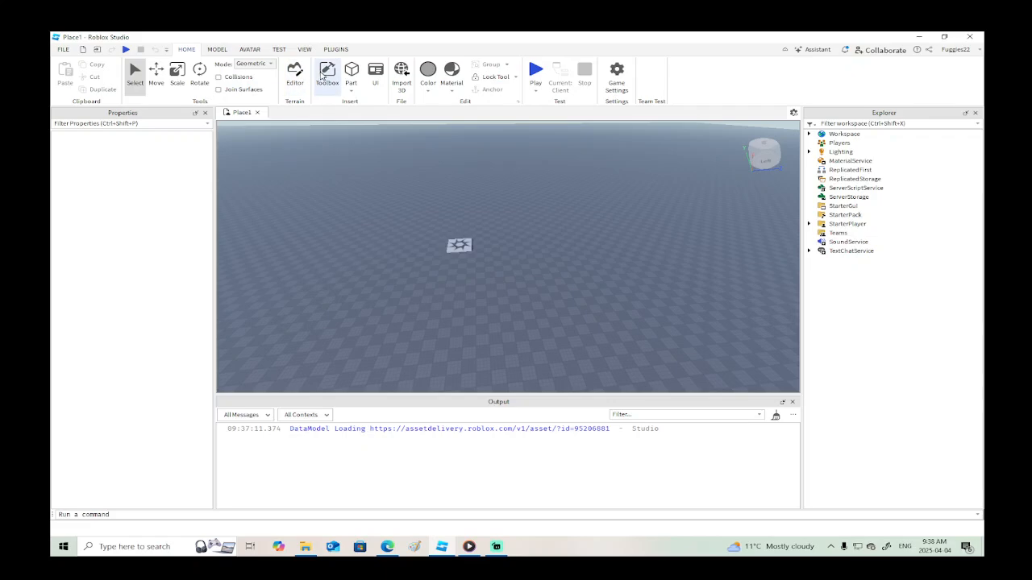
# Search the Toolbox's Creator Store models for "semi truck".
pyautogui.click(325, 74)
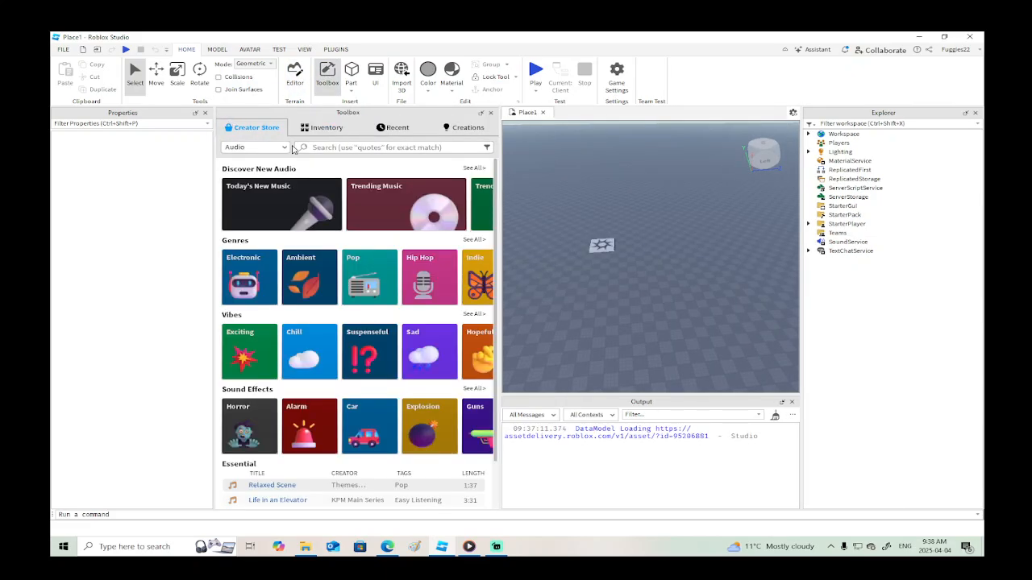
pyautogui.click(286, 148)
pyautogui.click(237, 160)
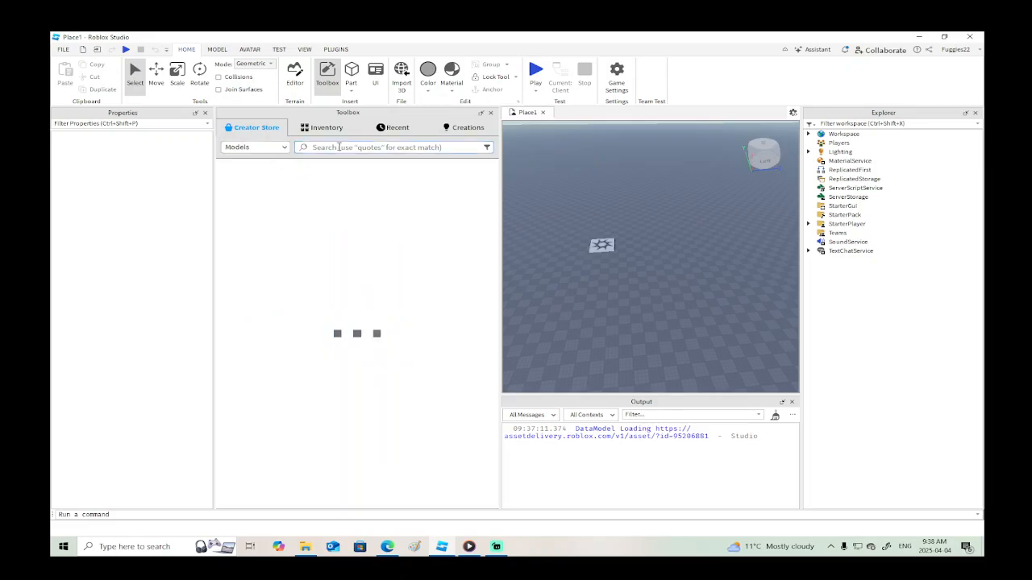
pyautogui.click(339, 147)
pyautogui.write('semi ')
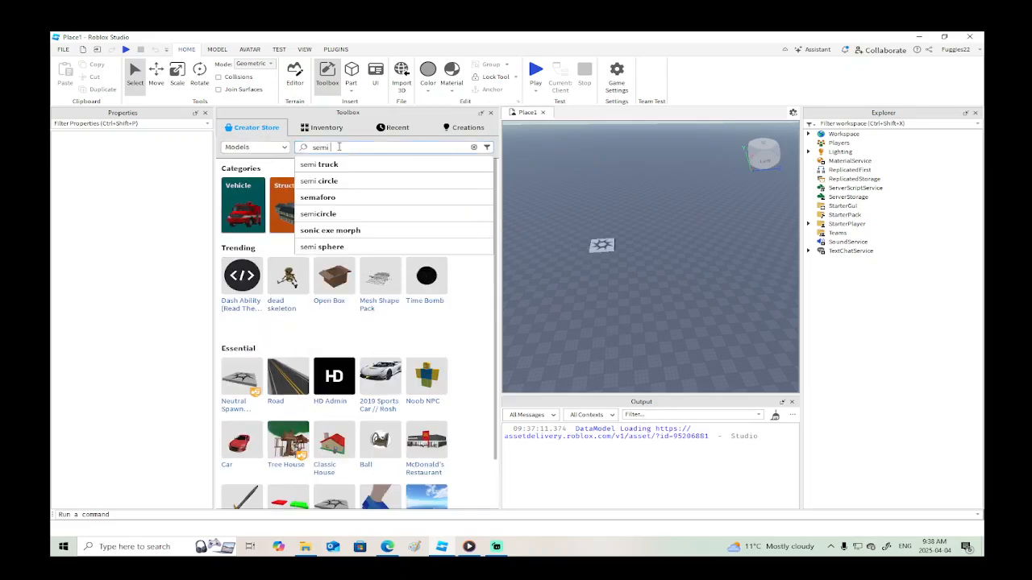
pyautogui.write('truck')
pyautogui.press('Return')
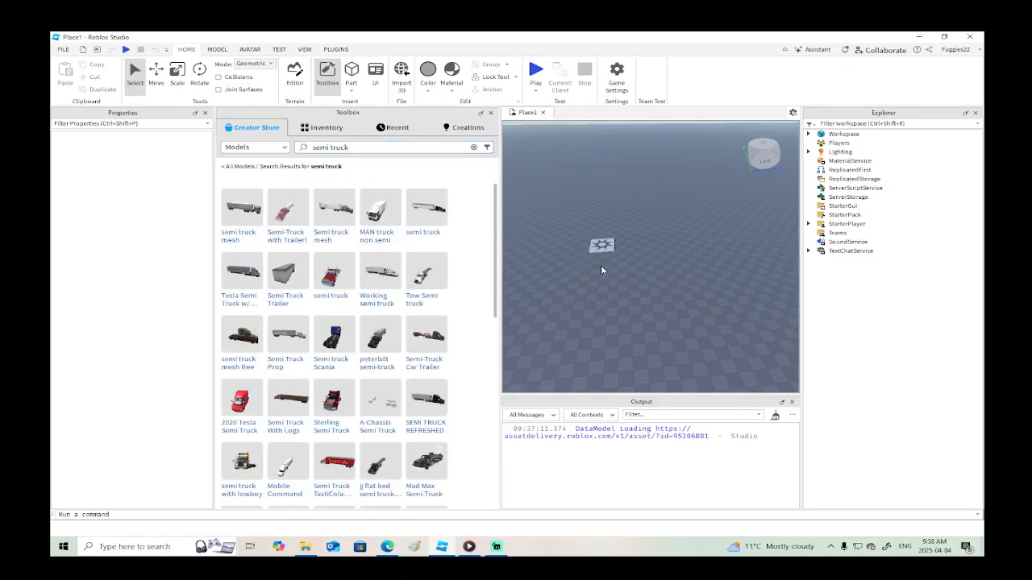
# Insert the red "semi truck" model with the long blue-black frame from the search results and close the Toolbox.
pyautogui.scroll(-1, 476, 286)
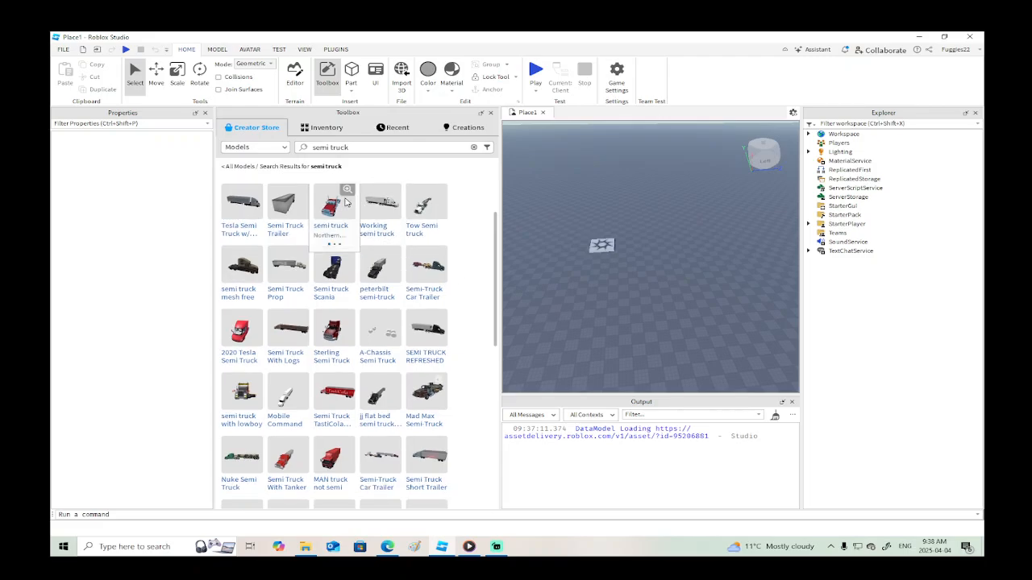
pyautogui.click(324, 212)
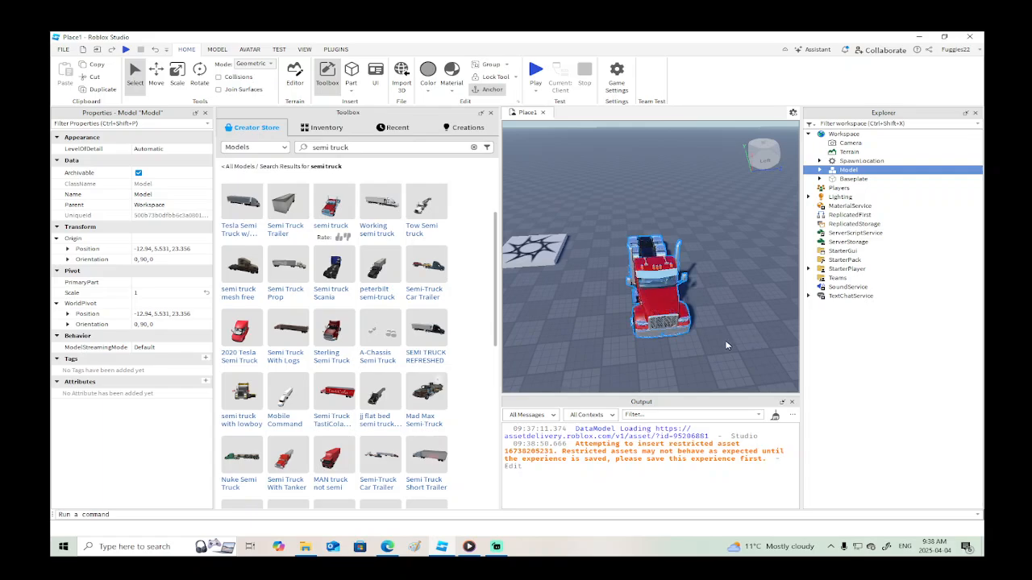
pyautogui.press('w')
pyautogui.moveTo(723, 345); pyautogui.dragTo(722, 345, button='right')
pyautogui.press('a')
pyautogui.press('f')
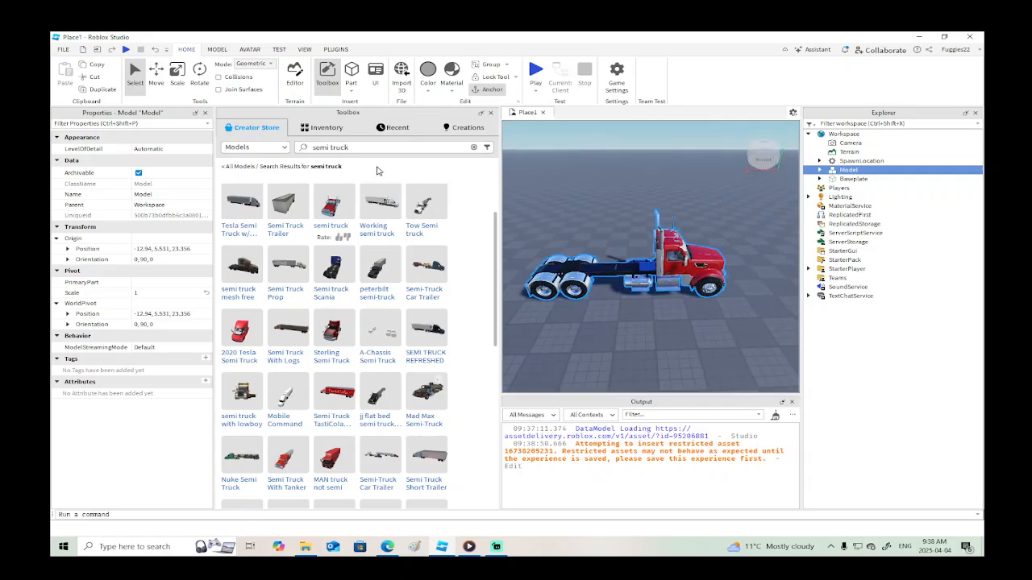
pyautogui.click(488, 112)
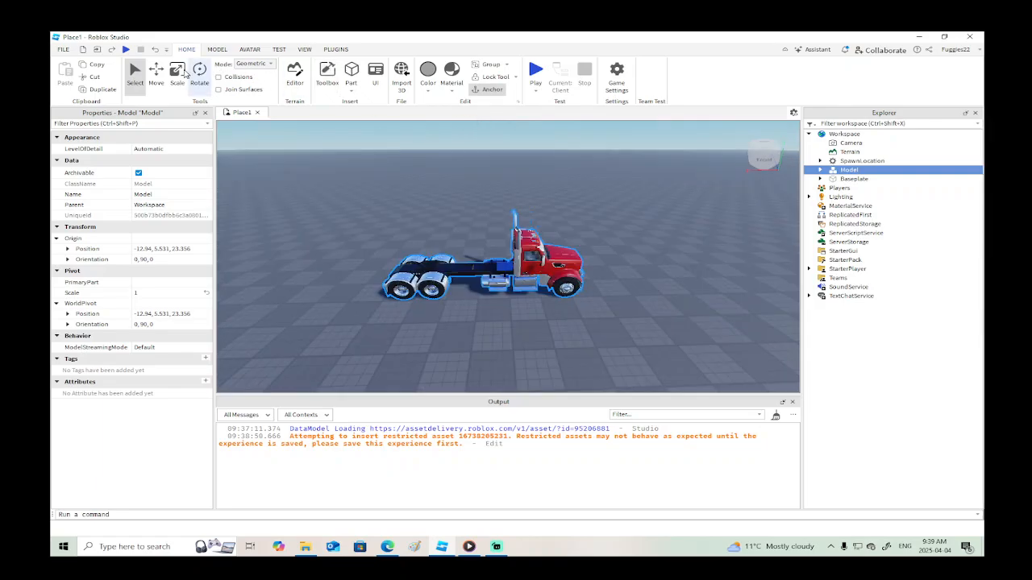
# Start a playtest and walk the character around to the far side of the inserted truck.
pyautogui.click(128, 49)
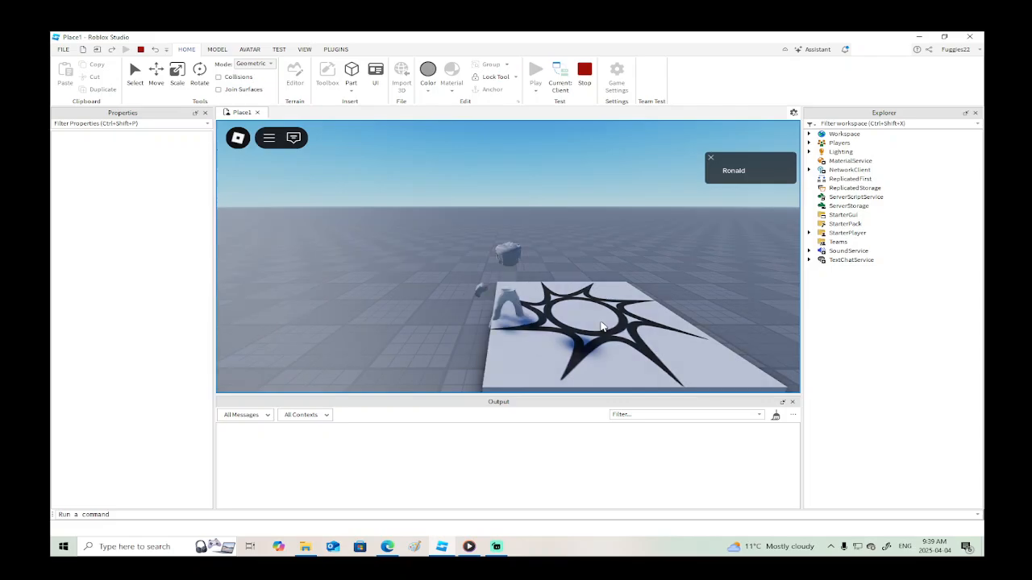
pyautogui.press('w')
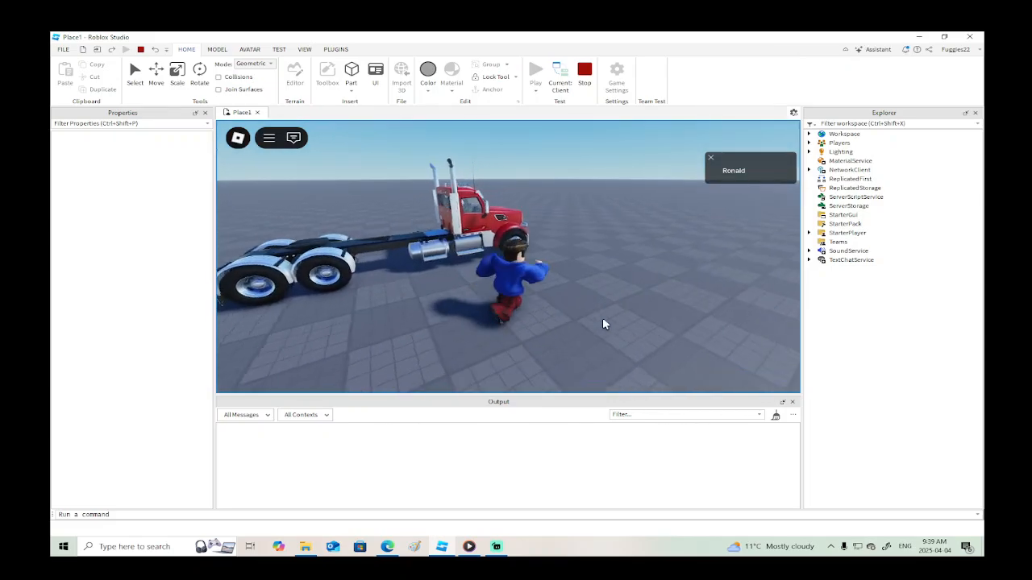
pyautogui.press('d')
pyautogui.moveTo(603, 319); pyautogui.dragTo(603, 319, button='right')
pyautogui.press('w')
pyautogui.press('s')
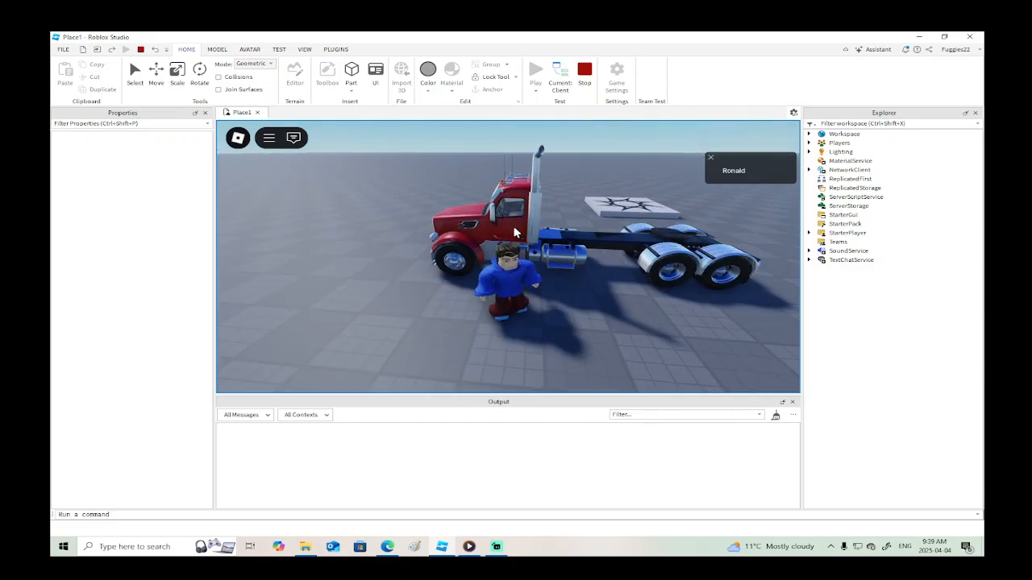
# Try to get the character into the truck's cab by jumping against it, and end the playtest.
pyautogui.press('w')
pyautogui.press('space')
pyautogui.press('d')
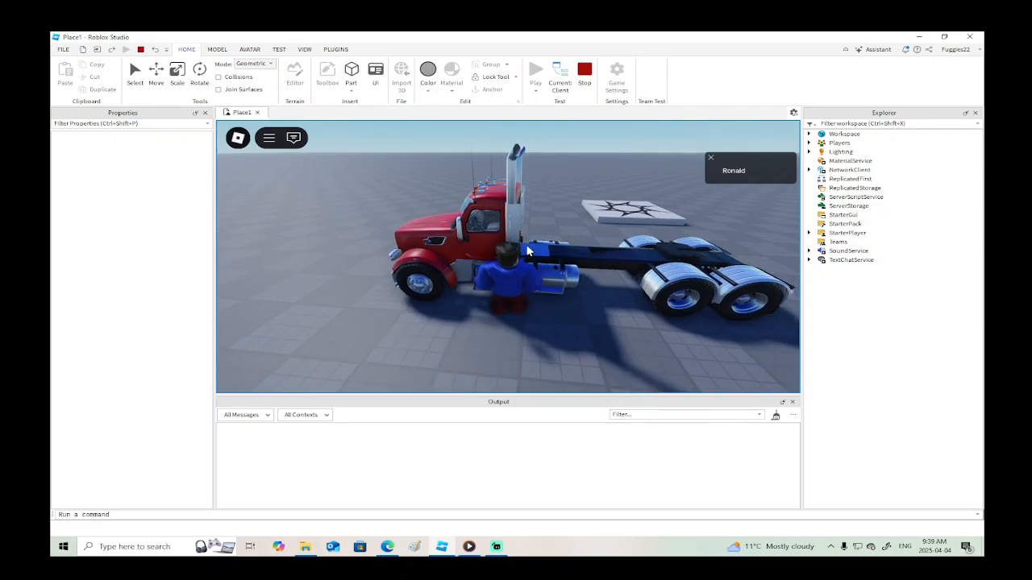
pyautogui.press('space')
pyautogui.press('w')
pyautogui.press('space')
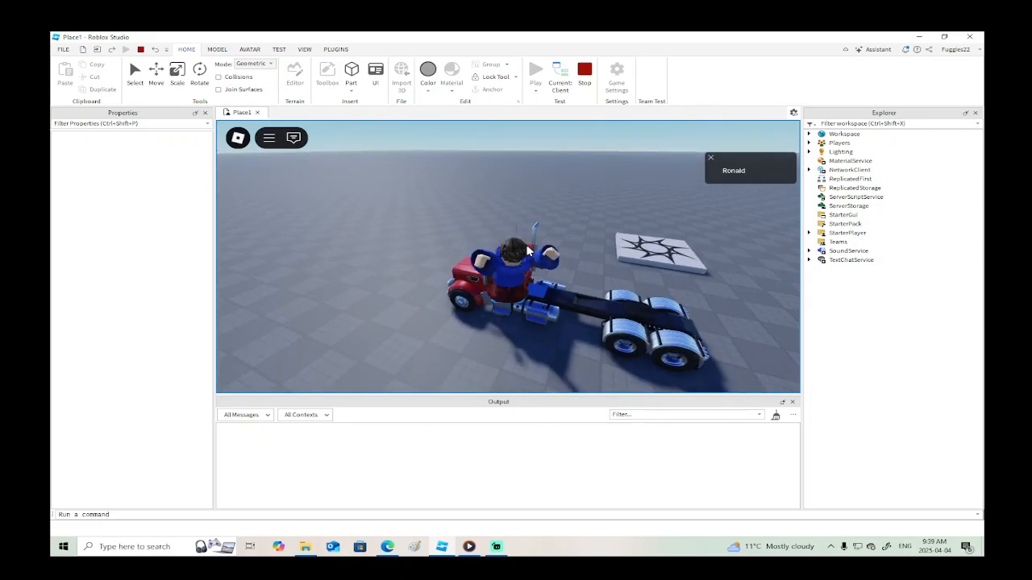
pyautogui.press('s')
pyautogui.click(585, 73)
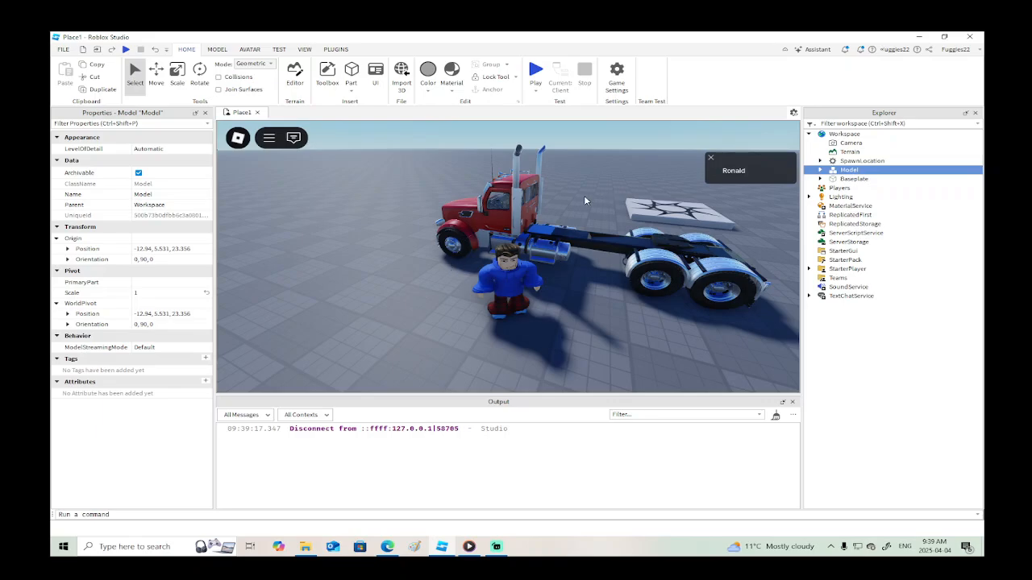
# Replace the inserted truck with the red cab-over "Semi Truck" model that includes scripts, accepting its scripts.
pyautogui.press('Delete')
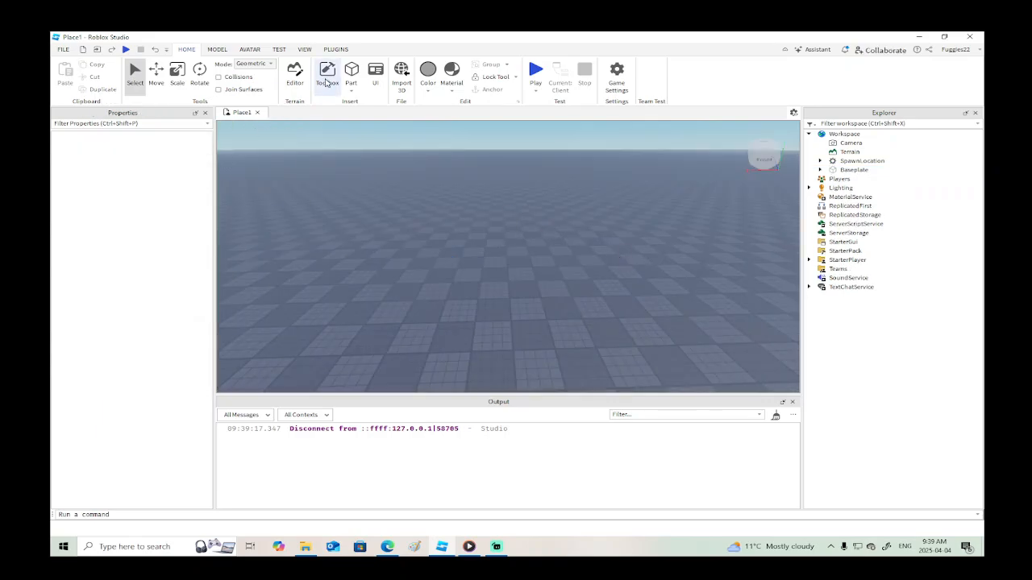
pyautogui.click(326, 74)
pyautogui.scroll(-5, 487, 327)
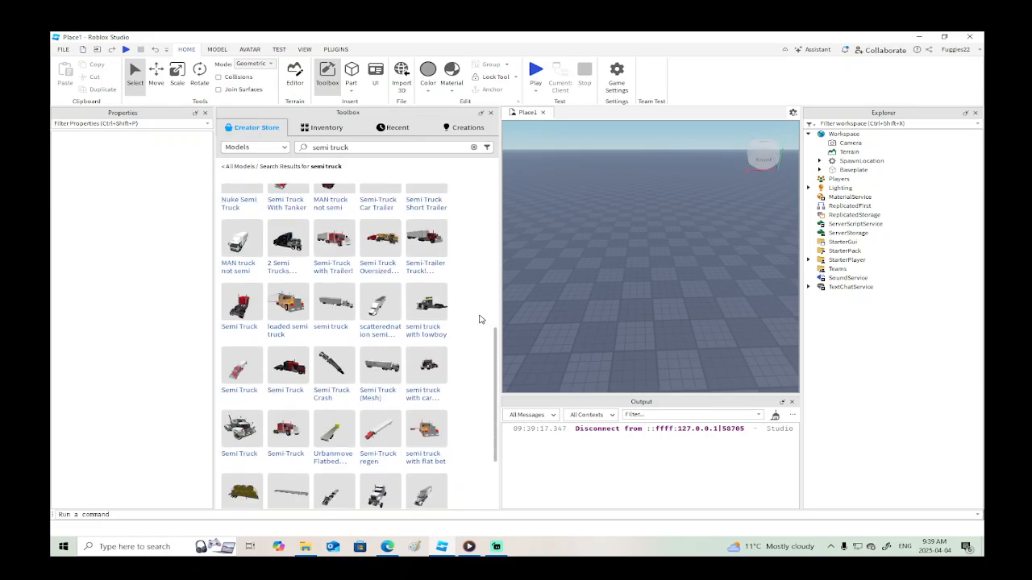
pyautogui.scroll(-1, 479, 319)
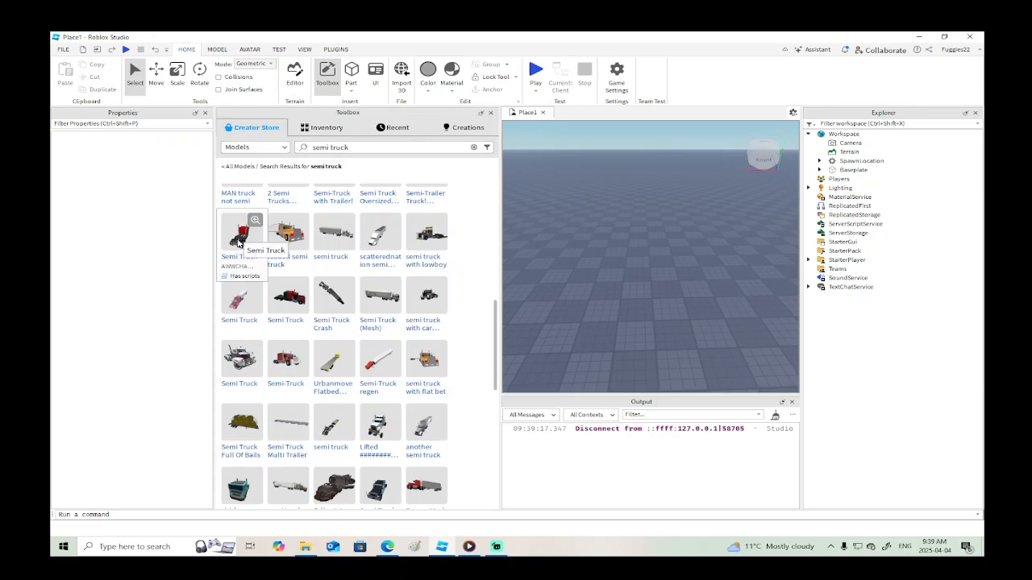
pyautogui.click(239, 242)
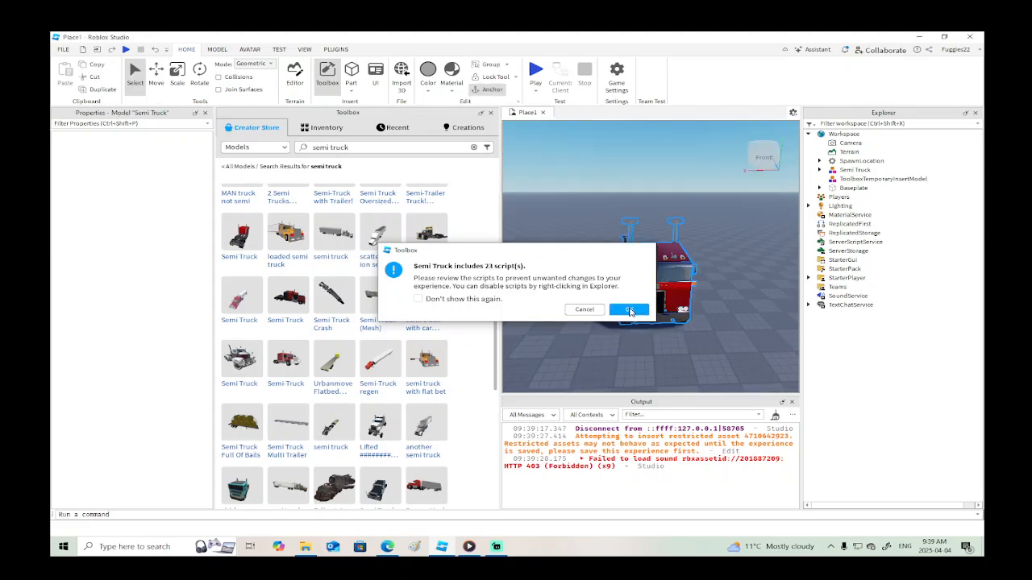
pyautogui.click(628, 311)
pyautogui.moveTo(694, 330); pyautogui.dragTo(682, 329, button='right')
pyautogui.click(491, 112)
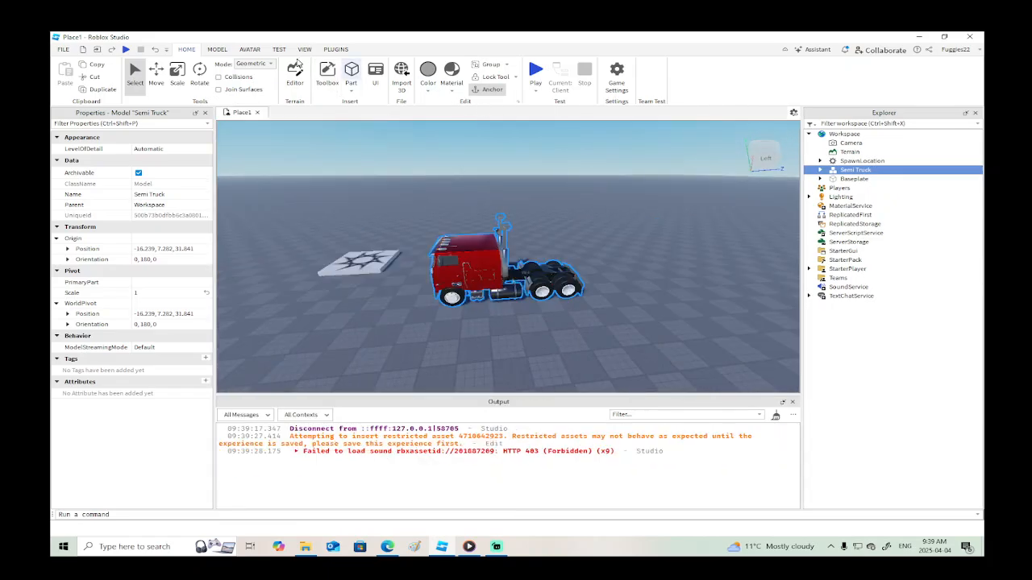
# Start a playtest and jump the character into the Semi Truck's driver seat.
pyautogui.click(126, 50)
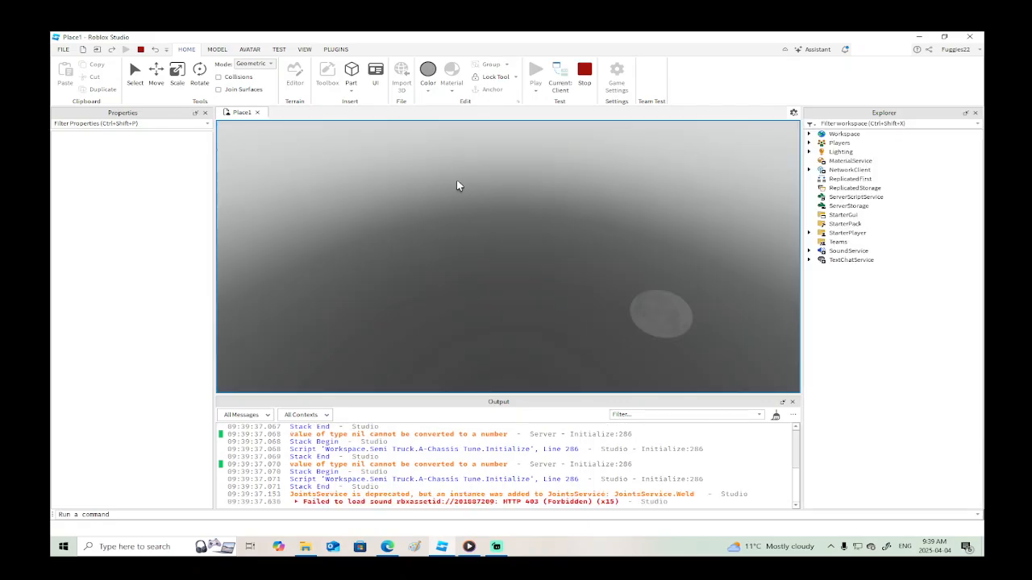
pyautogui.moveTo(577, 266); pyautogui.dragTo(577, 266, button='right')
pyautogui.press('w')
pyautogui.press('w')
pyautogui.press('w')
pyautogui.press('space')
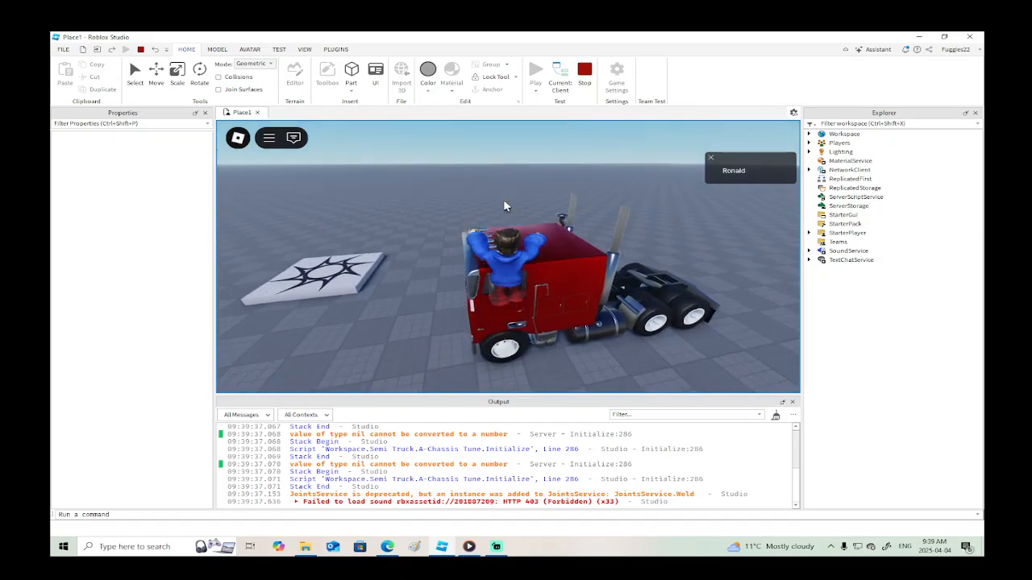
pyautogui.moveTo(540, 210); pyautogui.dragTo(539, 209, button='right')
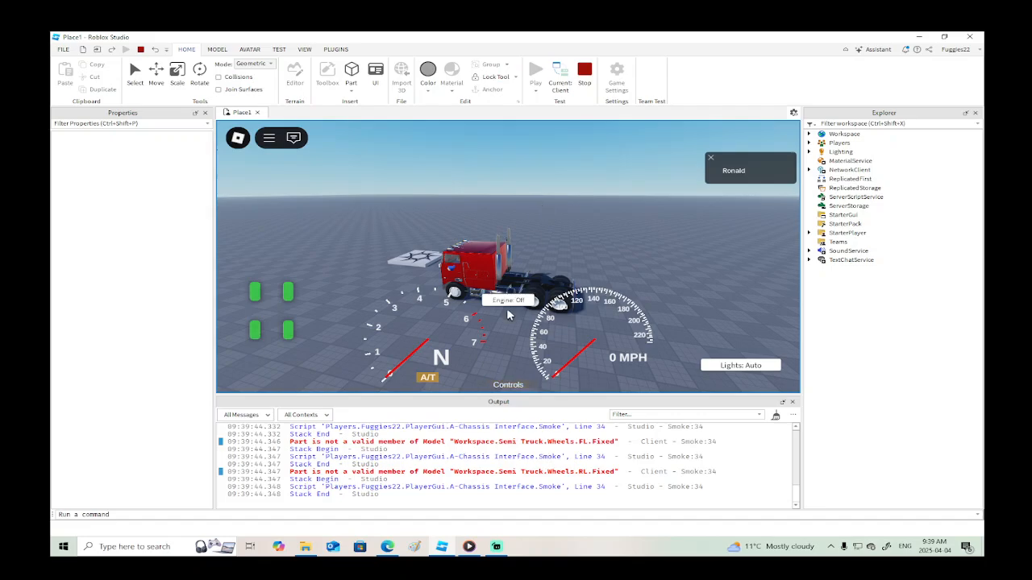
# Test-drive the Semi Truck forward, in reverse and through turns, and end the playtest.
pyautogui.moveTo(629, 261); pyautogui.dragTo(629, 261, button='right')
pyautogui.press('w')
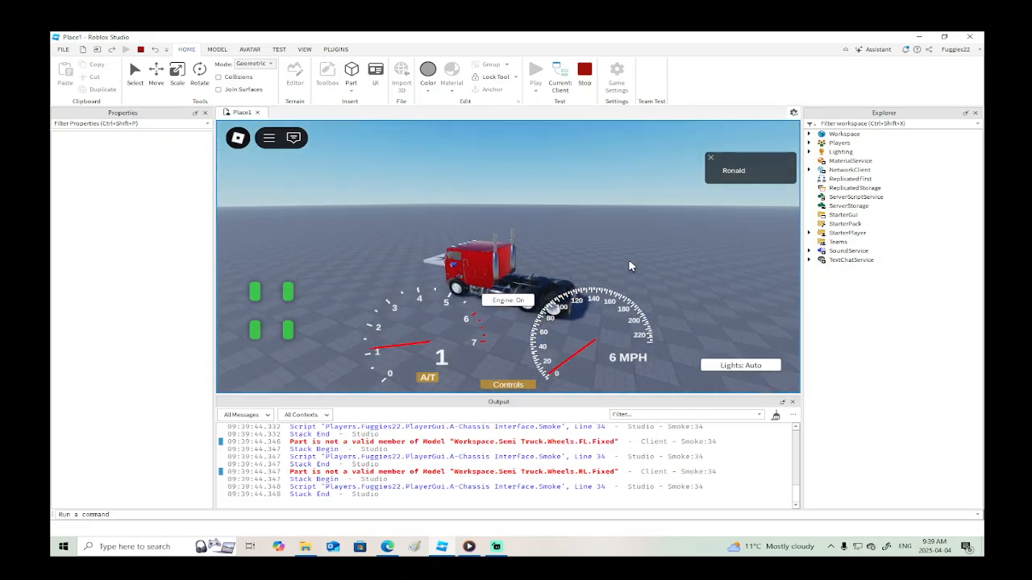
pyautogui.press('s')
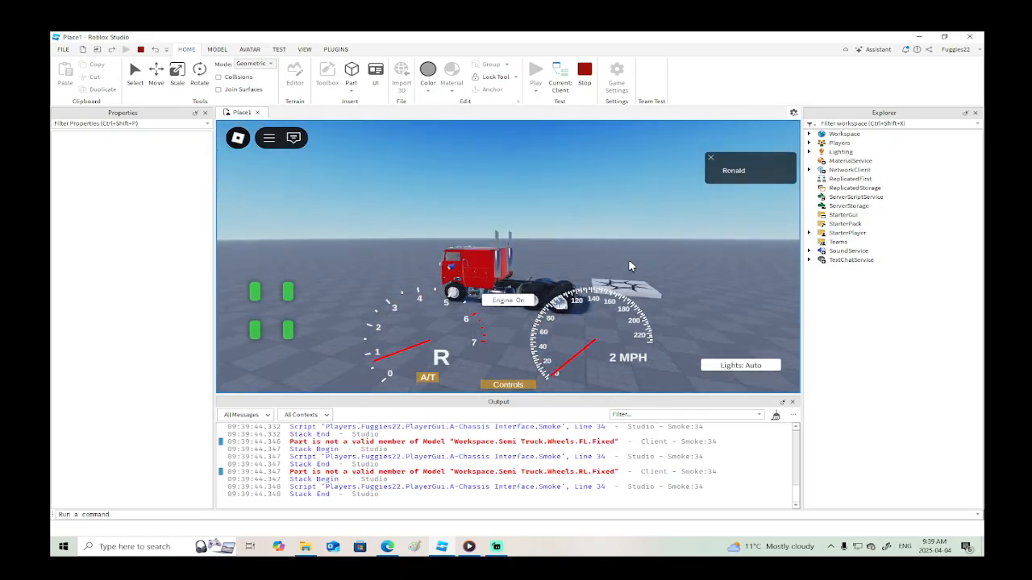
pyautogui.press('w')
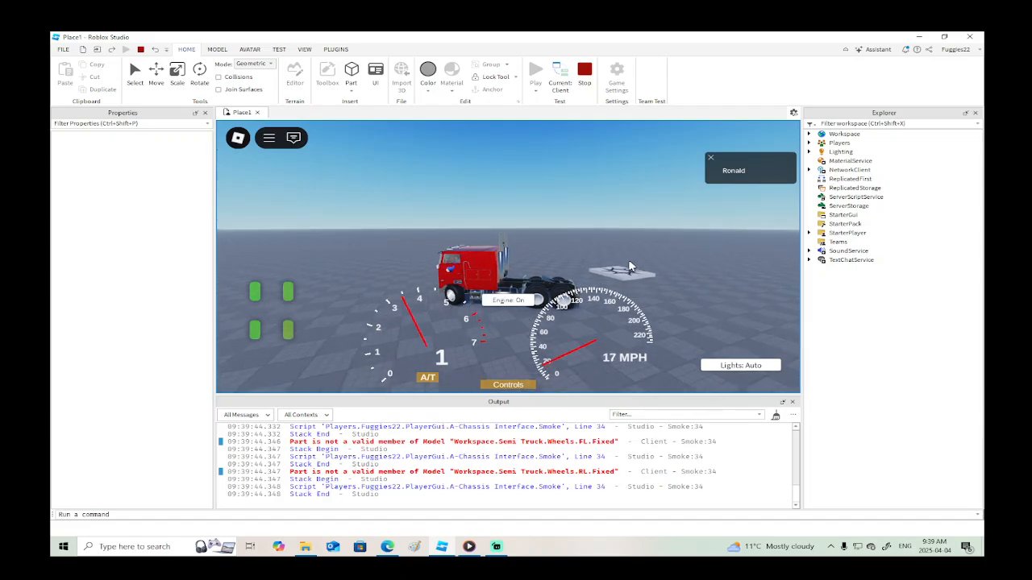
pyautogui.press('d')
pyautogui.press('a')
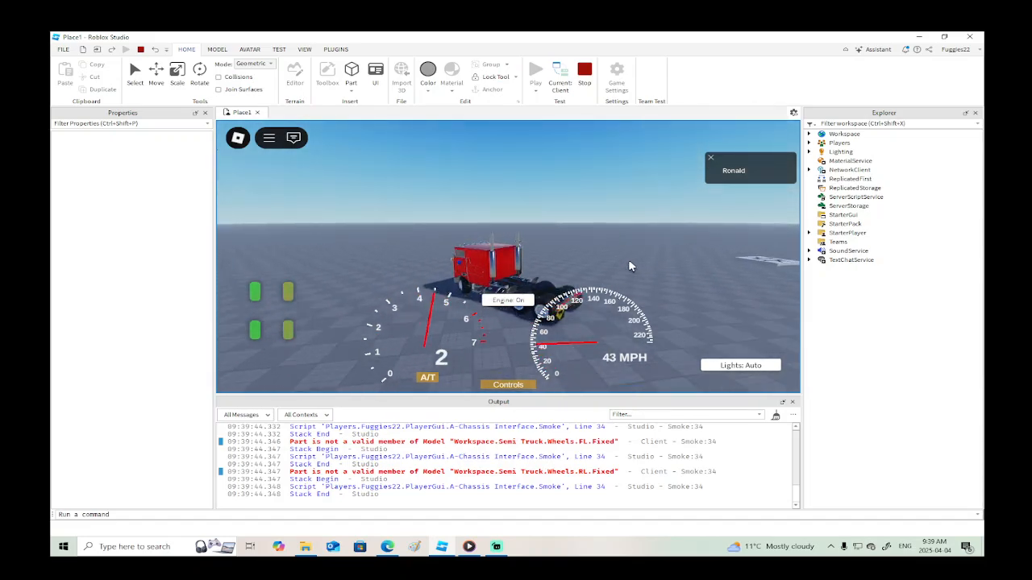
pyautogui.press('s')
pyautogui.click(584, 71)
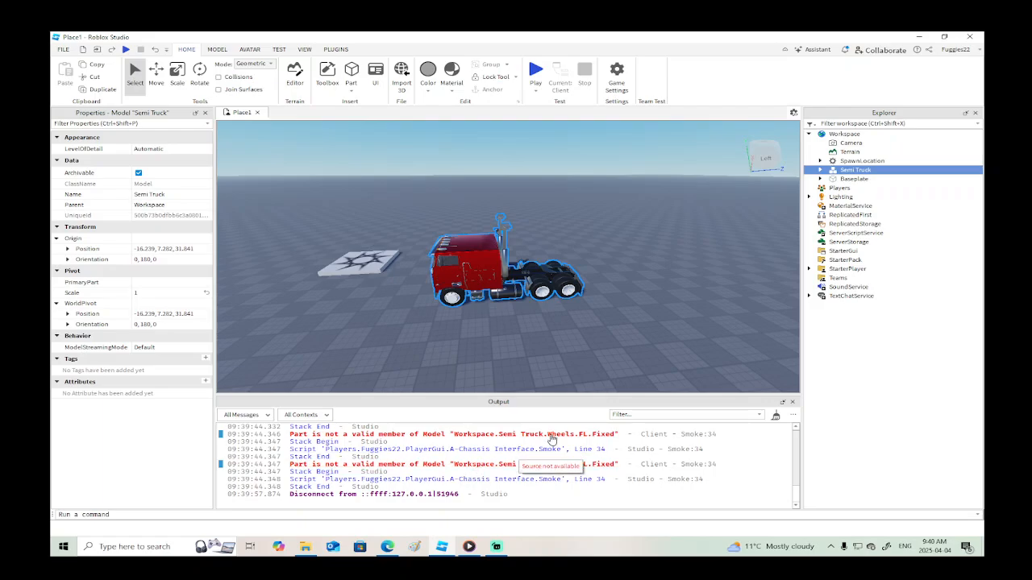
# Examine the Semi Truck's A-Chassis Tune hierarchy, including its Plugins and Initialize contents, and the truck's rear frame.
pyautogui.click(820, 170)
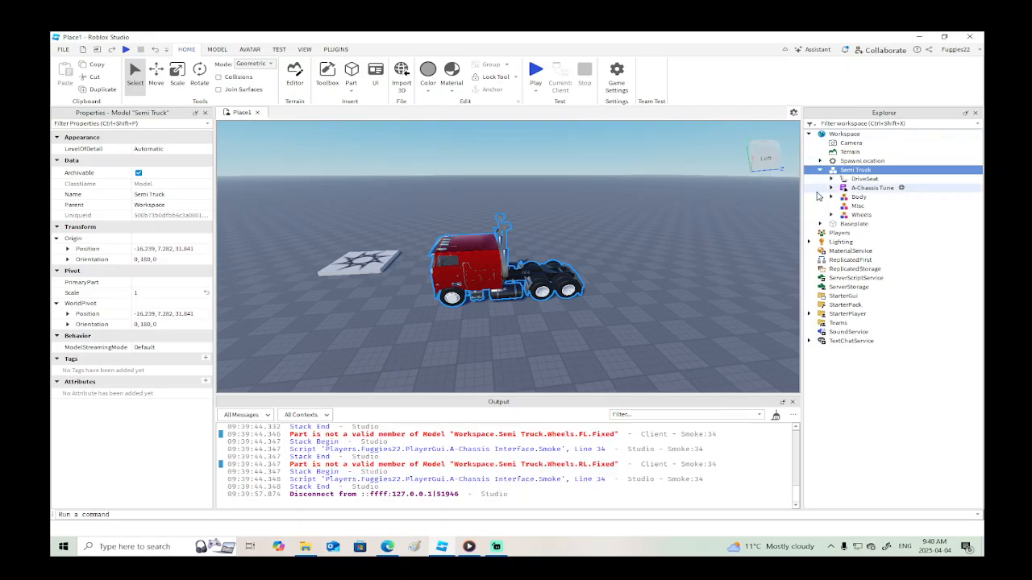
pyautogui.click(831, 189)
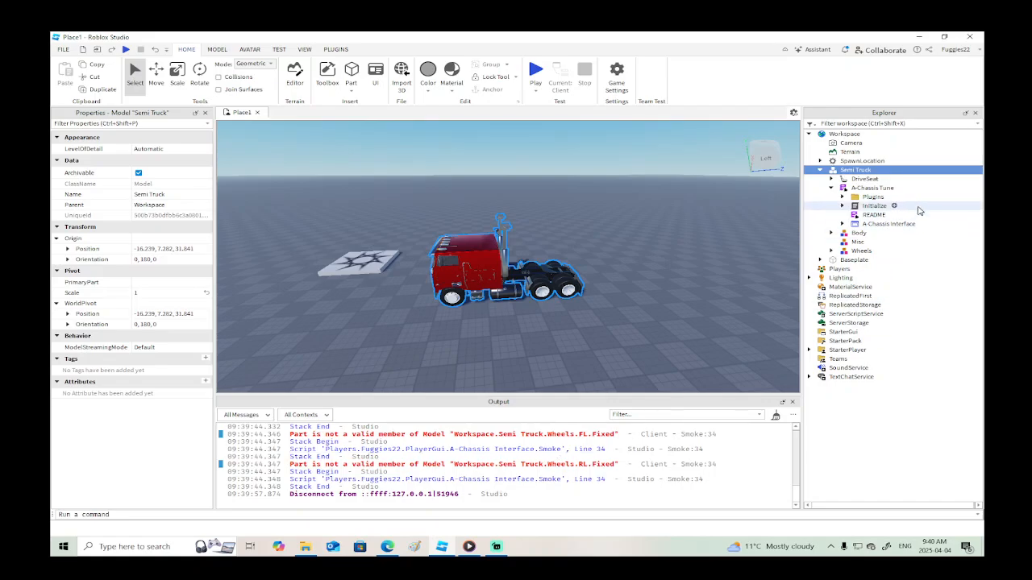
pyautogui.click(843, 197)
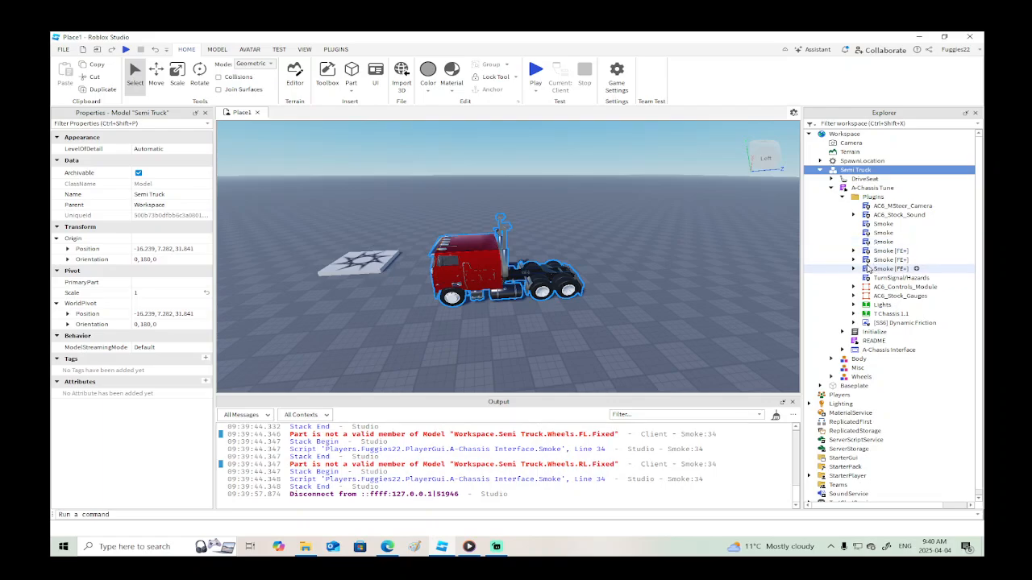
pyautogui.moveTo(513, 230); pyautogui.dragTo(514, 229, button='right')
pyautogui.scroll(4, 514, 229)
pyautogui.scroll(-5, 648, 226)
pyautogui.moveTo(648, 226); pyautogui.dragTo(648, 226, button='right')
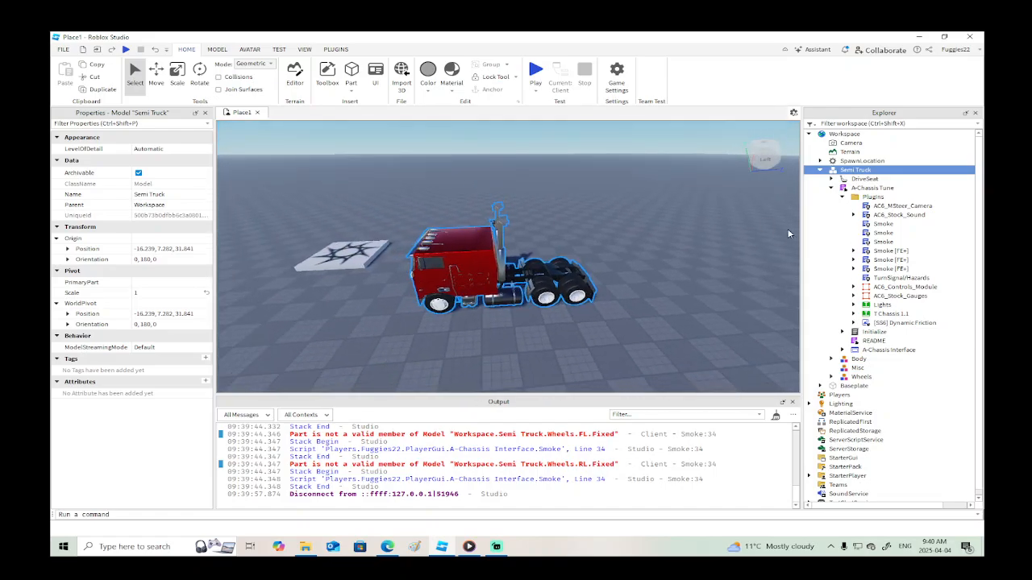
pyautogui.click(843, 198)
pyautogui.click(842, 205)
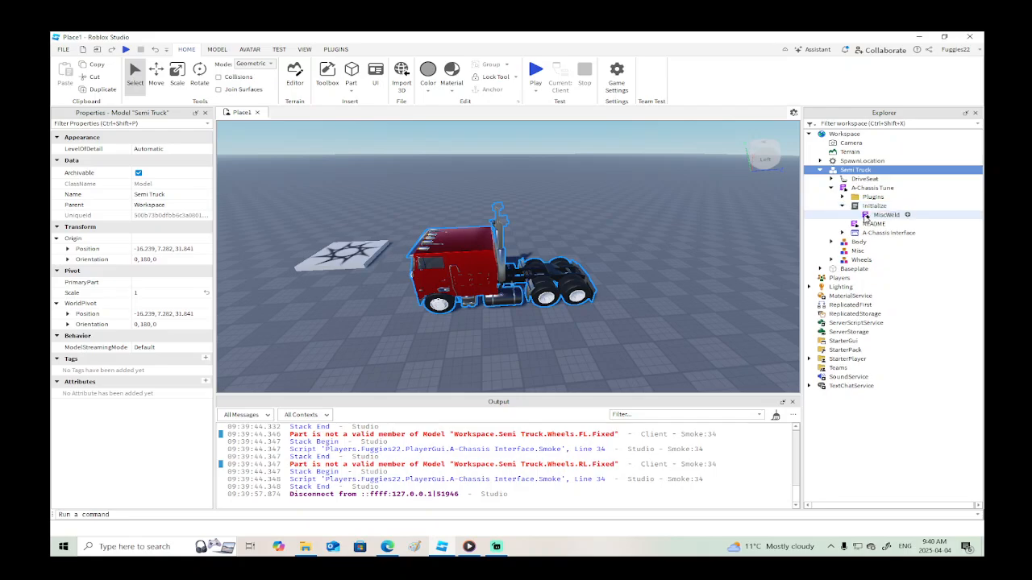
pyautogui.click(842, 198)
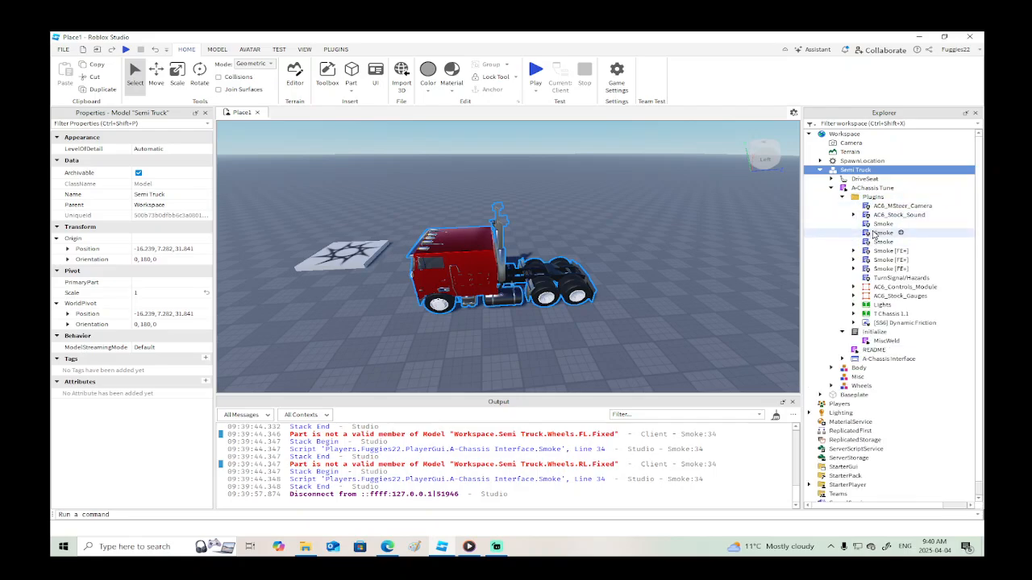
pyautogui.click(843, 196)
pyautogui.click(831, 188)
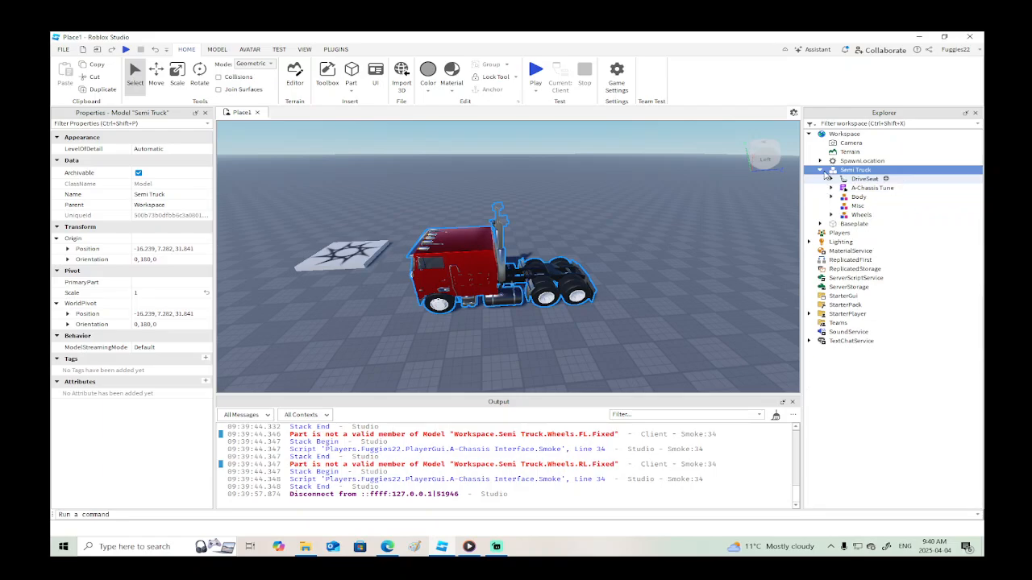
pyautogui.press('d')
pyautogui.press('w')
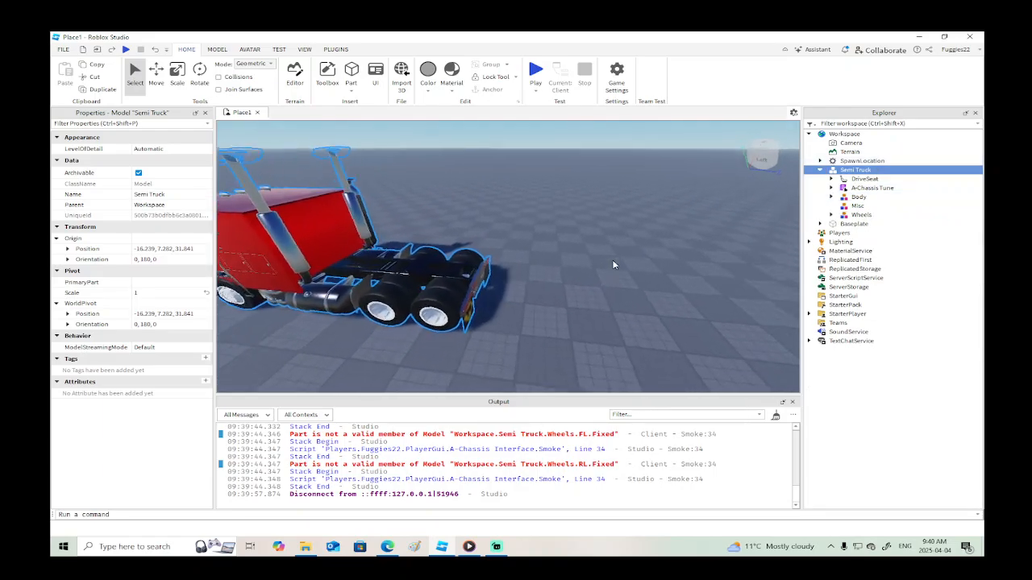
# Insert a block part on the baseplate behind the Semi Truck.
pyautogui.press('s')
pyautogui.click(350, 75)
pyautogui.press('w')
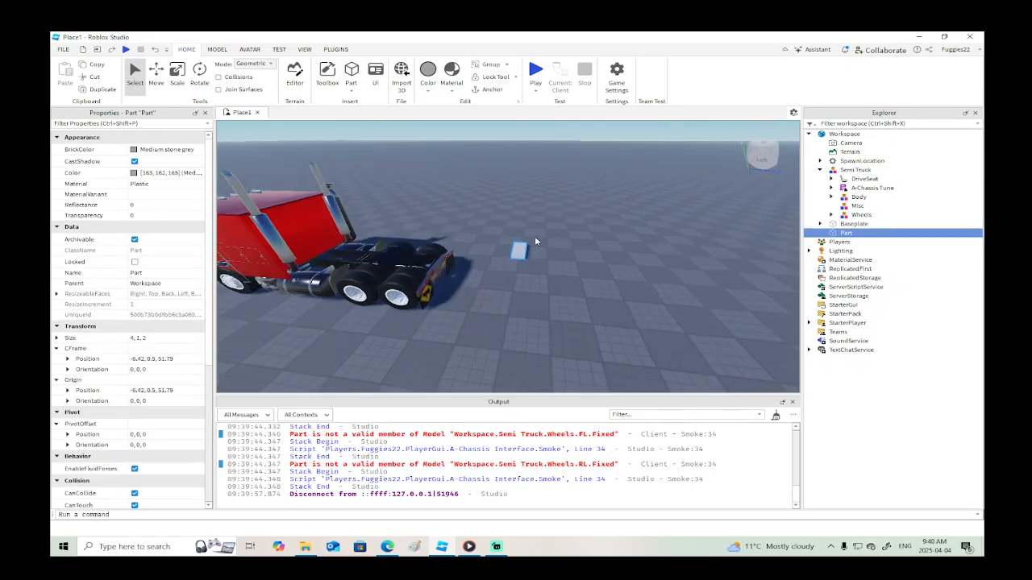
# Move the new block part up onto the rear end of the Semi Truck's frame.
pyautogui.press('a')
pyautogui.moveTo(526, 250)
pyautogui.mouseDown()
pyautogui.moveTo(473, 249)
pyautogui.moveTo(517, 258)
pyautogui.mouseUp()
pyautogui.press('w')
pyautogui.press('s')
pyautogui.press('d')
pyautogui.press('d')
pyautogui.moveTo(517, 265); pyautogui.dragTo(479, 269, button='right')
pyautogui.moveTo(516, 265); pyautogui.dragTo(470, 272)
pyautogui.press('w')
pyautogui.press('s')
pyautogui.press('w')
pyautogui.moveTo(470, 272); pyautogui.dragTo(470, 273, button='right')
pyautogui.press('a')
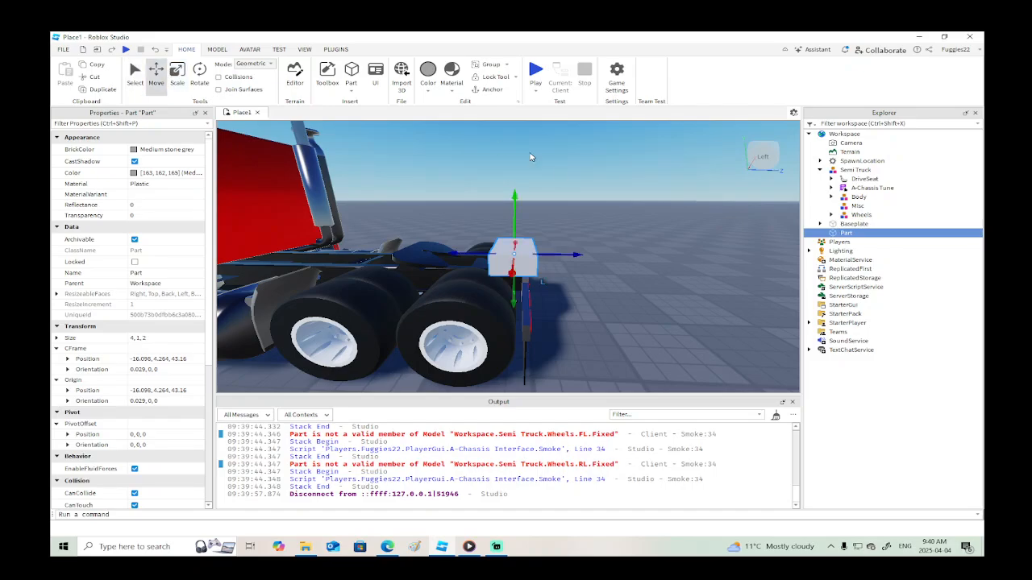
# Raise the block slightly and slide it about 4.2 studs forward so it sits above the truck's rear axles.
pyautogui.moveTo(516, 199); pyautogui.dragTo(516, 187)
pyautogui.moveTo(561, 239); pyautogui.dragTo(476, 238)
pyautogui.press('d')
pyautogui.moveTo(476, 237); pyautogui.dragTo(476, 238, button='right')
pyautogui.press('w')
pyautogui.press('a')
pyautogui.press('s')
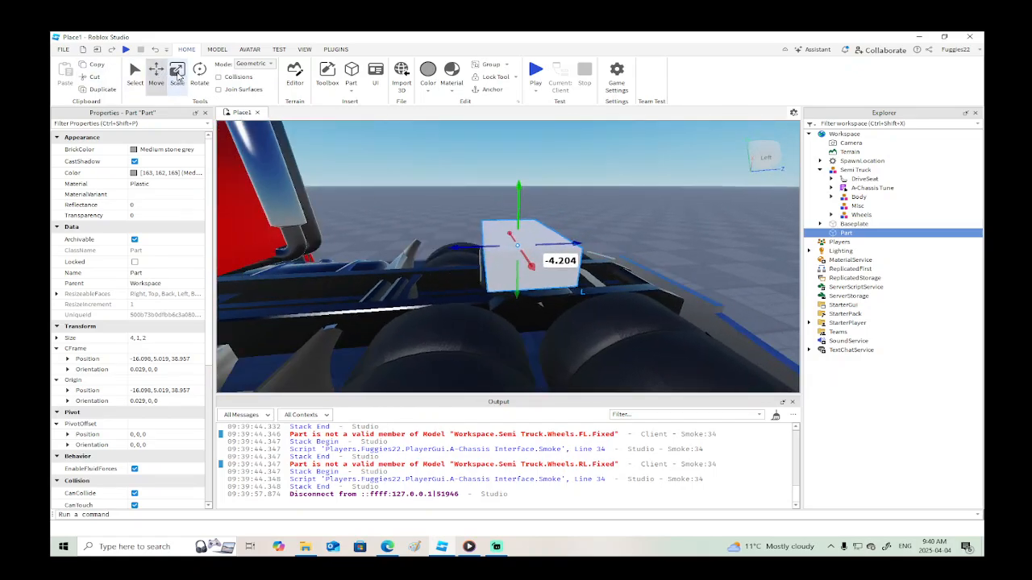
# Scale the block's height down to about 0.78 studs to form a thin slab.
pyautogui.click(178, 73)
pyautogui.moveTo(544, 262); pyautogui.dragTo(544, 254)
pyautogui.moveTo(545, 252); pyautogui.dragTo(544, 253, button='right')
pyautogui.scroll(-5, 545, 253)
pyautogui.moveTo(456, 213); pyautogui.dragTo(472, 186, button='right')
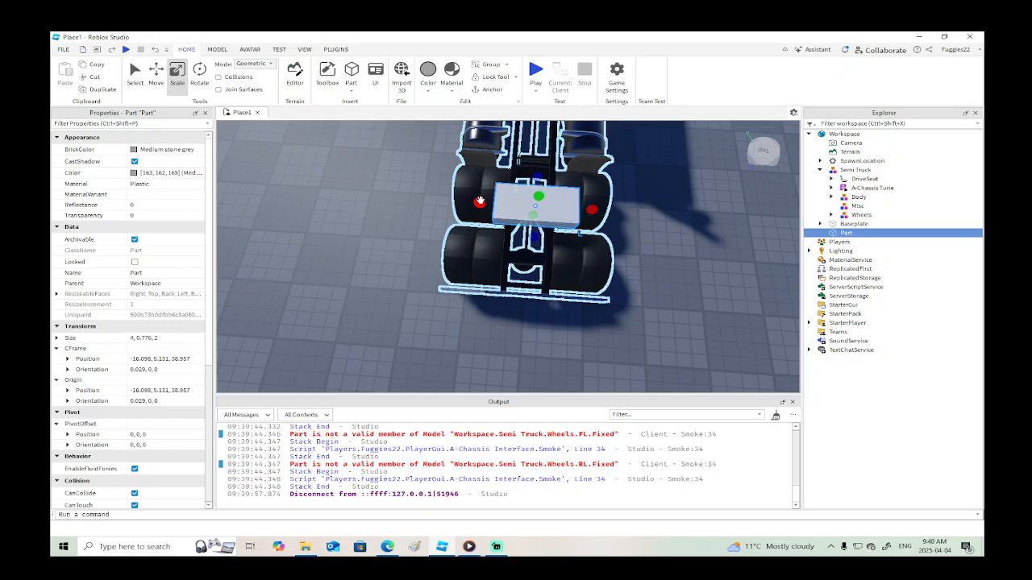
# Widen the slab on both sides to about 9.7 studs so it spans the truck's rear wheels.
pyautogui.moveTo(480, 202); pyautogui.dragTo(431, 199)
pyautogui.moveTo(591, 210); pyautogui.dragTo(589, 211)
pyautogui.press('d')
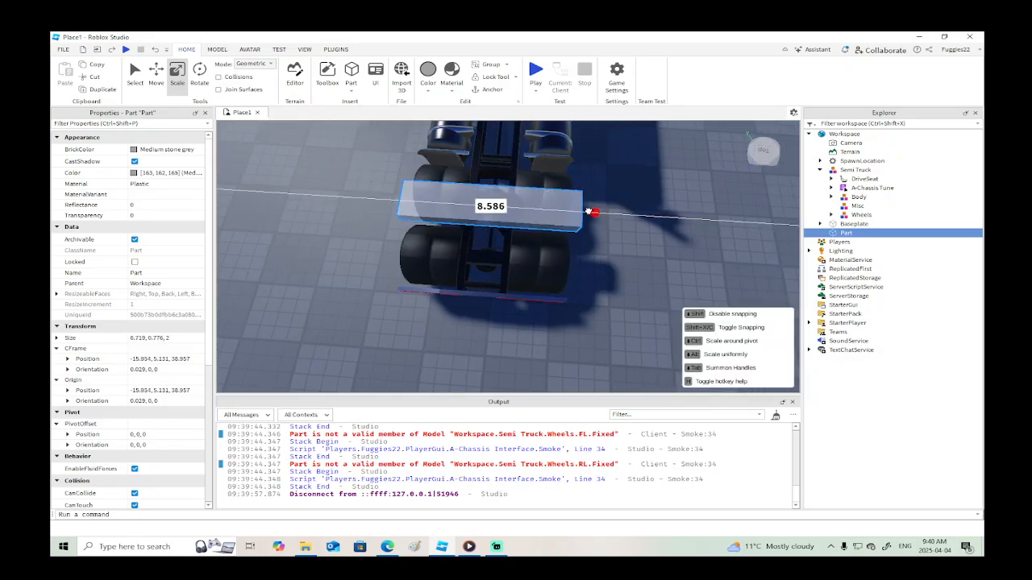
pyautogui.moveTo(585, 211); pyautogui.dragTo(585, 212, button='right')
pyautogui.scroll(-3, 586, 211)
pyautogui.moveTo(486, 246); pyautogui.dragTo(487, 249, button='right')
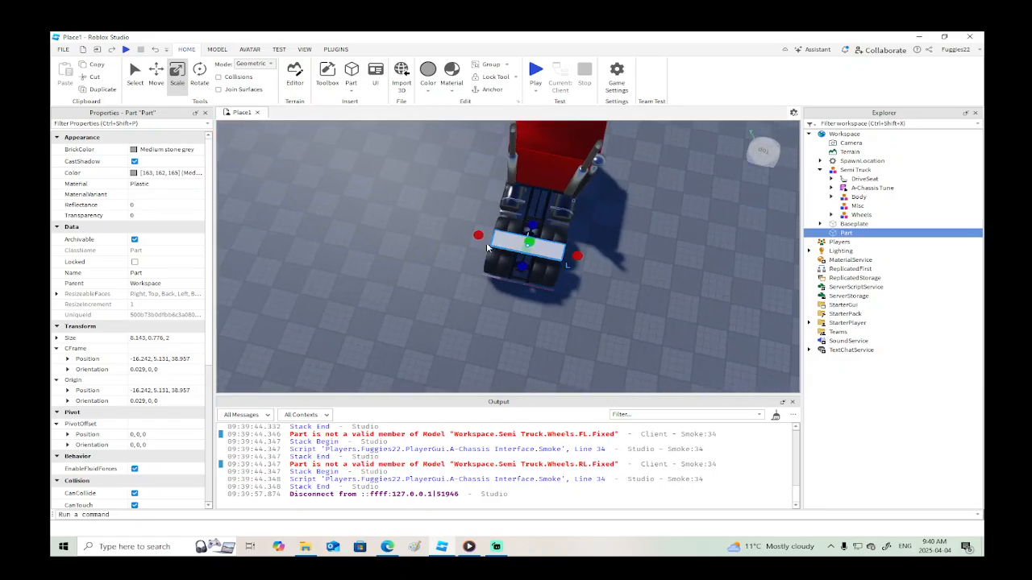
pyautogui.press('d')
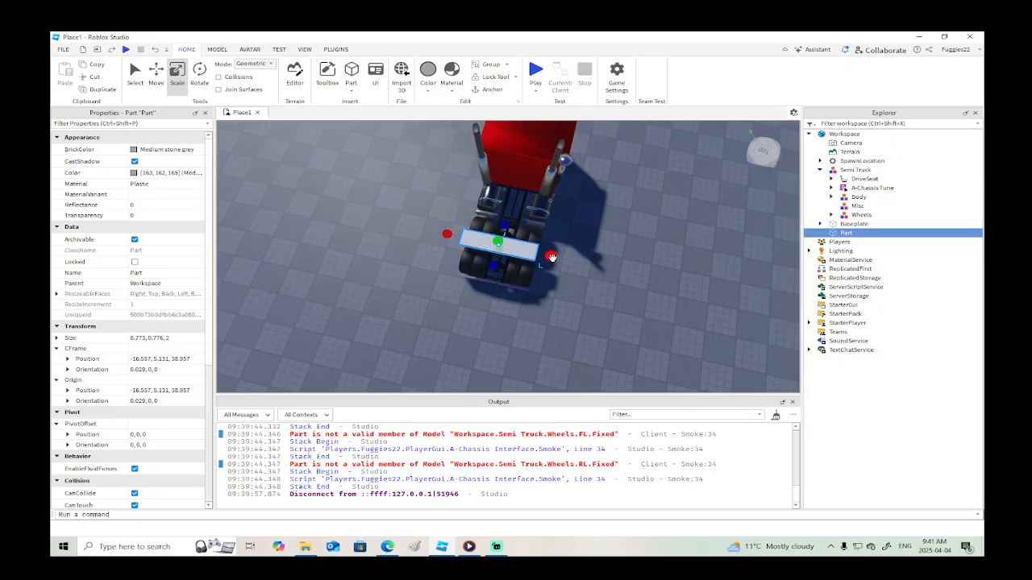
pyautogui.moveTo(560, 262); pyautogui.dragTo(560, 262, button='right')
pyautogui.scroll(-4, 560, 262)
# Lengthen the slab backwards into a trailer deck about 50 studs long.
pyautogui.moveTo(494, 269); pyautogui.dragTo(595, 259)
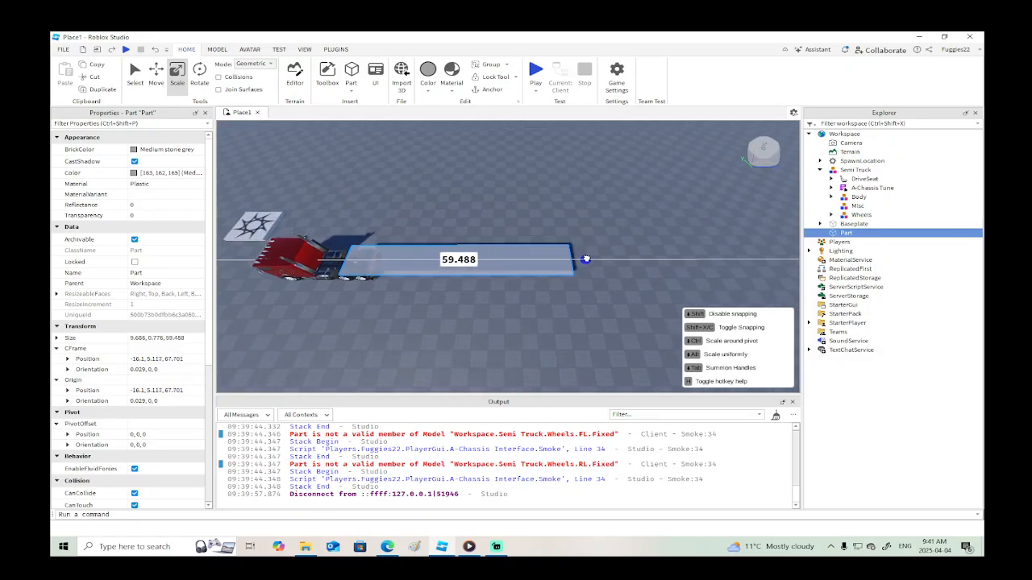
pyautogui.moveTo(576, 259); pyautogui.dragTo(583, 291, button='right')
pyautogui.moveTo(605, 293); pyautogui.dragTo(589, 296)
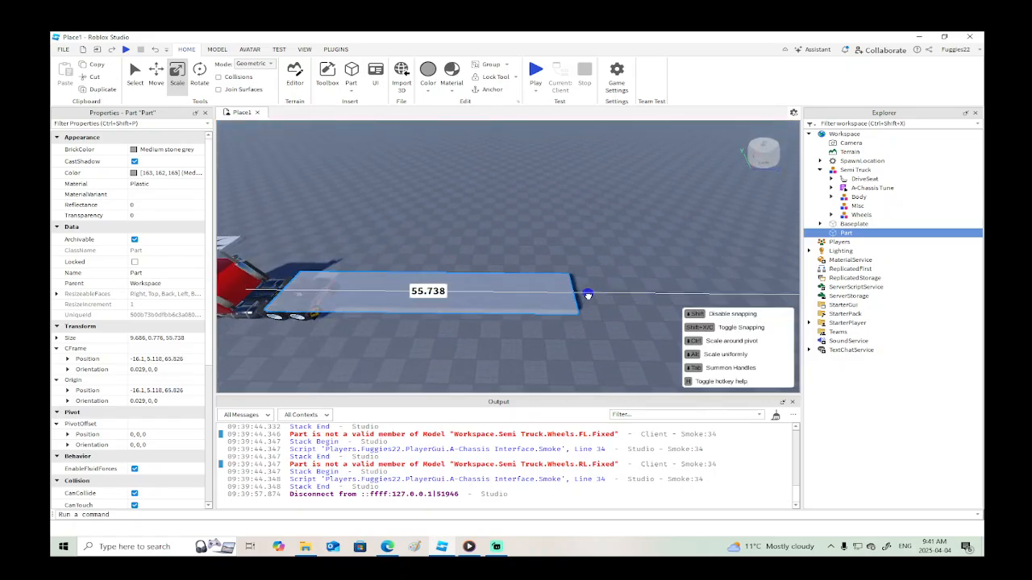
pyautogui.moveTo(560, 298); pyautogui.dragTo(559, 301, button='right')
pyautogui.press('w')
pyautogui.press('s')
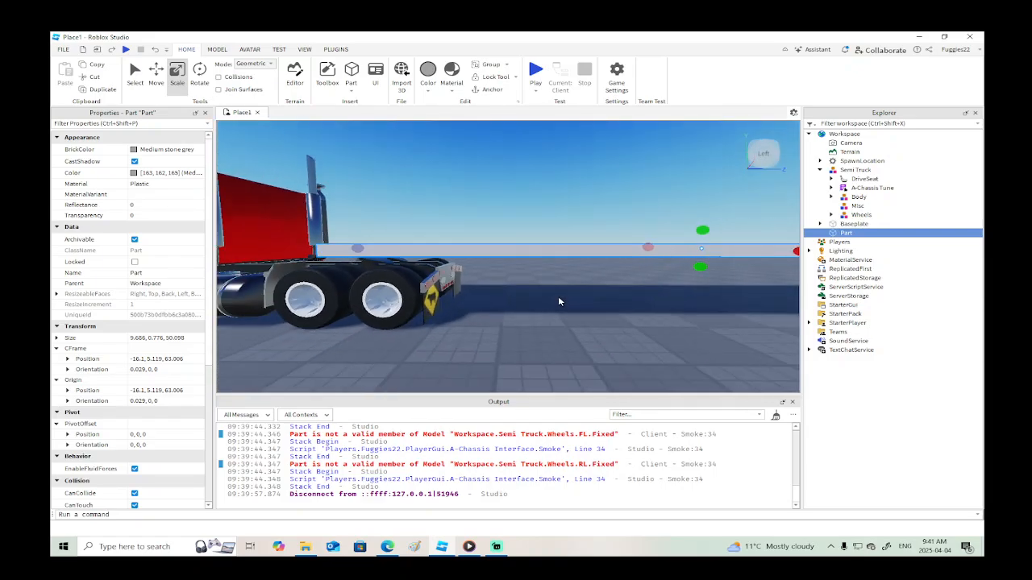
# Raise the trailer deck by about 0.13 studs above the truck's rear frame.
pyautogui.click(156, 71)
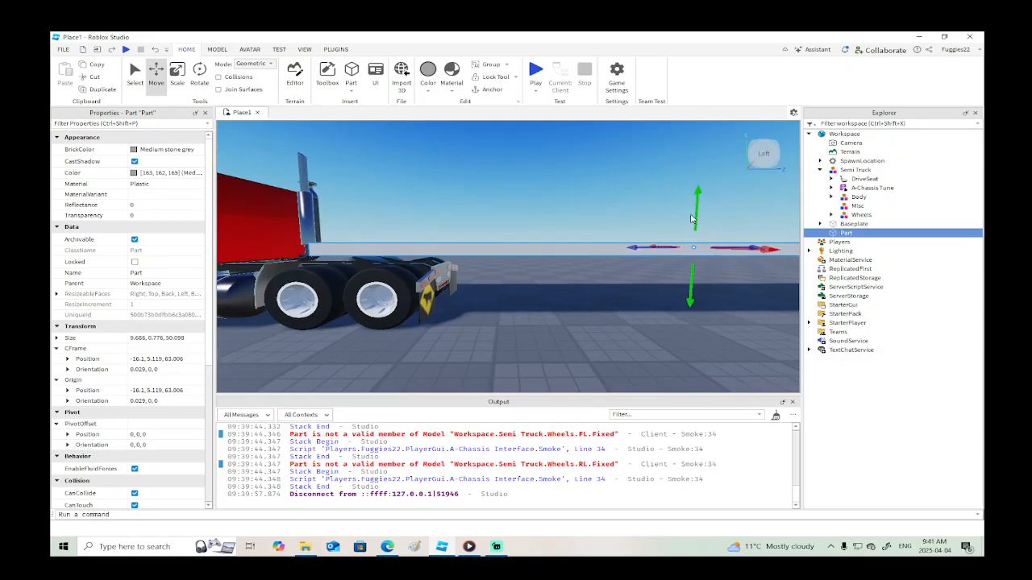
pyautogui.moveTo(692, 214); pyautogui.dragTo(693, 212)
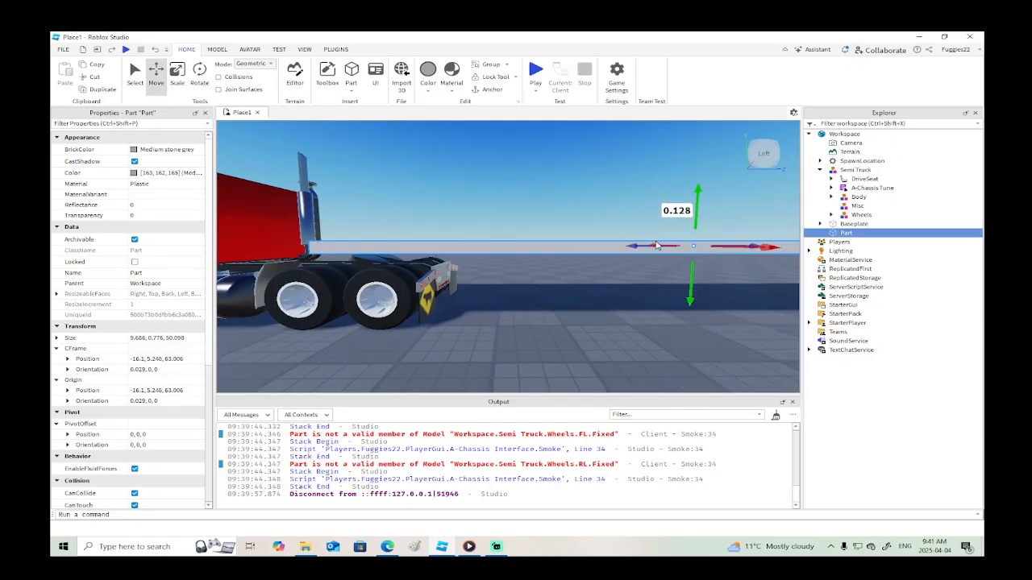
pyautogui.press('w')
pyautogui.press('a')
pyautogui.moveTo(657, 245); pyautogui.dragTo(656, 245, button='right')
pyautogui.press('e')
# Duplicate the truck's two RL and two RR wheels and move the copies about 44 studs back under the deck's rear end.
pyautogui.keyDown('alt'); pyautogui.click(519, 283); pyautogui.keyUp('alt')
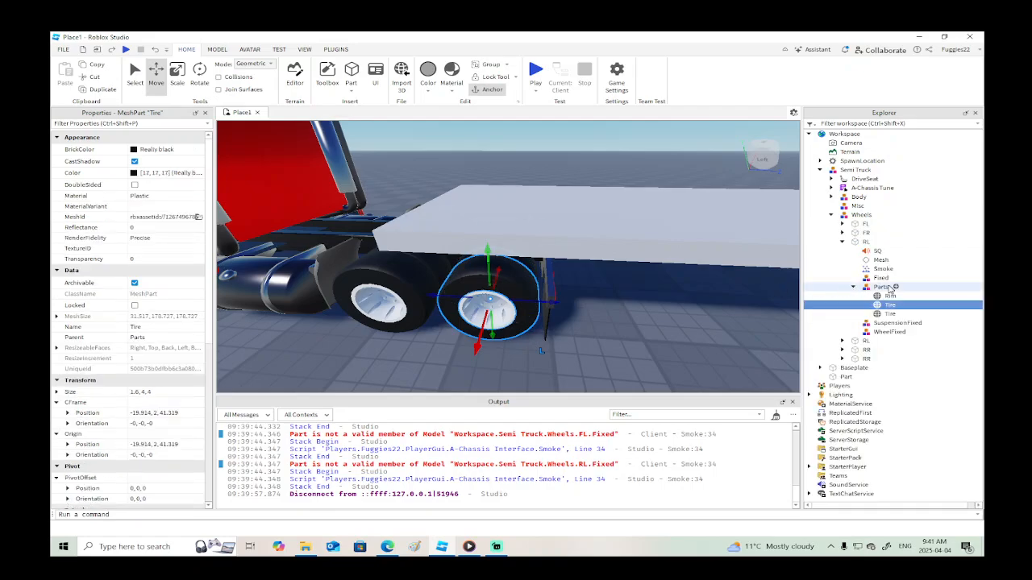
pyautogui.click(868, 242)
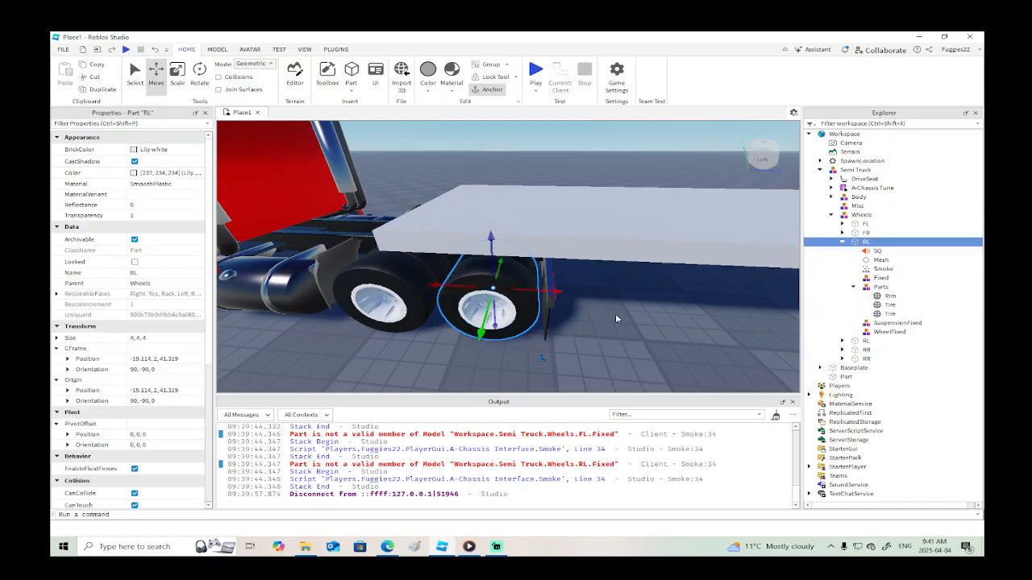
pyautogui.click(843, 243)
pyautogui.keyDown('ctrl'); pyautogui.click(859, 250); pyautogui.keyUp('ctrl')
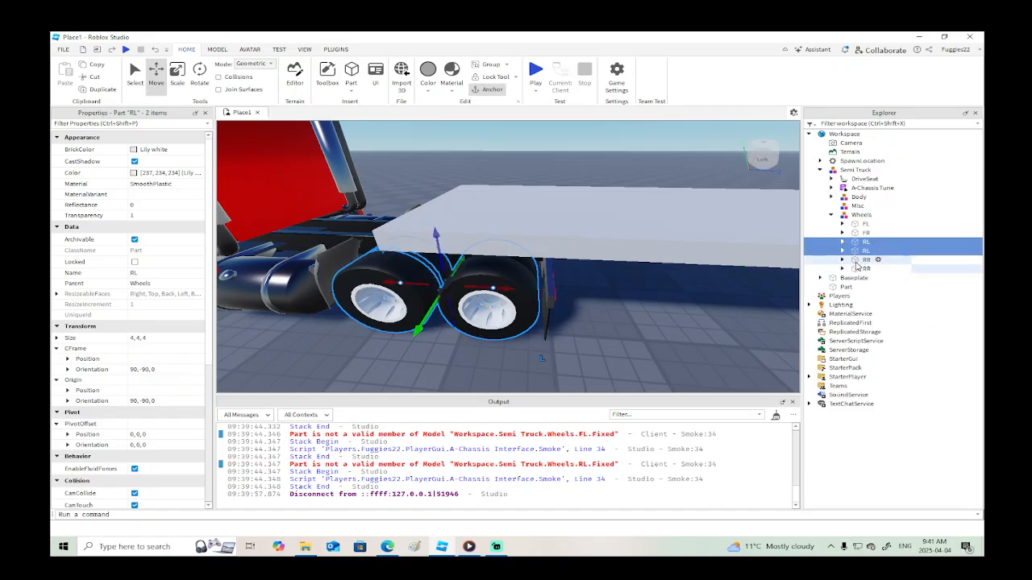
pyautogui.keyDown('ctrl'); pyautogui.click(857, 260); pyautogui.keyUp('ctrl')
pyautogui.rightClick(526, 275)
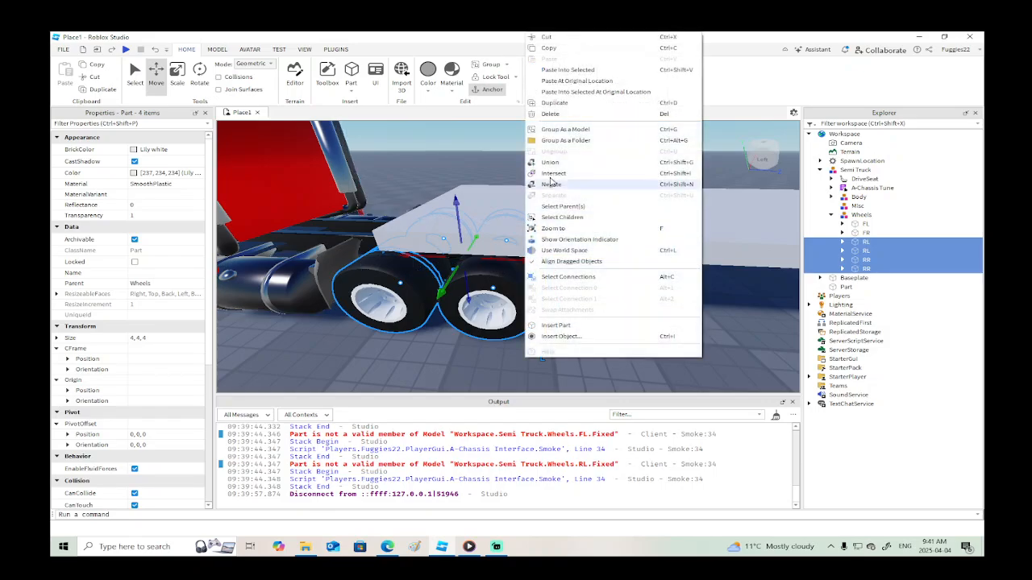
pyautogui.click(568, 108)
pyautogui.moveTo(529, 259)
pyautogui.mouseDown()
pyautogui.moveTo(619, 319)
pyautogui.moveTo(595, 266)
pyautogui.moveTo(518, 264)
pyautogui.moveTo(546, 268)
pyautogui.mouseUp()
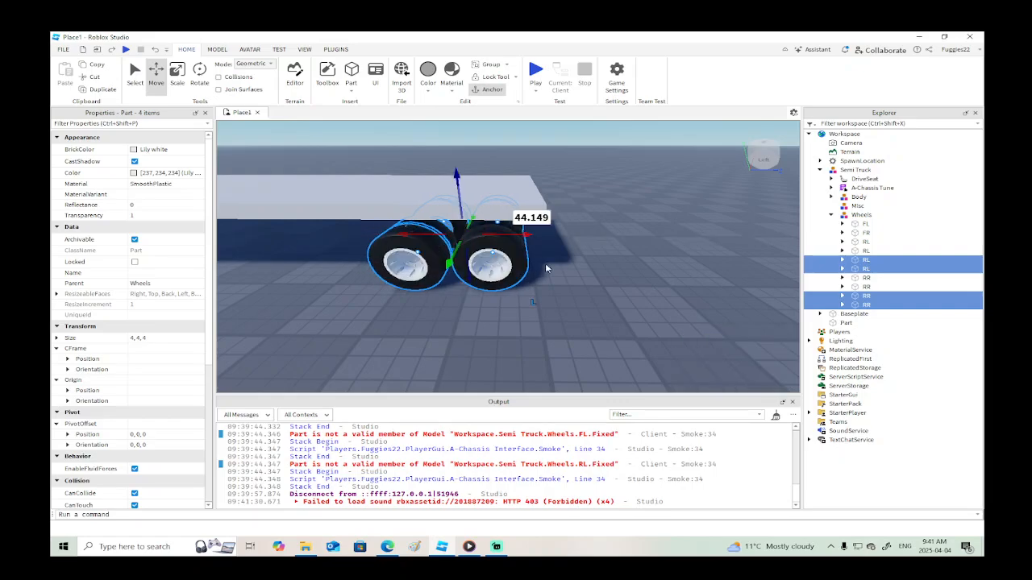
# Group the four copied wheels as a model and reparent it from the truck's Wheels to the deck part.
pyautogui.rightClick(860, 264)
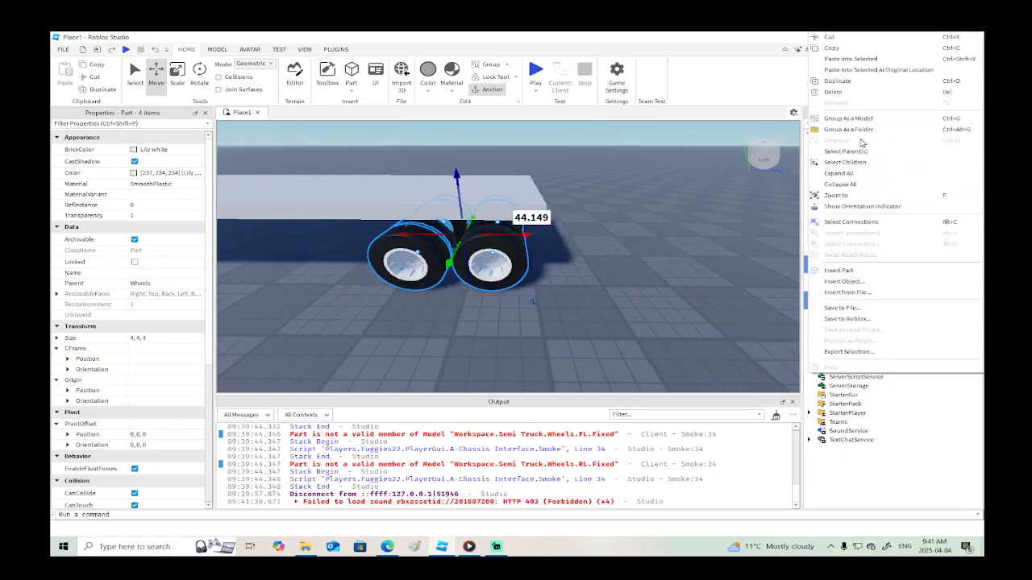
pyautogui.click(853, 118)
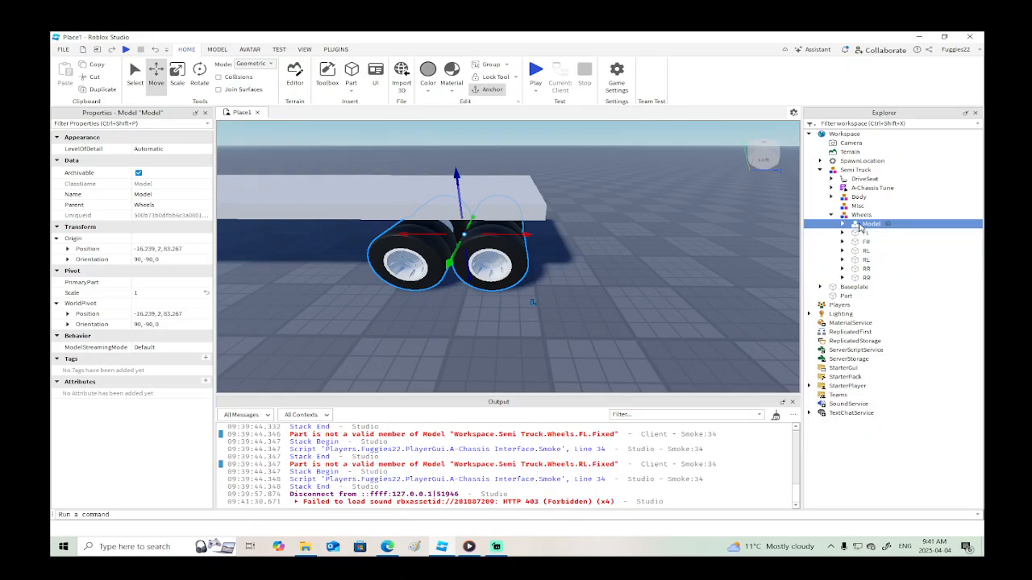
pyautogui.moveTo(852, 163); pyautogui.dragTo(844, 136)
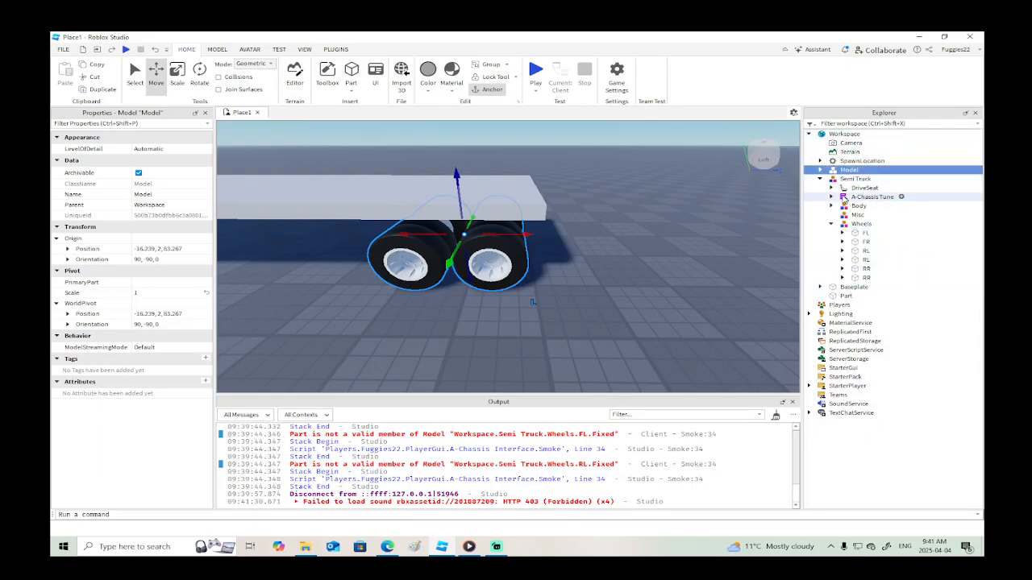
pyautogui.click(845, 296)
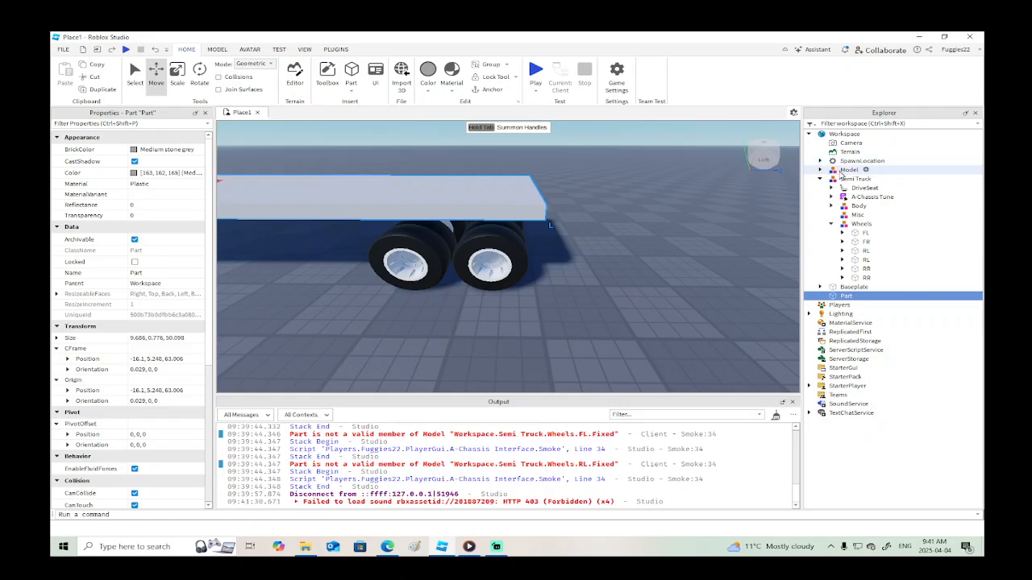
pyautogui.moveTo(843, 171); pyautogui.dragTo(846, 297)
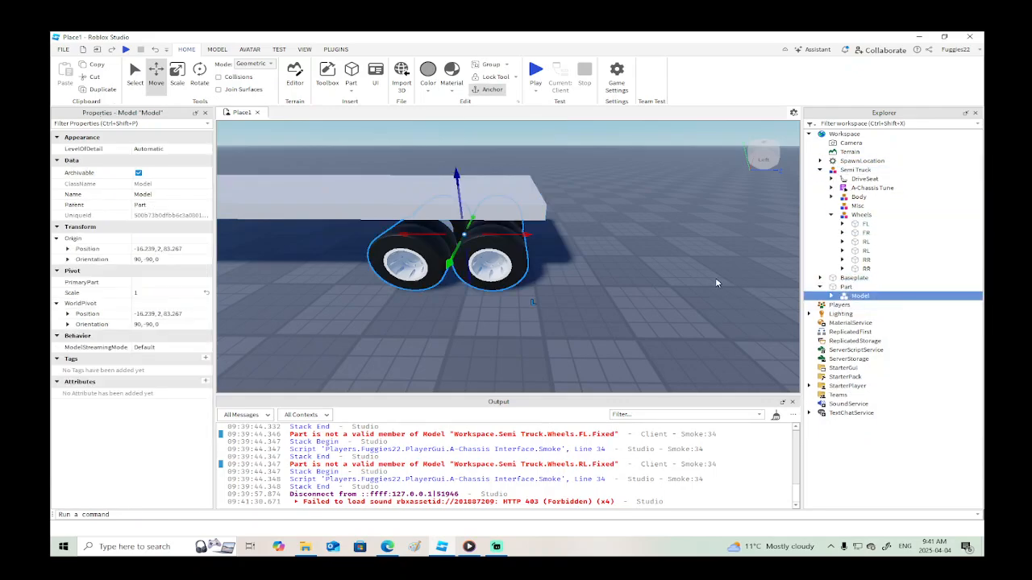
# Group the deck part with its wheels as a model and name it "trailer".
pyautogui.rightClick(847, 287)
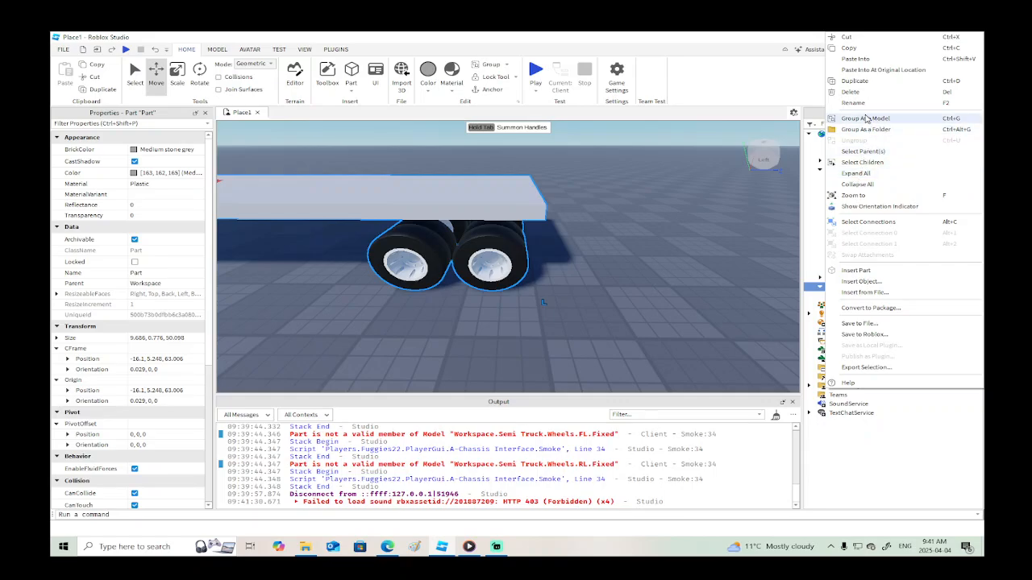
pyautogui.click(866, 119)
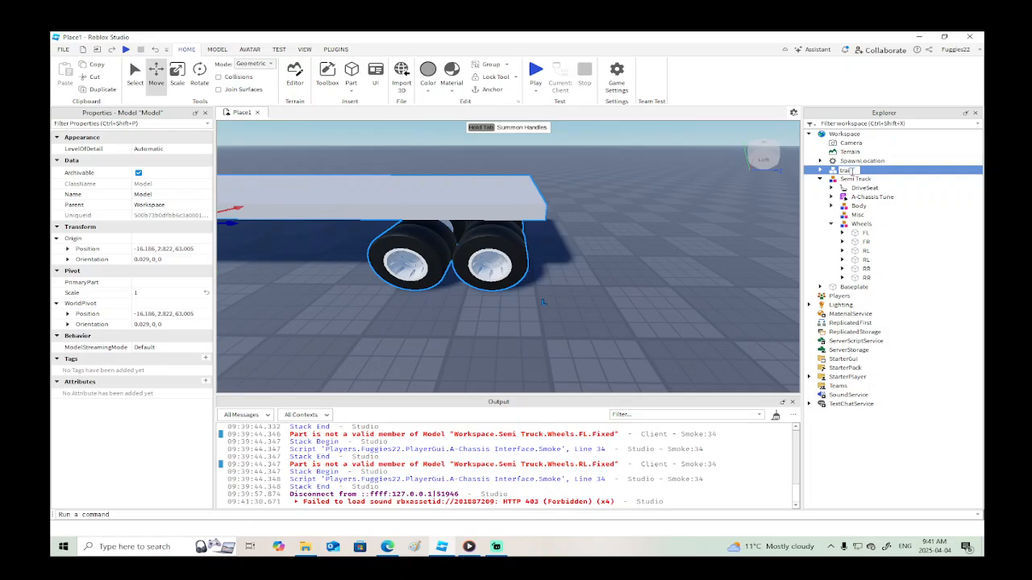
pyautogui.press('f')
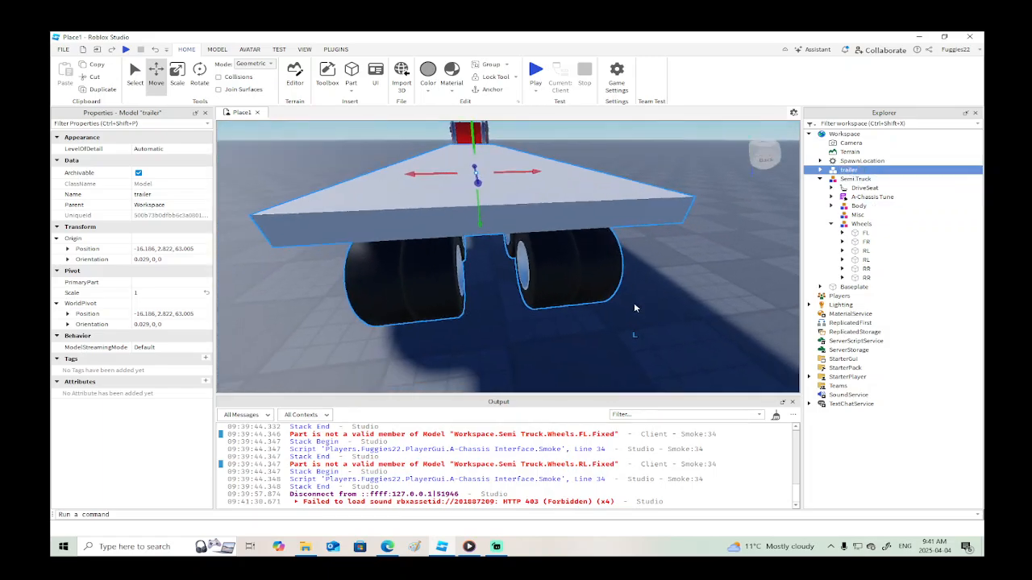
pyautogui.moveTo(582, 260); pyautogui.dragTo(470, 242, button='right')
pyautogui.scroll(-5, 469, 243)
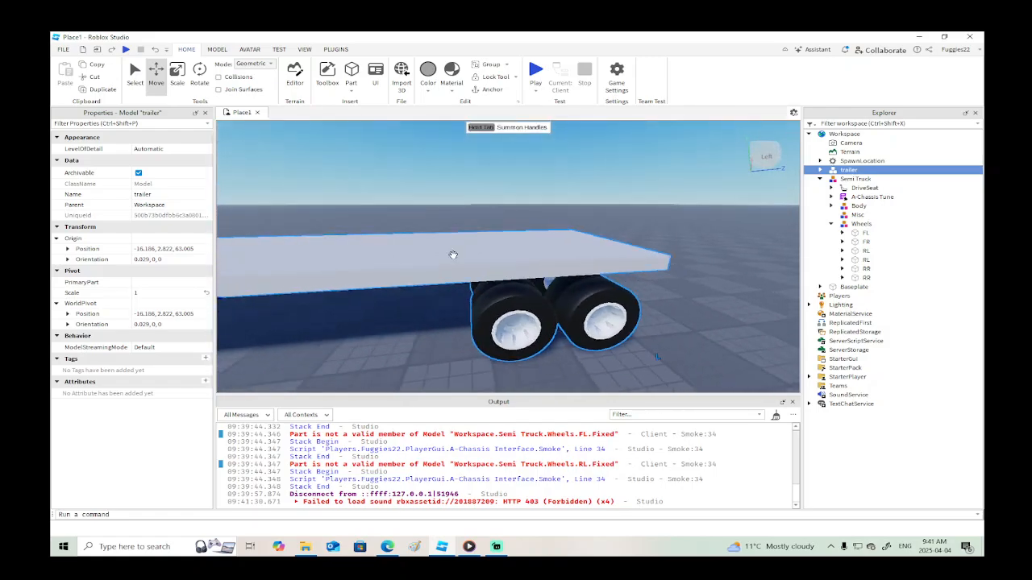
# Select the deck part inside the trailer model and make it massless.
pyautogui.click(430, 260)
pyautogui.scroll(-3, 432, 262)
pyautogui.scroll(-4, 161, 346)
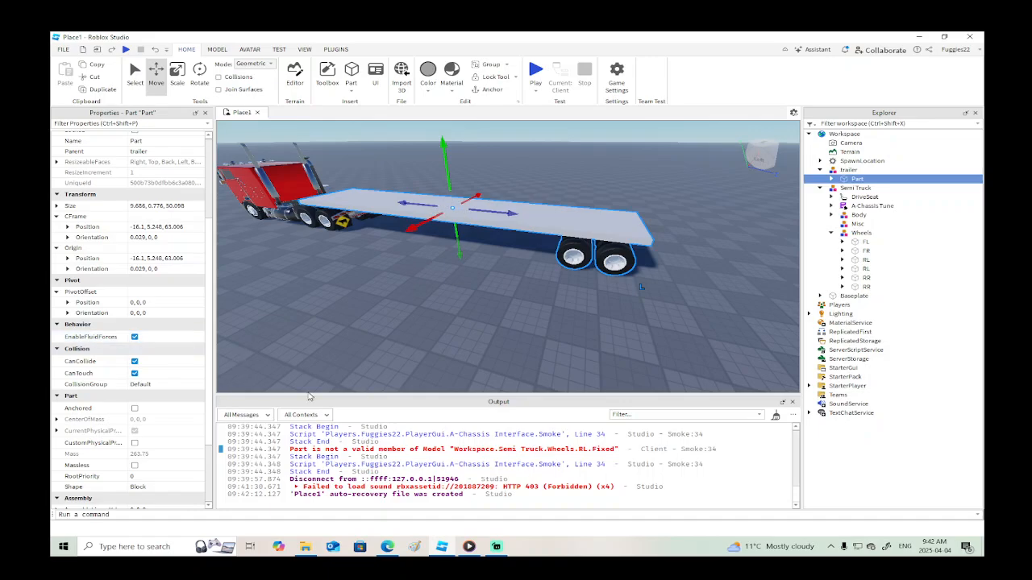
pyautogui.scroll(-3, 117, 423)
pyautogui.click(137, 370)
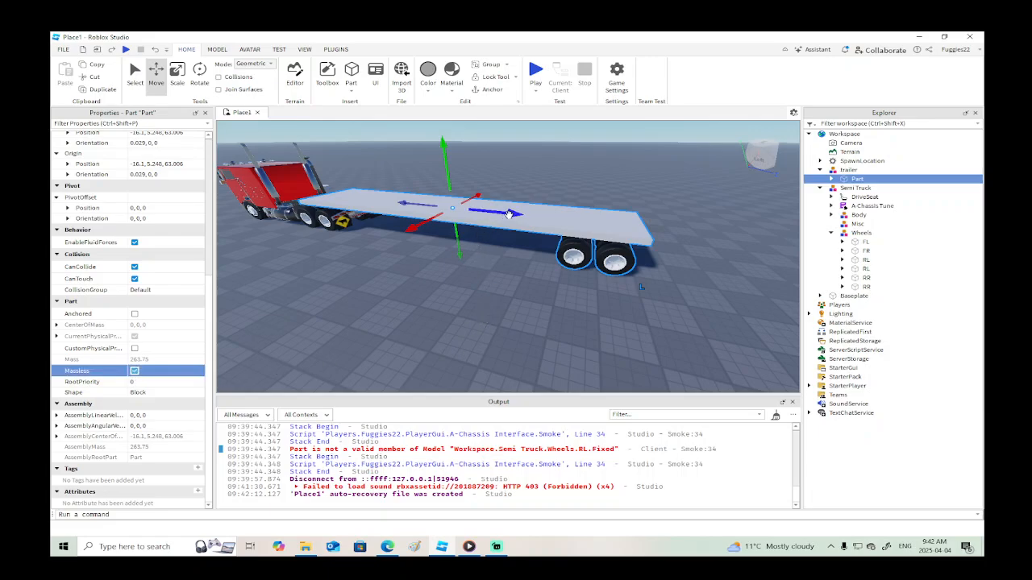
pyautogui.rightClick(509, 213)
pyautogui.click(555, 285)
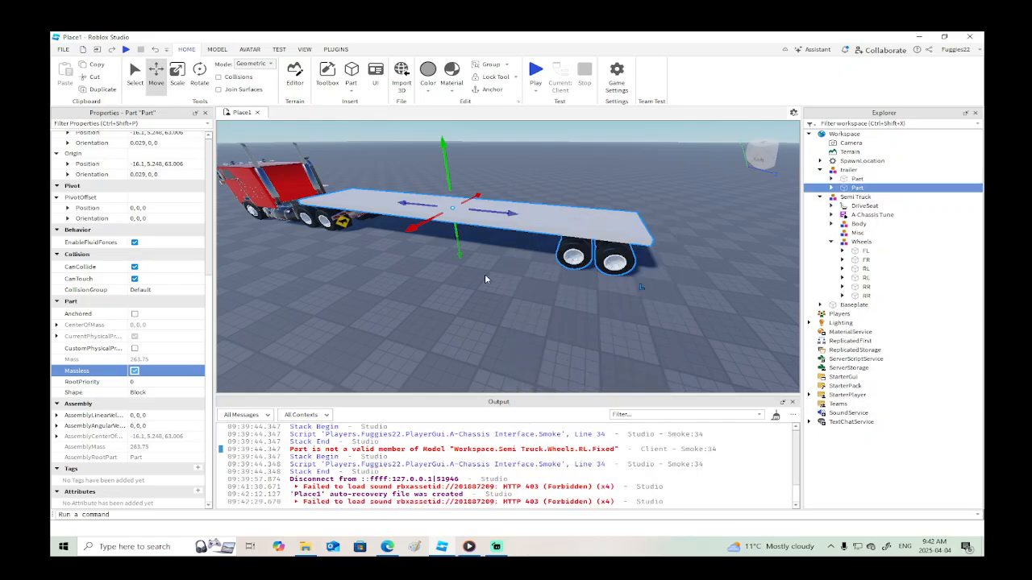
pyautogui.scroll(3, 485, 279)
pyautogui.moveTo(485, 279); pyautogui.dragTo(475, 250, button='right')
pyautogui.scroll(-3, 475, 251)
pyautogui.click(178, 77)
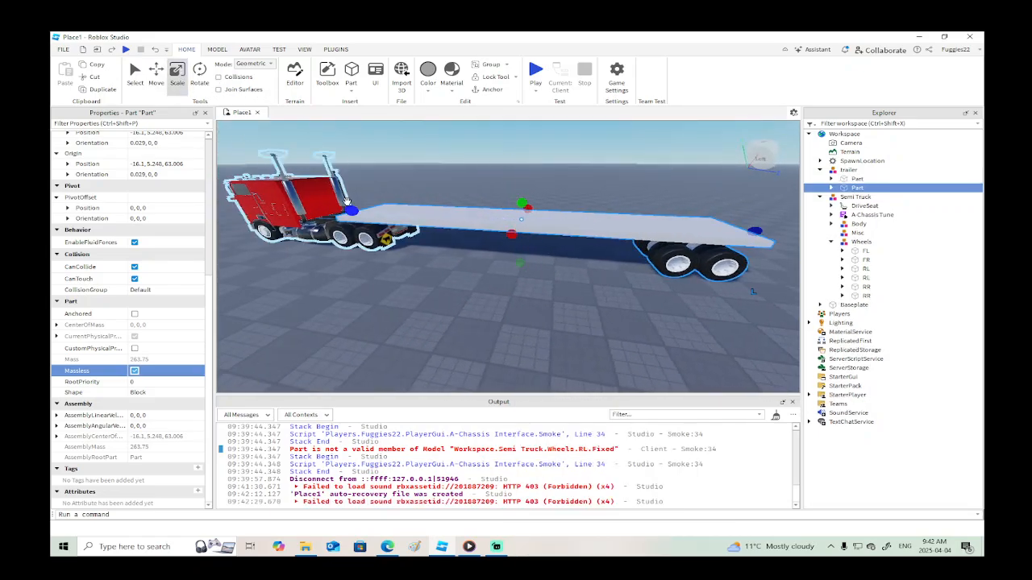
pyautogui.moveTo(347, 201); pyautogui.dragTo(540, 249)
pyautogui.press('Delete')
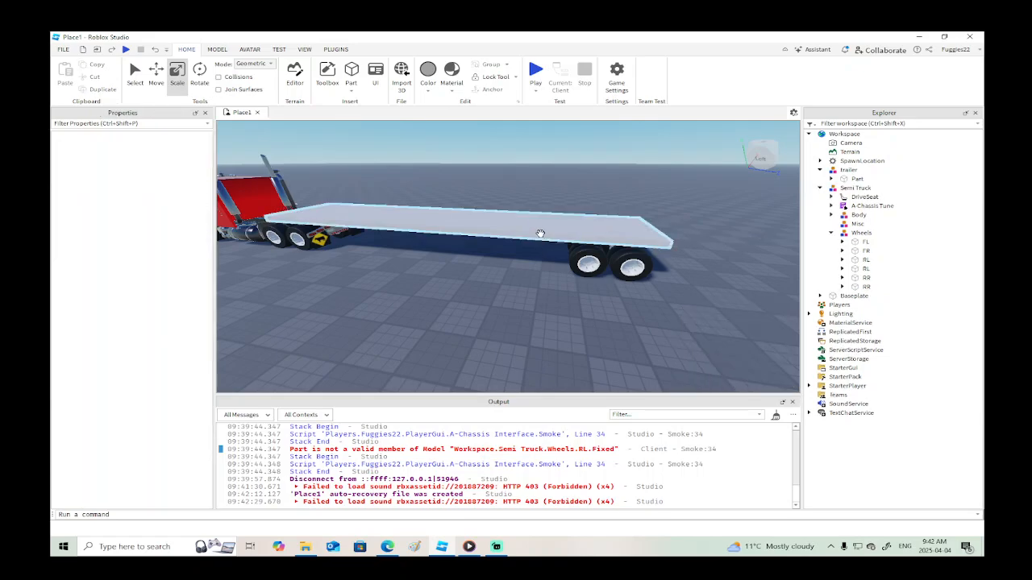
# Move the grouped wheels out of the deck part so they sit directly under the trailer model.
pyautogui.click(851, 179)
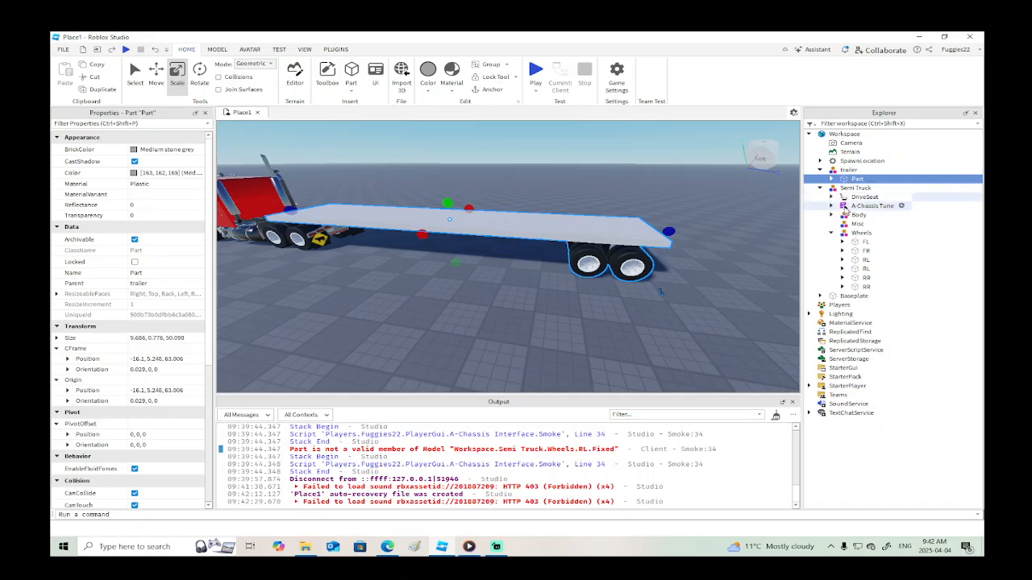
pyautogui.hotkey('ctrl', 'g')
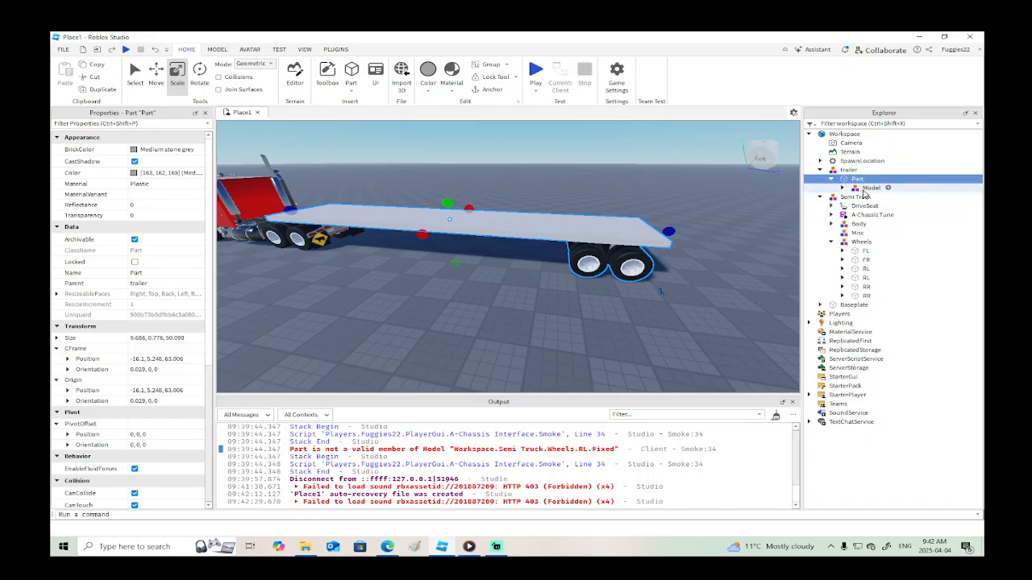
pyautogui.click(856, 187)
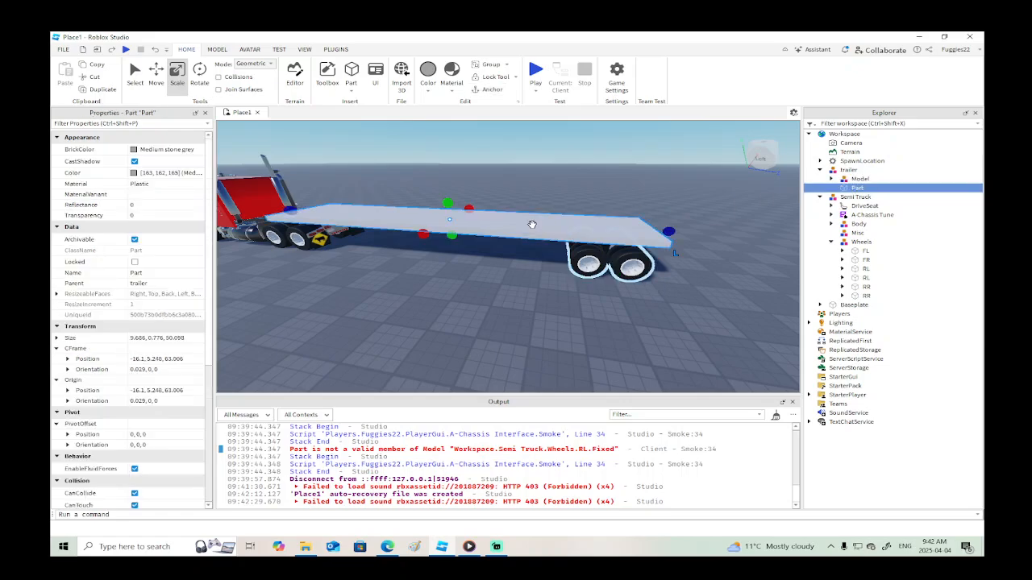
# Duplicate the deck part and resize the copy to about 10.2 studs long and 4.1 studs tall, around the rear wheels.
pyautogui.click(156, 73)
pyautogui.rightClick(508, 220)
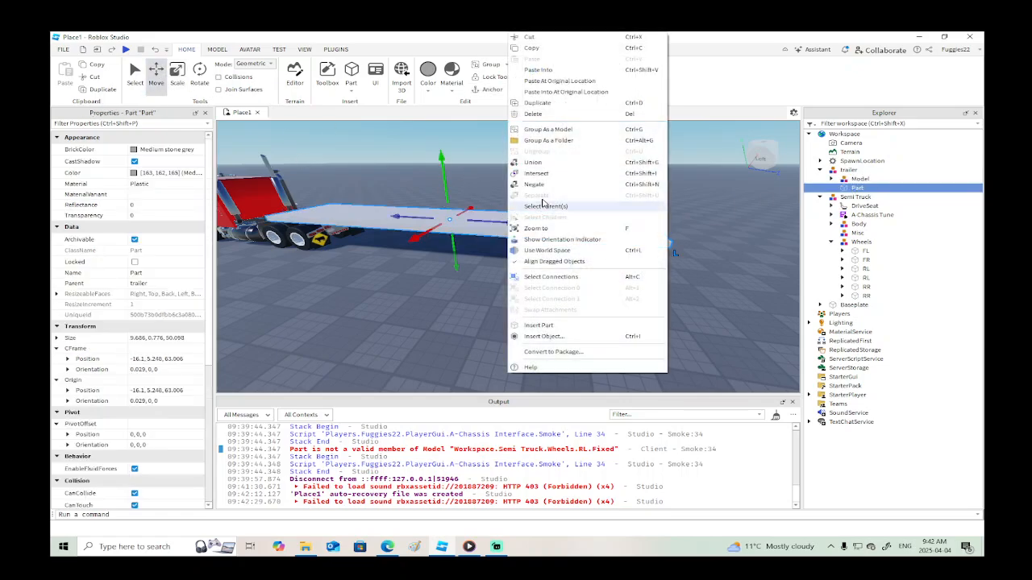
pyautogui.click(524, 108)
pyautogui.click(177, 72)
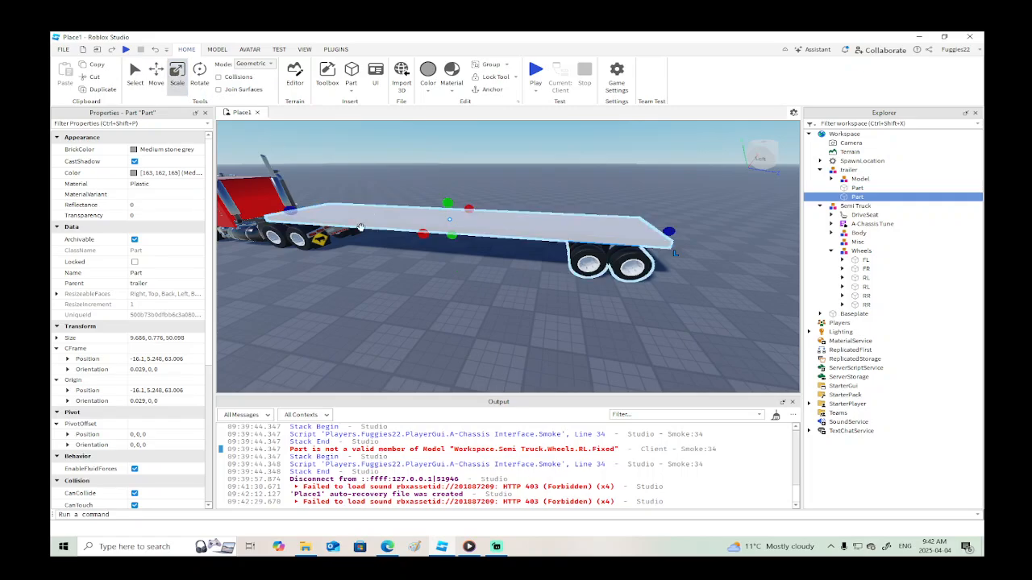
pyautogui.moveTo(294, 211); pyautogui.dragTo(546, 226)
pyautogui.moveTo(548, 232); pyautogui.dragTo(549, 232, button='right')
pyautogui.press('s')
pyautogui.moveTo(512, 234); pyautogui.dragTo(510, 280)
pyautogui.moveTo(511, 279); pyautogui.dragTo(512, 279, button='right')
pyautogui.press('s')
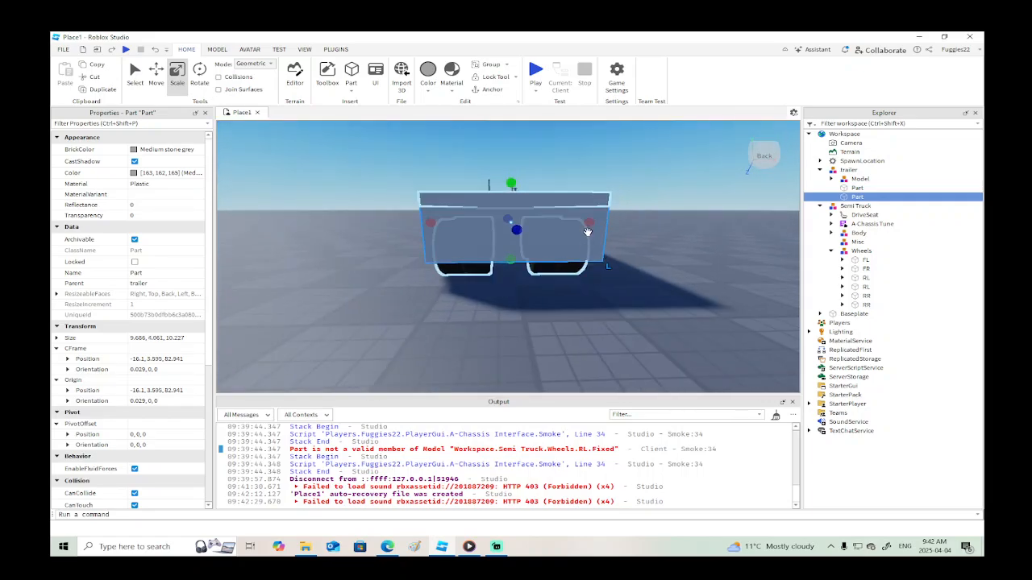
# Narrow the copied part to a centre beam between the wheels, about 1.06 studs wide and 3.49 studs tall.
pyautogui.moveTo(588, 222); pyautogui.dragTo(509, 224)
pyautogui.press('a')
pyautogui.press('d')
pyautogui.press('w')
pyautogui.moveTo(510, 224); pyautogui.dragTo(510, 226, button='right')
pyautogui.press('s')
pyautogui.moveTo(488, 226); pyautogui.dragTo(493, 227)
pyautogui.moveTo(518, 175); pyautogui.dragTo(518, 186)
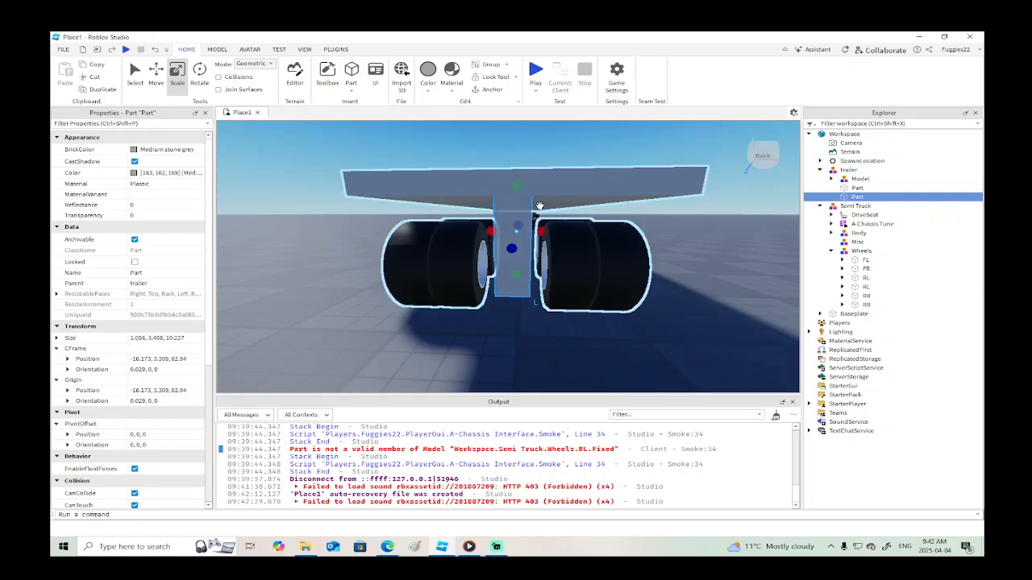
# Insert an attachment into the trailer's rearmost RR wheel.
pyautogui.moveTo(550, 237); pyautogui.dragTo(555, 246, button='right')
pyautogui.click(555, 246)
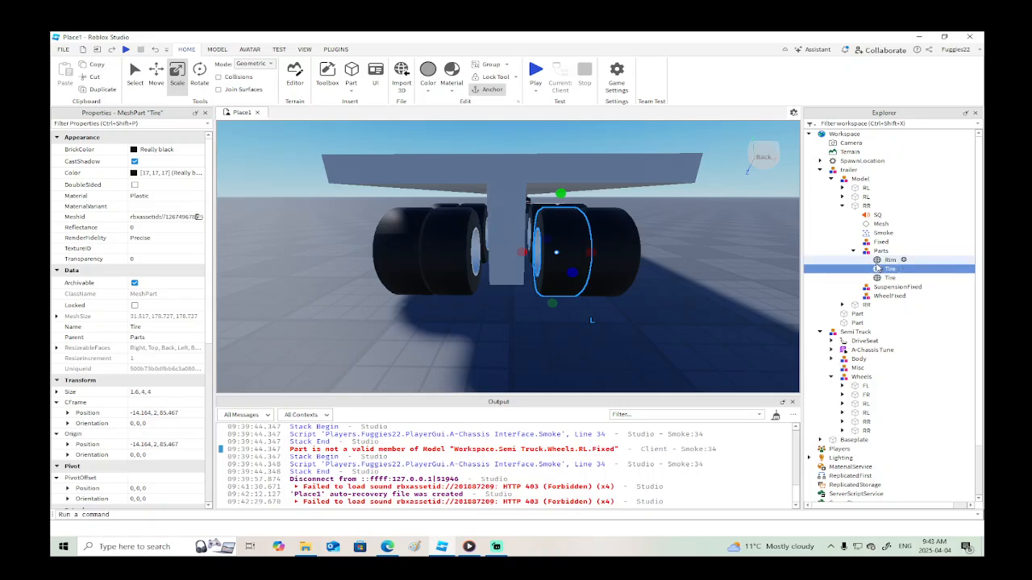
pyautogui.click(861, 208)
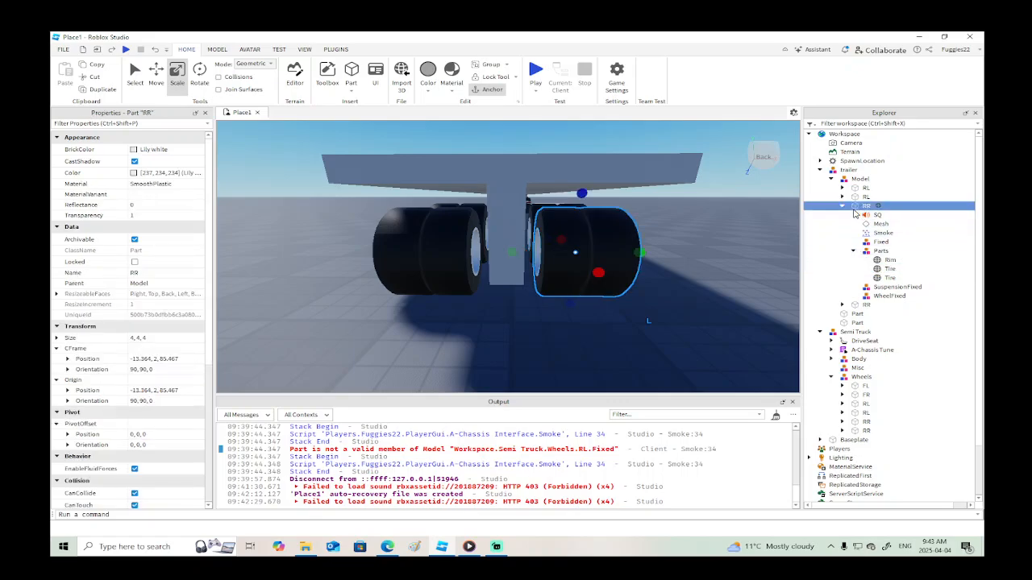
pyautogui.click(875, 215)
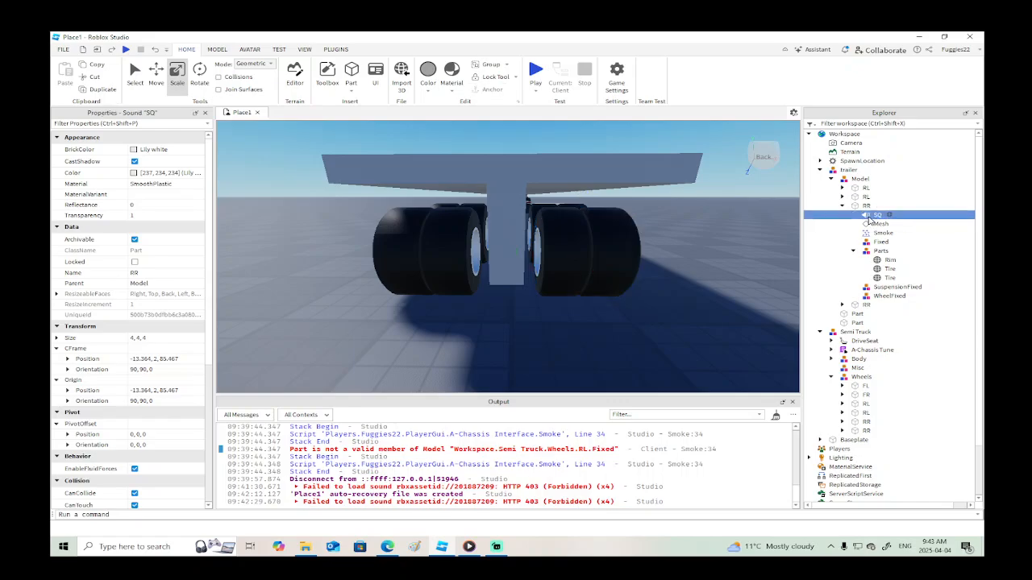
pyautogui.click(843, 206)
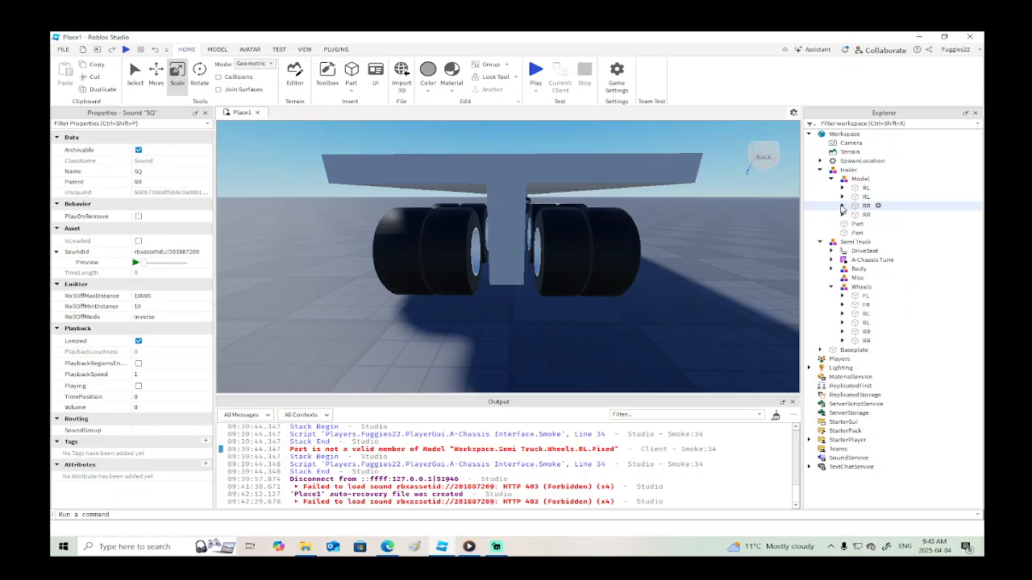
pyautogui.click(852, 207)
pyautogui.rightClick(852, 208)
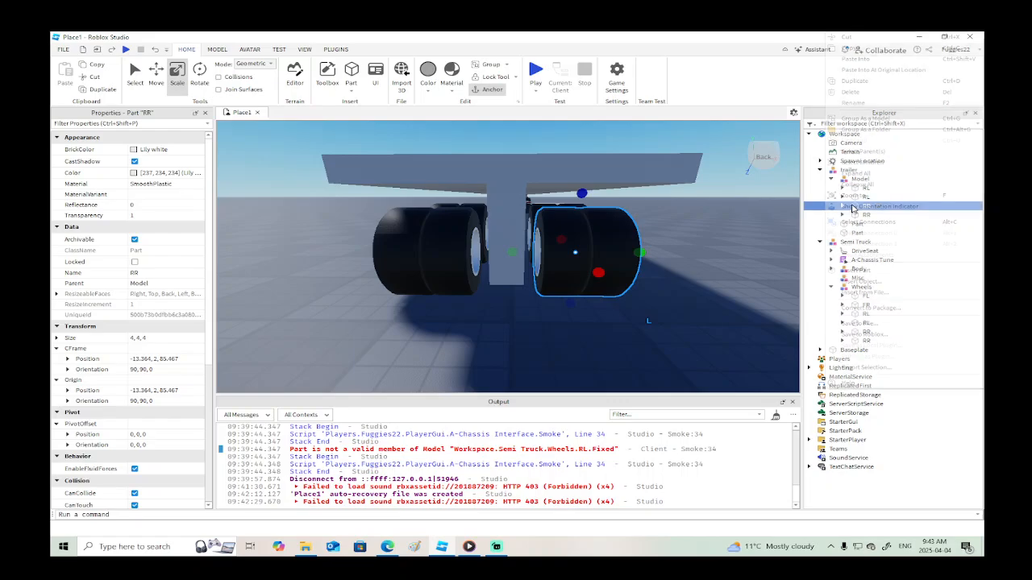
pyautogui.click(869, 282)
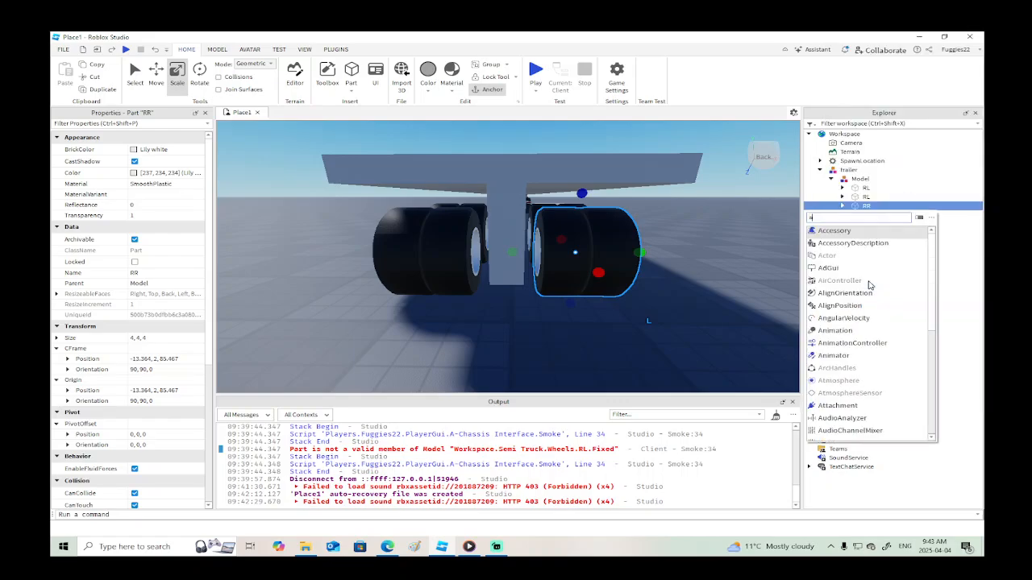
pyautogui.write('attac')
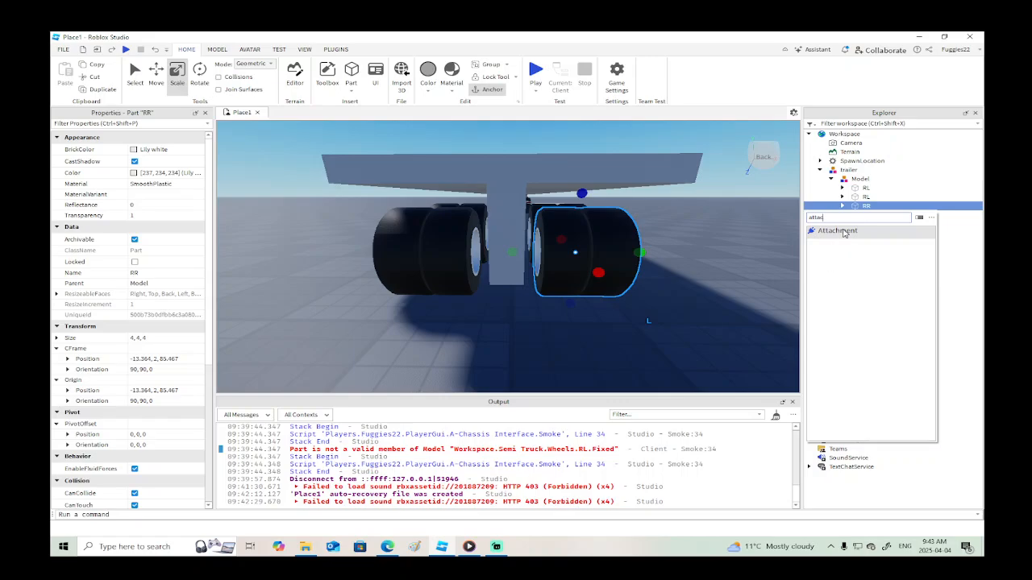
pyautogui.click(844, 233)
# Rotate the RR wheel's attachment 90° about its Y axis.
pyautogui.press('w')
pyautogui.moveTo(698, 284); pyautogui.dragTo(698, 285, button='right')
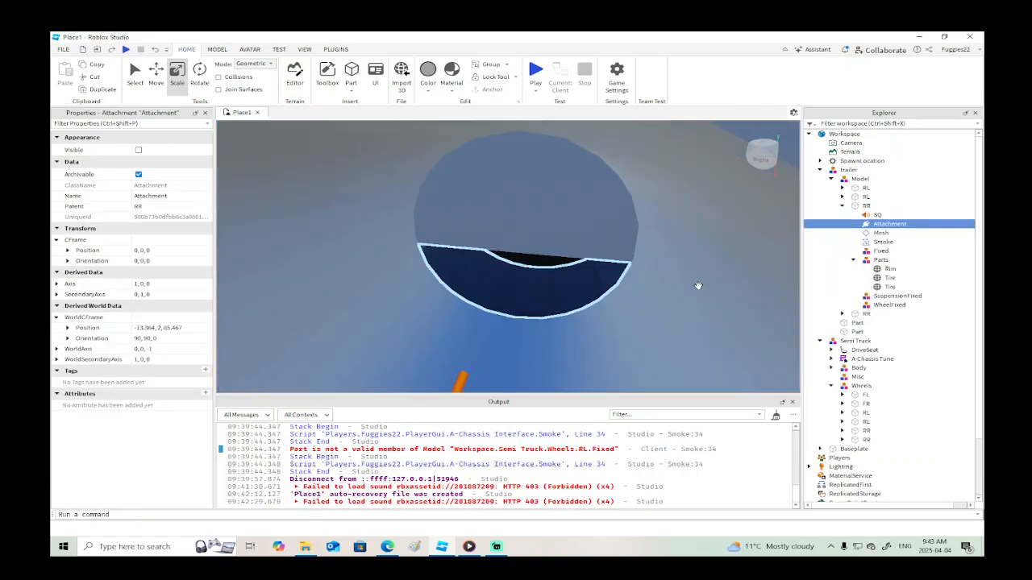
pyautogui.press('f')
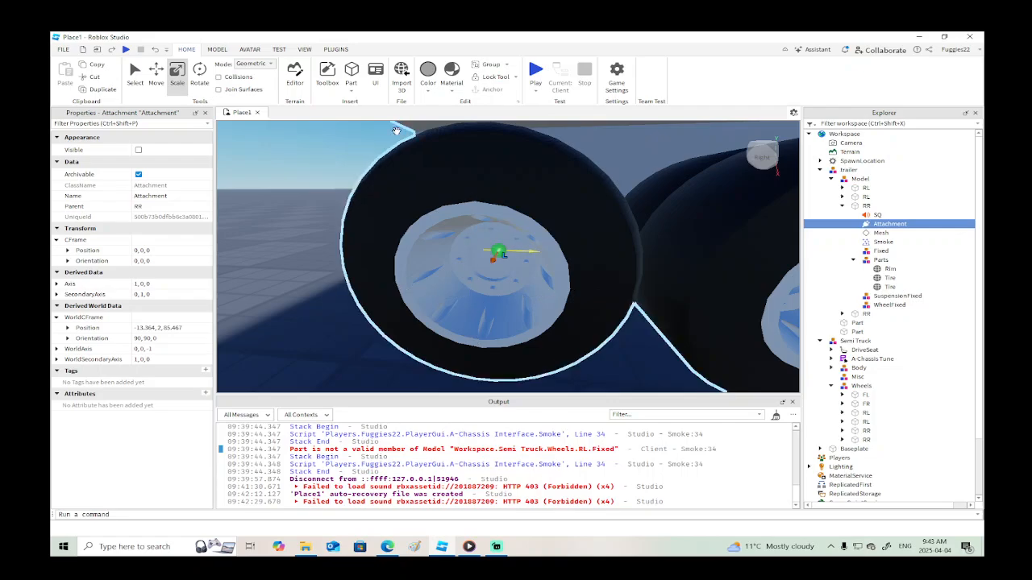
pyautogui.click(199, 74)
pyautogui.moveTo(524, 214); pyautogui.dragTo(456, 205)
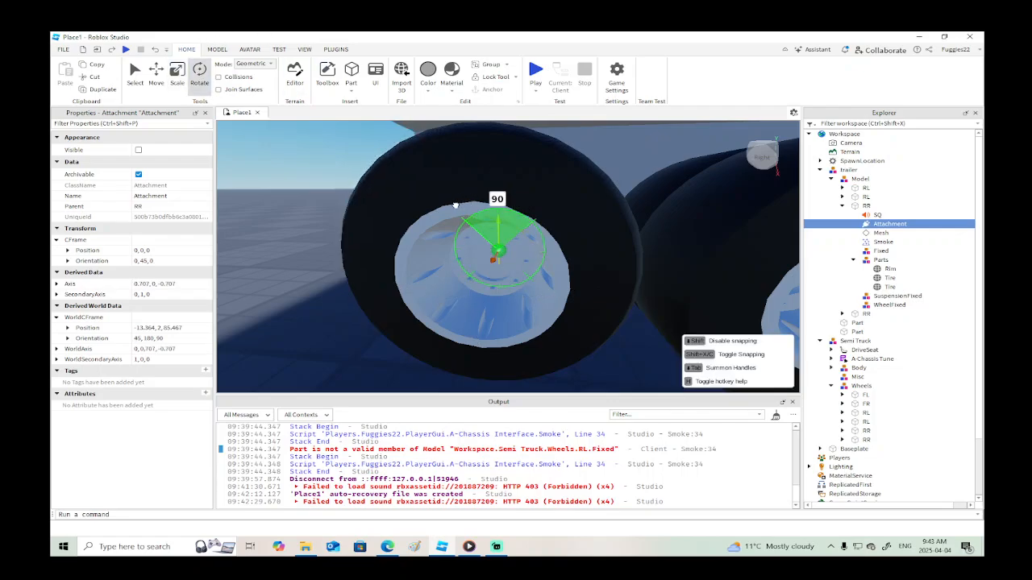
# Insert an attachment into the centre beam between the wheels and rename it "a".
pyautogui.press('s')
pyautogui.moveTo(491, 218); pyautogui.dragTo(490, 218, button='right')
pyautogui.press('a')
pyautogui.press('w')
pyautogui.click(494, 223)
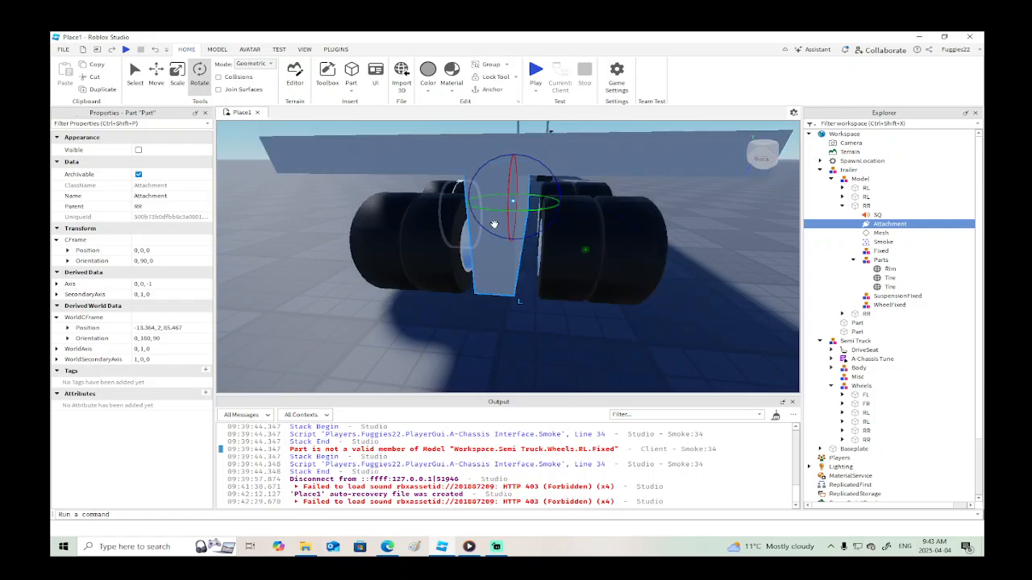
pyautogui.rightClick(852, 333)
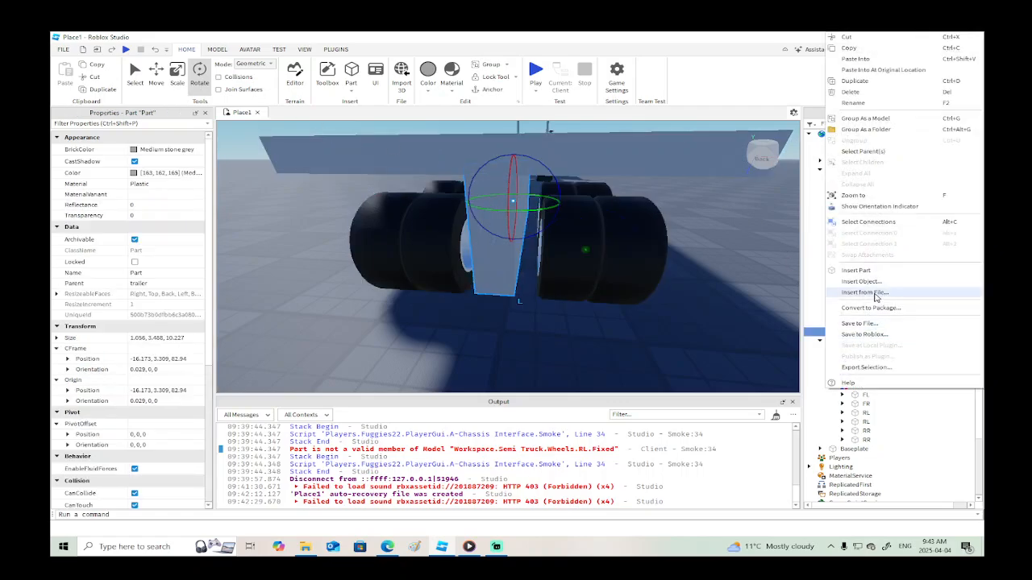
pyautogui.click(876, 282)
pyautogui.write('att')
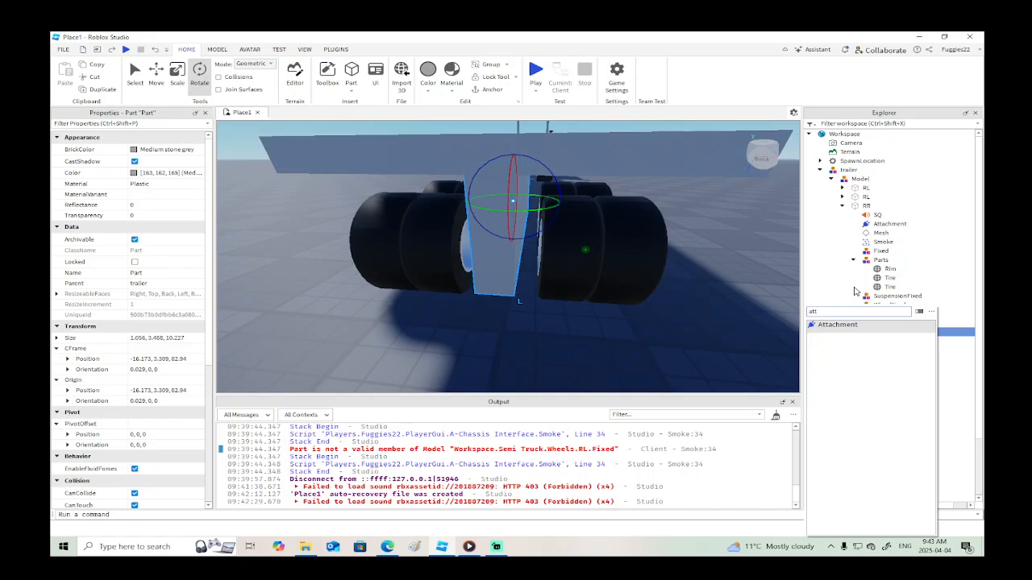
pyautogui.click(843, 325)
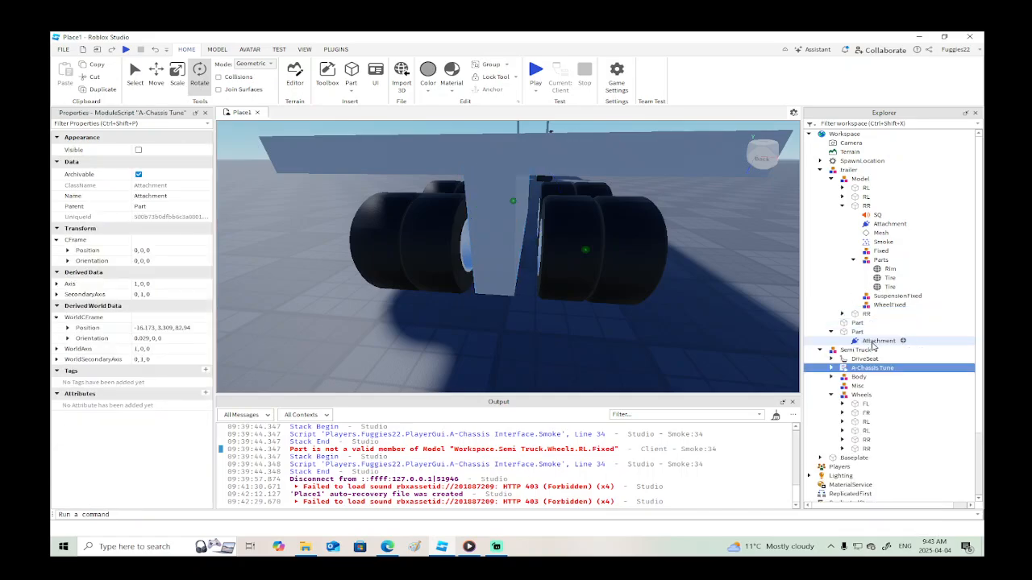
pyautogui.click(873, 342)
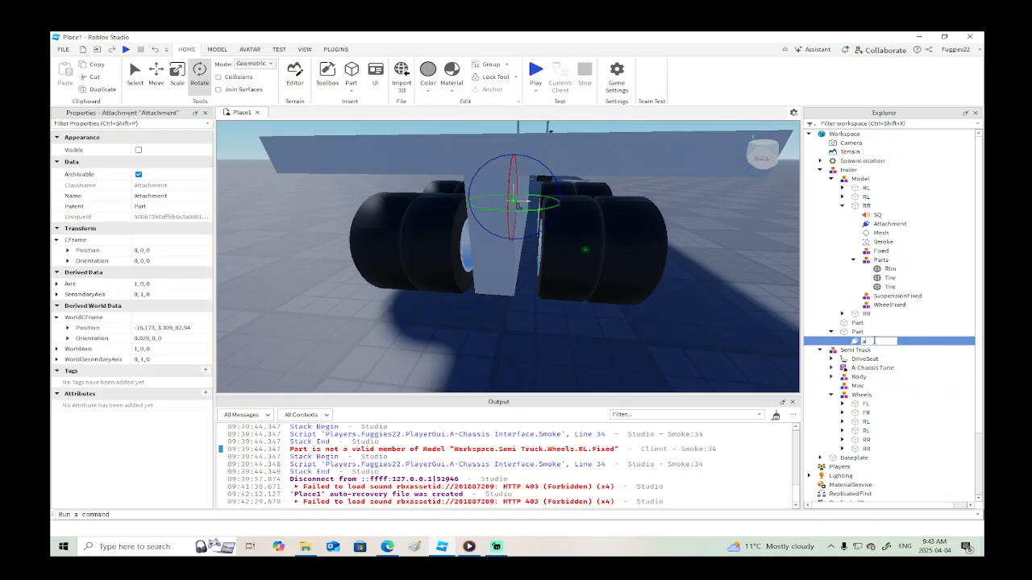
pyautogui.write('a')
pyautogui.press('Return')
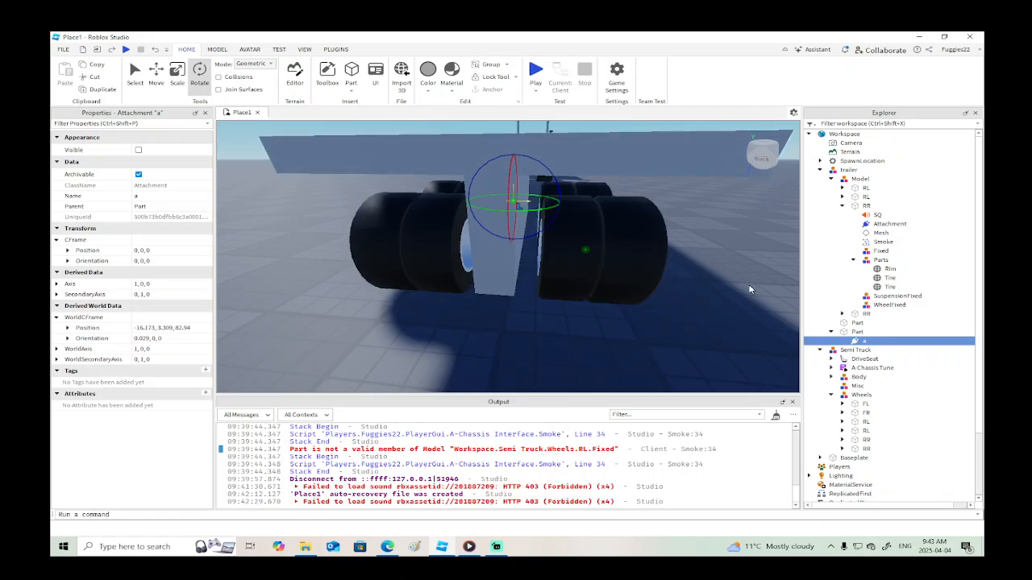
# Duplicate the beam's attachment three times and rename the copies "b", "c" and "d".
pyautogui.rightClick(858, 346)
pyautogui.click(870, 84)
pyautogui.rightClick(856, 351)
pyautogui.click(856, 81)
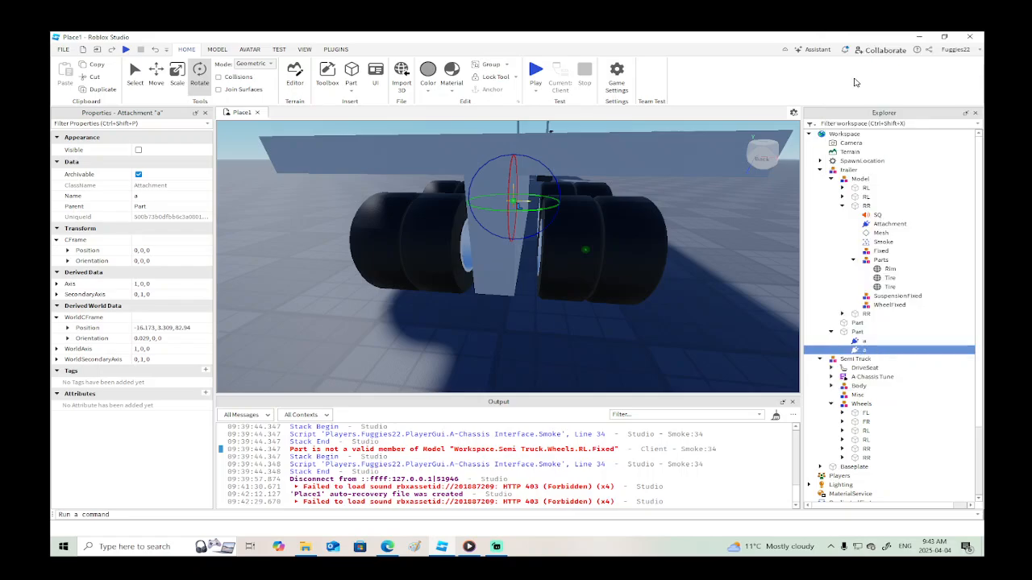
pyautogui.rightClick(860, 350)
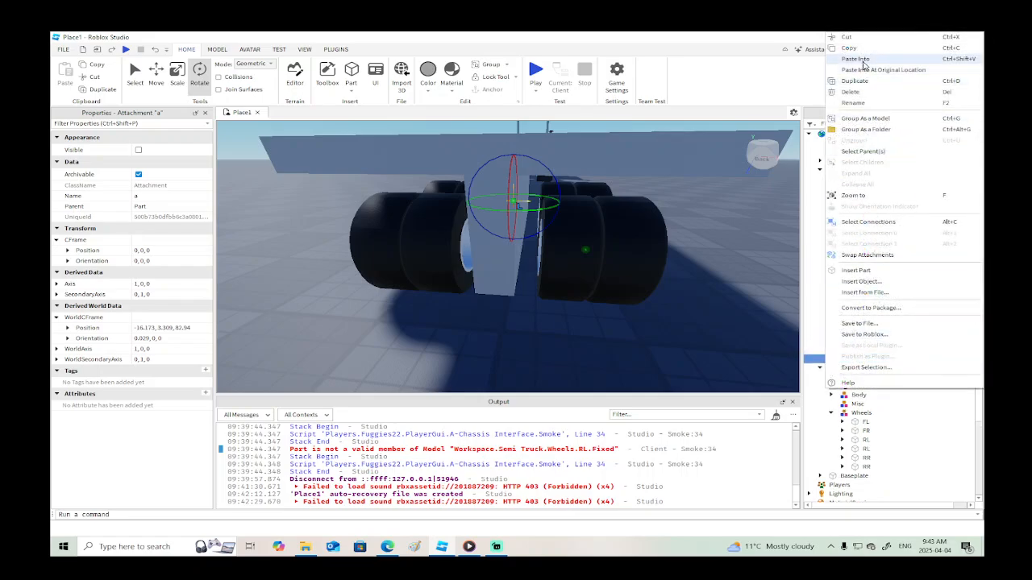
pyautogui.click(857, 80)
pyautogui.click(864, 351)
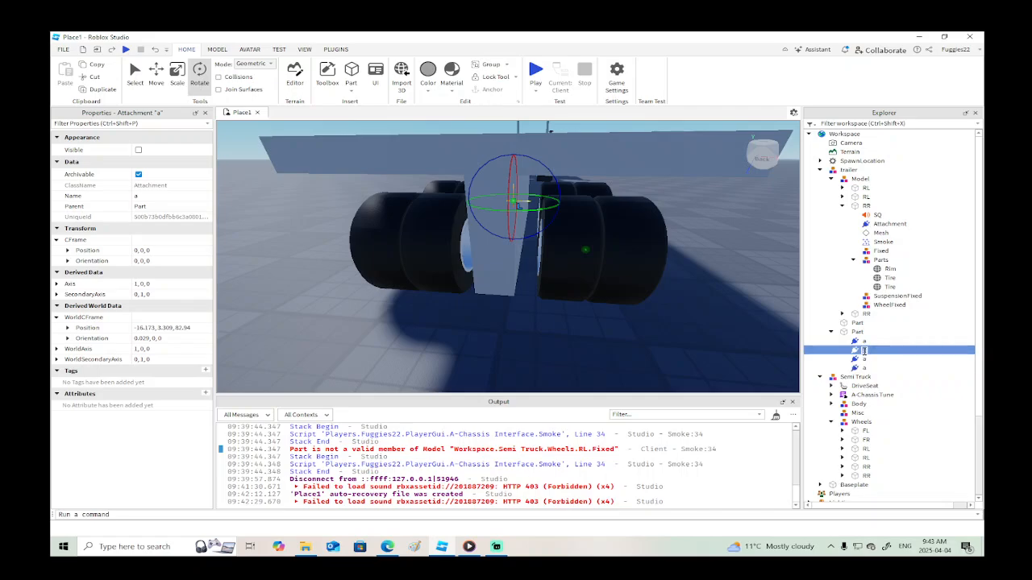
pyautogui.write('b')
pyautogui.doubleClick(865, 360)
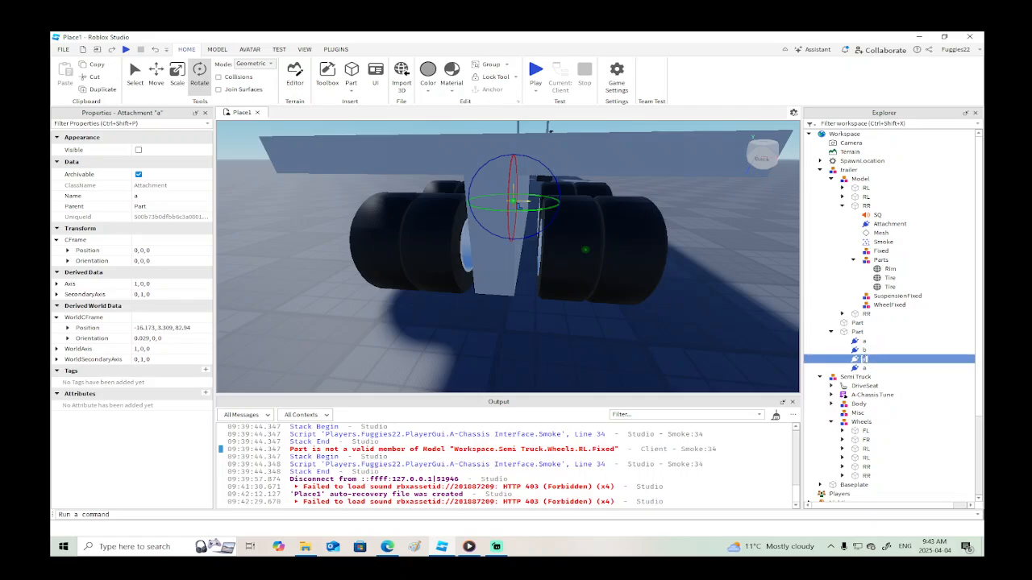
pyautogui.write('c')
pyautogui.doubleClick(865, 368)
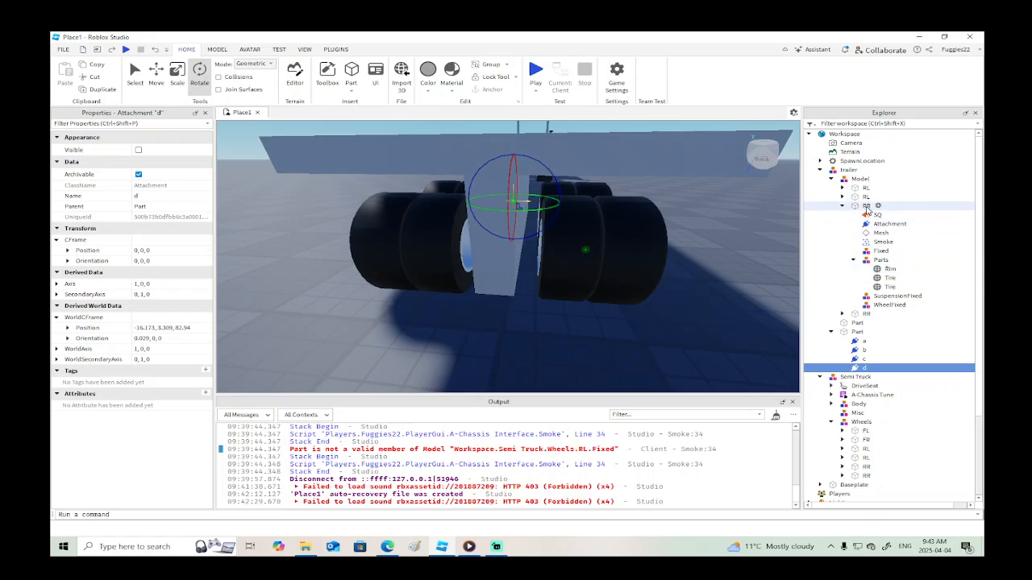
# Create a cylindrical constraint from the beam's attachment "a" to the attachment in the rearmost RR wheel.
pyautogui.click(842, 205)
pyautogui.click(851, 208)
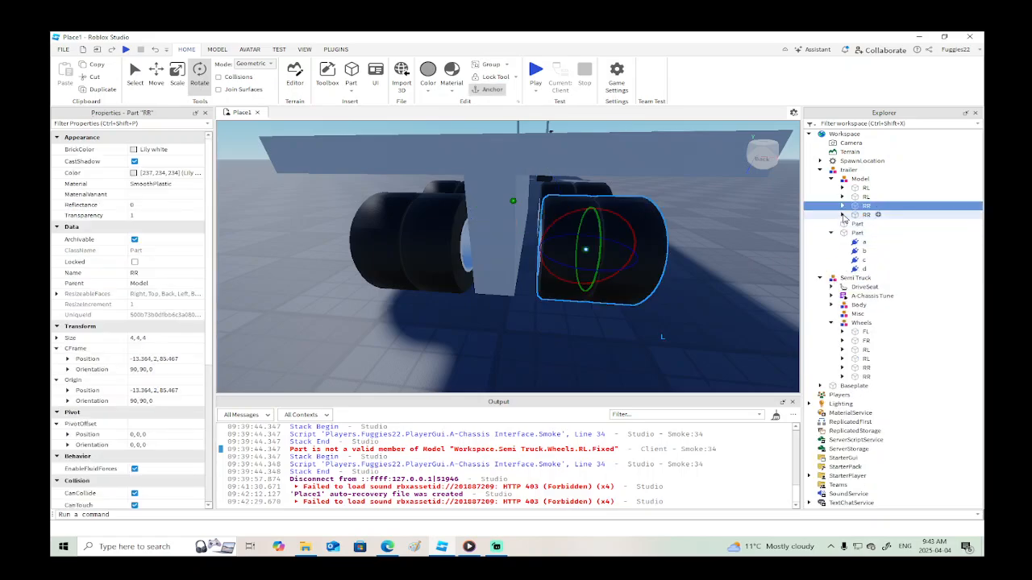
pyautogui.click(842, 207)
pyautogui.click(887, 224)
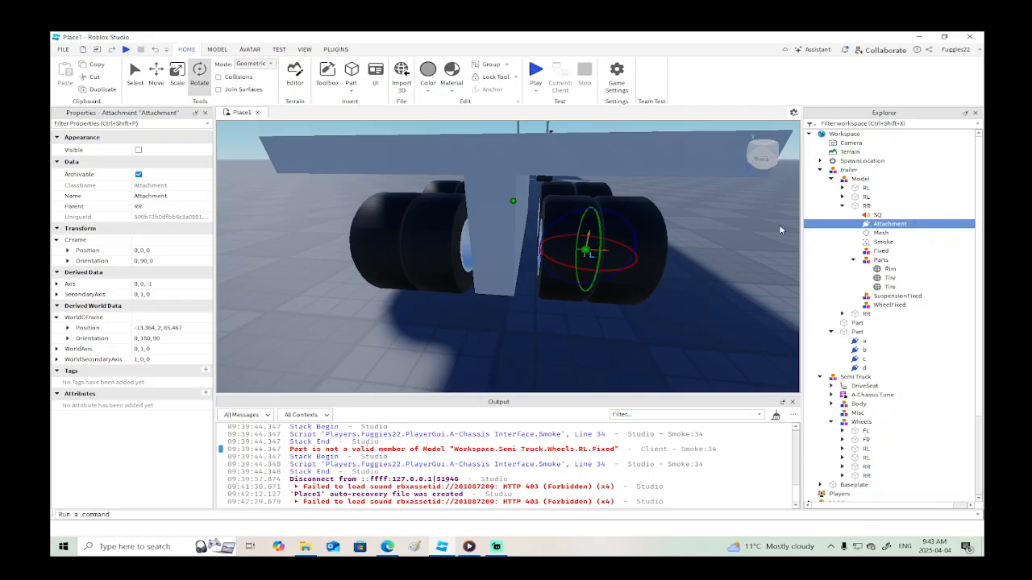
pyautogui.click(216, 49)
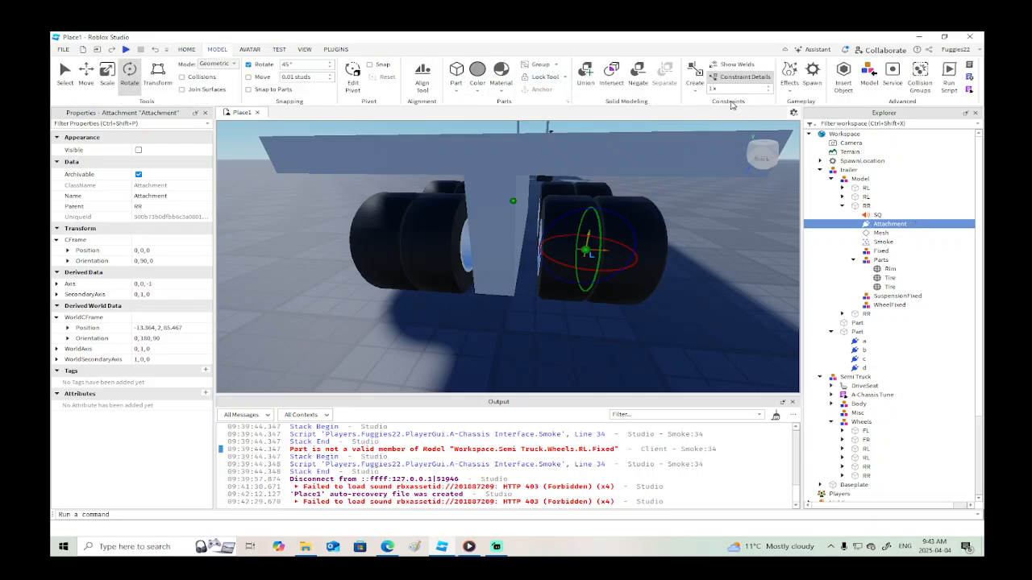
pyautogui.click(694, 76)
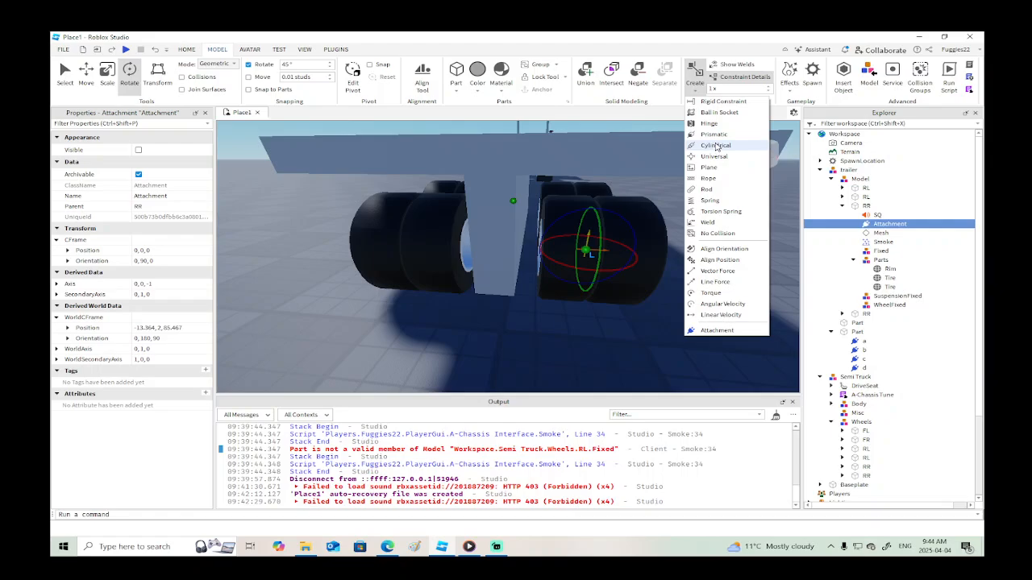
pyautogui.click(716, 146)
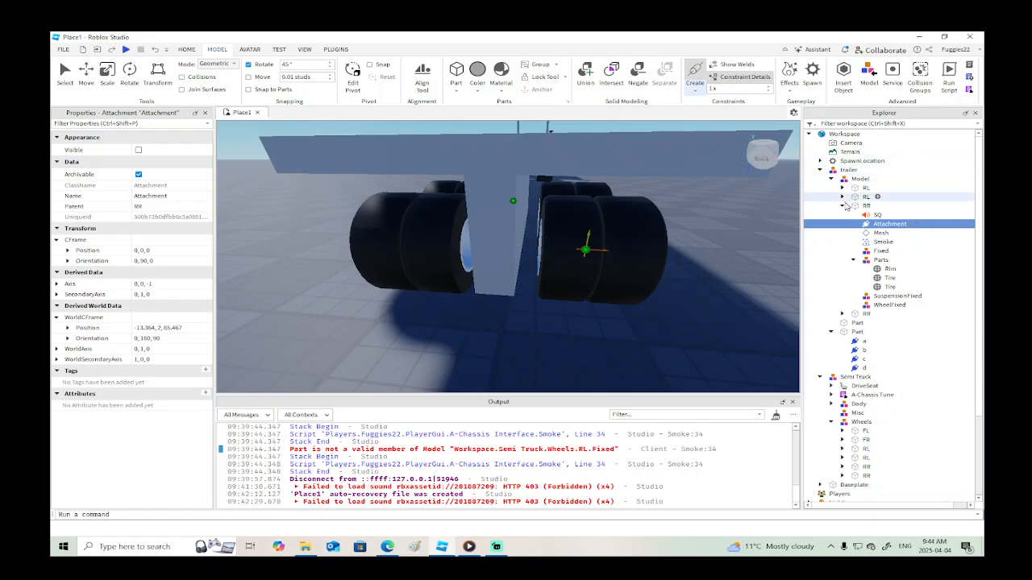
pyautogui.click(857, 341)
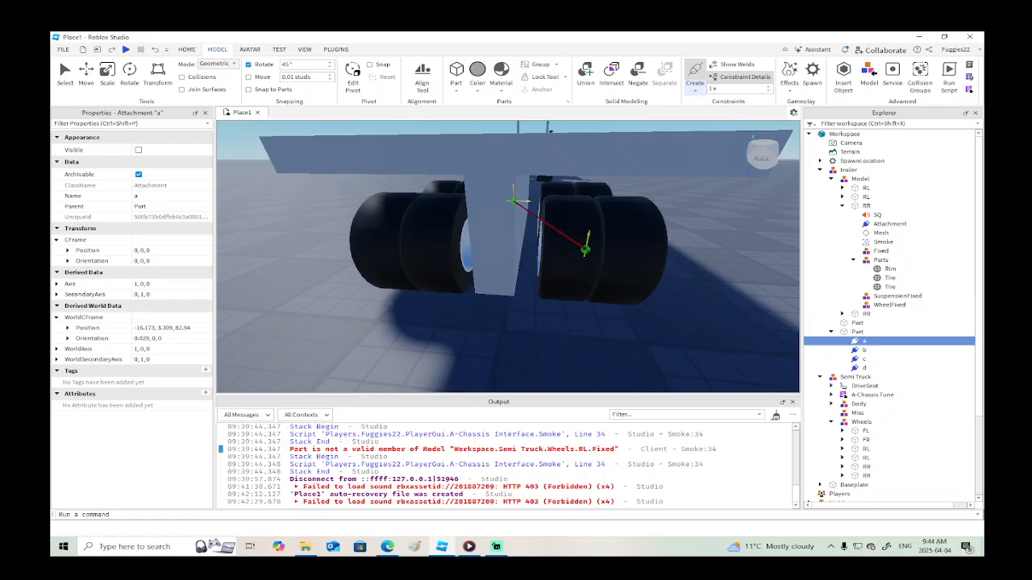
pyautogui.click(585, 250)
pyautogui.moveTo(777, 296); pyautogui.dragTo(777, 299, button='right')
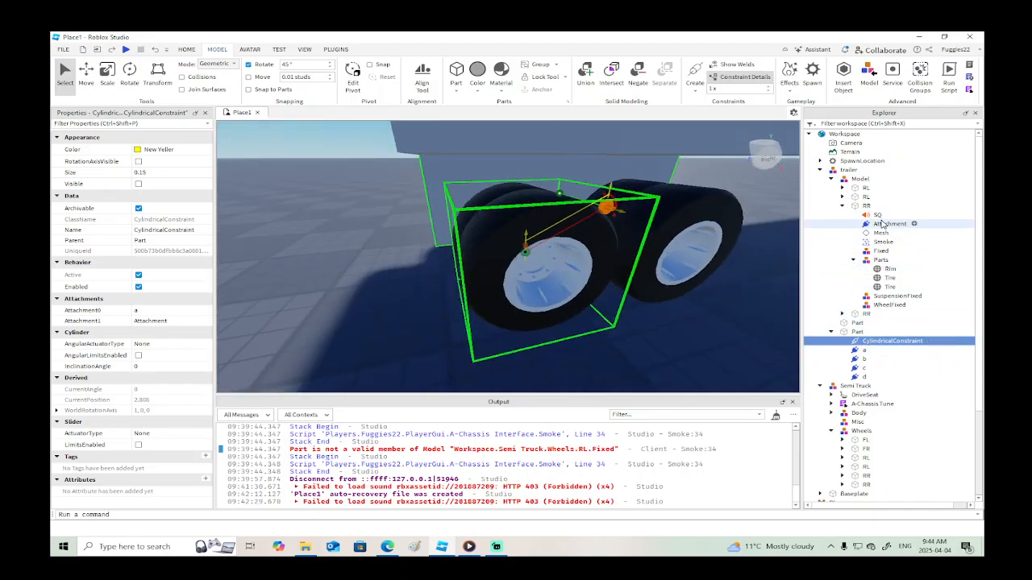
# Rotate the rearmost RR wheel's attachment to orientation 0, 90, 90.
pyautogui.click(859, 351)
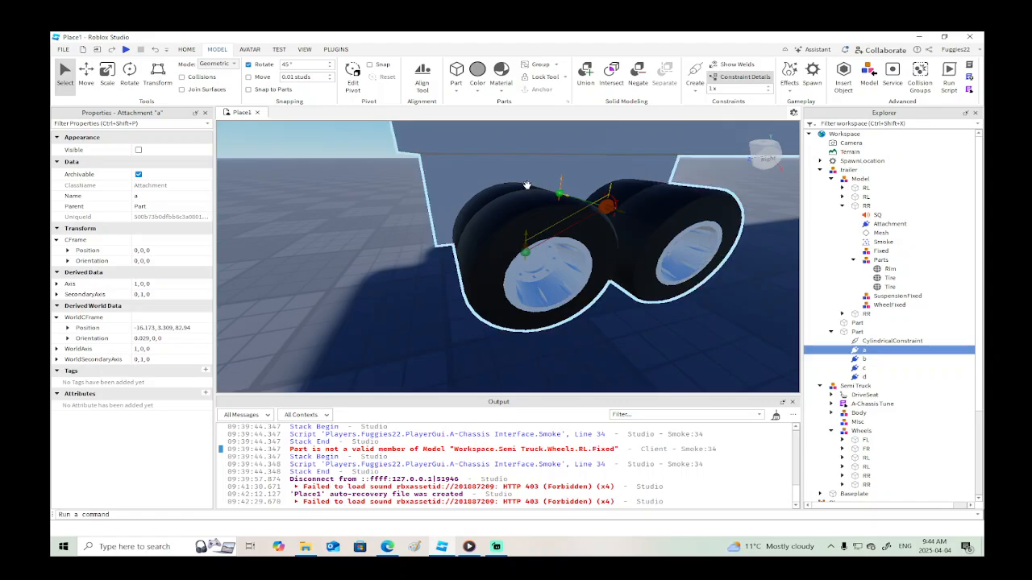
pyautogui.click(129, 73)
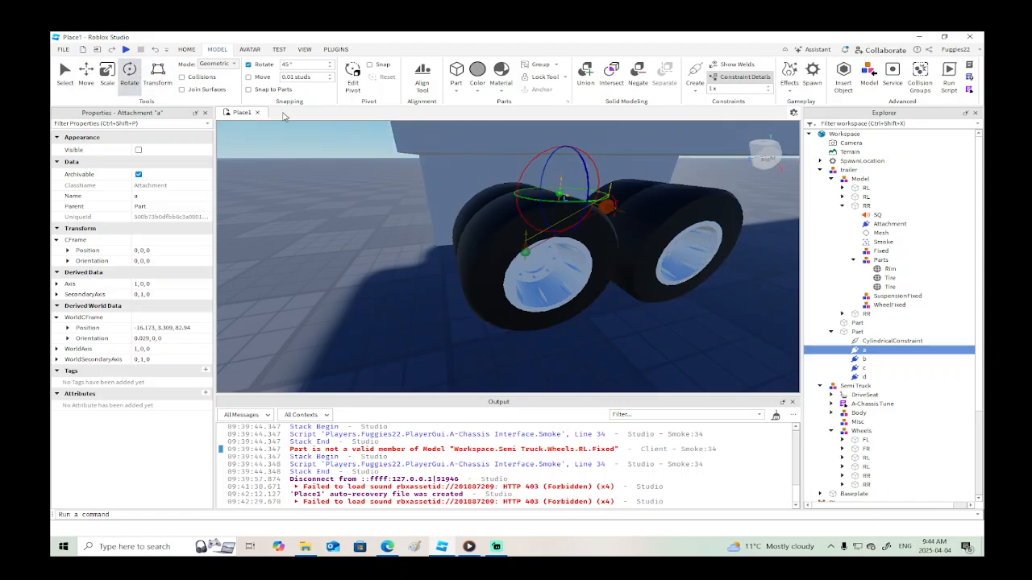
pyautogui.moveTo(583, 164)
pyautogui.mouseDown()
pyautogui.moveTo(544, 144)
pyautogui.moveTo(574, 153)
pyautogui.moveTo(585, 172)
pyautogui.mouseUp()
pyautogui.click(526, 251)
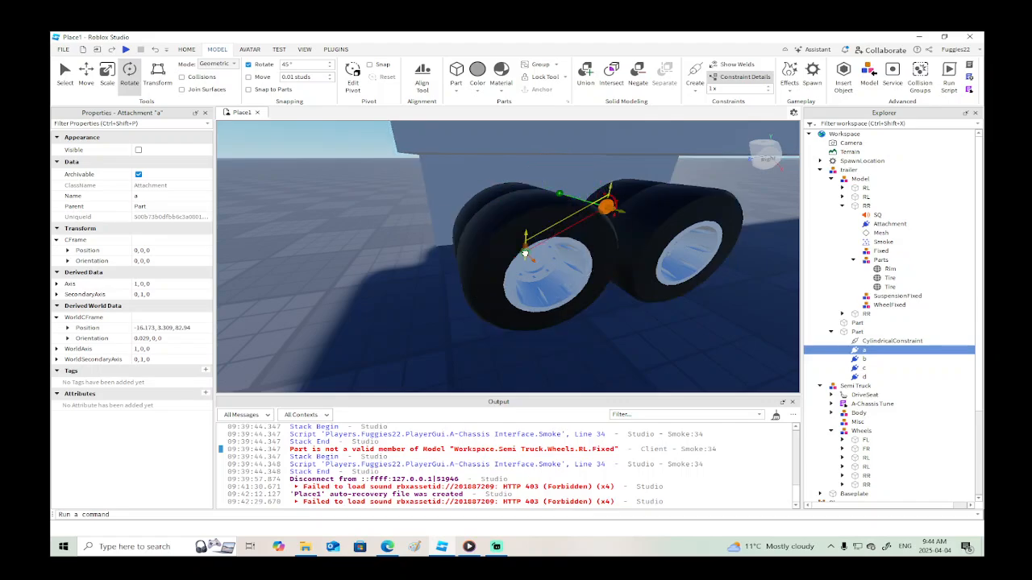
pyautogui.moveTo(539, 232); pyautogui.dragTo(532, 295)
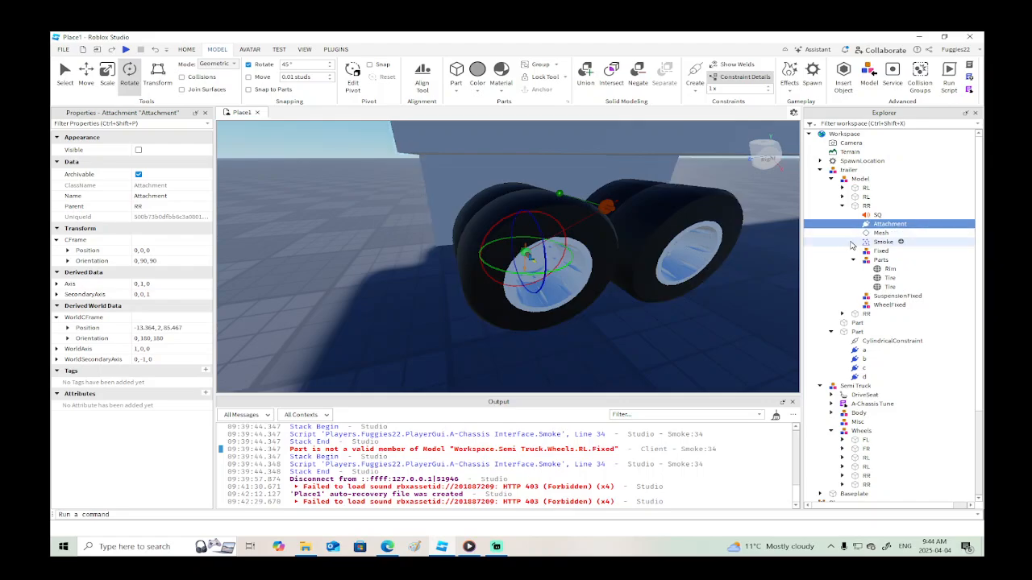
# Copy the world position of the rearmost RR wheel's attachment, -13.364, 2, 85.467, to the beam's attachment "a".
pyautogui.click(186, 330)
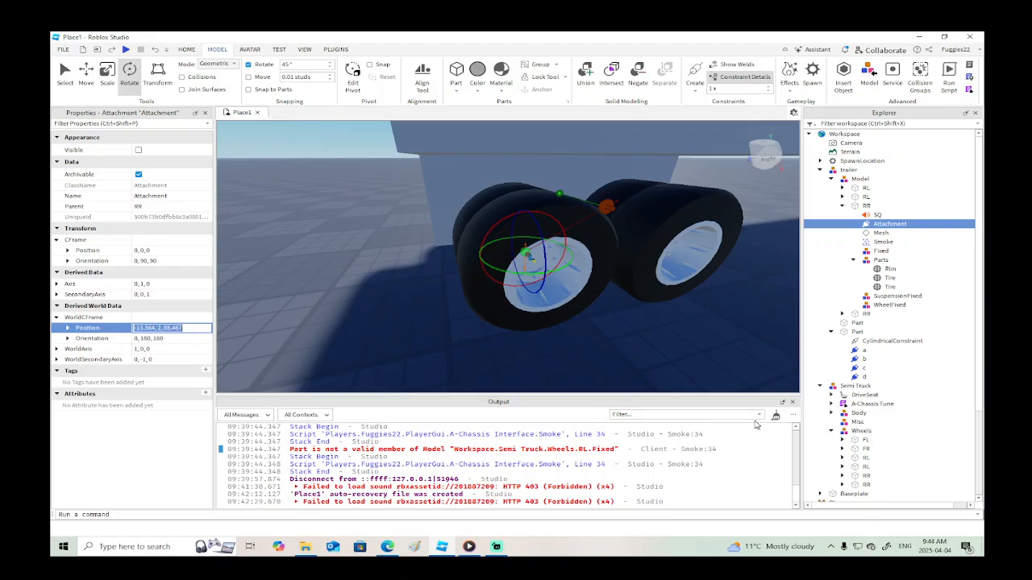
pyautogui.click(864, 349)
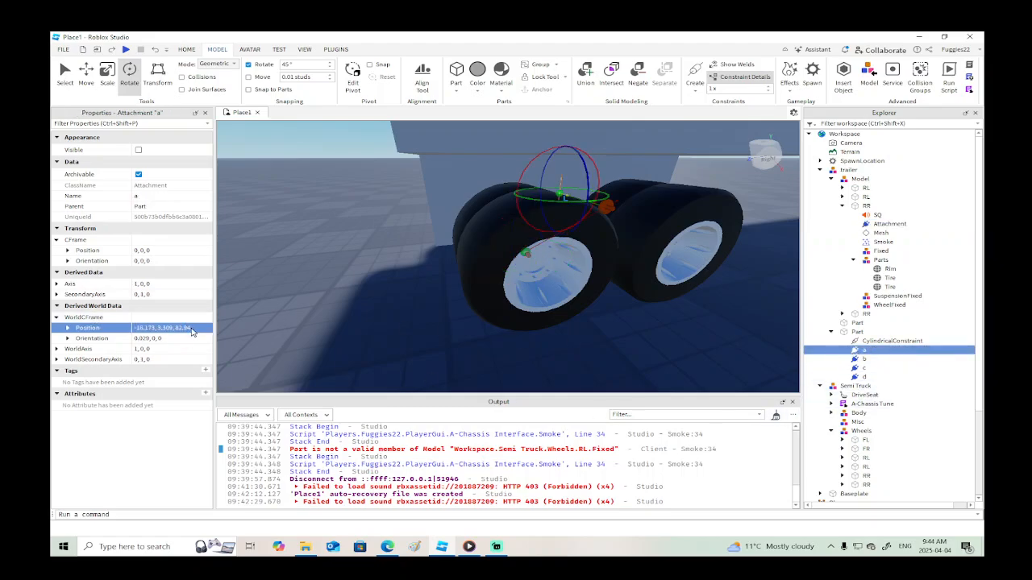
pyautogui.press('Return')
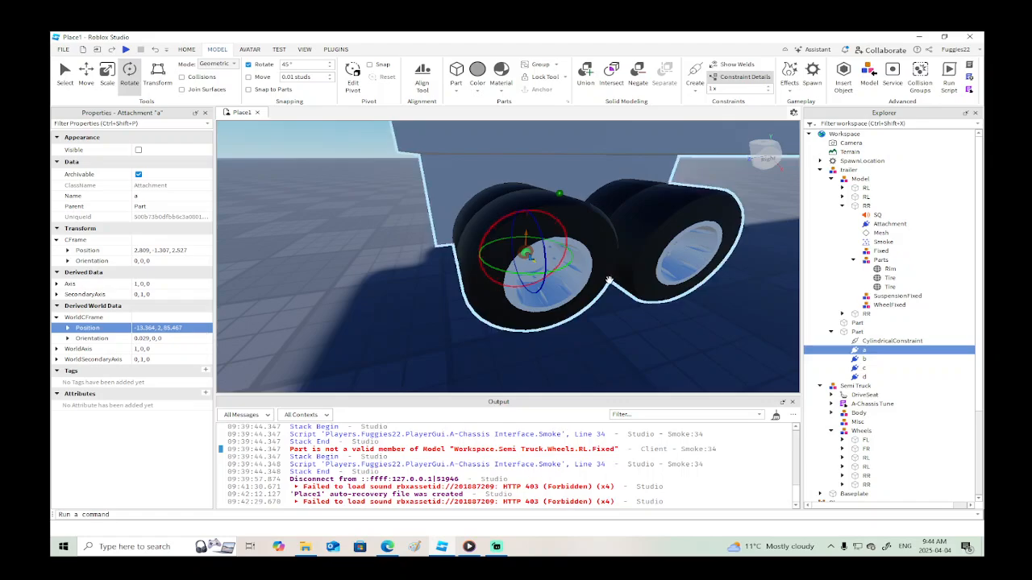
# Enable the slider limits of the rearmost RR wheel's cylindrical constraint and set the upper limit to 0.
pyautogui.moveTo(637, 342); pyautogui.dragTo(643, 342, button='right')
pyautogui.scroll(-3, 644, 342)
pyautogui.scroll(4, 642, 338)
pyautogui.scroll(-5, 642, 342)
pyautogui.click(882, 341)
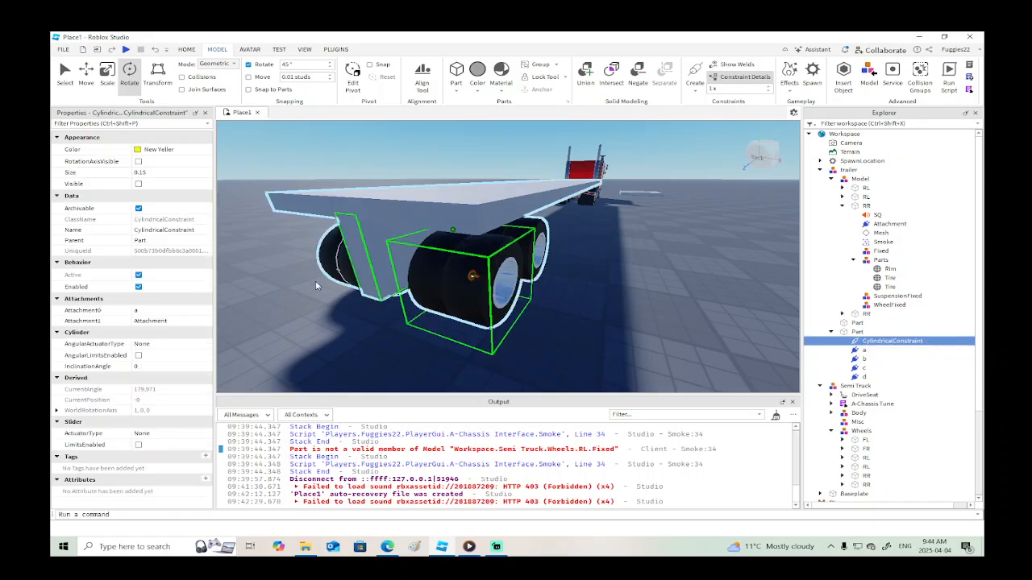
pyautogui.click(138, 356)
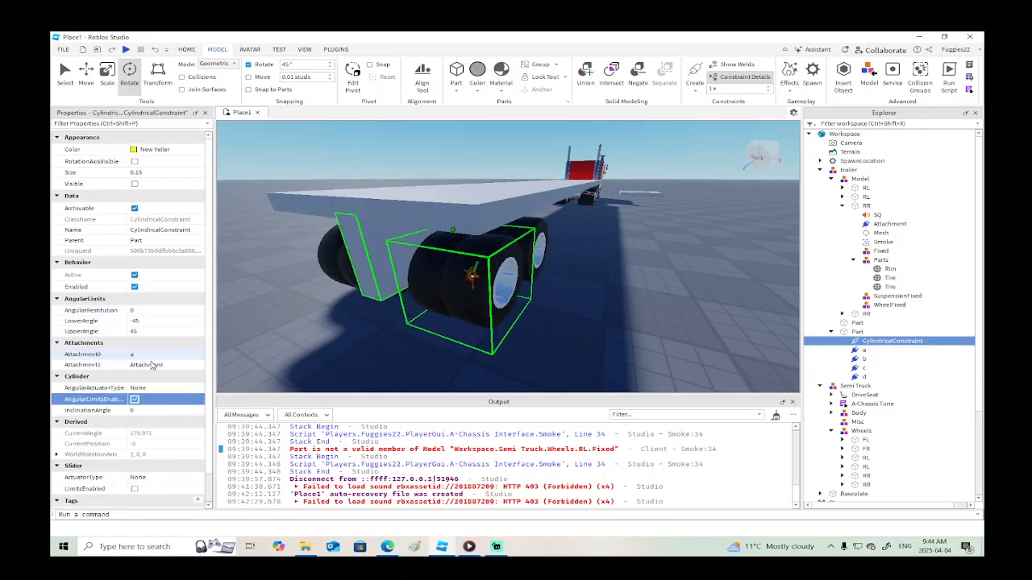
pyautogui.click(135, 400)
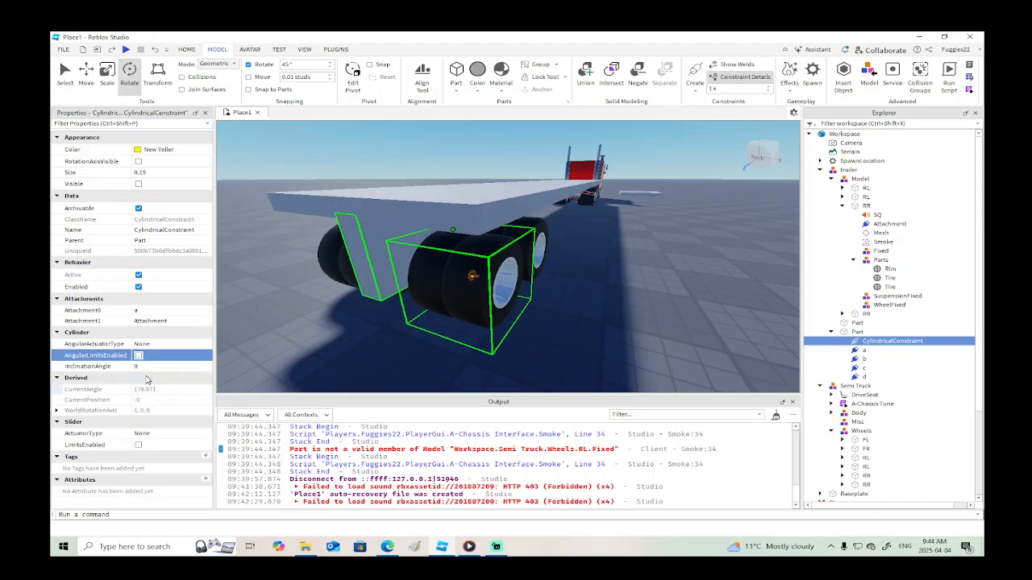
pyautogui.click(139, 446)
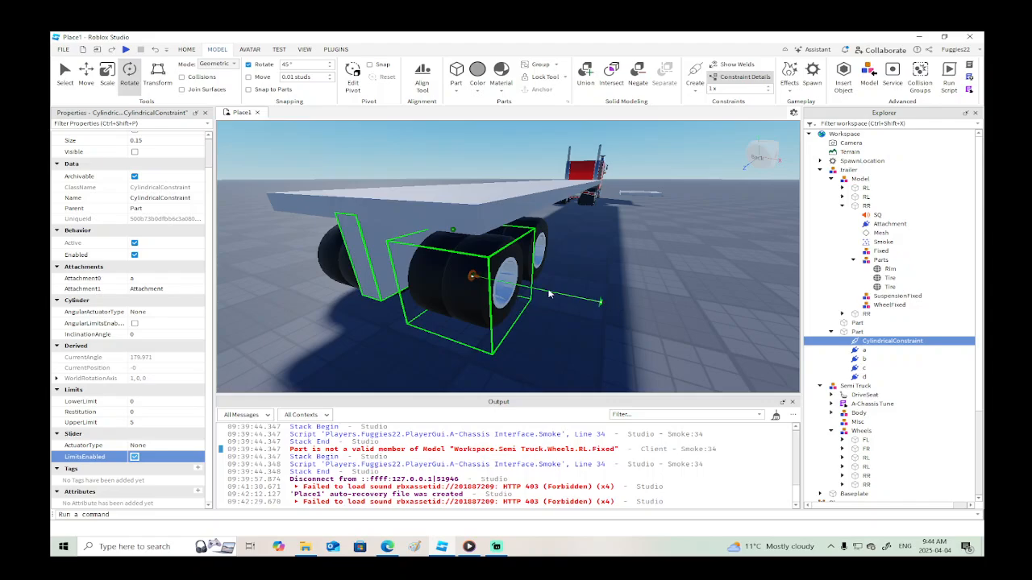
pyautogui.click(165, 423)
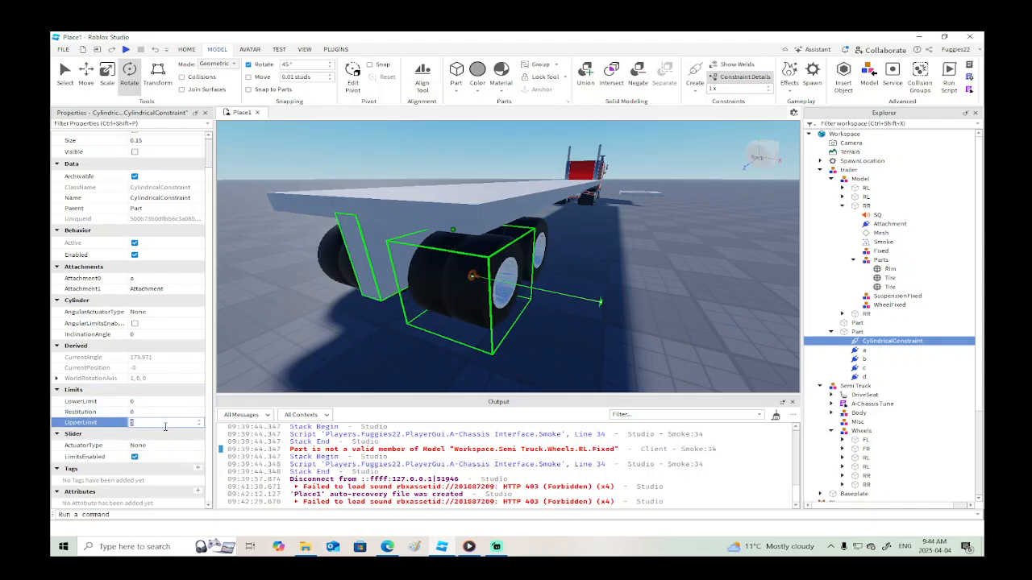
pyautogui.write('0')
pyautogui.press('Return')
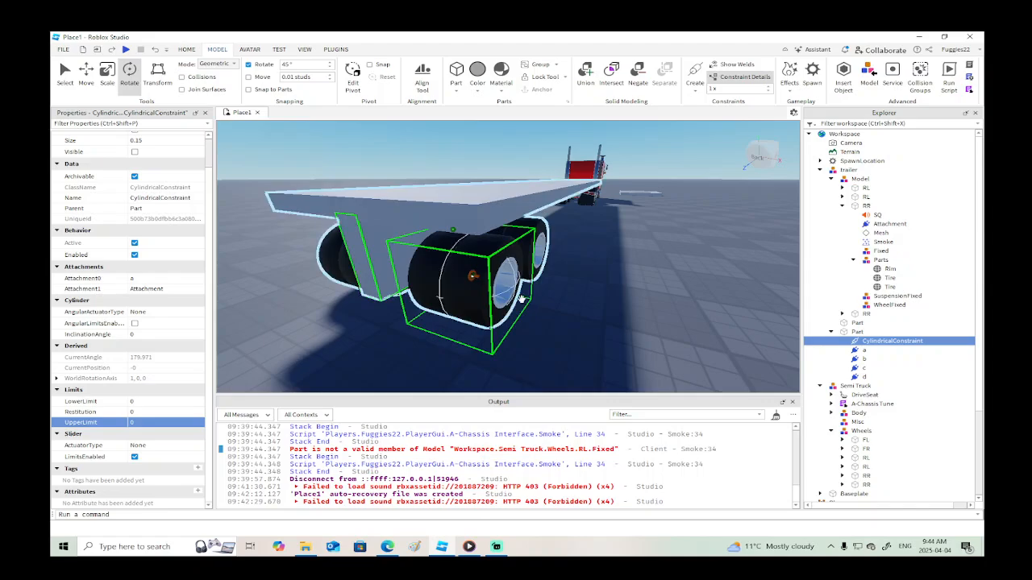
# Insert an attachment into the trailer's forward RR wheel and rotate it to orientation 0, -90, 90.
pyautogui.press('d')
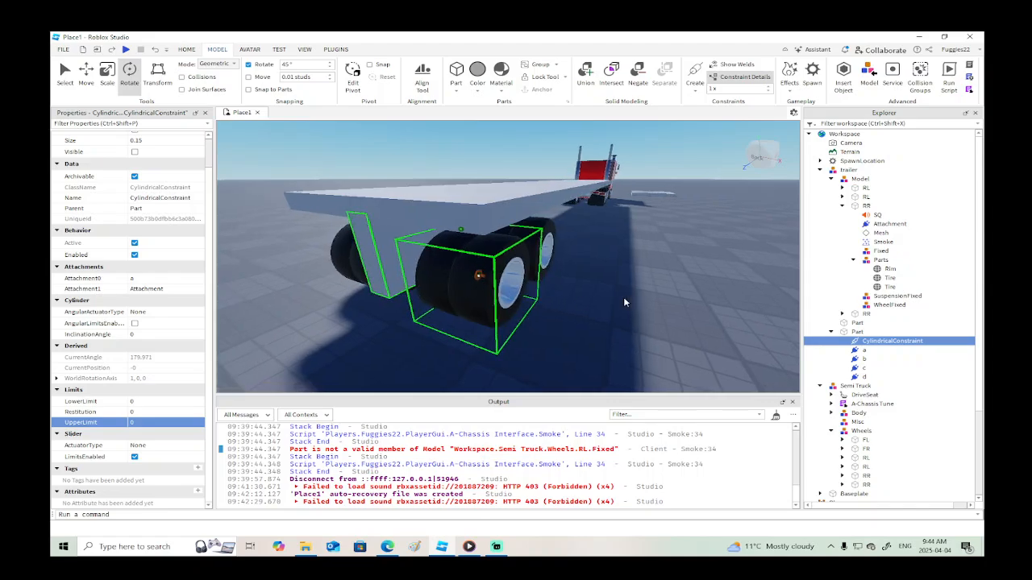
pyautogui.moveTo(623, 297); pyautogui.dragTo(623, 298, button='right')
pyautogui.press('d')
pyautogui.press('w')
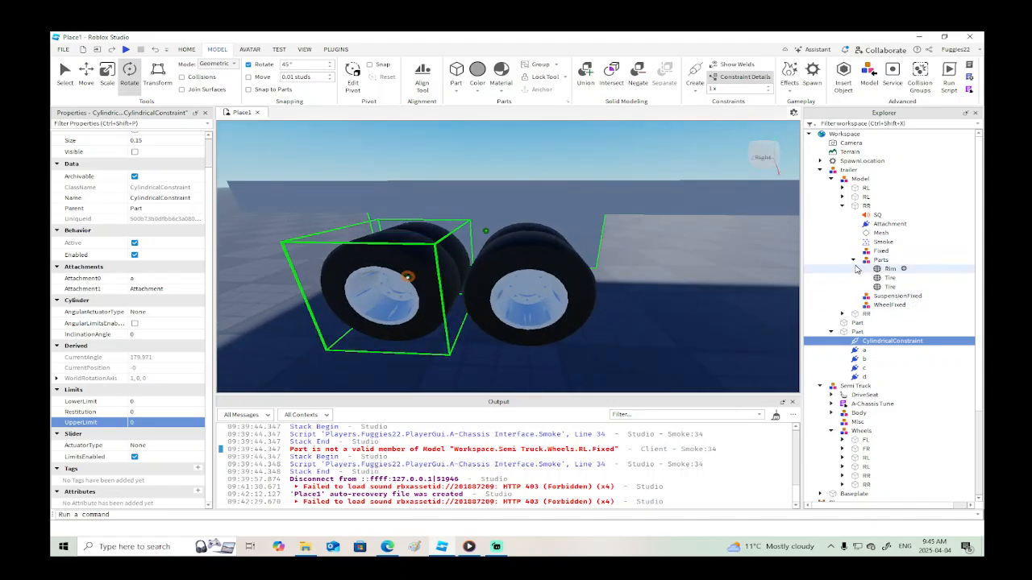
pyautogui.click(842, 206)
pyautogui.click(858, 215)
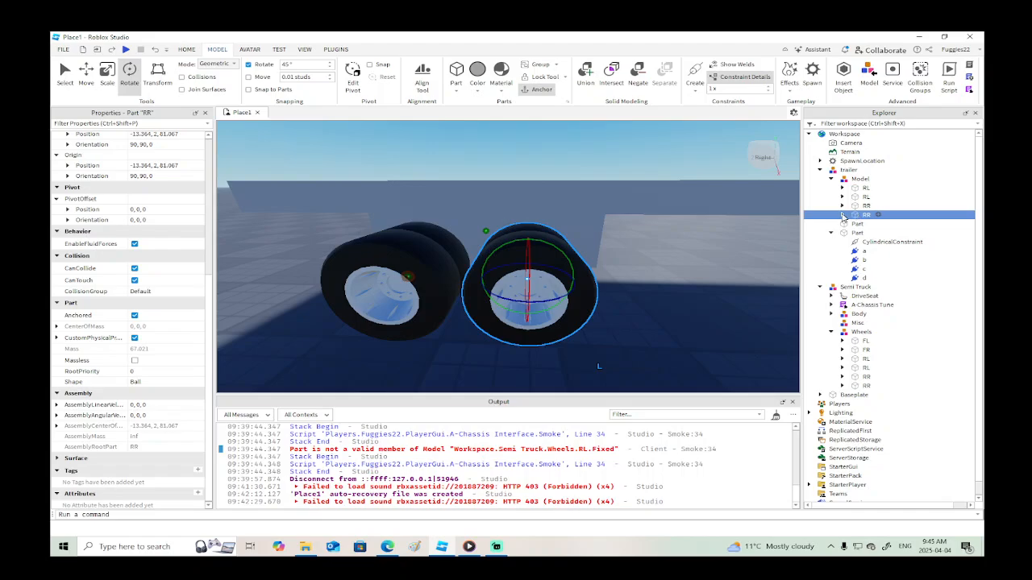
pyautogui.click(844, 215)
pyautogui.rightClick(868, 218)
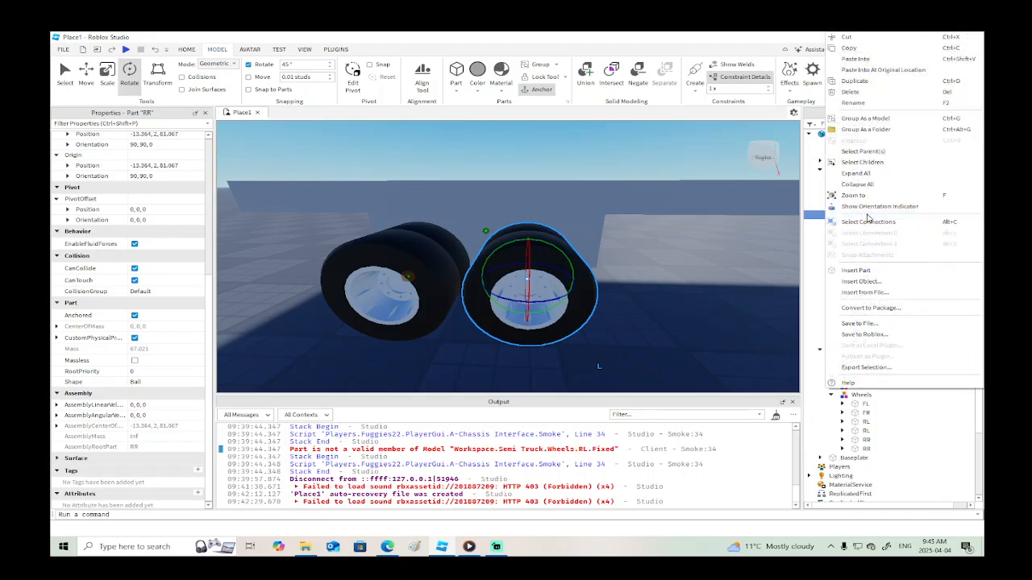
pyautogui.click(867, 285)
pyautogui.write('at')
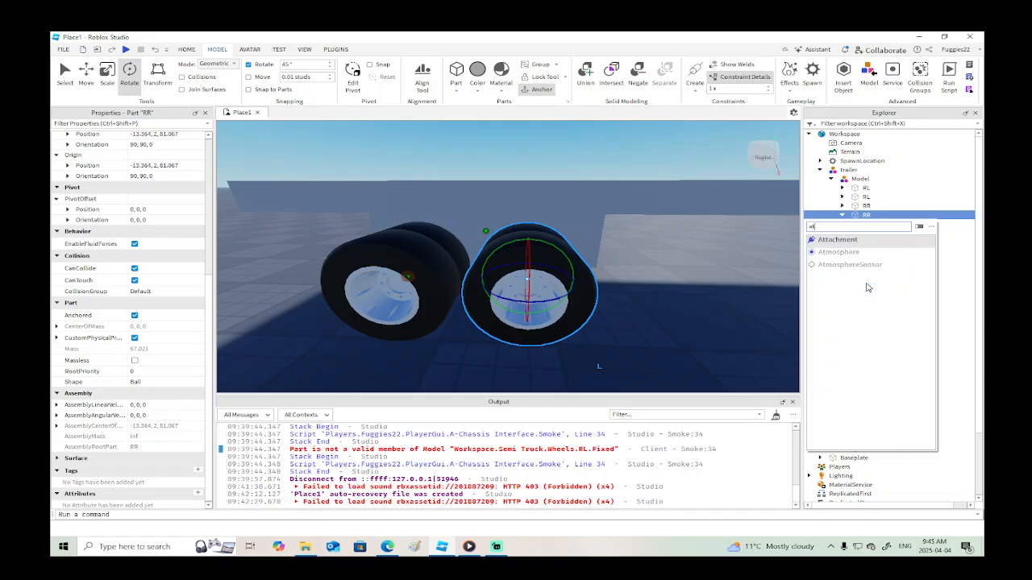
pyautogui.click(836, 240)
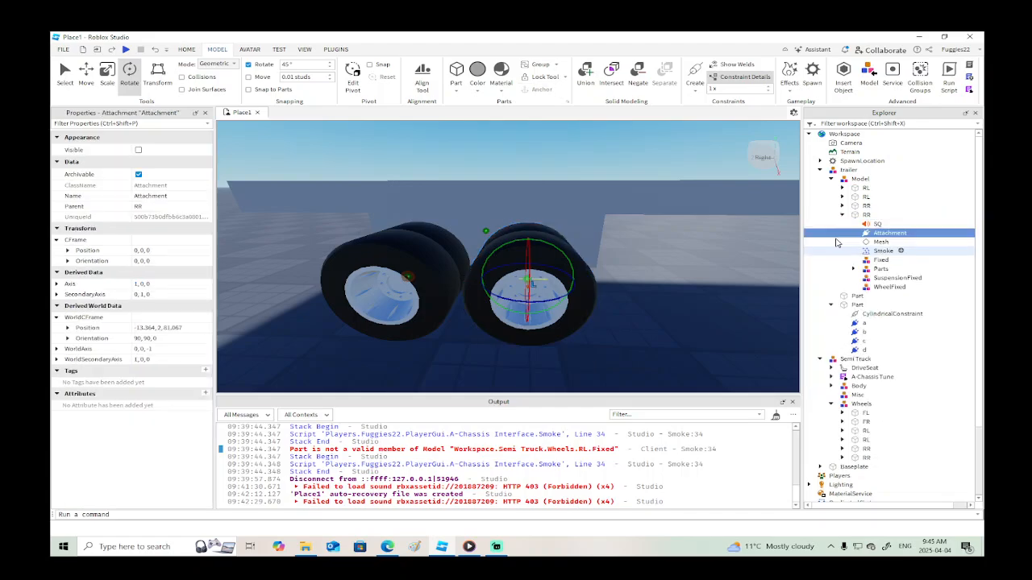
pyautogui.moveTo(572, 284); pyautogui.dragTo(494, 269)
pyautogui.moveTo(532, 239); pyautogui.dragTo(563, 300)
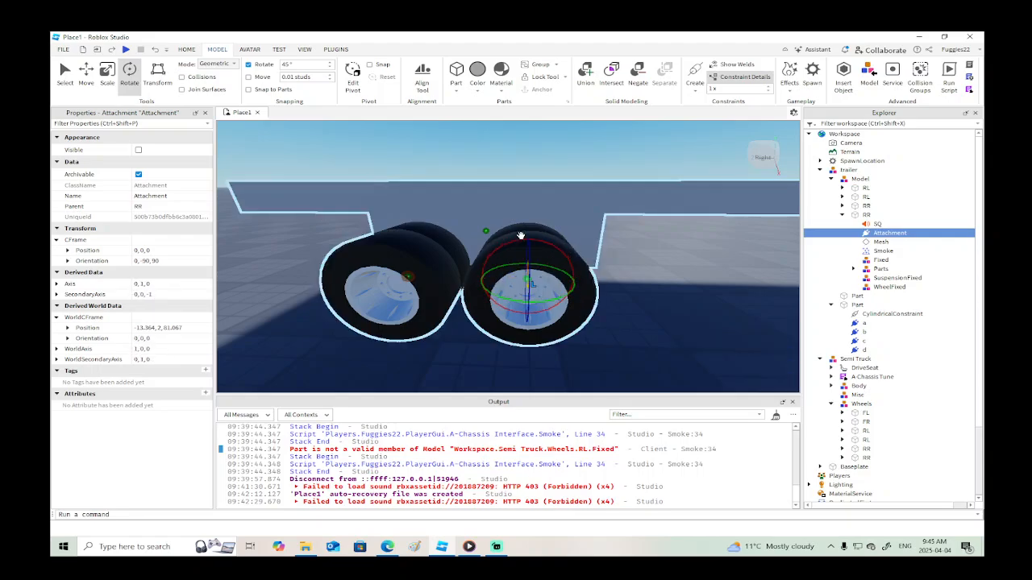
# Create a cylindrical constraint from the beam's attachment "b" to the attachment in the forward RR wheel.
pyautogui.click(865, 333)
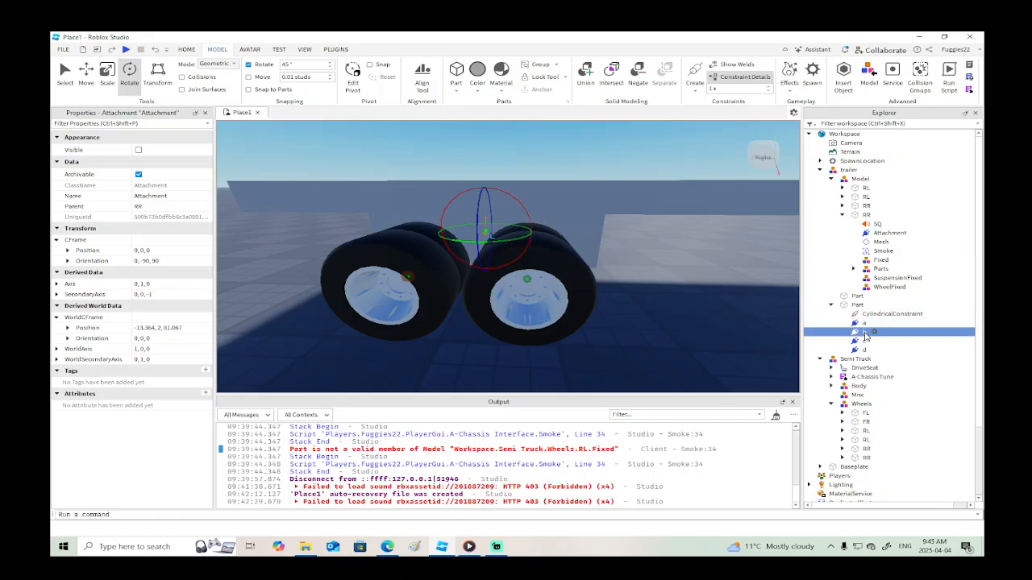
pyautogui.click(698, 72)
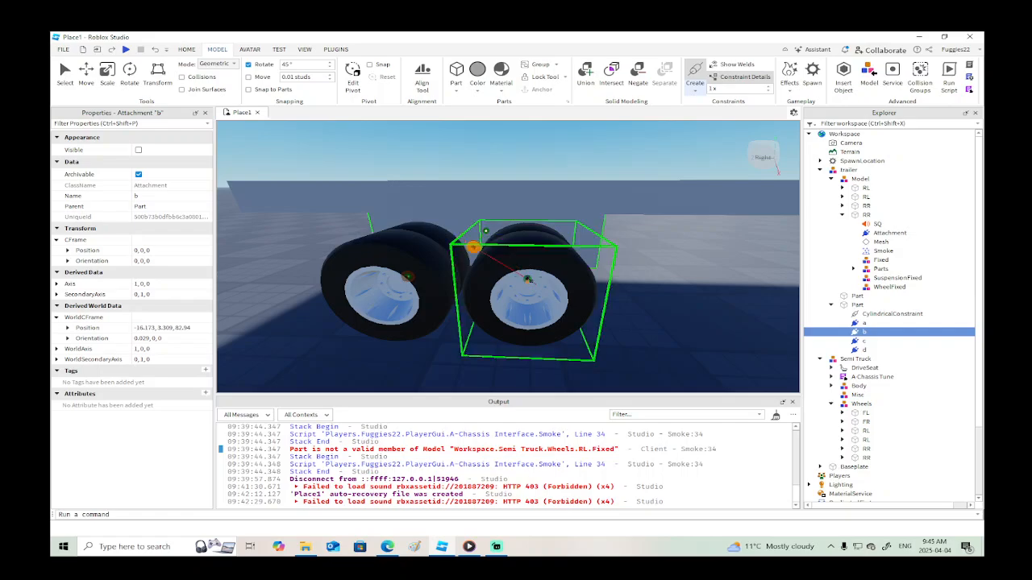
pyautogui.click(473, 247)
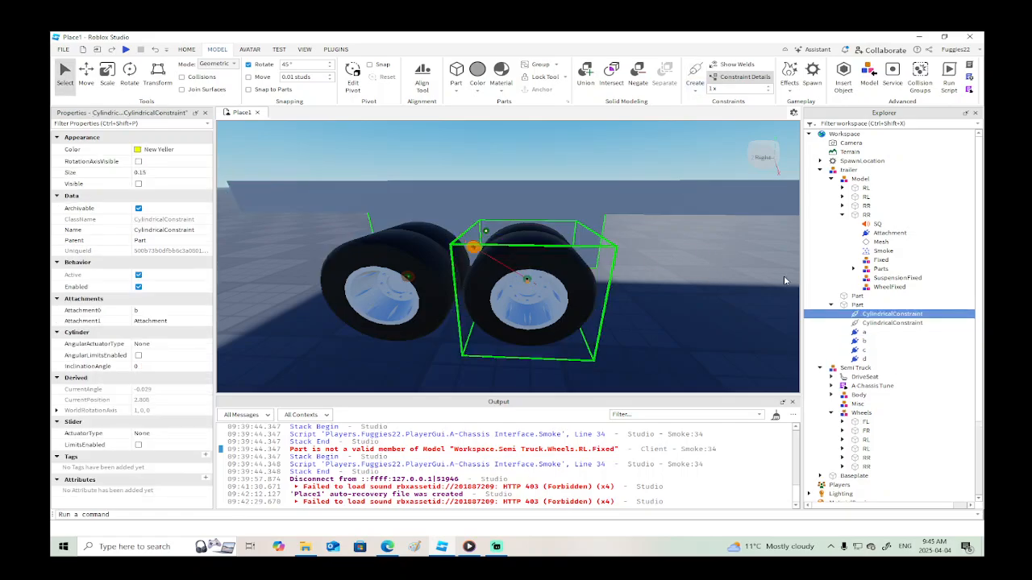
# Copy the world position of the forward RR wheel's attachment, -13.364, 2, 81.067, to the beam's attachment "b".
pyautogui.click(863, 340)
pyautogui.scroll(2, 694, 313)
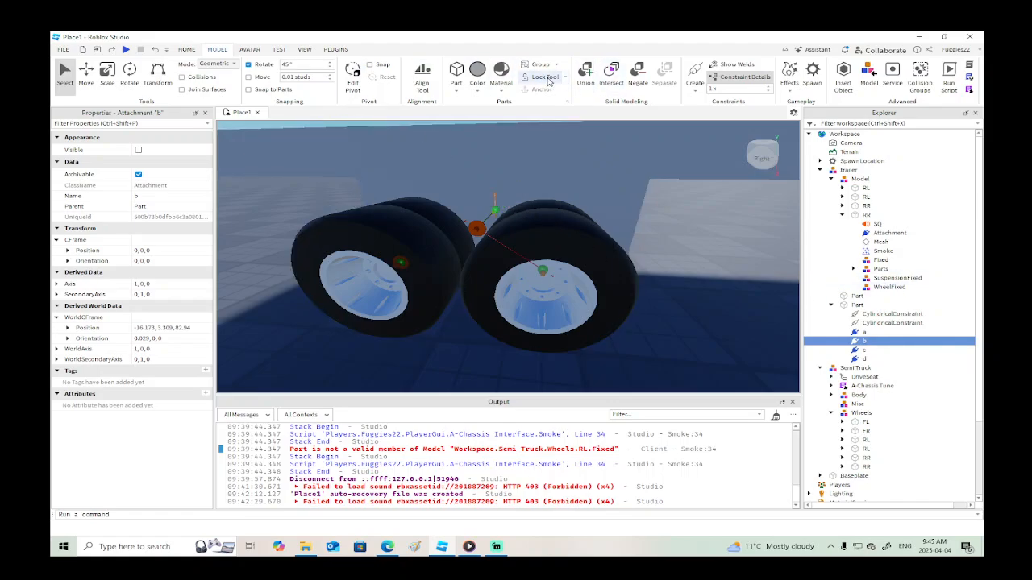
pyautogui.click(130, 73)
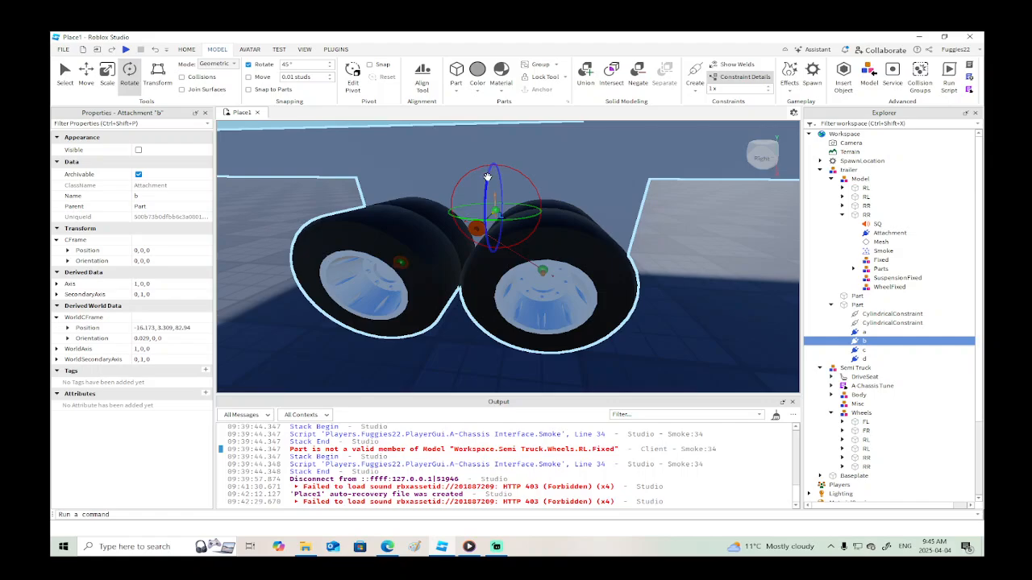
pyautogui.click(889, 233)
pyautogui.click(171, 328)
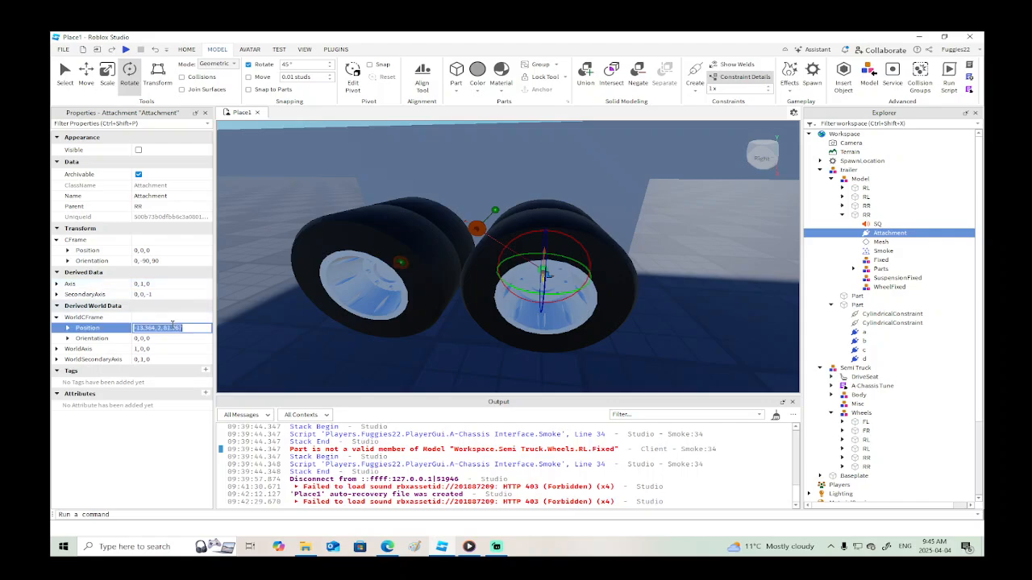
pyautogui.click(864, 341)
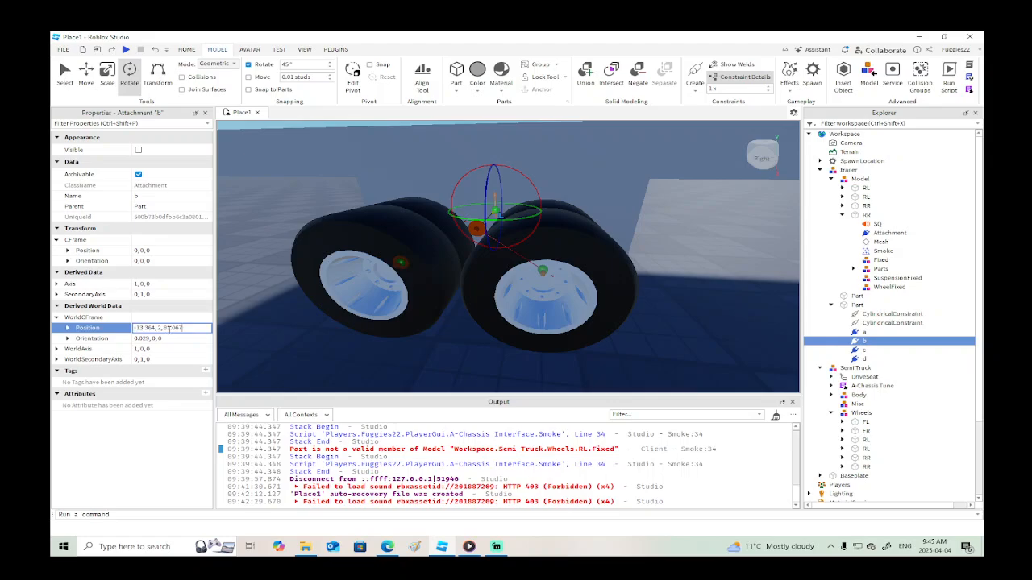
pyautogui.press('Return')
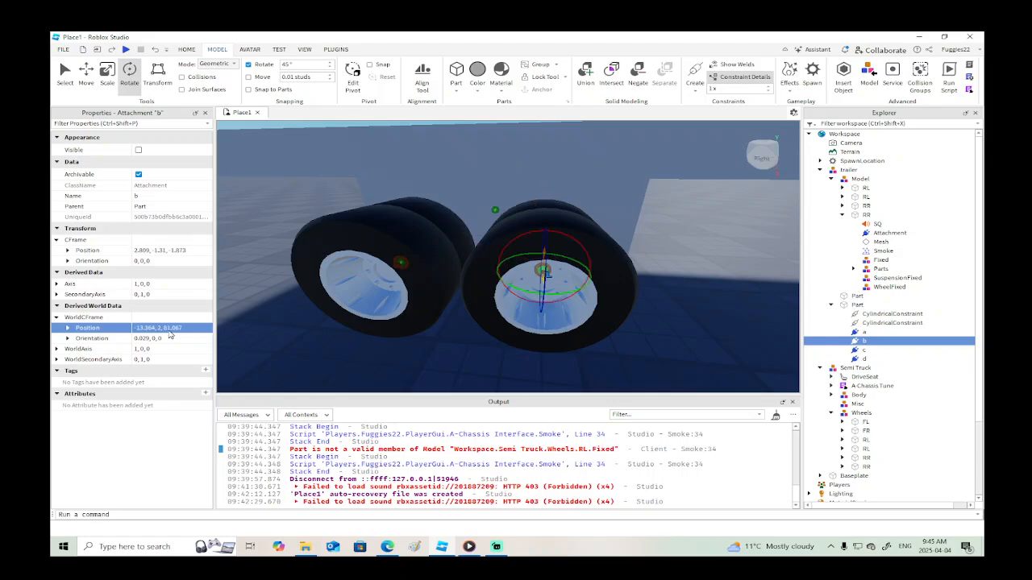
# Enable the slider limits of attachment "b"'s cylindrical constraint and set the upper limit to 0.
pyautogui.click(873, 323)
pyautogui.click(875, 314)
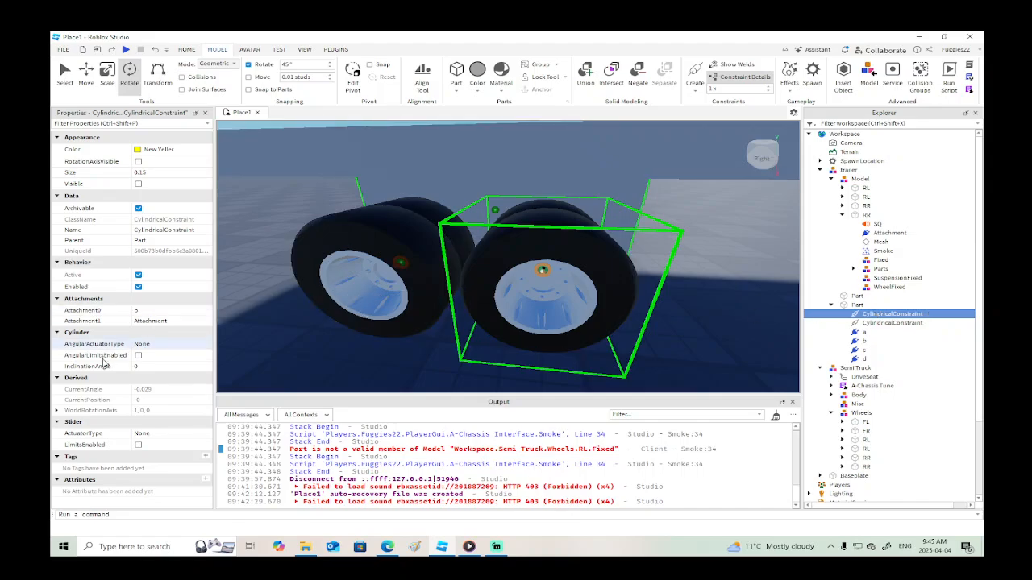
pyautogui.click(138, 446)
pyautogui.click(139, 445)
pyautogui.click(150, 455)
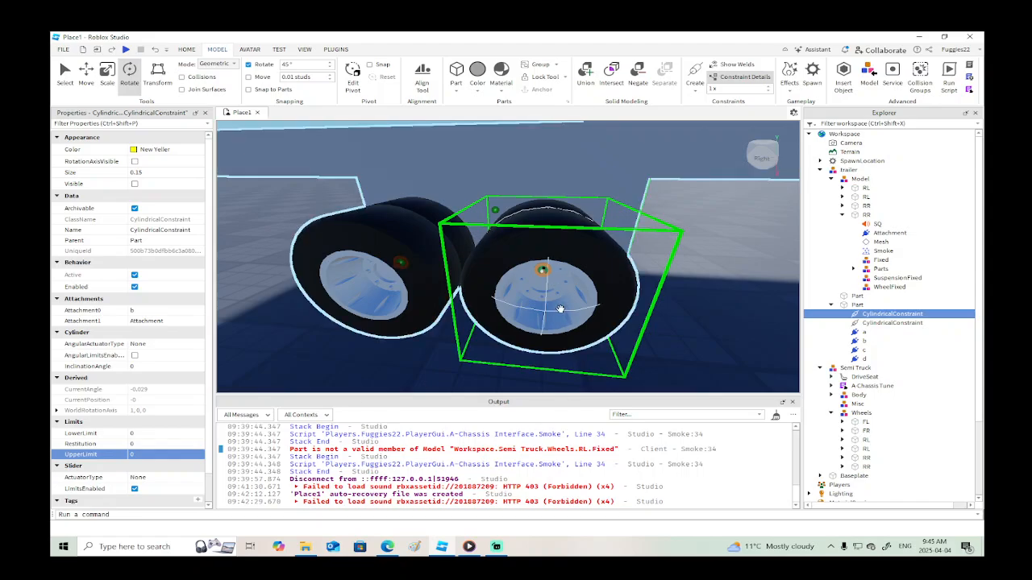
# Insert an attachment into the trailer's forward RL wheel.
pyautogui.moveTo(588, 307); pyautogui.dragTo(588, 307, button='right')
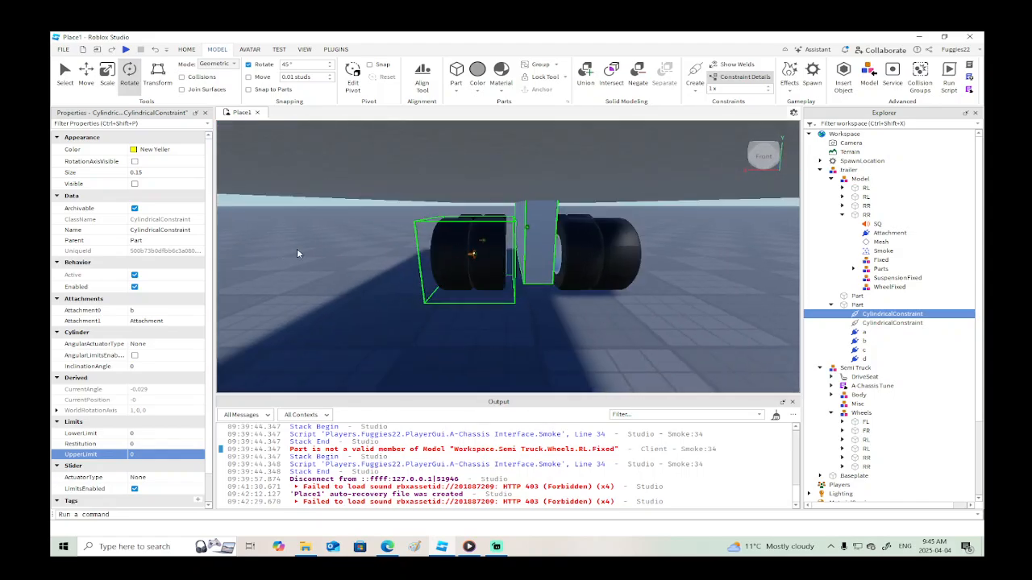
pyautogui.moveTo(556, 258); pyautogui.dragTo(556, 258, button='right')
pyautogui.scroll(-3, 556, 258)
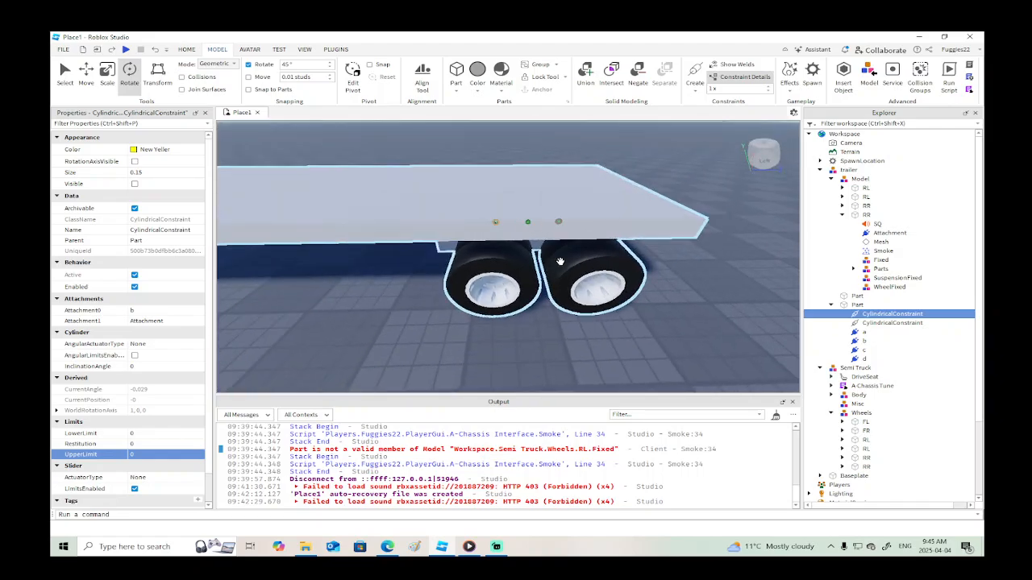
pyautogui.click(841, 215)
pyautogui.click(852, 199)
pyautogui.rightClick(842, 200)
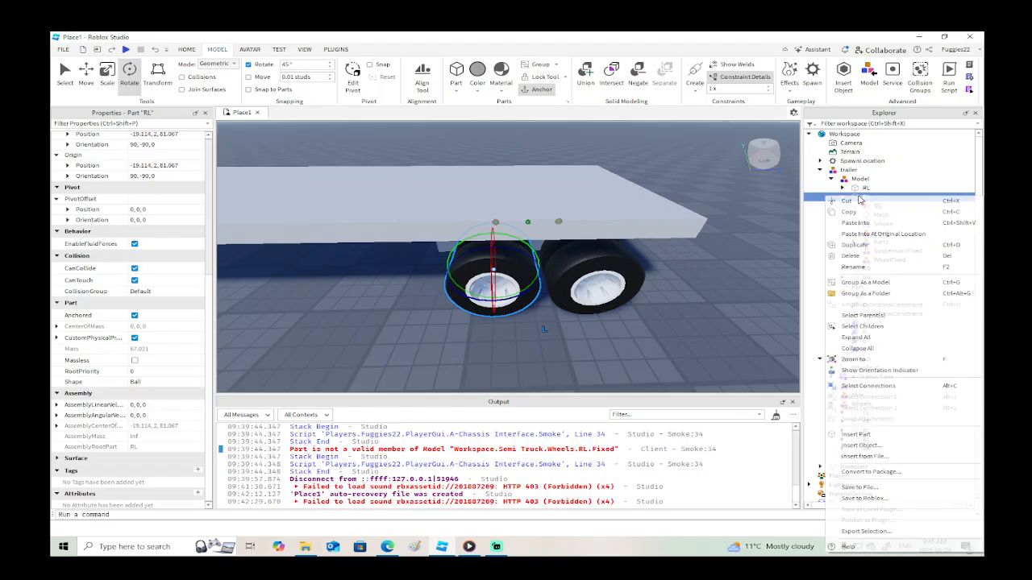
pyautogui.click(871, 449)
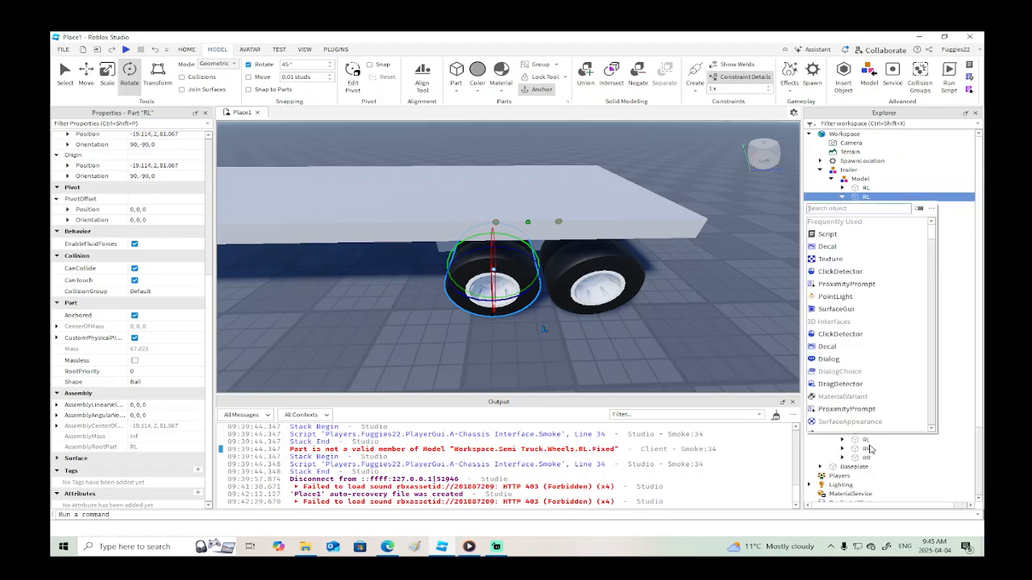
pyautogui.write('att')
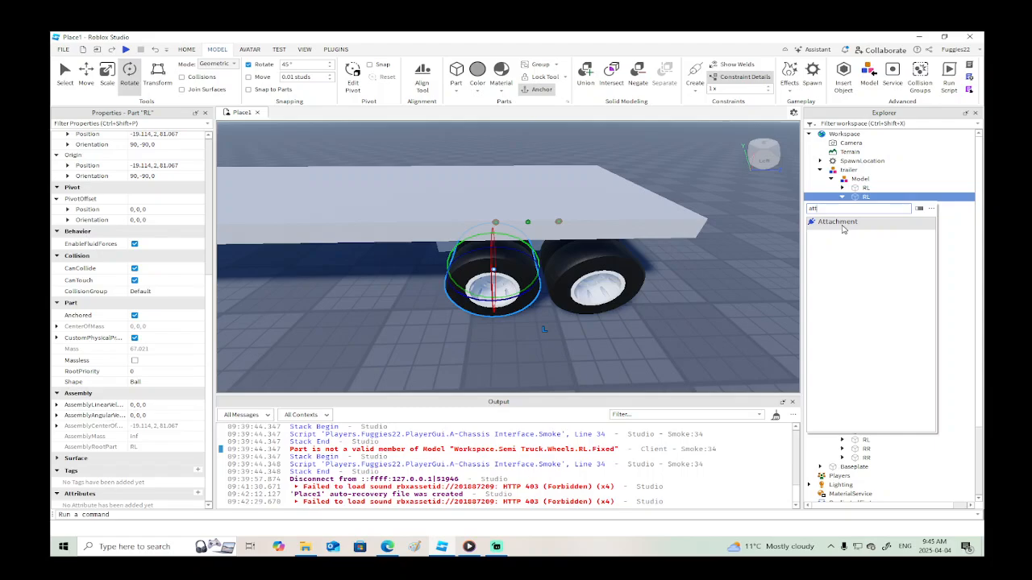
pyautogui.click(842, 230)
# Rotate the forward RL wheel's attachment to orientation 0, -90, 90.
pyautogui.press('f')
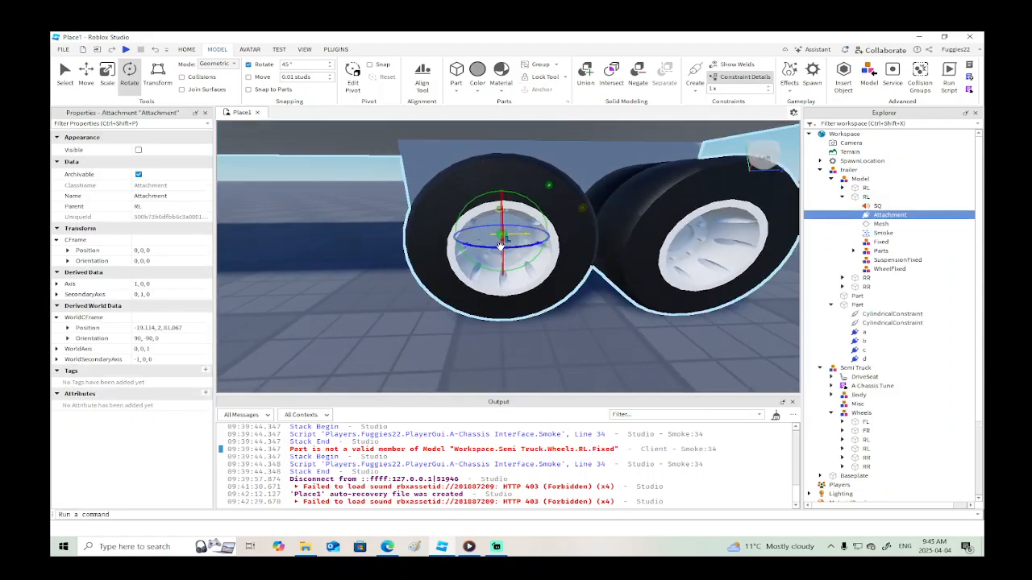
pyautogui.moveTo(500, 245); pyautogui.dragTo(450, 233)
pyautogui.moveTo(529, 200); pyautogui.dragTo(551, 244)
# Create a cylindrical constraint from the beam's attachment "c" to the attachment in the forward RL wheel.
pyautogui.scroll(3, 551, 253)
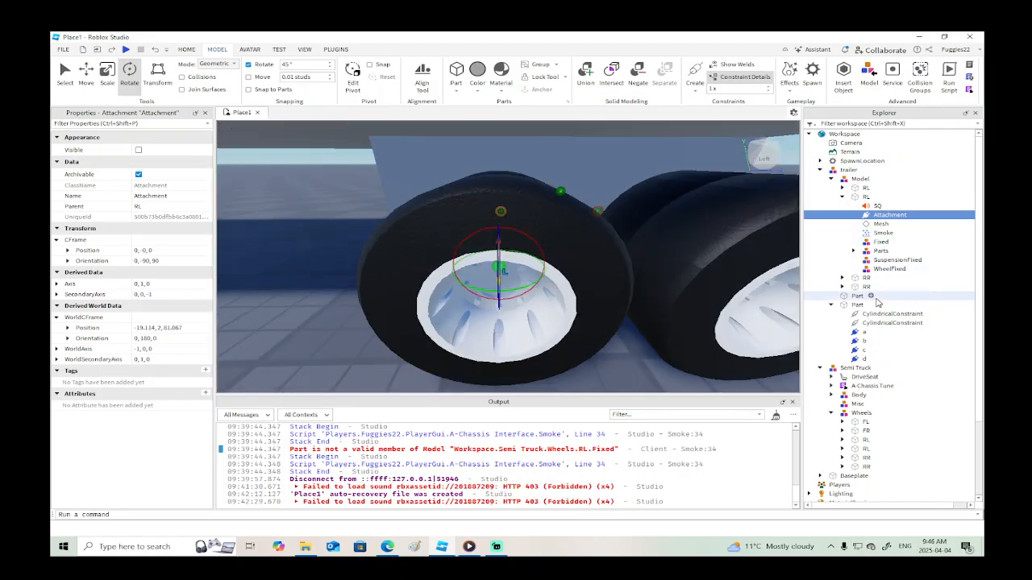
pyautogui.click(561, 191)
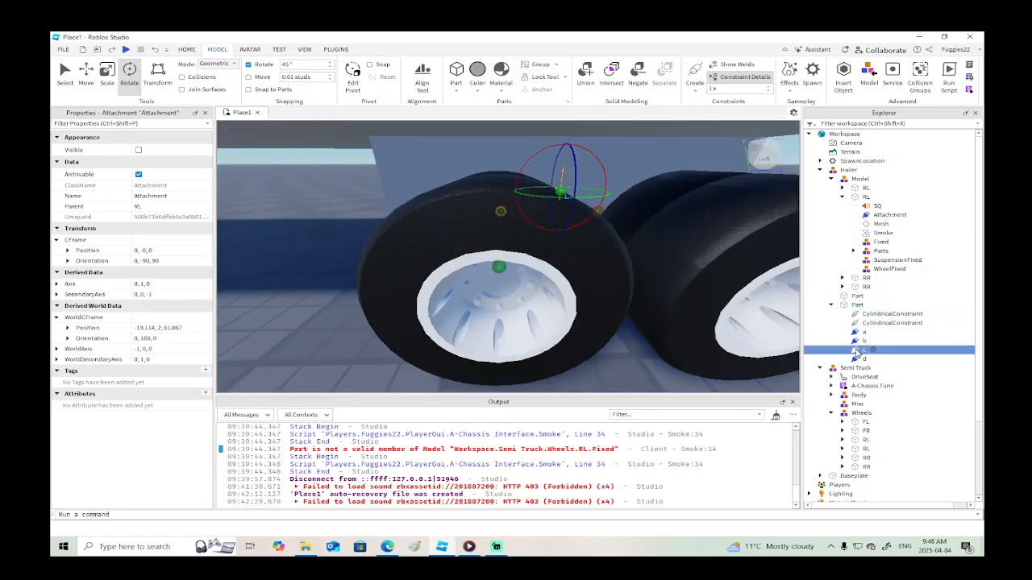
pyautogui.click(695, 71)
pyautogui.click(605, 207)
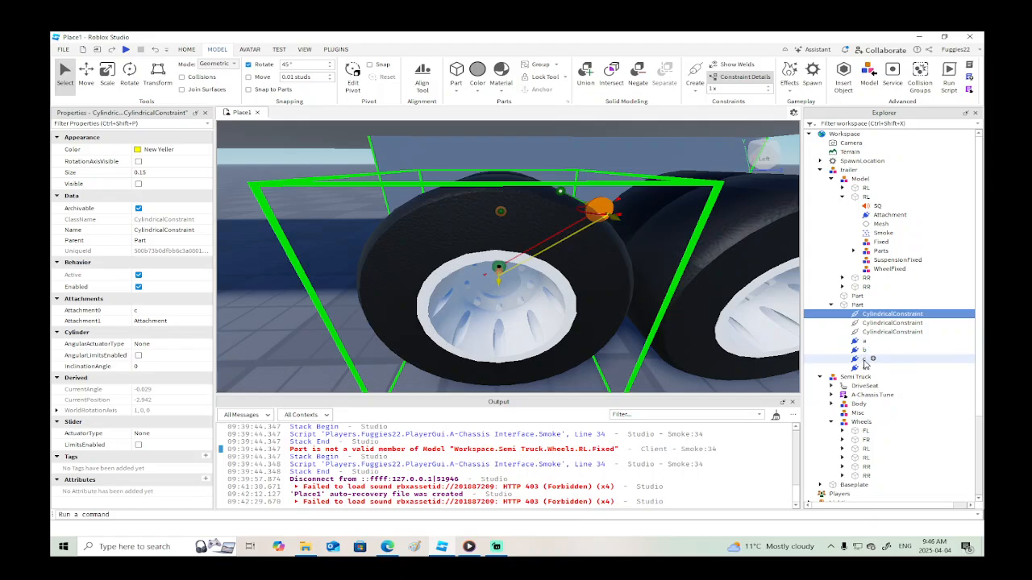
# Rotate the beam's attachment "c" to orientation 0, 0, 180.
pyautogui.click(560, 191)
pyautogui.hotkey('ctrl', '4')
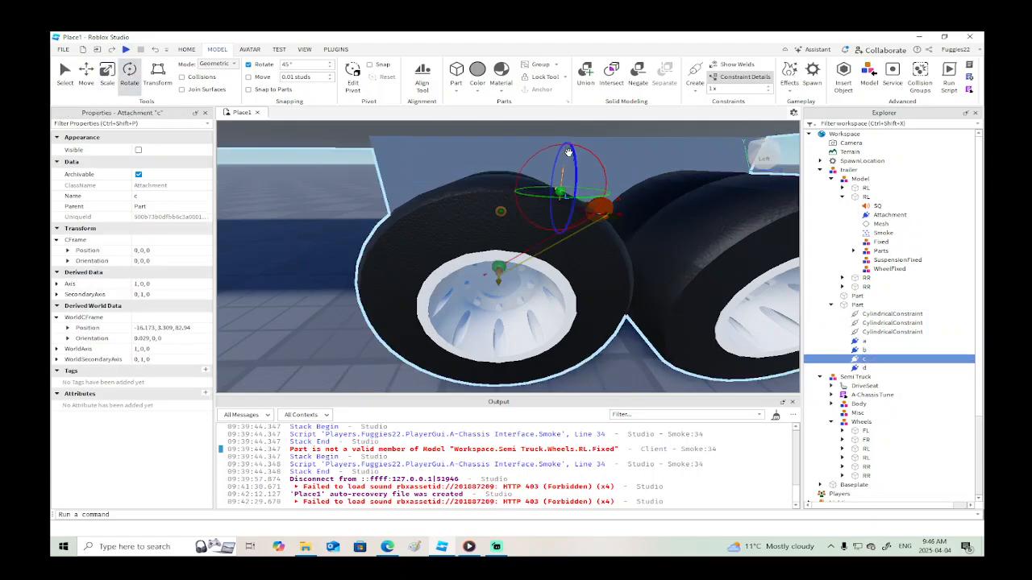
pyautogui.moveTo(568, 151); pyautogui.dragTo(553, 224)
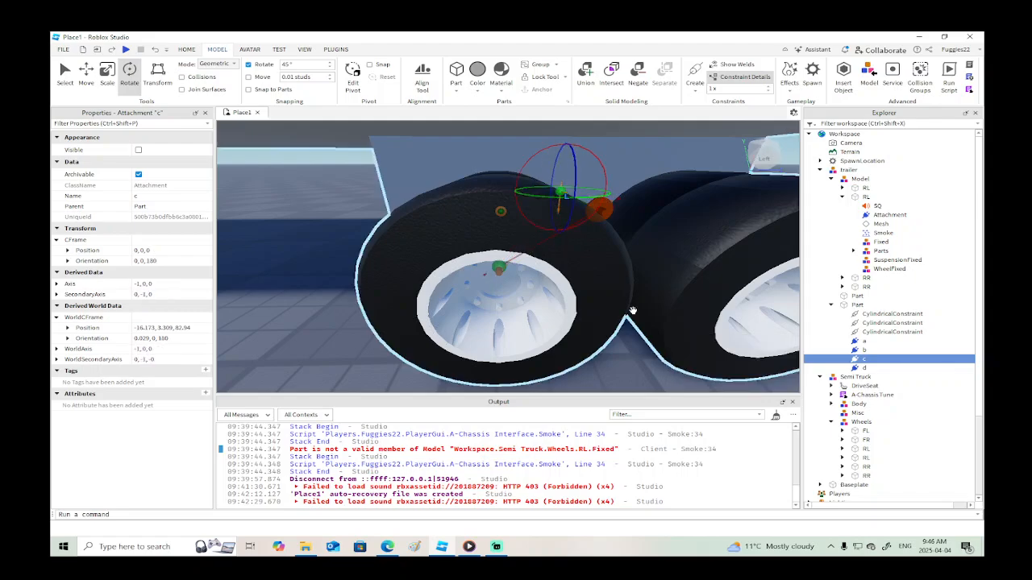
# Copy the world position of the forward RL wheel's attachment, -19.114, 2, 81.067, to the beam's attachment "c".
pyautogui.click(889, 215)
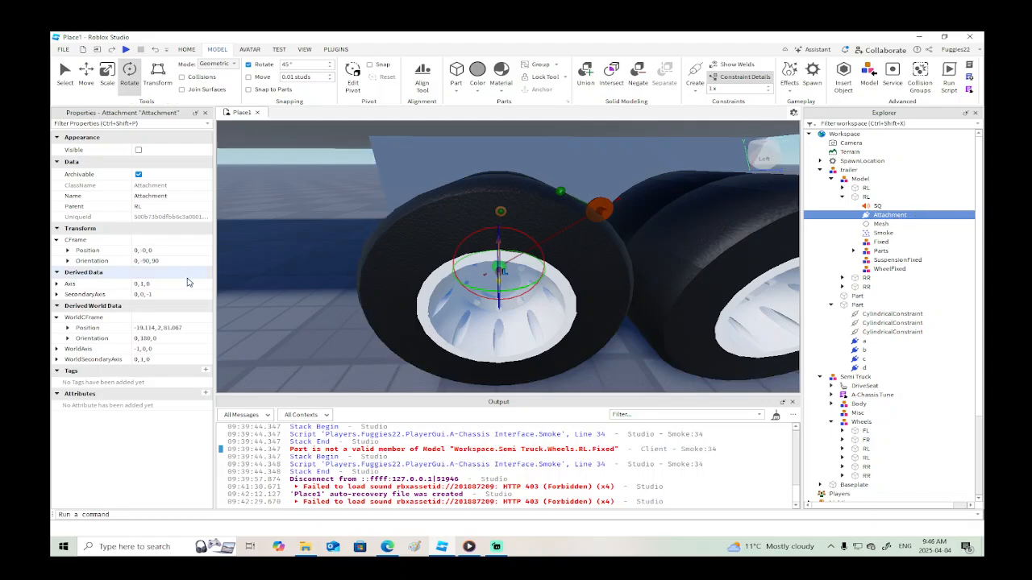
pyautogui.click(184, 328)
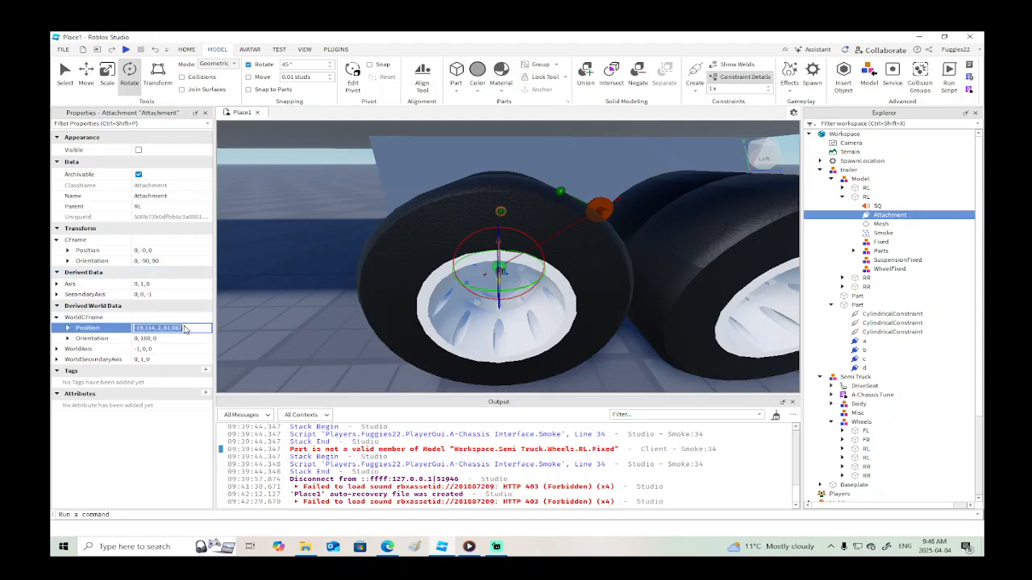
pyautogui.click(864, 359)
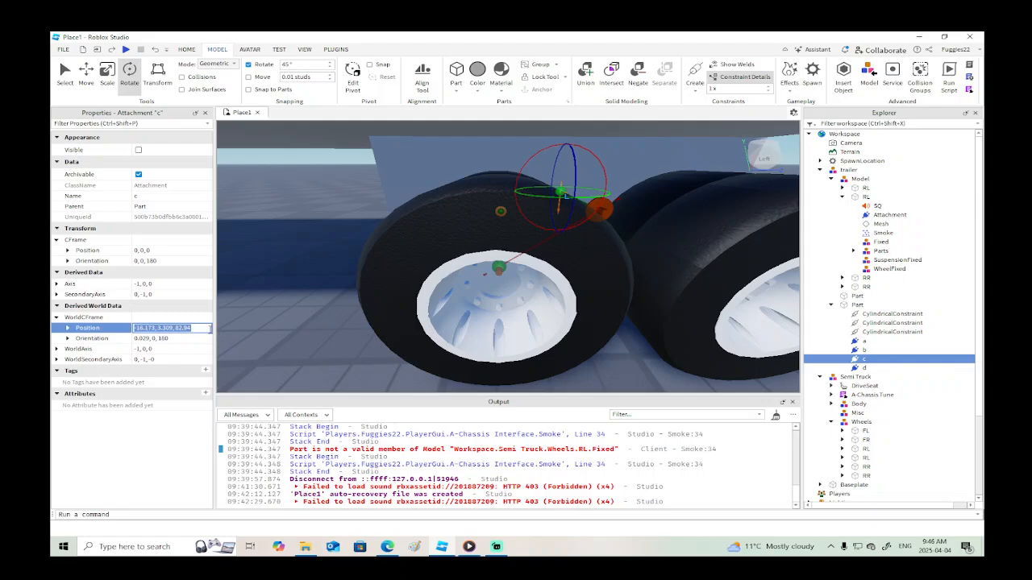
pyautogui.press('Return')
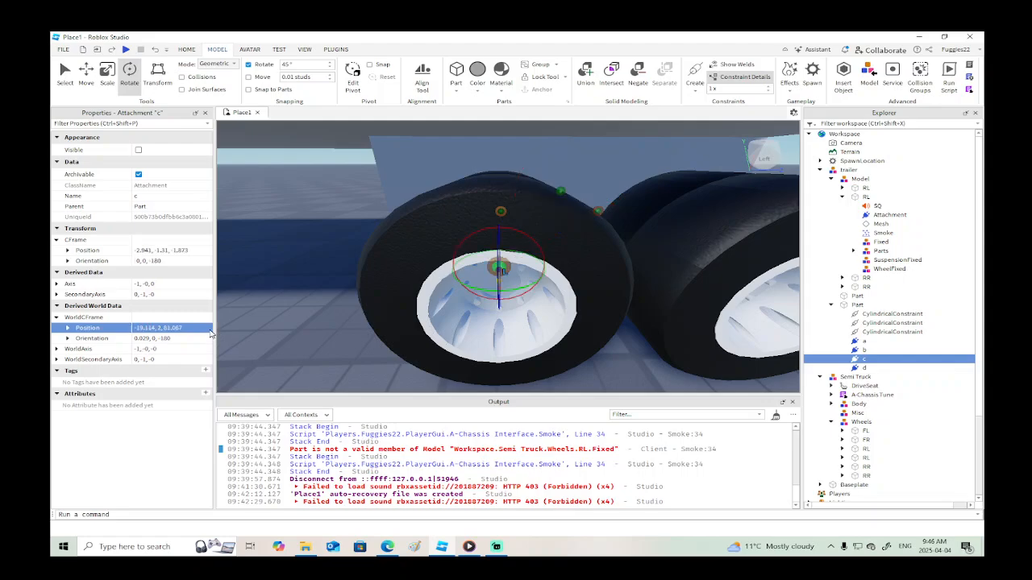
# Enable the slider limits of attachment "c"'s cylindrical constraint and set the upper limit to 0.
pyautogui.click(893, 331)
pyautogui.scroll(-1, 161, 448)
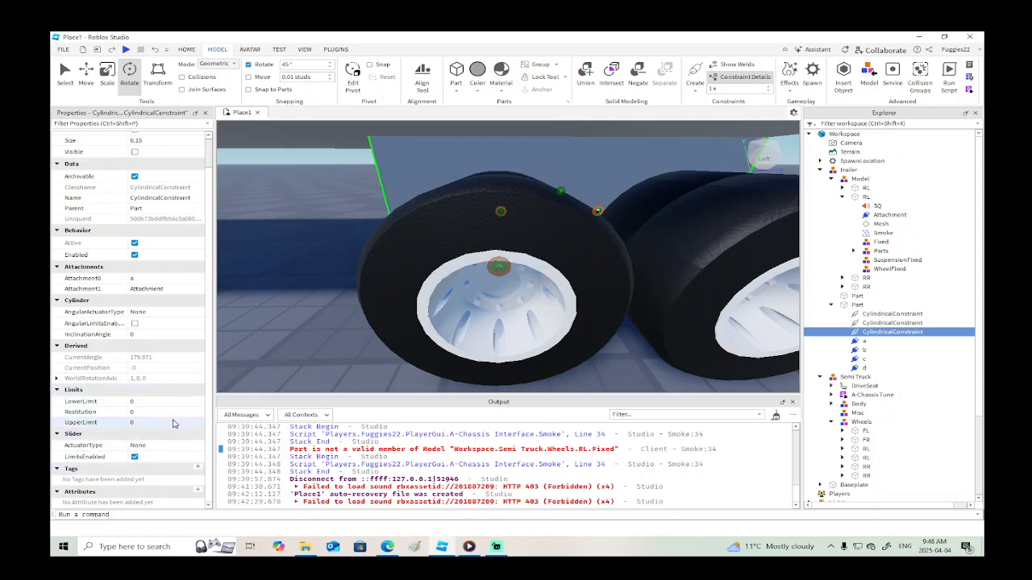
pyautogui.click(879, 323)
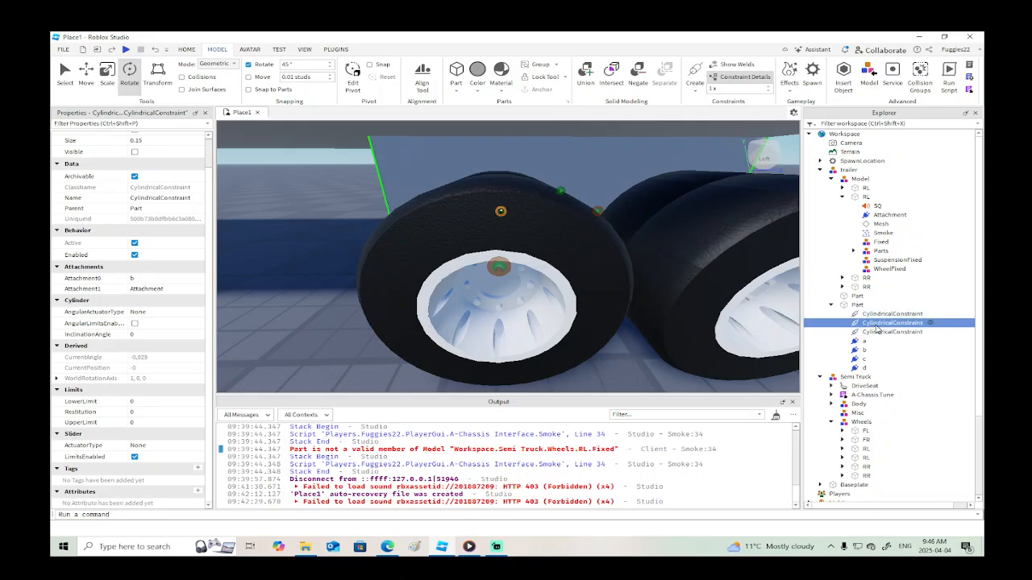
pyautogui.click(877, 315)
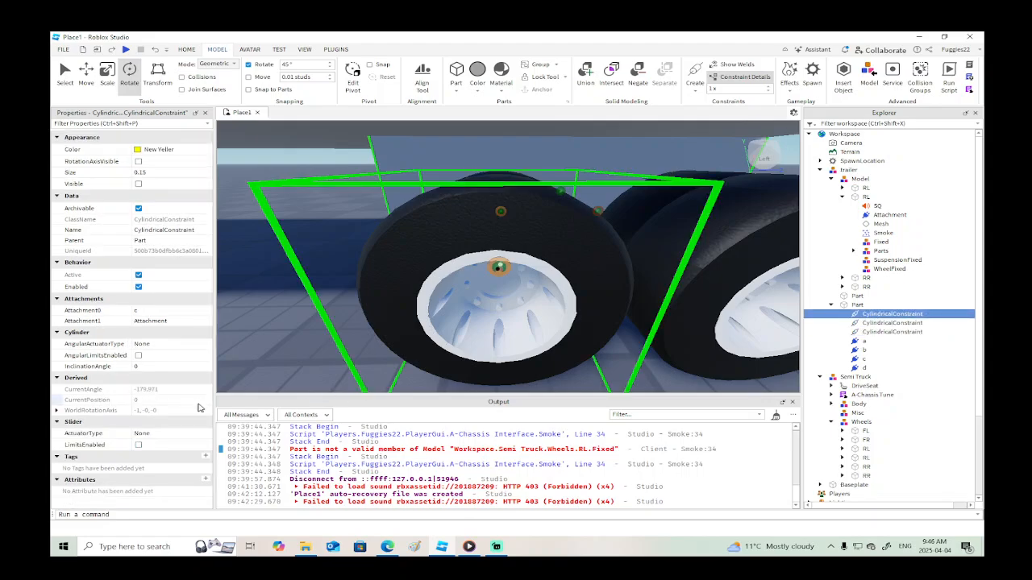
pyautogui.click(138, 445)
pyautogui.scroll(-1, 139, 439)
pyautogui.click(146, 421)
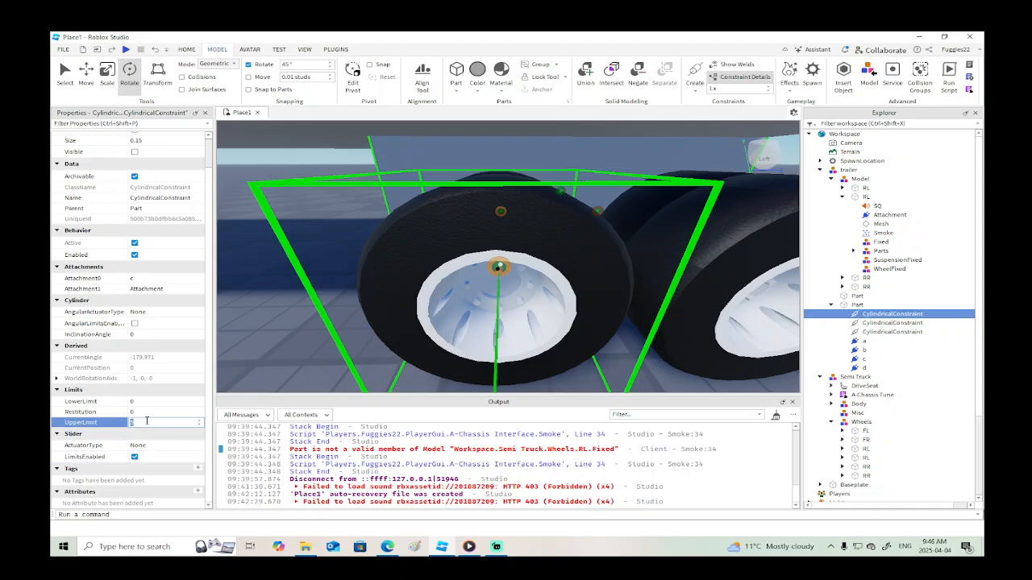
# Insert an attachment into the trailer's rear RL wheel and rotate it to orientation 0, 90, 0.
pyautogui.scroll(-4, 477, 308)
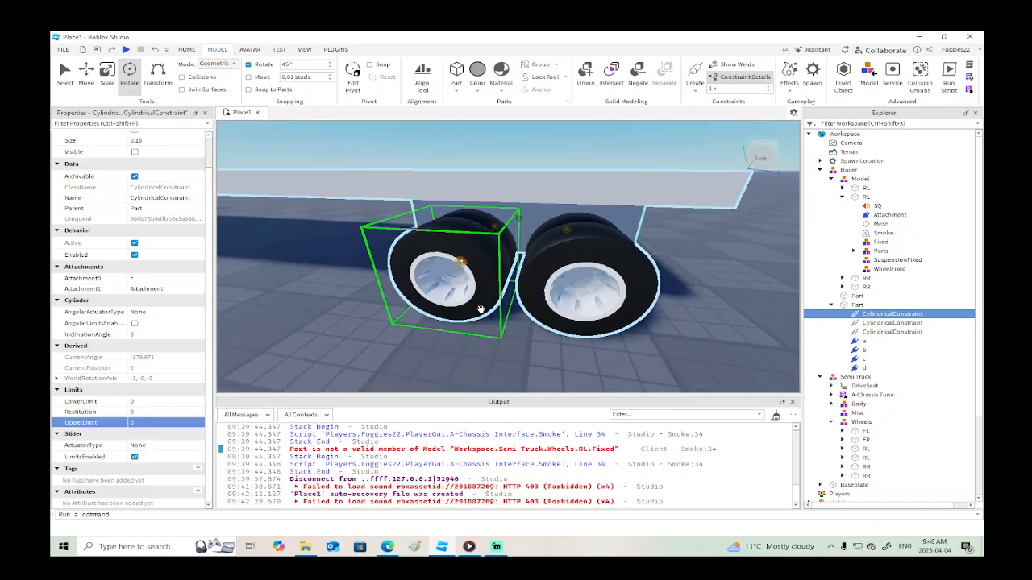
pyautogui.scroll(4, 474, 278)
pyautogui.click(496, 186)
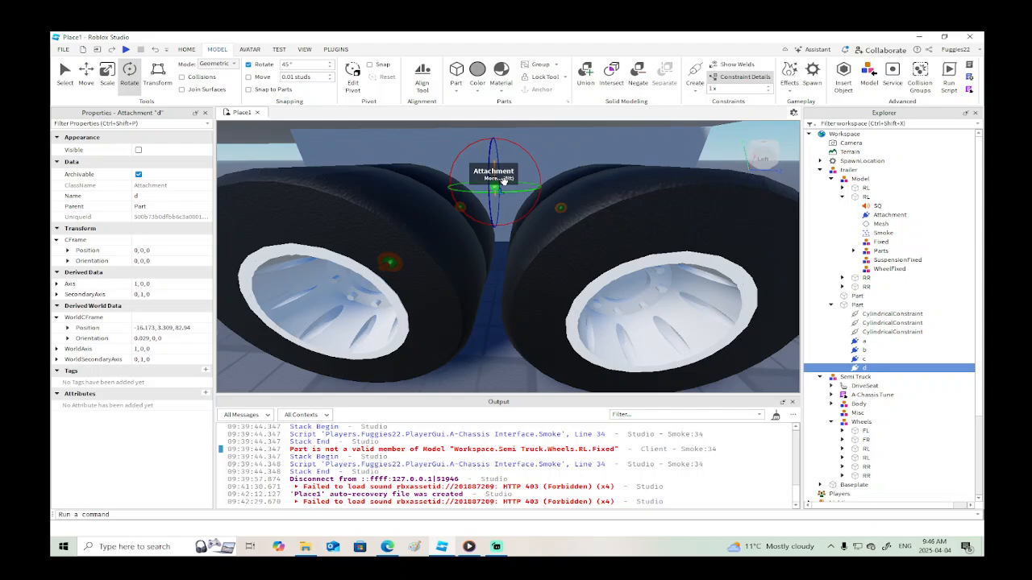
pyautogui.click(698, 96)
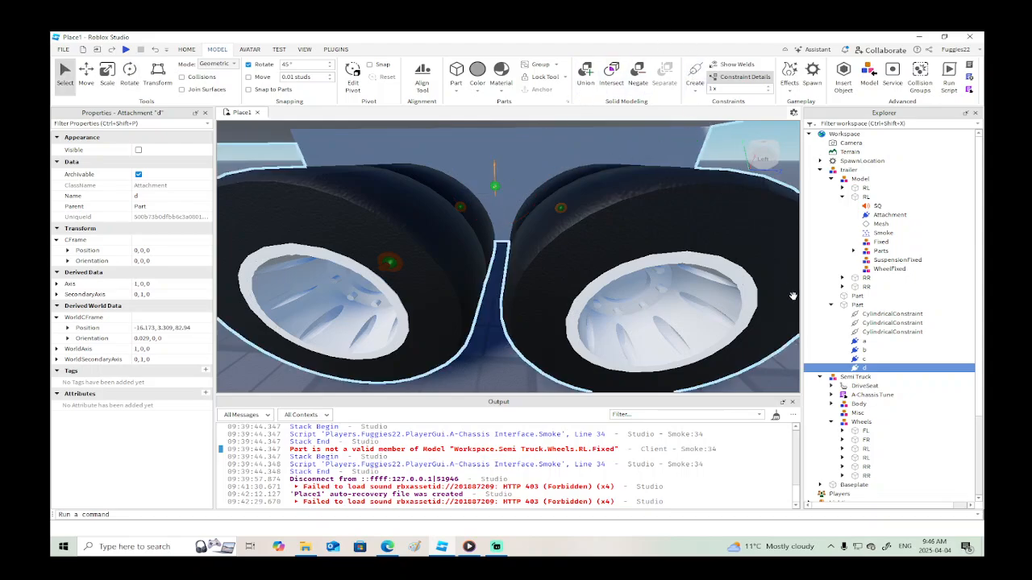
pyautogui.click(842, 197)
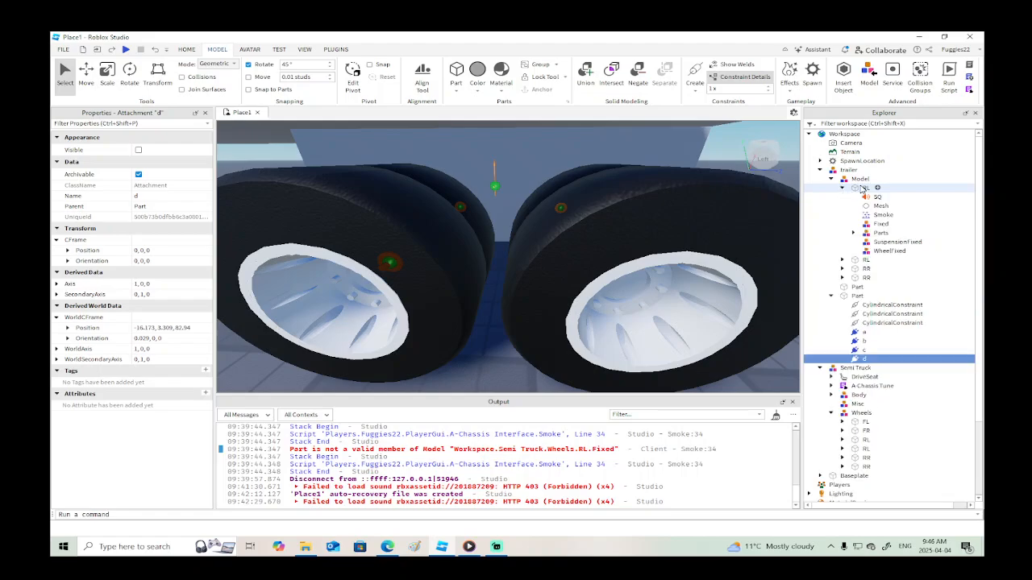
pyautogui.rightClick(859, 188)
pyautogui.click(860, 437)
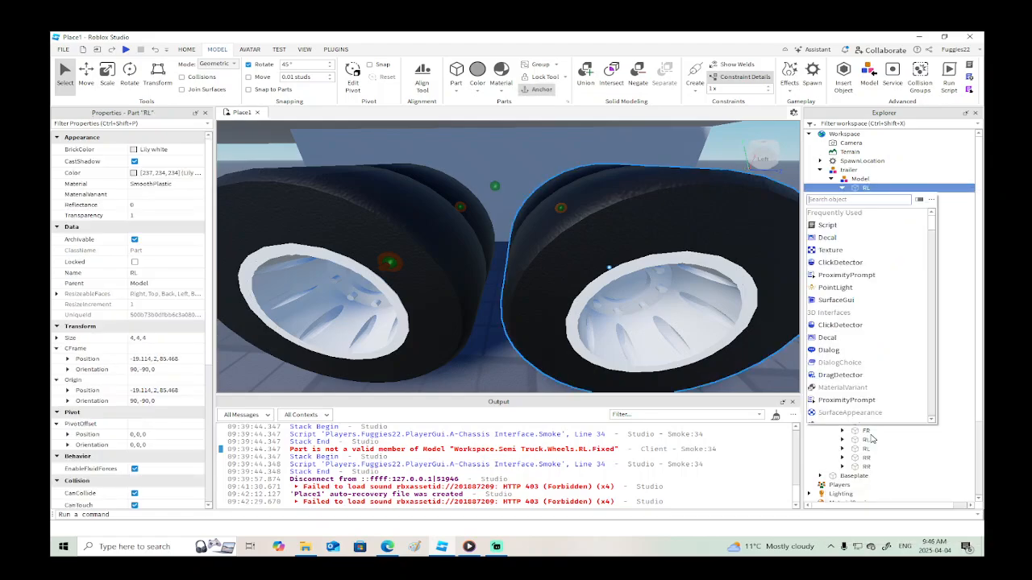
pyautogui.write('atta')
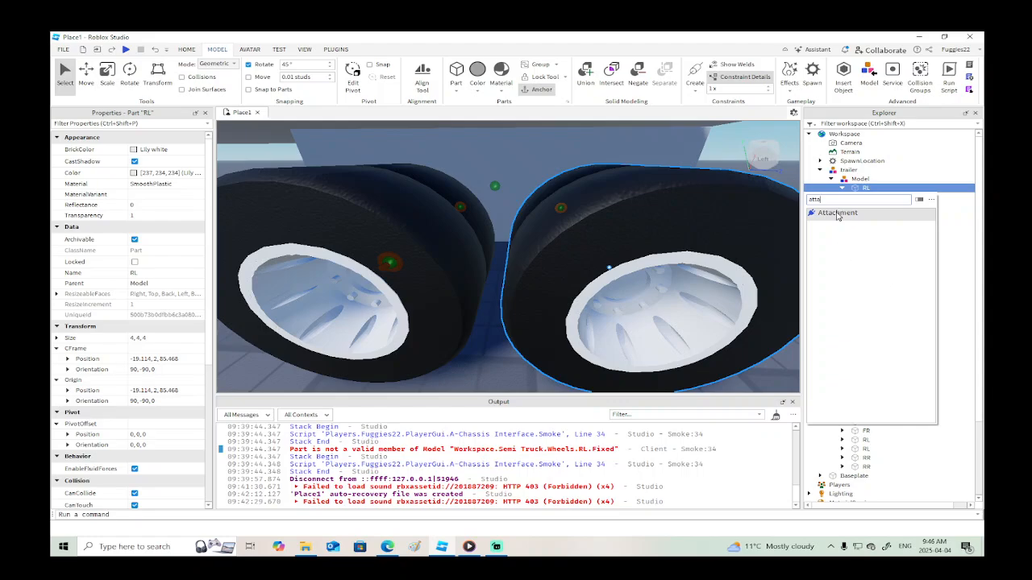
pyautogui.click(837, 213)
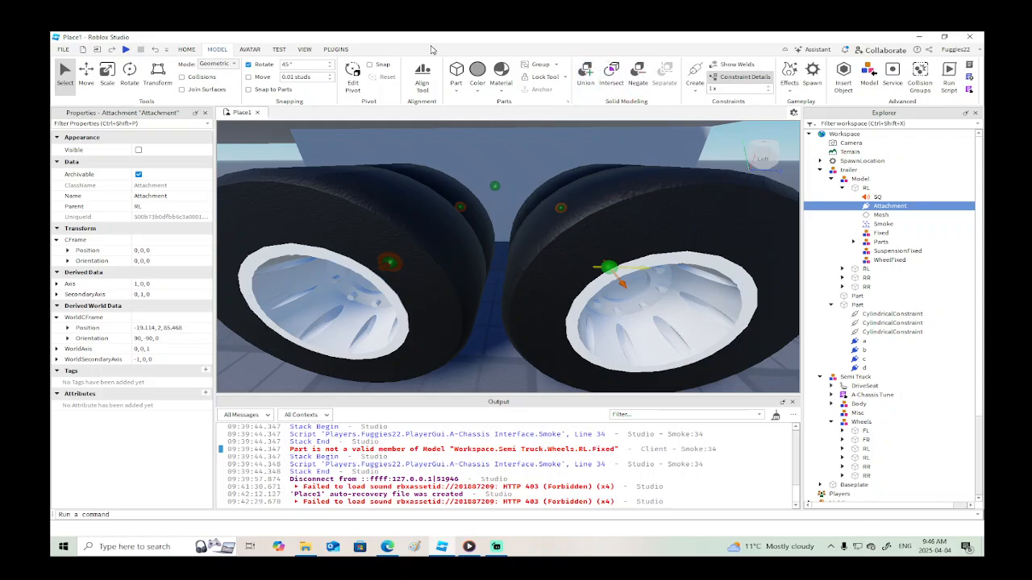
pyautogui.click(133, 71)
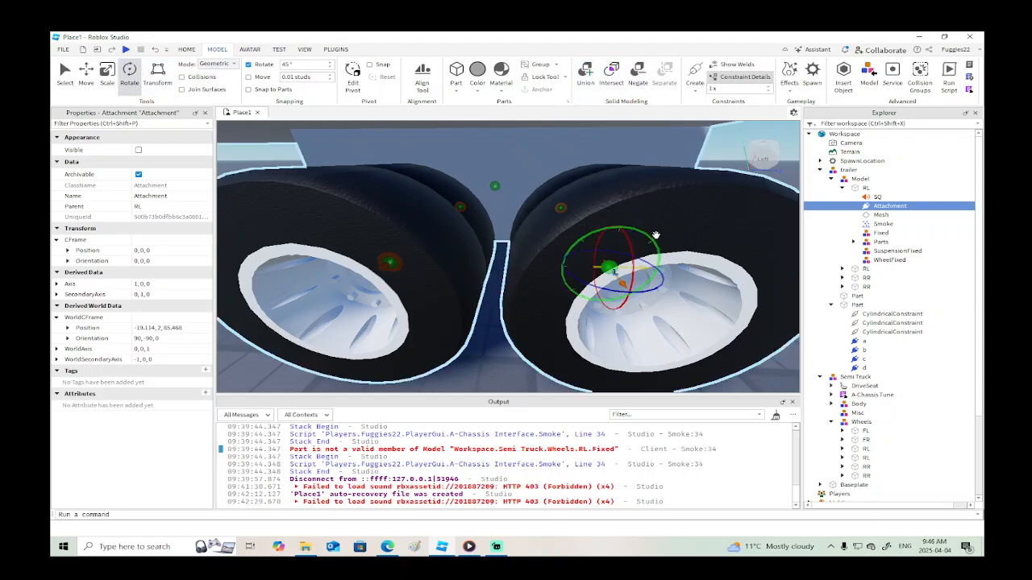
pyautogui.moveTo(646, 232); pyautogui.dragTo(626, 297)
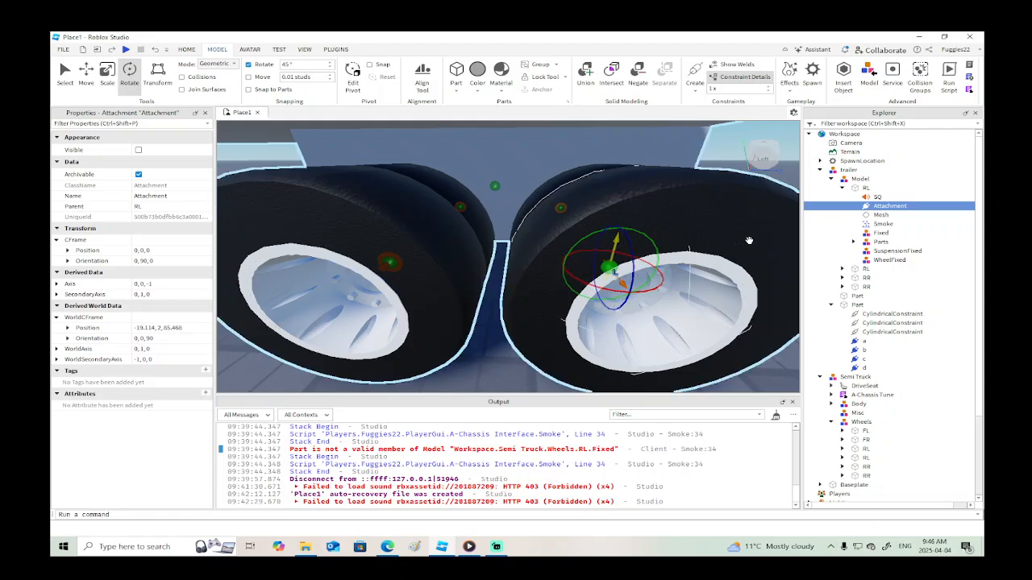
# Create a cylindrical constraint from the beam's attachment "d" to the attachment in the rear RL wheel.
pyautogui.click(494, 187)
pyautogui.click(696, 73)
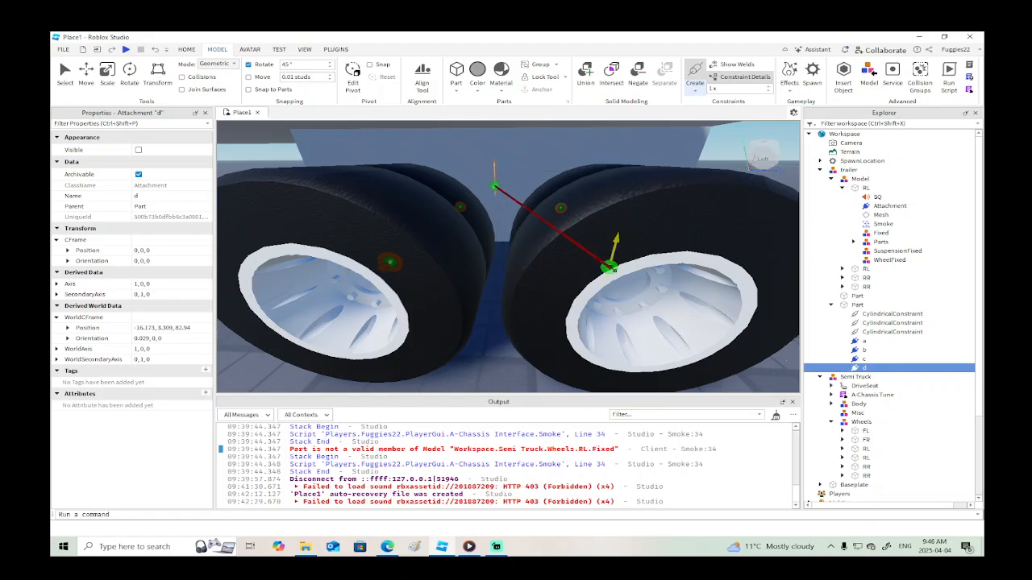
pyautogui.click(611, 266)
pyautogui.click(497, 182)
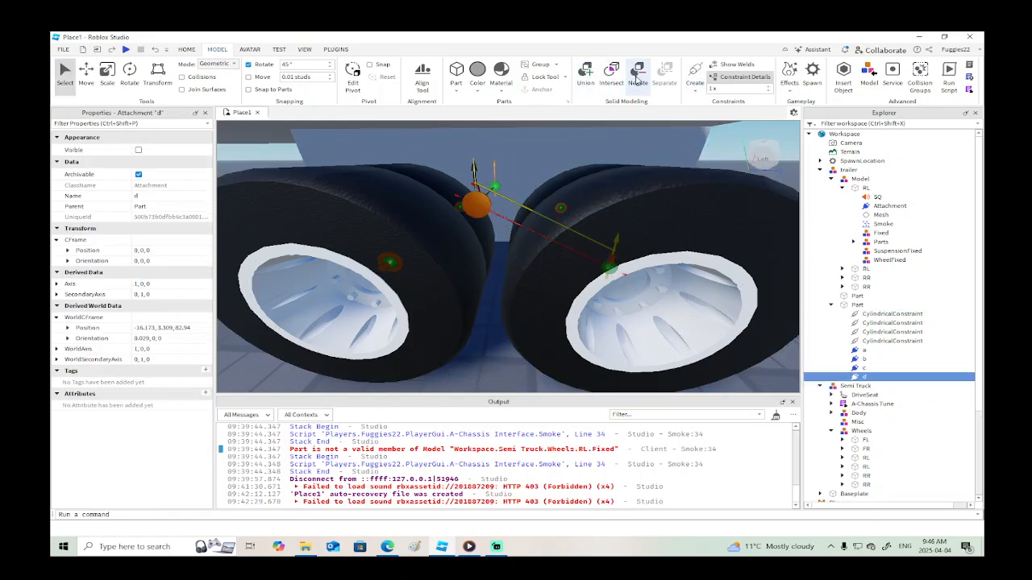
# Rotate the beam's attachment "d" to orientation 0, 0, 180 and the rear RL wheel's attachment to 0, 90, 90.
pyautogui.click(136, 72)
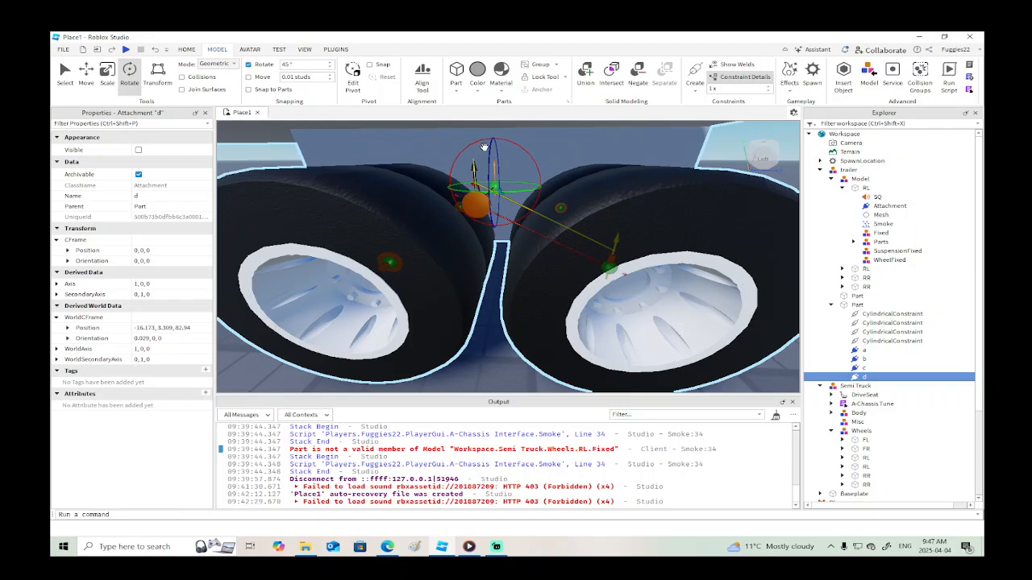
pyautogui.moveTo(483, 146); pyautogui.dragTo(498, 234)
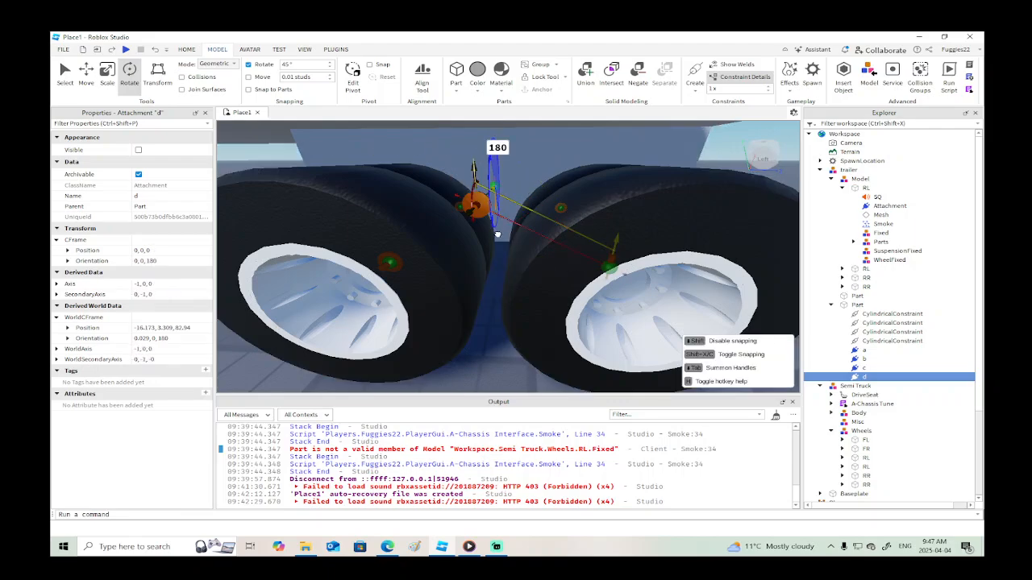
pyautogui.click(611, 265)
pyautogui.moveTo(627, 254); pyautogui.dragTo(610, 287)
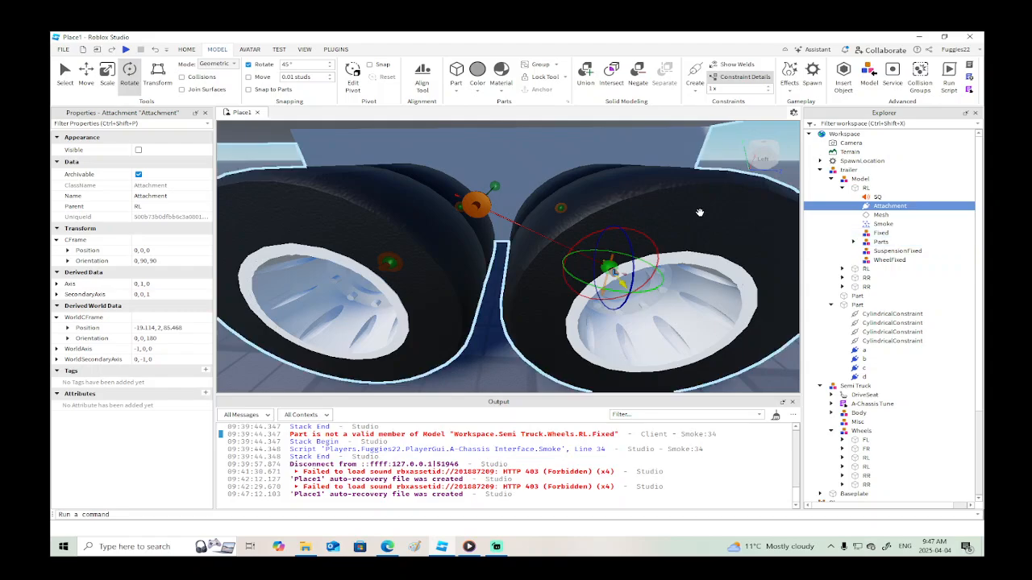
# Try to set the rear RL wheel attachment's world position to attachment "d"'s -16.173, 3.309, 82.94, and undo it.
pyautogui.click(864, 376)
pyautogui.click(170, 328)
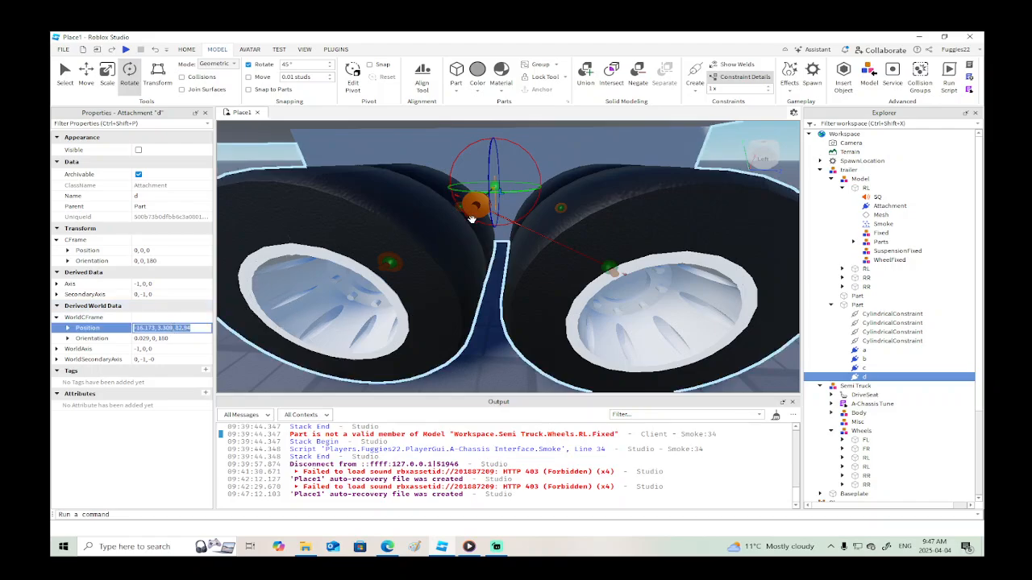
pyautogui.click(889, 205)
pyautogui.click(197, 328)
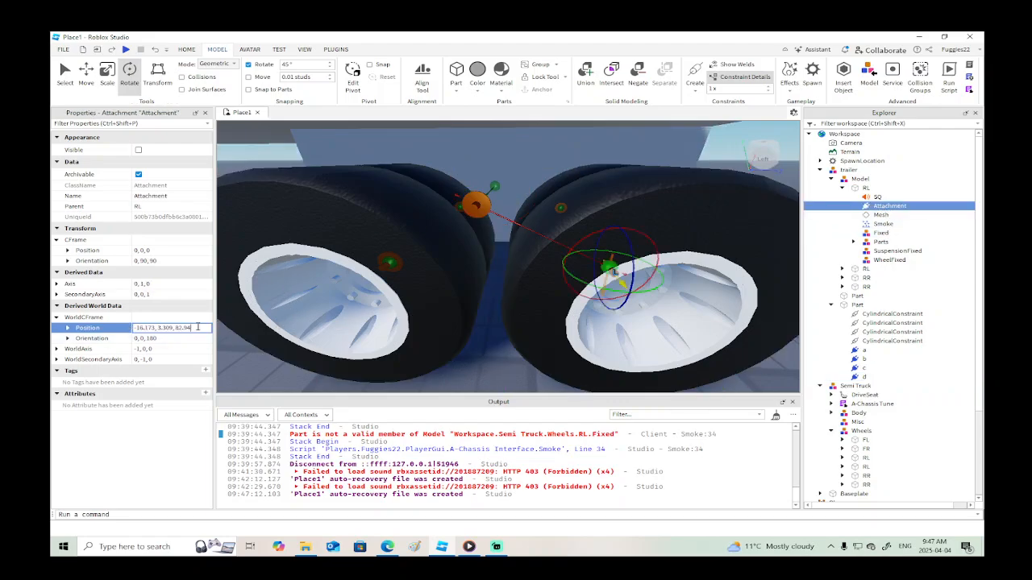
pyautogui.press('Return')
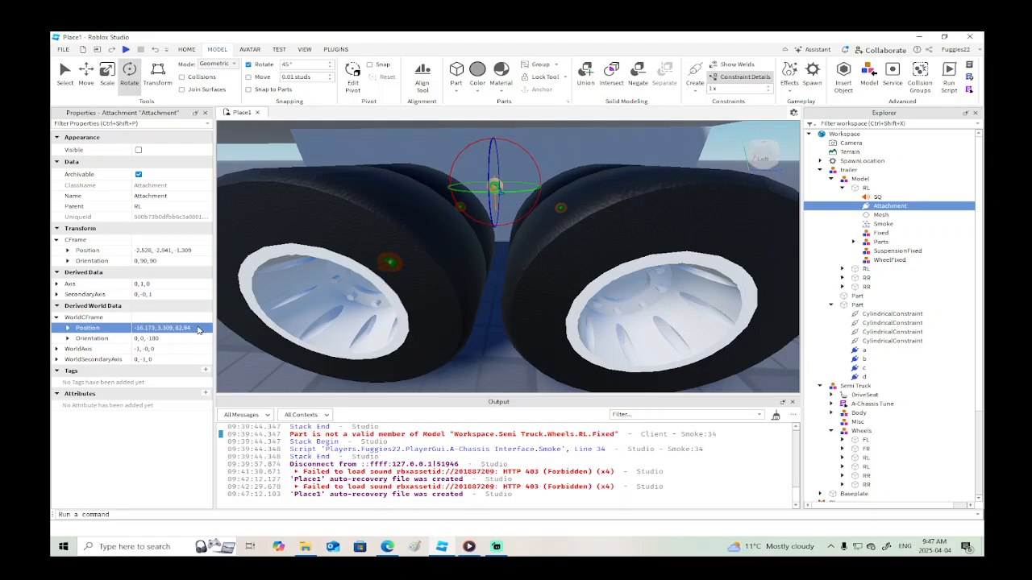
pyautogui.hotkey('ctrl', 'z')
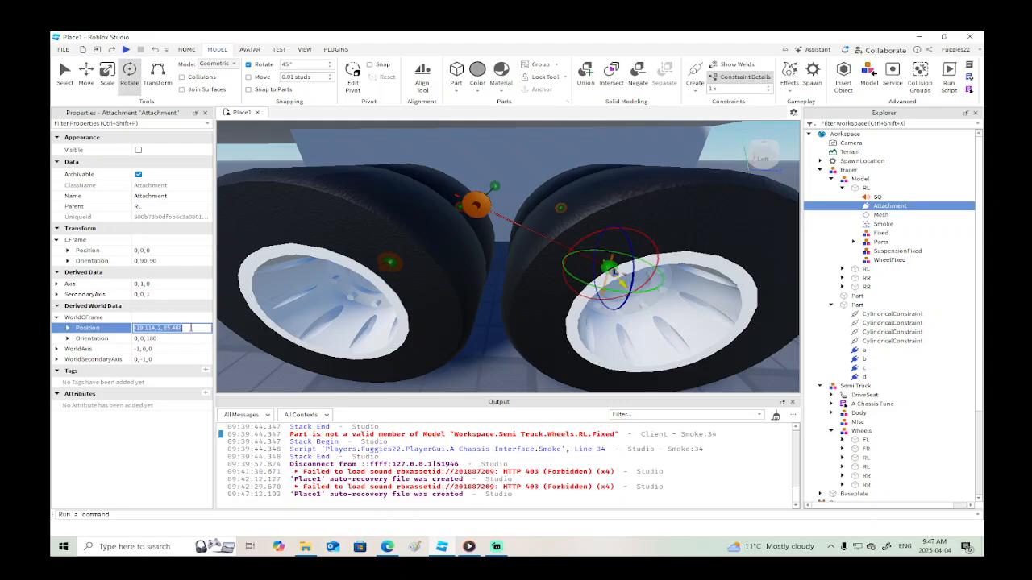
# Set the world position of the beam's attachment "d" to -19.114, 2, 85.468, matching the rear RL wheel's attachment.
pyautogui.click(864, 377)
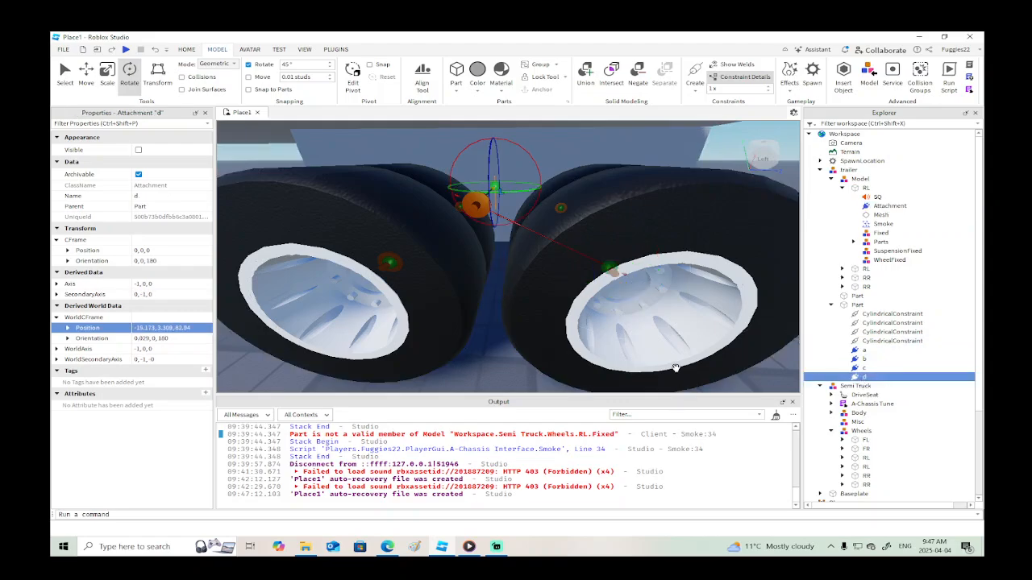
pyautogui.write('-19.114, 2, 85.468')
pyautogui.press('Return')
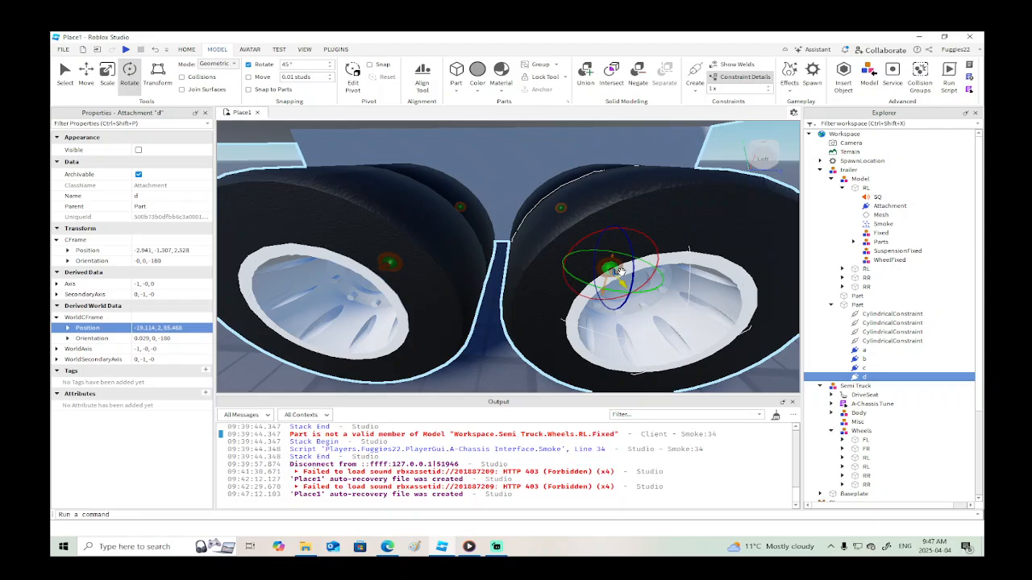
# Examine the rear RL wheel's hub from several angles to check how attachment "d" aligns with the wheel's attachment.
pyautogui.scroll(-10, 618, 271)
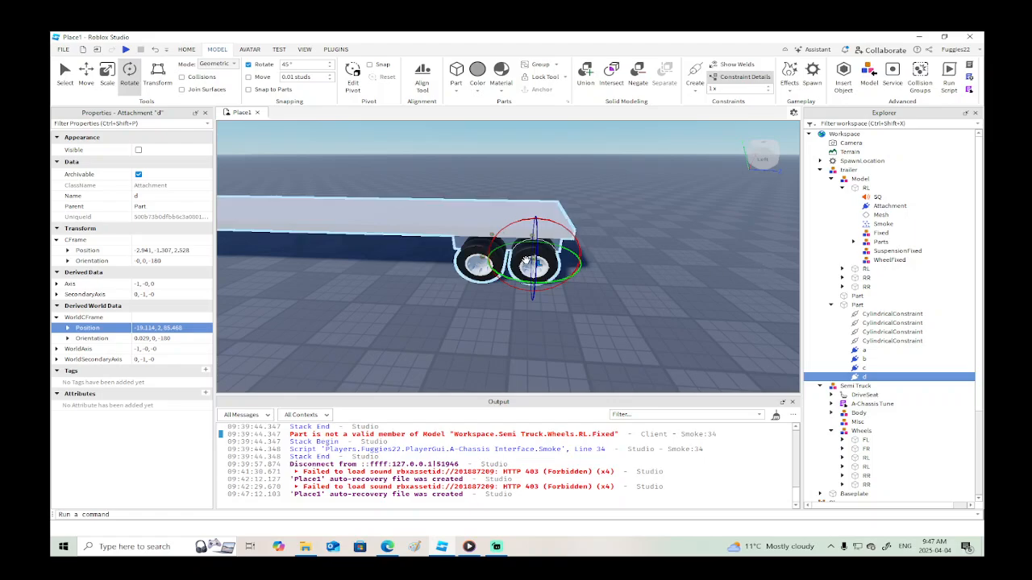
pyautogui.moveTo(660, 277); pyautogui.dragTo(610, 274, button='right')
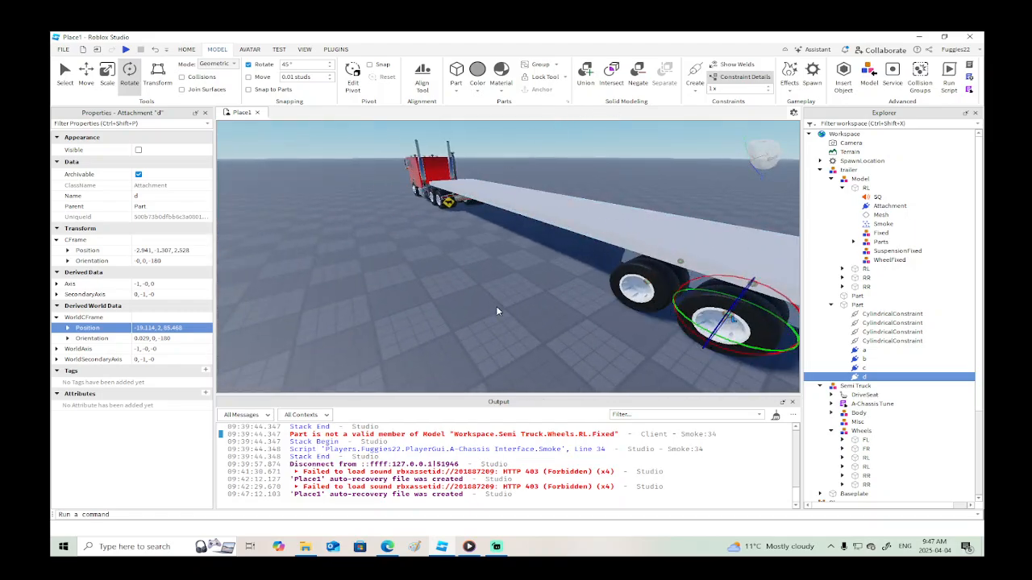
pyautogui.moveTo(496, 306); pyautogui.dragTo(496, 307, button='right')
pyautogui.scroll(8, 497, 306)
pyautogui.scroll(-6, 495, 307)
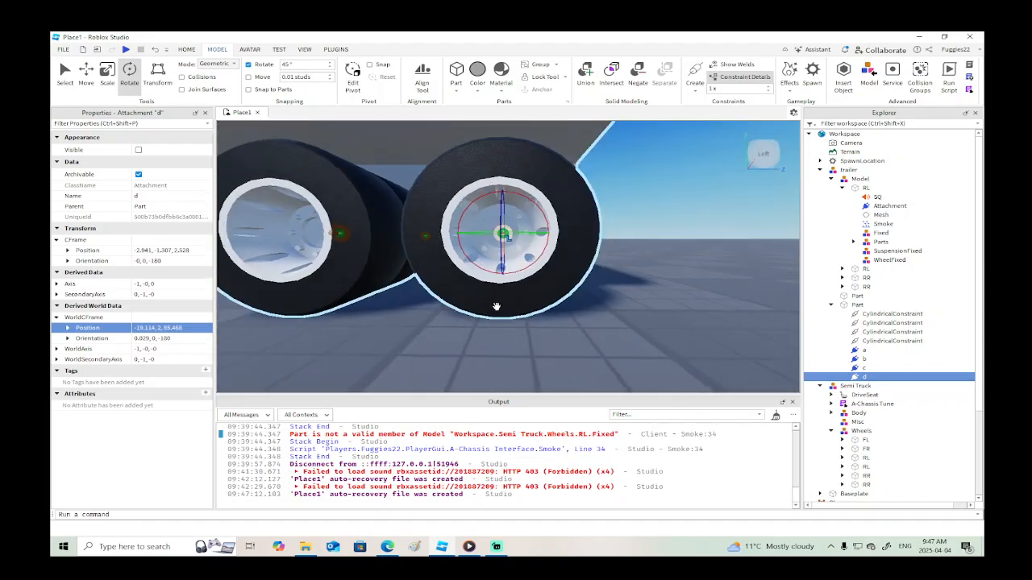
pyautogui.scroll(5, 496, 306)
pyautogui.scroll(-3, 495, 305)
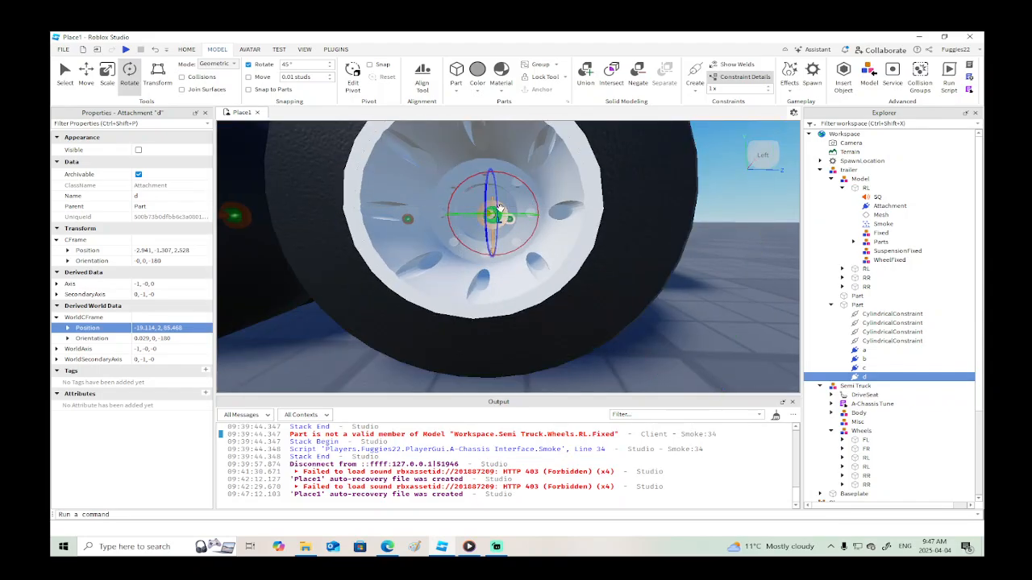
pyautogui.moveTo(504, 216); pyautogui.dragTo(509, 217, button='right')
pyautogui.scroll(-2, 509, 217)
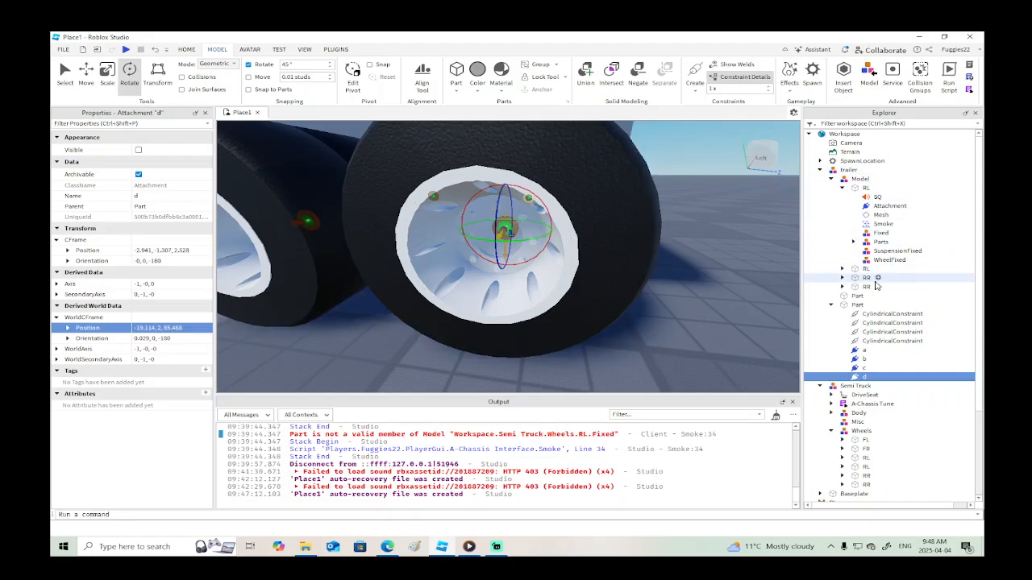
# Enable the slider limits of attachment "d"'s cylindrical constraint and set the upper limit to 0.
pyautogui.click(892, 314)
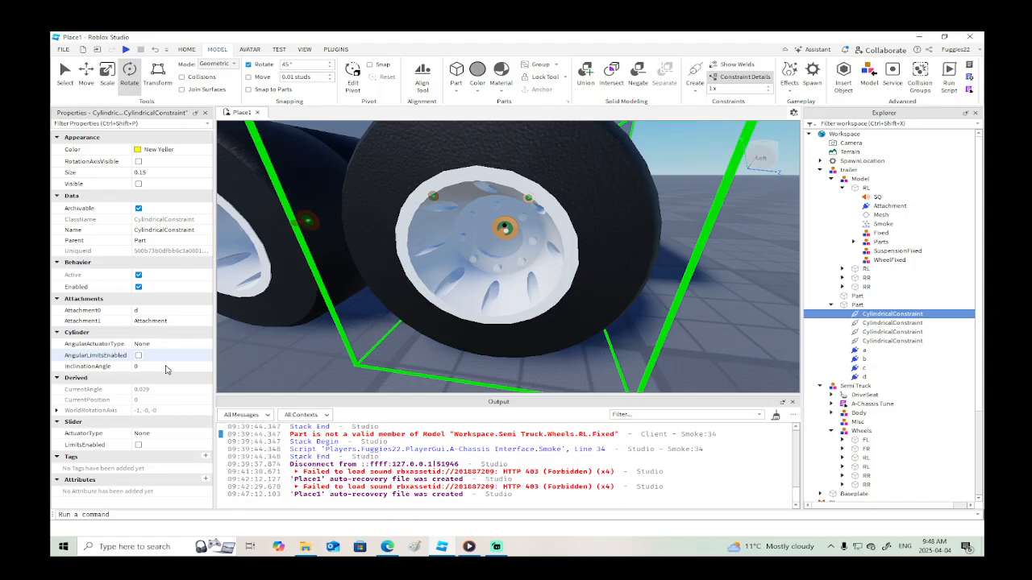
pyautogui.click(138, 445)
pyautogui.click(147, 457)
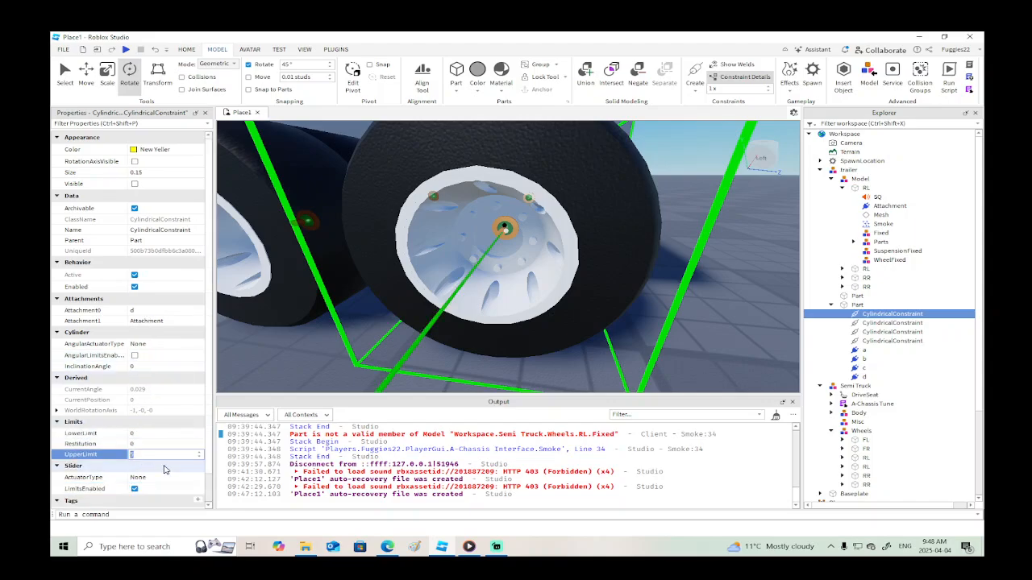
pyautogui.write('0')
pyautogui.press('Return')
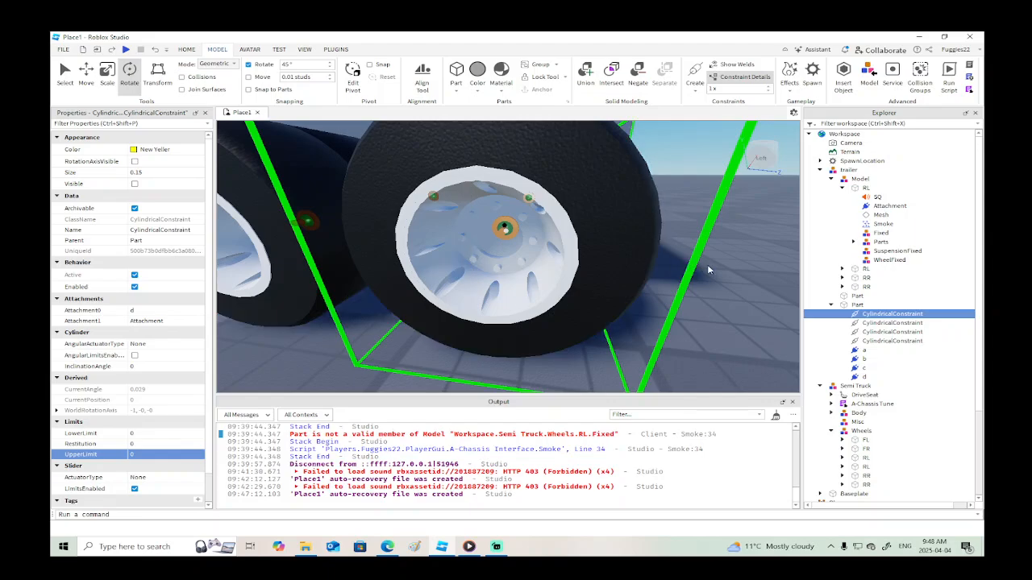
# Weld the trailer's centre beam to the flatbed deck.
pyautogui.scroll(-5, 707, 264)
pyautogui.moveTo(707, 264); pyautogui.dragTo(707, 262, button='right')
pyautogui.click(625, 208)
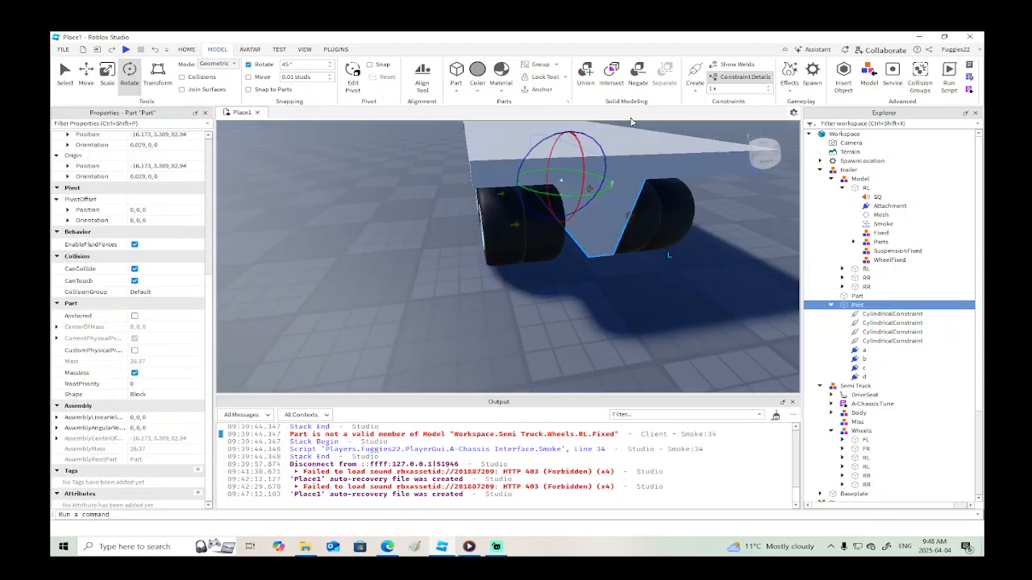
pyautogui.click(695, 92)
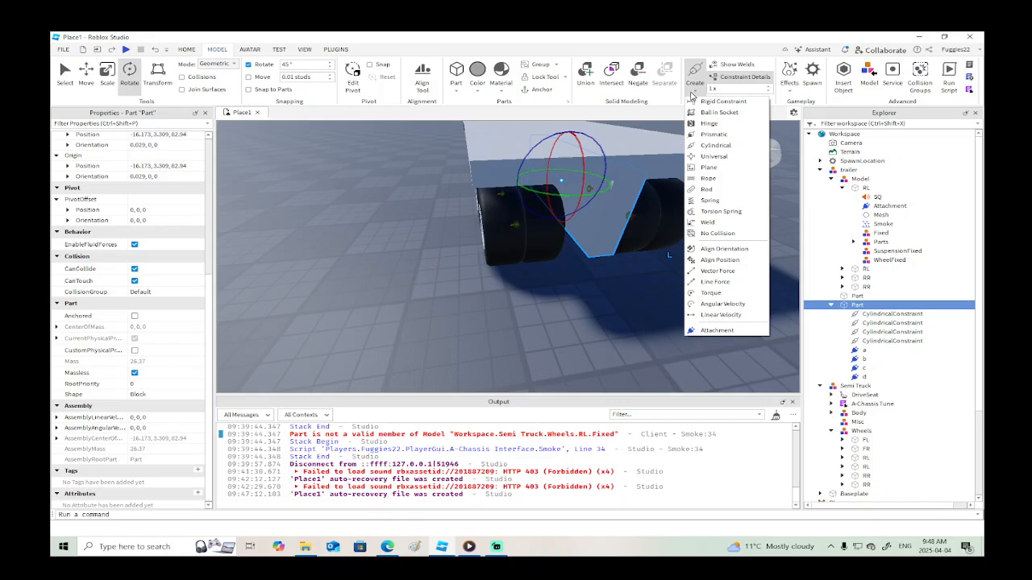
pyautogui.click(710, 231)
pyautogui.click(651, 164)
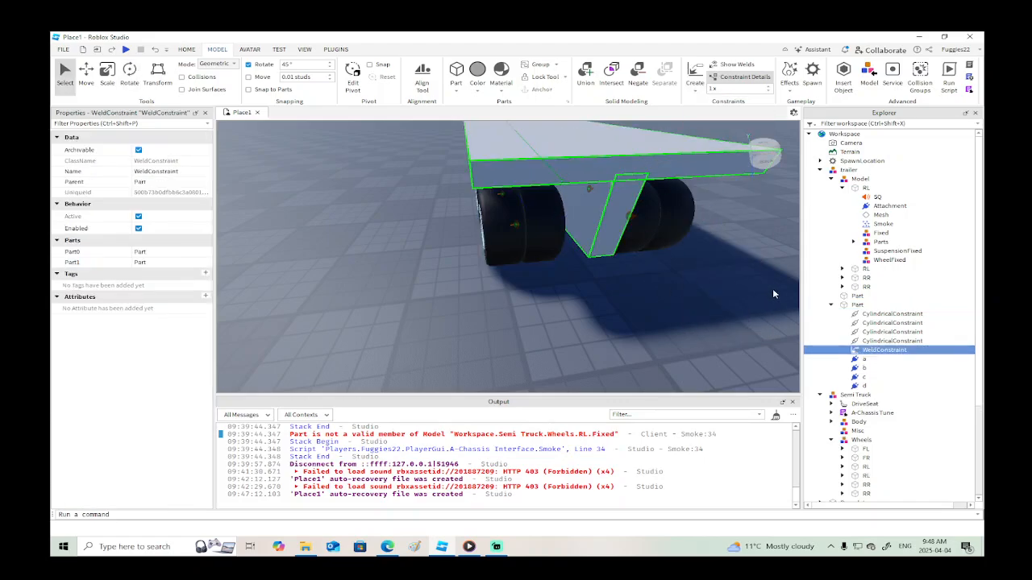
pyautogui.click(856, 305)
pyautogui.scroll(-3, 145, 358)
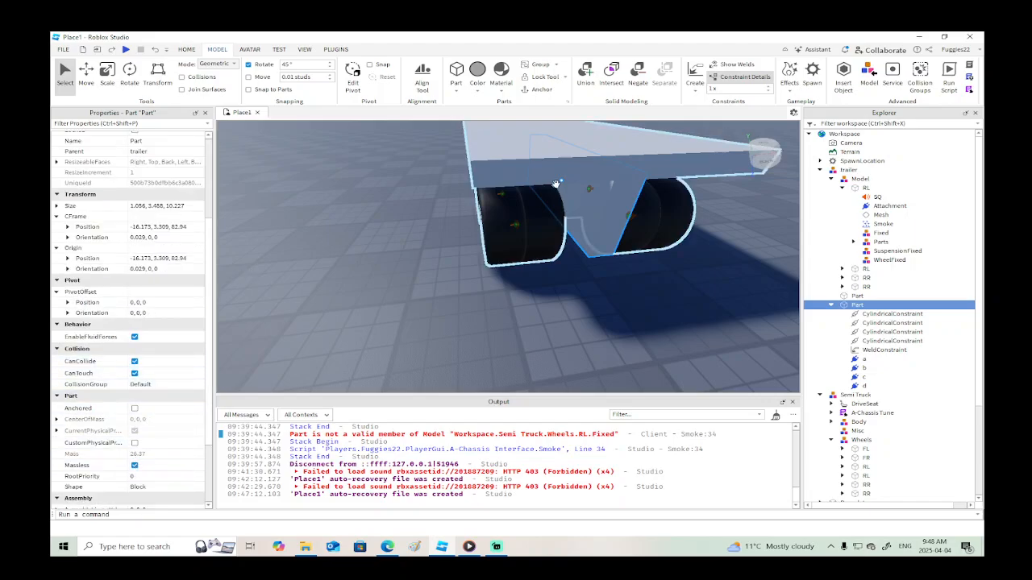
# Duplicate the trailer's flatbed deck part.
pyautogui.press('a')
pyautogui.moveTo(615, 317); pyautogui.dragTo(628, 319, button='right')
pyautogui.press('a')
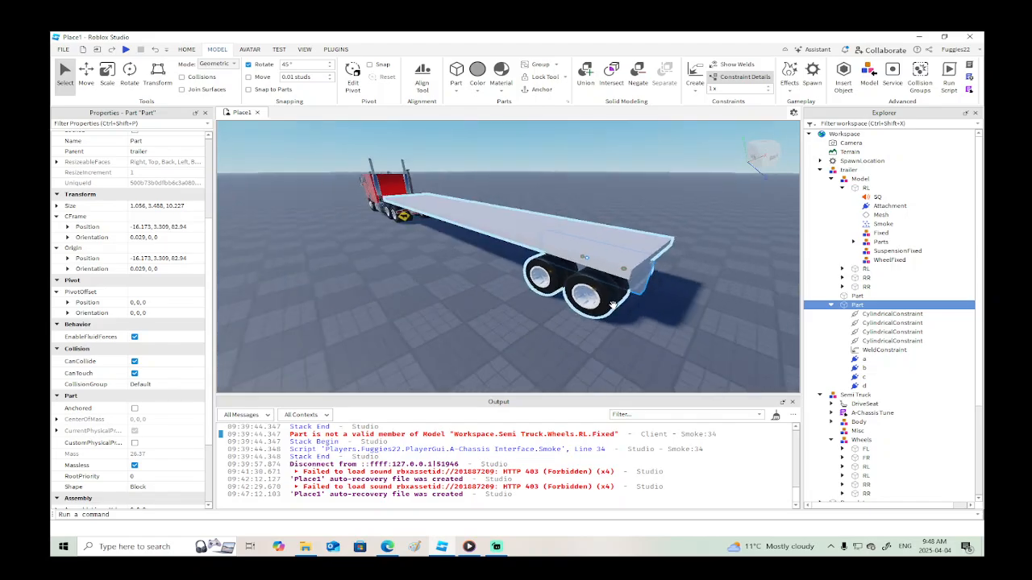
pyautogui.press('s')
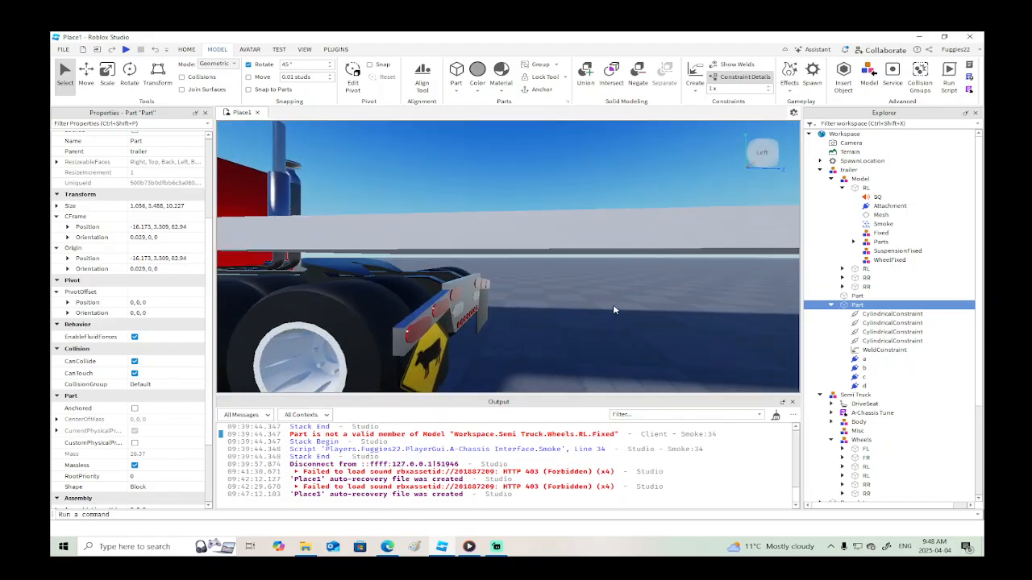
pyautogui.press('d')
pyautogui.press('a')
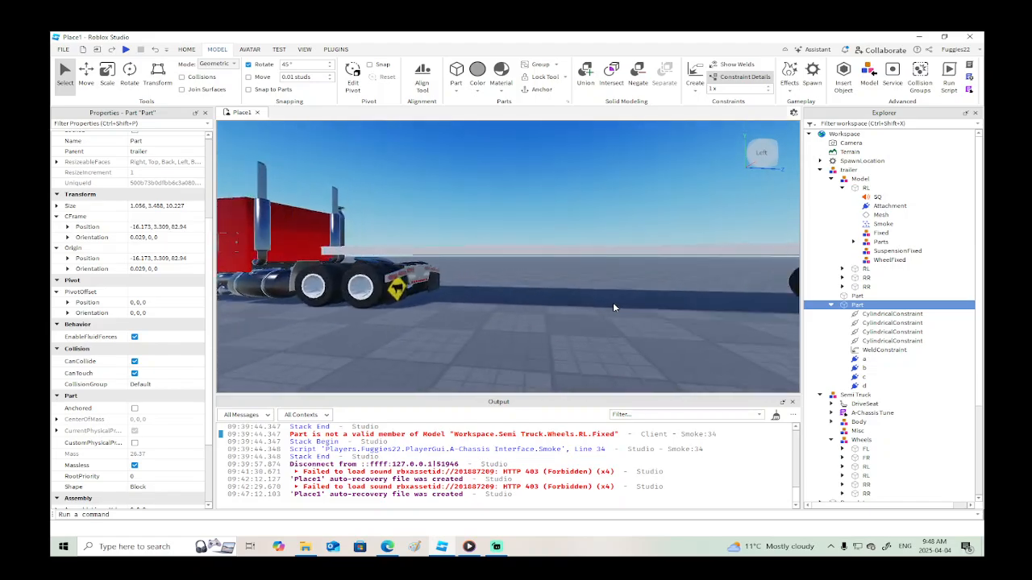
pyautogui.click(551, 261)
pyautogui.press('s')
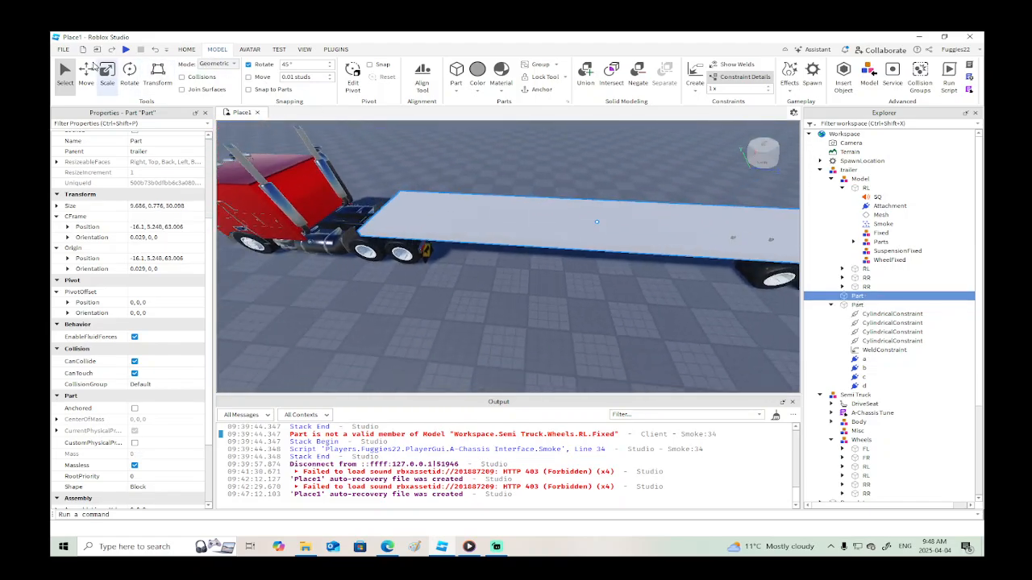
pyautogui.click(85, 74)
pyautogui.press('a')
pyautogui.rightClick(524, 219)
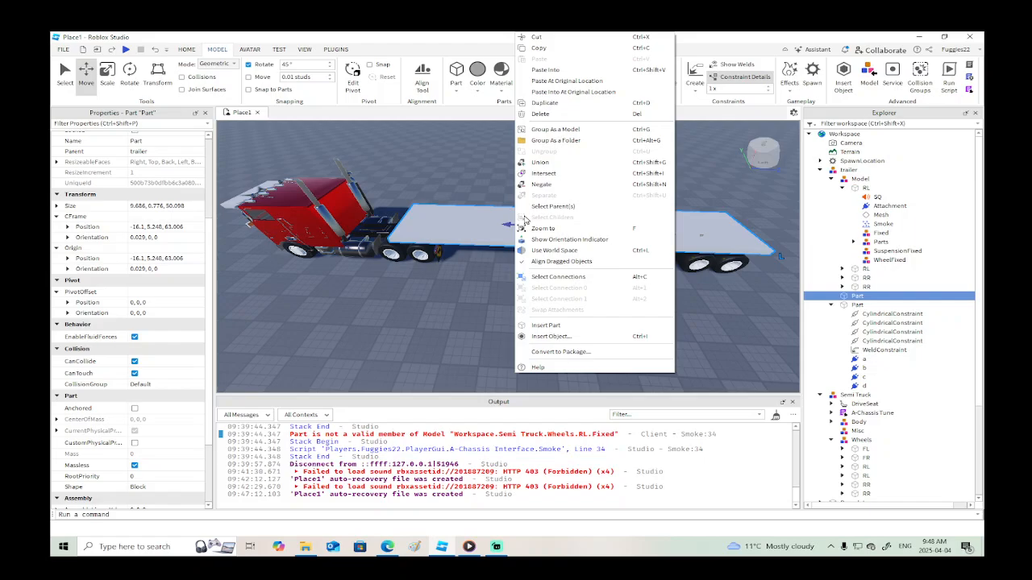
pyautogui.click(545, 102)
# Scale the duplicated deck into a block about 3.04 × 2.92 × 3.07 studs under the deck's side edge, behind the truck.
pyautogui.hotkey('ctrl', '3')
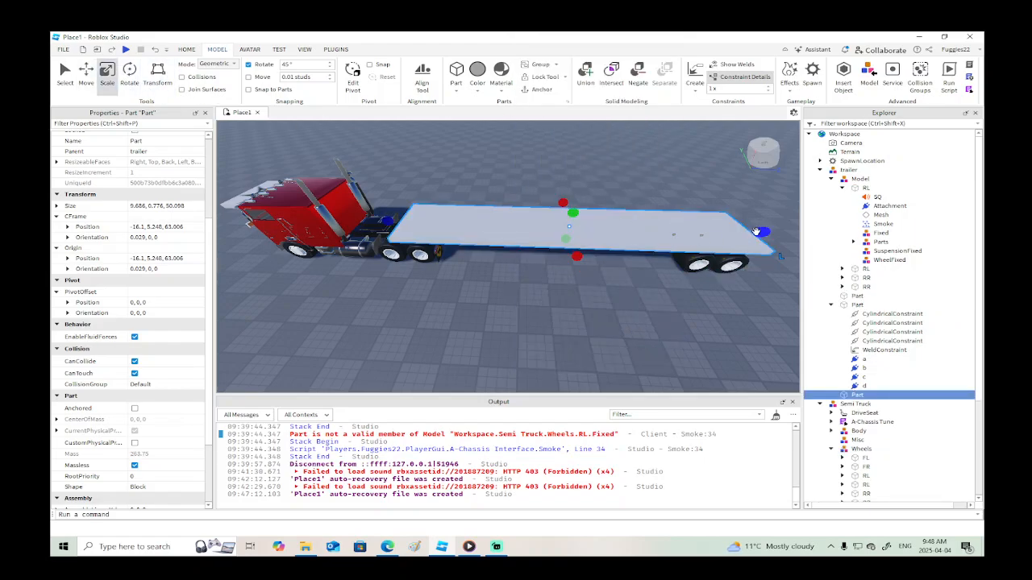
pyautogui.moveTo(756, 231); pyautogui.dragTo(454, 229)
pyautogui.moveTo(482, 241); pyautogui.dragTo(481, 240, button='right')
pyautogui.moveTo(505, 261); pyautogui.dragTo(505, 291)
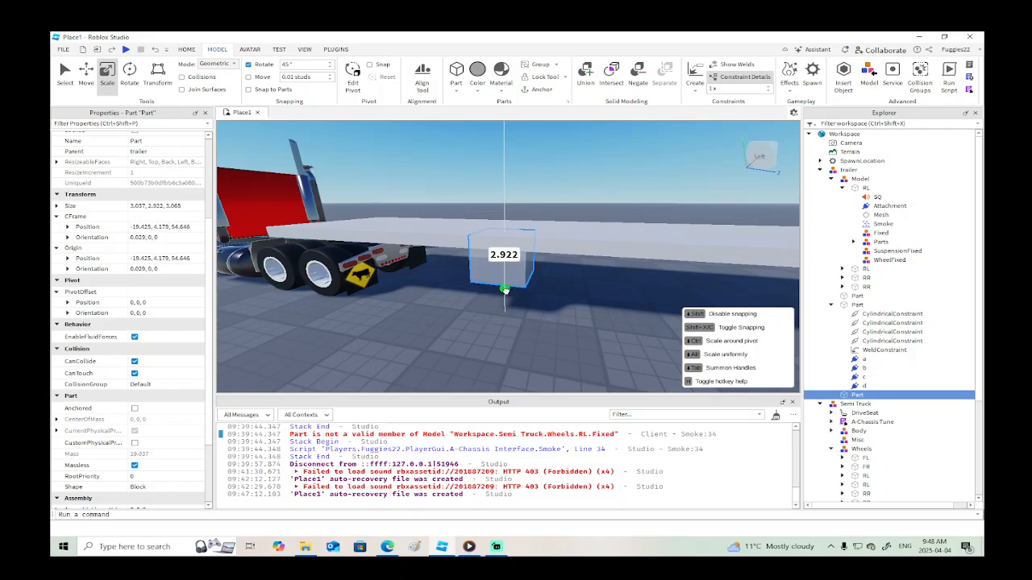
# Narrow the block into a landing-gear leg about 0.89 studs wide and 0.9 studs deep at the deck's edge.
pyautogui.moveTo(504, 291); pyautogui.dragTo(506, 291, button='right')
pyautogui.moveTo(543, 226); pyautogui.dragTo(509, 223)
pyautogui.moveTo(506, 222); pyautogui.dragTo(483, 226, button='right')
pyautogui.moveTo(453, 259); pyautogui.dragTo(534, 266)
pyautogui.moveTo(542, 267); pyautogui.dragTo(484, 219, button='right')
pyautogui.moveTo(484, 206); pyautogui.dragTo(495, 208)
pyautogui.moveTo(495, 208); pyautogui.dragTo(501, 208, button='right')
pyautogui.scroll(-3, 502, 208)
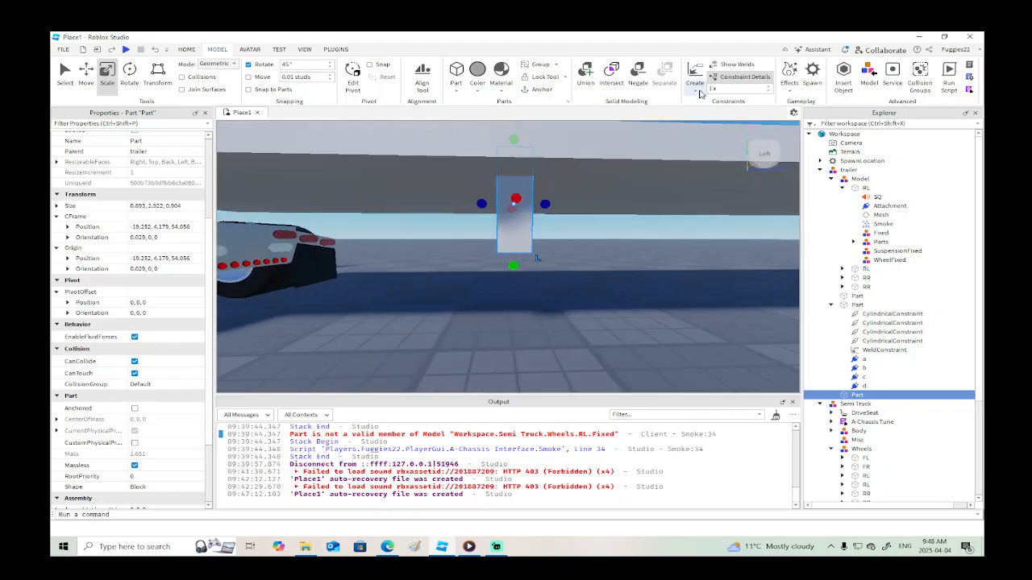
# Weld the leg part to the flatbed deck.
pyautogui.click(696, 72)
pyautogui.click(569, 185)
pyautogui.hotkey('ctrl', '2')
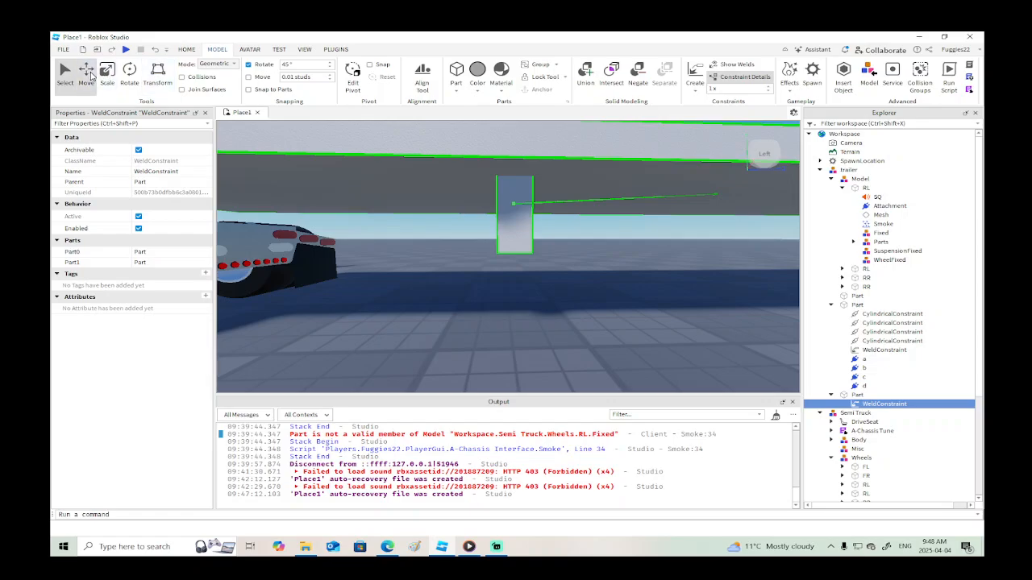
# Duplicate the leg part and move the copy straight down to a height of about 1.55 studs, extending the leg.
pyautogui.click(520, 231)
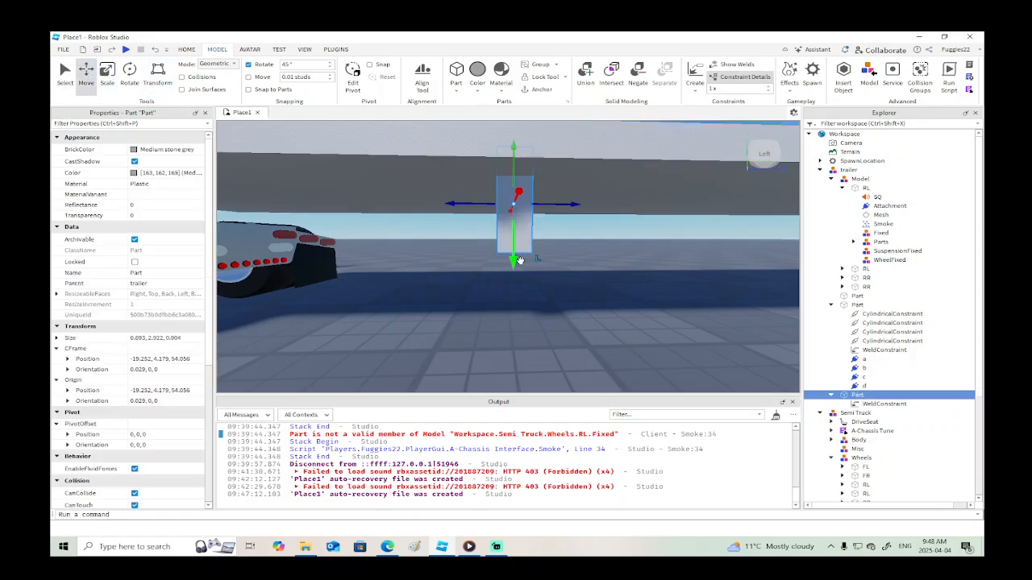
pyautogui.rightClick(520, 259)
pyautogui.click(532, 111)
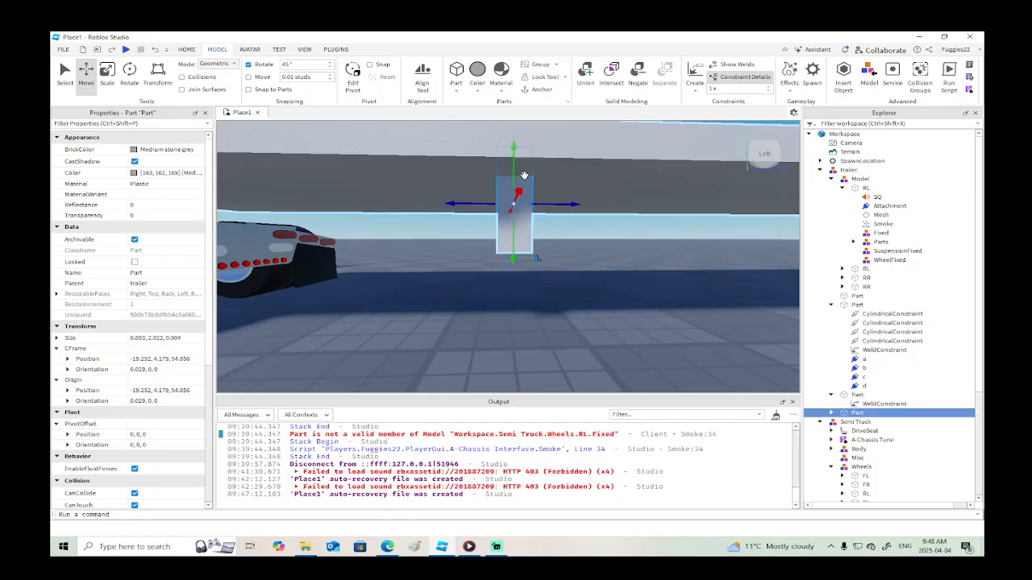
pyautogui.moveTo(524, 175); pyautogui.dragTo(514, 263)
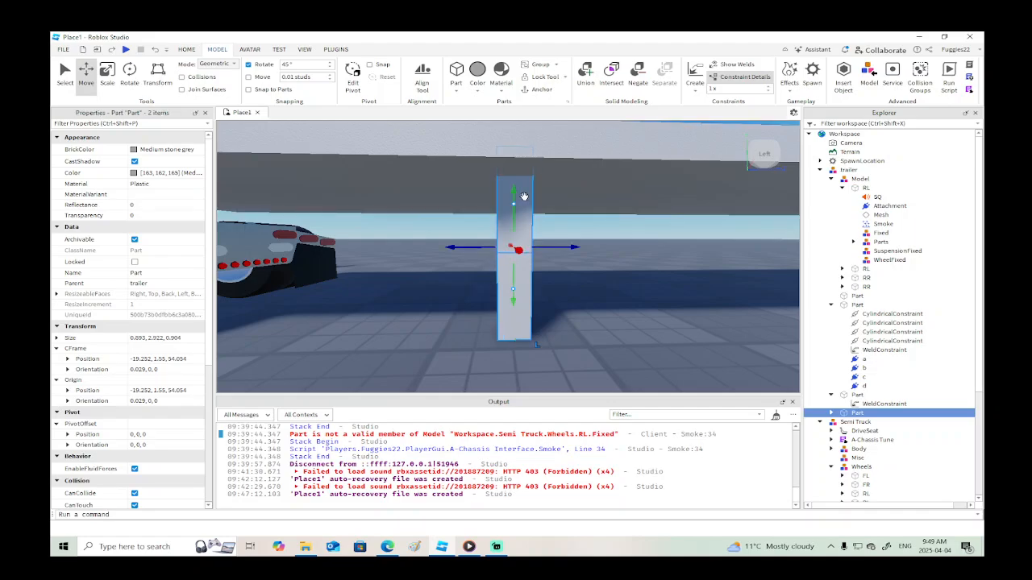
# Group the upper and lower leg parts as a model.
pyautogui.keyDown('ctrl'); pyautogui.click(857, 395); pyautogui.keyUp('ctrl')
pyautogui.rightClick(857, 396)
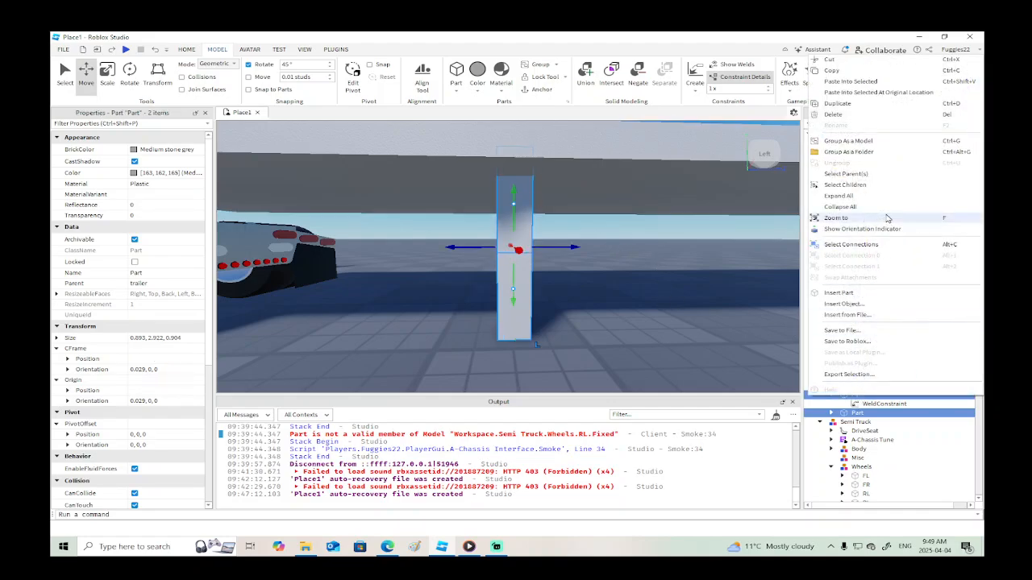
pyautogui.click(845, 143)
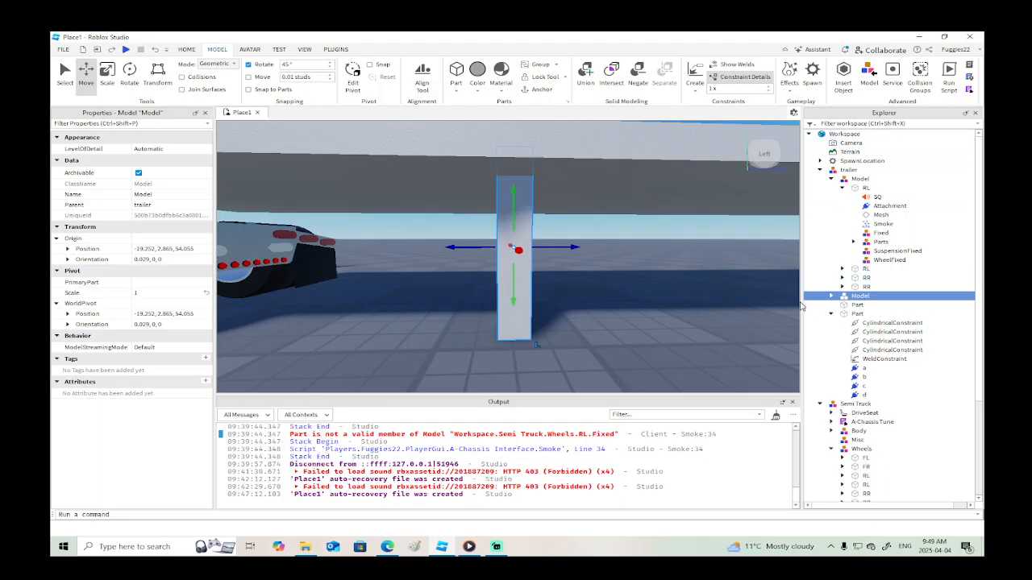
# Rename the upper leg part "u" and the lower leg part "l" inside the new model.
pyautogui.click(833, 297)
pyautogui.click(866, 305)
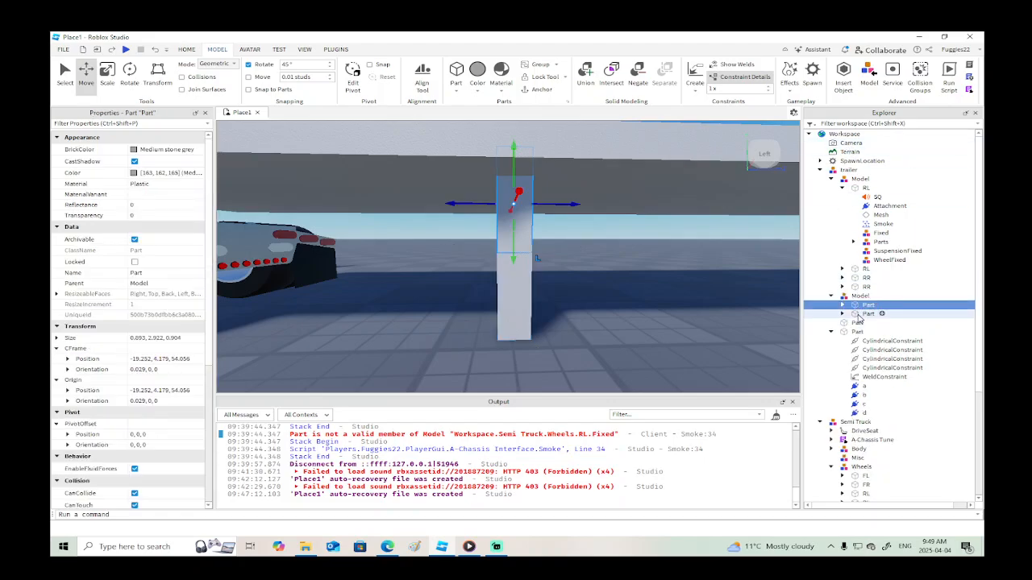
pyautogui.write('u')
pyautogui.click(869, 315)
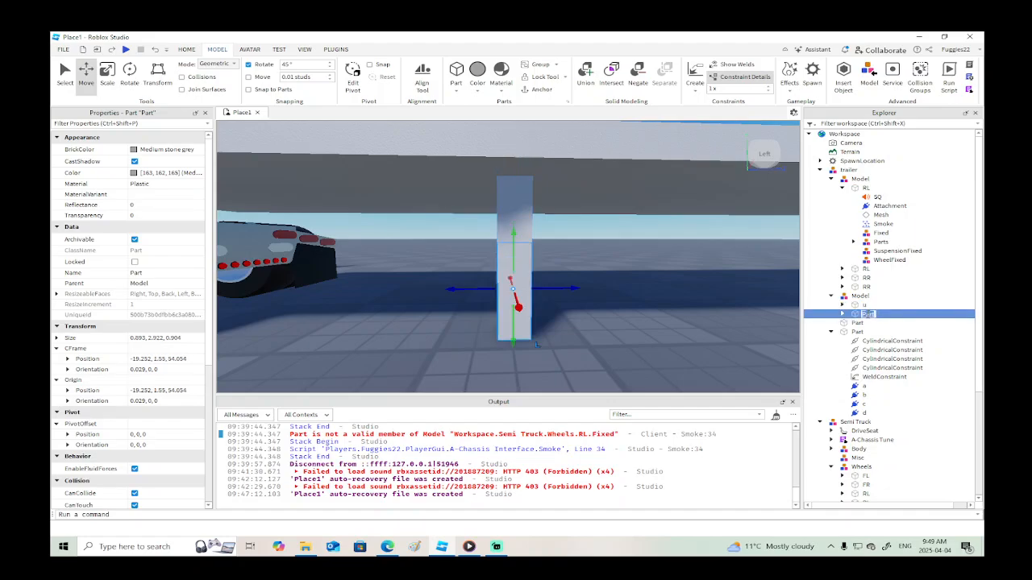
pyautogui.write('l')
pyautogui.press('Return')
# Duplicate the upper and lower leg parts together and move the copies about 6.6 studs across to the deck's opposite side.
pyautogui.keyDown('ctrl'); pyautogui.click(864, 304); pyautogui.keyUp('ctrl')
pyautogui.moveTo(729, 308); pyautogui.dragTo(794, 306, button='right')
pyautogui.rightClick(517, 232)
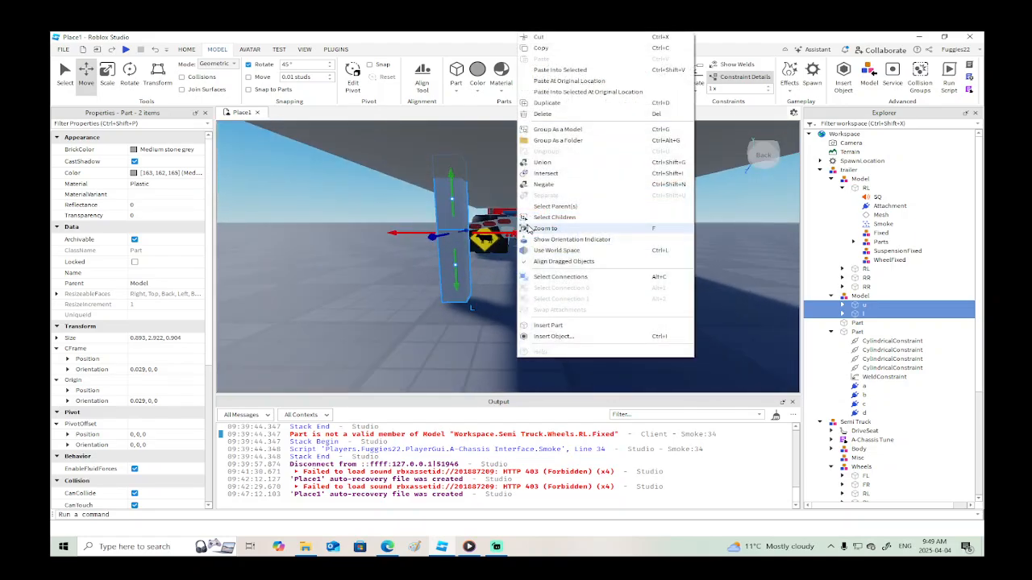
pyautogui.click(575, 105)
pyautogui.press('d')
pyautogui.moveTo(516, 233); pyautogui.dragTo(575, 237)
pyautogui.moveTo(525, 284); pyautogui.dragTo(561, 276, button='right')
pyautogui.scroll(-3, 547, 280)
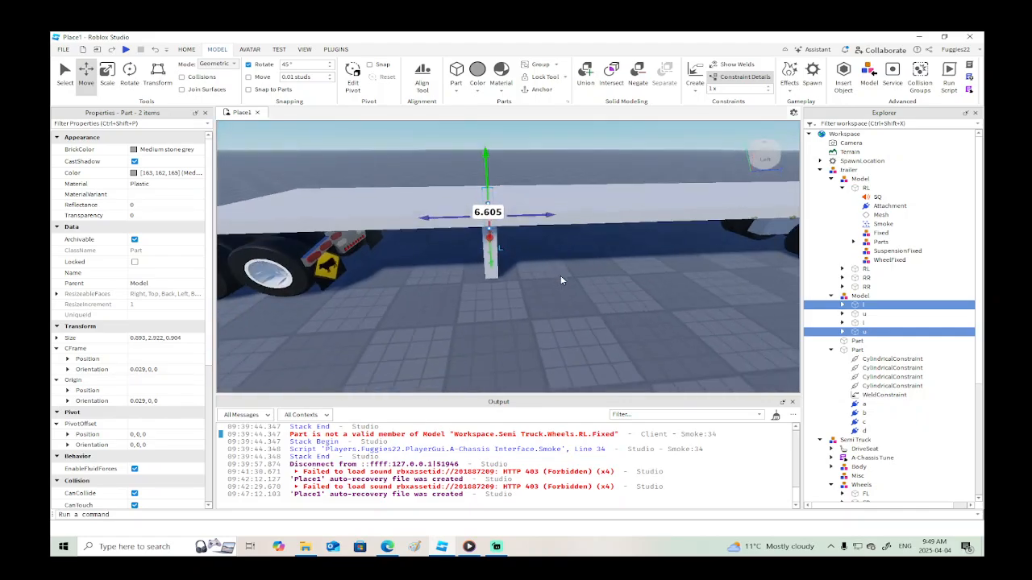
pyautogui.scroll(-5, 560, 276)
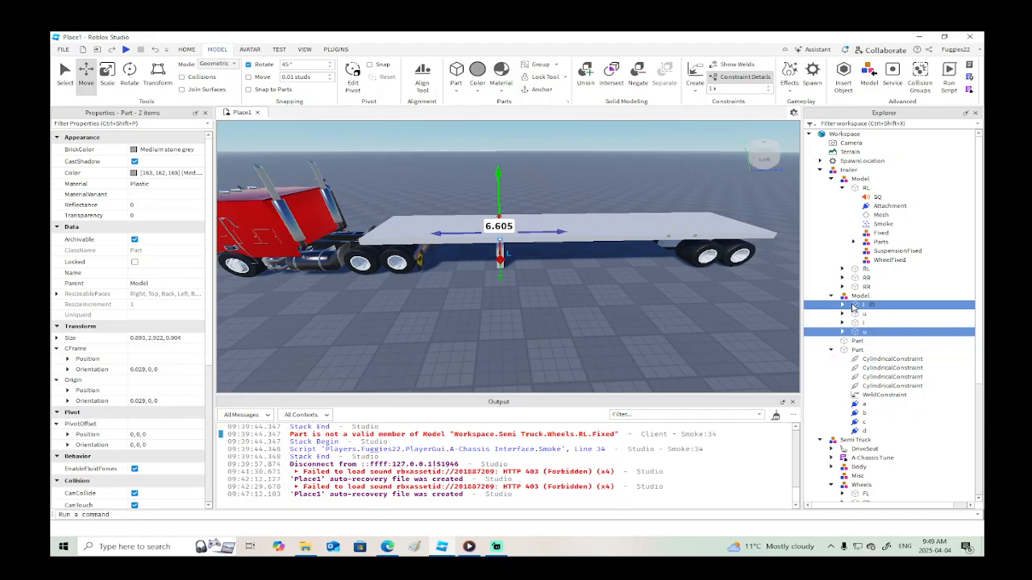
# Rename the copied lower leg part "ll".
pyautogui.click(864, 307)
pyautogui.click(863, 307)
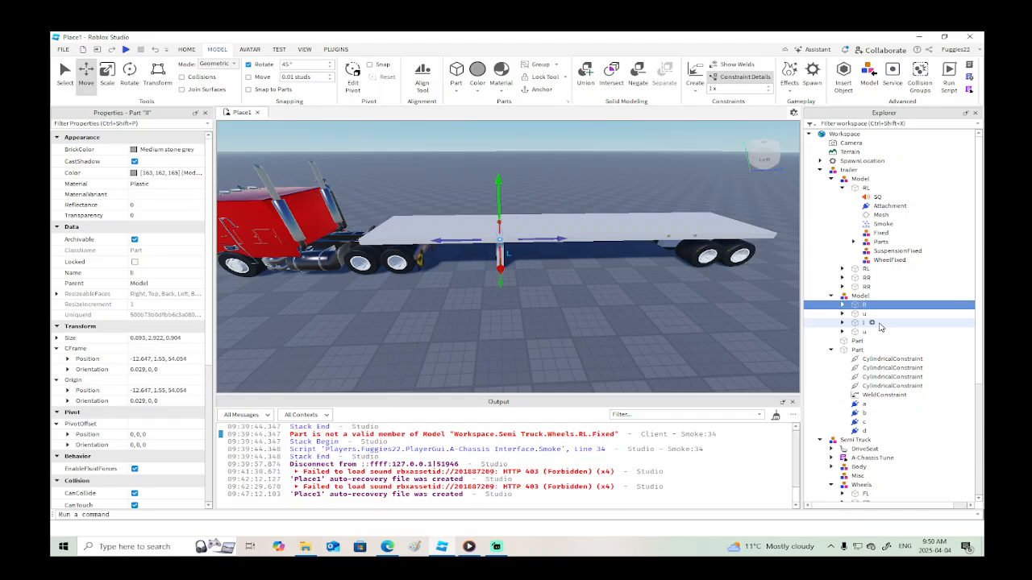
# Select both upper leg parts and set their BrickColor to Really black.
pyautogui.moveTo(615, 278); pyautogui.dragTo(615, 282, button='right')
pyautogui.press('w')
pyautogui.press('w')
pyautogui.press('s')
pyautogui.click(671, 174)
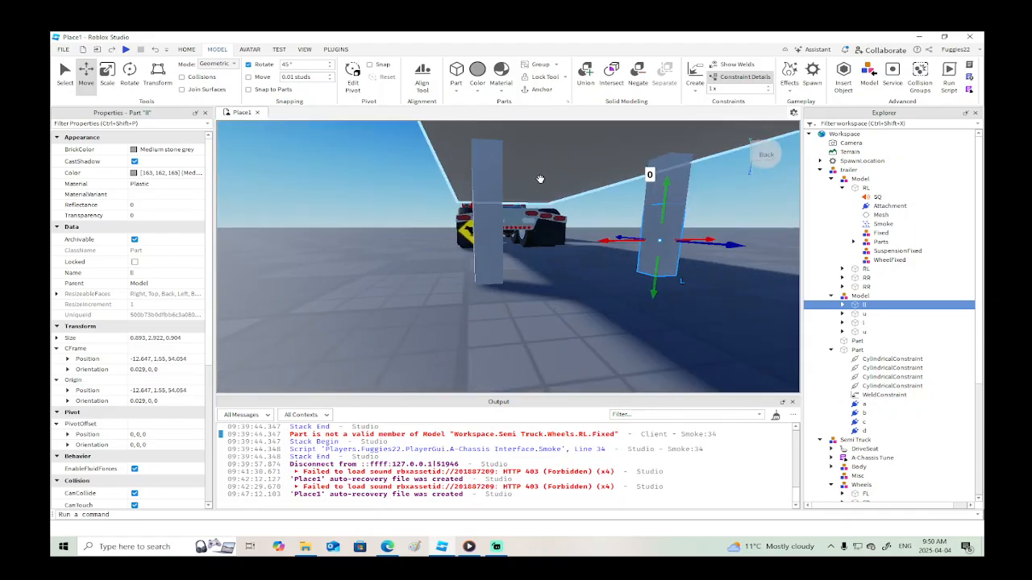
pyautogui.keyDown('ctrl'); pyautogui.click(486, 183); pyautogui.keyUp('ctrl')
pyautogui.click(594, 294)
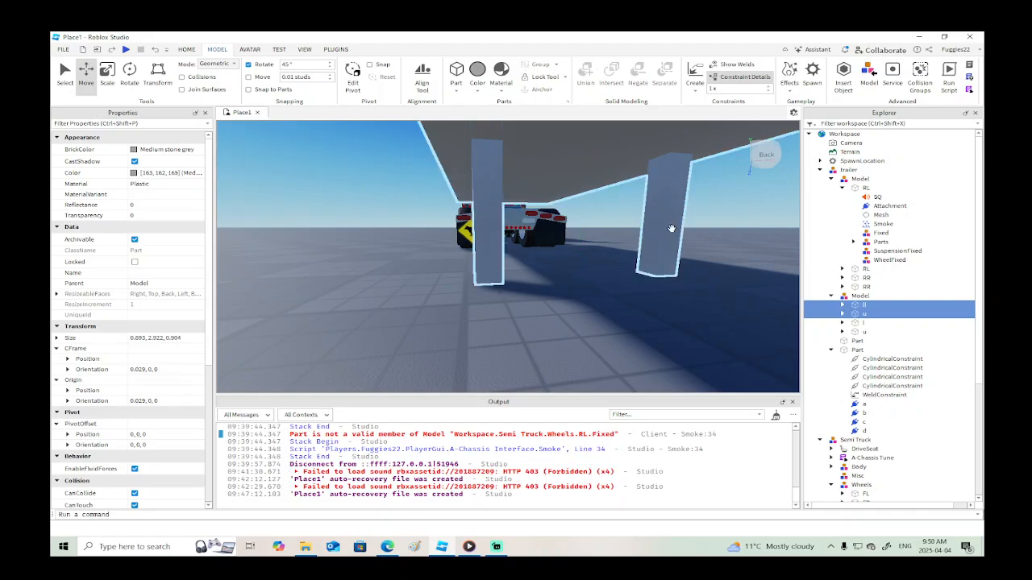
pyautogui.keyDown('alt'); pyautogui.click(655, 178); pyautogui.keyUp('alt')
pyautogui.keyDown('ctrl'); pyautogui.keyDown('alt'); pyautogui.click(494, 168); pyautogui.keyUp('alt'); pyautogui.keyUp('ctrl')
pyautogui.click(136, 150)
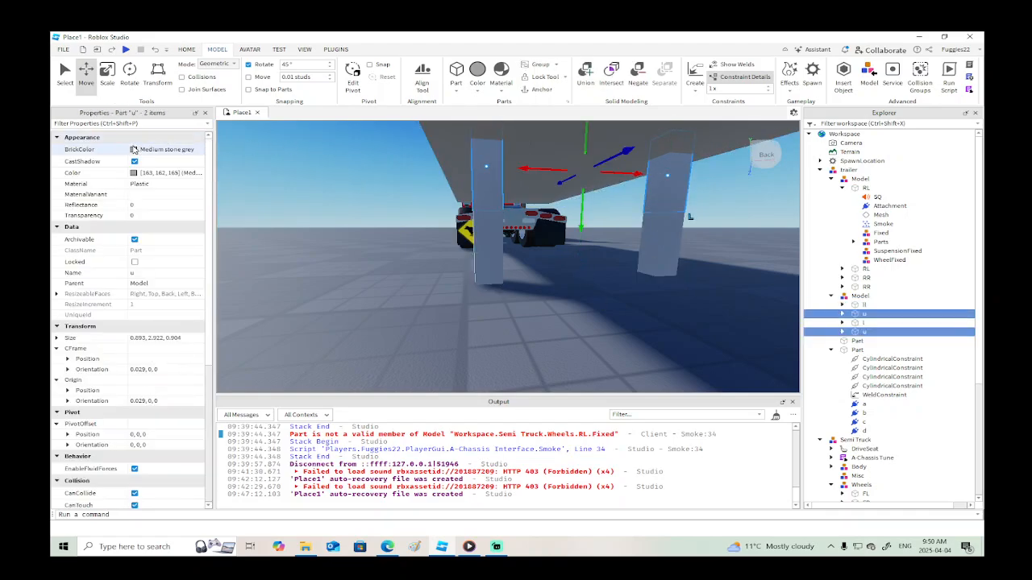
pyautogui.click(72, 330)
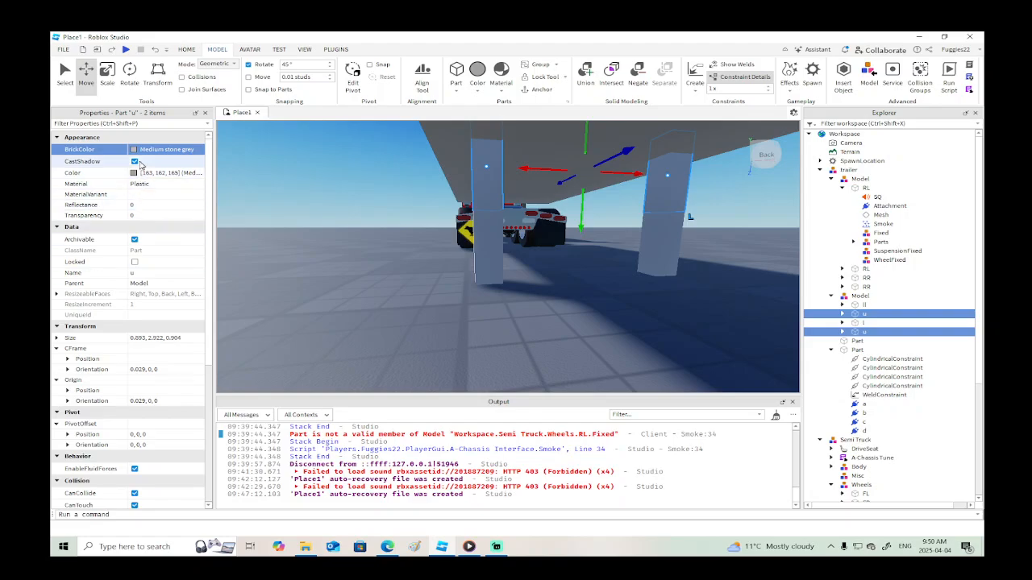
pyautogui.click(162, 149)
pyautogui.click(85, 331)
# Scale the original lower leg part "l" narrower than its upper part, to about 0.71 studs wide and 0.66 studs deep.
pyautogui.moveTo(372, 290); pyautogui.dragTo(372, 295, button='right')
pyautogui.press('w')
pyautogui.press('s')
pyautogui.press('w')
pyautogui.click(544, 258)
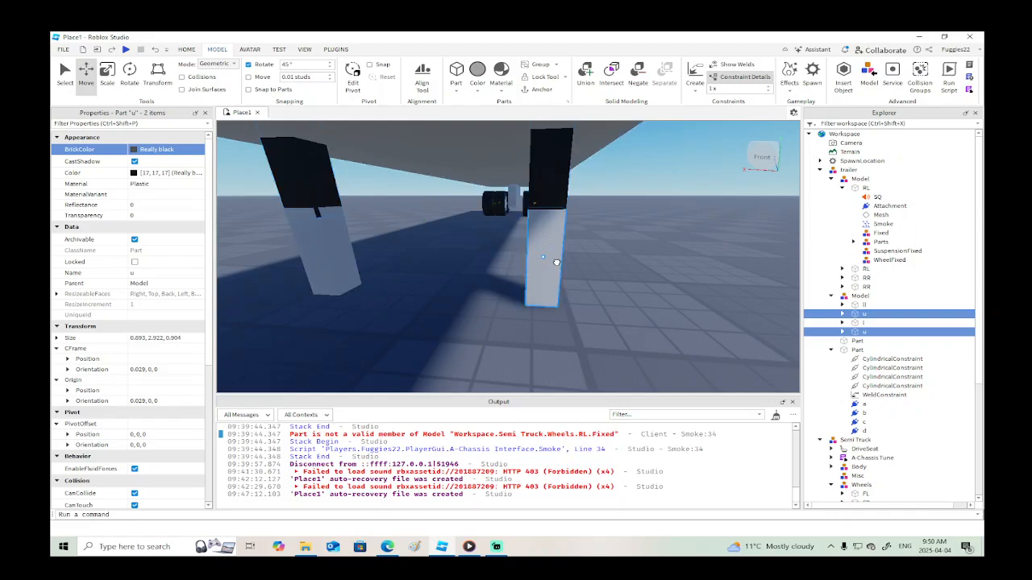
pyautogui.click(107, 81)
pyautogui.moveTo(577, 257); pyautogui.dragTo(516, 255)
pyautogui.press('d')
pyautogui.moveTo(515, 255); pyautogui.dragTo(516, 255, button='right')
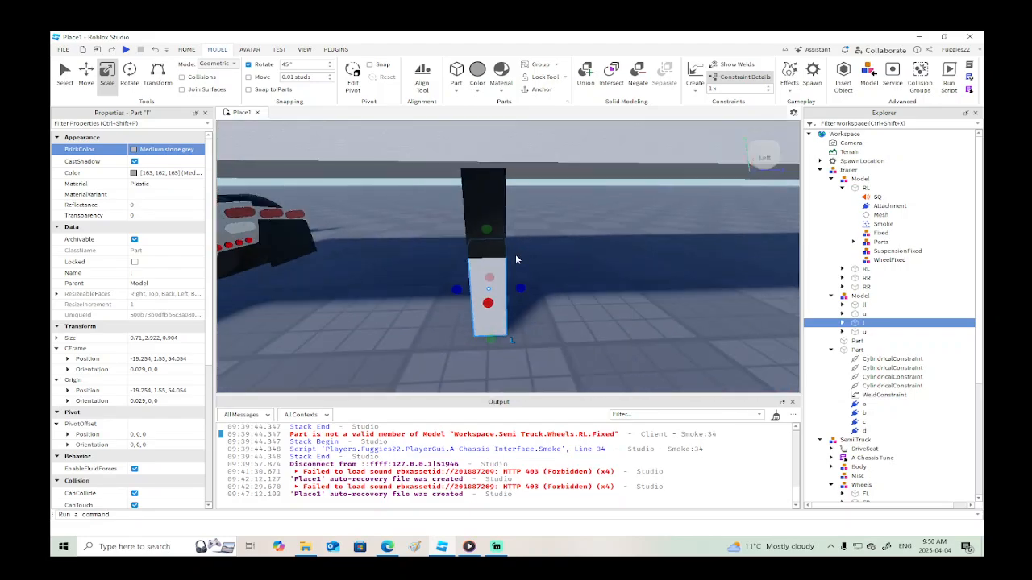
pyautogui.moveTo(456, 288); pyautogui.dragTo(463, 289)
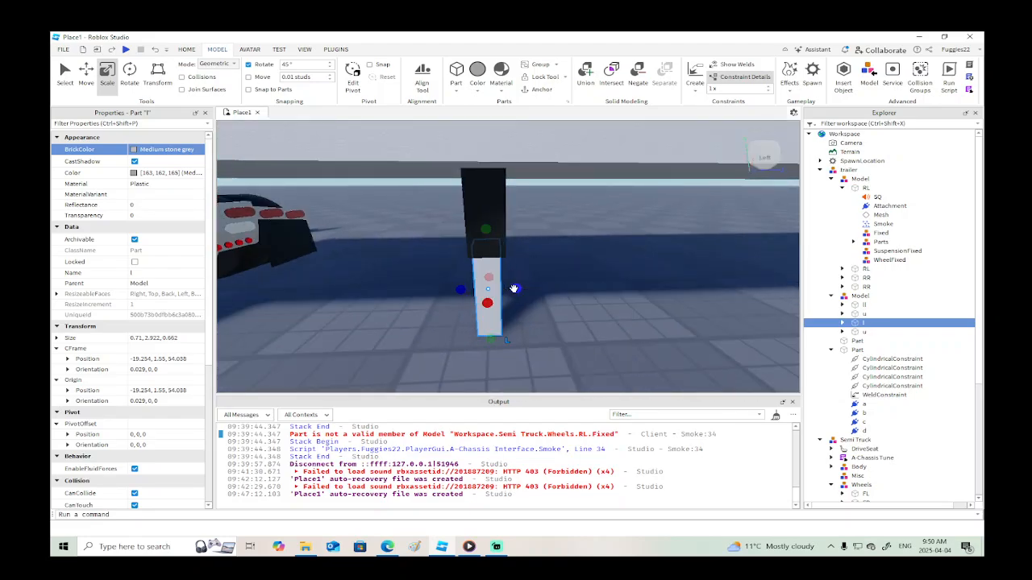
pyautogui.moveTo(518, 289); pyautogui.dragTo(520, 290, button='right')
# Scale the lower leg part "ll" narrower on all sides, to about 0.62 studs wide and 0.64 studs deep.
pyautogui.click(520, 249)
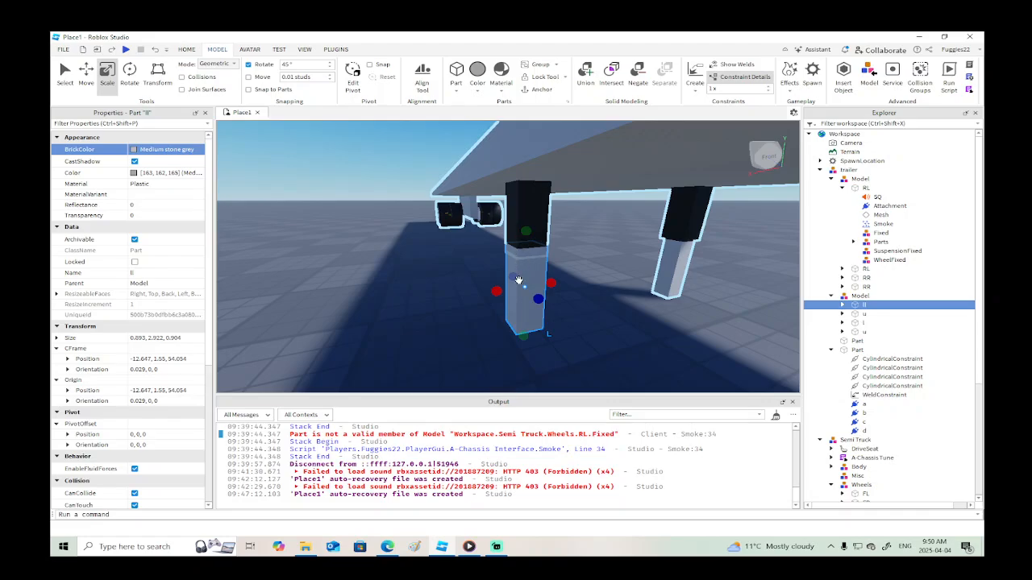
pyautogui.moveTo(497, 291); pyautogui.dragTo(503, 291)
pyautogui.moveTo(504, 291); pyautogui.dragTo(505, 291, button='right')
pyautogui.press('a')
pyautogui.moveTo(507, 289); pyautogui.dragTo(500, 286)
pyautogui.press('a')
pyautogui.moveTo(500, 286); pyautogui.dragTo(502, 287, button='right')
pyautogui.moveTo(548, 284); pyautogui.dragTo(554, 285)
pyautogui.press('a')
pyautogui.moveTo(555, 285); pyautogui.dragTo(516, 275, button='right')
pyautogui.moveTo(516, 275); pyautogui.dragTo(522, 275)
pyautogui.press('s')
pyautogui.moveTo(521, 275); pyautogui.dragTo(522, 276, button='right')
pyautogui.press('w')
# Shorten both black upper leg parts from their upper ends to about 2.72 studs high, so they stay beneath the deck surface.
pyautogui.scroll(-3, 522, 276)
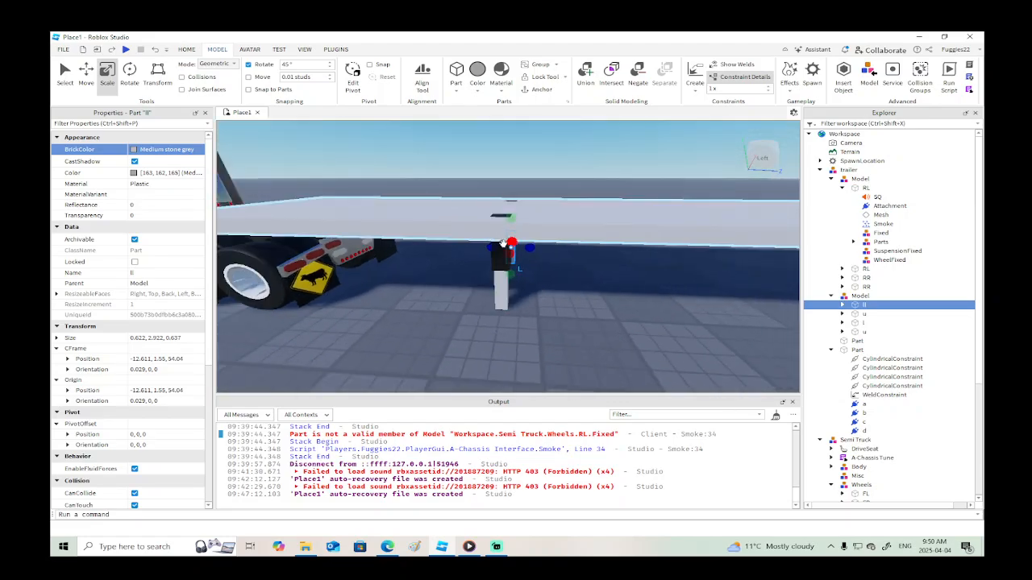
pyautogui.click(498, 259)
pyautogui.moveTo(501, 203); pyautogui.dragTo(501, 207)
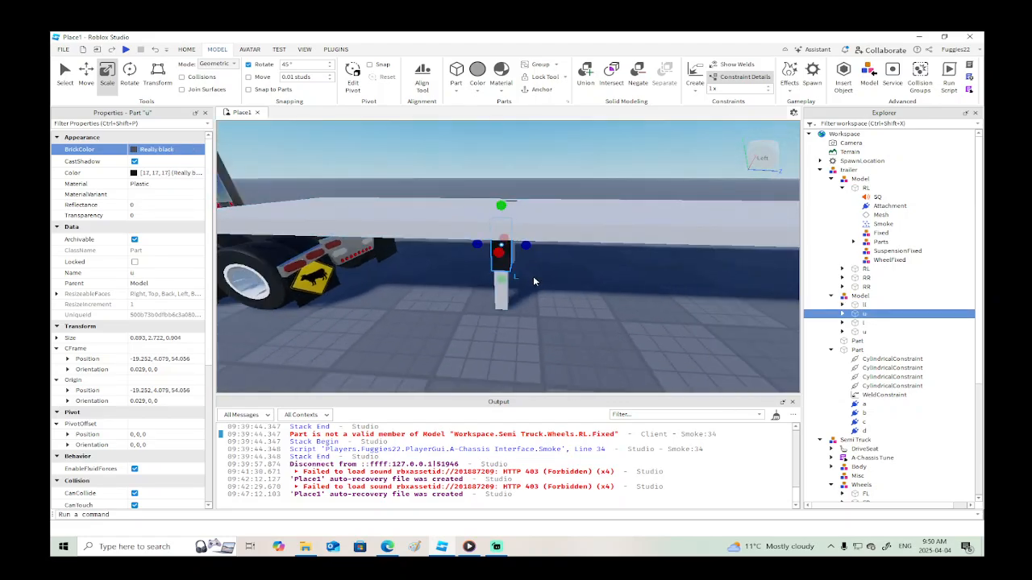
pyautogui.press('d')
pyautogui.moveTo(533, 281); pyautogui.dragTo(533, 281, button='right')
pyautogui.click(645, 251)
pyautogui.moveTo(645, 182); pyautogui.dragTo(645, 192)
pyautogui.moveTo(646, 192); pyautogui.dragTo(645, 192, button='right')
pyautogui.press('d')
pyautogui.scroll(-5, 646, 192)
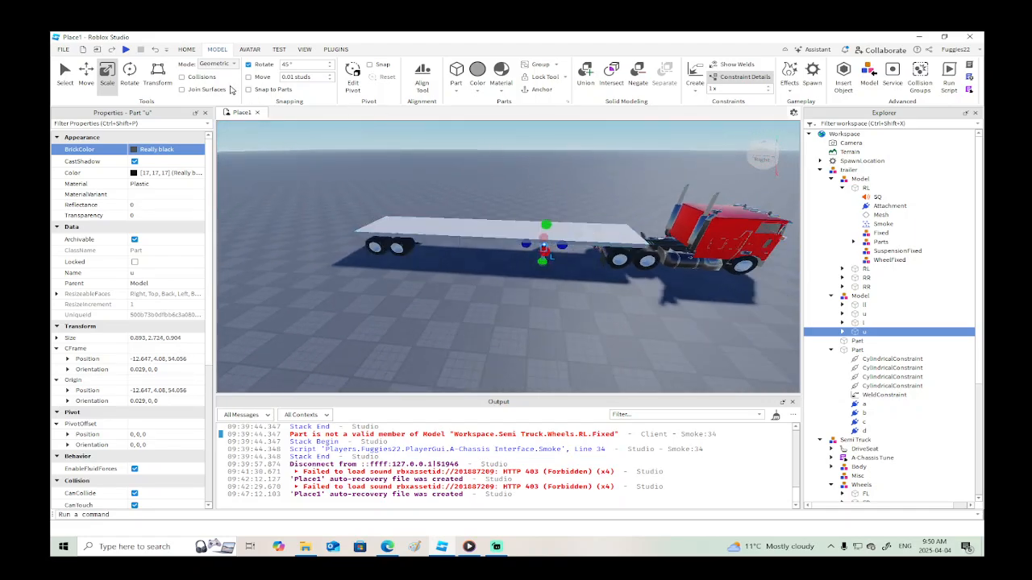
# Run a playtest, walk the character around and under the trailer to check its legs and wheels, and stop the test.
pyautogui.moveTo(425, 218); pyautogui.dragTo(425, 218, button='right')
pyautogui.press('a')
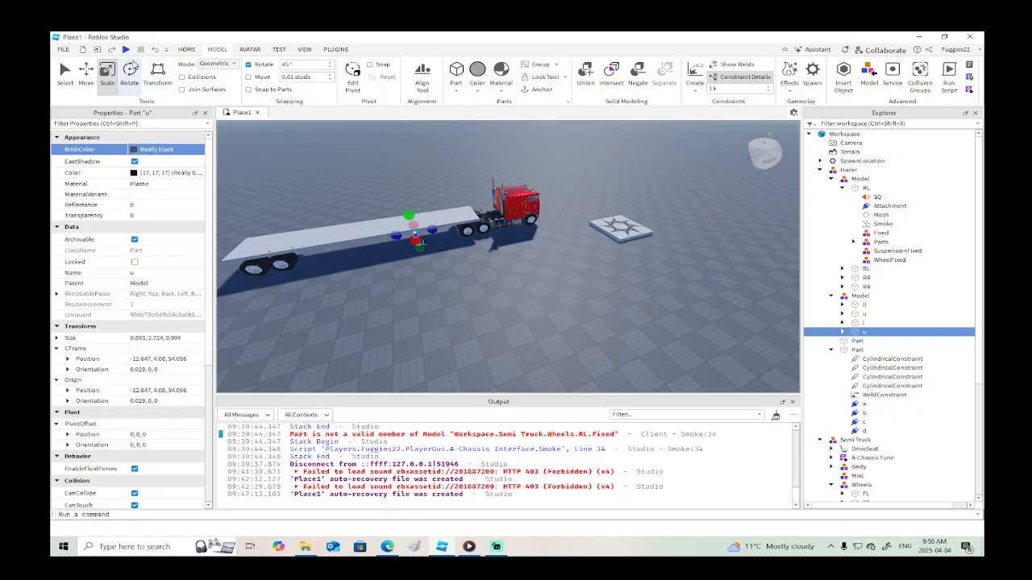
pyautogui.click(129, 52)
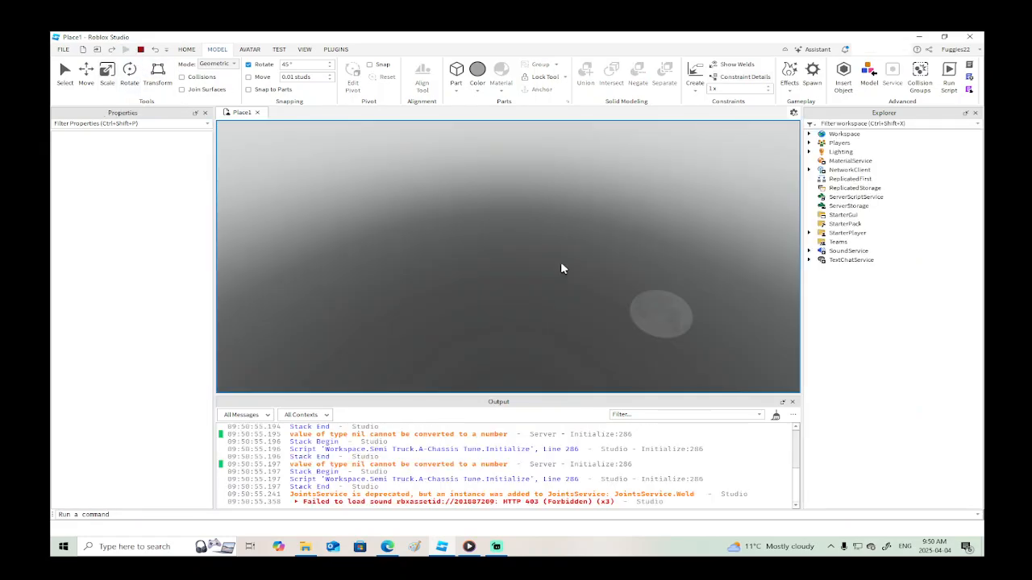
pyautogui.moveTo(612, 287); pyautogui.dragTo(612, 288, button='right')
pyautogui.press('w')
pyautogui.press('a')
pyautogui.press('w')
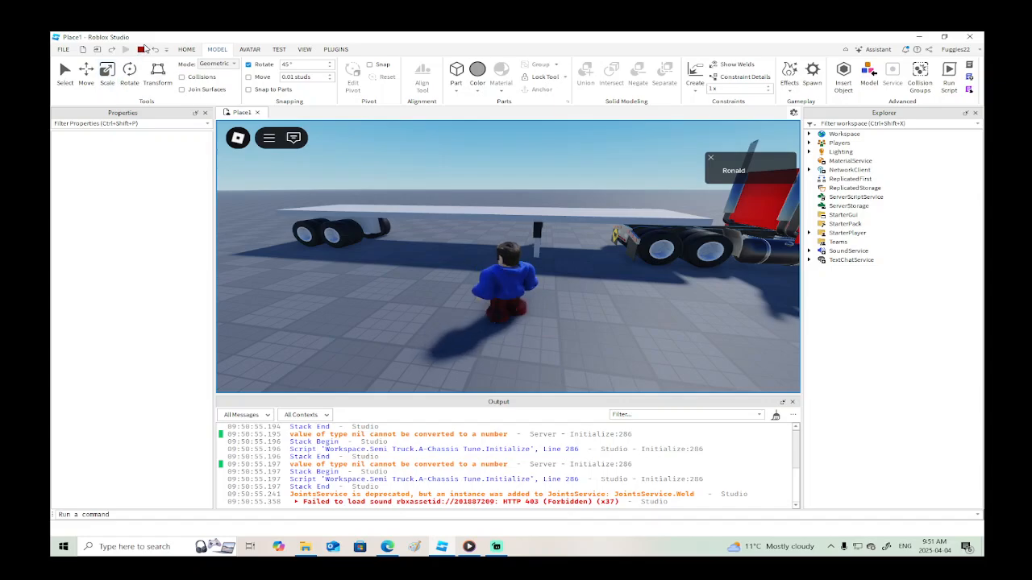
pyautogui.moveTo(602, 342); pyautogui.dragTo(592, 340, button='right')
pyautogui.press('w')
pyautogui.press('space')
pyautogui.press('s')
pyautogui.press('w')
pyautogui.press('d')
pyautogui.press('w')
pyautogui.press('w')
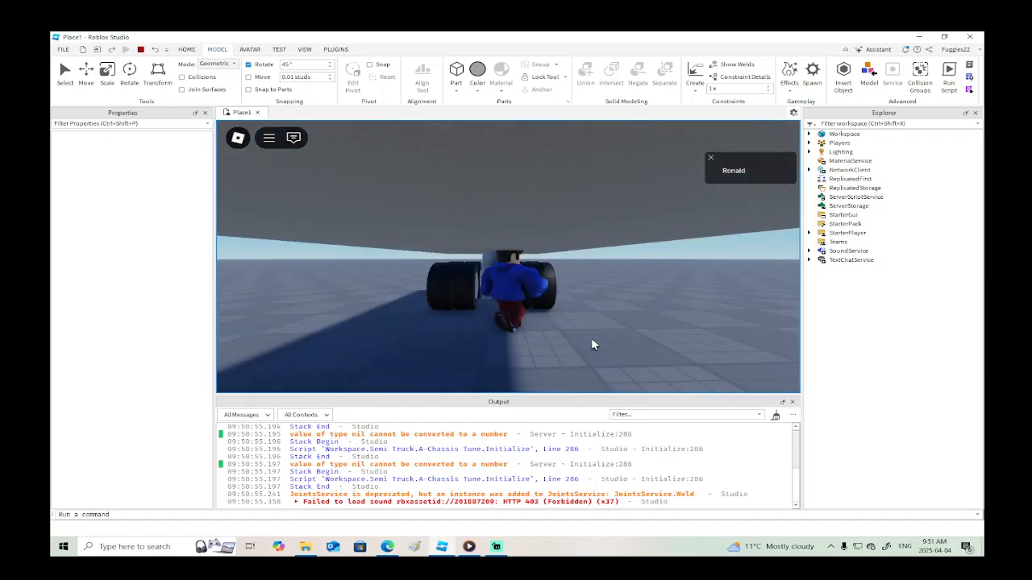
pyautogui.press('d')
pyautogui.press('s')
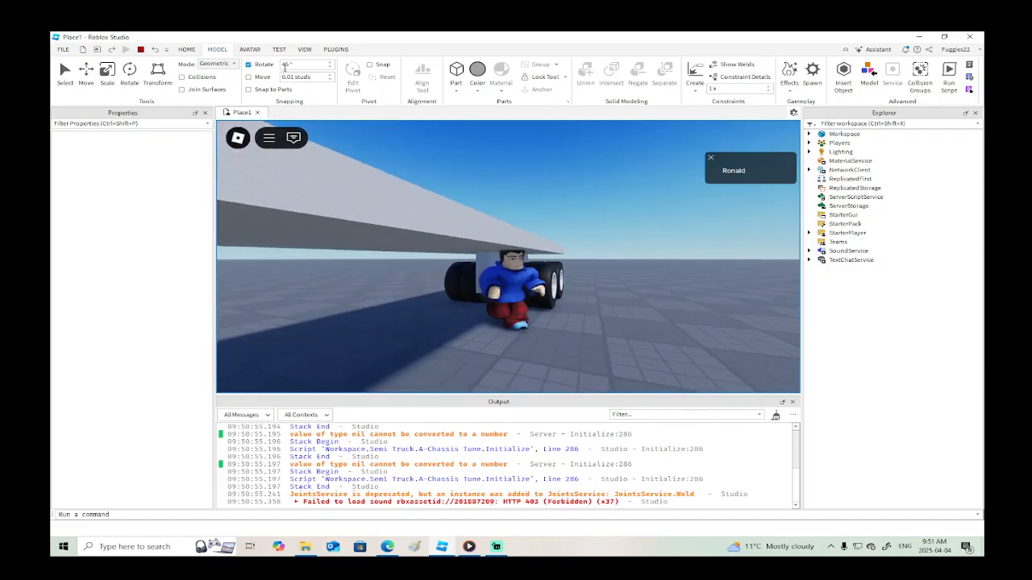
pyautogui.click(140, 49)
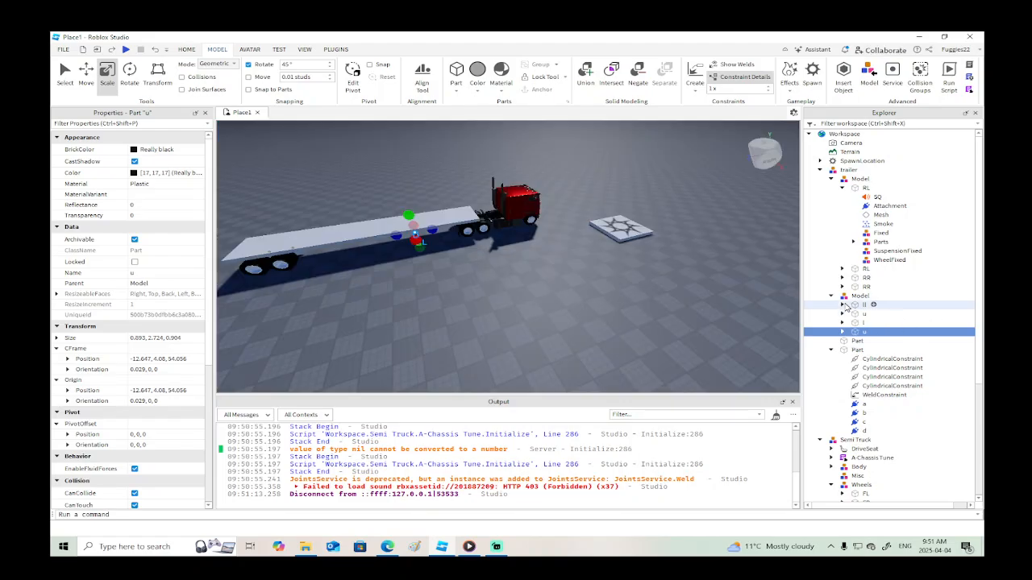
# Collapse the expanded trailer branches, select the four RL and RR wheel parts in the trailer's wheel model, and unanchor them.
pyautogui.click(832, 296)
pyautogui.click(832, 313)
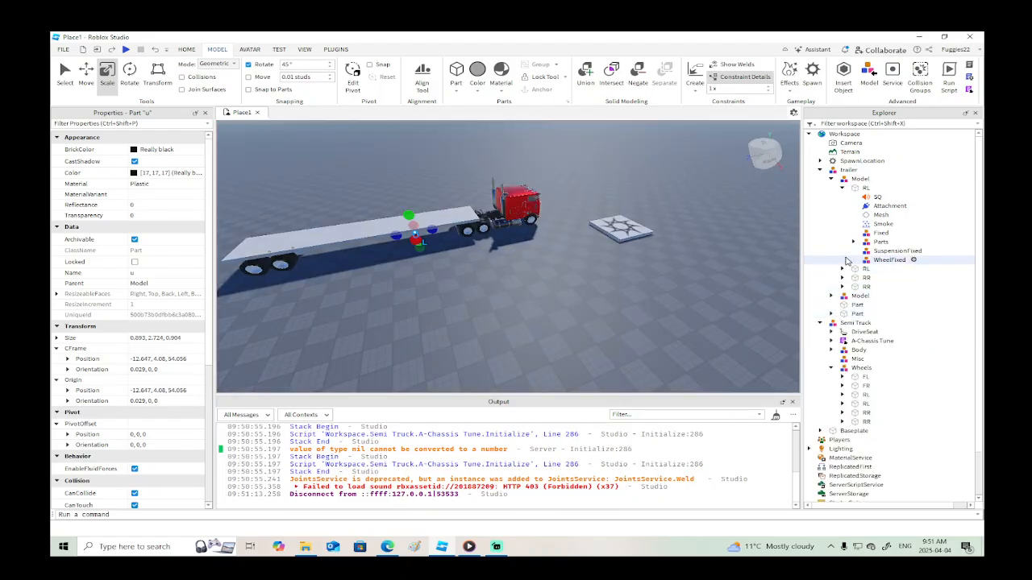
pyautogui.click(842, 188)
pyautogui.click(863, 187)
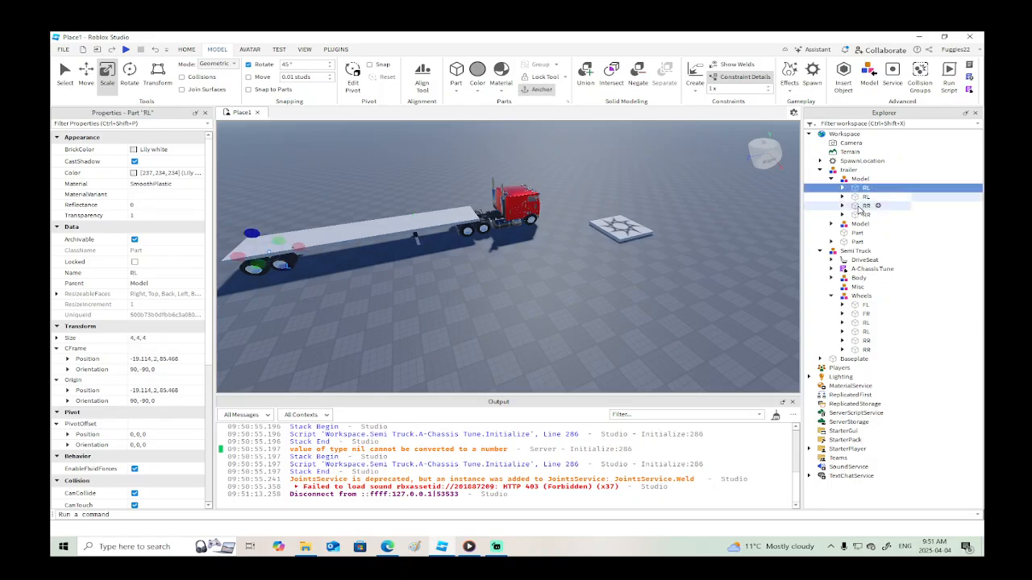
pyautogui.keyDown('shift'); pyautogui.click(859, 216); pyautogui.keyUp('shift')
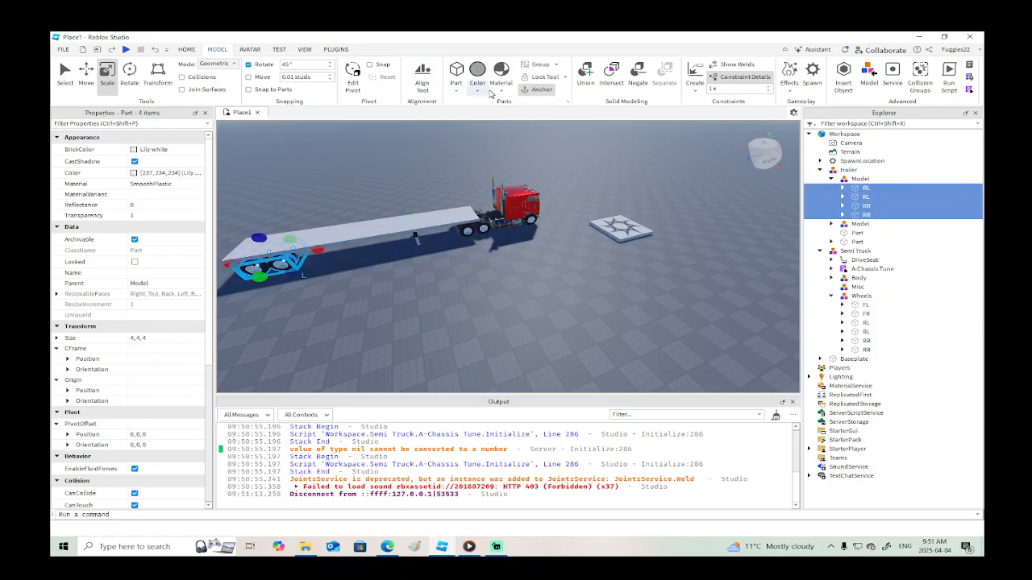
# Playtest again, walk the character under the deck against the rear wheels to test whether the trailer rolls, and stop the test.
pyautogui.click(126, 49)
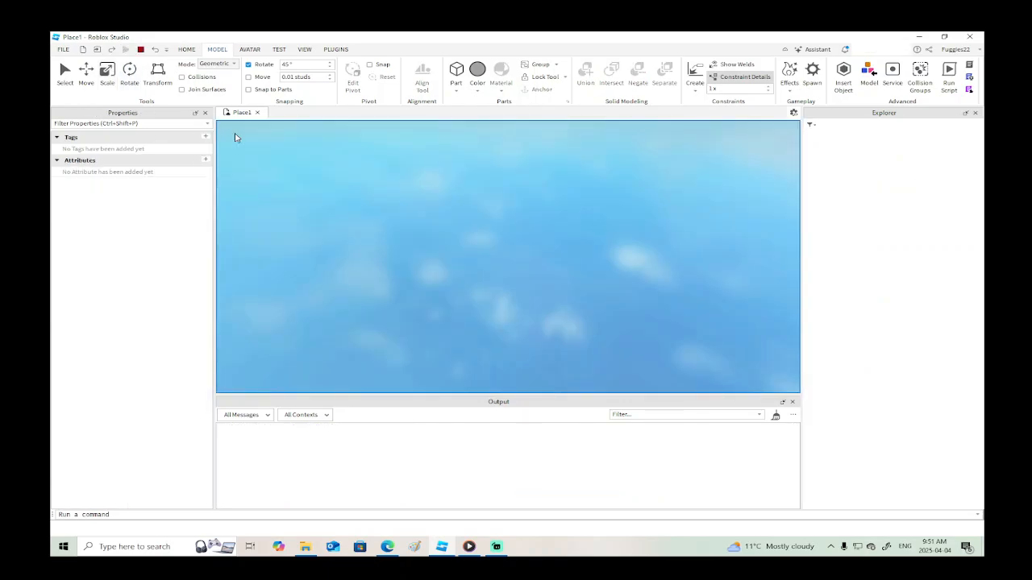
pyautogui.moveTo(625, 250); pyautogui.dragTo(626, 250, button='right')
pyautogui.press('w')
pyautogui.press('a')
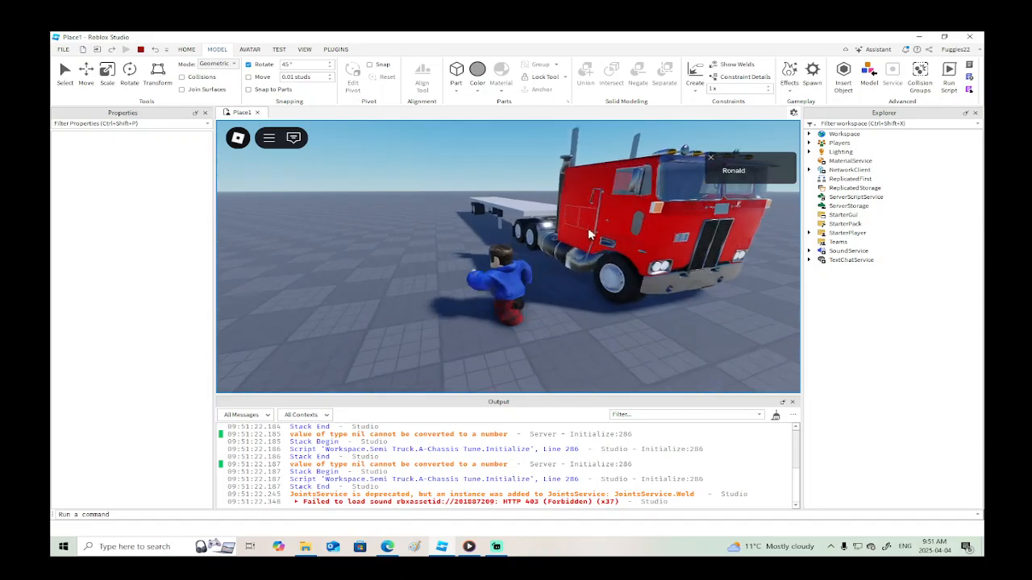
pyautogui.press('w')
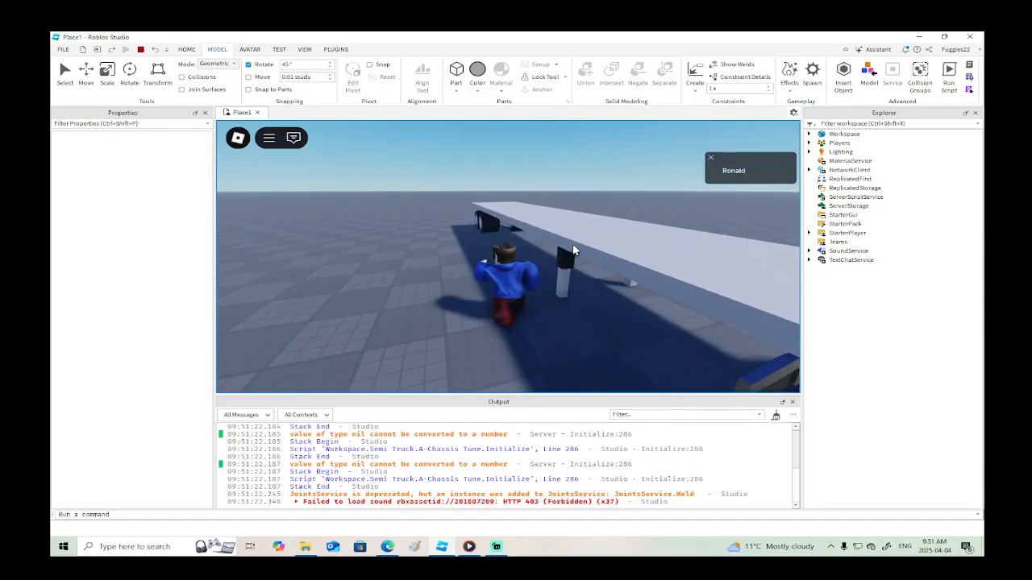
pyautogui.moveTo(573, 245); pyautogui.dragTo(573, 246, button='right')
pyautogui.press('w')
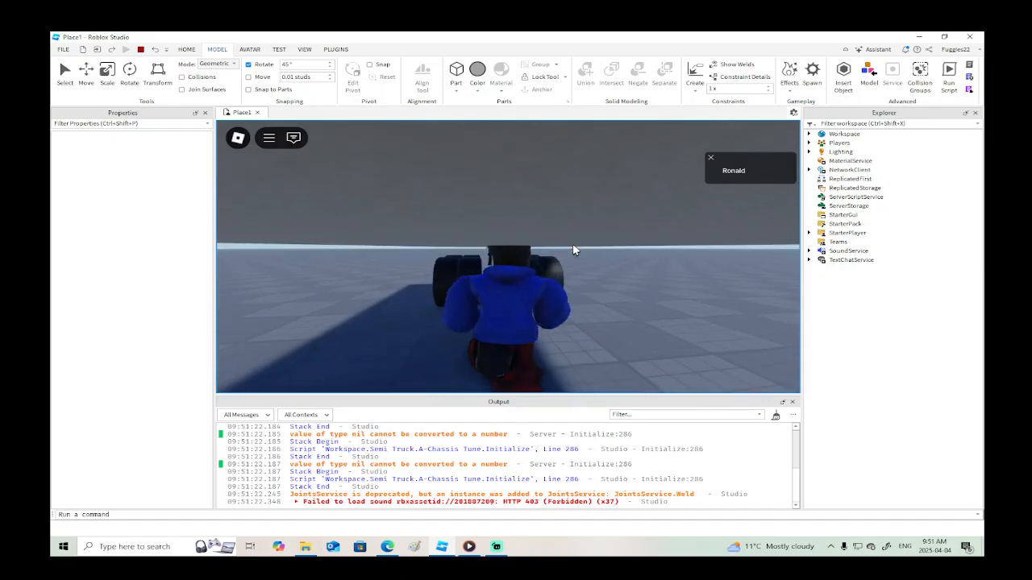
pyautogui.press('w')
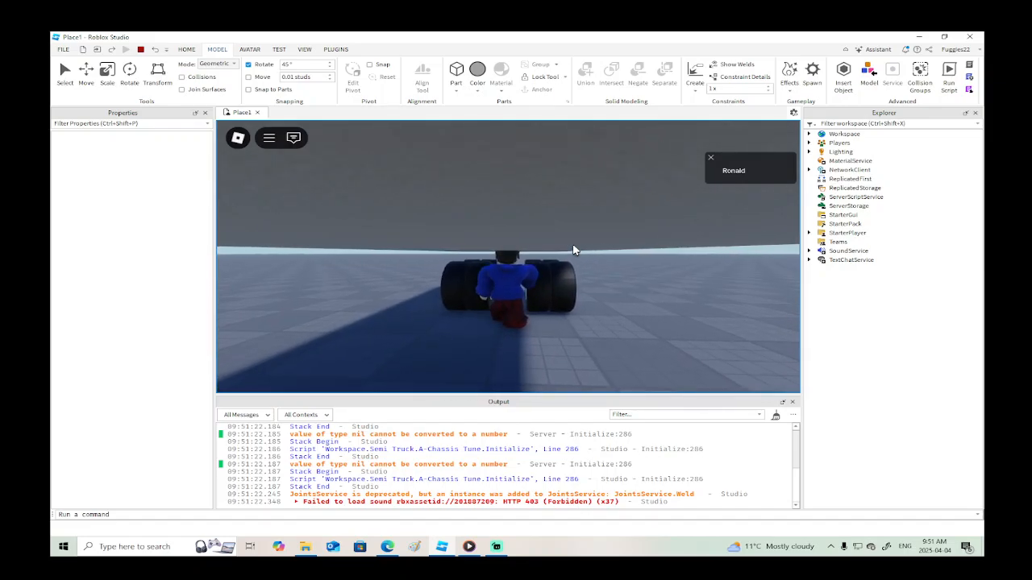
pyautogui.press('w')
pyautogui.moveTo(573, 246); pyautogui.dragTo(573, 250, button='right')
pyautogui.press('s')
pyautogui.press('s')
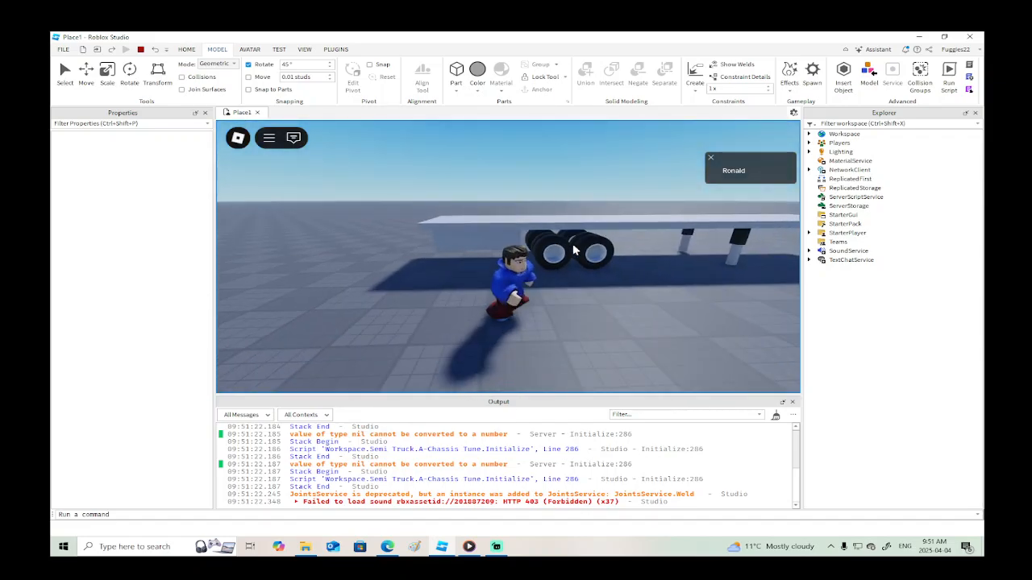
pyautogui.press('d')
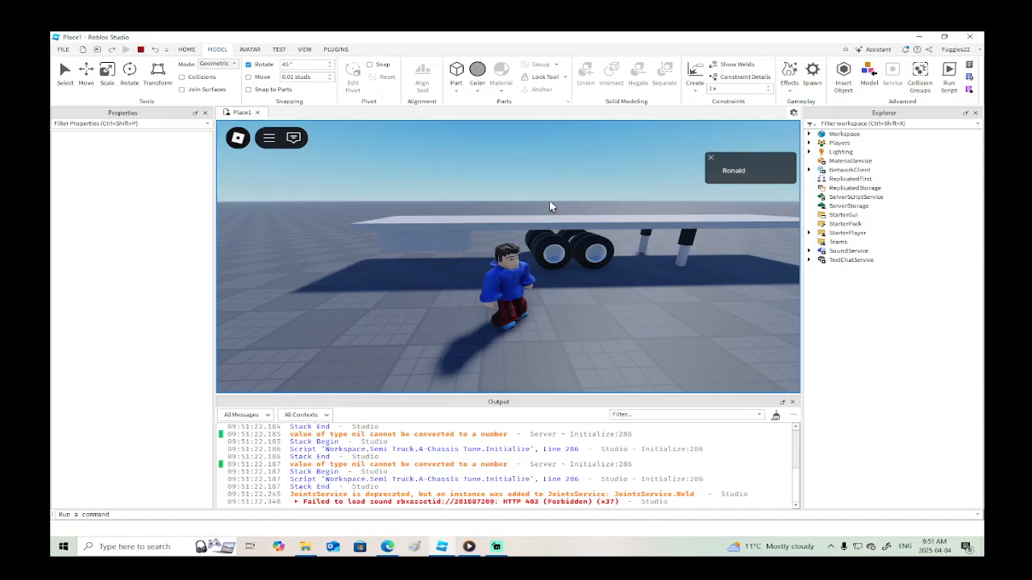
pyautogui.moveTo(550, 202); pyautogui.dragTo(550, 201, button='right')
pyautogui.press('s')
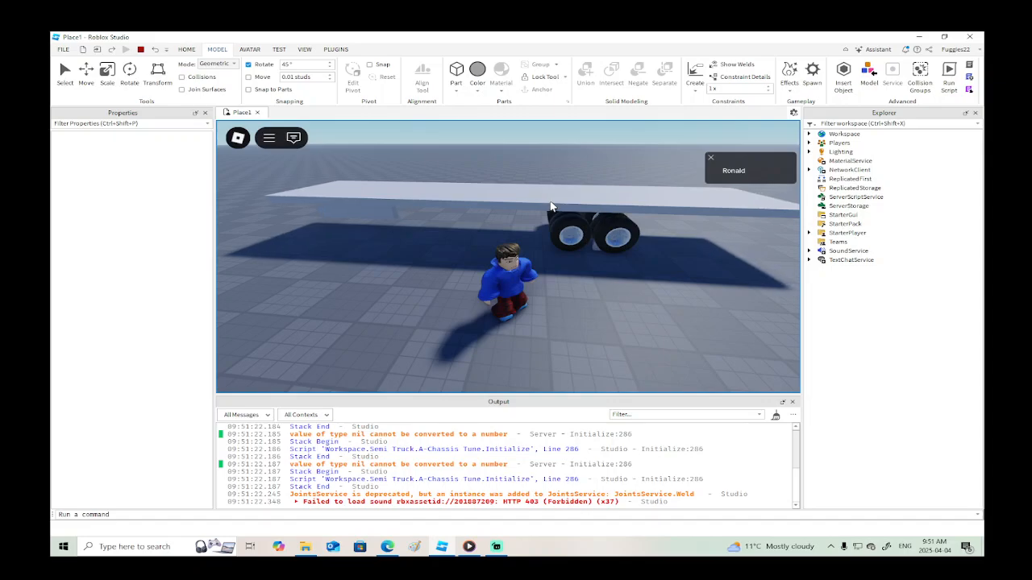
pyautogui.click(140, 49)
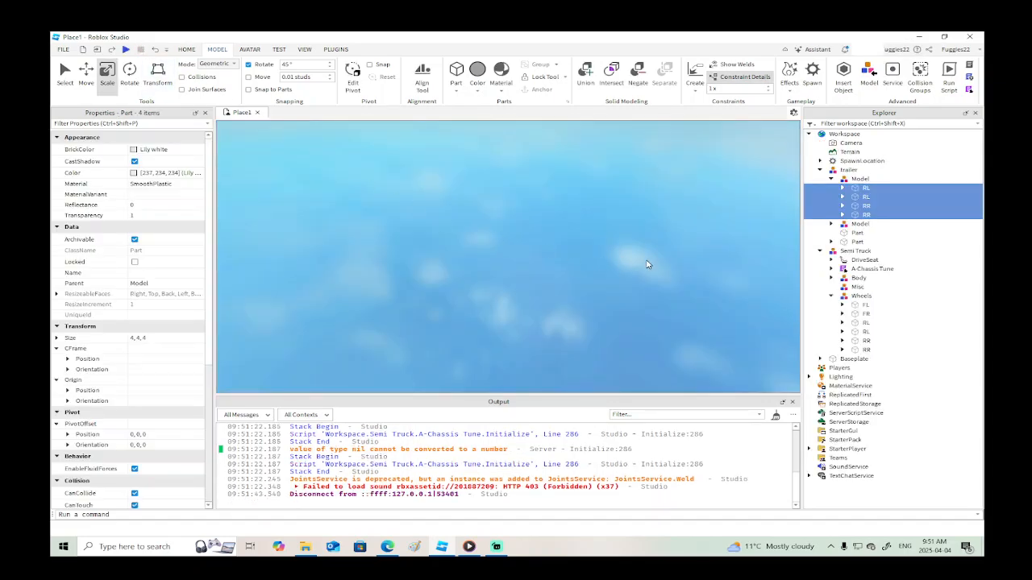
# Focus the view on the four trailer wheels to examine how they sit beside the beam, and clear the selection.
pyautogui.moveTo(686, 286); pyautogui.dragTo(621, 293, button='right')
pyautogui.press('f')
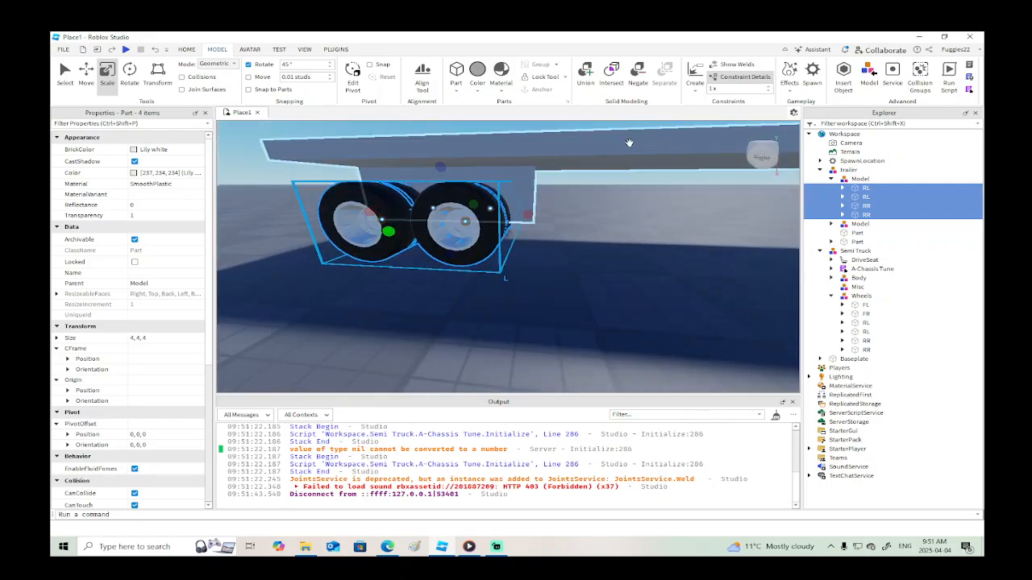
pyautogui.click(578, 215)
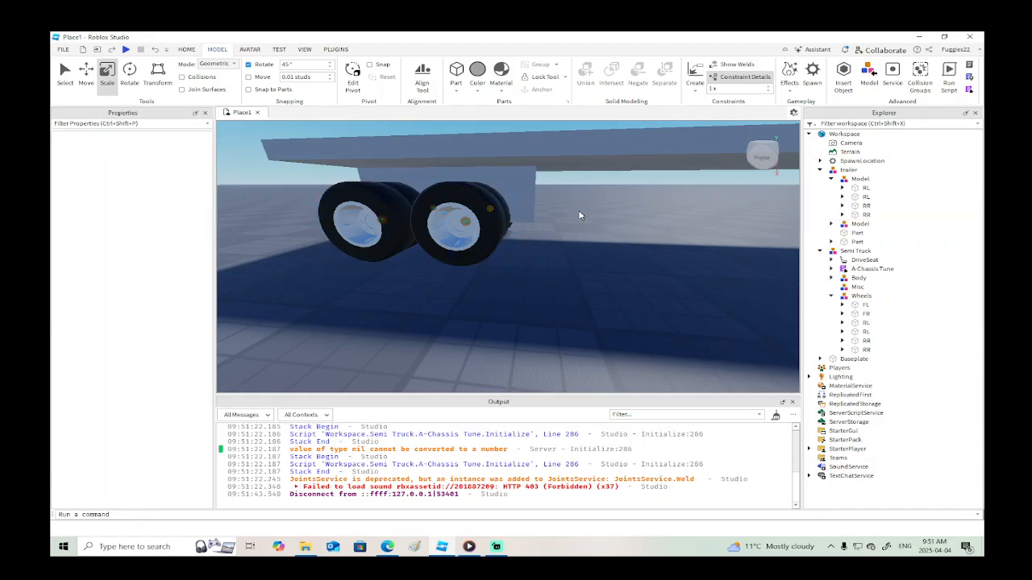
# Raise the whole trailer model by about 0.58 studs.
pyautogui.scroll(-5, 578, 216)
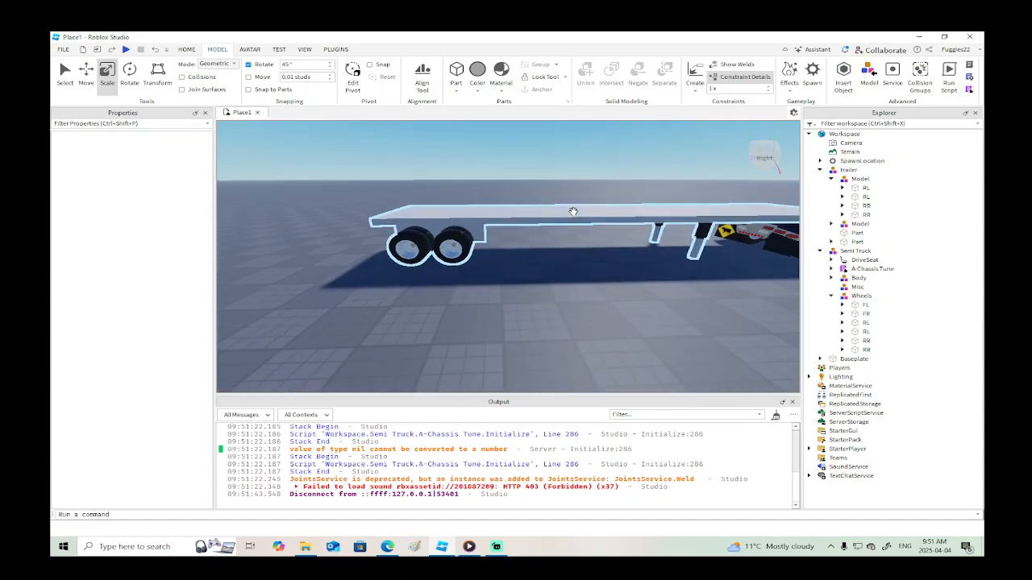
pyautogui.click(572, 212)
pyautogui.click(85, 71)
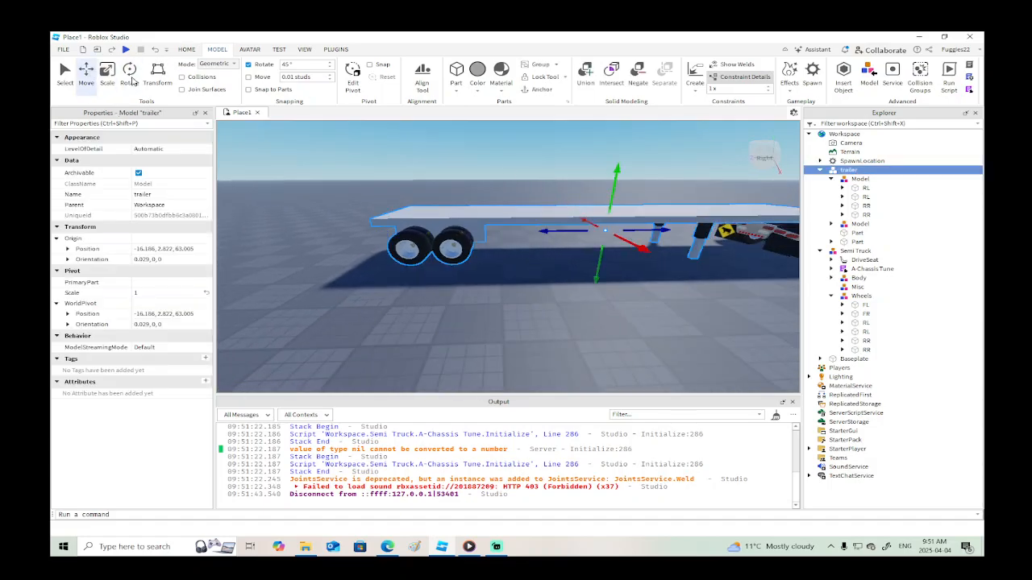
pyautogui.moveTo(612, 182); pyautogui.dragTo(614, 180)
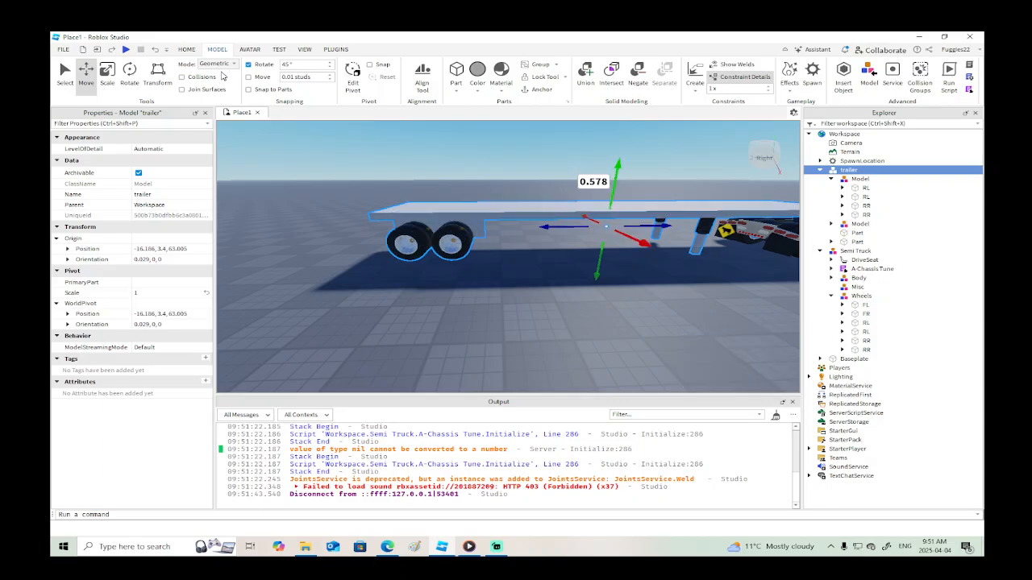
# Playtest with the raised trailer, walk the character around its rear end to check the wheels, and stop the test.
pyautogui.click(128, 50)
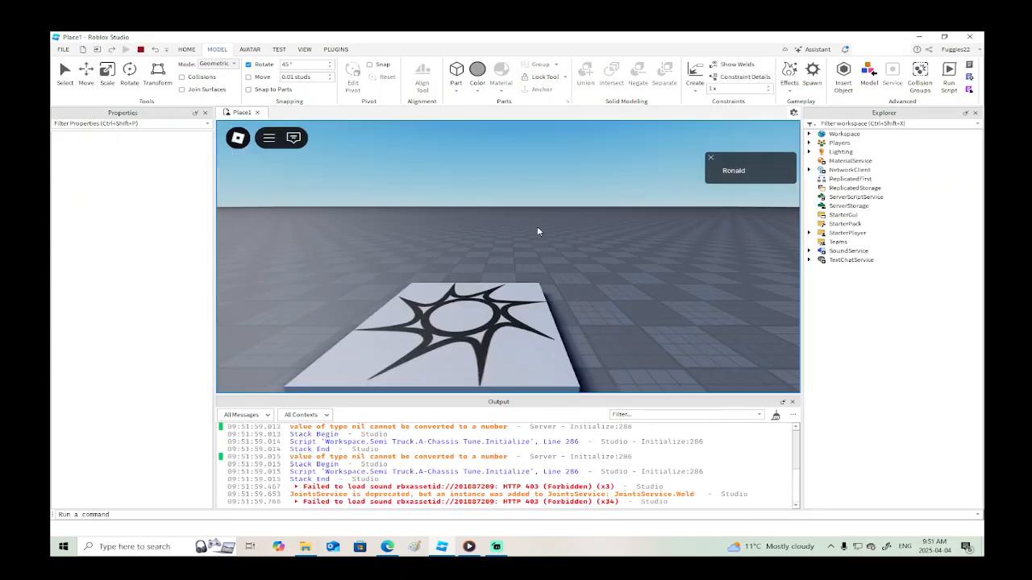
pyautogui.moveTo(542, 232); pyautogui.dragTo(542, 232, button='right')
pyautogui.press('w')
pyautogui.press('w')
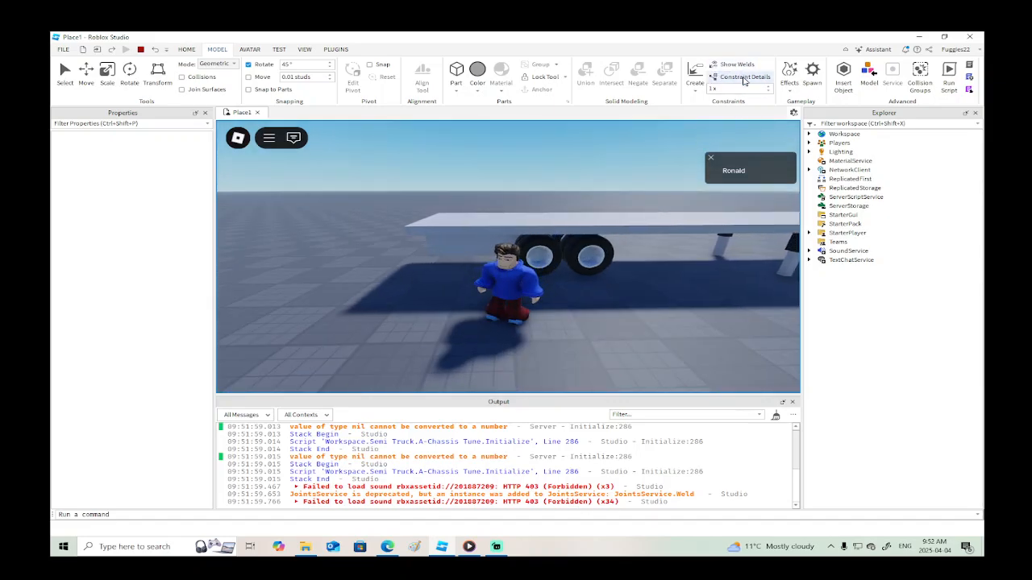
pyautogui.scroll(4, 623, 305)
pyautogui.moveTo(623, 305); pyautogui.dragTo(623, 305, button='right')
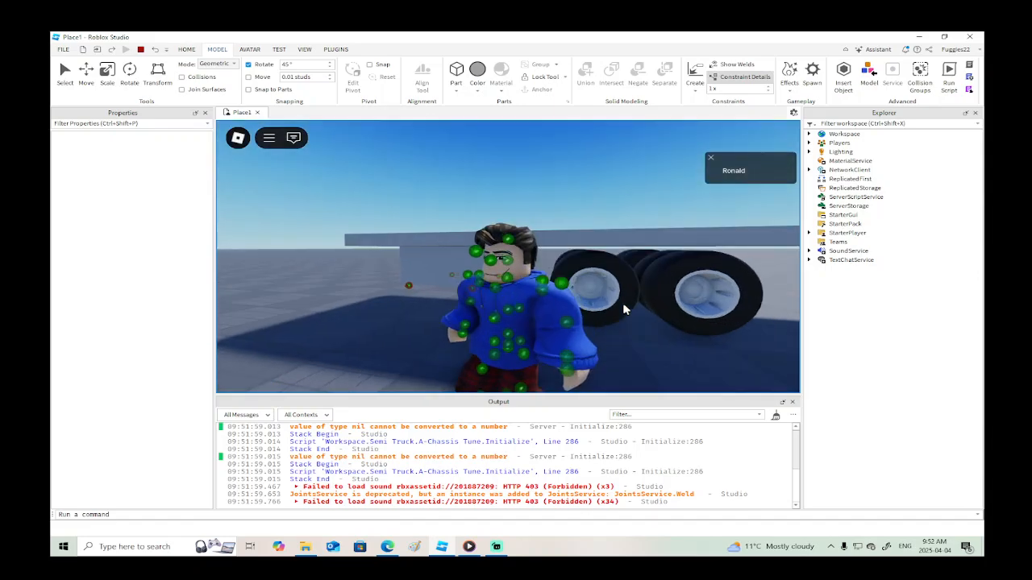
pyautogui.scroll(-5, 623, 306)
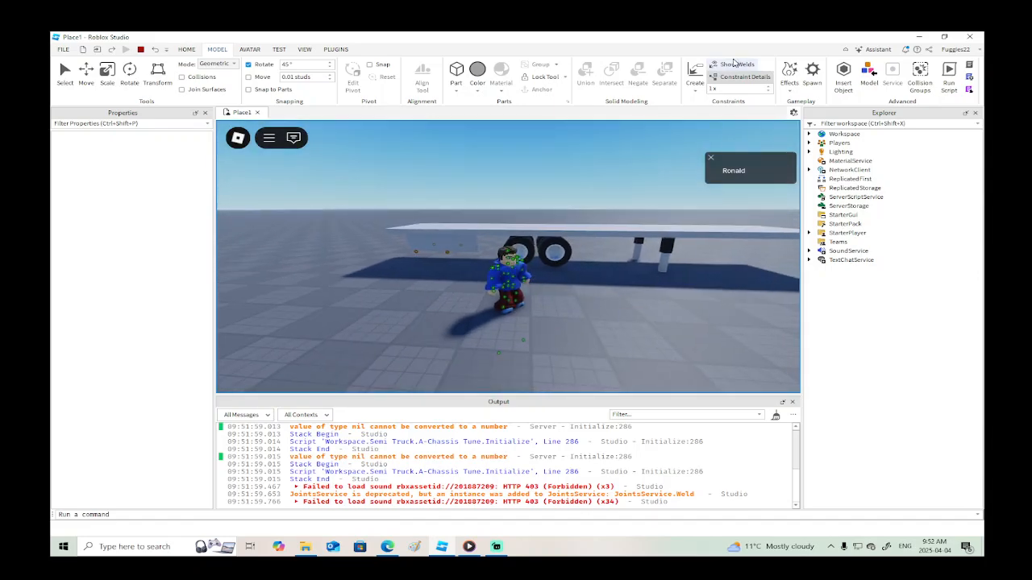
pyautogui.moveTo(634, 302); pyautogui.dragTo(632, 303, button='right')
pyautogui.press('a')
pyautogui.press('d')
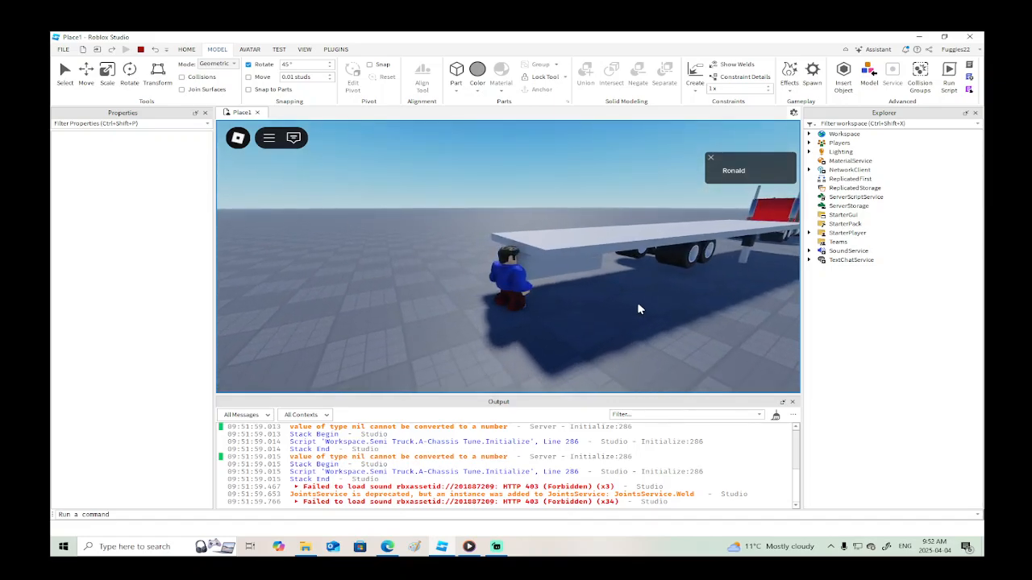
pyautogui.press('s')
pyautogui.click(140, 49)
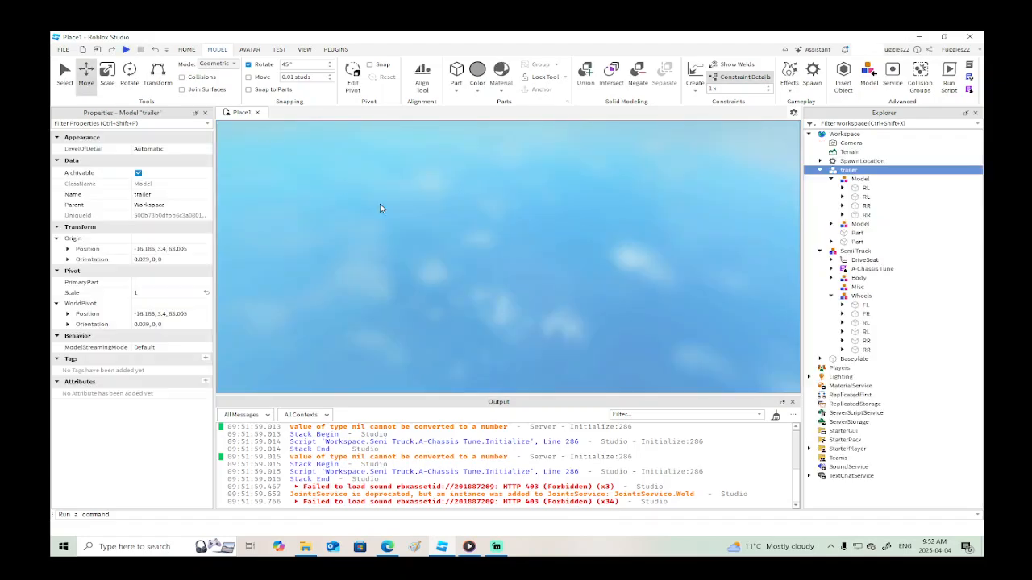
# Reparent the Attachment of the trailer's first RL wheel to the first Tire mesh inside that wheel's Parts model.
pyautogui.click(859, 190)
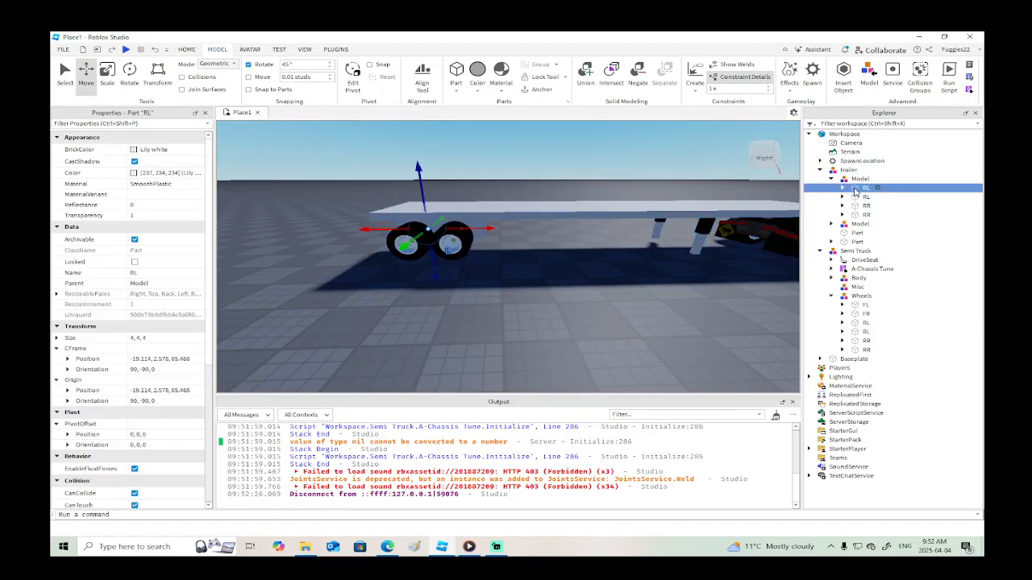
pyautogui.press('w')
pyautogui.moveTo(556, 291); pyautogui.dragTo(556, 287, button='right')
pyautogui.press('a')
pyautogui.press('s')
pyautogui.press('d')
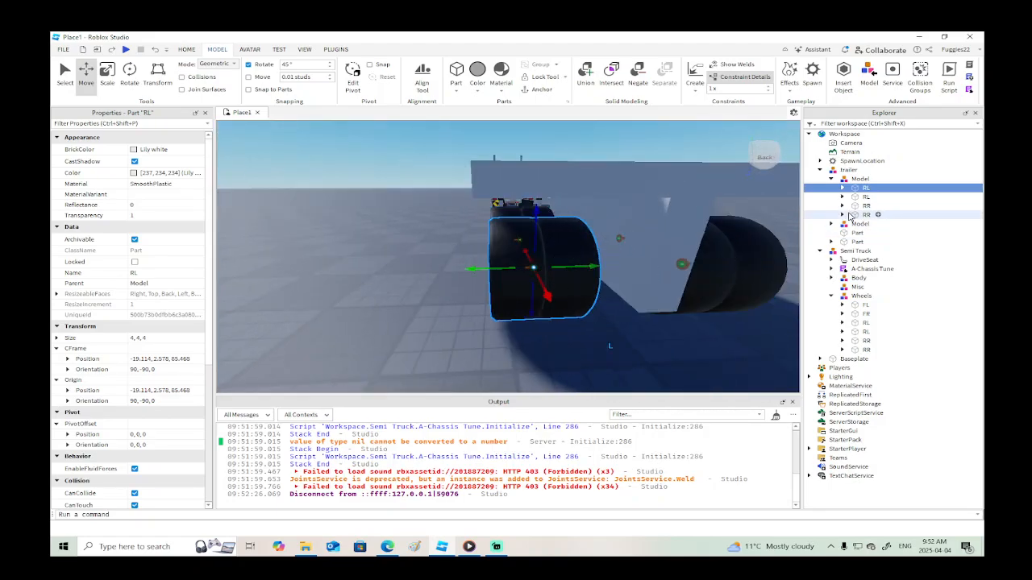
pyautogui.click(841, 188)
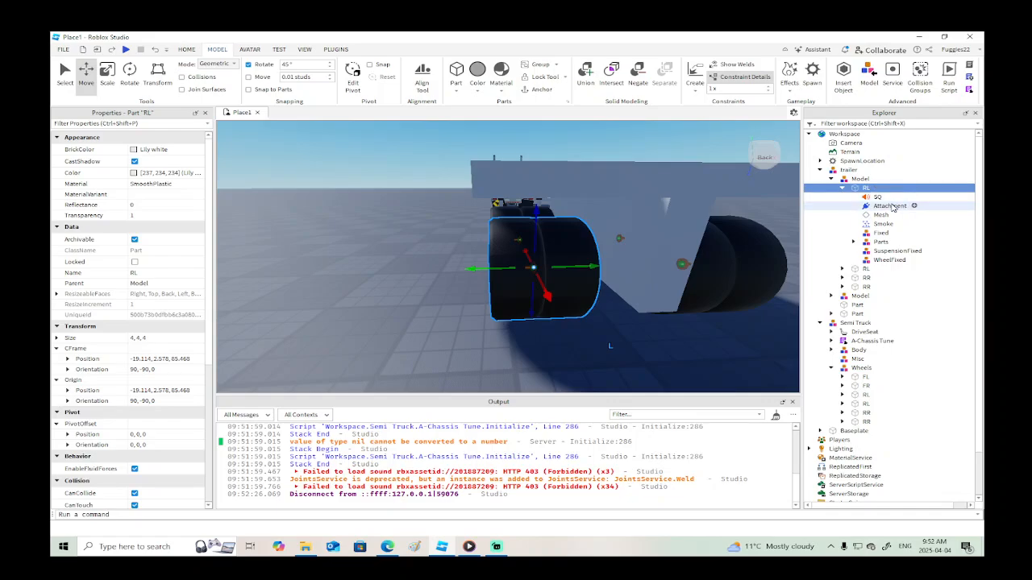
pyautogui.click(853, 242)
pyautogui.click(888, 259)
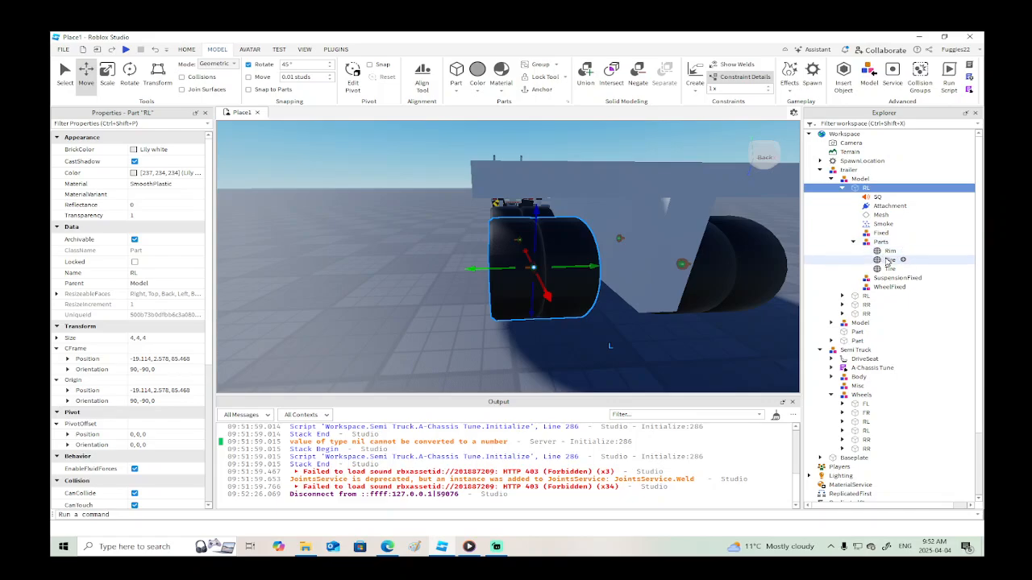
pyautogui.click(878, 207)
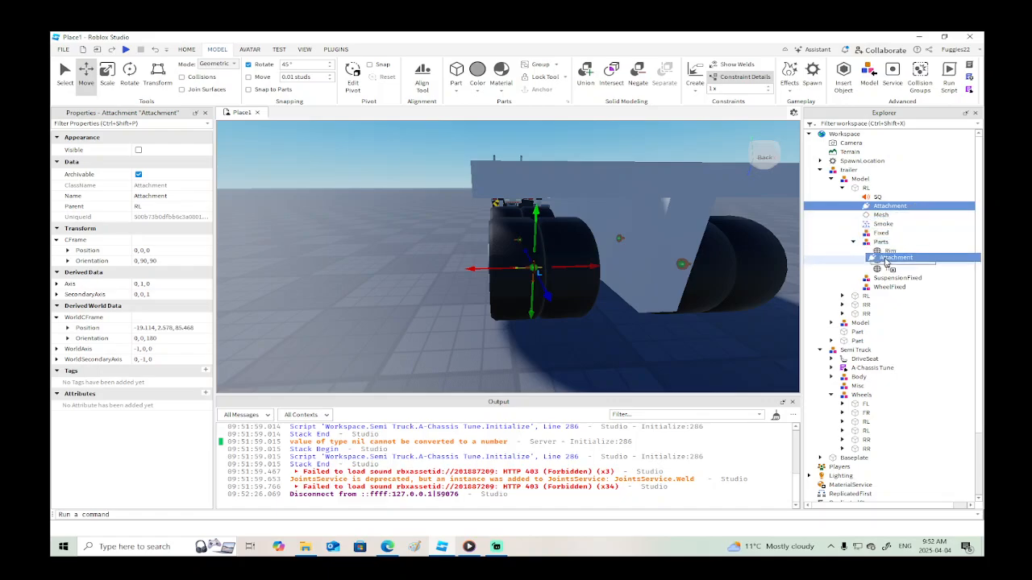
pyautogui.moveTo(885, 262); pyautogui.dragTo(886, 263)
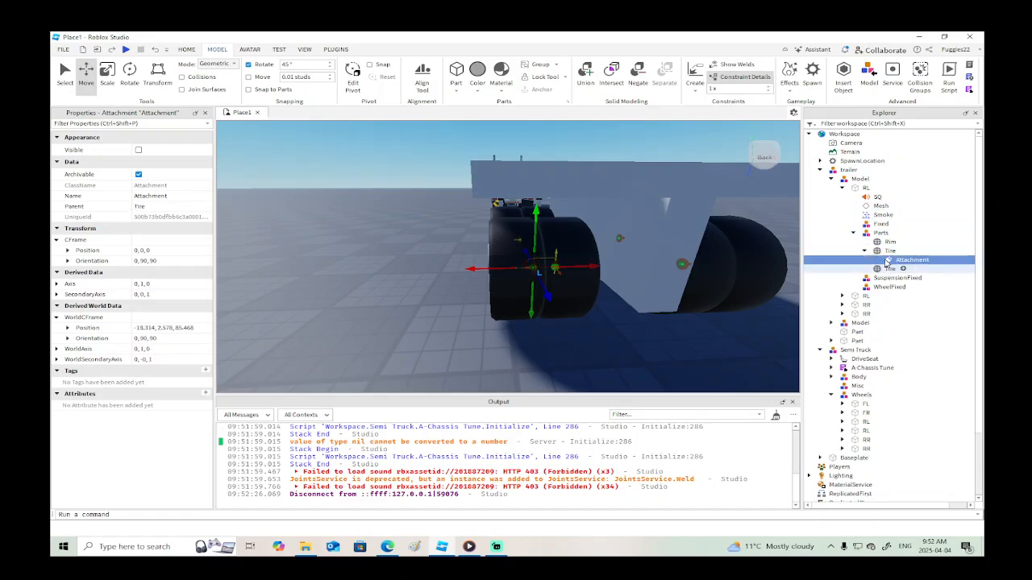
# Rotate the tire's attachment to orientation -90, -180, 0 and set beam attachment d's world position to -18.314, 2.578, 85.468.
pyautogui.press('f')
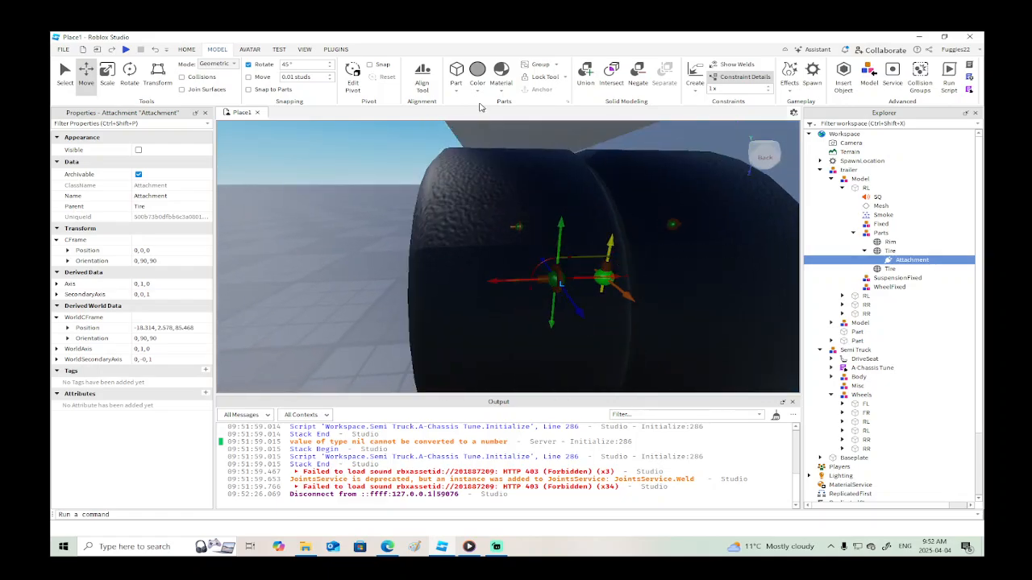
pyautogui.click(131, 71)
pyautogui.moveTo(634, 237); pyautogui.dragTo(543, 276)
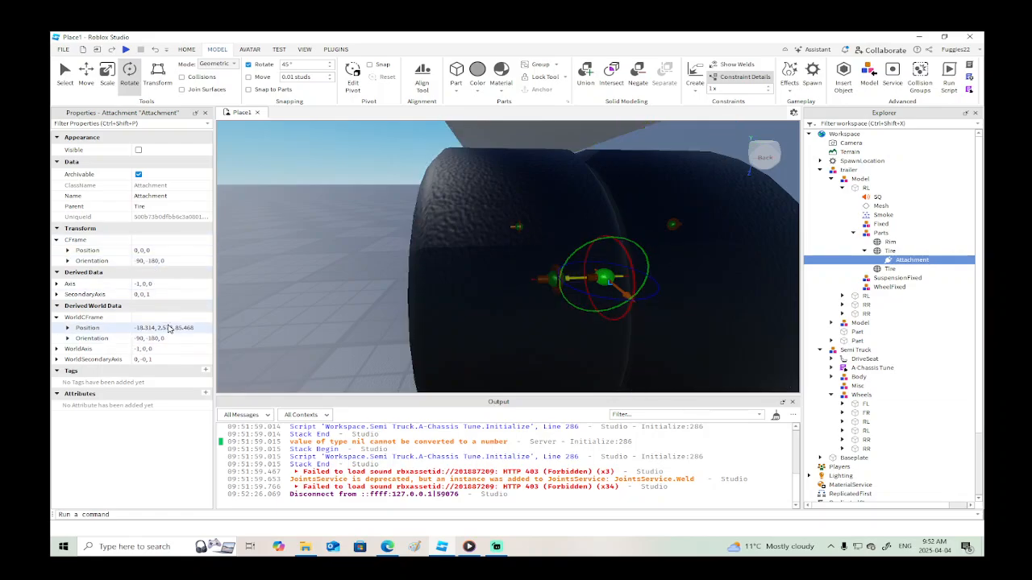
pyautogui.click(556, 280)
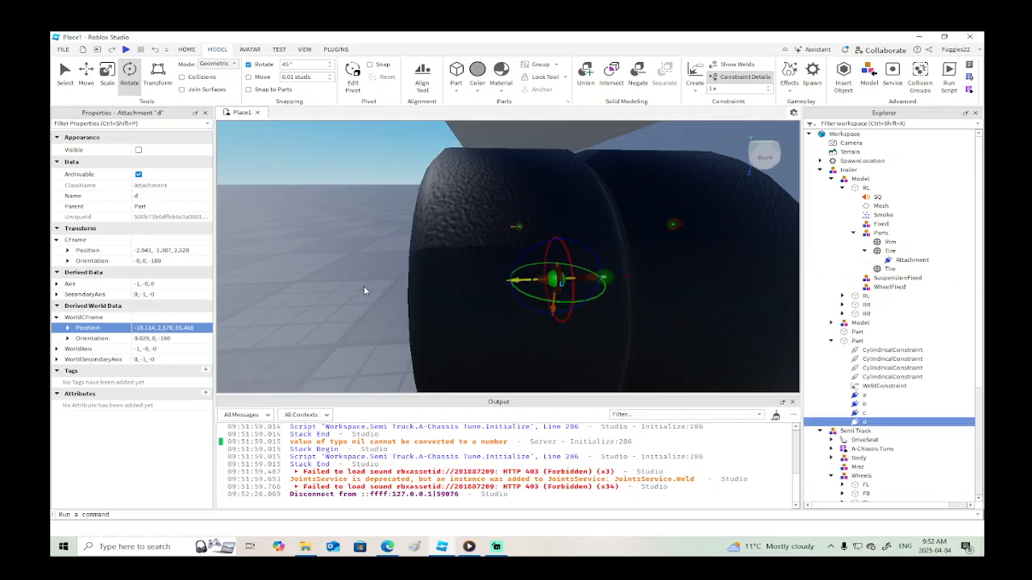
pyautogui.press('Return')
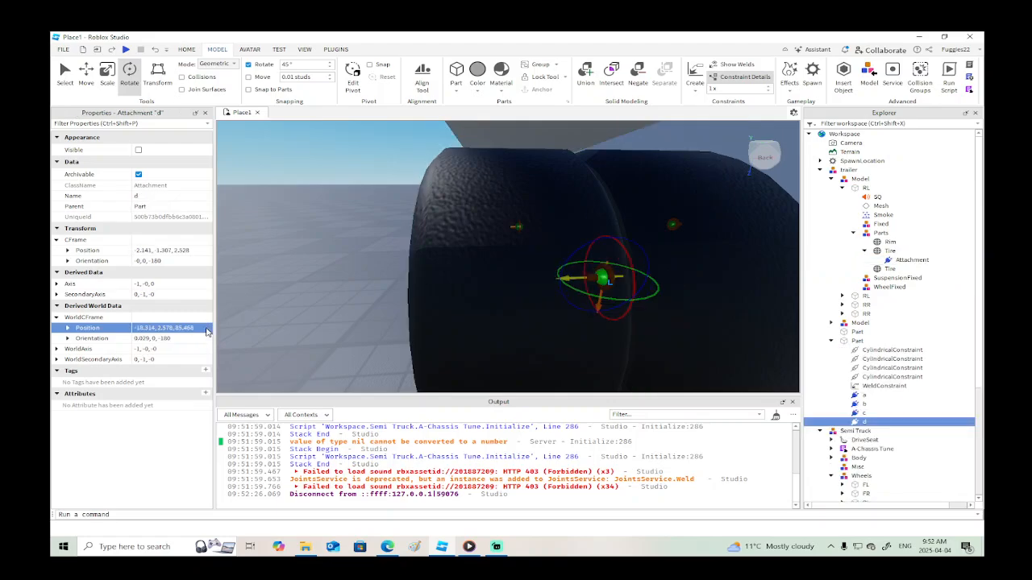
# Run a playtest, walk the character under the deck against the wheels and out beside the trailer, and stop the test.
pyautogui.click(126, 49)
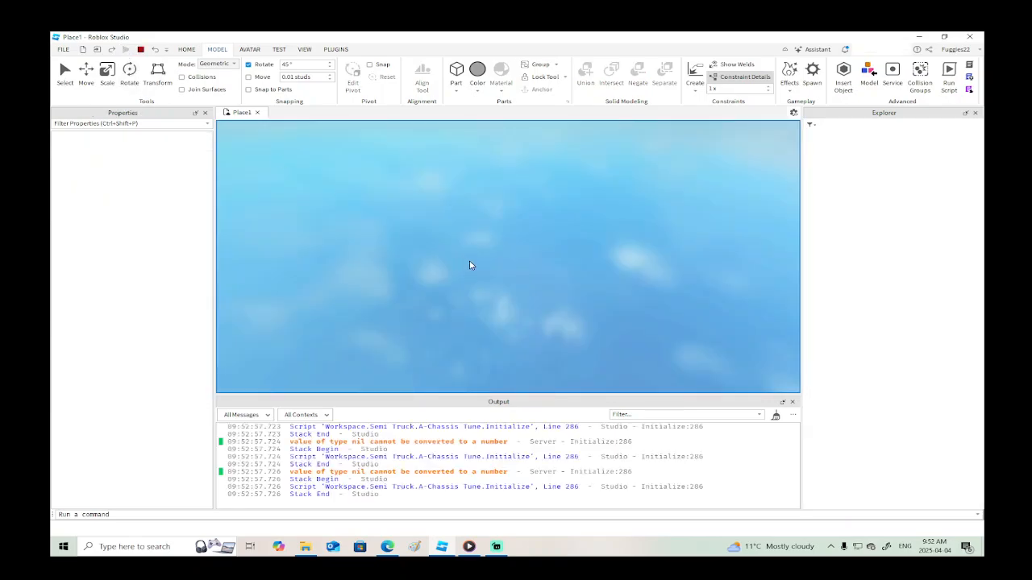
pyautogui.press('w')
pyautogui.moveTo(479, 270); pyautogui.dragTo(479, 270, button='right')
pyautogui.press('w')
pyautogui.press('w')
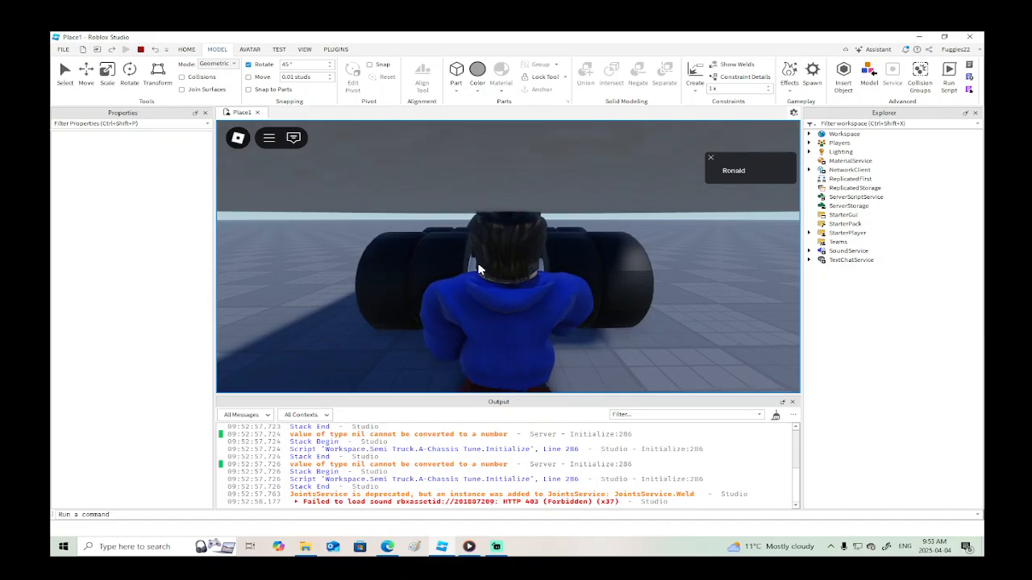
pyautogui.moveTo(479, 270); pyautogui.dragTo(478, 270, button='right')
pyautogui.press('s')
pyautogui.press('s')
pyautogui.press('a')
pyautogui.press('w')
pyautogui.press('a')
pyautogui.press('s')
pyautogui.press('d')
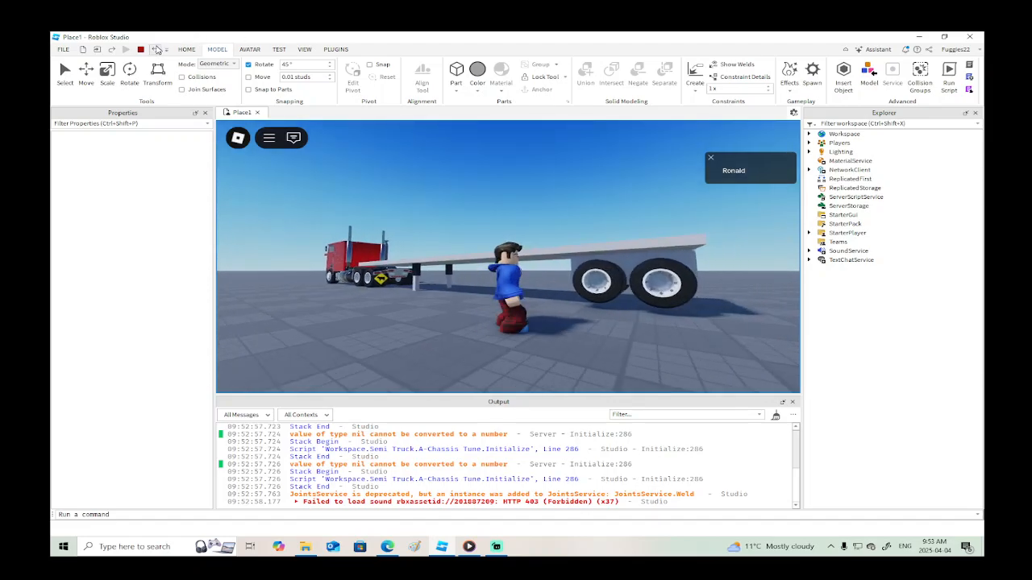
pyautogui.click(140, 50)
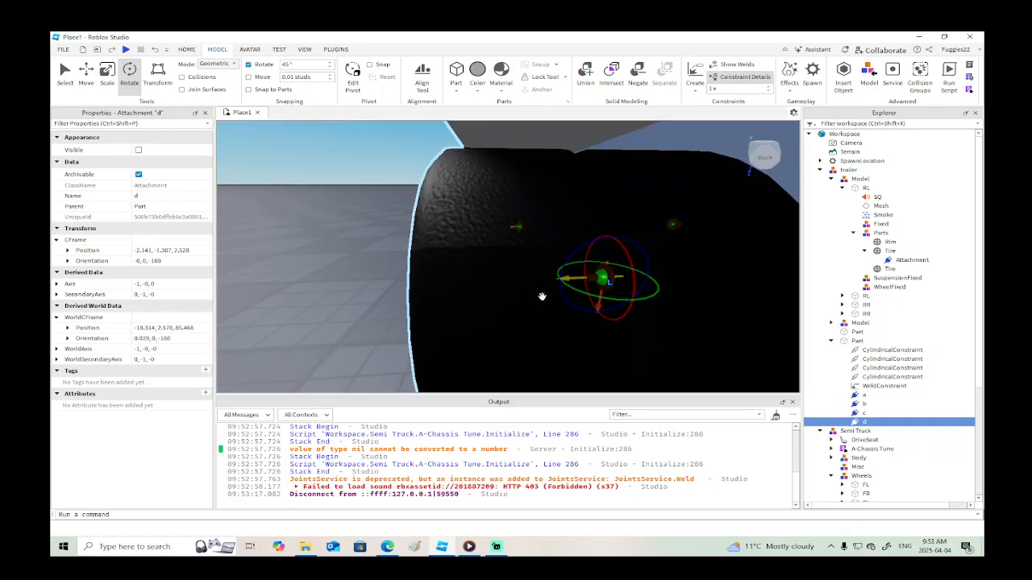
# View the trailer from the side and check the Anchored and collision properties of the first RL wheel and its second Tire.
pyautogui.scroll(-5, 547, 301)
pyautogui.moveTo(547, 302); pyautogui.dragTo(549, 307, button='right')
pyautogui.scroll(4, 546, 302)
pyautogui.press('a')
pyautogui.scroll(-5, 549, 307)
pyautogui.press('w')
pyautogui.press('s')
pyautogui.press('d')
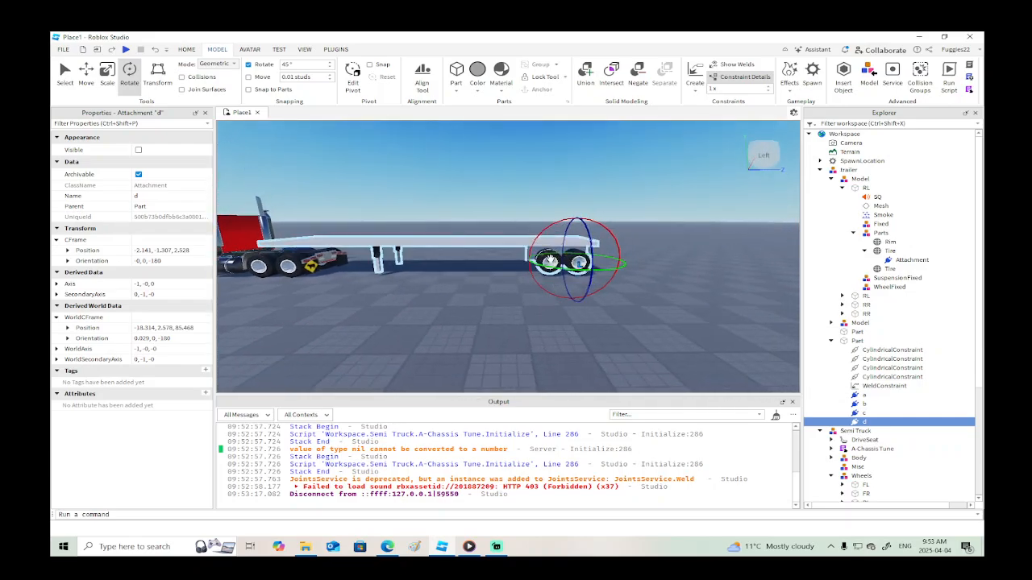
pyautogui.click(883, 268)
pyautogui.scroll(-4, 74, 417)
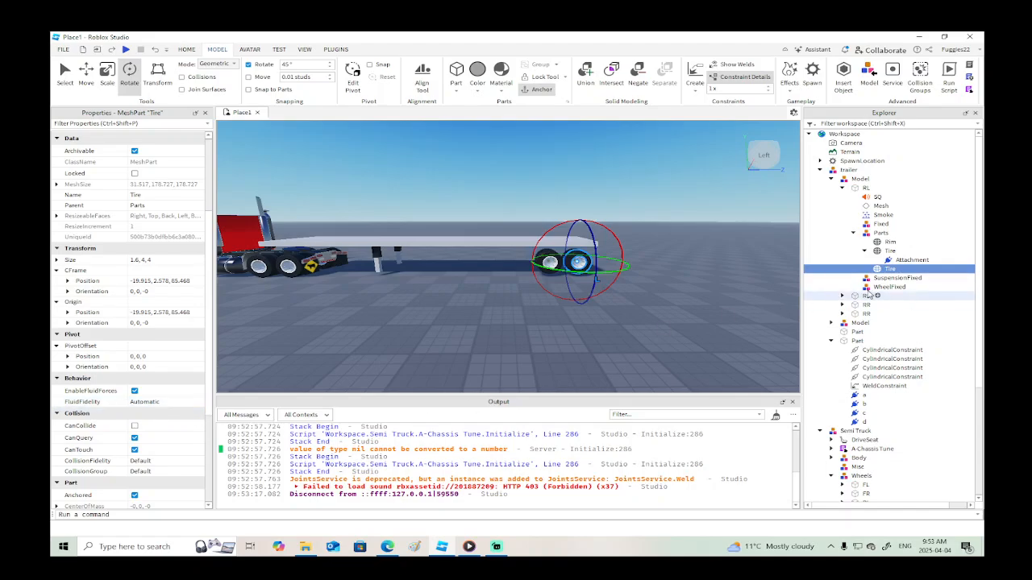
pyautogui.click(866, 250)
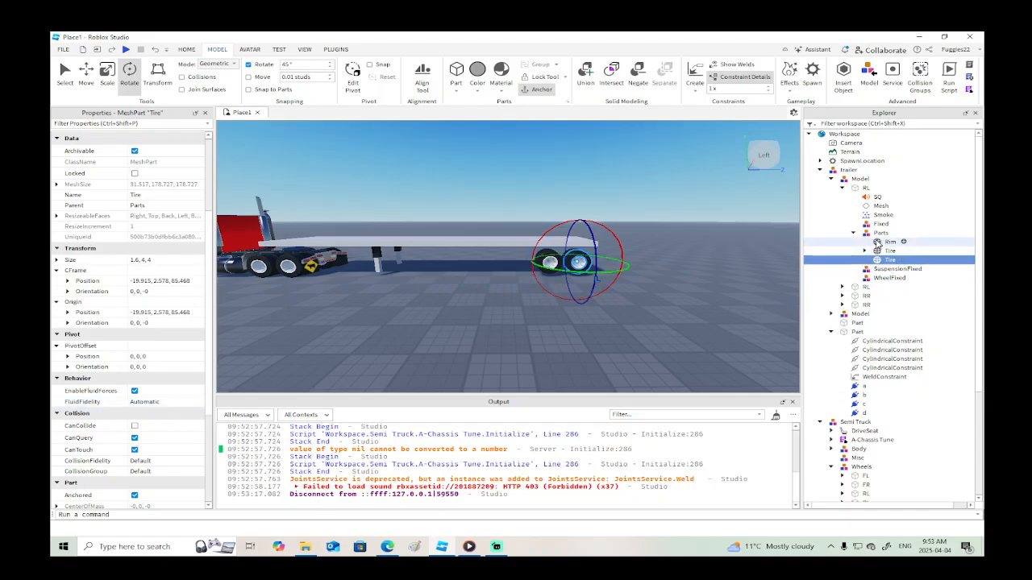
pyautogui.click(866, 188)
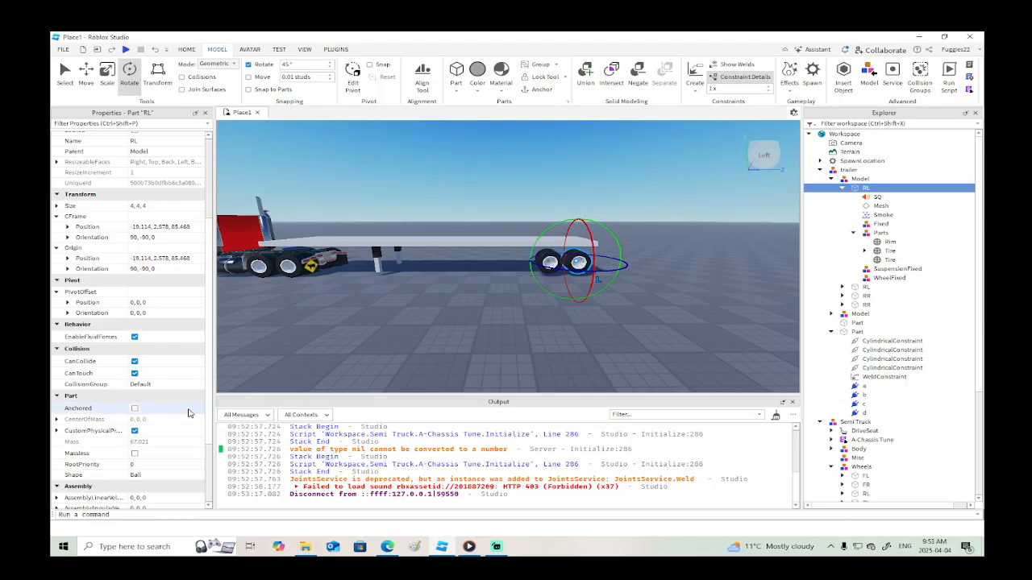
pyautogui.scroll(-3, 189, 413)
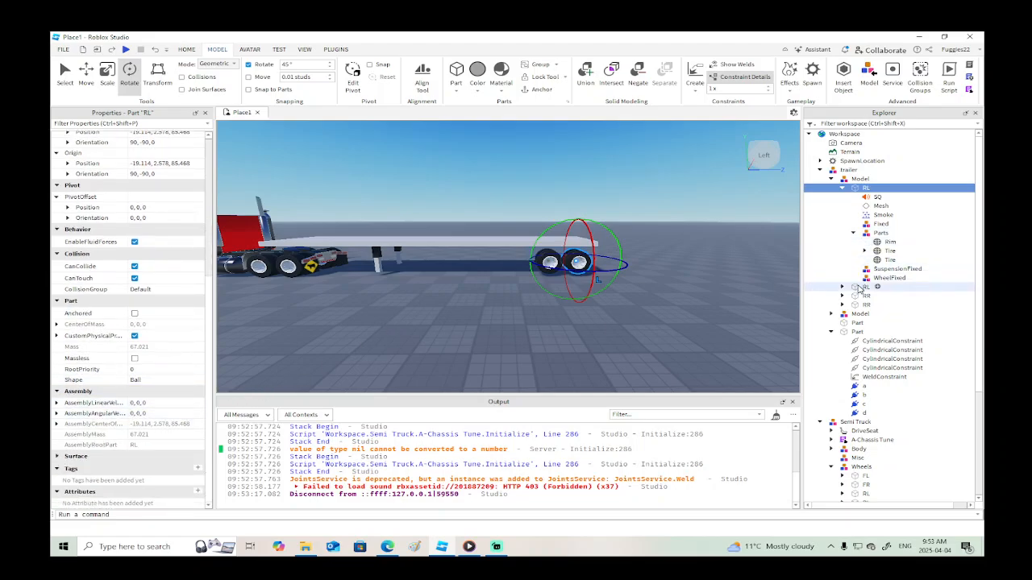
# Expand the two RR wheels, select the whole trailer, and check the Anchored property of the first RL wheel's Rim.
pyautogui.click(842, 305)
pyautogui.click(843, 296)
pyautogui.click(842, 280)
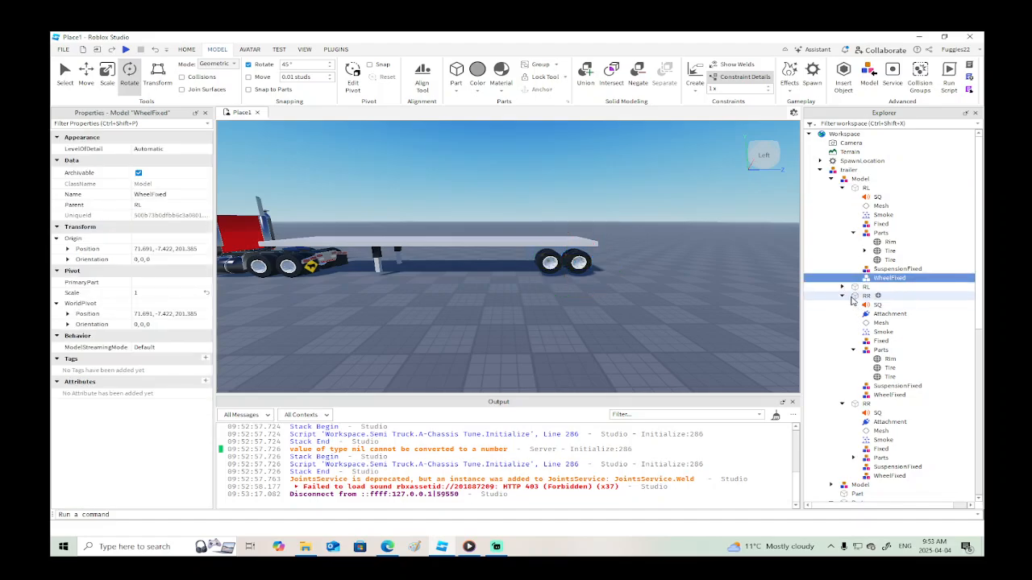
pyautogui.click(834, 180)
pyautogui.click(848, 169)
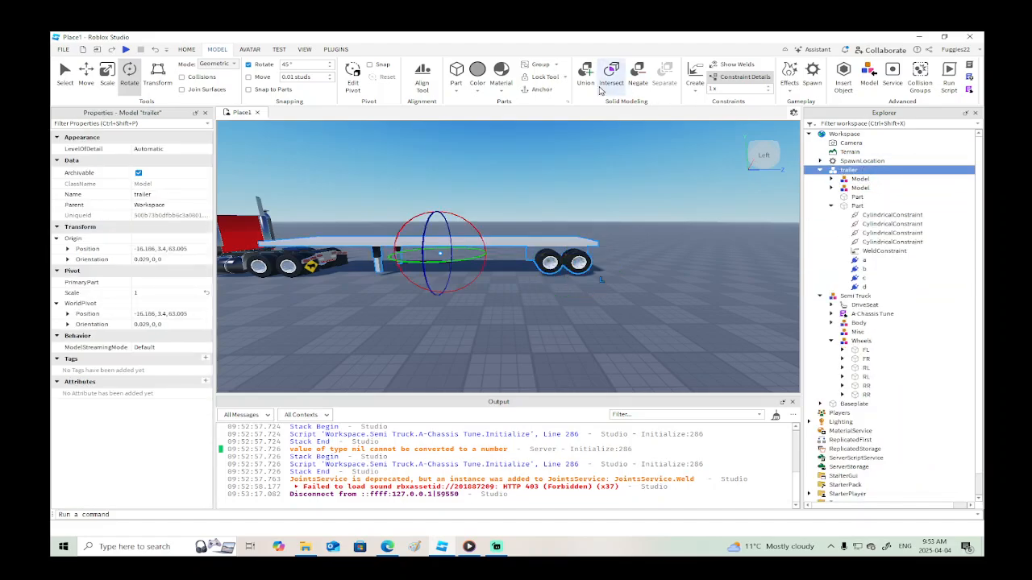
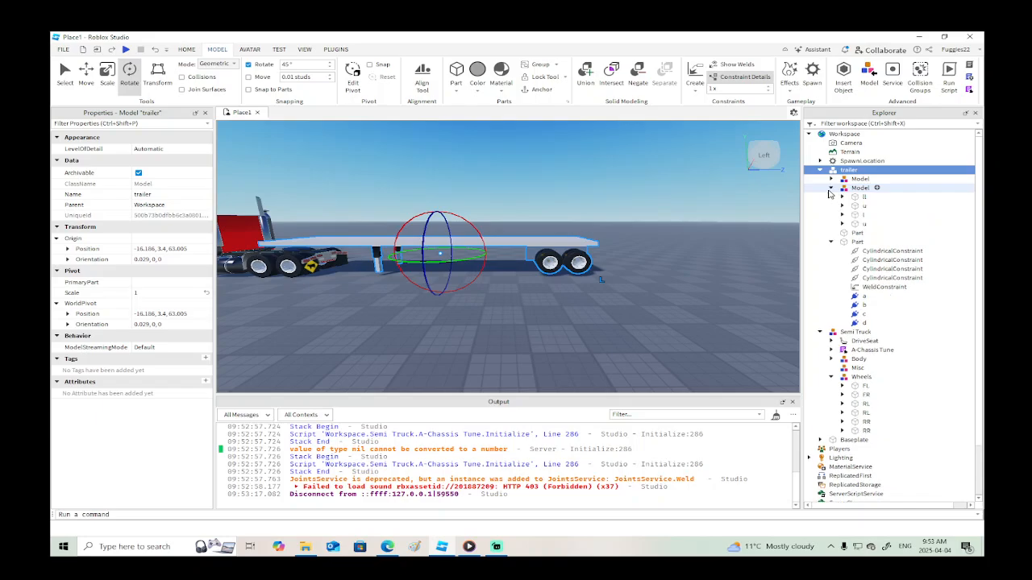
pyautogui.click(832, 179)
pyautogui.click(888, 242)
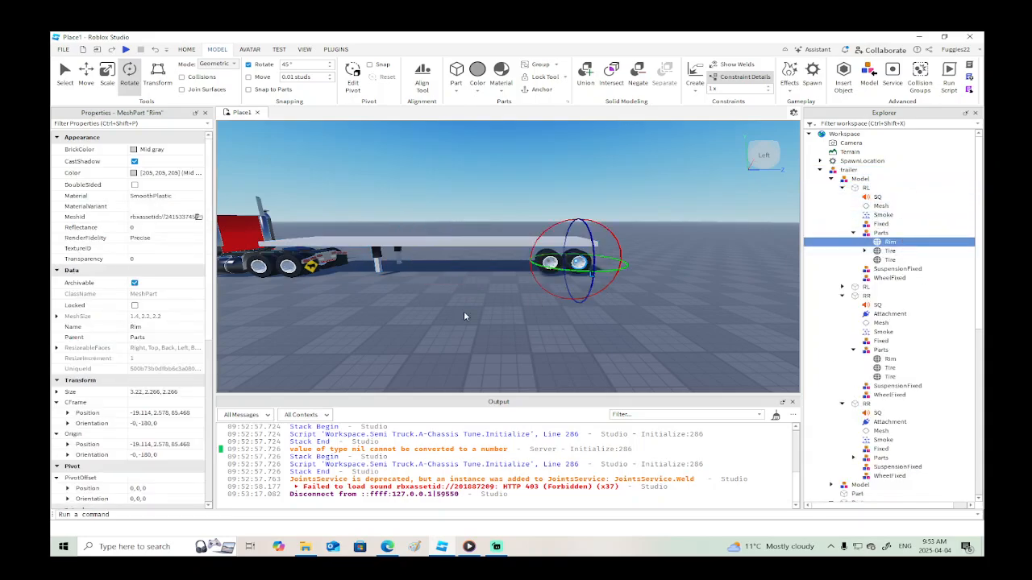
pyautogui.scroll(-5, 128, 395)
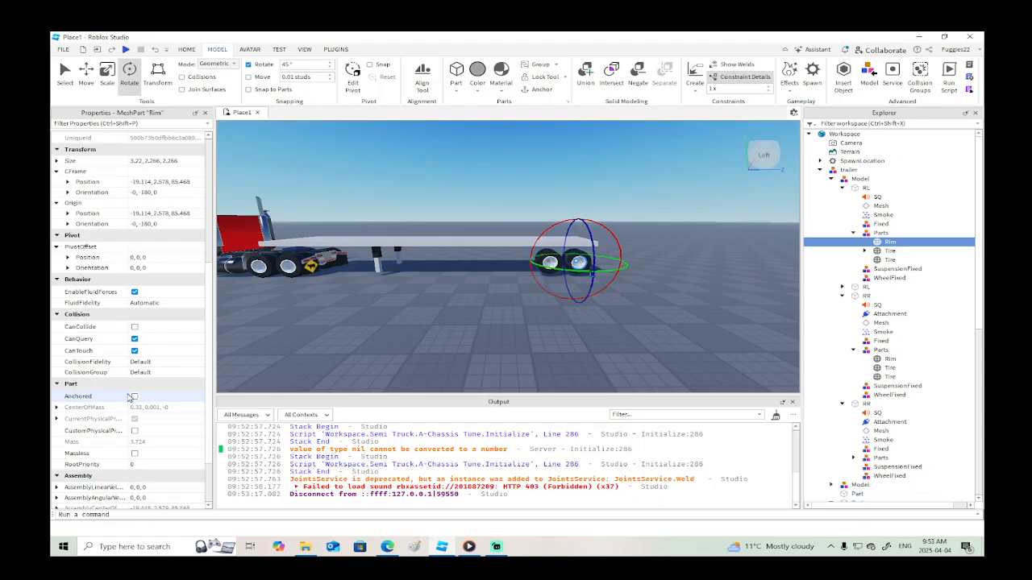
# Run a playtest, walk the character past the truck and under the deck to inspect the trailer's rear wheels, and stop the test.
pyautogui.click(126, 50)
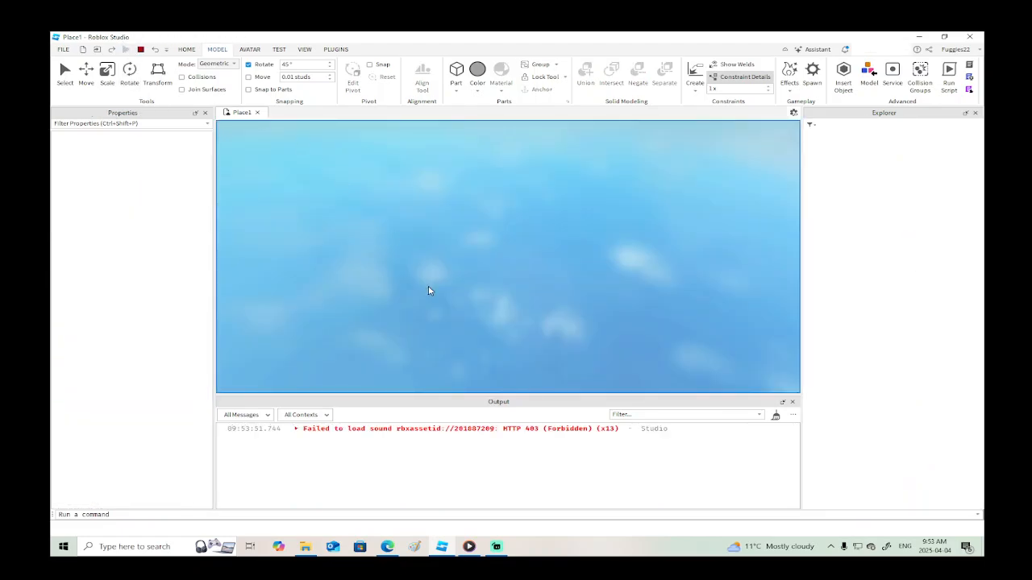
pyautogui.press('w')
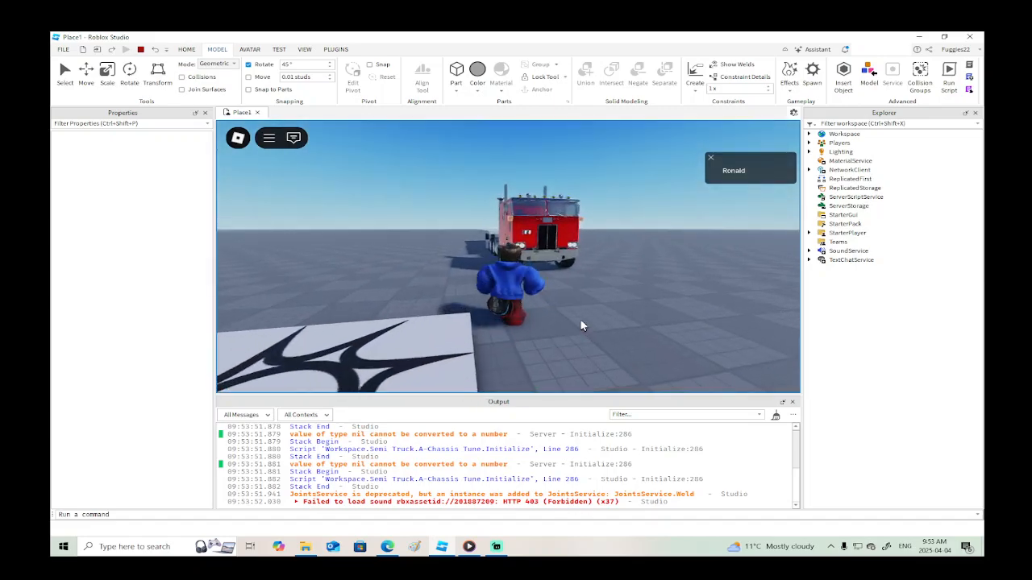
pyautogui.press('w')
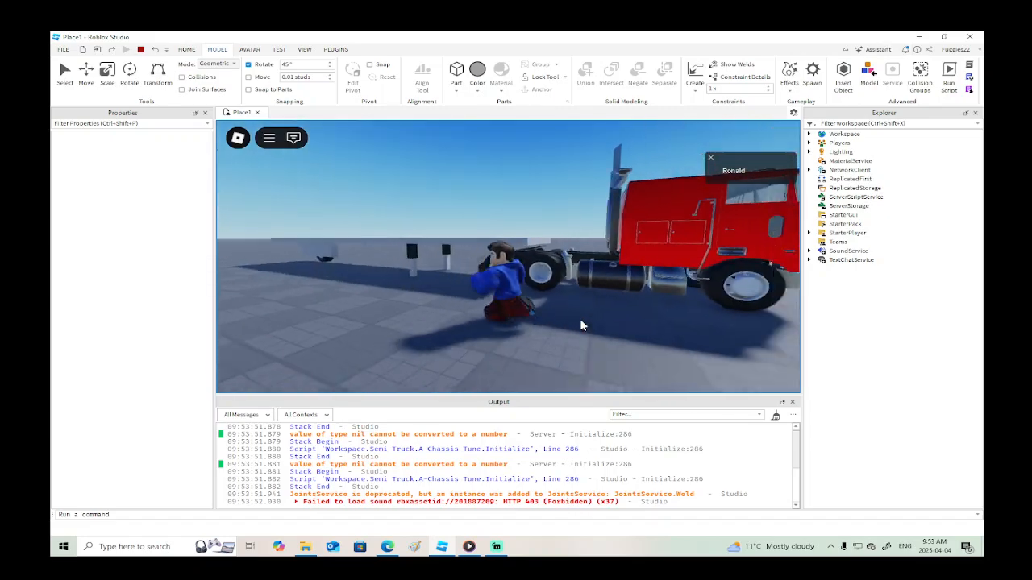
pyautogui.press('w')
pyautogui.moveTo(581, 323); pyautogui.dragTo(580, 323, button='right')
pyautogui.press('d')
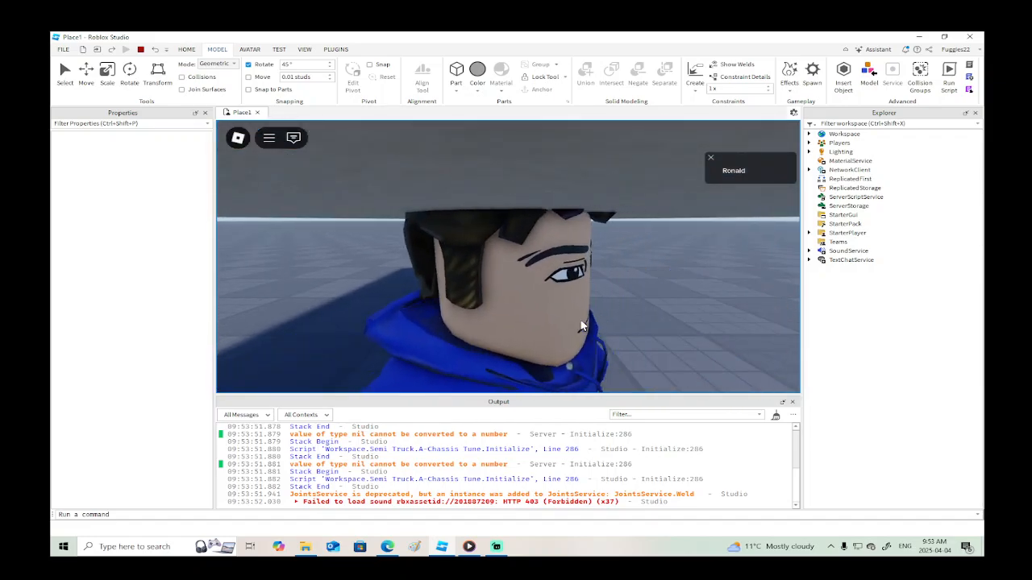
pyautogui.press('w')
pyautogui.press('a')
pyautogui.press('d')
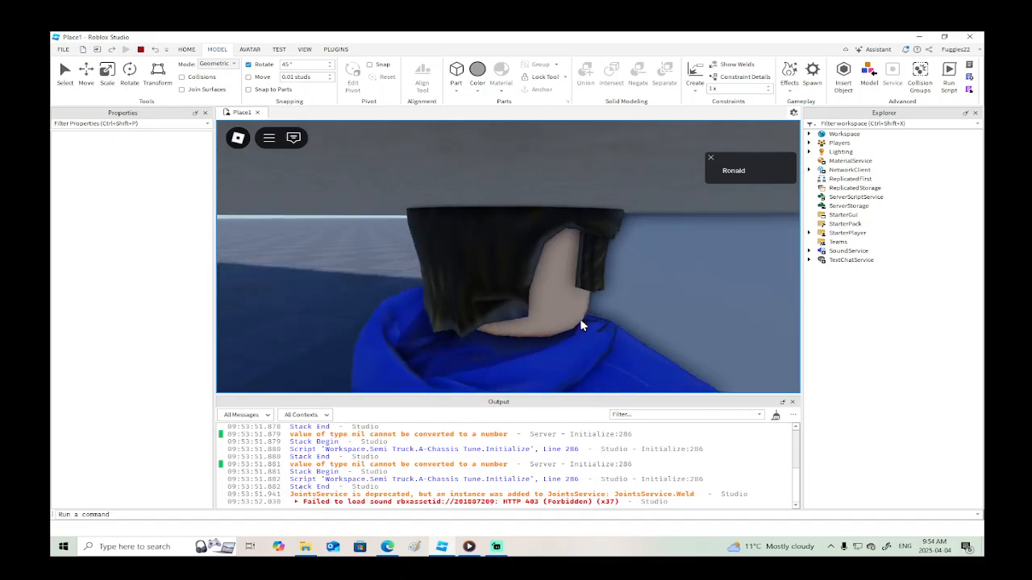
pyautogui.press('s')
pyautogui.press('d')
pyautogui.moveTo(580, 322); pyautogui.dragTo(581, 322, button='right')
pyautogui.press('d')
pyautogui.moveTo(722, 310); pyautogui.dragTo(723, 310, button='right')
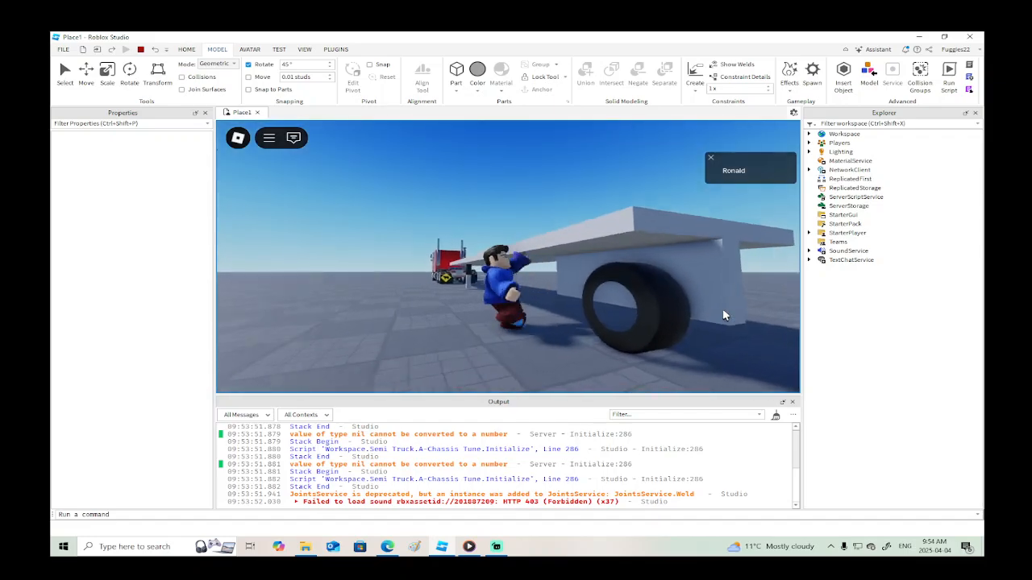
pyautogui.press('s')
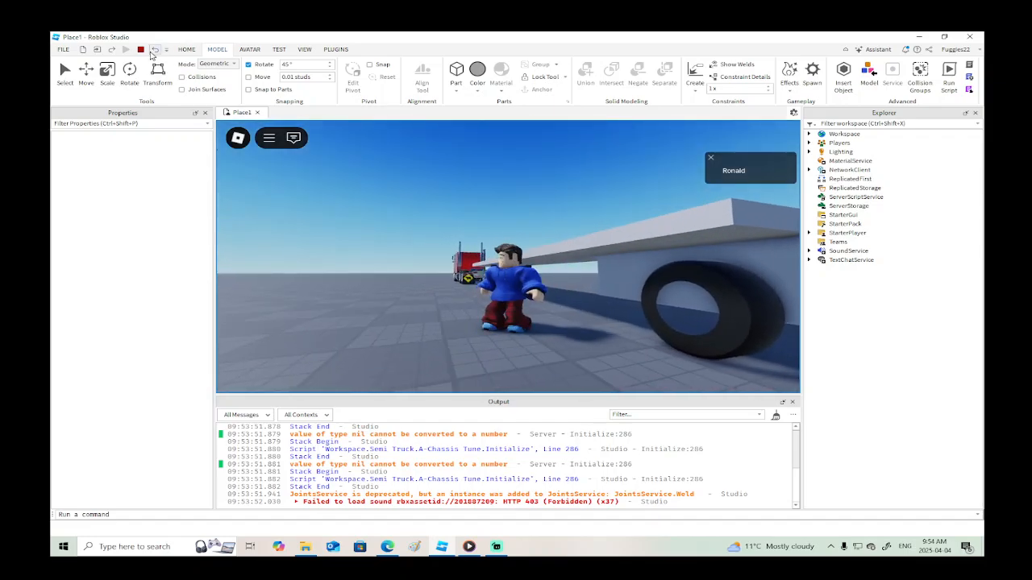
pyautogui.click(140, 49)
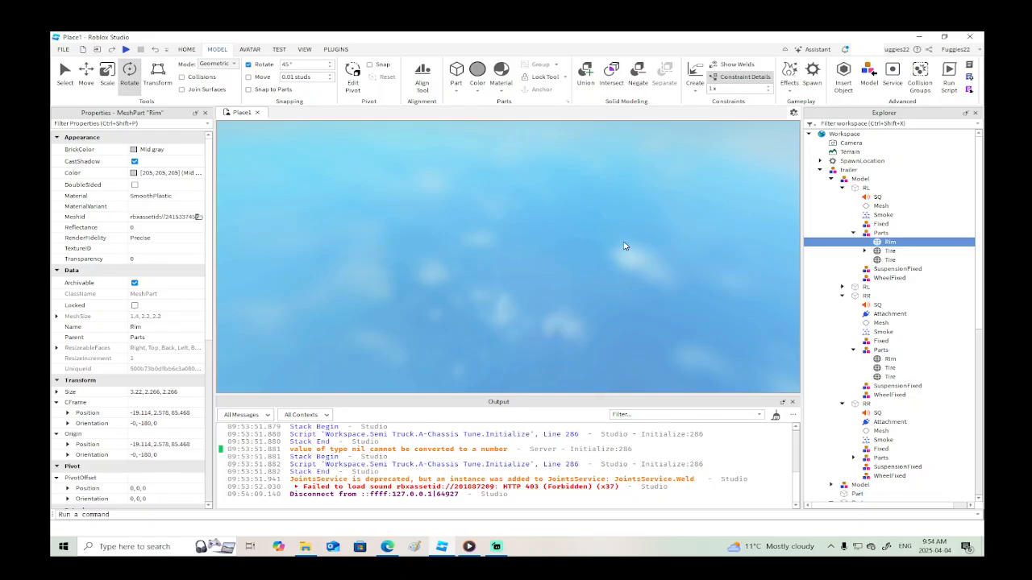
# Weld the first RL wheel's outer Tire and its Rim to the inner Tire with weld constraints.
pyautogui.press('f')
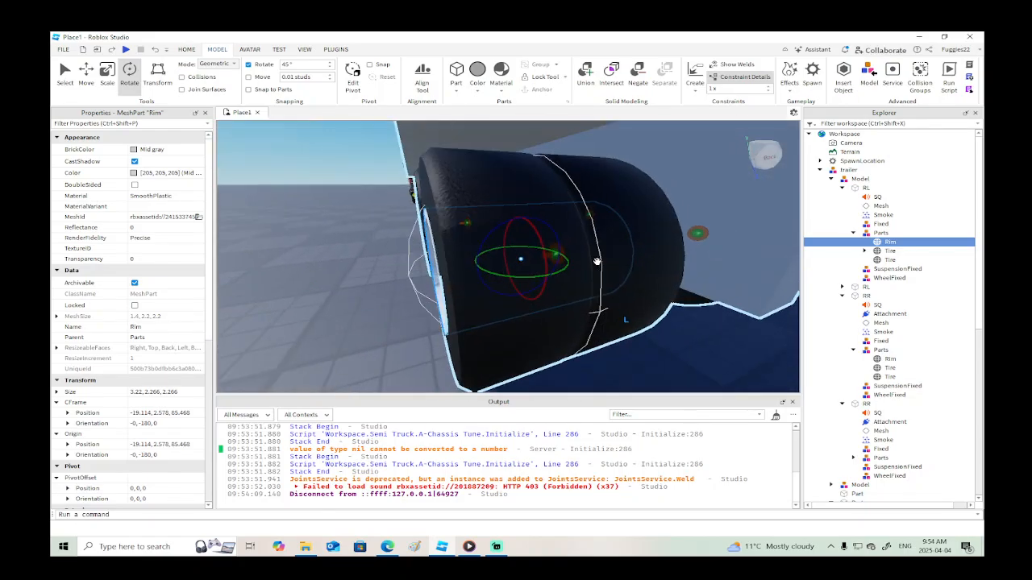
pyautogui.click(887, 250)
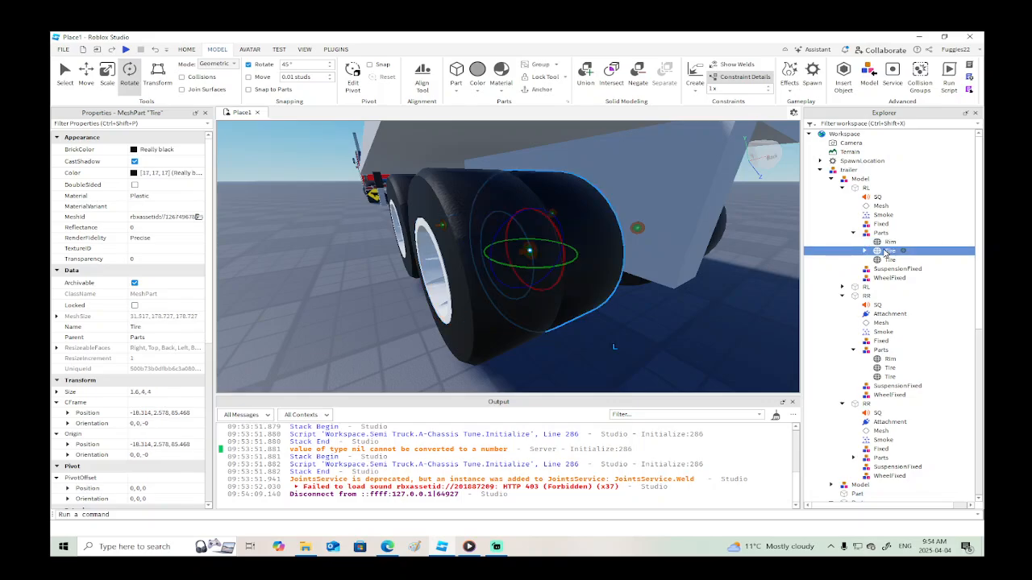
pyautogui.click(884, 261)
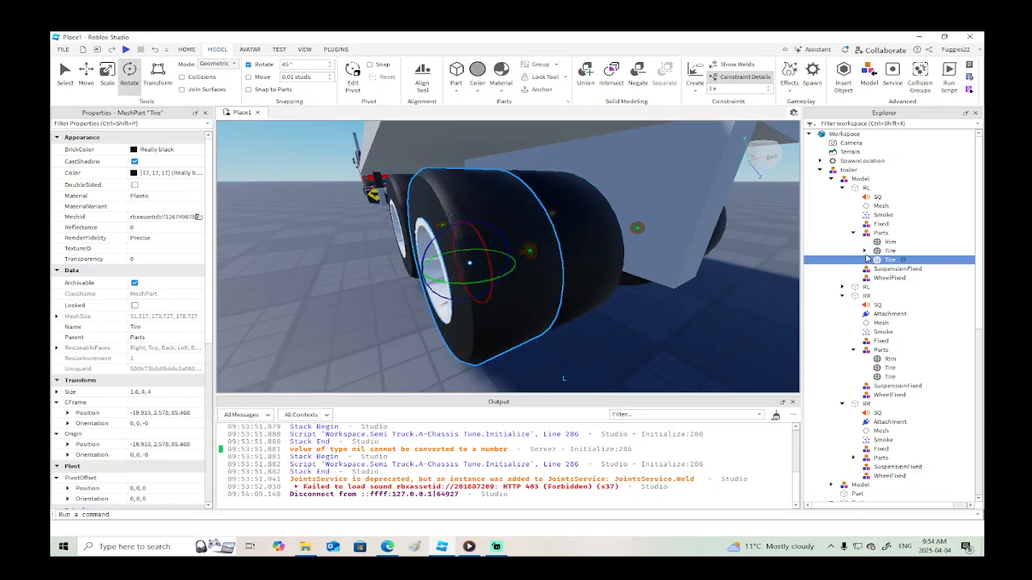
pyautogui.click(700, 70)
pyautogui.click(591, 218)
pyautogui.click(890, 242)
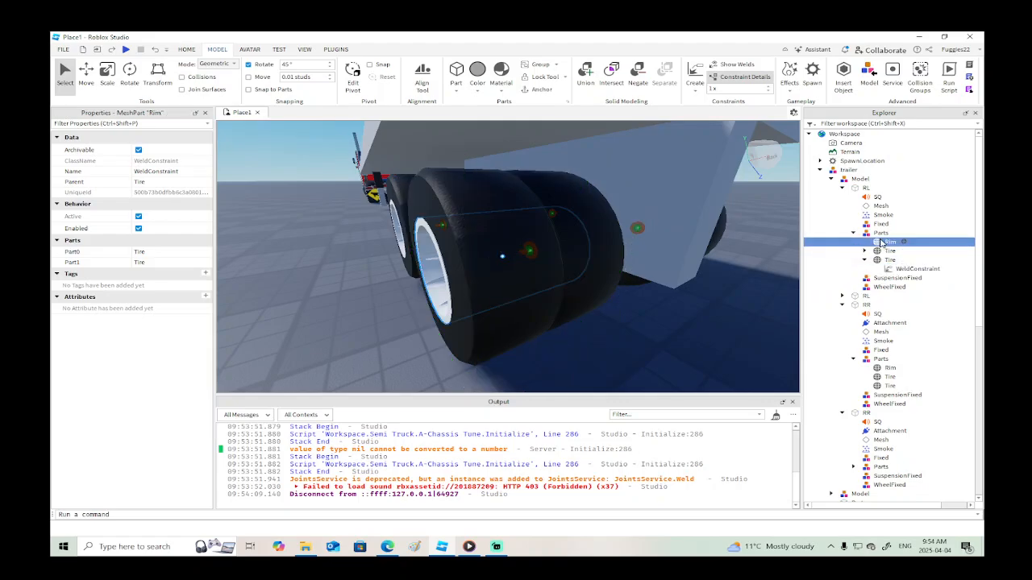
pyautogui.click(502, 257)
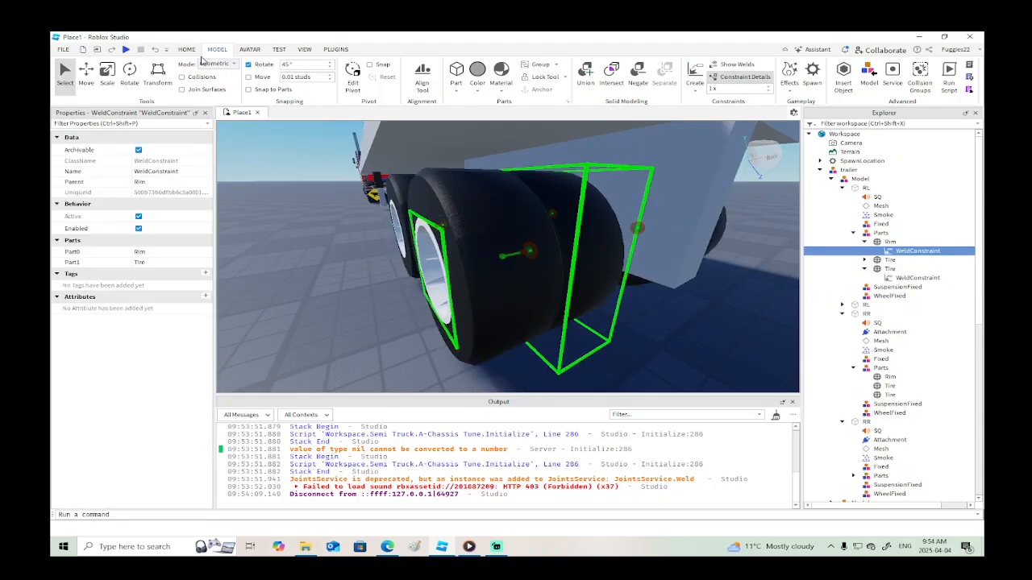
# Run another playtest, walk the character past the truck to view the trailer's wheels, and stop the test.
pyautogui.click(126, 49)
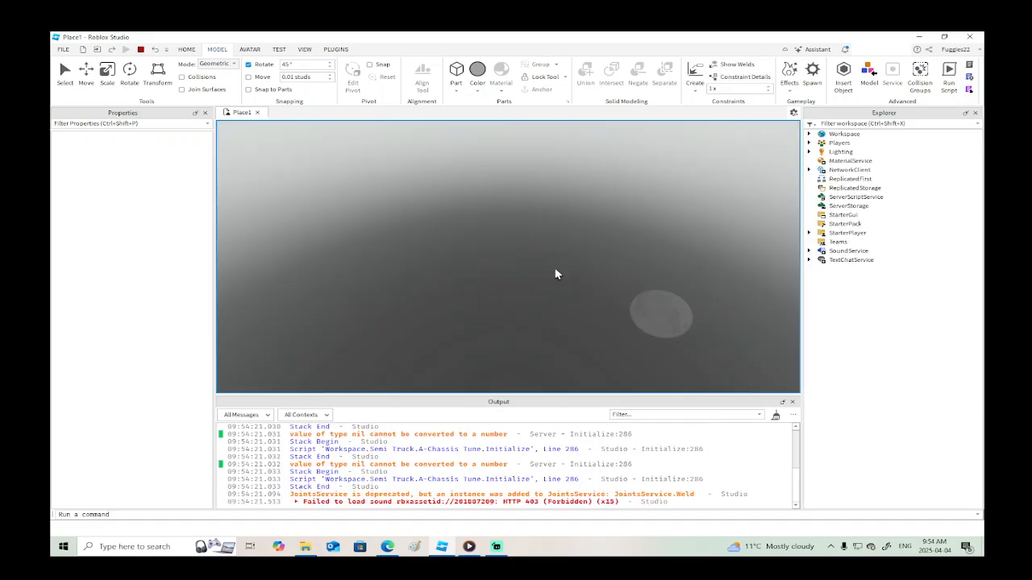
pyautogui.press('w')
pyautogui.moveTo(570, 266); pyautogui.dragTo(570, 267, button='right')
pyautogui.press('w')
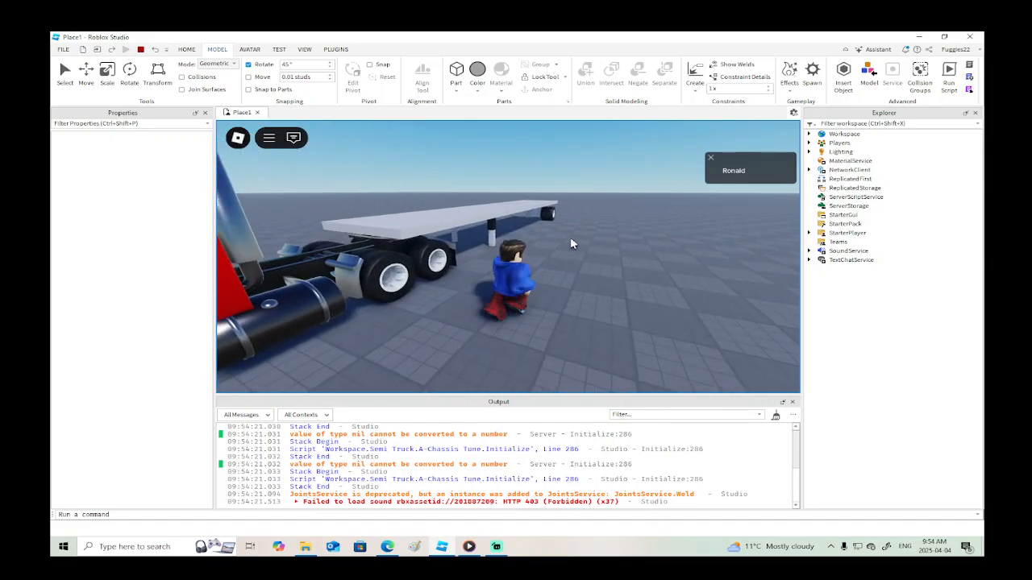
pyautogui.click(141, 49)
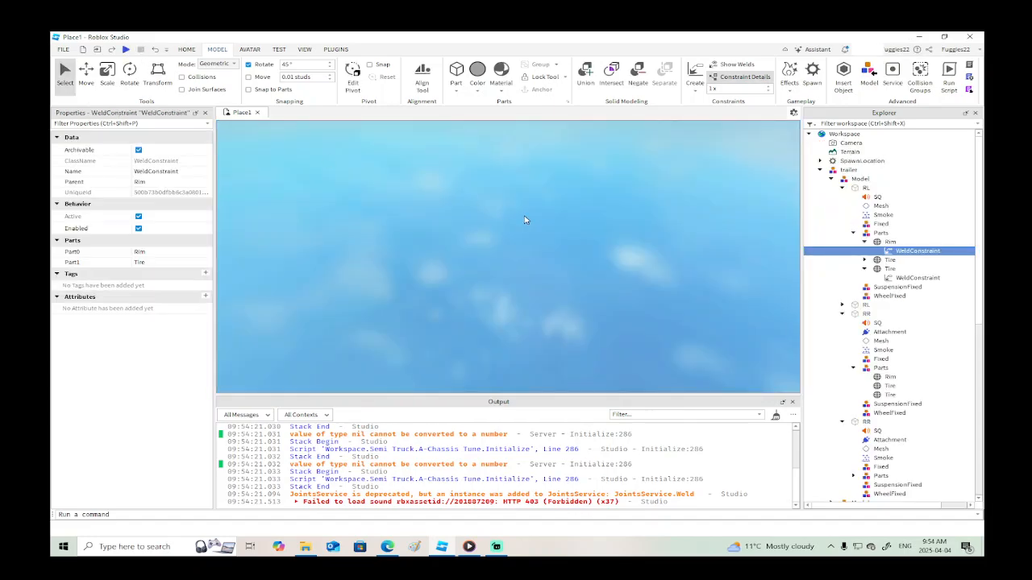
# Collapse the other wheels, expand the second RL wheel, and move its Attachment into the inner Tire.
pyautogui.click(842, 188)
pyautogui.click(843, 207)
pyautogui.click(842, 214)
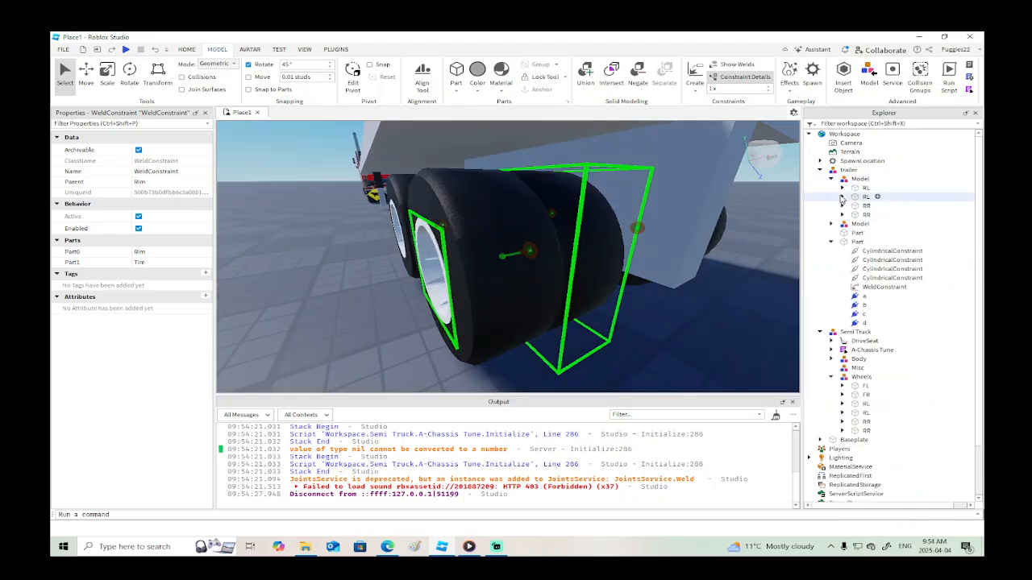
pyautogui.click(842, 197)
pyautogui.click(889, 215)
pyautogui.moveTo(704, 238); pyautogui.dragTo(704, 238, button='right')
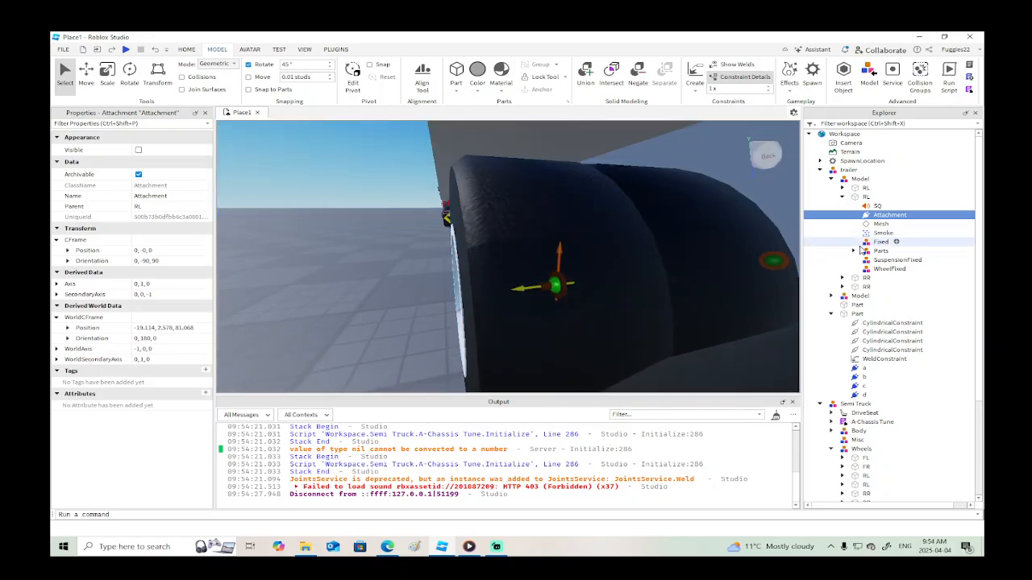
pyautogui.click(853, 251)
pyautogui.click(885, 268)
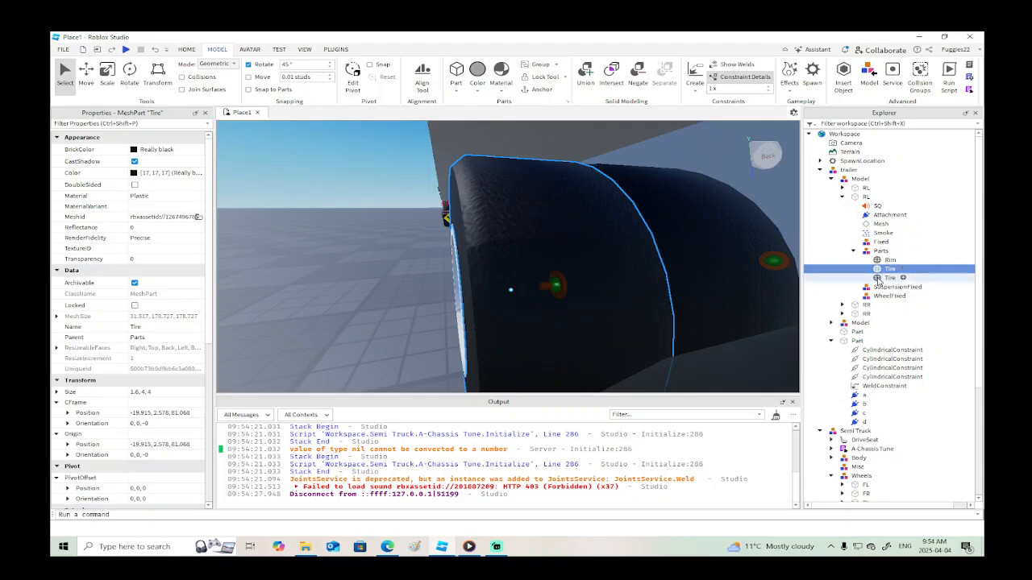
pyautogui.click(877, 278)
pyautogui.moveTo(878, 219); pyautogui.dragTo(889, 277)
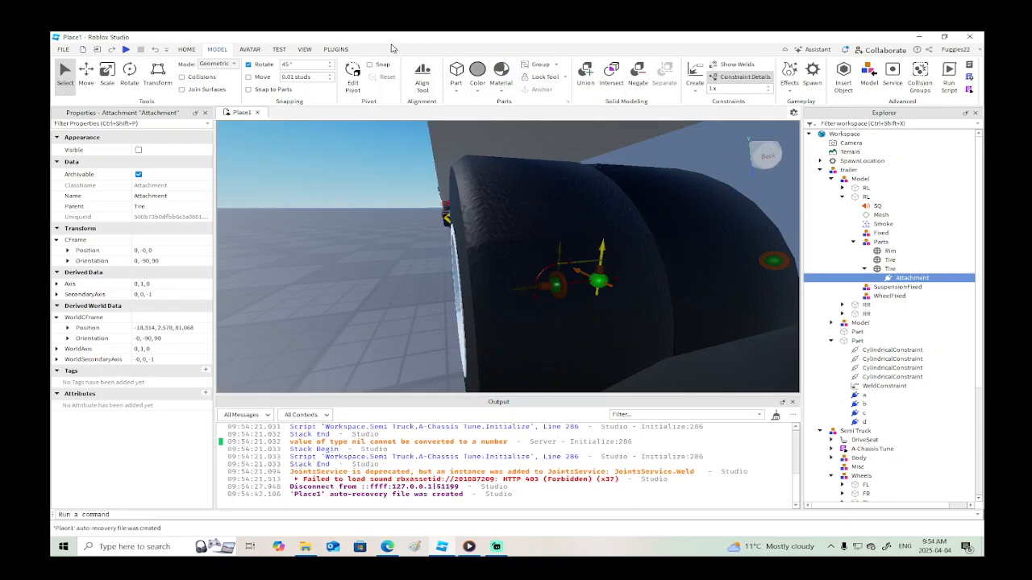
# Rotate the tire's attachment to orientation 90, -180, 0 and set beam attachment c's world position to -18.314, 2.578, 81.068.
pyautogui.hotkey('ctrl', '2')
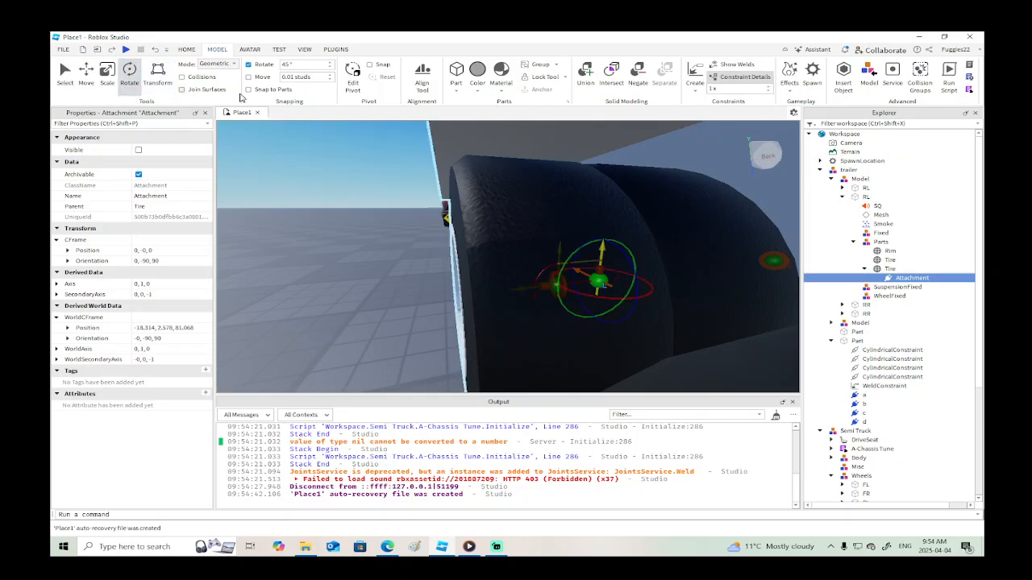
pyautogui.moveTo(616, 235); pyautogui.dragTo(627, 243)
pyautogui.moveTo(569, 259); pyautogui.dragTo(636, 265)
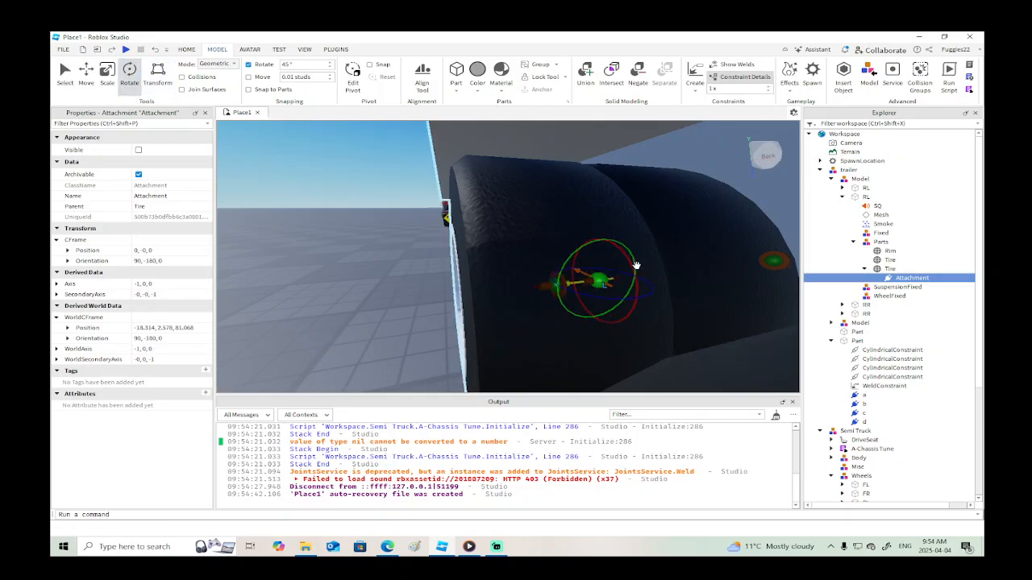
pyautogui.click(562, 284)
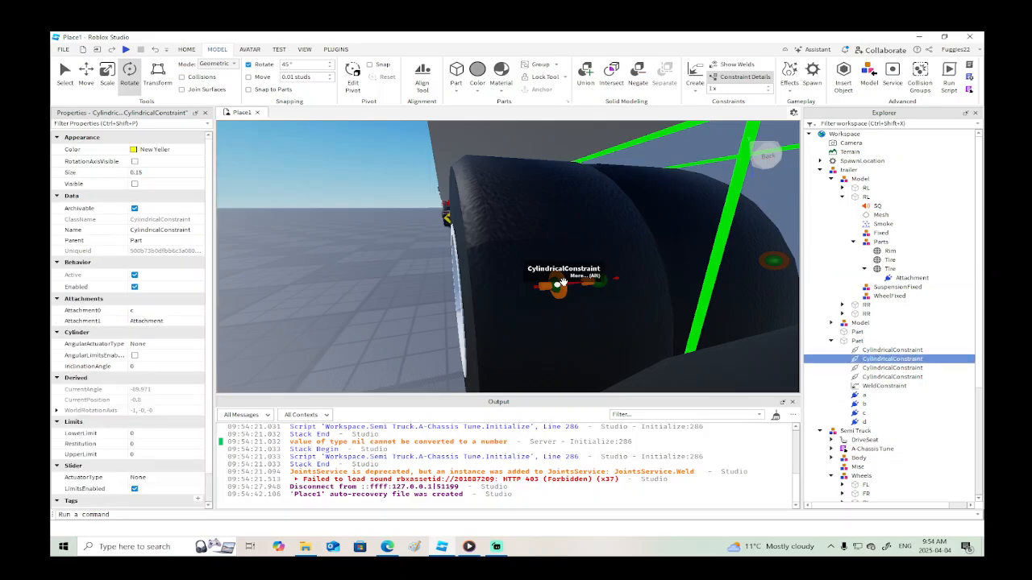
pyautogui.click(556, 288)
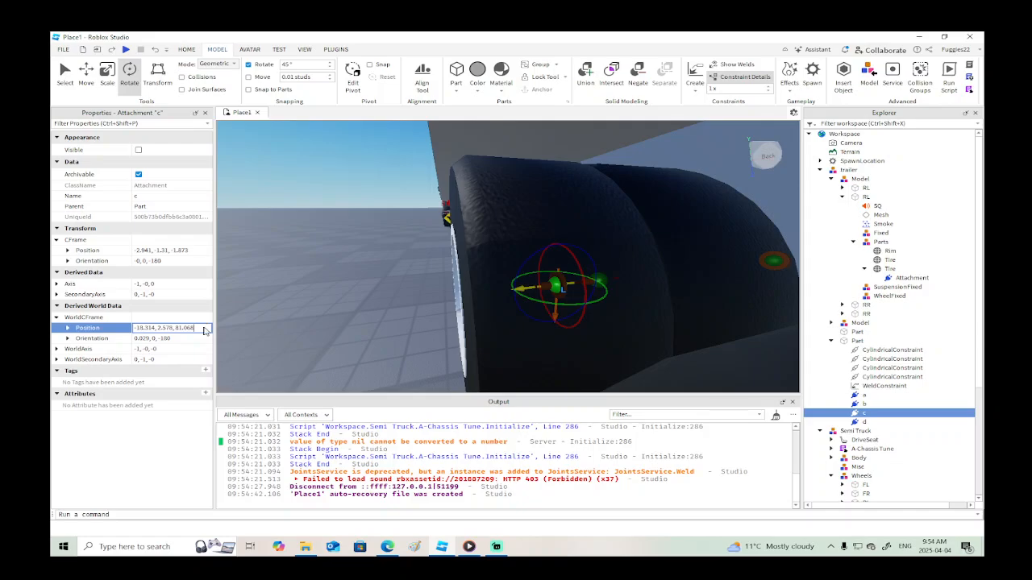
pyautogui.press('Return')
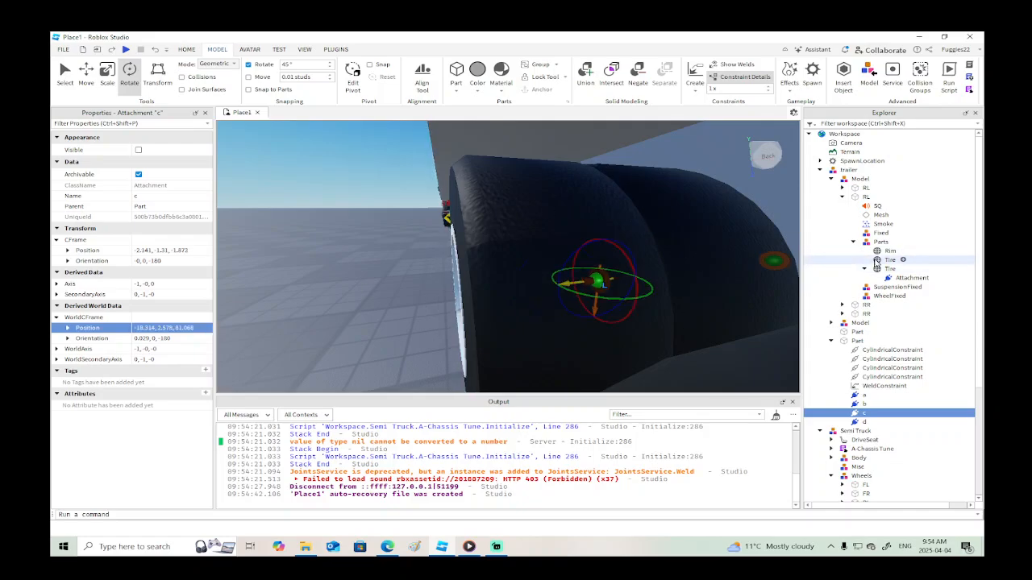
# Weld the second RL wheel's outer Tire and its Rim to the inner Tire with weld constraints.
pyautogui.click(879, 260)
pyautogui.click(693, 72)
pyautogui.click(711, 243)
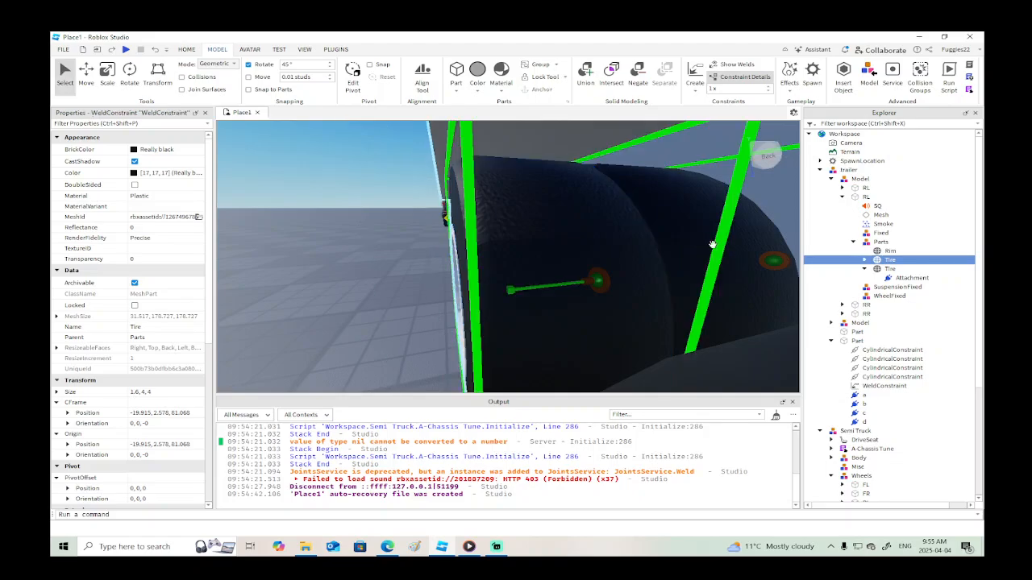
pyautogui.click(888, 250)
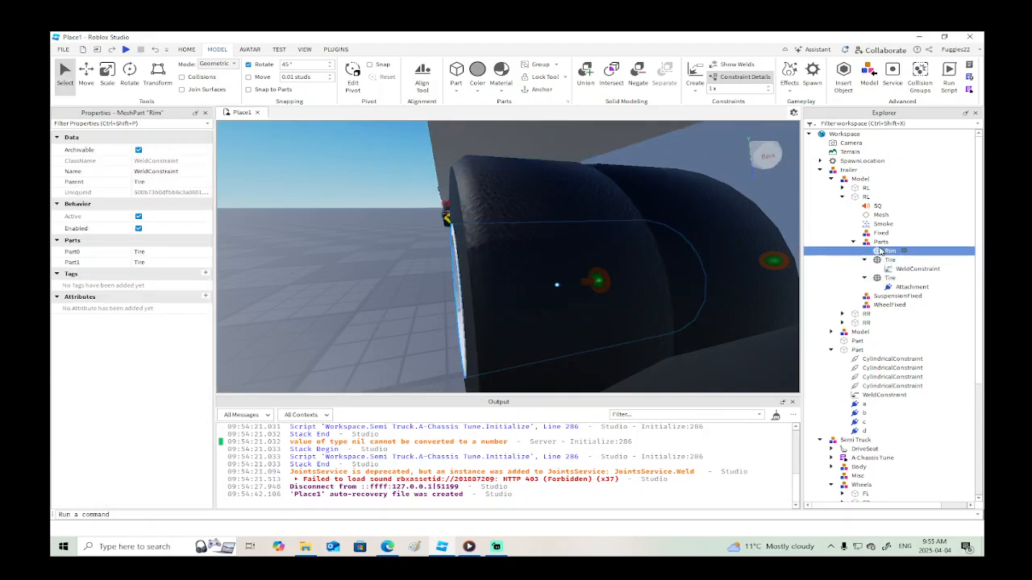
pyautogui.click(694, 74)
pyautogui.click(621, 266)
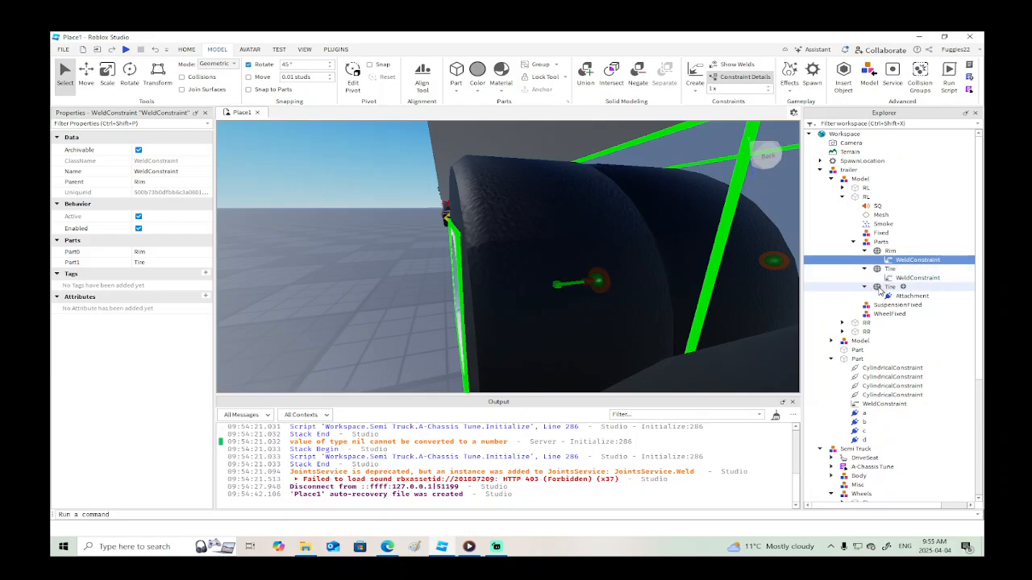
# Expand the first RR wheel on the trailer's other side and move its Attachment into the inner Tire.
pyautogui.scroll(-5, 746, 281)
pyautogui.scroll(-3, 745, 281)
pyautogui.scroll(3, 745, 280)
pyautogui.moveTo(745, 280); pyautogui.dragTo(709, 266, button='right')
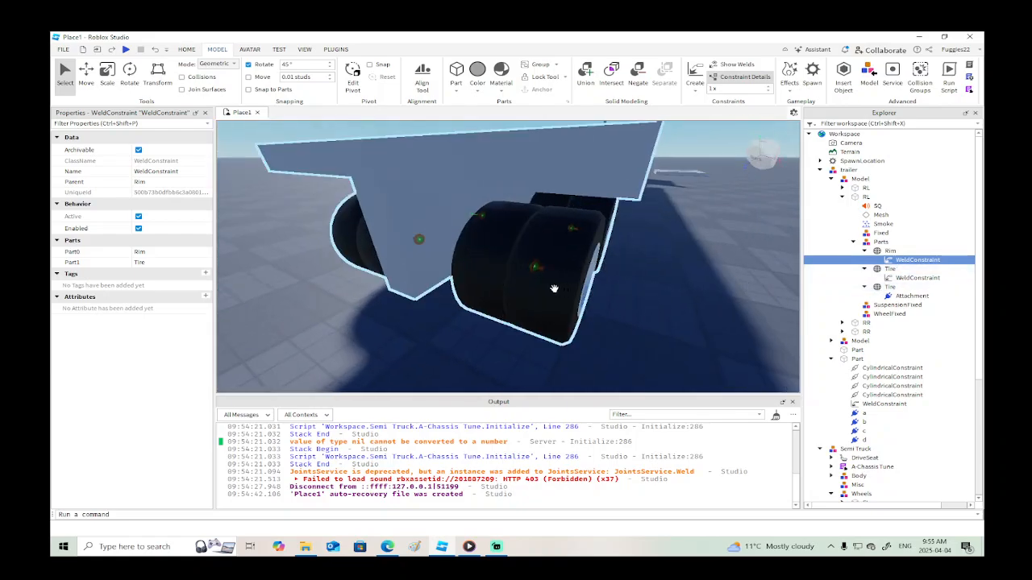
pyautogui.click(687, 256)
pyautogui.click(842, 197)
pyautogui.click(843, 205)
pyautogui.click(854, 206)
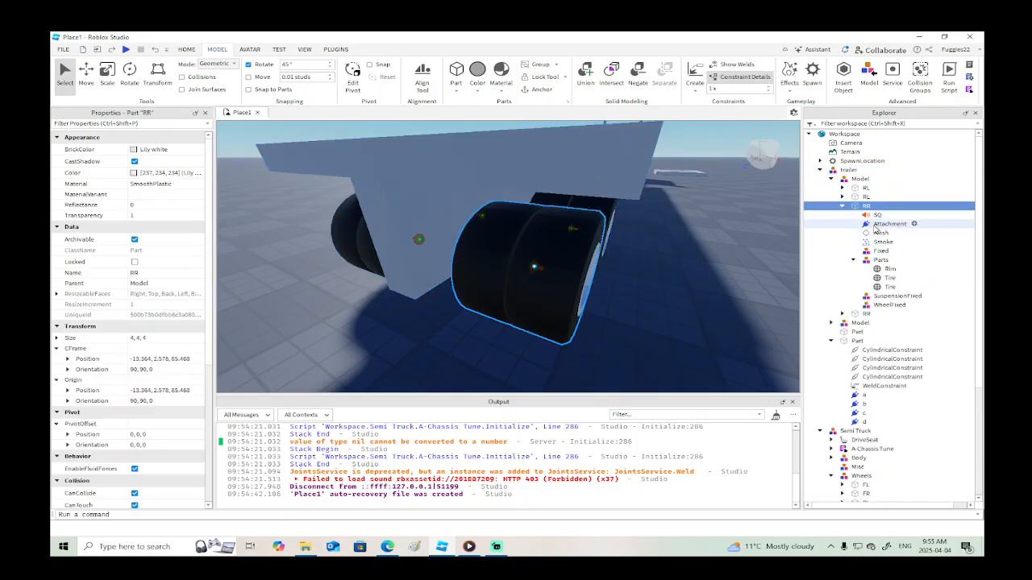
pyautogui.click(889, 277)
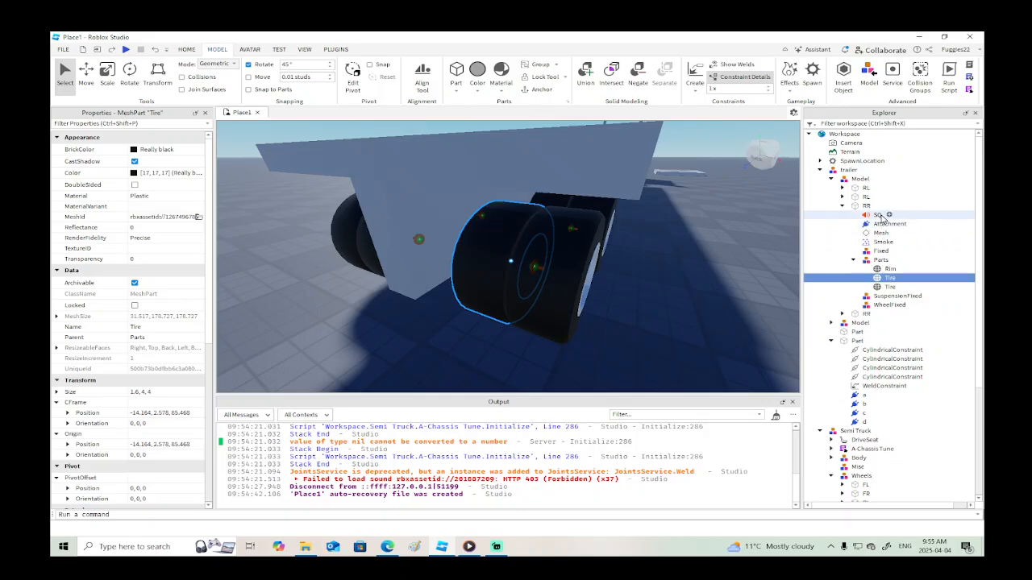
pyautogui.moveTo(882, 226); pyautogui.dragTo(888, 278)
# Rotate the RR tire's attachment to orientation 90, 0, 0 and set beam attachment a's world position to -14.164, 2.578, 85.468.
pyautogui.click(128, 73)
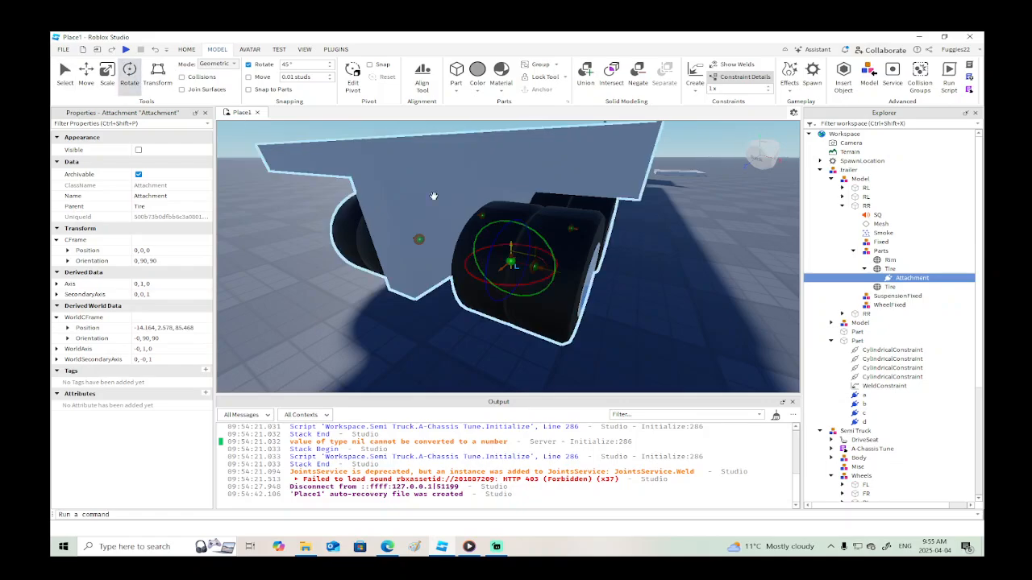
pyautogui.moveTo(544, 236); pyautogui.dragTo(548, 295)
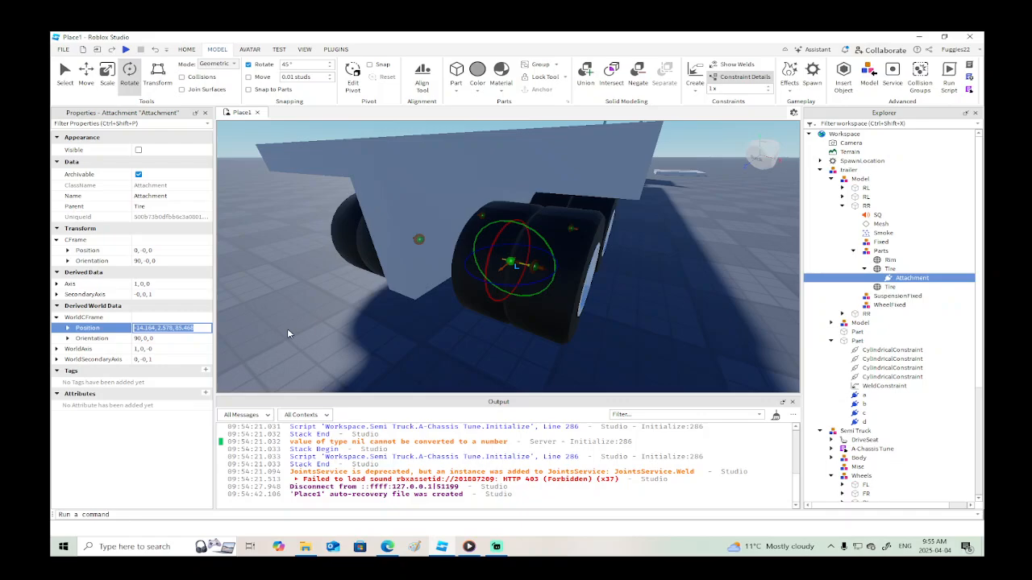
pyautogui.click(538, 266)
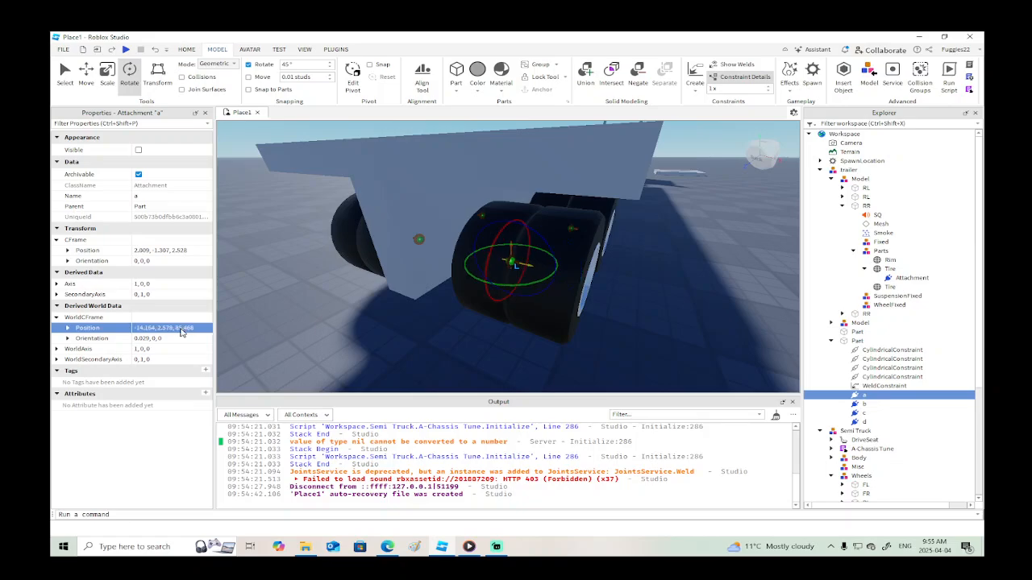
# Weld the first RR wheel's Rim and outer Tire to its inner Tire with weld constraints.
pyautogui.click(887, 259)
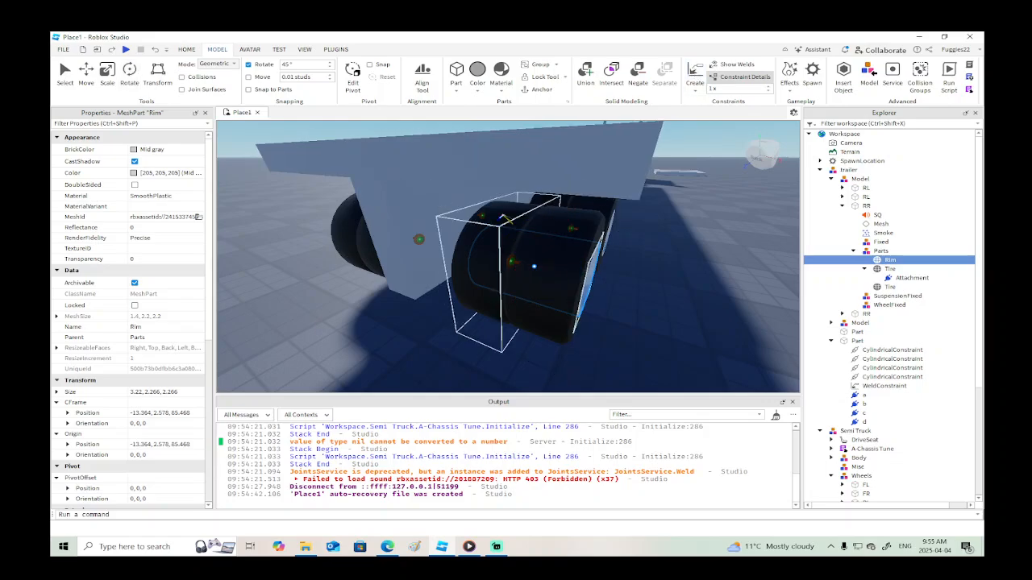
pyautogui.click(505, 217)
pyautogui.click(887, 296)
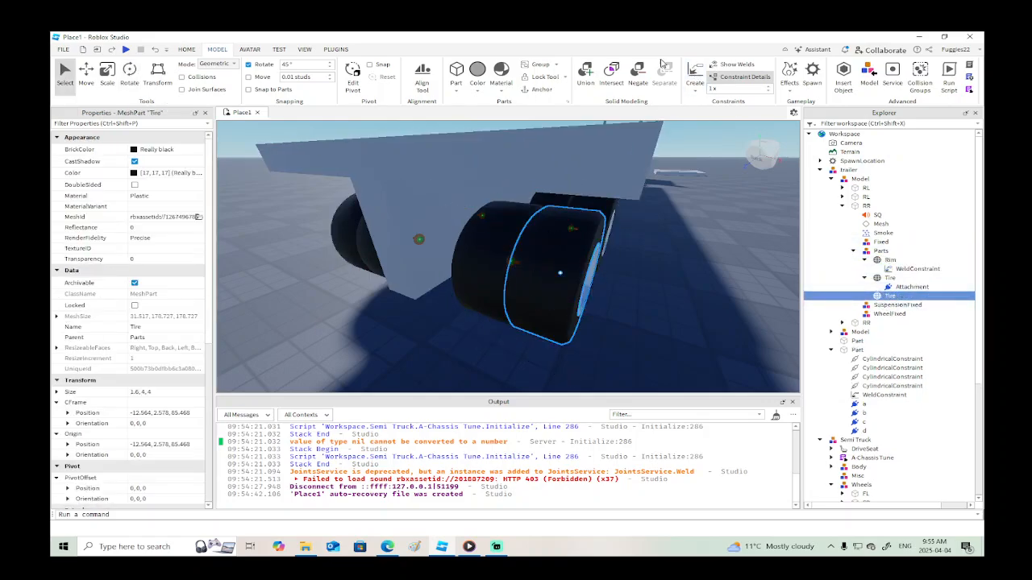
pyautogui.click(697, 73)
pyautogui.click(499, 222)
pyautogui.press('d')
pyautogui.moveTo(615, 266); pyautogui.dragTo(615, 266, button='right')
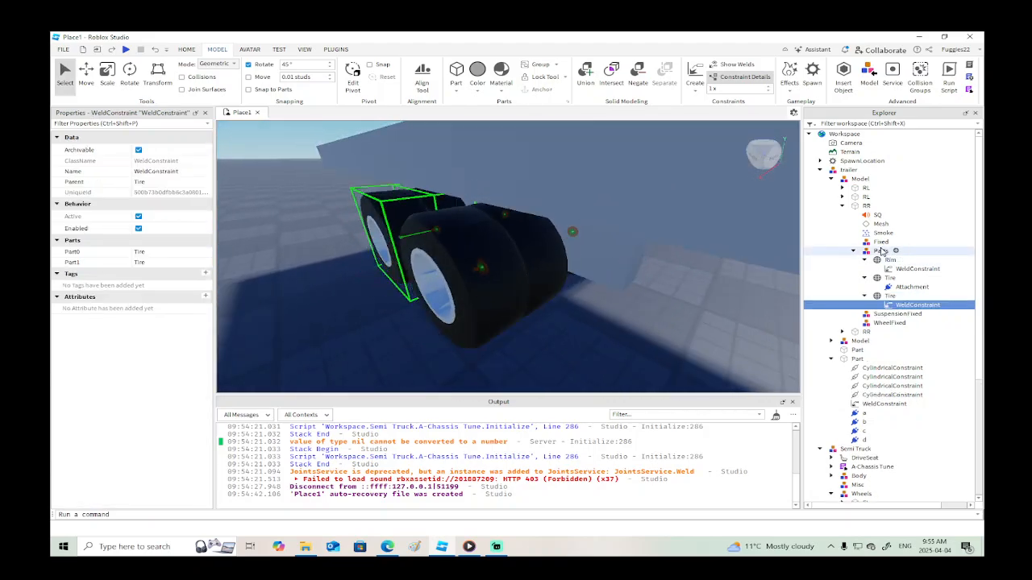
# Expand the second RR wheel's Parts and move its Attachment into the inner Tire.
pyautogui.click(853, 250)
pyautogui.click(882, 232)
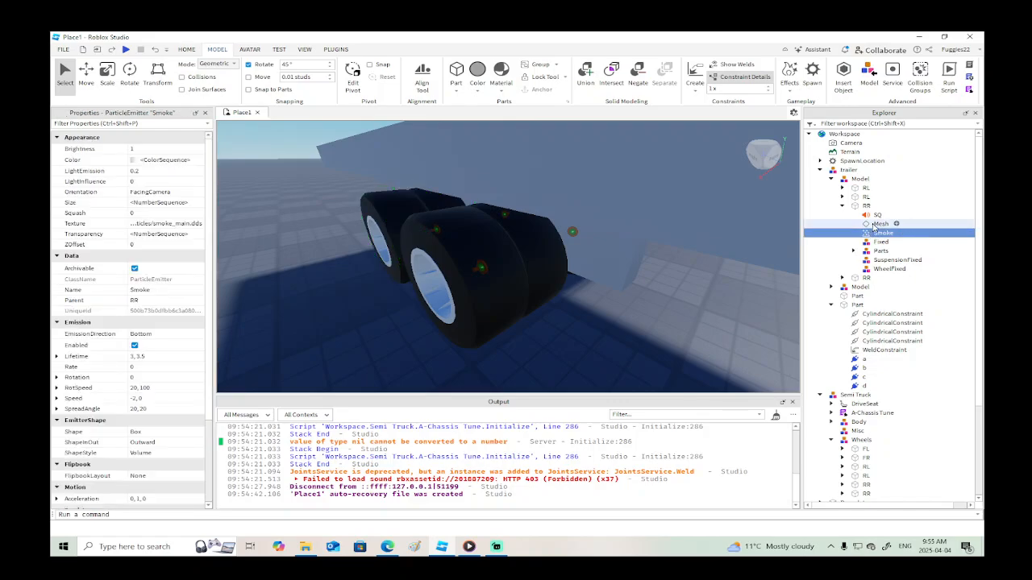
pyautogui.click(879, 223)
pyautogui.click(865, 206)
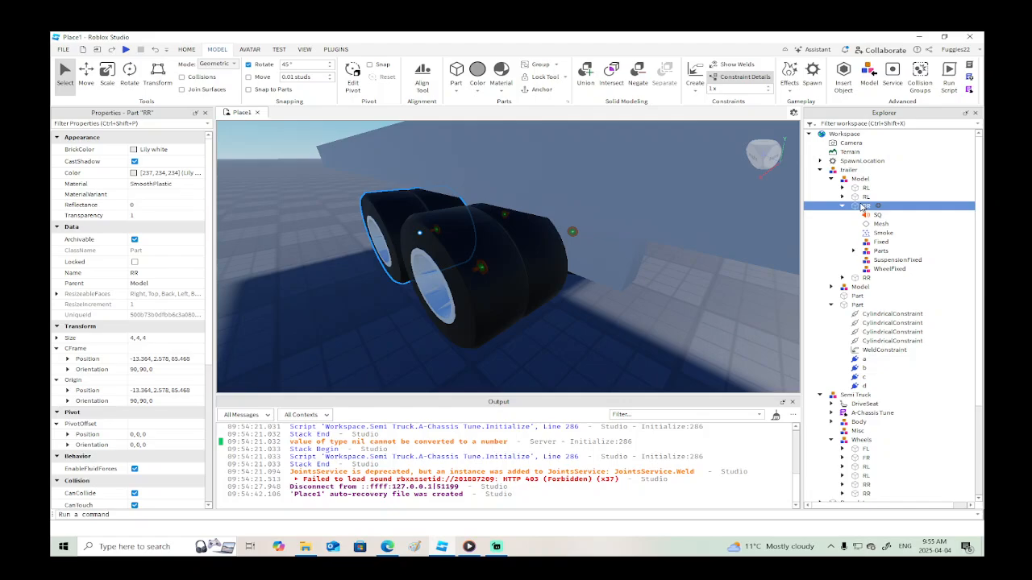
pyautogui.click(843, 206)
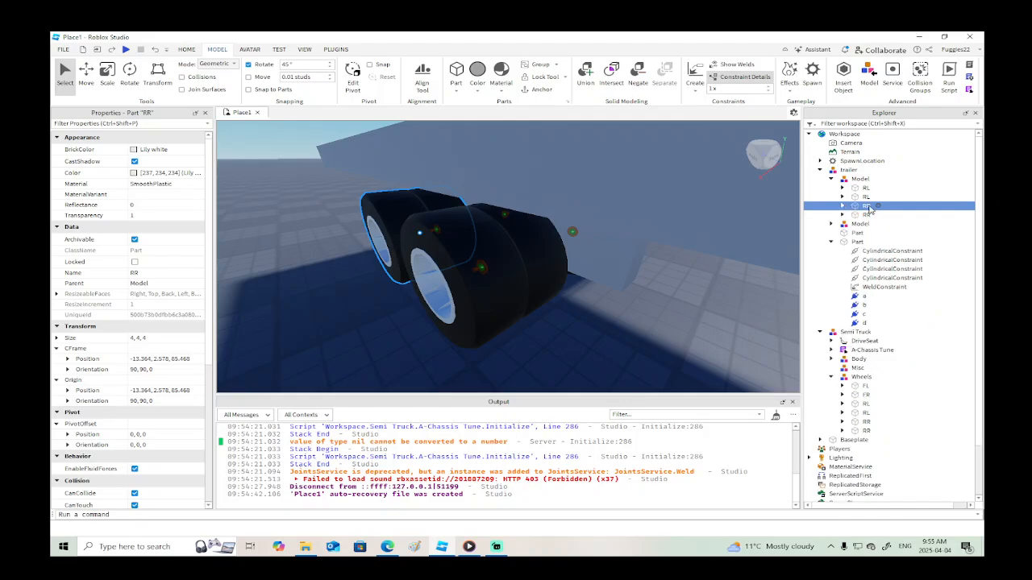
pyautogui.click(844, 215)
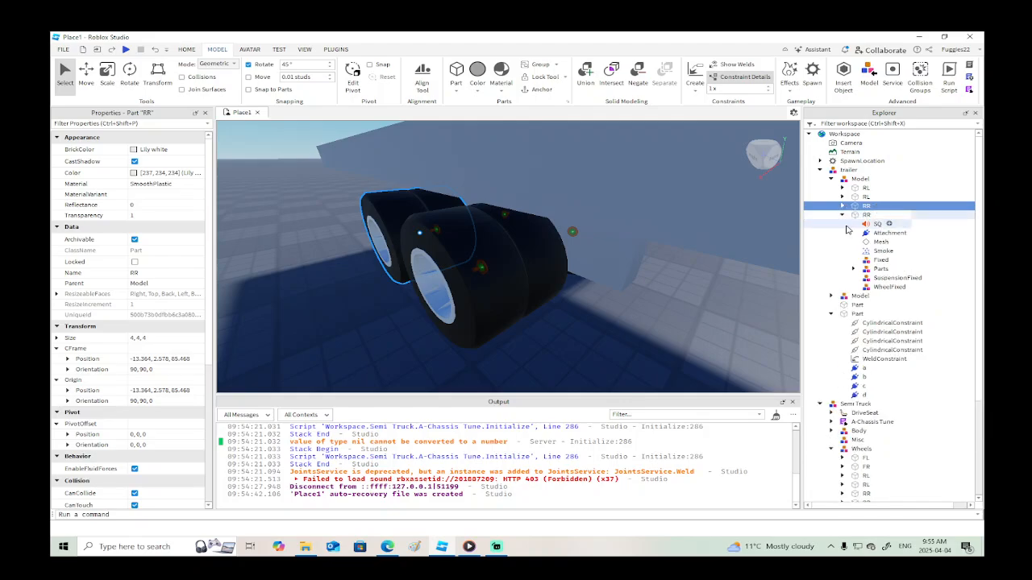
pyautogui.click(853, 270)
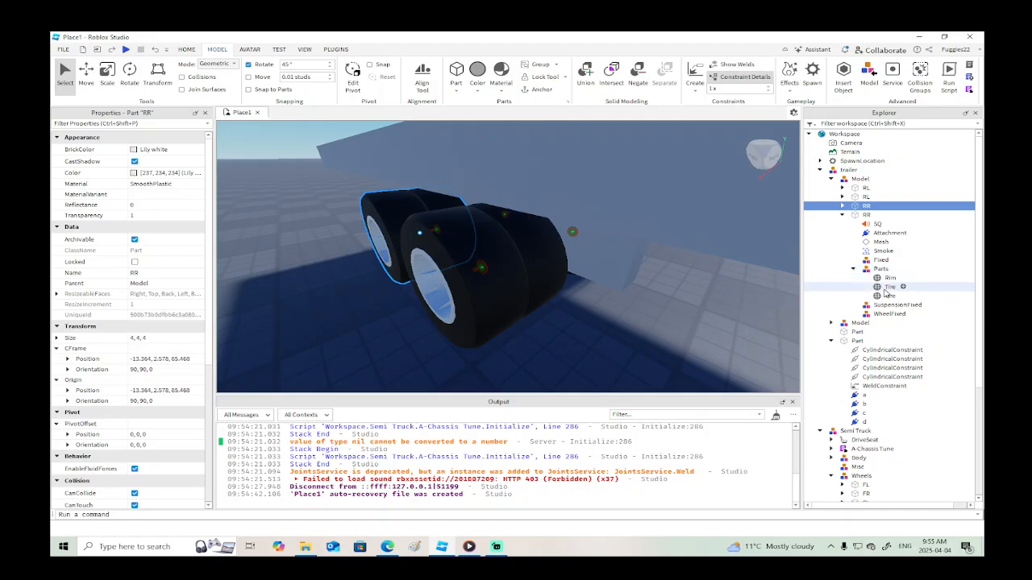
pyautogui.click(887, 287)
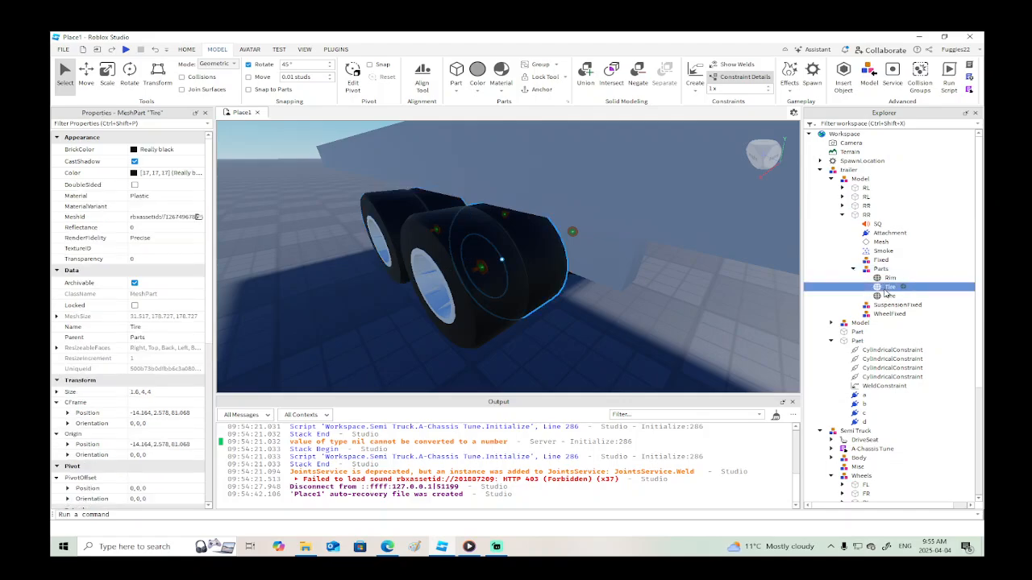
pyautogui.moveTo(871, 234); pyautogui.dragTo(882, 288)
# Rotate the second RR tire's attachment to world orientation -90, 0, 0.
pyautogui.click(129, 74)
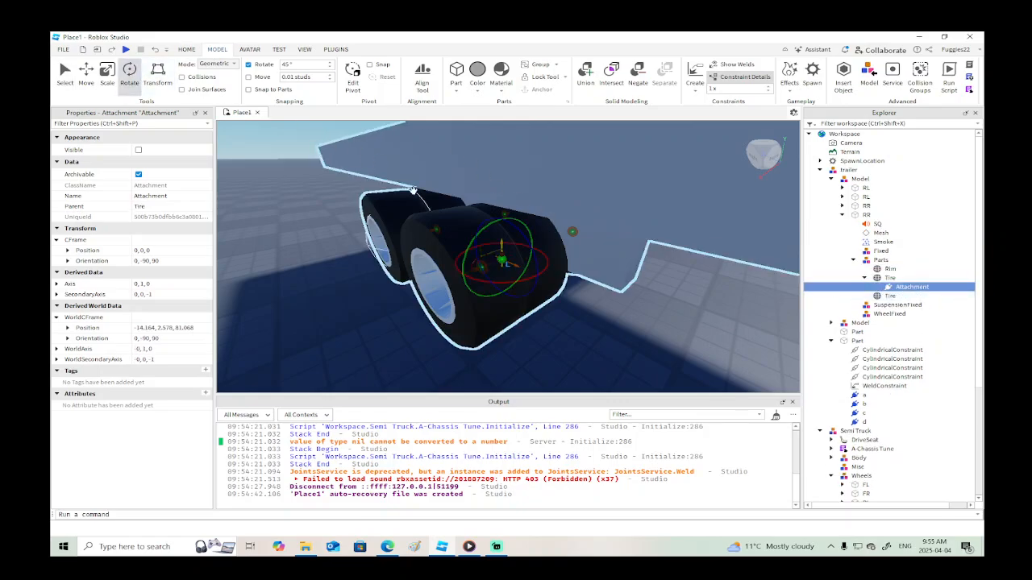
pyautogui.moveTo(494, 222); pyautogui.dragTo(469, 248)
pyautogui.moveTo(464, 293); pyautogui.dragTo(466, 295)
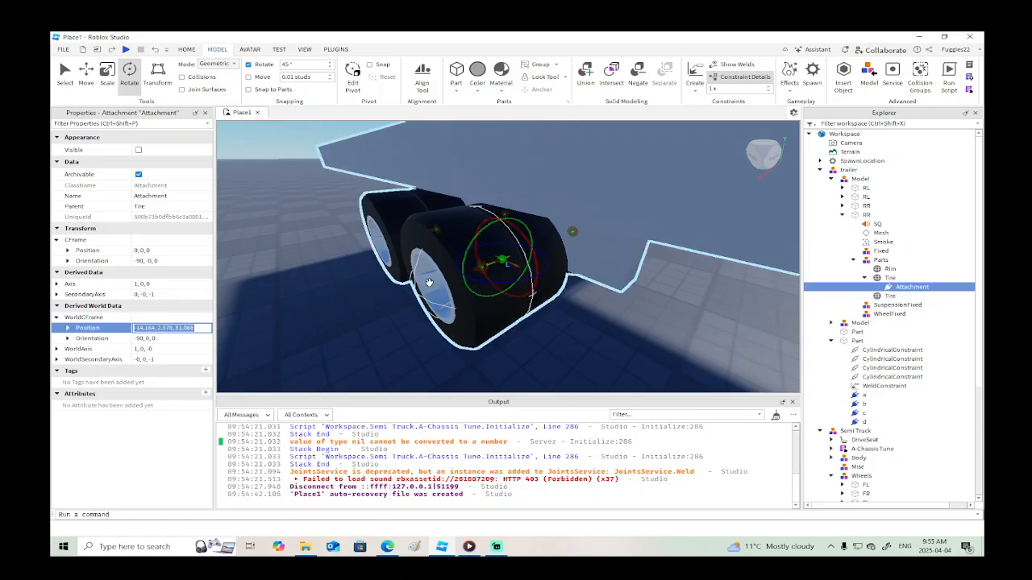
# Set beam attachment b's world position to the tire attachment's coordinates, -14.164, 2.578, 81.068.
pyautogui.click(482, 266)
pyautogui.scroll(10, 482, 266)
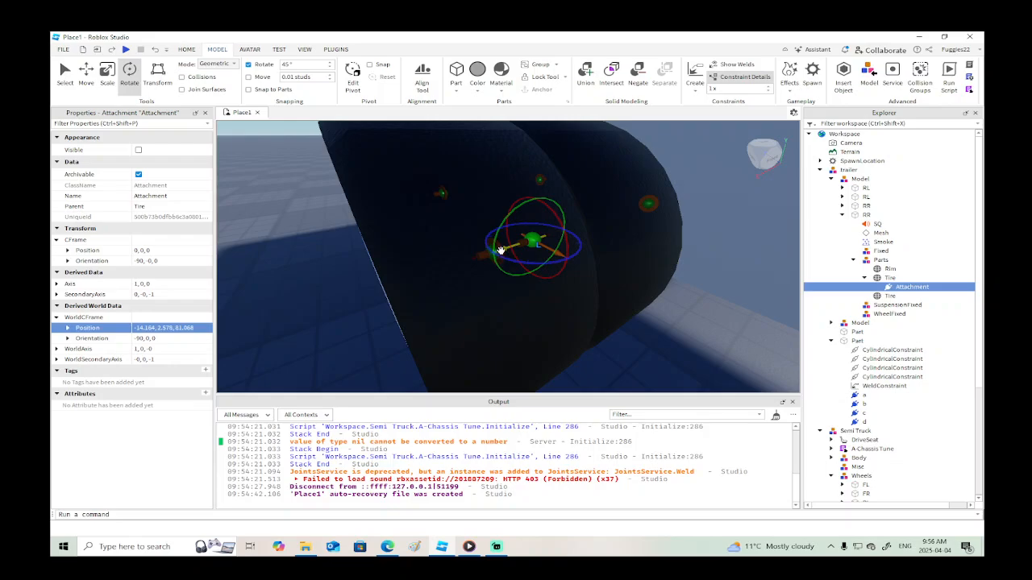
pyautogui.click(501, 250)
pyautogui.click(493, 252)
pyautogui.click(173, 325)
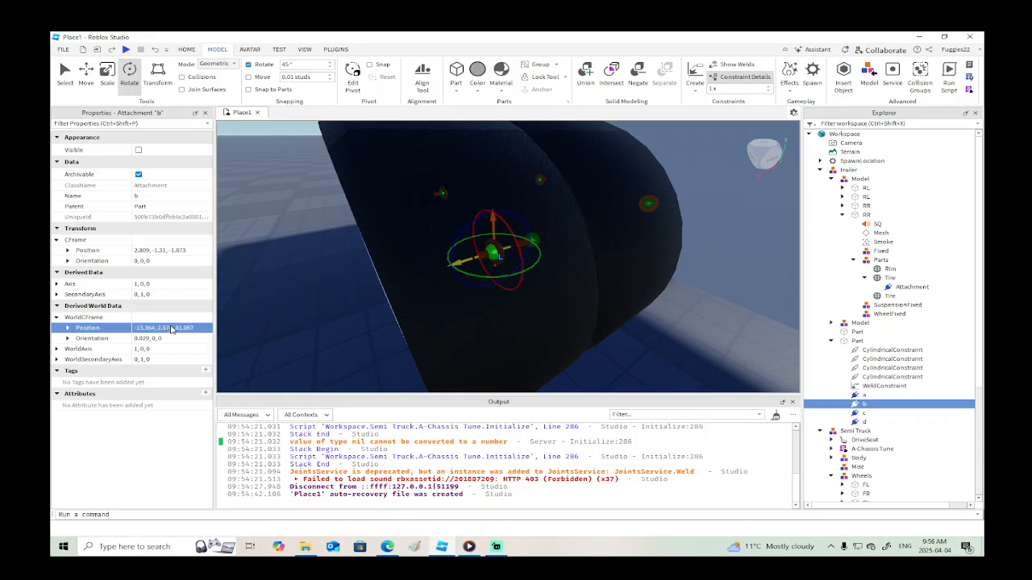
pyautogui.click(532, 241)
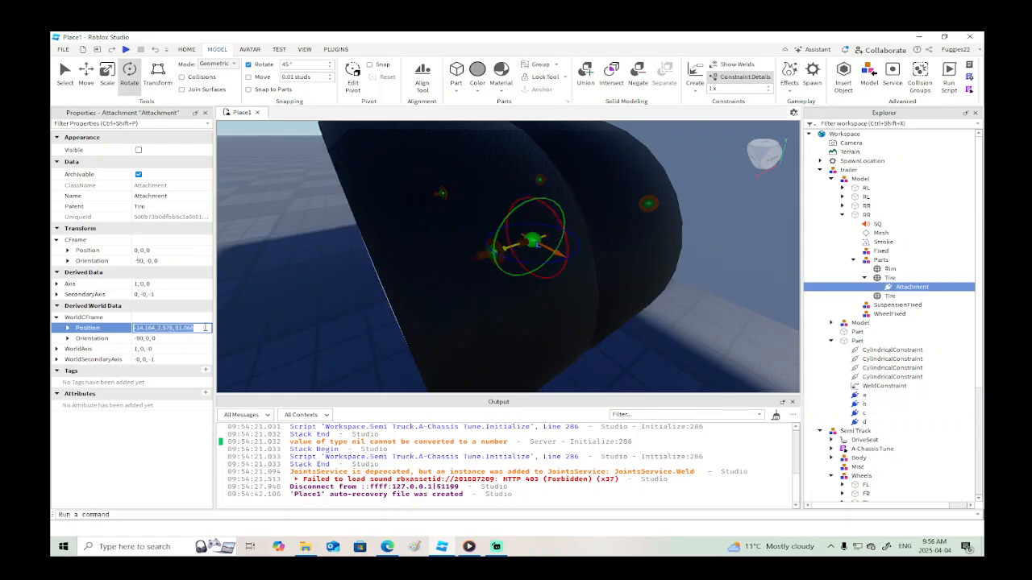
pyautogui.click(494, 253)
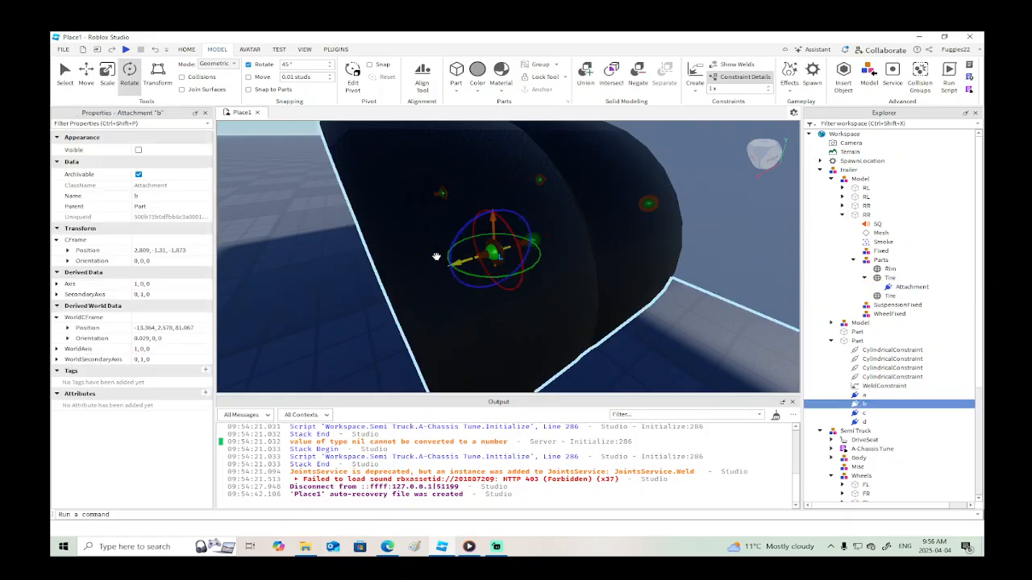
pyautogui.click(199, 327)
pyautogui.press('Return')
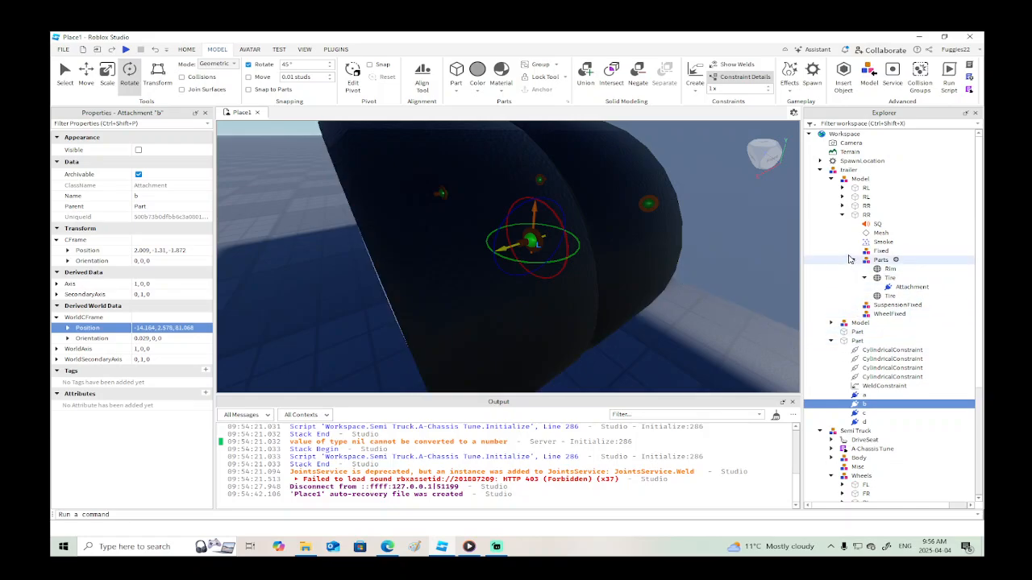
# Weld the second RR wheel's outer Tire and its Rim to the inner Tire with weld constraints.
pyautogui.click(890, 295)
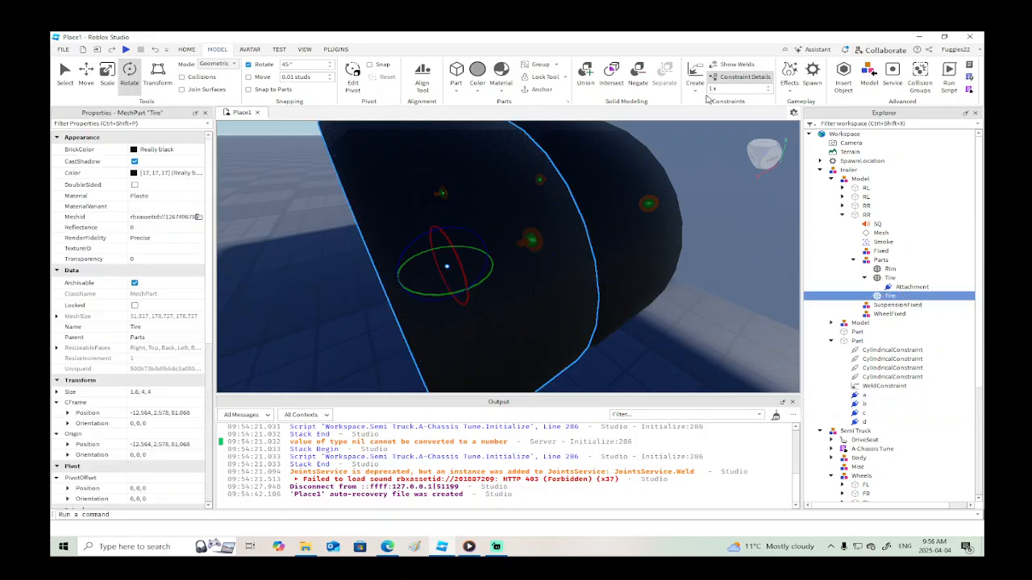
pyautogui.click(698, 73)
pyautogui.click(626, 177)
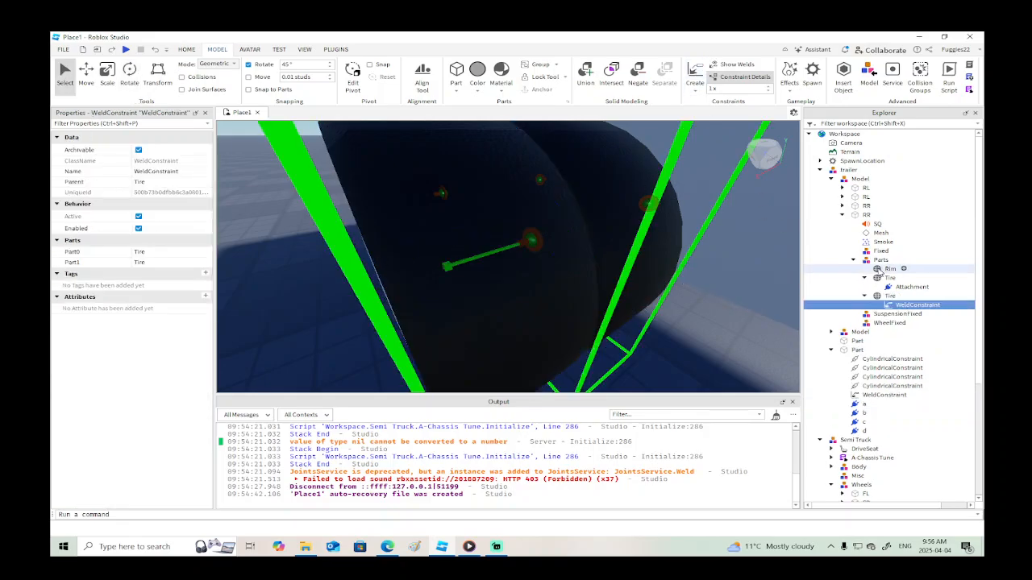
pyautogui.click(881, 270)
pyautogui.click(689, 85)
pyautogui.click(618, 165)
# Playtest the place, walk the character up to the trailer to check its wheels, and stop the test.
pyautogui.scroll(-10, 609, 166)
pyautogui.moveTo(616, 164); pyautogui.dragTo(611, 162, button='right')
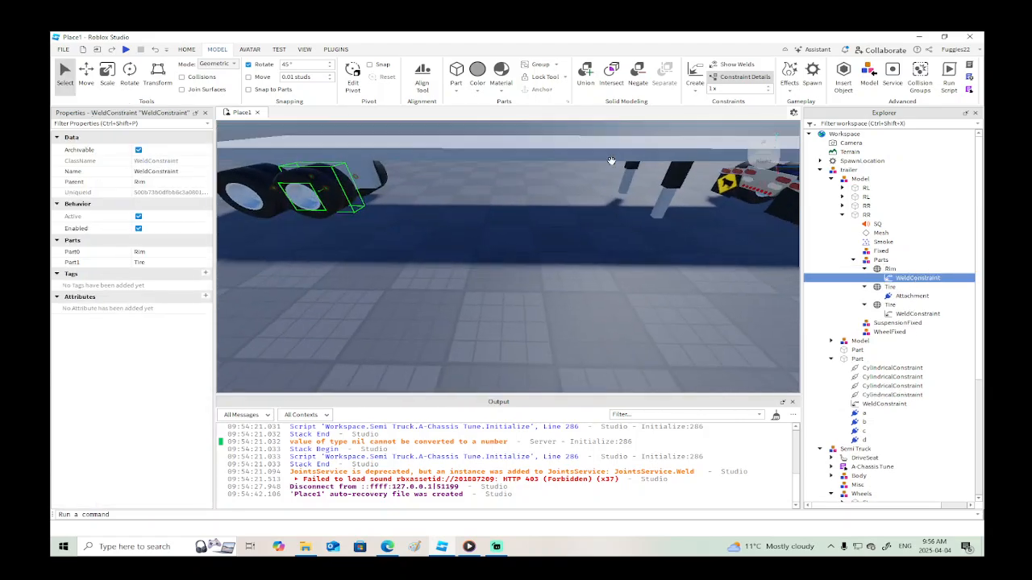
pyautogui.scroll(-4, 611, 161)
pyautogui.click(126, 50)
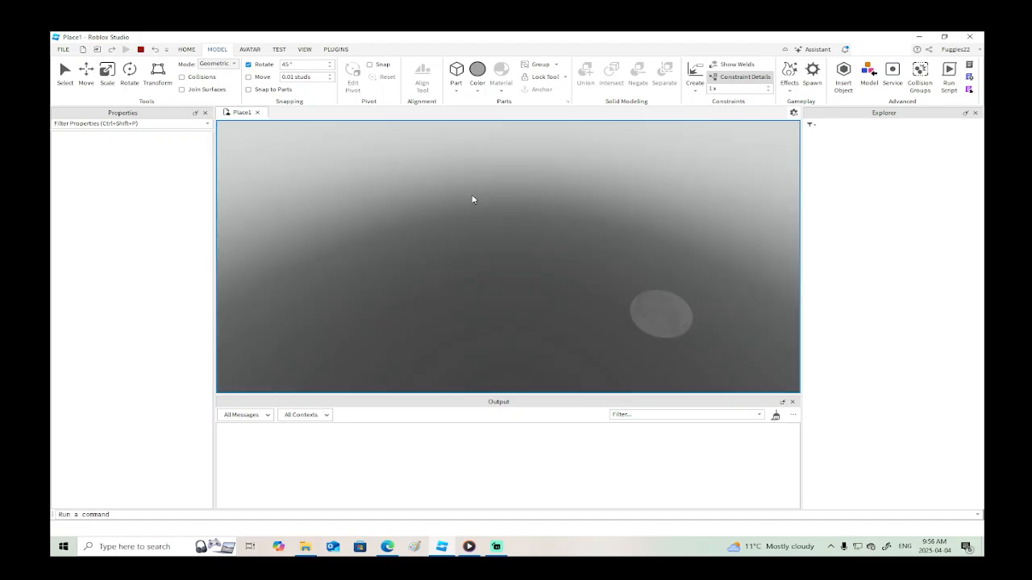
pyautogui.press('w')
pyautogui.moveTo(563, 230); pyautogui.dragTo(563, 233, button='right')
pyautogui.press('a')
pyautogui.press('w')
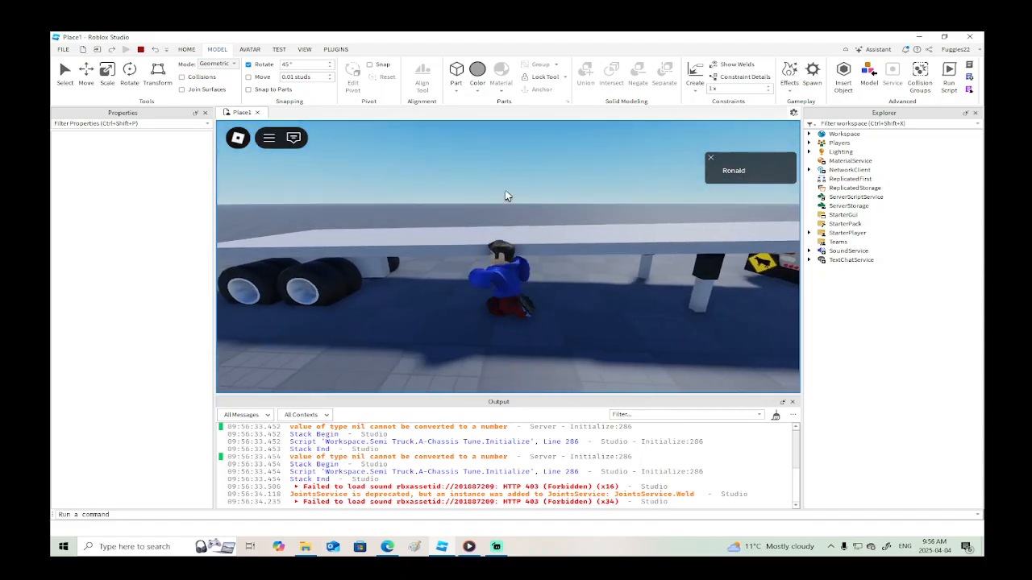
pyautogui.press('s')
pyautogui.click(142, 49)
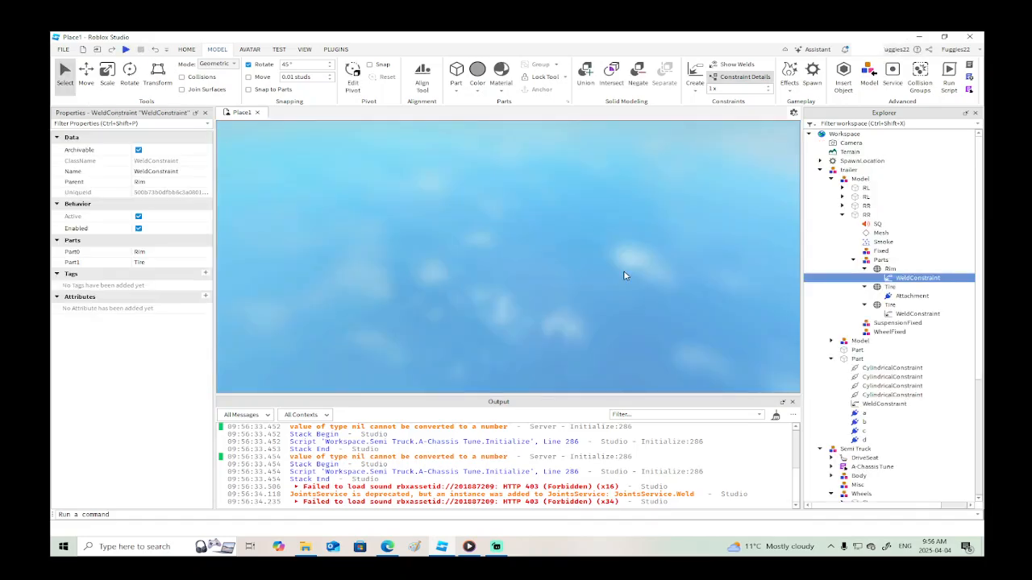
# Examine the collision settings of the second RR wheel's inner Tire, RR part and Rim.
pyautogui.click(886, 287)
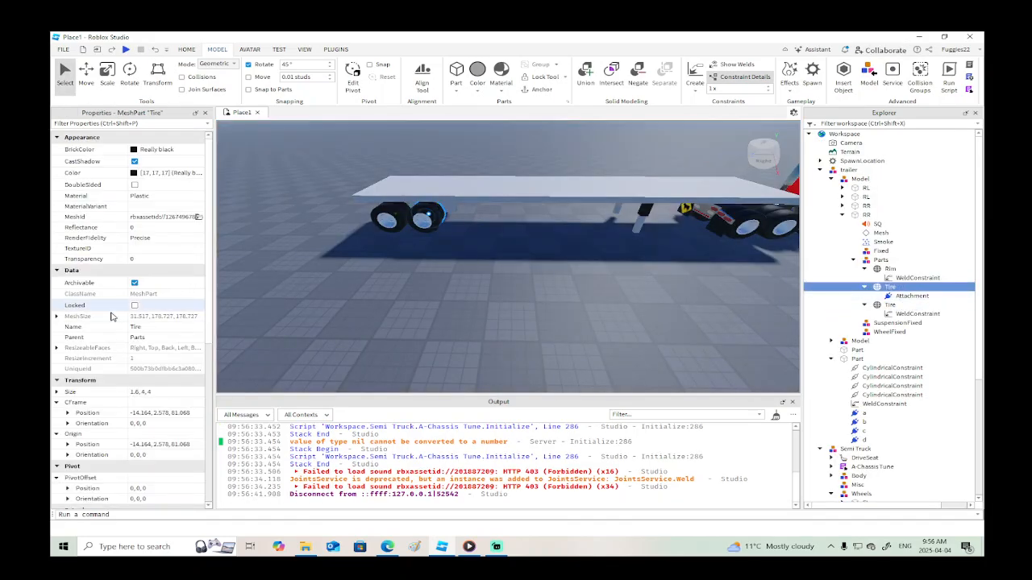
pyautogui.scroll(-5, 138, 323)
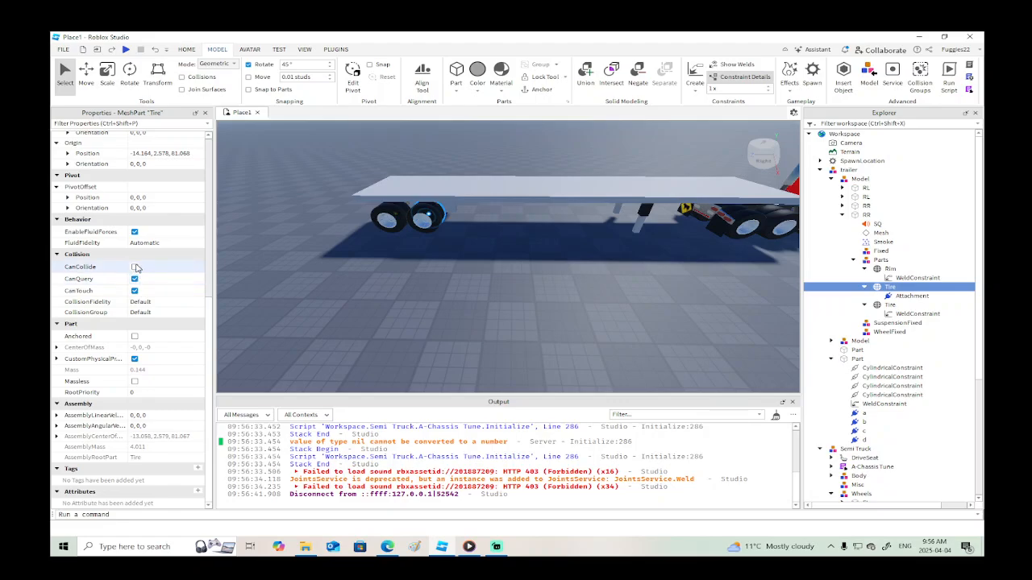
pyautogui.click(867, 216)
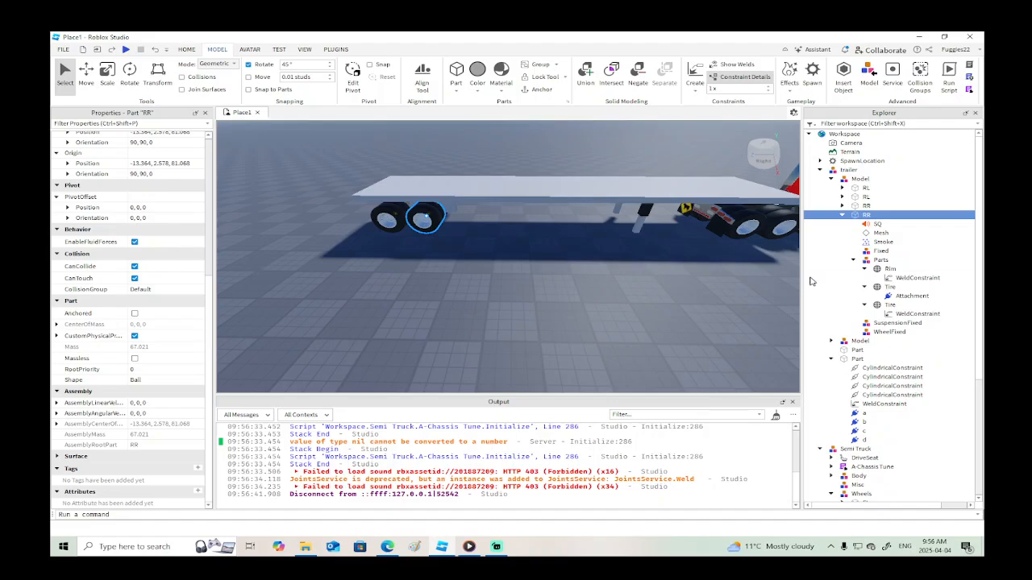
pyautogui.click(889, 269)
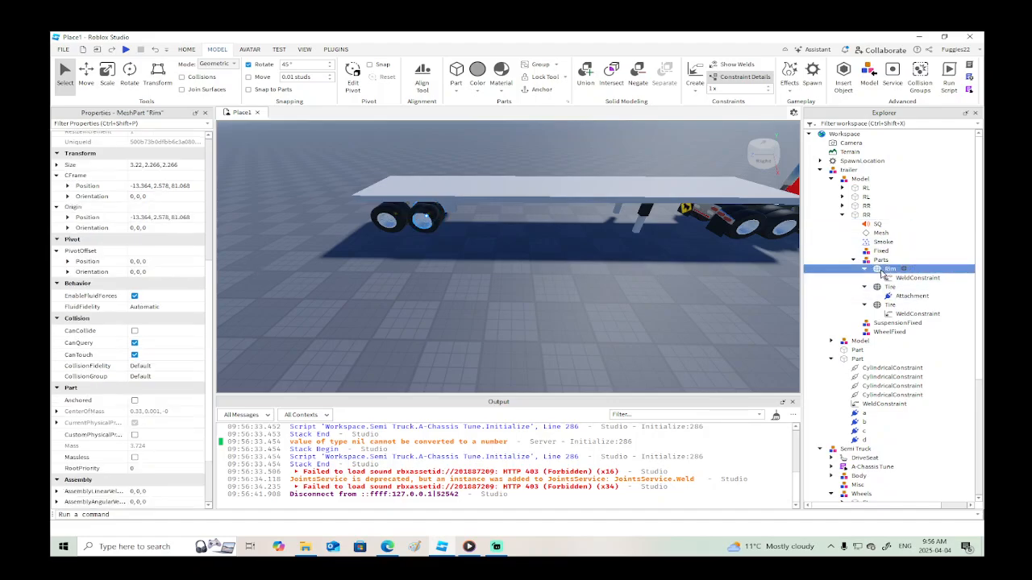
pyautogui.press('f')
pyautogui.press('w')
pyautogui.moveTo(522, 275); pyautogui.dragTo(522, 275, button='right')
pyautogui.press('d')
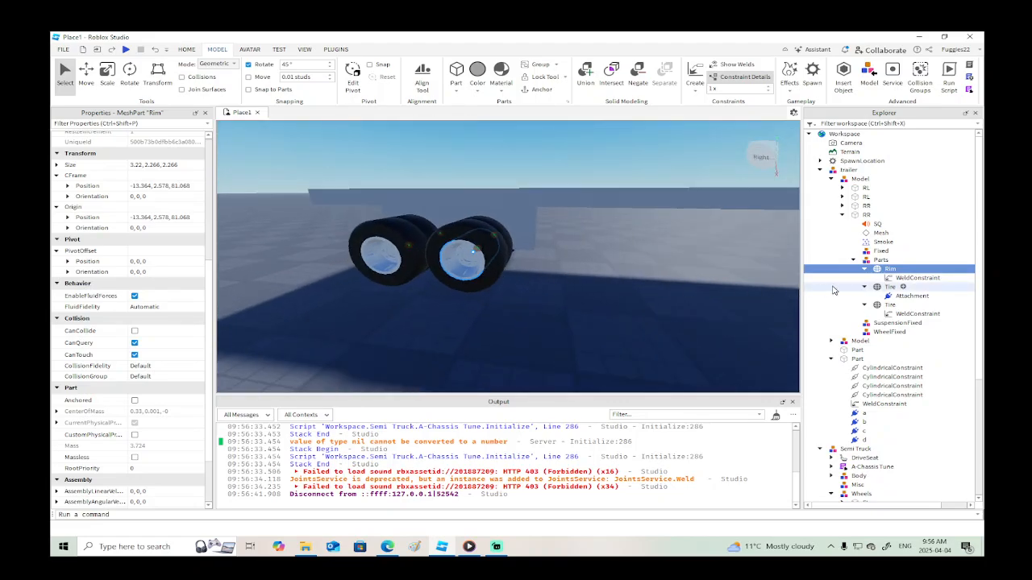
# Enable CanCollide on both Tires of the second RR wheel.
pyautogui.click(865, 287)
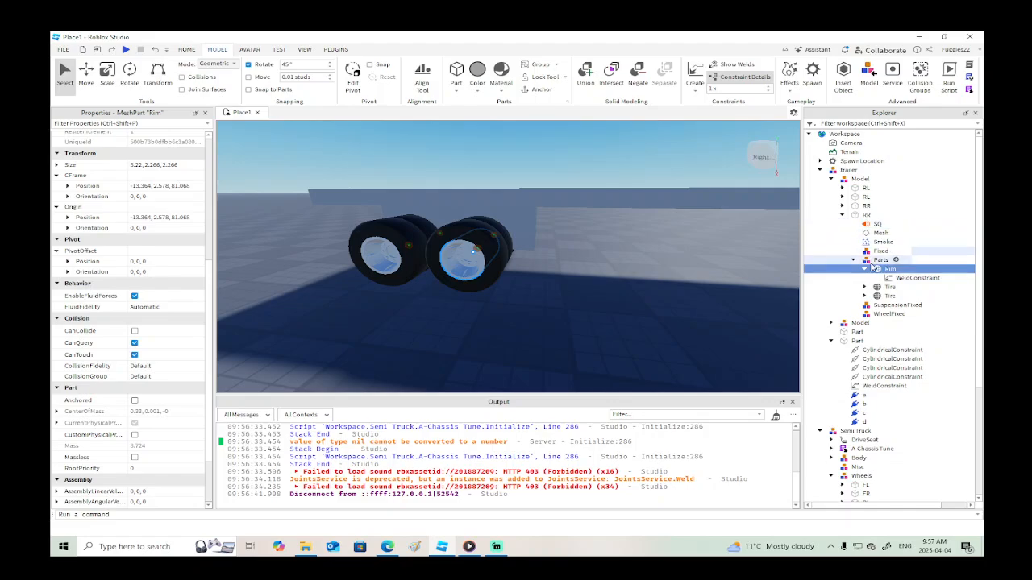
pyautogui.click(878, 295)
pyautogui.keyDown('shift'); pyautogui.click(878, 287); pyautogui.keyUp('shift')
pyautogui.click(135, 356)
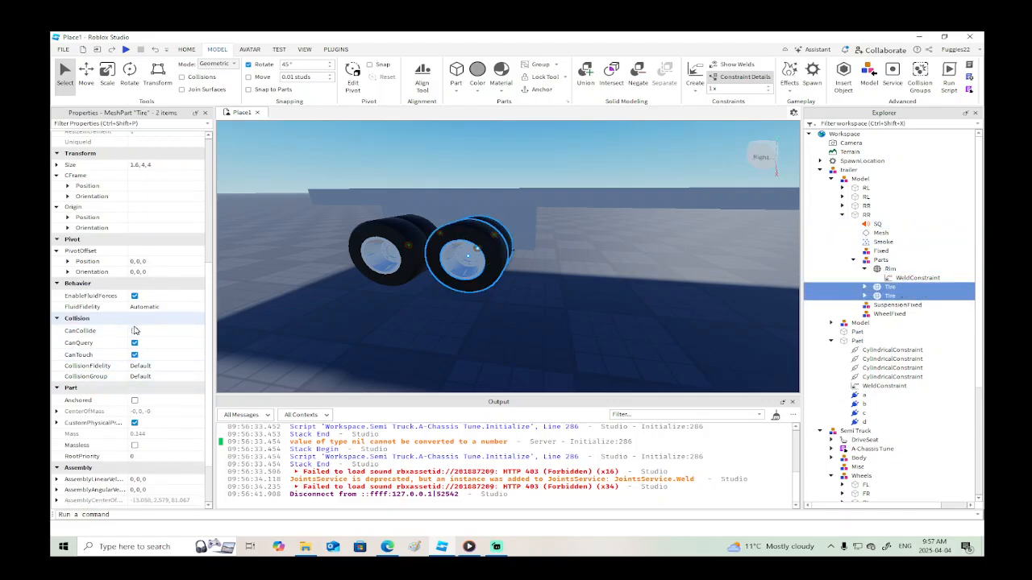
pyautogui.click(854, 261)
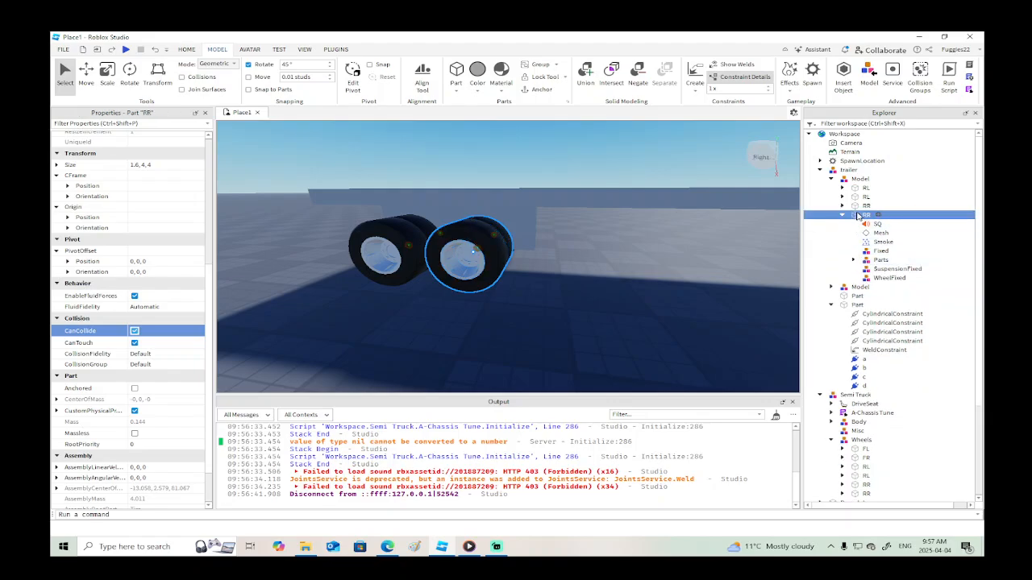
# Enable CanCollide on both Tires of the first RR wheel.
pyautogui.moveTo(579, 284); pyautogui.dragTo(578, 285, button='right')
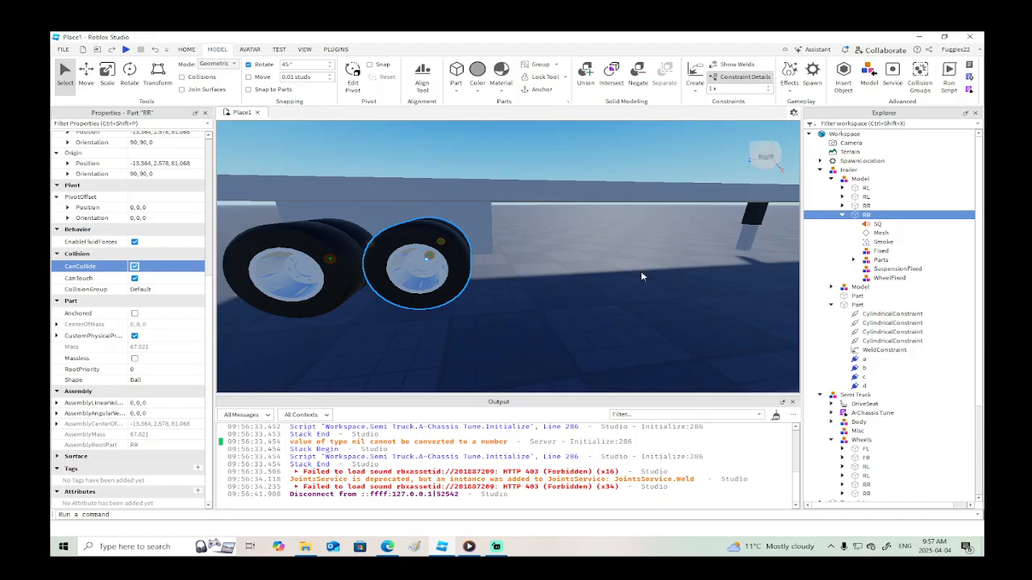
pyautogui.click(842, 206)
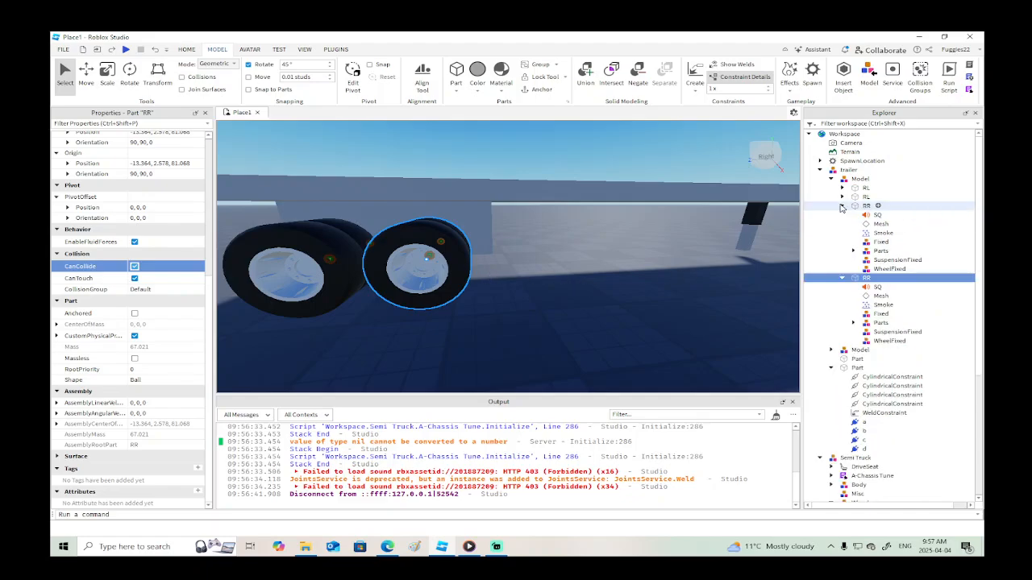
pyautogui.click(853, 251)
pyautogui.click(889, 296)
pyautogui.keyDown('ctrl'); pyautogui.click(889, 278); pyautogui.keyUp('ctrl')
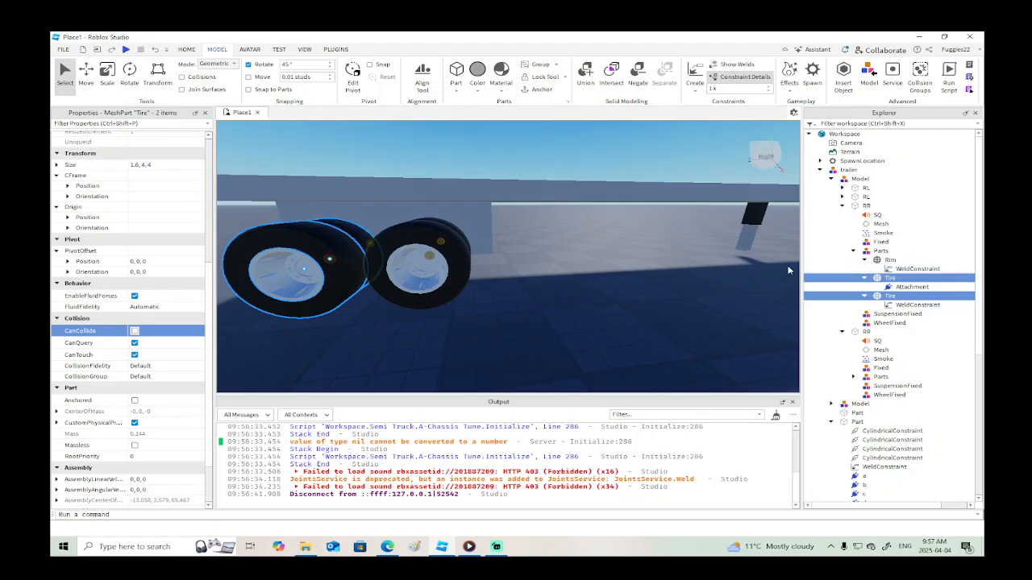
pyautogui.click(136, 332)
pyautogui.click(135, 331)
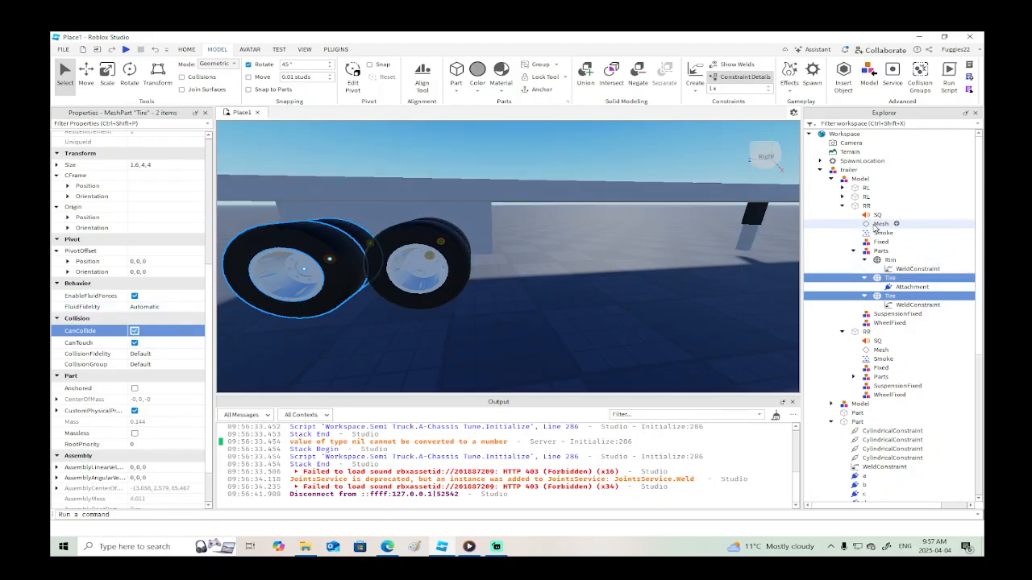
# Enable CanCollide on both Tires of the second RL wheel in the trailer model.
pyautogui.click(842, 206)
pyautogui.click(843, 216)
pyautogui.click(842, 198)
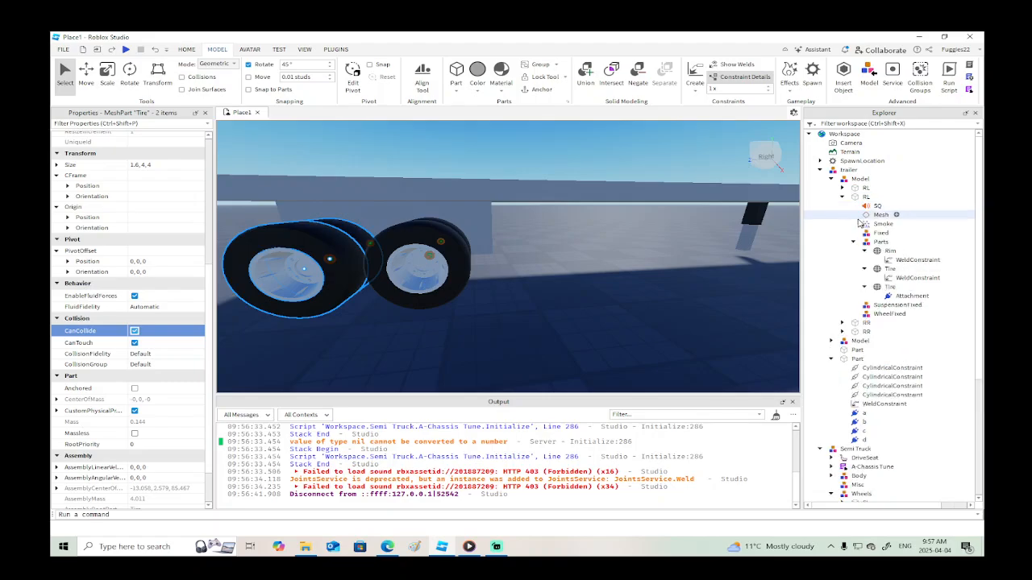
pyautogui.click(889, 268)
pyautogui.keyDown('ctrl'); pyautogui.click(889, 287); pyautogui.keyUp('ctrl')
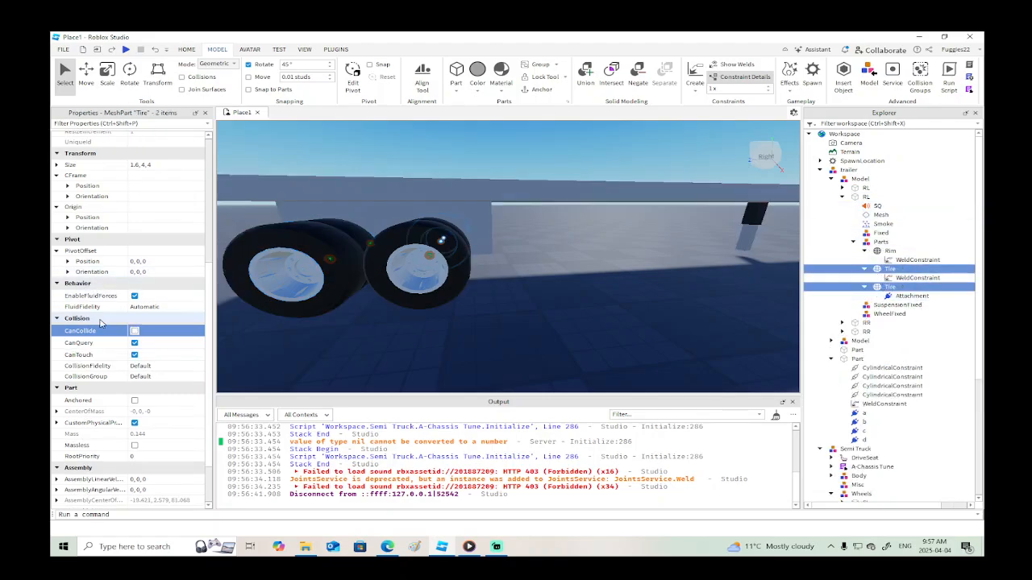
pyautogui.click(134, 332)
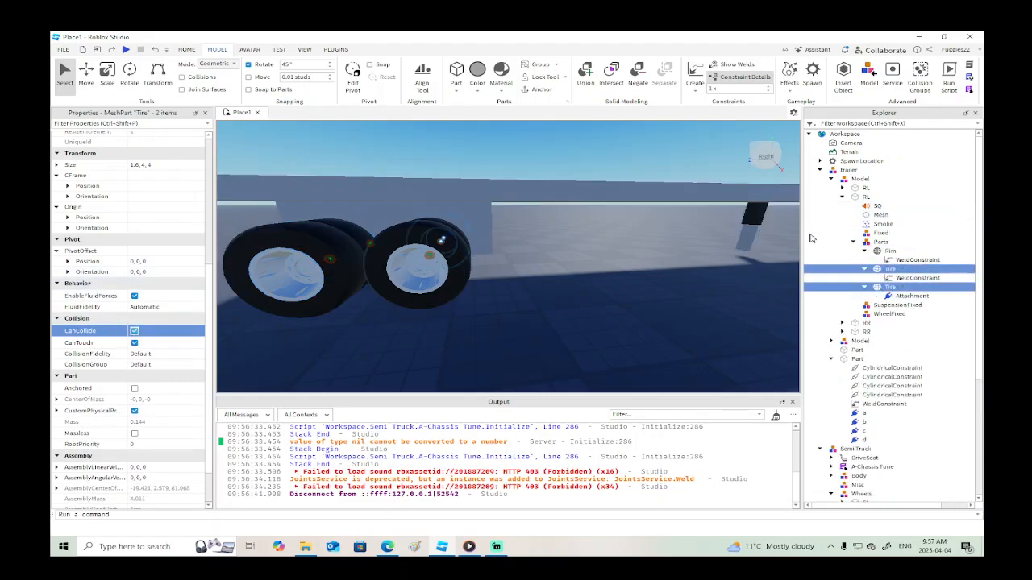
# Enable CanCollide on both Tires of the first RL wheel in the trailer model.
pyautogui.click(842, 197)
pyautogui.click(842, 187)
pyautogui.click(877, 270)
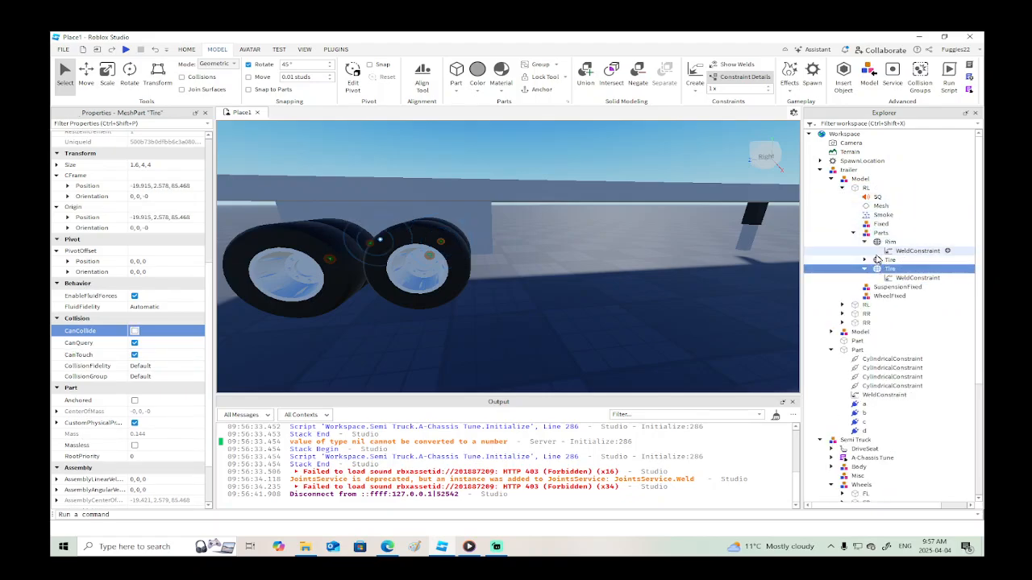
pyautogui.keyDown('ctrl'); pyautogui.click(877, 254); pyautogui.keyUp('ctrl')
pyautogui.keyDown('ctrl'); pyautogui.click(881, 261); pyautogui.keyUp('ctrl')
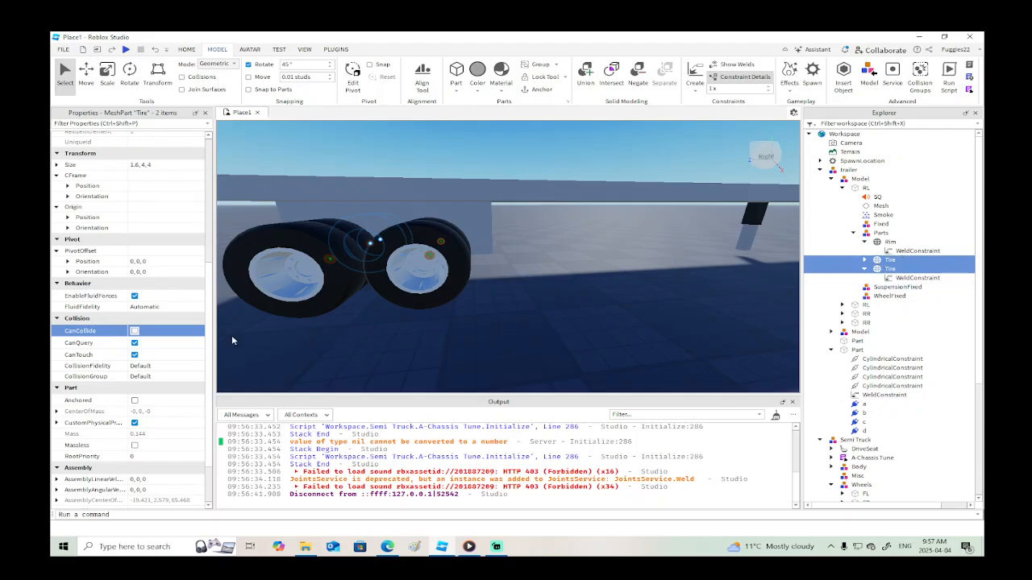
pyautogui.click(134, 331)
# Start a playtest and run the character past the truck to the trailer's rear wheels, jumping up against them.
pyautogui.click(126, 50)
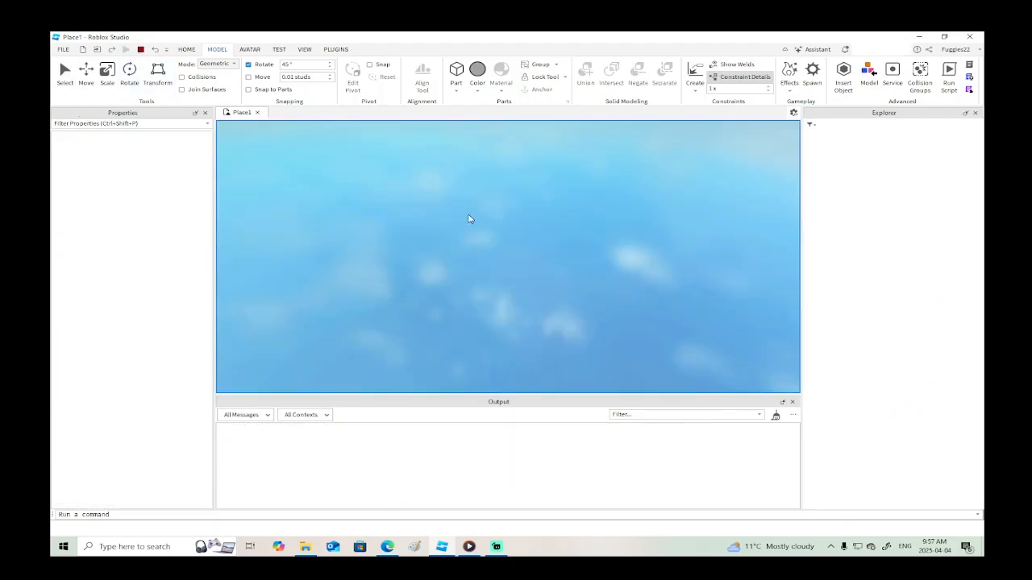
pyautogui.moveTo(572, 244); pyautogui.dragTo(572, 244, button='right')
pyautogui.press('w')
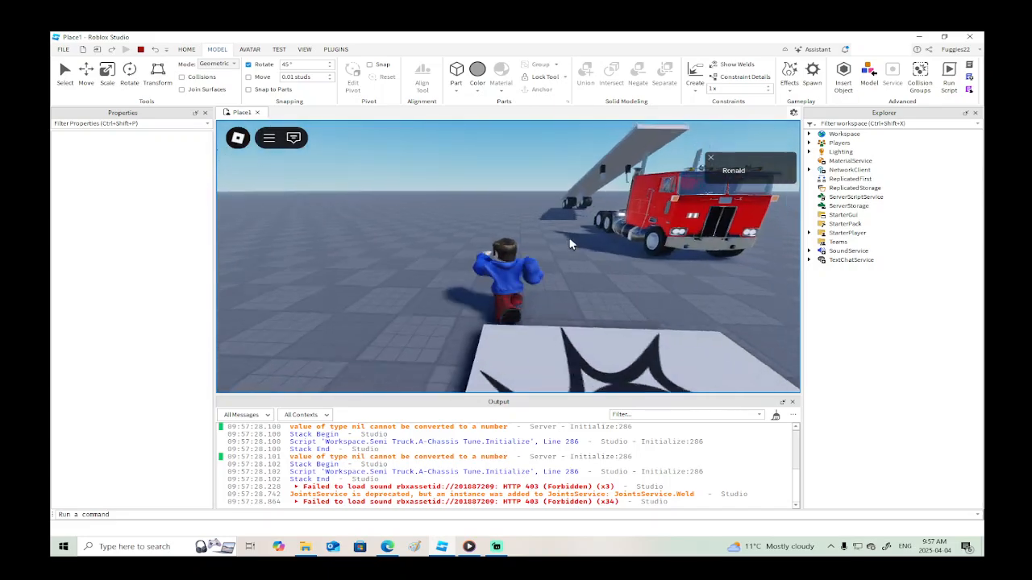
pyautogui.press('w')
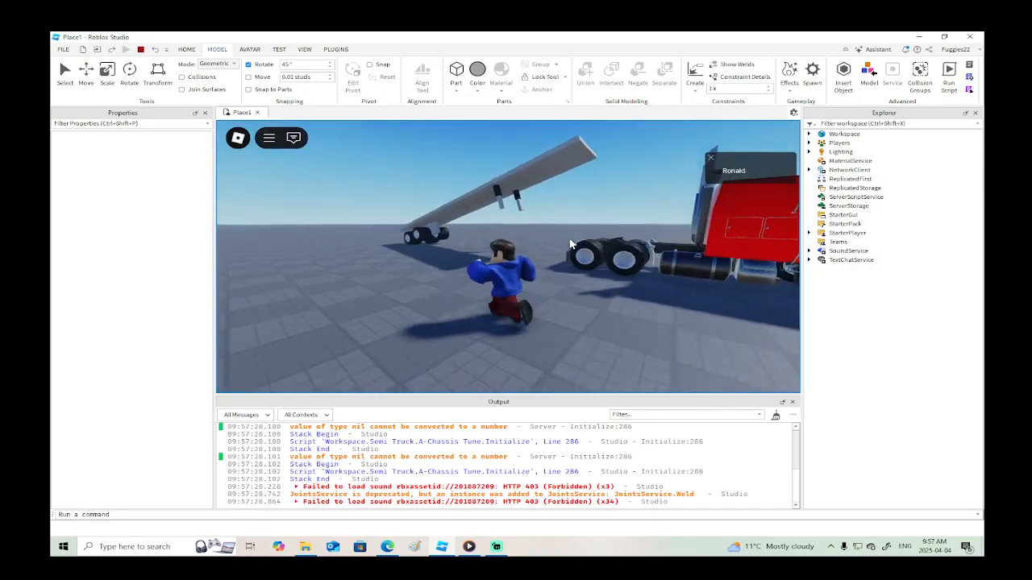
pyautogui.press('w')
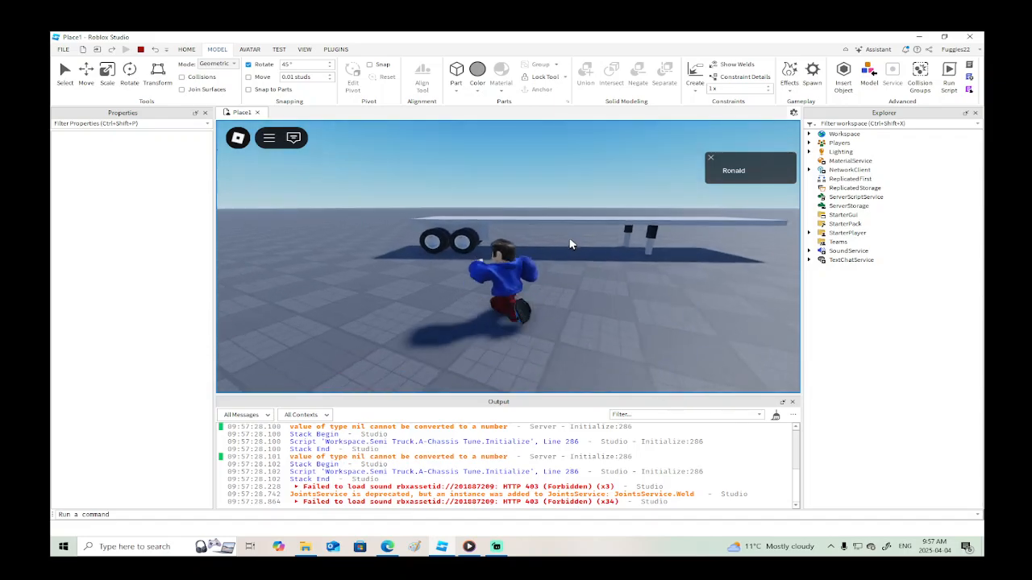
pyautogui.press('w')
pyautogui.press('space')
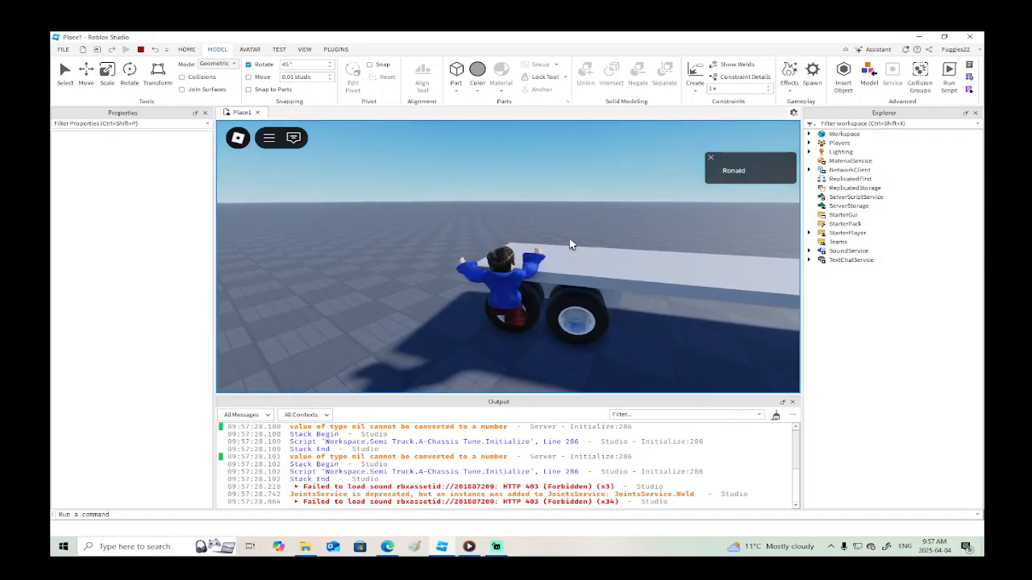
# Move and jump the character around the trailer to check how it rests and rolls on its wheels, and stop the playtest.
pyautogui.moveTo(571, 244); pyautogui.dragTo(571, 244, button='right')
pyautogui.press('w')
pyautogui.press('s')
pyautogui.press('d')
pyautogui.press('space')
pyautogui.press('w')
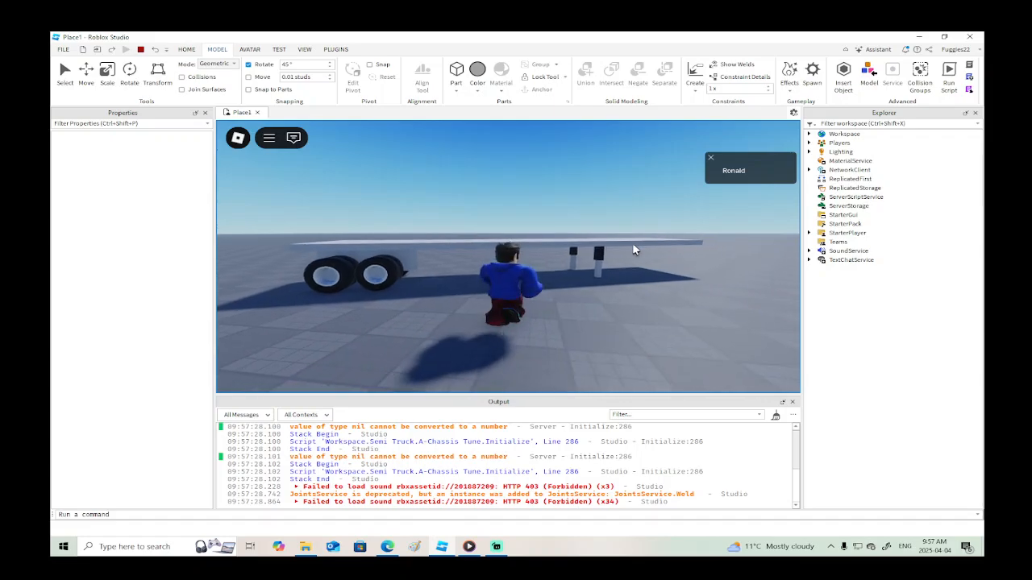
pyautogui.moveTo(635, 246); pyautogui.dragTo(611, 230, button='right')
pyautogui.press('space')
pyautogui.press('s')
pyautogui.press('w')
pyautogui.press('a')
pyautogui.press('s')
pyautogui.press('w')
pyautogui.press('a')
pyautogui.press('w')
pyautogui.press('w')
pyautogui.press('d')
pyautogui.press('d')
pyautogui.press('w')
pyautogui.press('w')
pyautogui.press('d')
pyautogui.press('s')
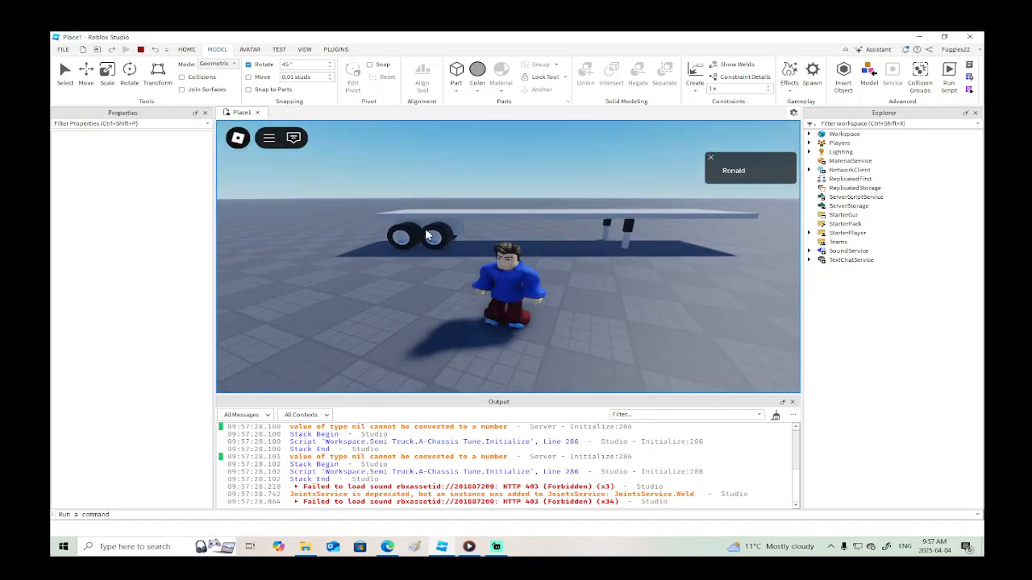
pyautogui.click(142, 50)
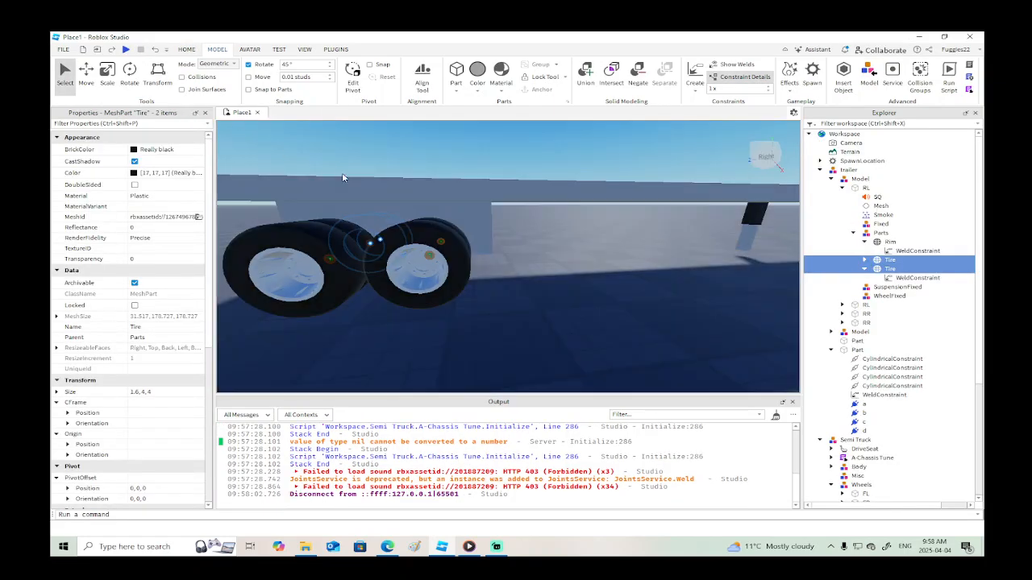
# Examine the landing legs under the front of the trailer's flatbed.
pyautogui.moveTo(642, 243); pyautogui.dragTo(641, 254, button='right')
pyautogui.press('w')
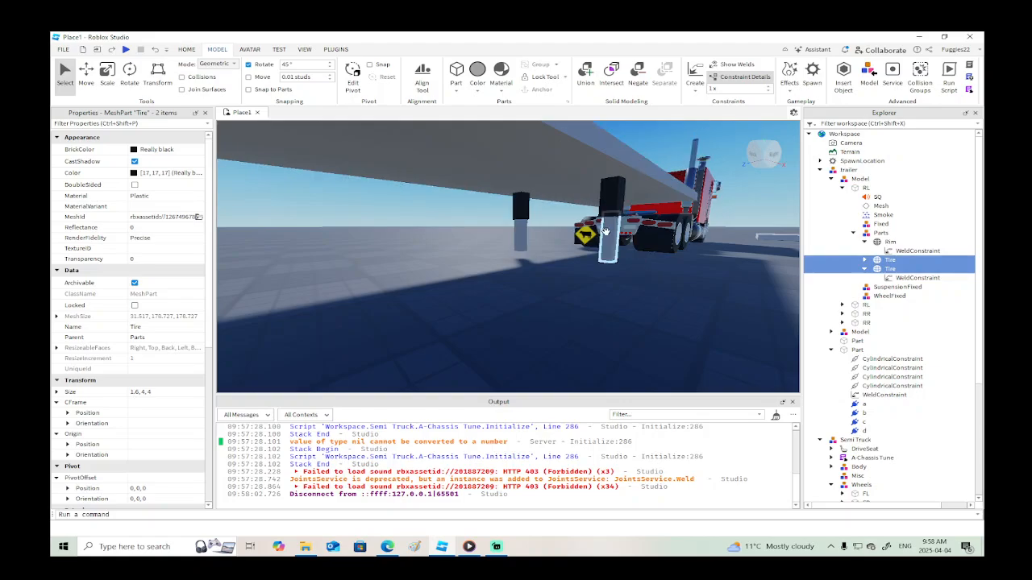
# Turn off Massless for the two grey lower parts of the trailer's landing legs.
pyautogui.click(587, 238)
pyautogui.keyDown('ctrl'); pyautogui.click(518, 230); pyautogui.keyUp('ctrl')
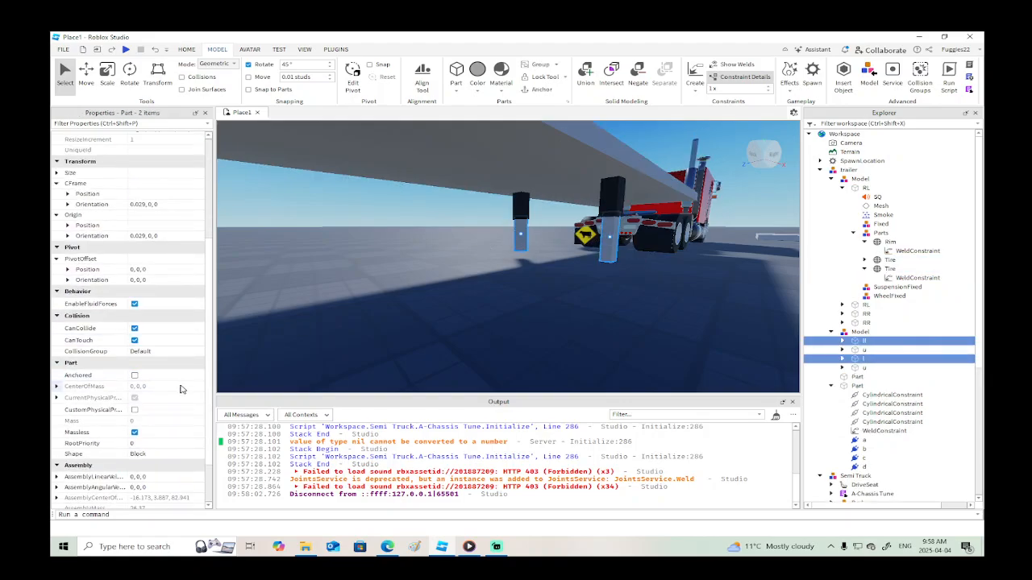
pyautogui.scroll(-2, 147, 384)
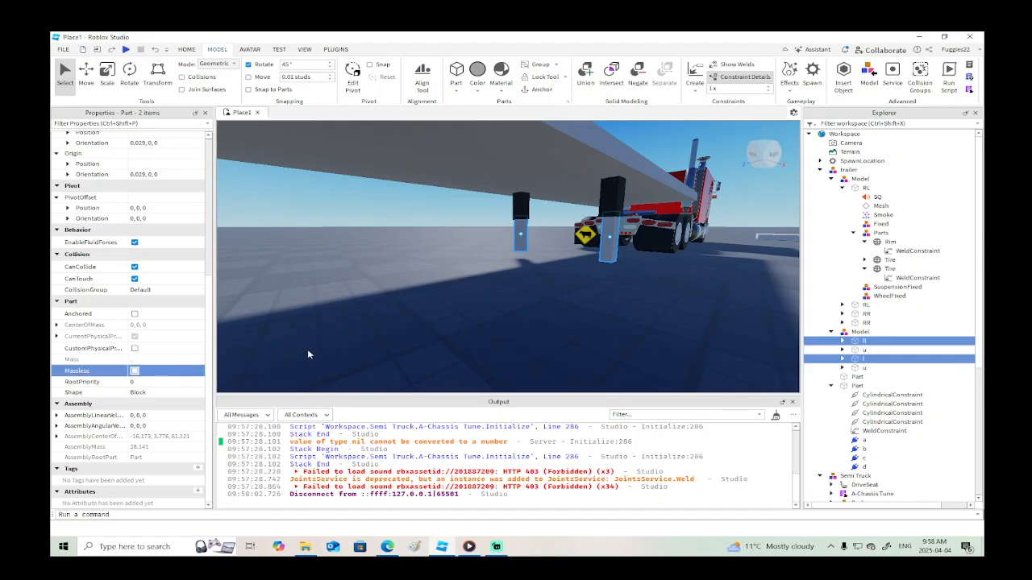
pyautogui.moveTo(307, 354); pyautogui.dragTo(304, 365, button='right')
pyautogui.press('s')
# Playtest the place, walk past the truck to check the trailer's stance, and stop the test.
pyautogui.click(125, 50)
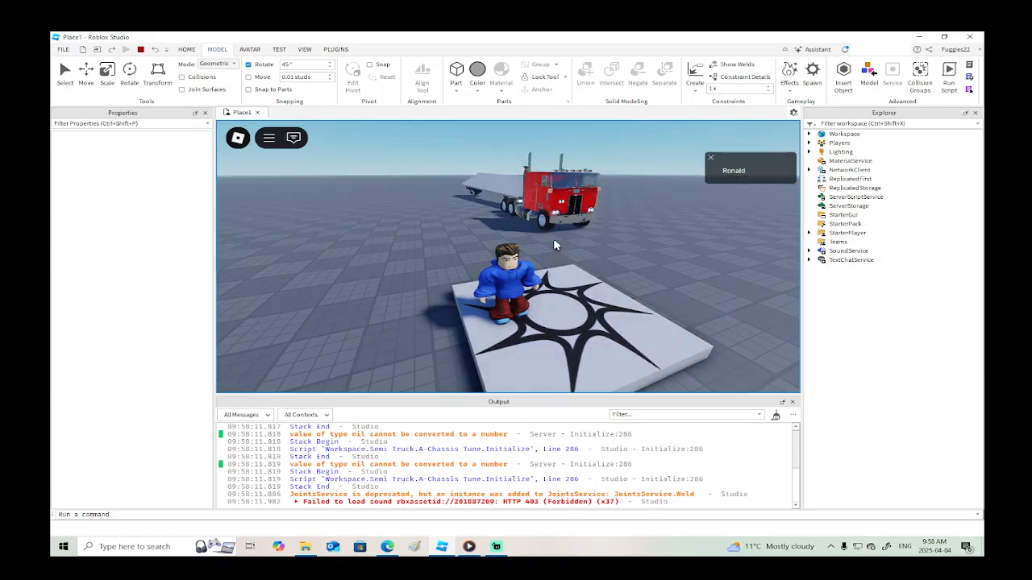
pyautogui.press('w')
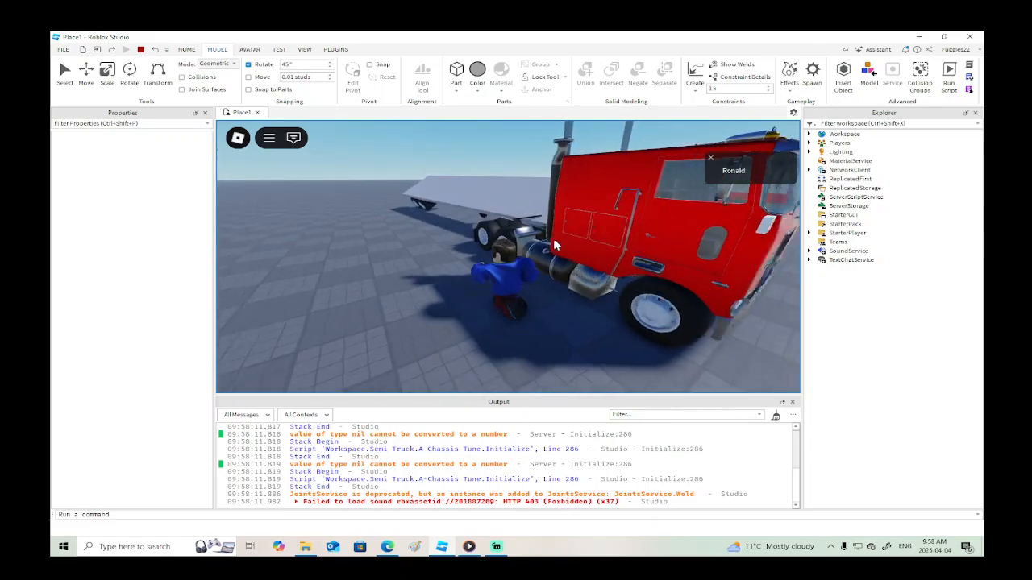
pyautogui.press('w')
pyautogui.moveTo(554, 245); pyautogui.dragTo(554, 243, button='right')
pyautogui.press('w')
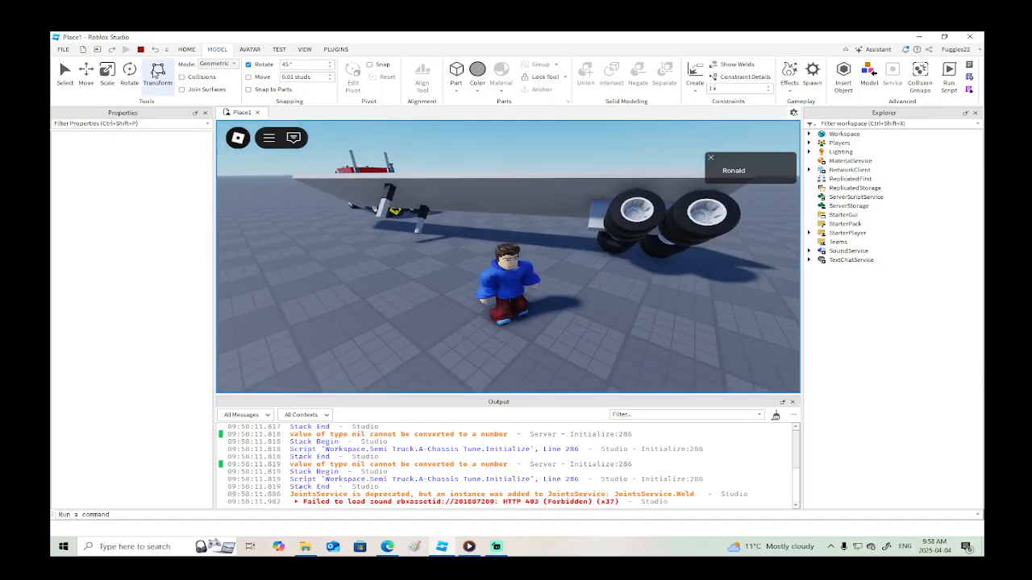
pyautogui.click(140, 50)
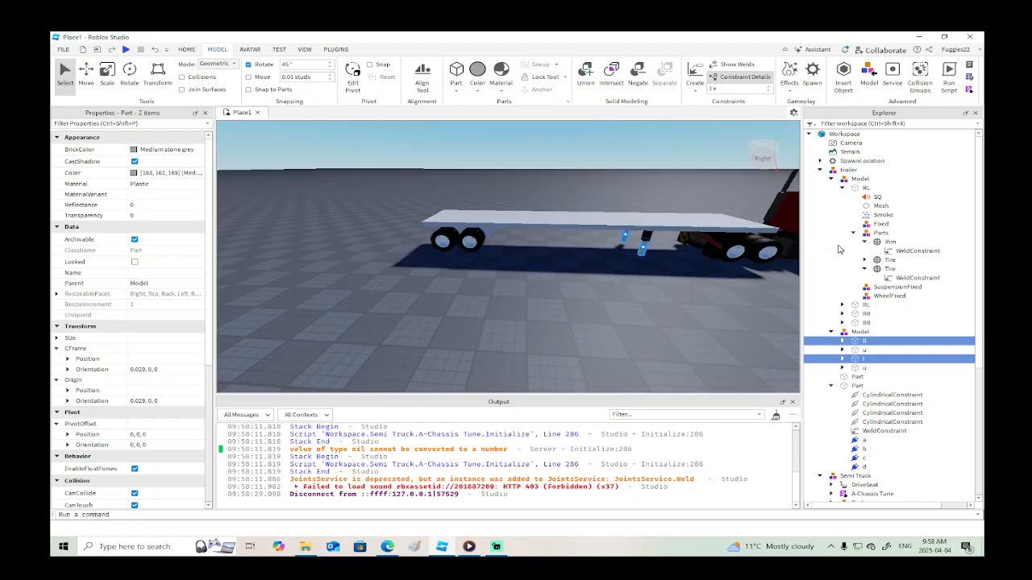
# Delete the SQ sound and Smoke effect from the first RL wheel in the trailer model.
pyautogui.click(871, 233)
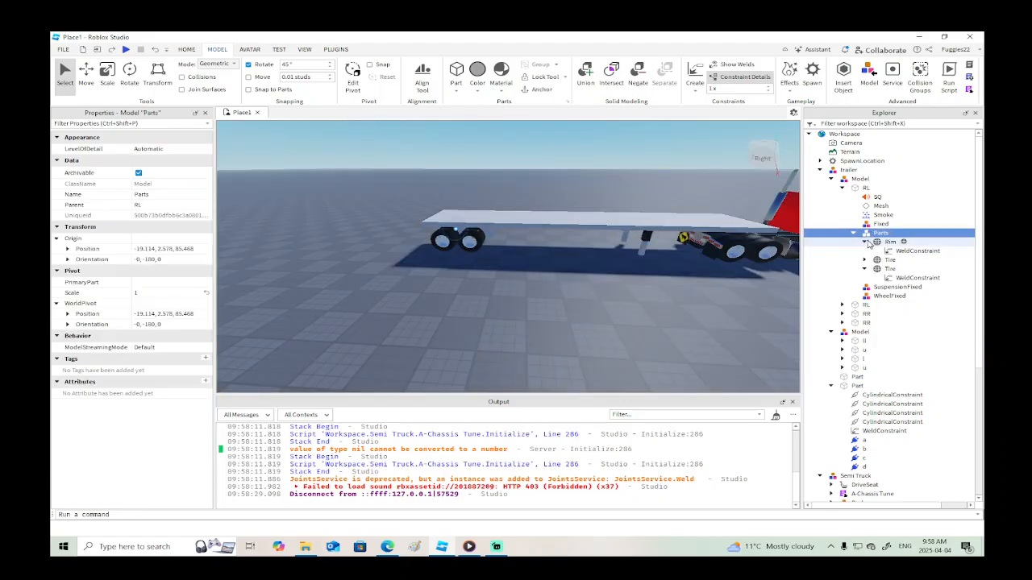
pyautogui.doubleClick(856, 190)
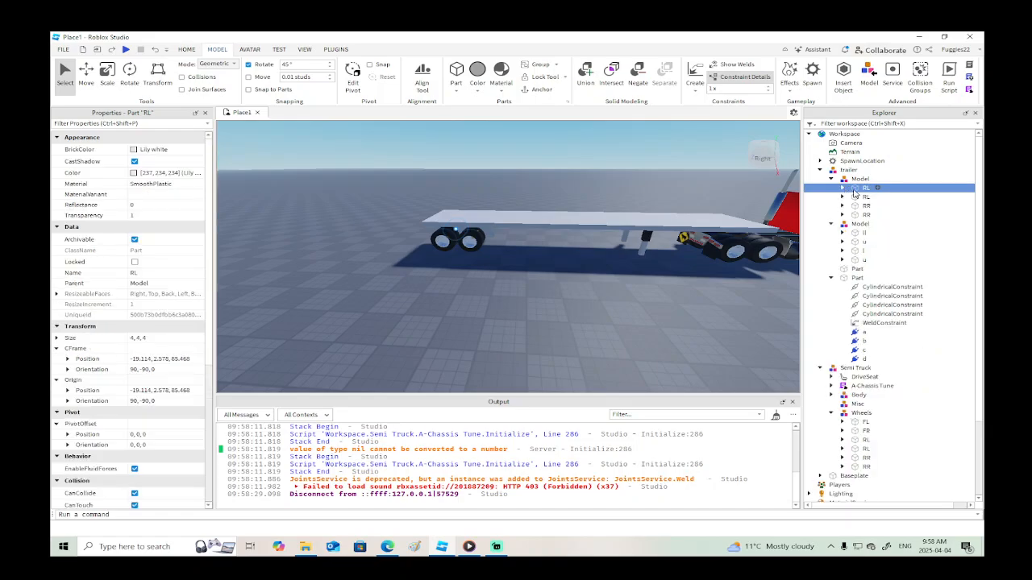
pyautogui.press('f')
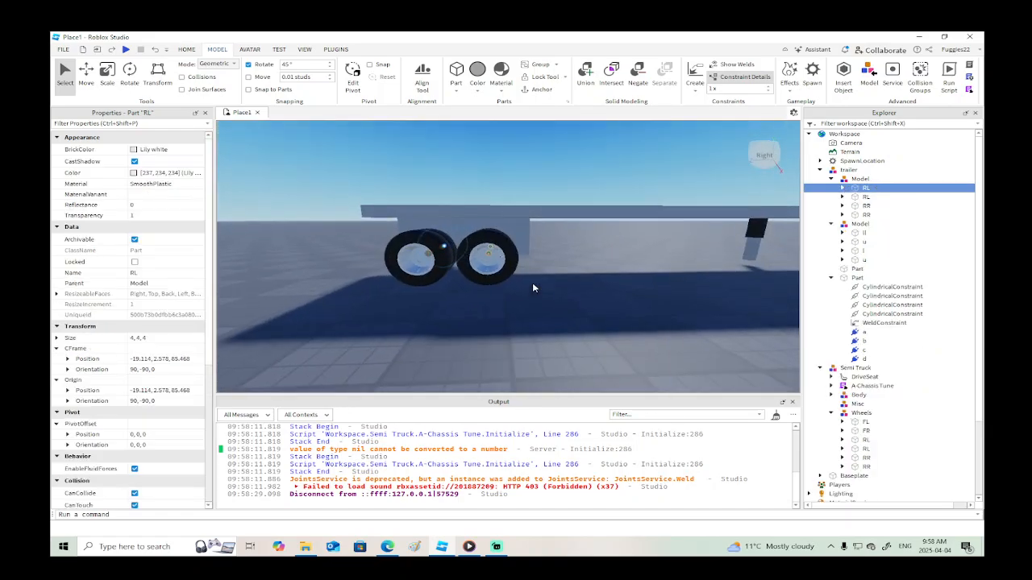
pyautogui.moveTo(532, 282); pyautogui.dragTo(532, 282, button='right')
pyautogui.moveTo(532, 283); pyautogui.dragTo(532, 283, button='right')
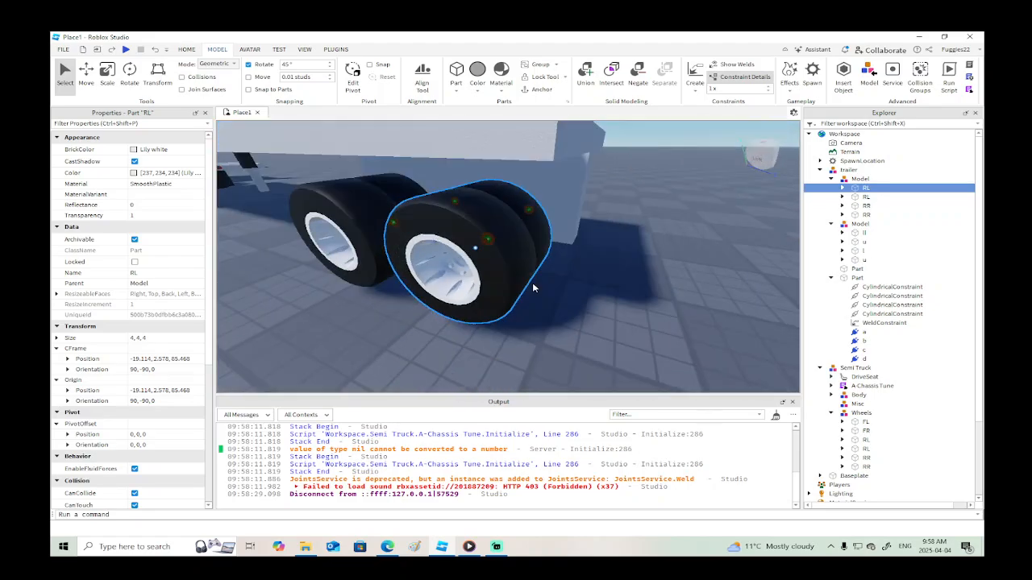
pyautogui.click(843, 188)
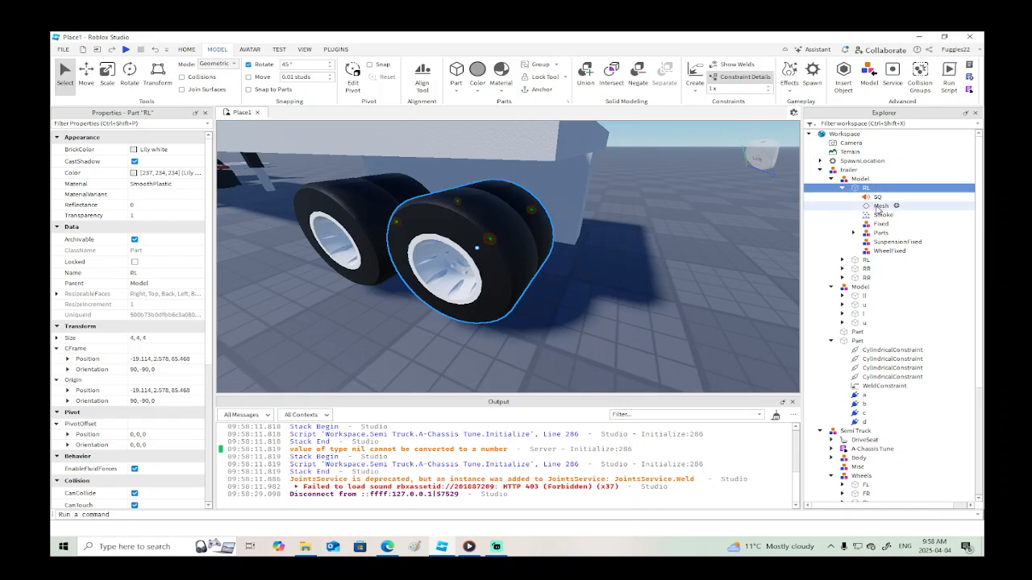
pyautogui.click(877, 207)
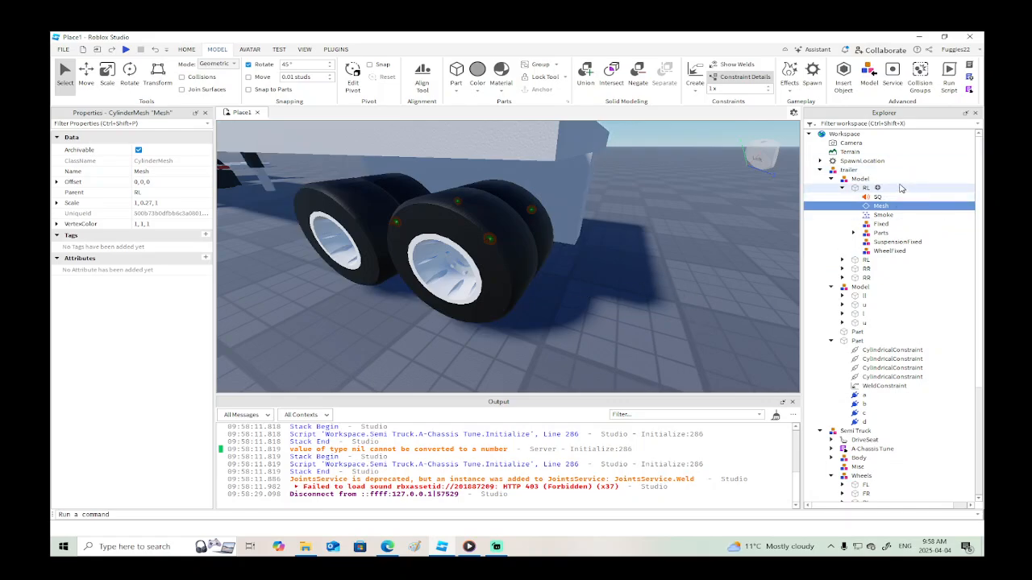
pyautogui.click(870, 197)
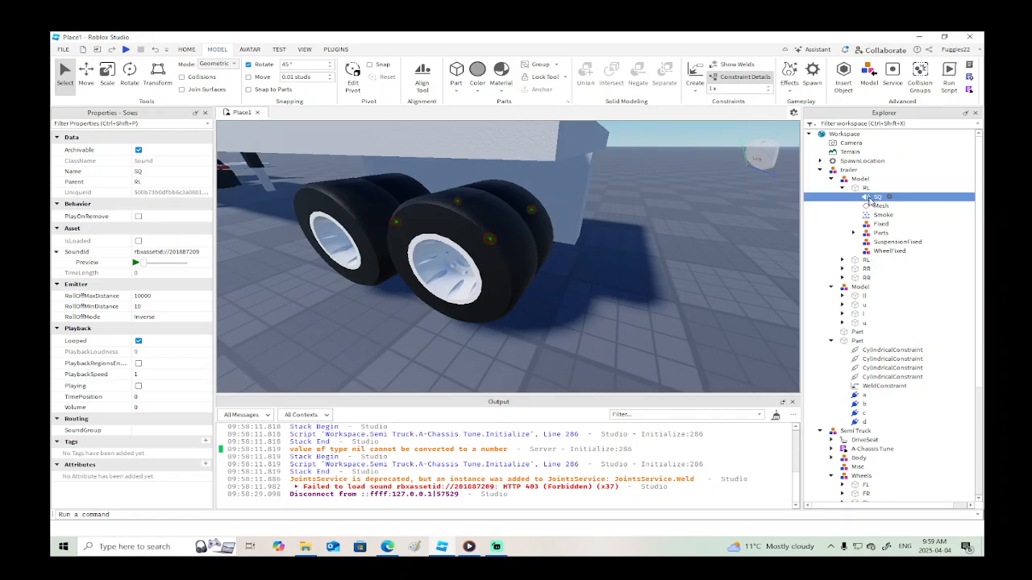
pyautogui.press('Delete')
pyautogui.click(875, 207)
pyautogui.press('Delete')
pyautogui.click(842, 187)
# Delete the Smoke effect and SQ sound from the trailer's second RL wheel.
pyautogui.click(844, 198)
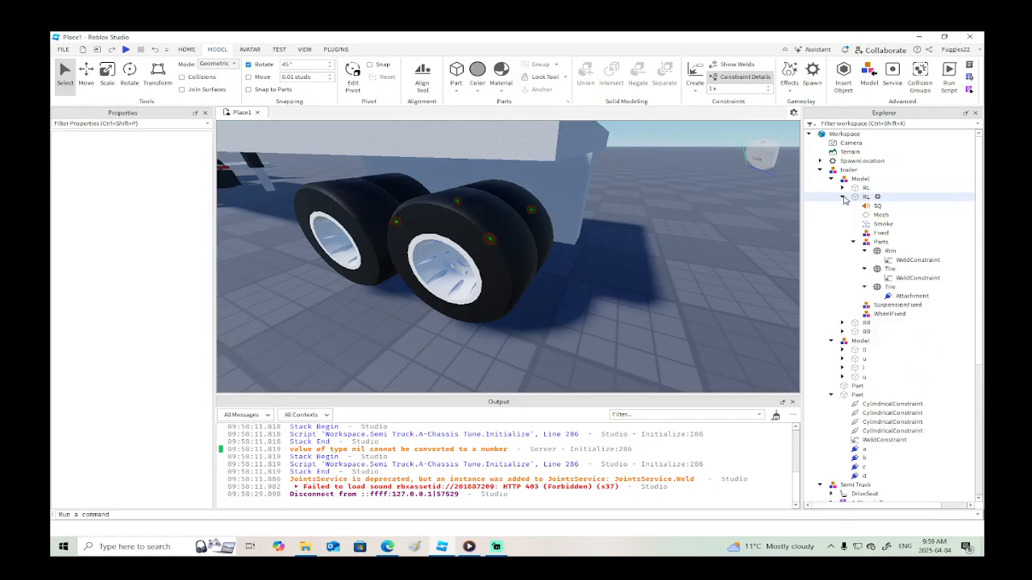
pyautogui.click(886, 206)
pyautogui.click(858, 198)
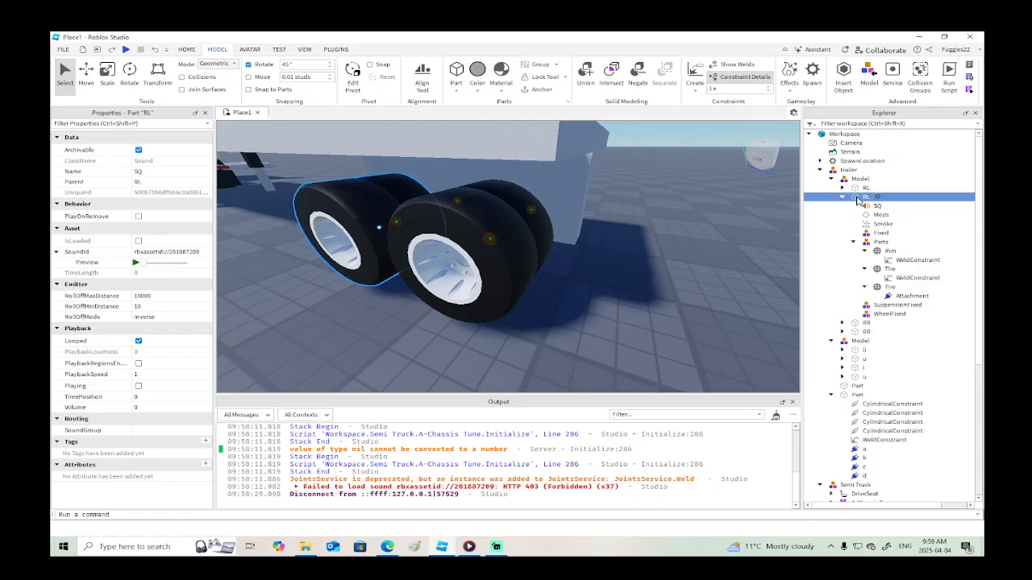
pyautogui.click(874, 208)
pyautogui.click(869, 225)
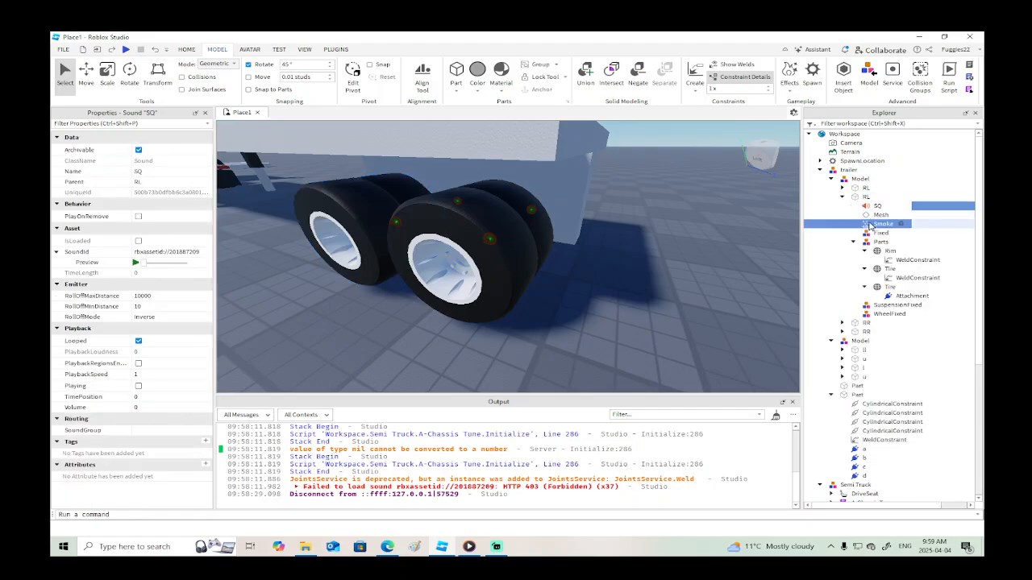
pyautogui.press('Delete')
pyautogui.click(870, 207)
pyautogui.press('Delete')
pyautogui.click(845, 198)
# Remove the SQ sound and Smoke effect from the trailer's first RR wheel.
pyautogui.click(842, 206)
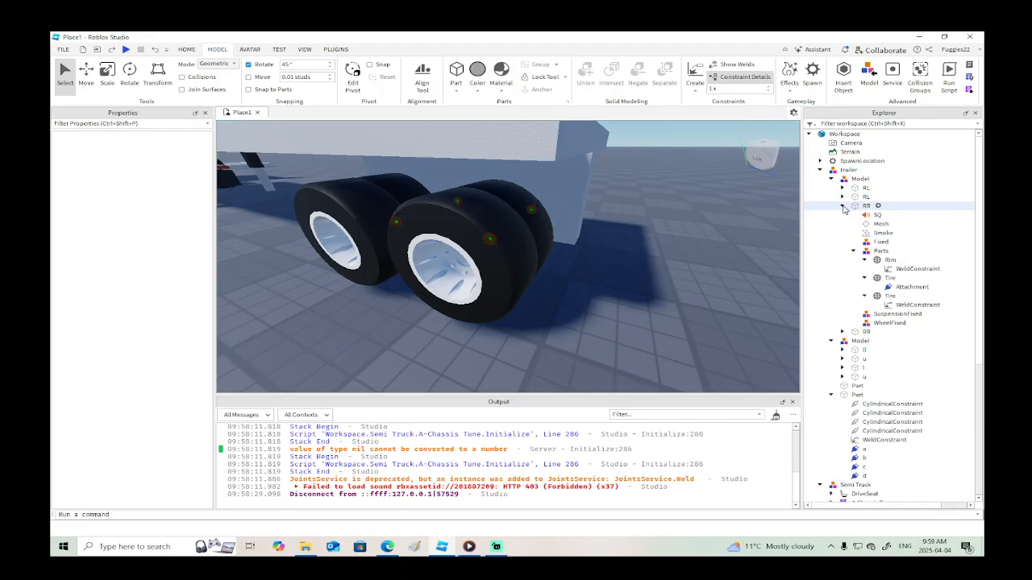
pyautogui.click(877, 224)
pyautogui.press('Delete')
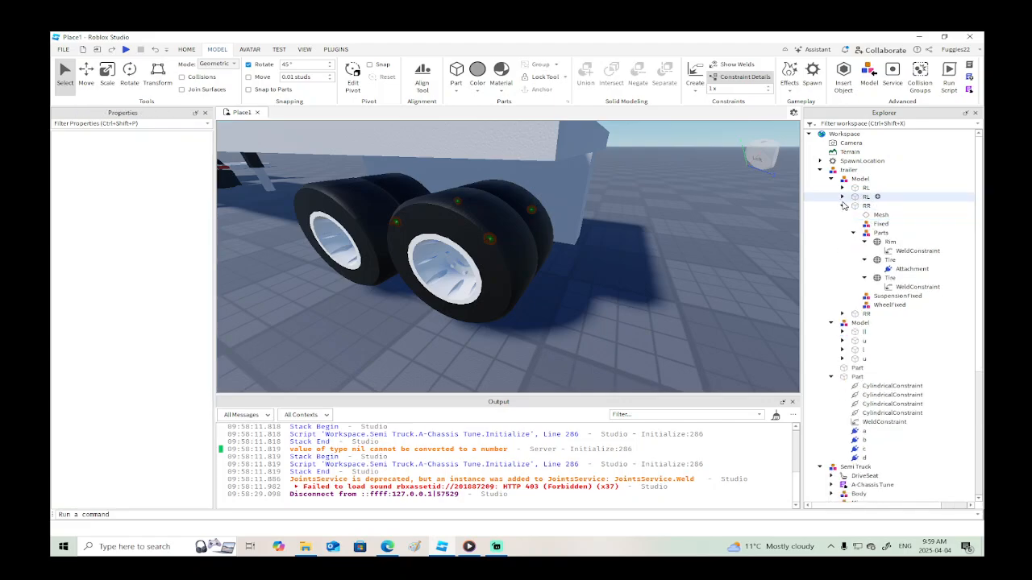
pyautogui.click(843, 207)
# Remove the SQ sound and Smoke effect from the trailer's second RR wheel.
pyautogui.click(843, 216)
pyautogui.click(871, 226)
pyautogui.press('Delete')
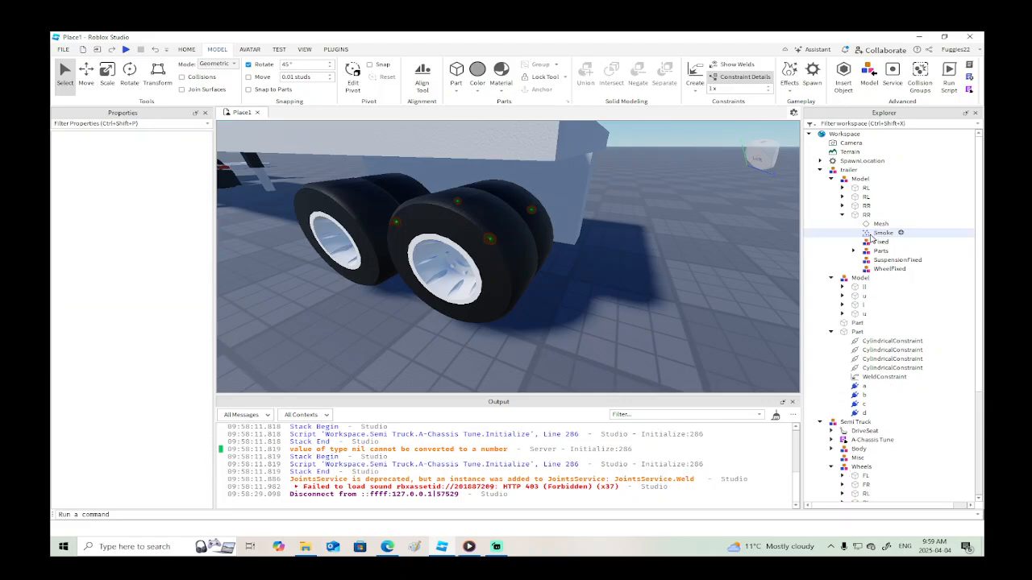
pyautogui.click(879, 233)
pyautogui.press('Delete')
pyautogui.click(843, 215)
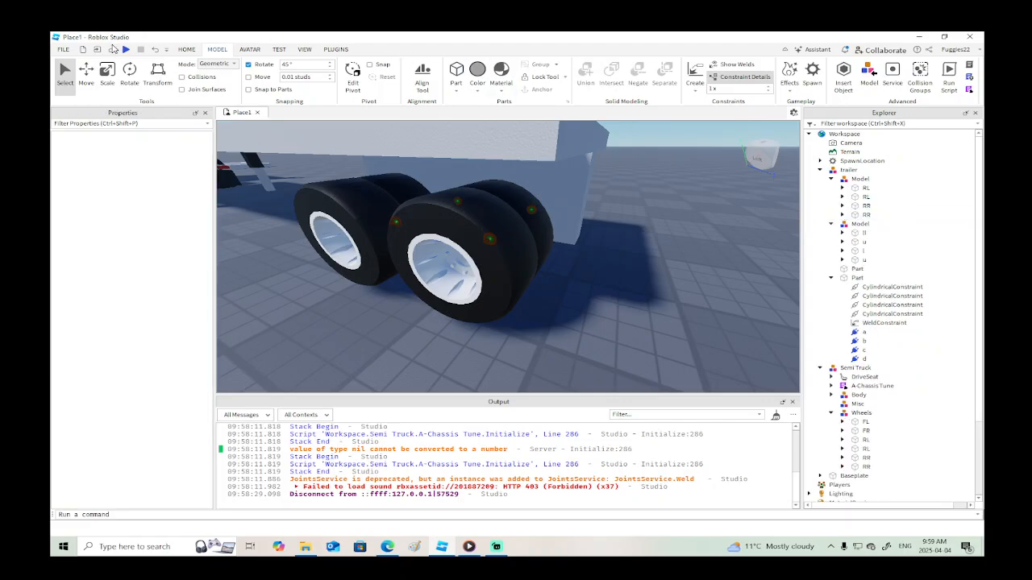
# Playtest the place again, walk alongside the trailer to check its wheels and legs, and stop the test.
pyautogui.click(126, 49)
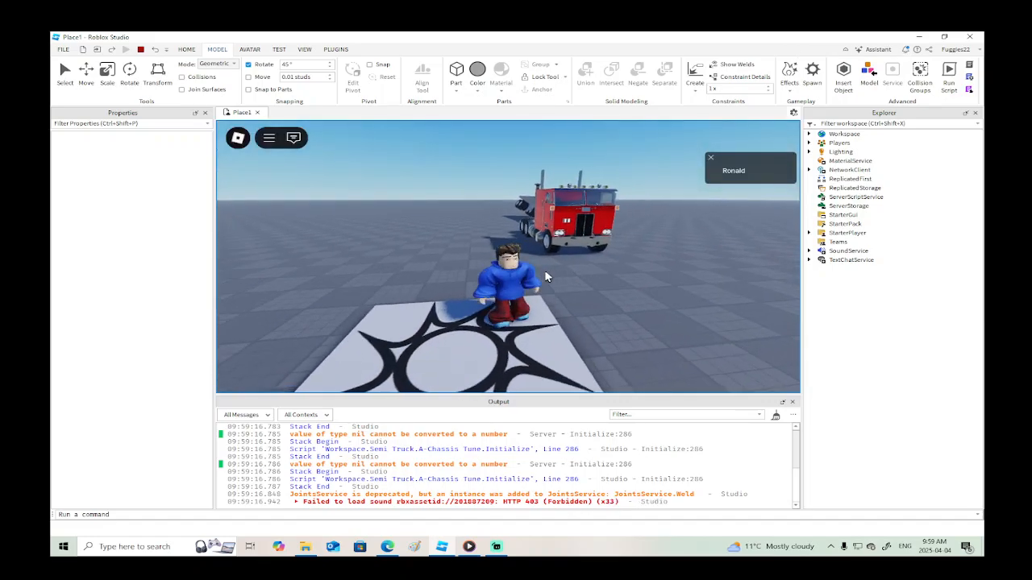
pyautogui.press('w')
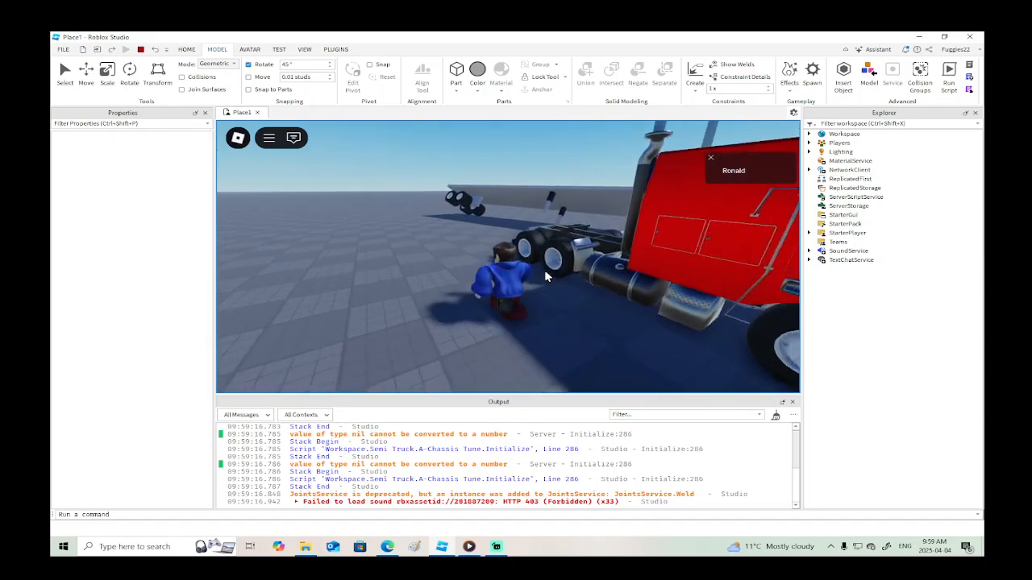
pyautogui.press('w')
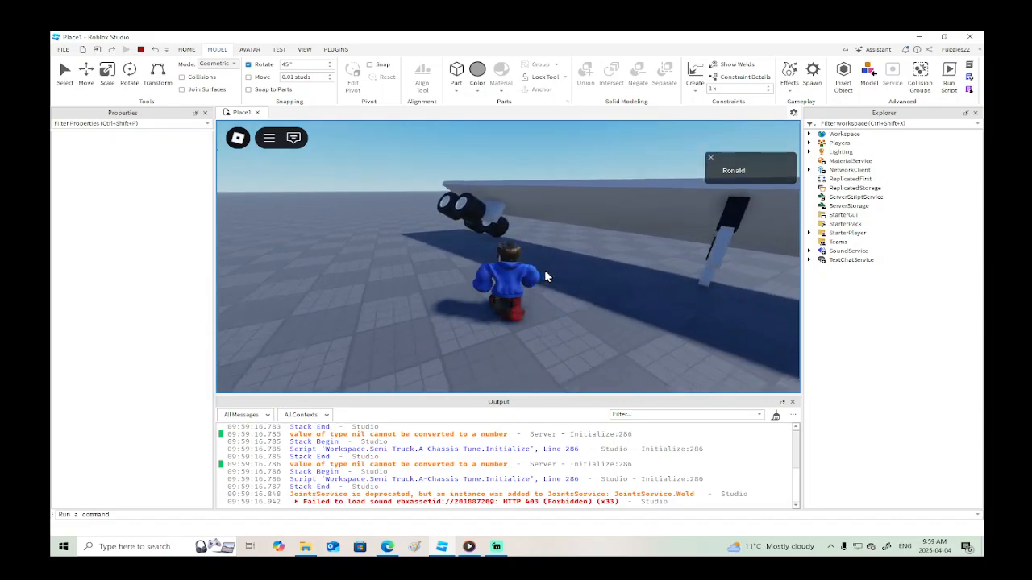
pyautogui.press('w')
pyautogui.click(141, 49)
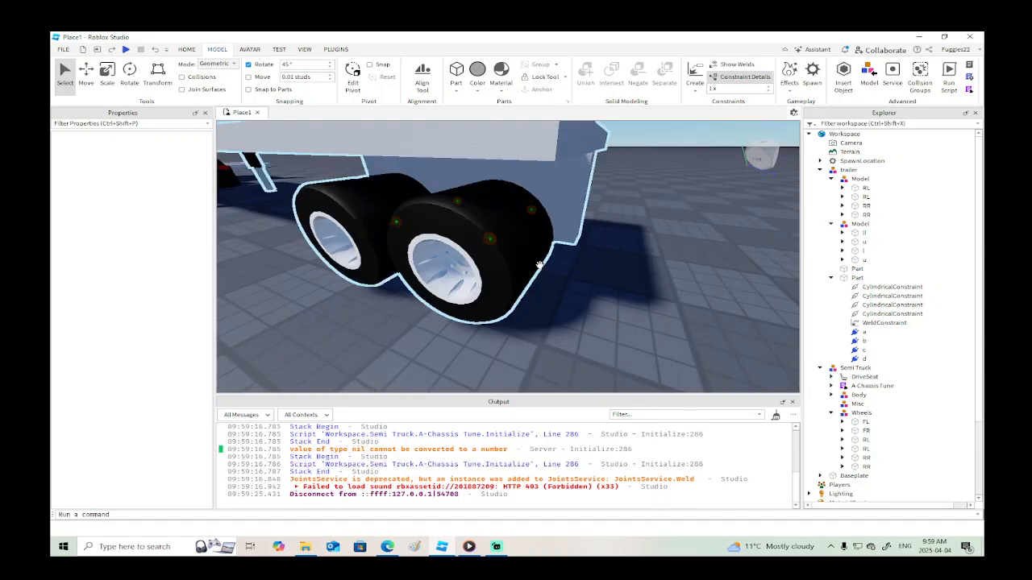
# Examine the trailer's landing legs up close and the properties of the near lower leg part.
pyautogui.press('s')
pyautogui.moveTo(518, 263); pyautogui.dragTo(518, 266, button='right')
pyautogui.press('w')
pyautogui.press('a')
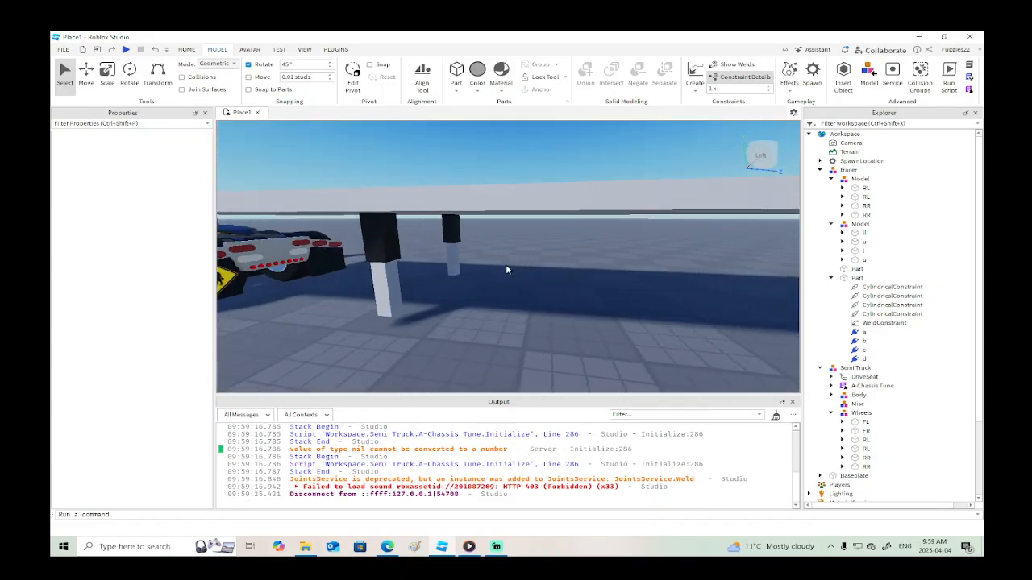
pyautogui.keyDown('alt'); pyautogui.click(385, 274); pyautogui.keyUp('alt')
pyautogui.press('w')
pyautogui.moveTo(426, 286); pyautogui.dragTo(430, 291, button='right')
pyautogui.press('w')
pyautogui.press('d')
pyautogui.press('w')
pyautogui.press('a')
pyautogui.press('a')
pyautogui.press('w')
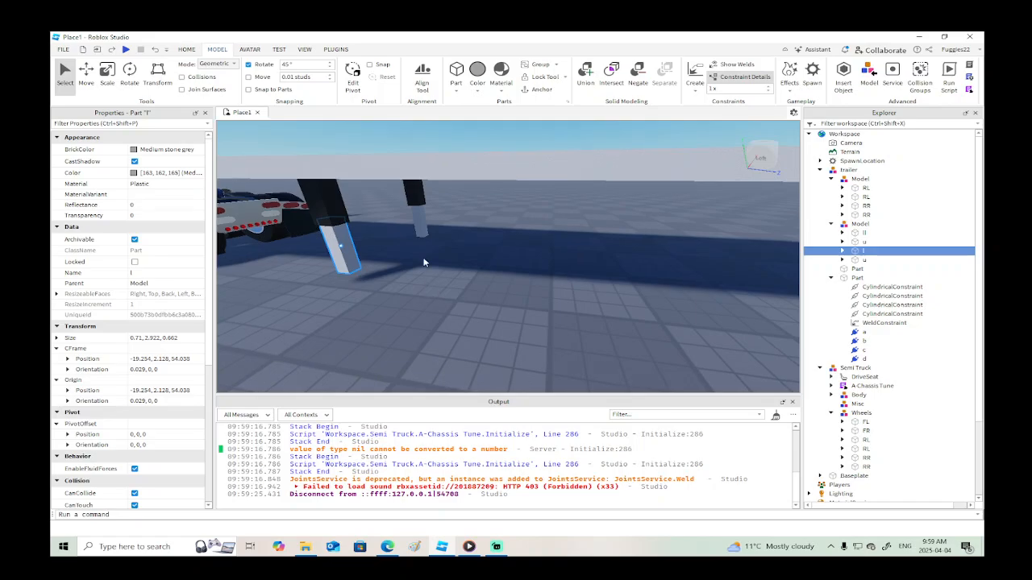
# Turn off Massless for both black upper parts of the trailer's landing legs.
pyautogui.moveTo(426, 211); pyautogui.dragTo(427, 208, button='right')
pyautogui.press('w')
pyautogui.keyDown('alt'); pyautogui.click(428, 208); pyautogui.keyUp('alt')
pyautogui.scroll(-3, 445, 229)
pyautogui.keyDown('ctrl'); pyautogui.keyDown('alt'); pyautogui.click(383, 222); pyautogui.keyUp('alt'); pyautogui.keyUp('ctrl')
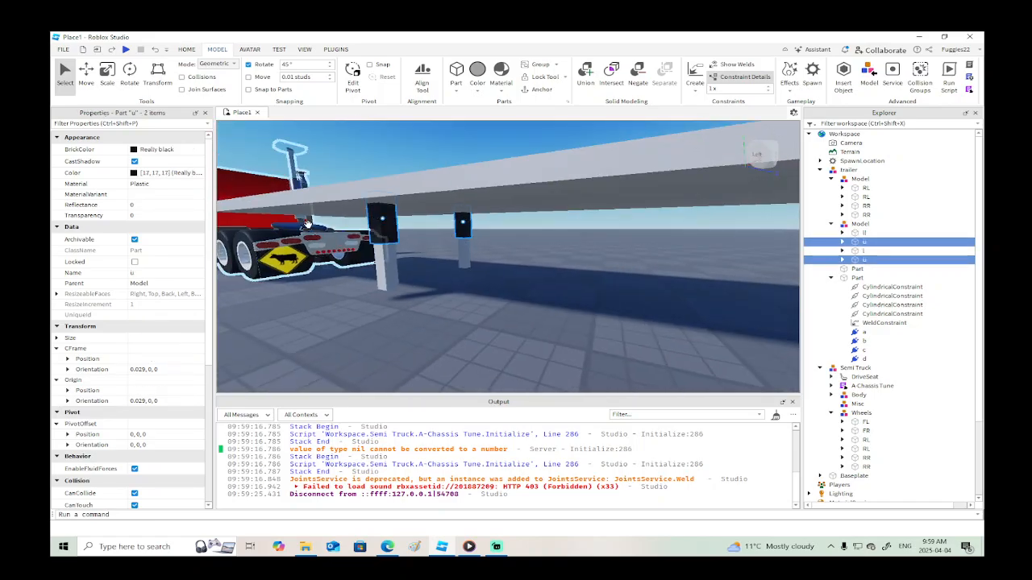
pyautogui.scroll(-3, 155, 351)
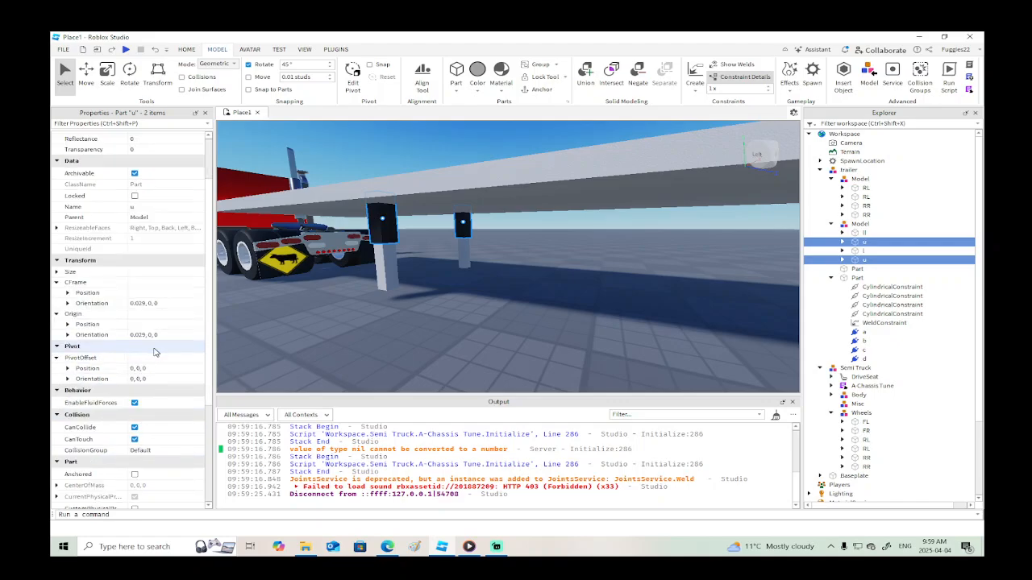
pyautogui.scroll(-2, 156, 362)
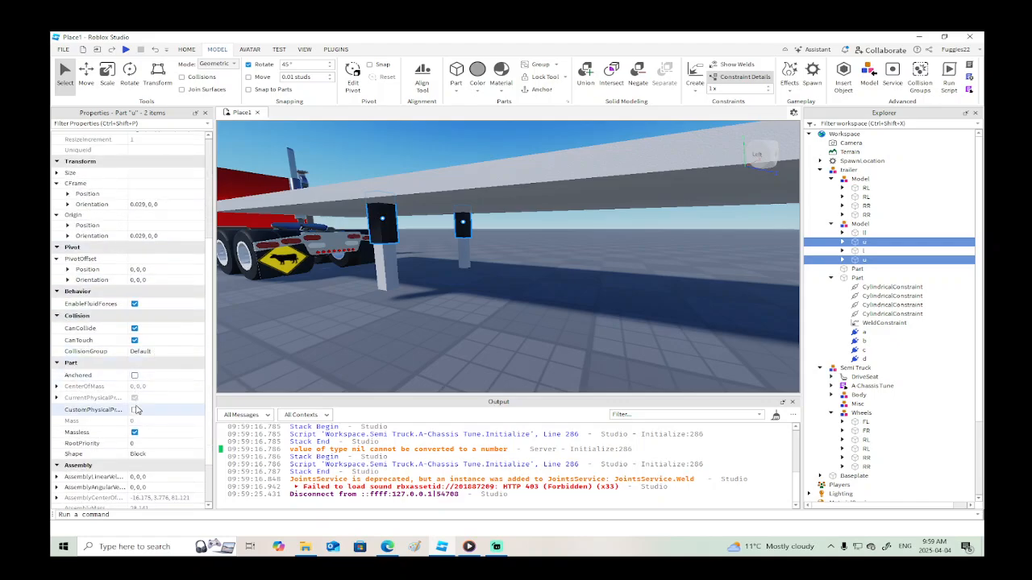
pyautogui.click(135, 433)
# Playtest the place, walk past the truck to inspect how the trailer stands, and stop the test.
pyautogui.moveTo(440, 281); pyautogui.dragTo(462, 300, button='right')
pyautogui.scroll(-5, 461, 301)
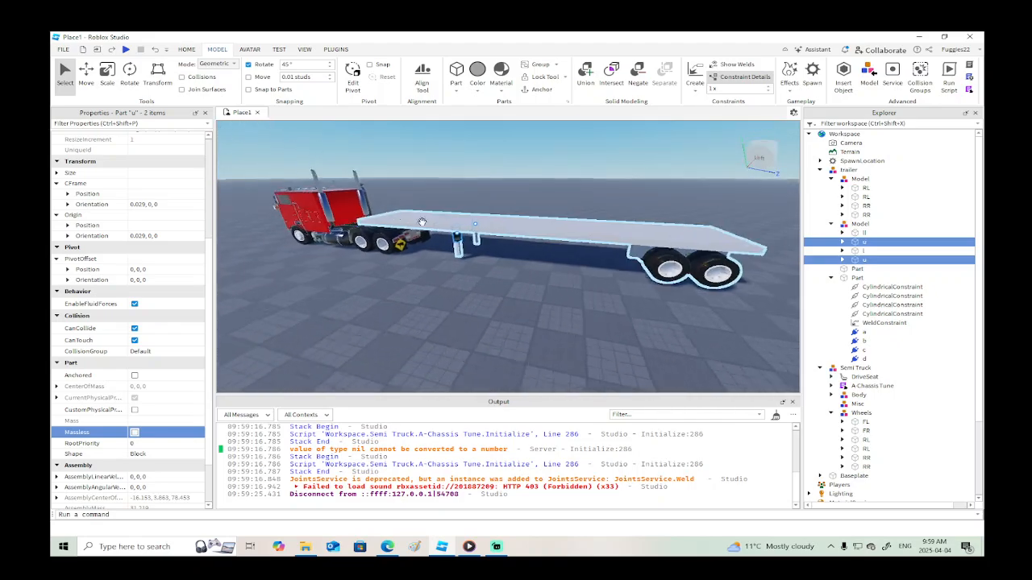
pyautogui.click(126, 50)
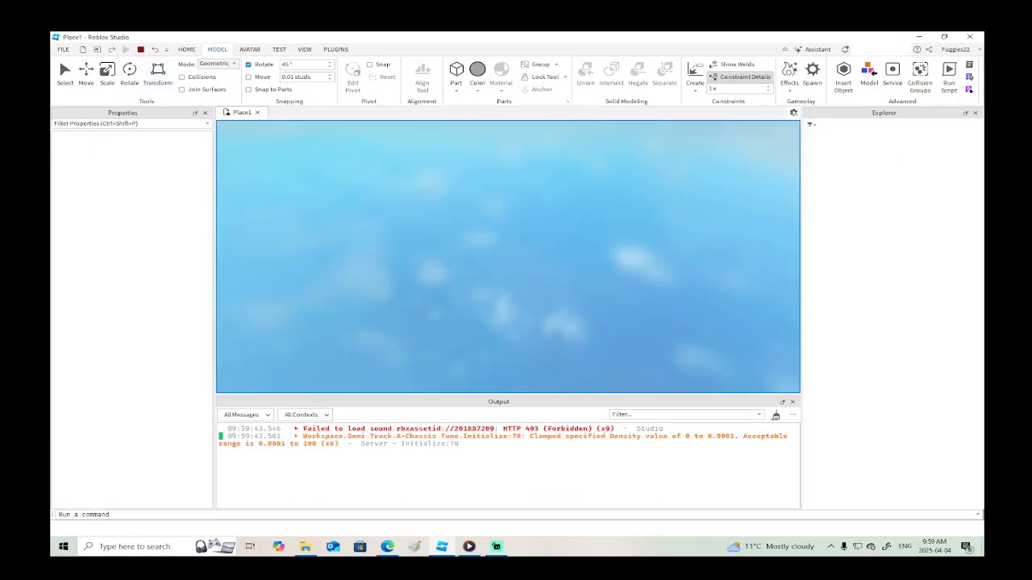
pyautogui.moveTo(546, 296); pyautogui.dragTo(581, 304, button='right')
pyautogui.press('a')
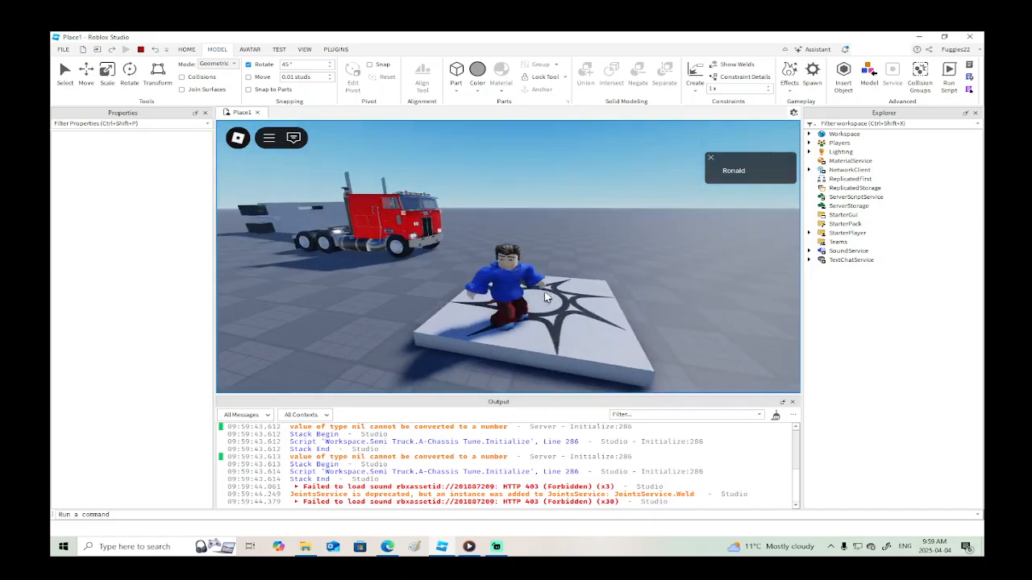
pyautogui.scroll(5, 454, 463)
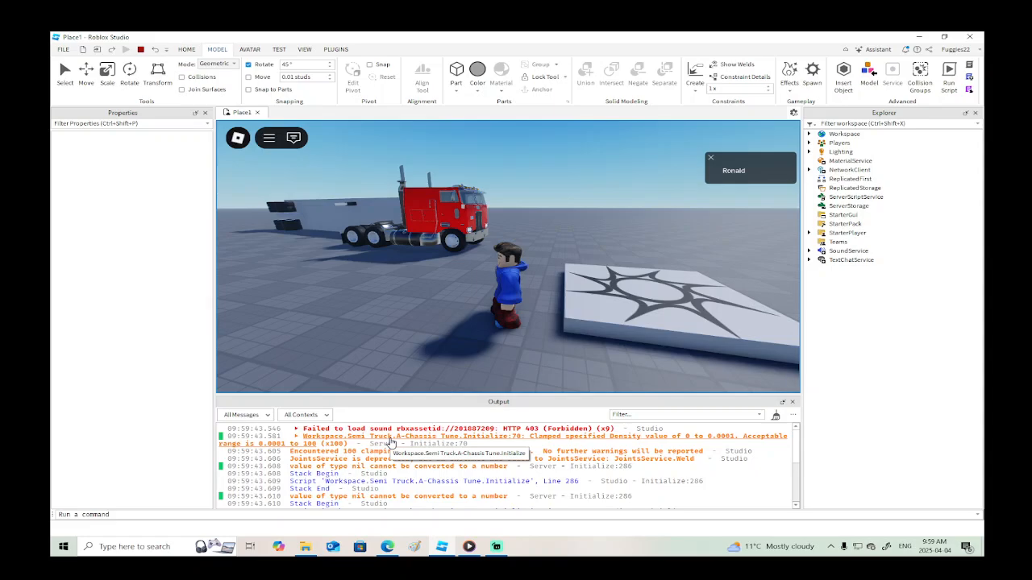
pyautogui.press('w')
pyautogui.press('a')
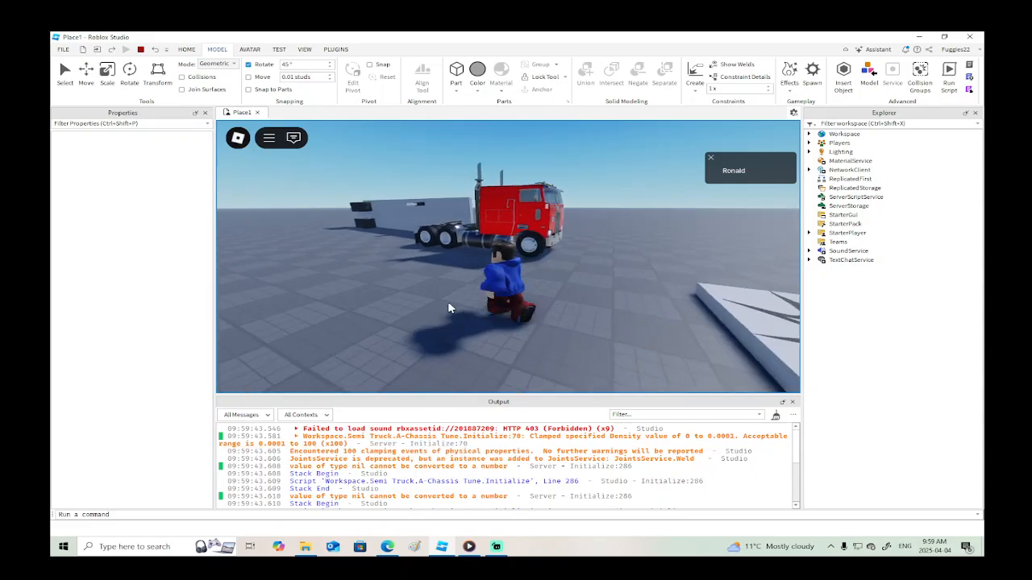
pyautogui.scroll(-5, 402, 474)
pyautogui.press('w')
pyautogui.press('a')
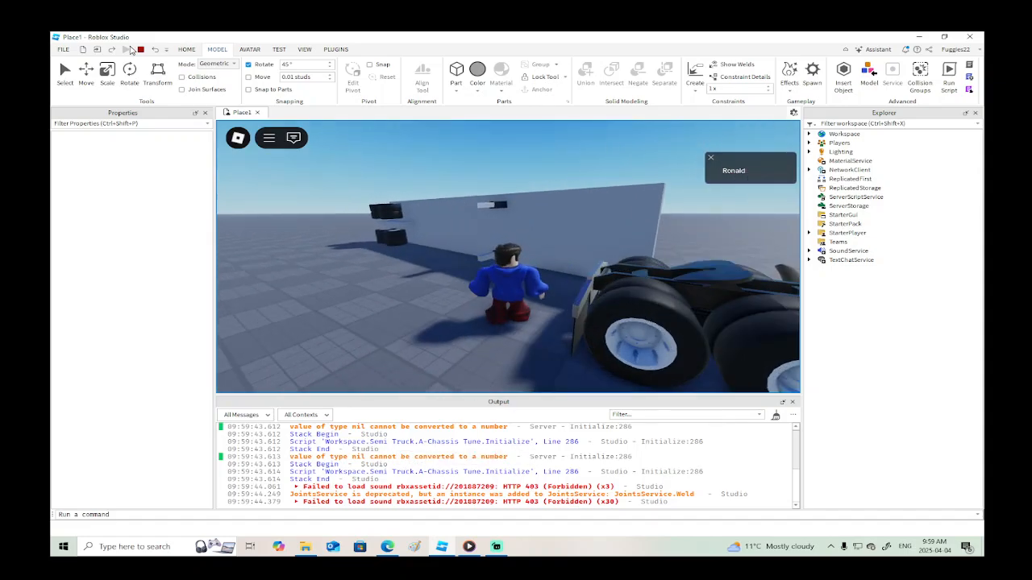
pyautogui.click(140, 50)
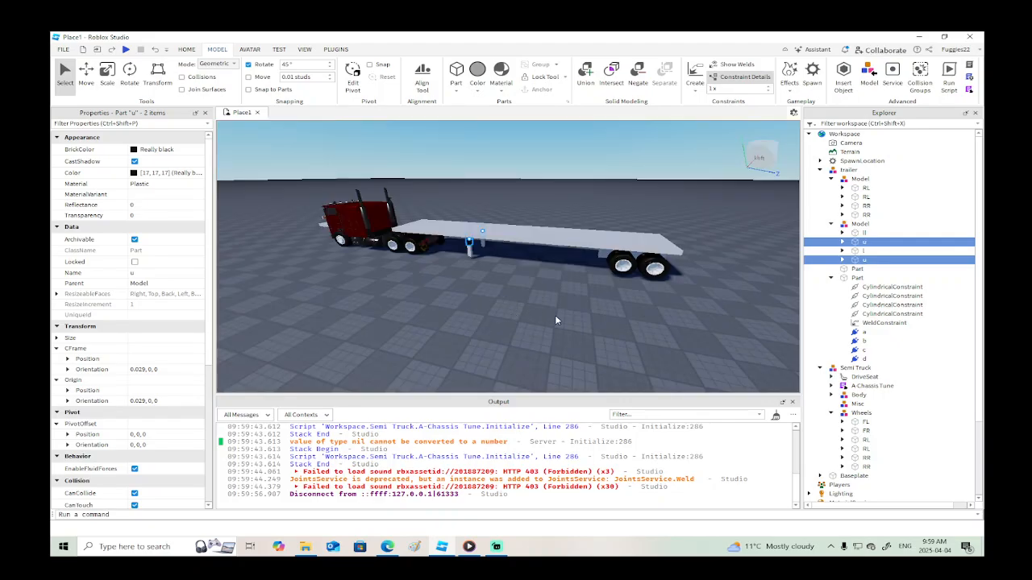
# Turn on Massless for all four upper and lower parts of the trailer's landing legs.
pyautogui.press('f')
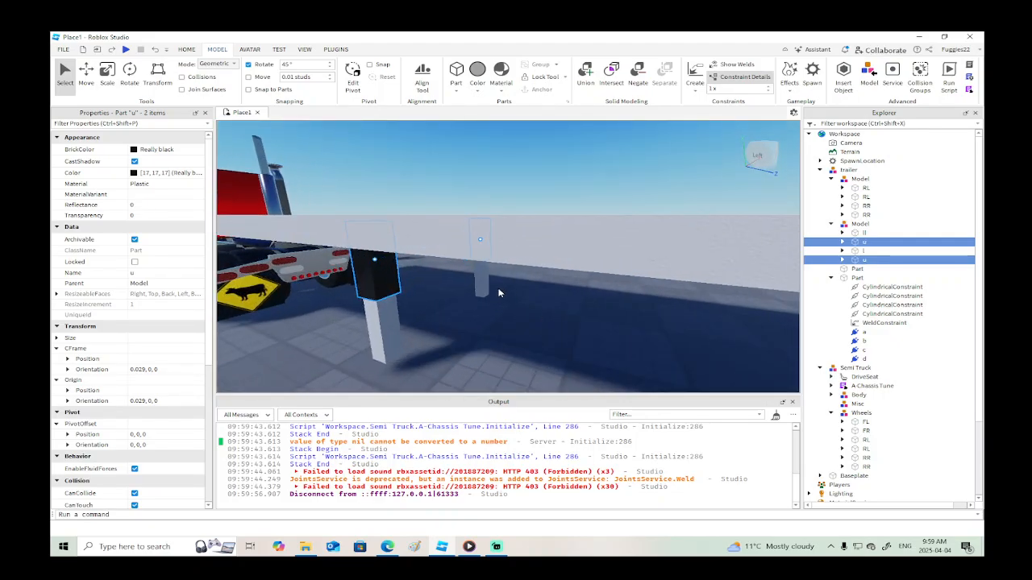
pyautogui.keyDown('ctrl'); pyautogui.click(481, 282); pyautogui.keyUp('ctrl')
pyautogui.keyDown('ctrl'); pyautogui.click(389, 332); pyautogui.keyUp('ctrl')
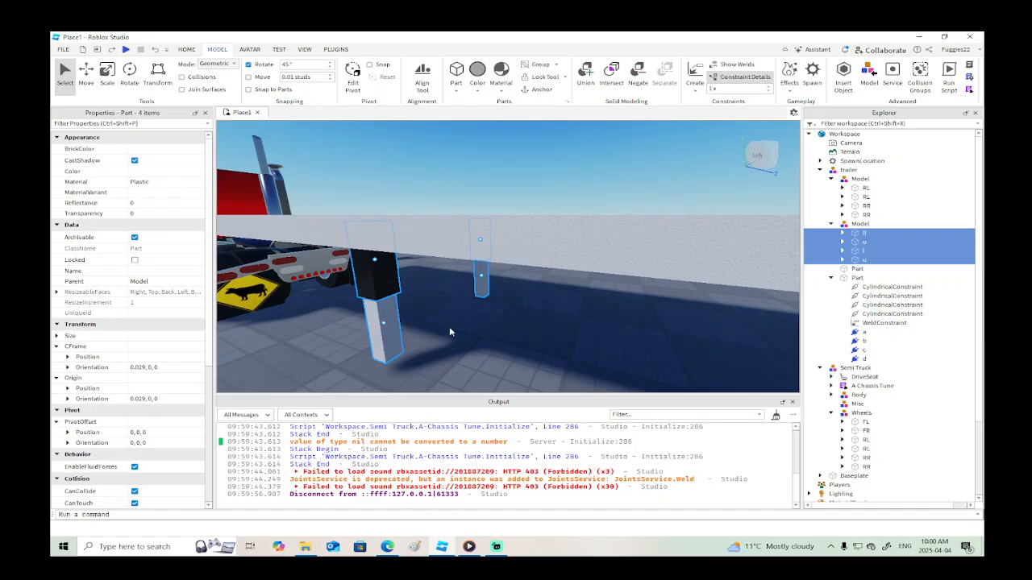
pyautogui.scroll(-5, 155, 369)
pyautogui.click(135, 431)
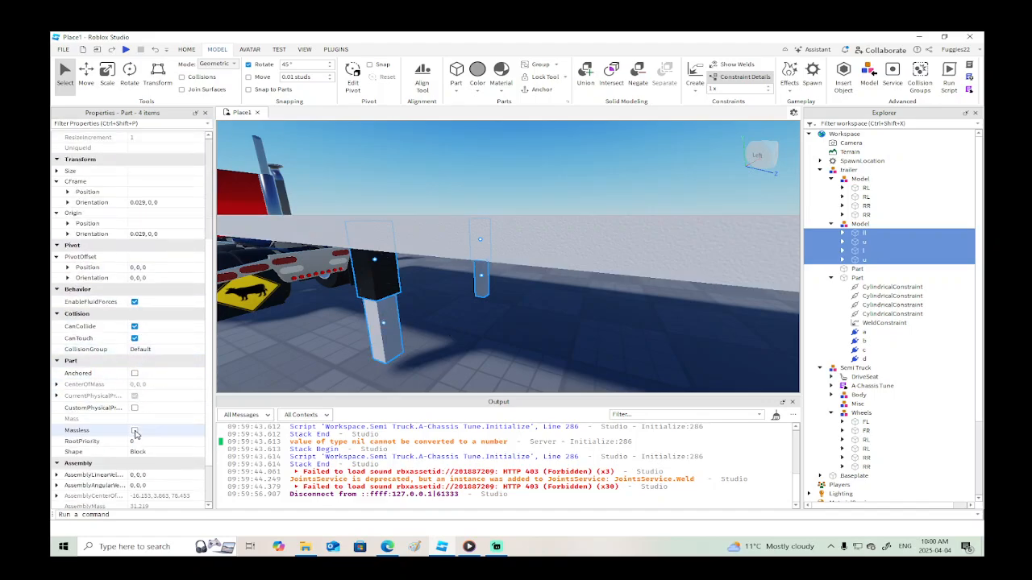
# Run another playtest, walk around the trailer to check its stance, legs and rear wheels, and stop the test.
pyautogui.click(127, 50)
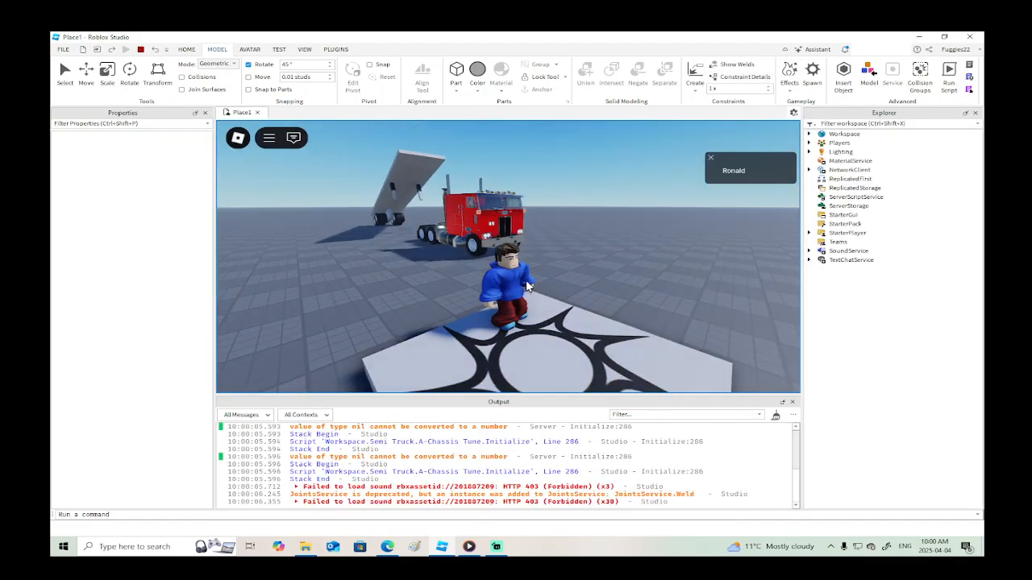
pyautogui.press('w')
pyautogui.moveTo(526, 287); pyautogui.dragTo(525, 280, button='right')
pyautogui.press('w')
pyautogui.press('w')
pyautogui.press('s')
pyautogui.press('w')
pyautogui.press('space')
pyautogui.press('w')
pyautogui.press('d')
pyautogui.press('s')
pyautogui.press('w')
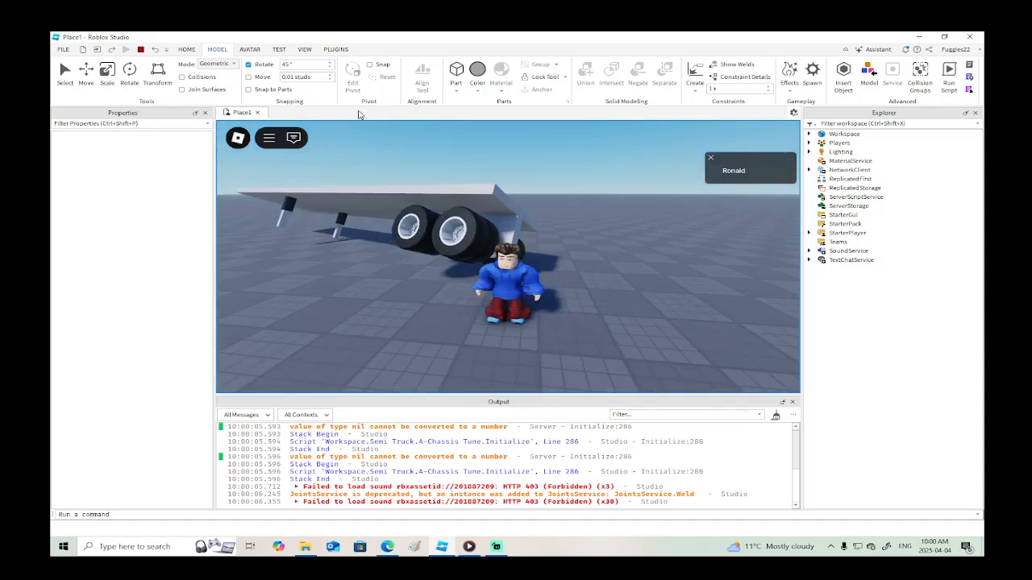
pyautogui.click(140, 49)
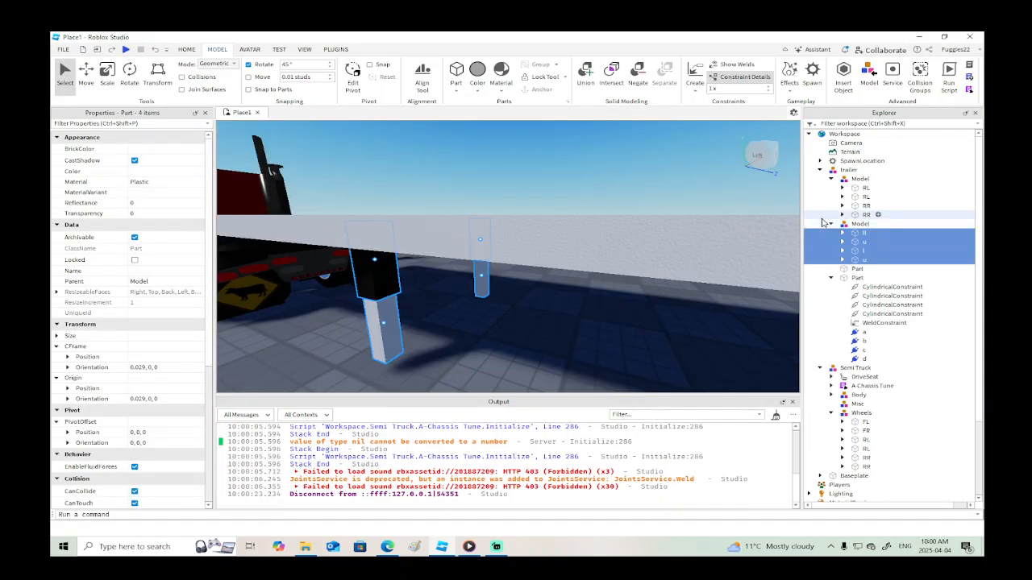
# Examine the physical properties of the Rim and first Tire inside the trailer's second RR wheel.
pyautogui.click(844, 216)
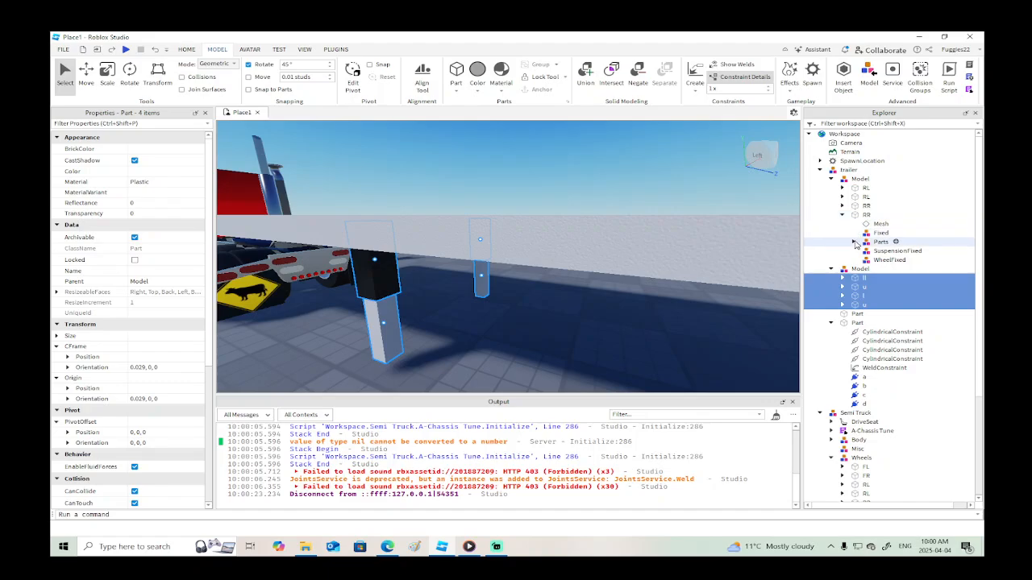
pyautogui.click(853, 242)
pyautogui.click(889, 251)
pyautogui.scroll(-5, 556, 304)
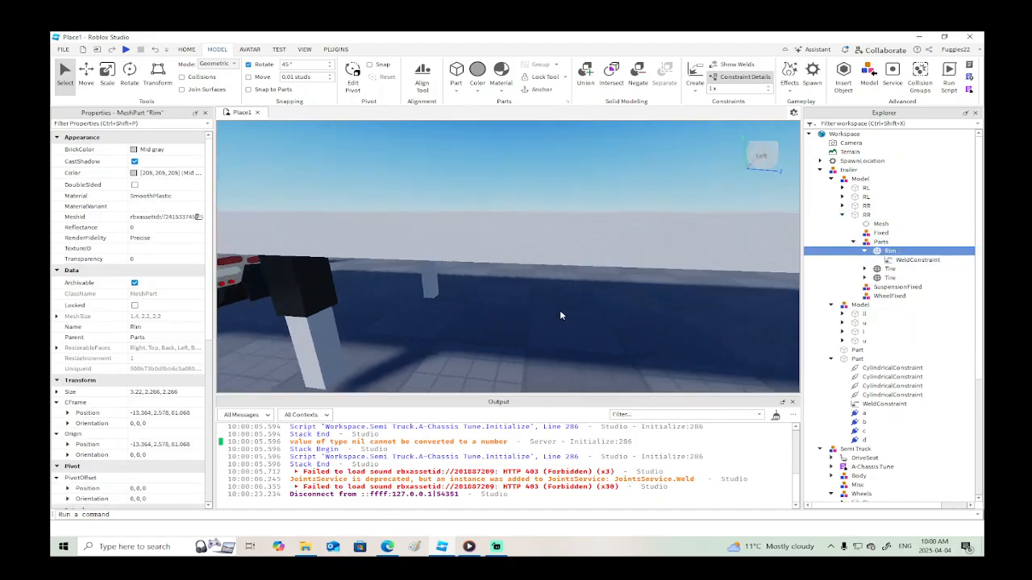
pyautogui.scroll(-3, 167, 388)
pyautogui.scroll(-4, 166, 388)
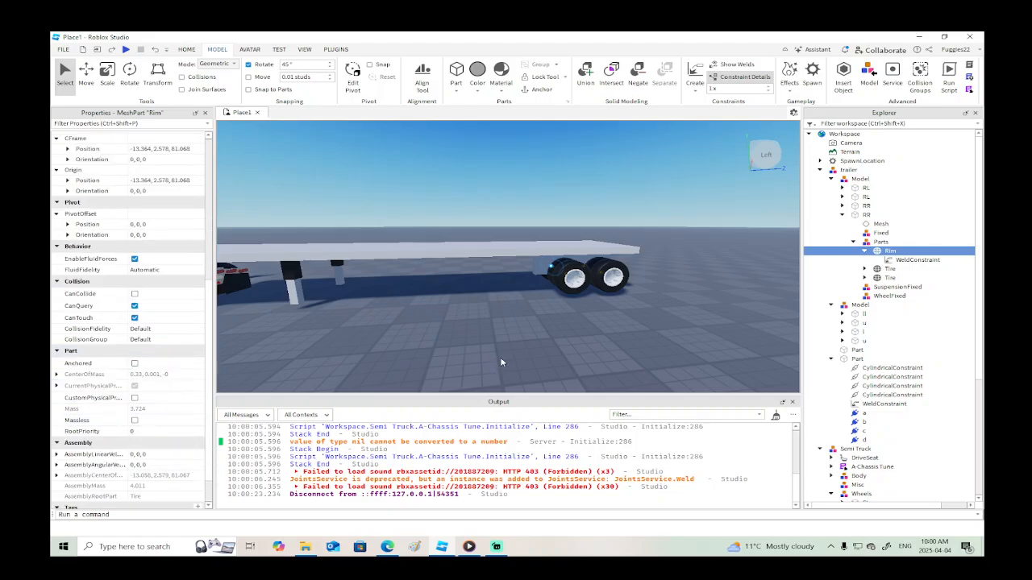
pyautogui.click(887, 268)
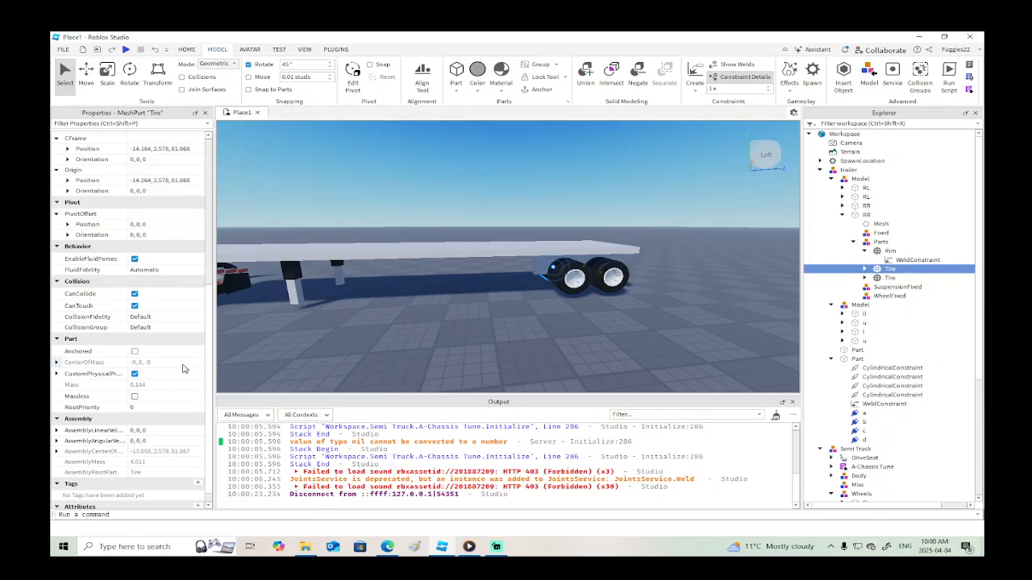
pyautogui.scroll(-1, 182, 369)
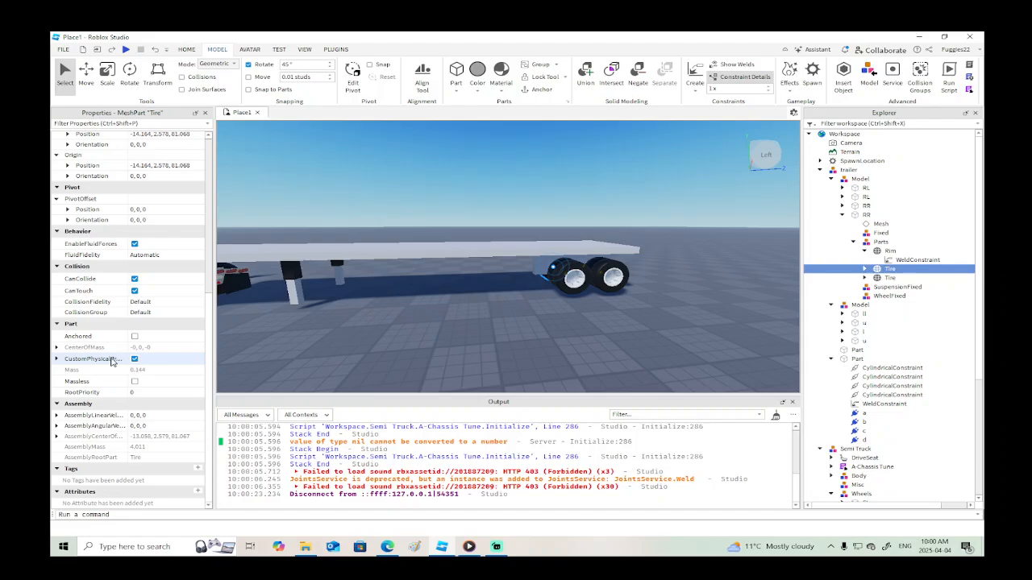
pyautogui.click(57, 358)
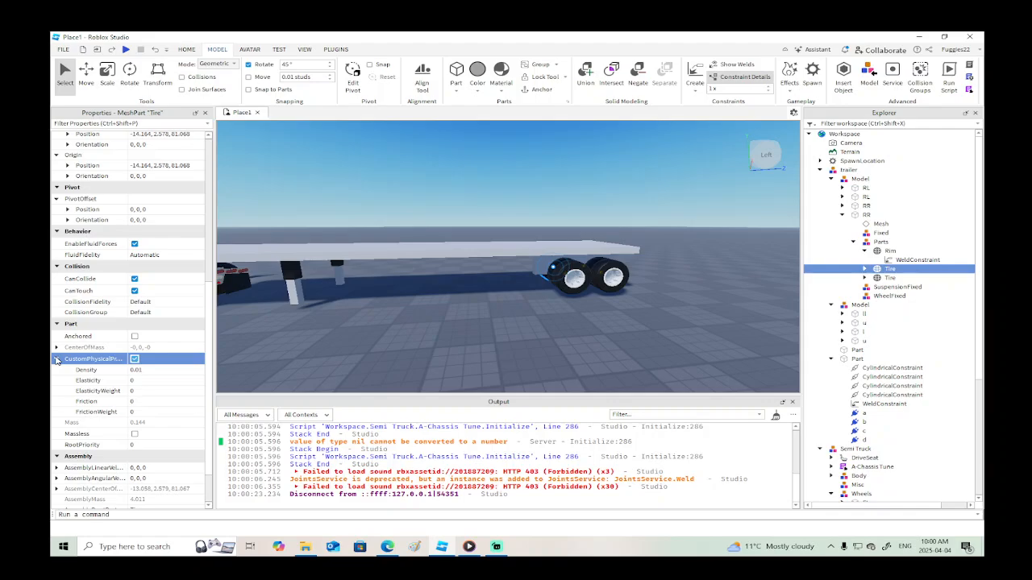
# Compare the custom physical properties of the trailer's second RR part with its first Tire and view the wheel up close.
pyautogui.click(866, 214)
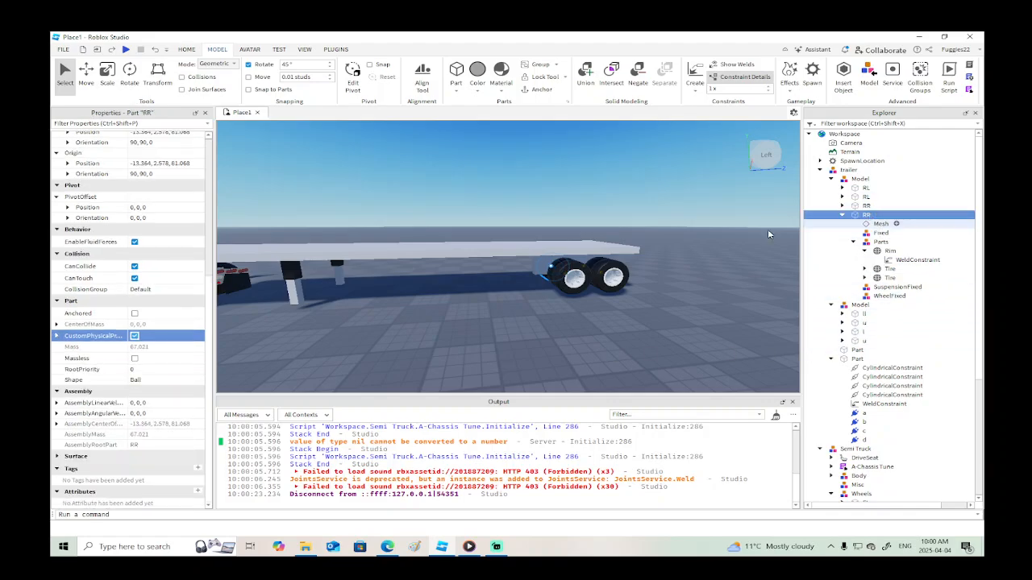
pyautogui.click(57, 336)
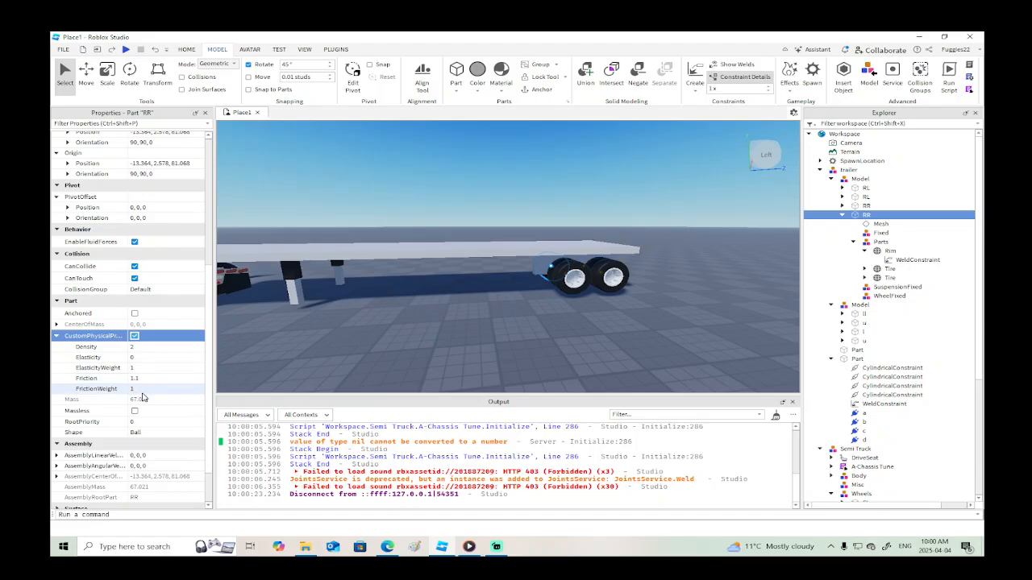
pyautogui.click(880, 270)
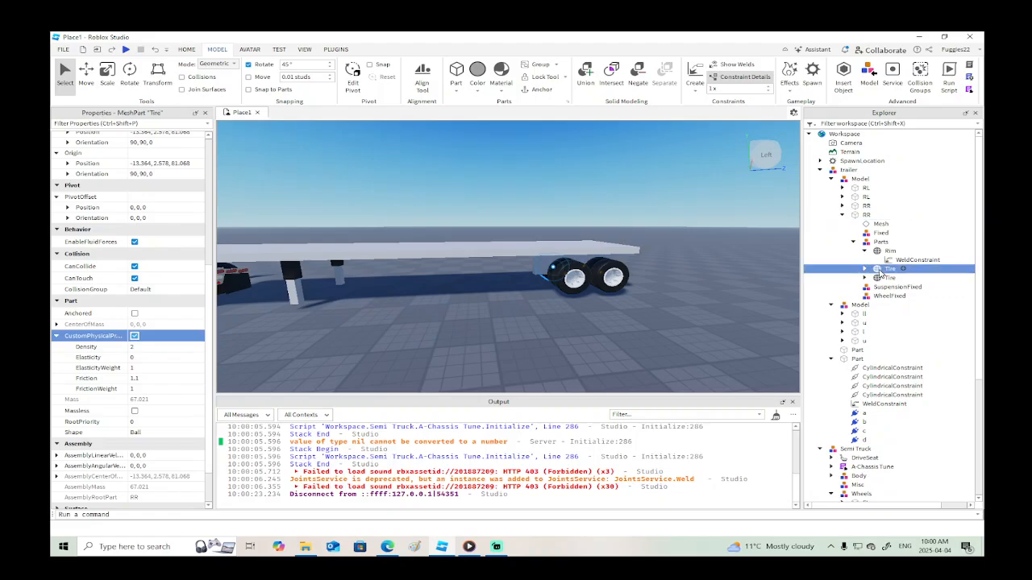
pyautogui.click(864, 215)
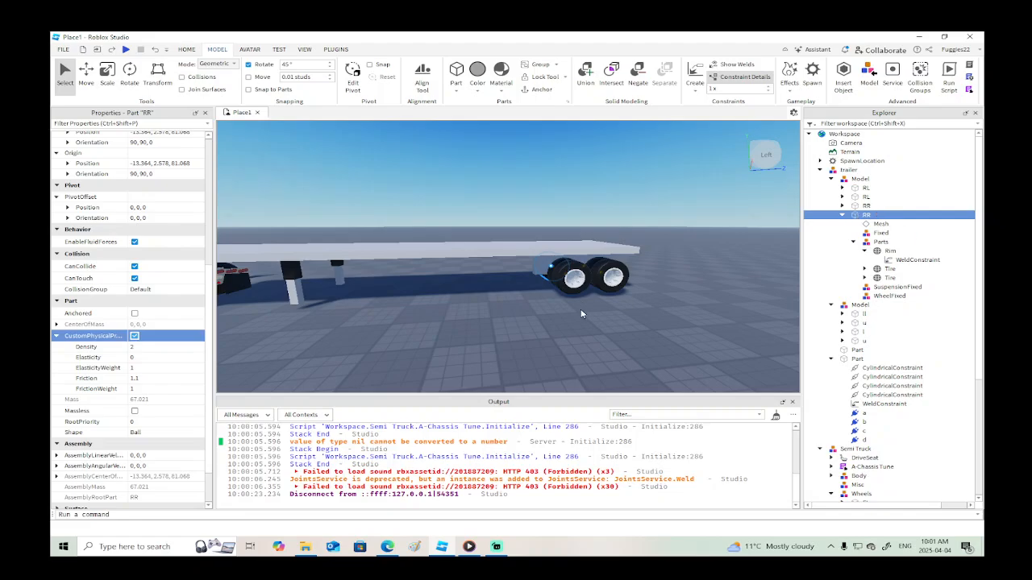
pyautogui.press('f')
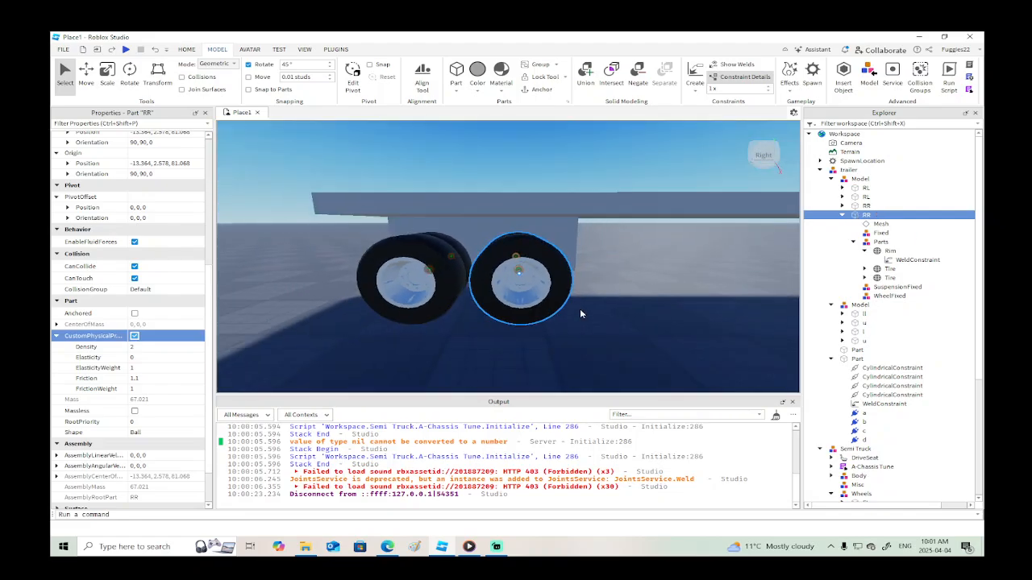
pyautogui.press('d')
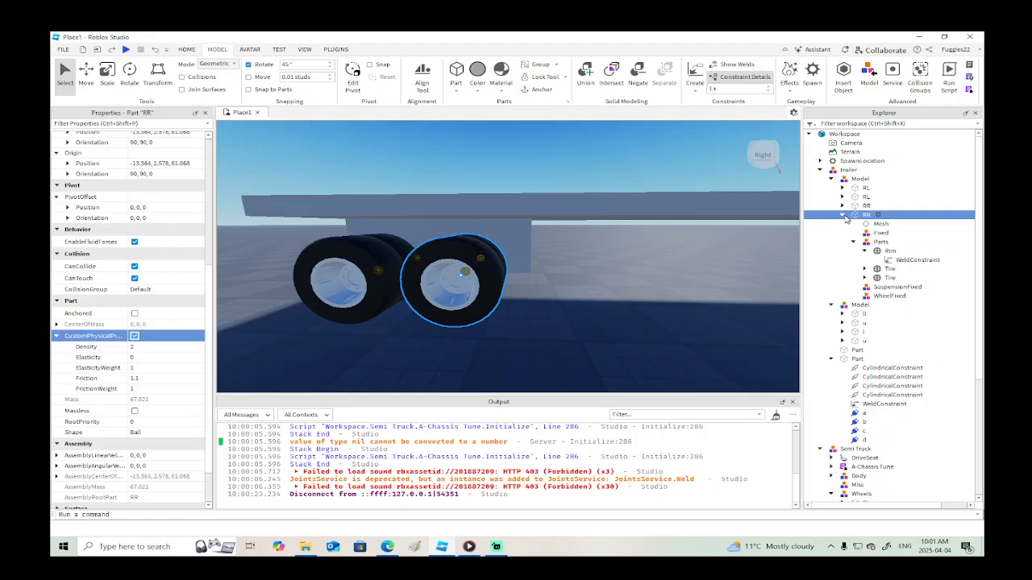
pyautogui.click(844, 215)
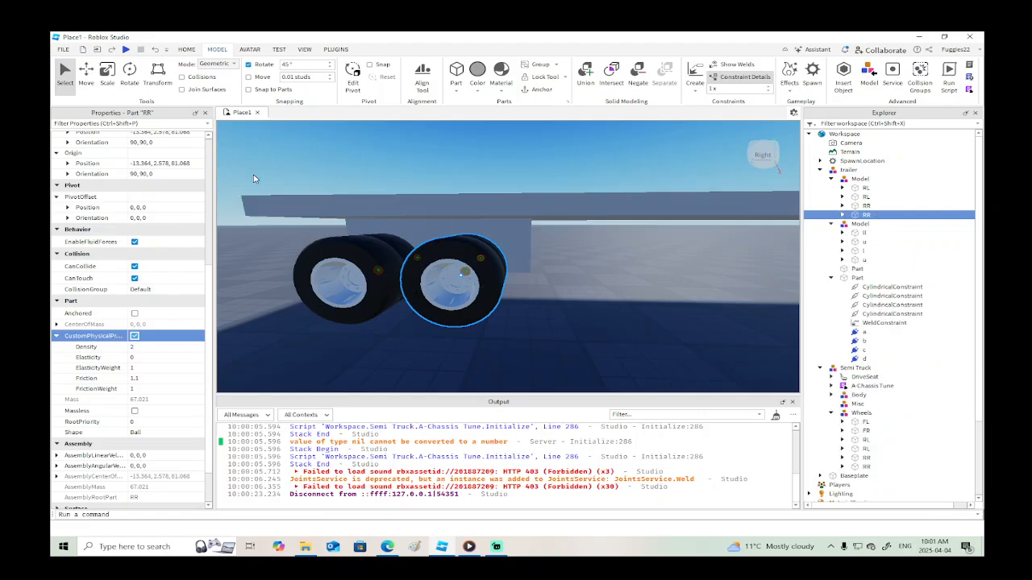
pyautogui.click(844, 215)
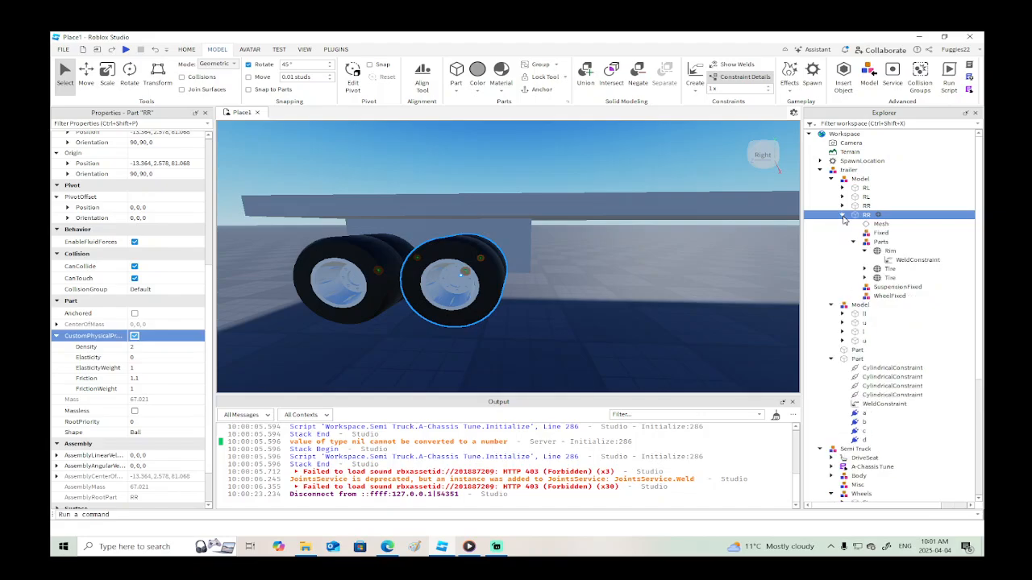
# Set the custom Density of the first Tire in the trailer's second RR wheel to 1.
pyautogui.click(880, 269)
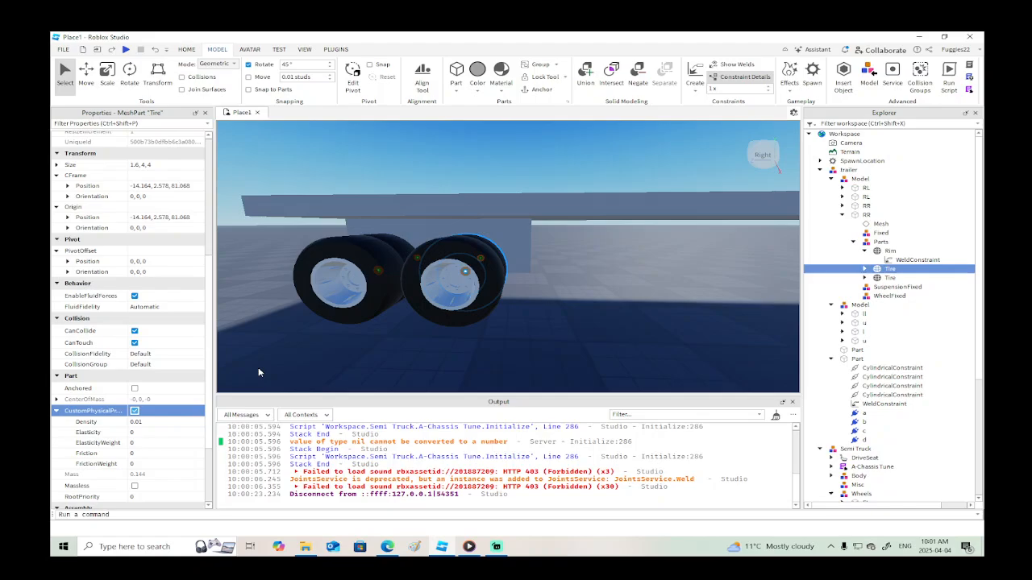
pyautogui.click(164, 422)
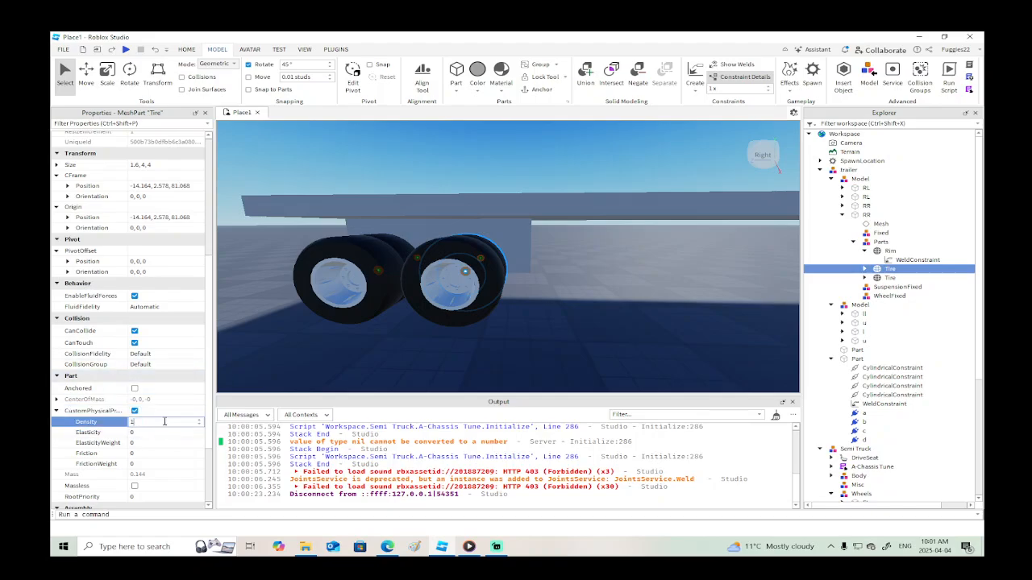
pyautogui.write('1')
pyautogui.press('Return')
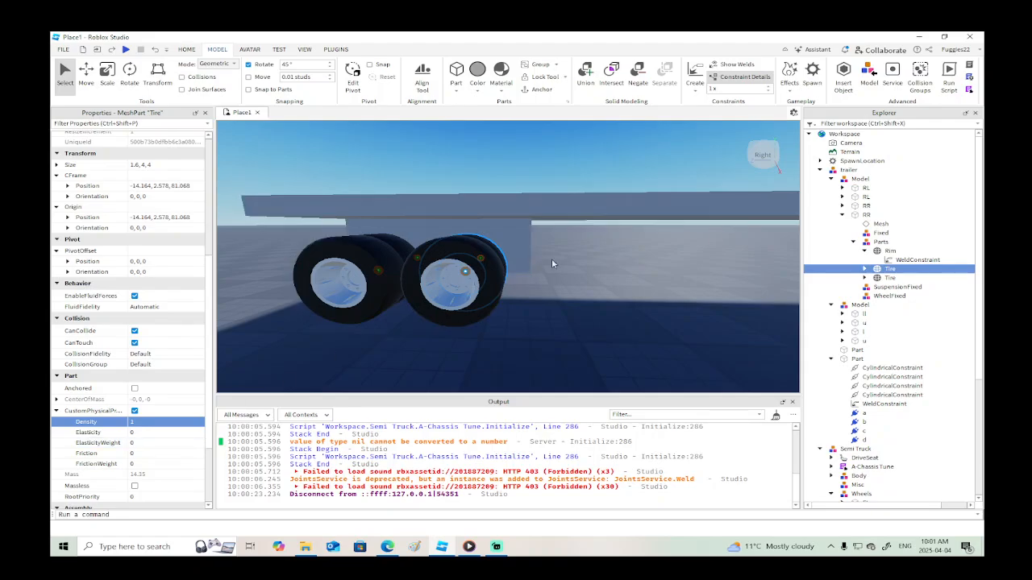
# Check the RR part's physical values and set the first Tire's ElasticityWeight and Friction both to 1.1.
pyautogui.click(868, 216)
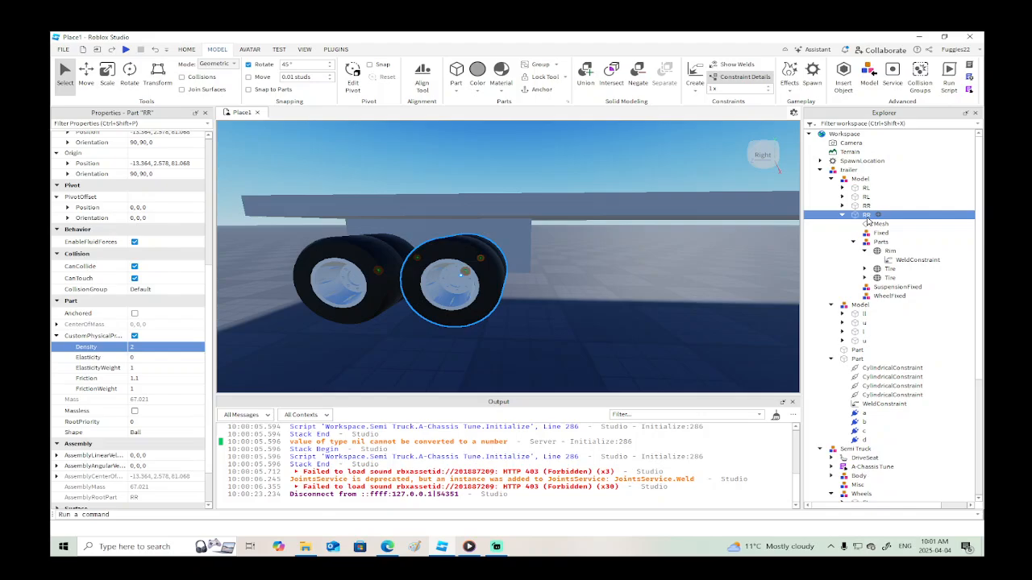
pyautogui.click(889, 269)
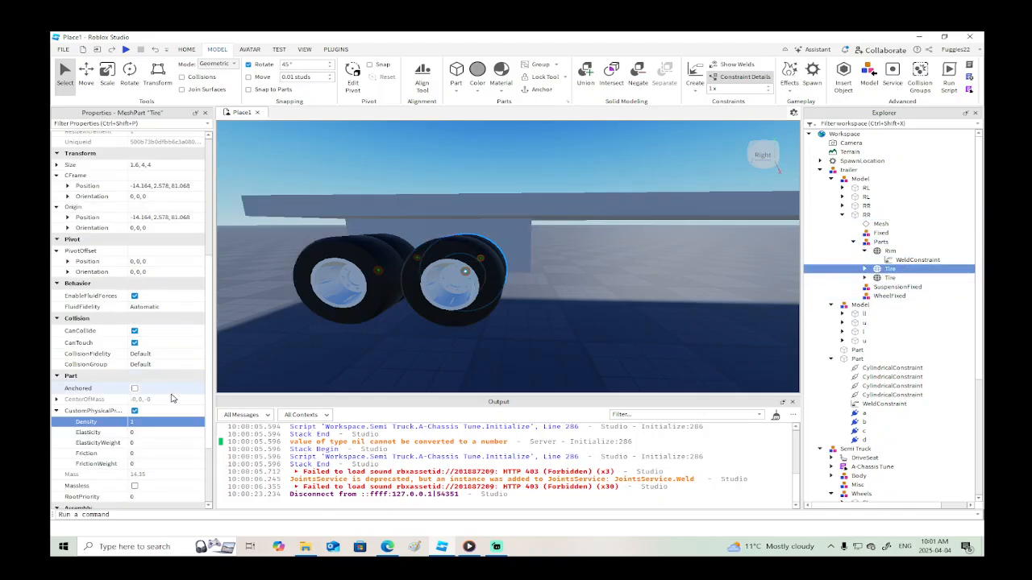
pyautogui.click(147, 445)
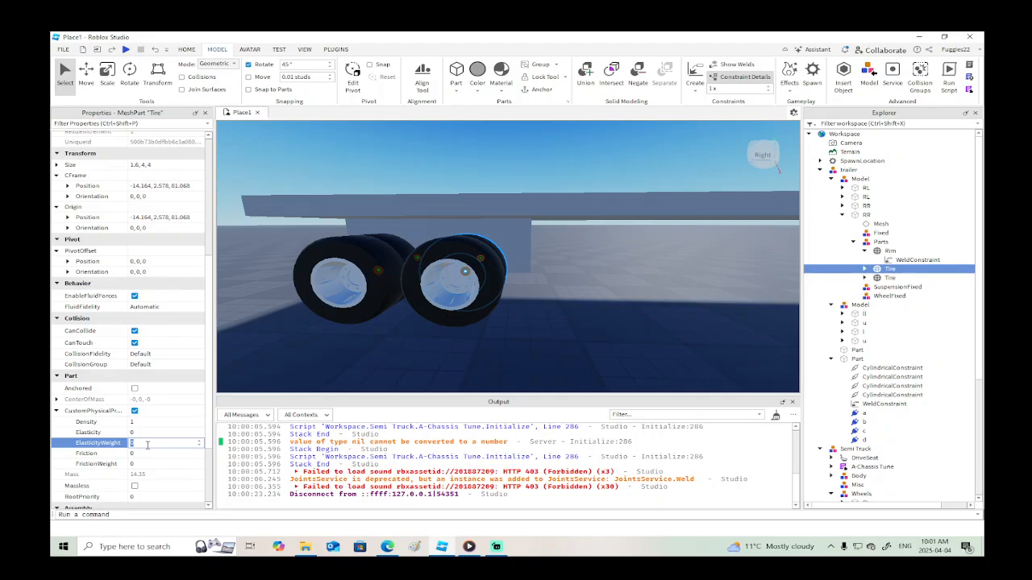
pyautogui.click(147, 454)
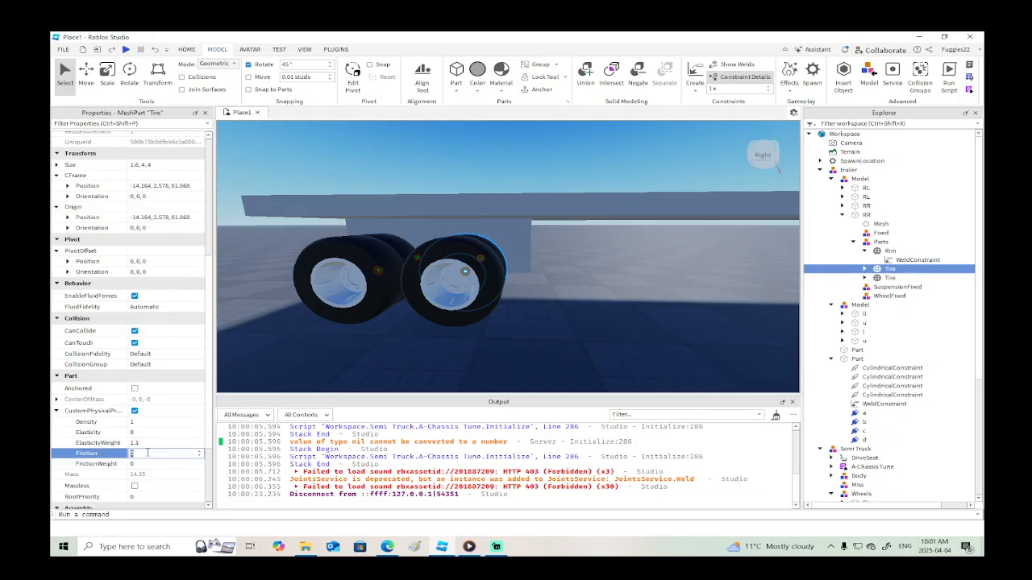
pyautogui.press('Return')
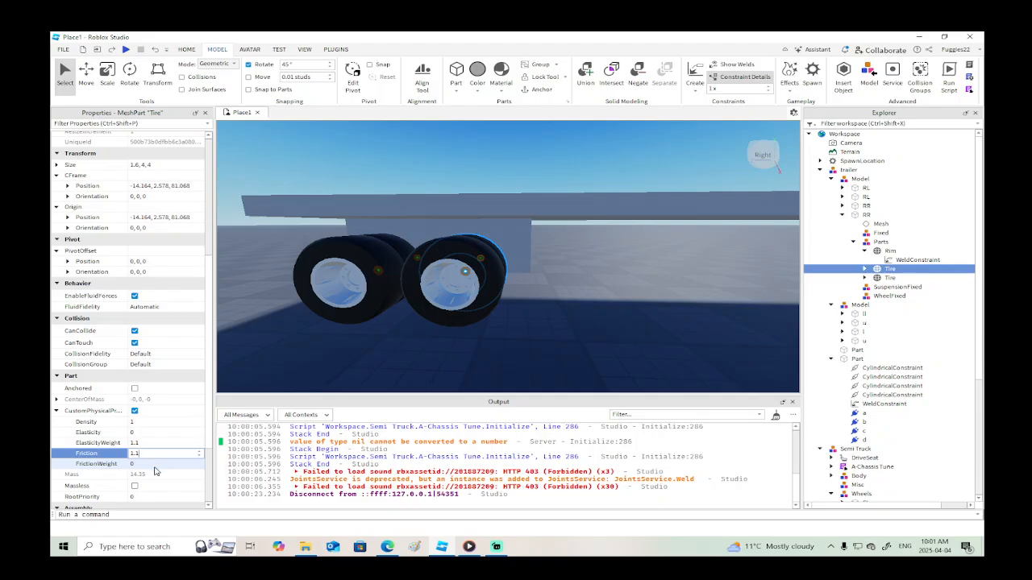
# Set FrictionWeight and ElasticityWeight both to 1 for the first Tire in the trailer's second RR wheel, checking against the RR part.
pyautogui.click(153, 464)
pyautogui.write('1')
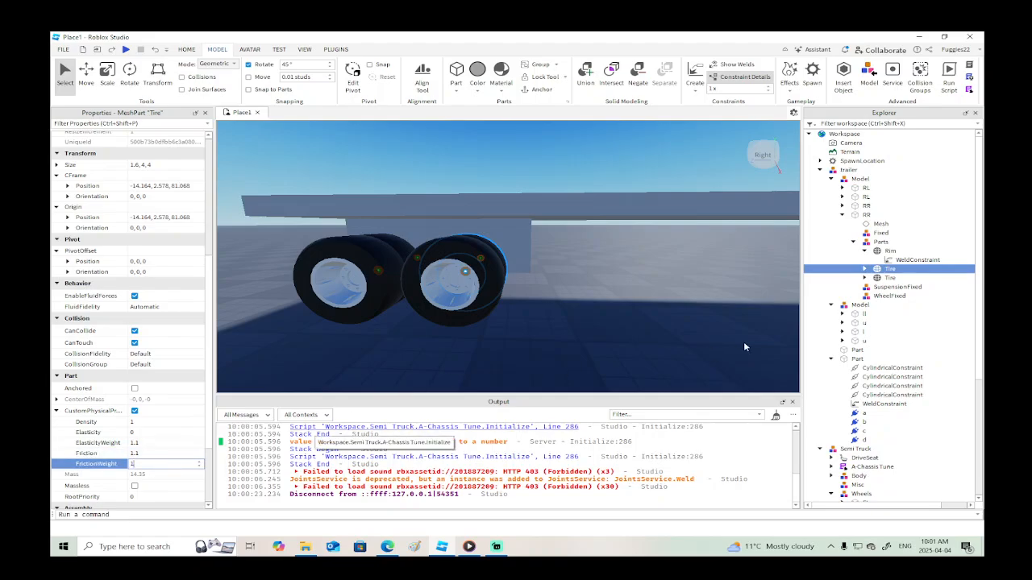
pyautogui.click(861, 216)
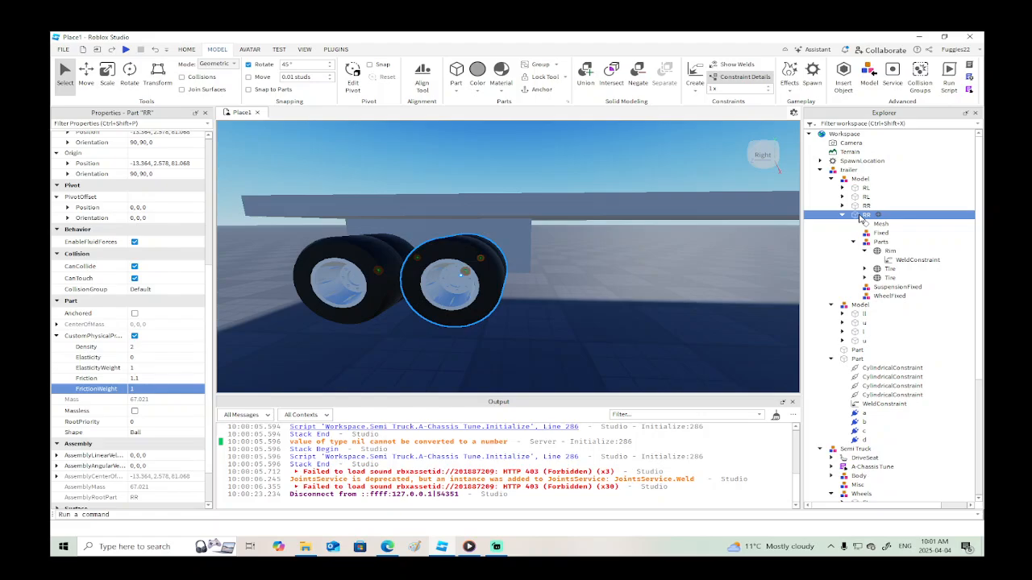
pyautogui.click(889, 268)
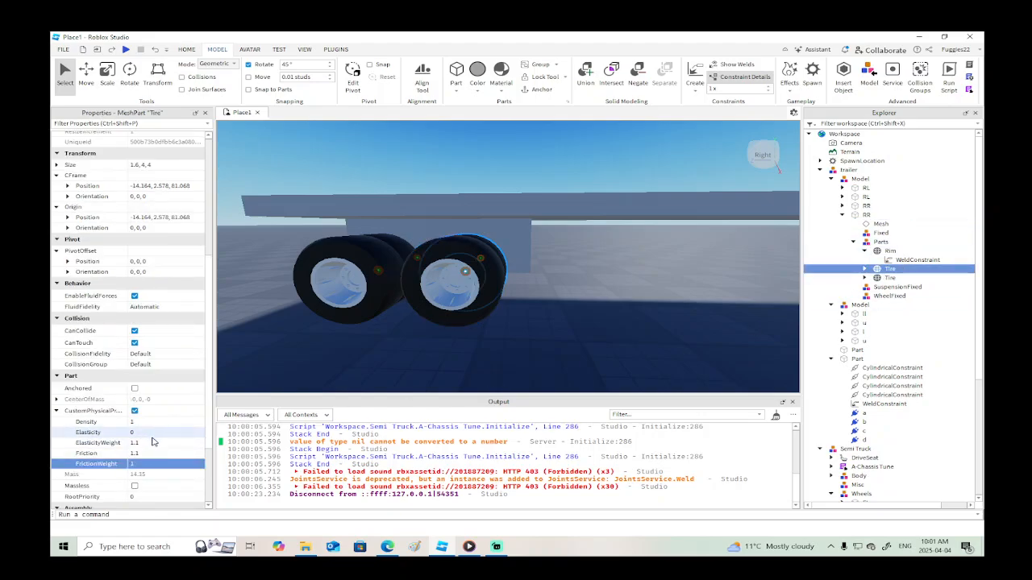
pyautogui.click(150, 443)
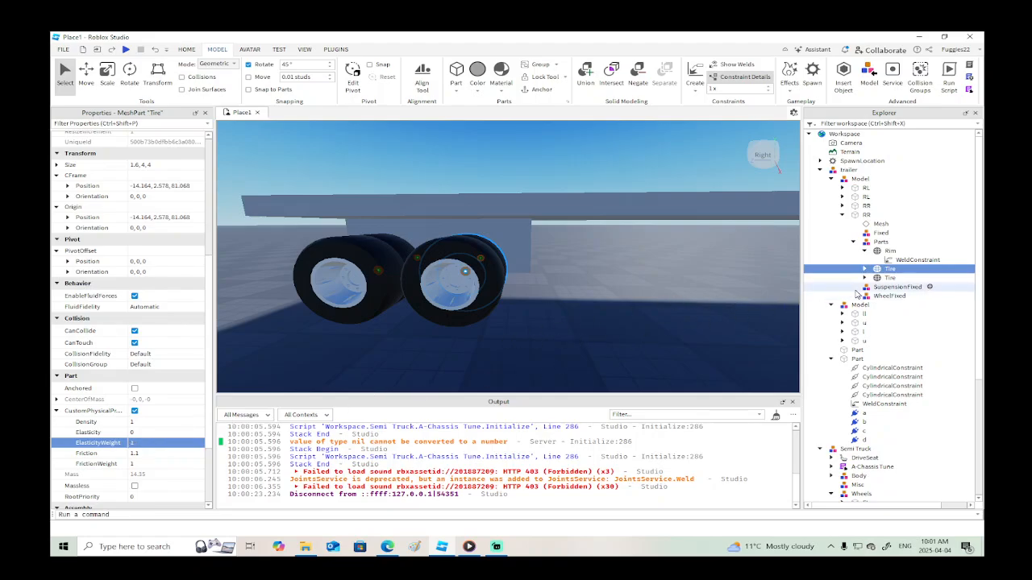
# Give the first Tire in the trailer's first RR wheel Density 1, ElasticityWeight 1, Friction 1.1 and FrictionWeight 1.
pyautogui.click(843, 206)
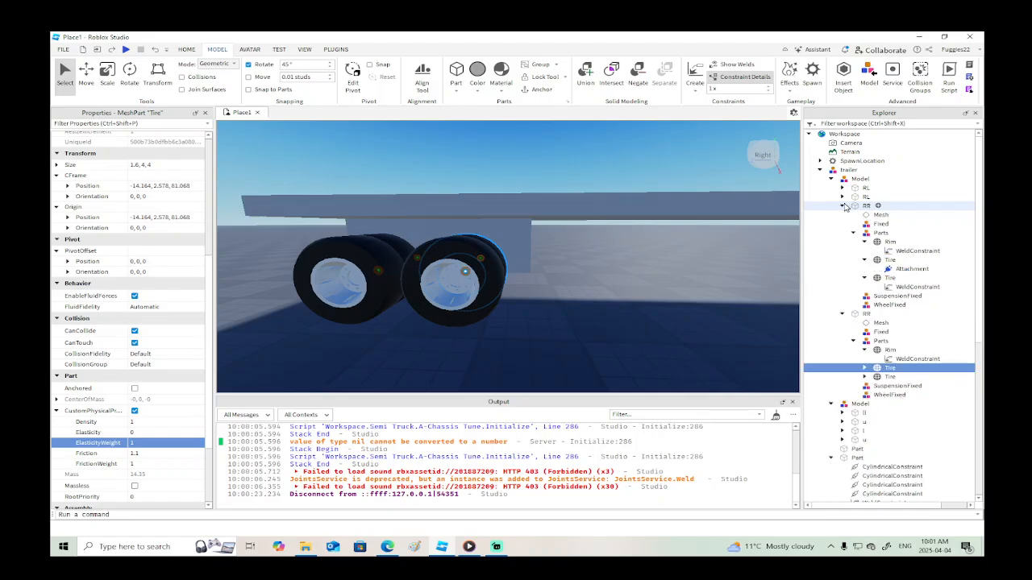
pyautogui.click(881, 261)
pyautogui.click(165, 421)
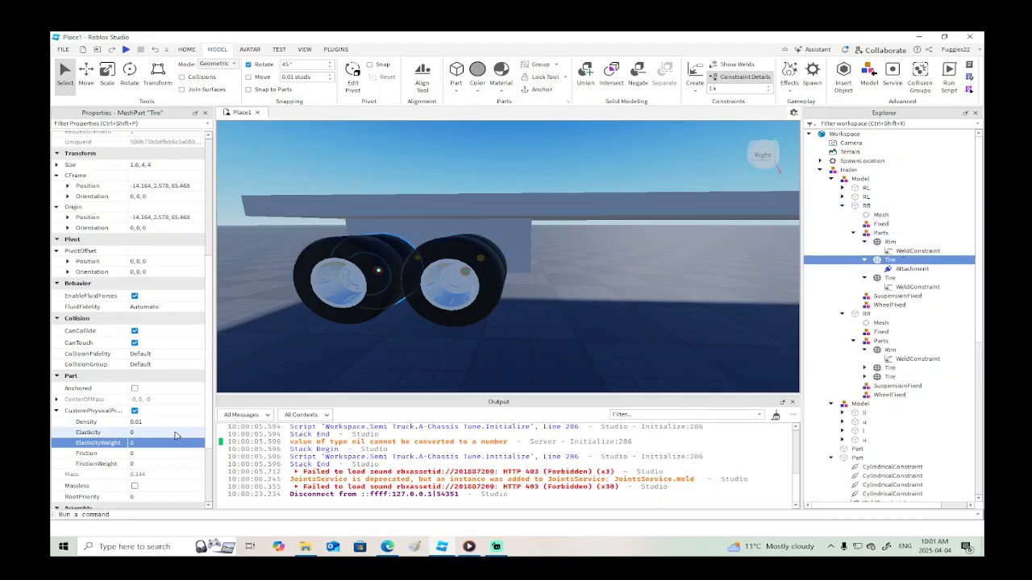
pyautogui.write('1')
pyautogui.click(157, 444)
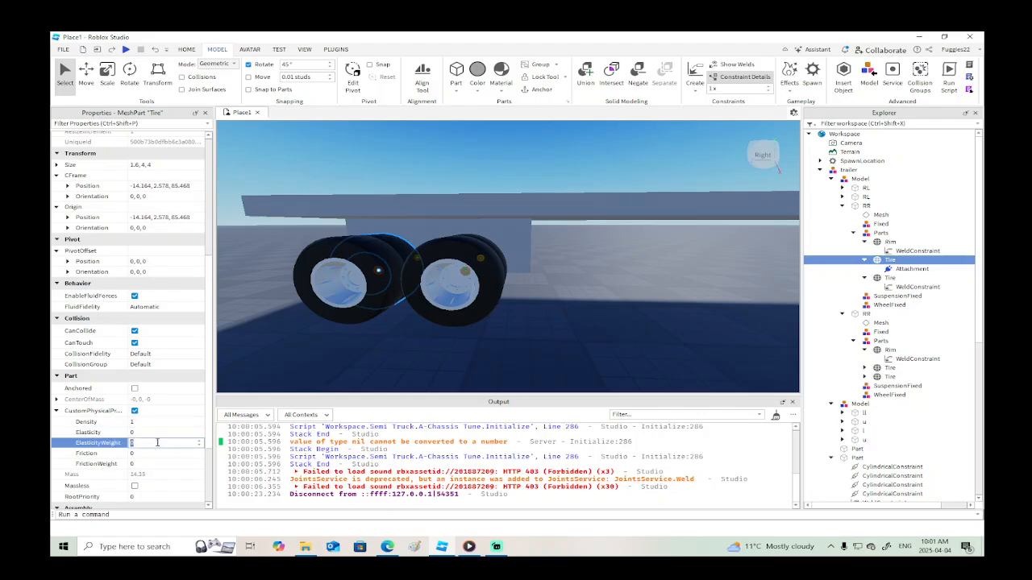
pyautogui.write('1')
pyautogui.click(149, 454)
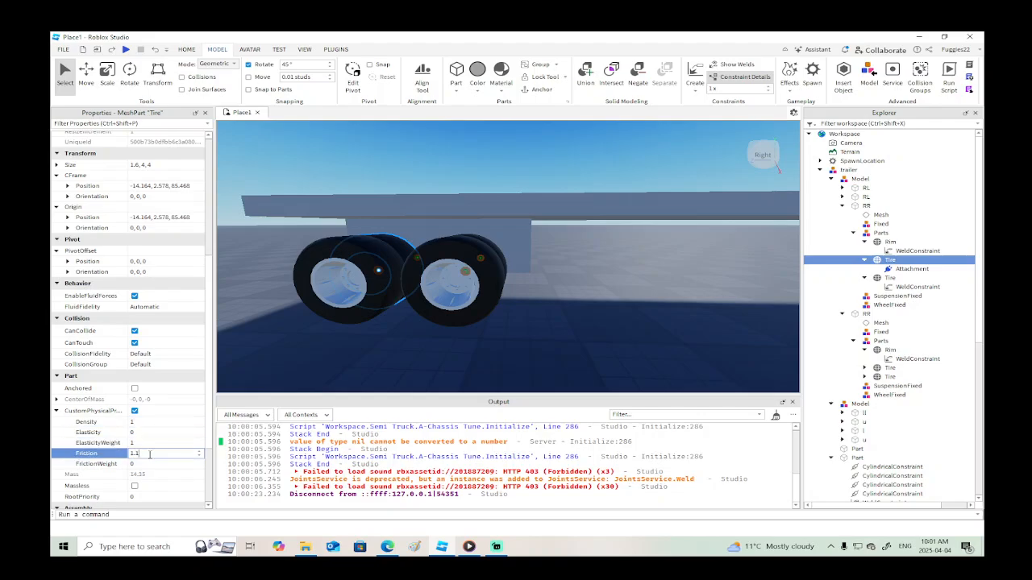
pyautogui.write('1.1')
pyautogui.click(165, 465)
pyautogui.write('1')
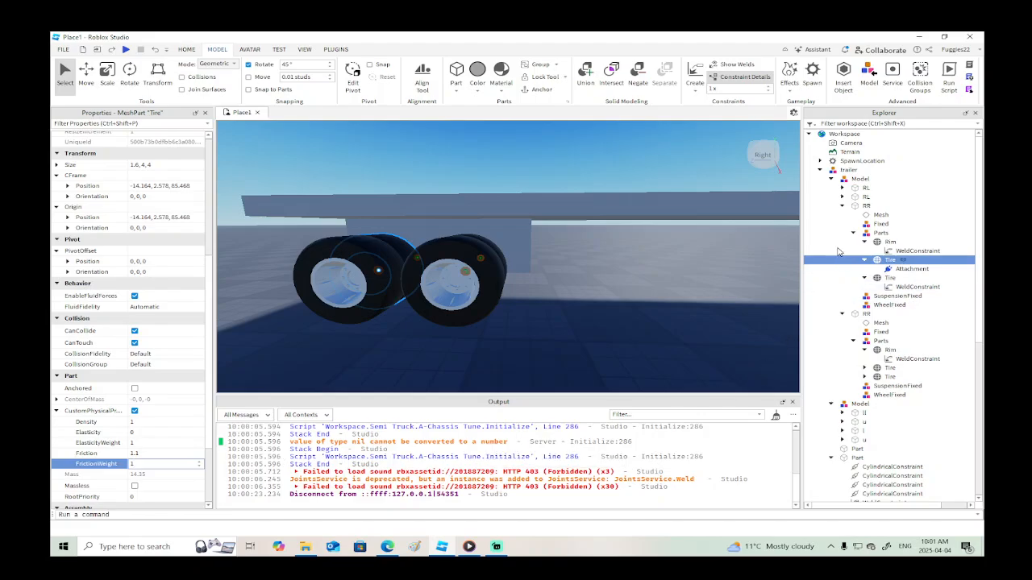
# Give the second Tire in the trailer's second RL wheel Density 1, ElasticityWeight 1, Friction 1.1 and FrictionWeight 1.
pyautogui.click(842, 196)
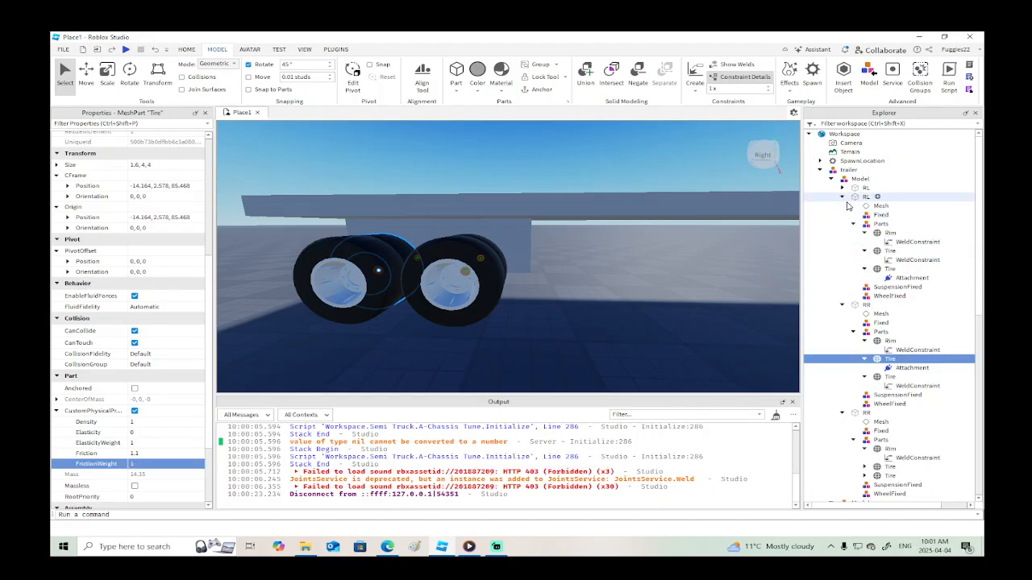
pyautogui.click(880, 272)
pyautogui.moveTo(645, 303); pyautogui.dragTo(576, 302, button='right')
pyautogui.scroll(-2, 137, 411)
pyautogui.scroll(-1, 137, 411)
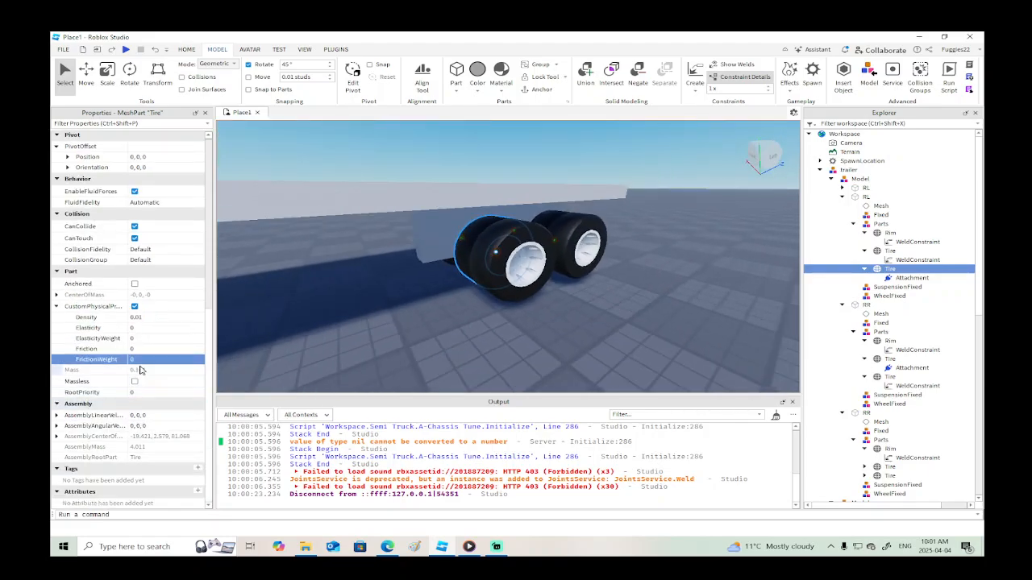
pyautogui.click(148, 328)
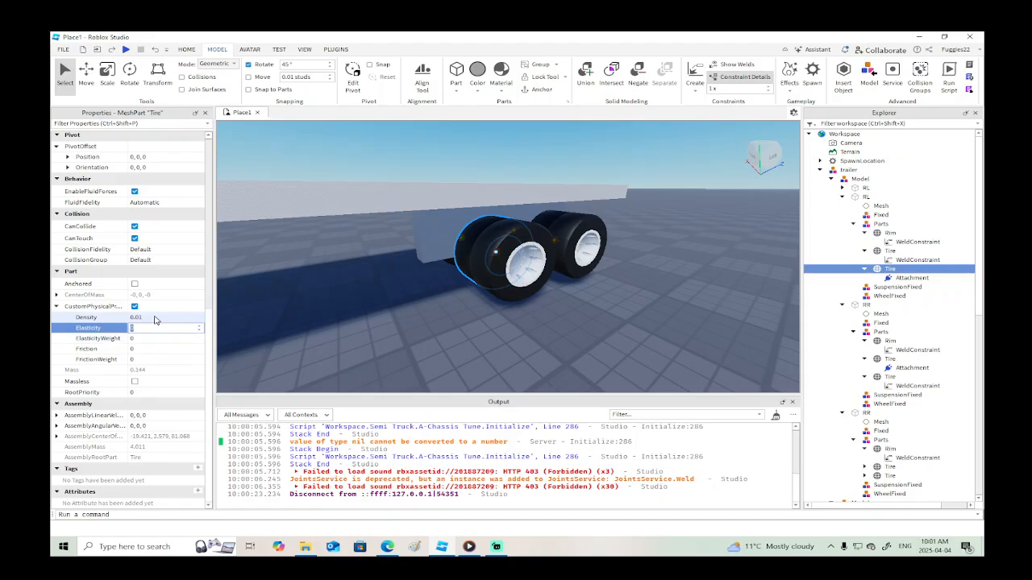
pyautogui.click(154, 318)
pyautogui.write('1')
pyautogui.click(153, 339)
pyautogui.write('1')
pyautogui.click(152, 349)
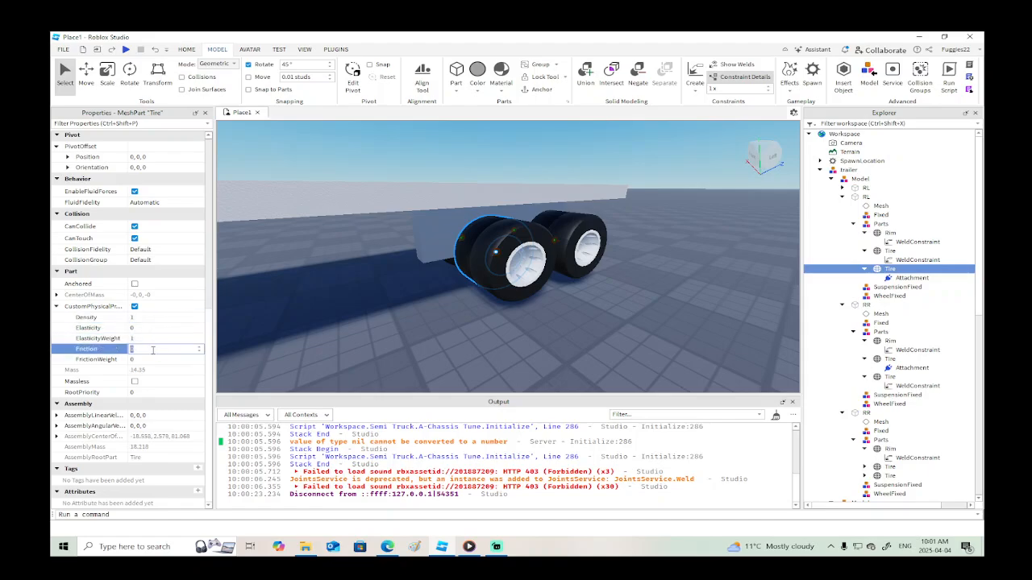
pyautogui.click(170, 359)
pyautogui.write('1')
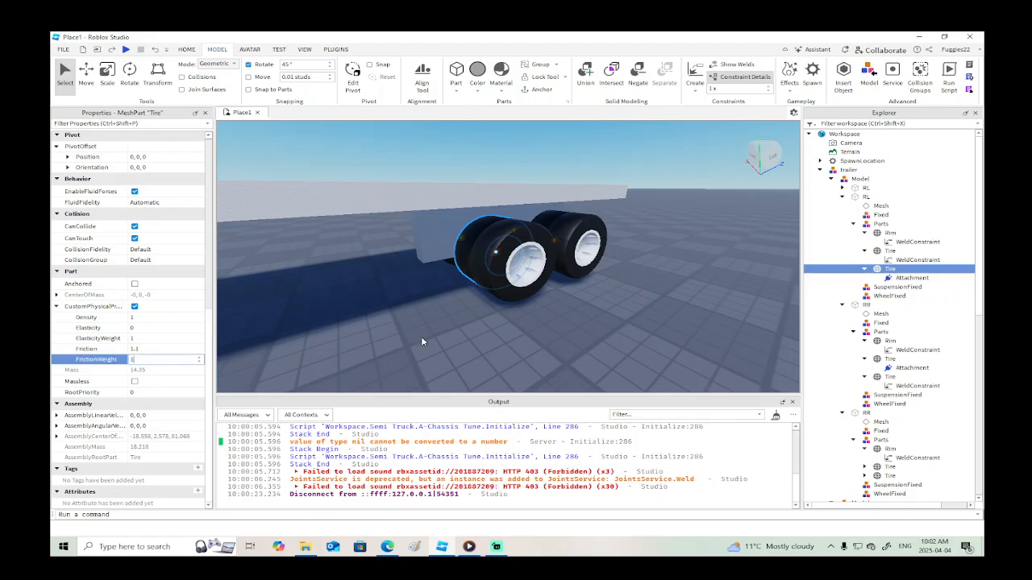
# Give the first Tire in the trailer's first RL wheel Density 1, ElasticityWeight 1, Friction 1.1 and FrictionWeight 1.
pyautogui.click(843, 187)
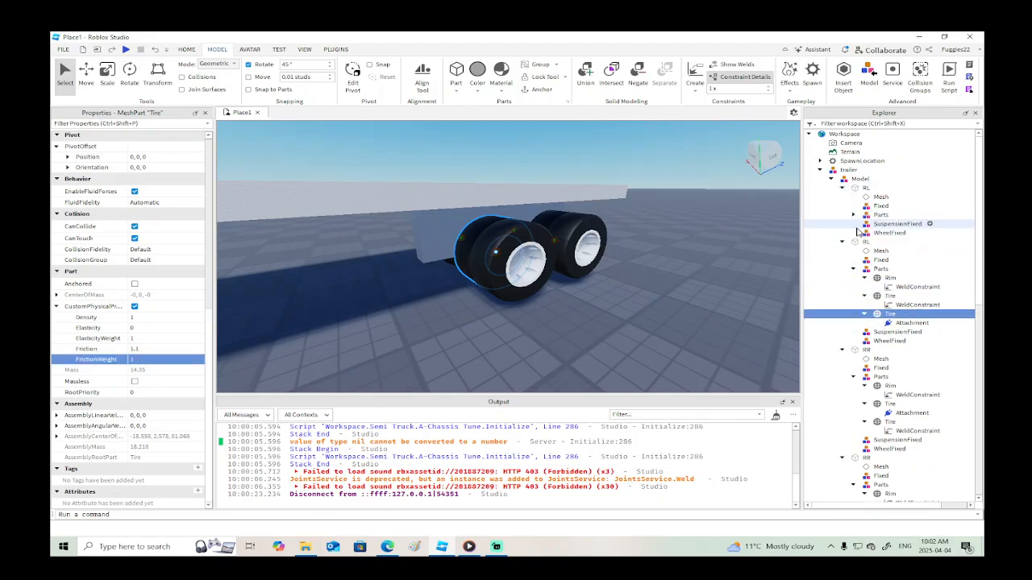
pyautogui.click(854, 214)
pyautogui.click(887, 242)
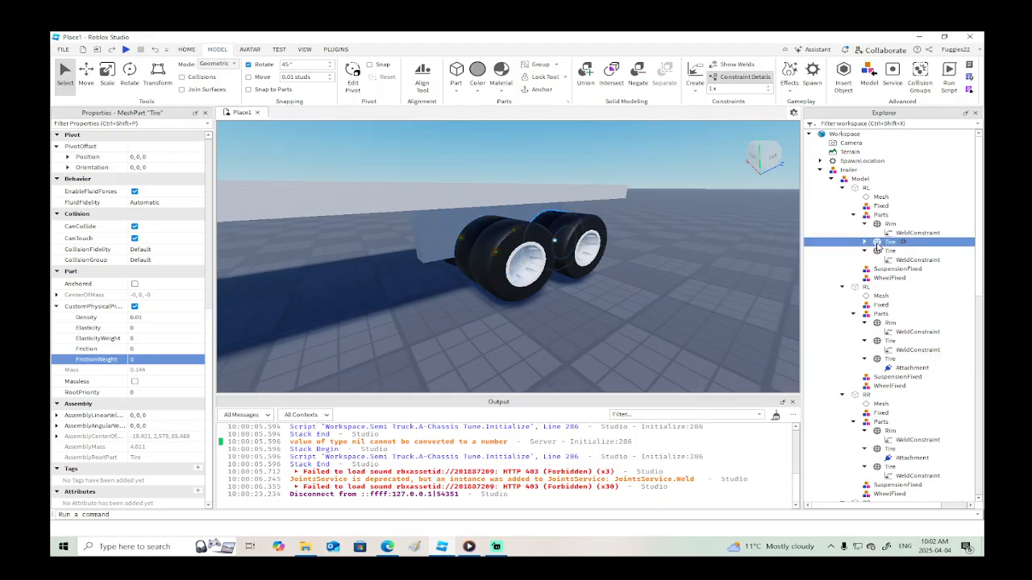
pyautogui.click(161, 317)
pyautogui.write('1')
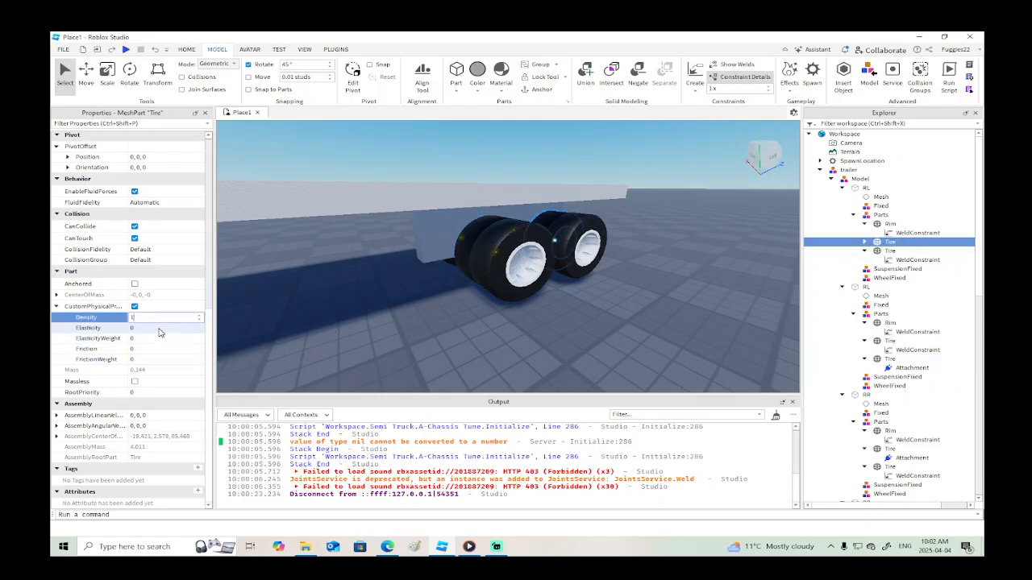
pyautogui.click(161, 337)
pyautogui.click(162, 348)
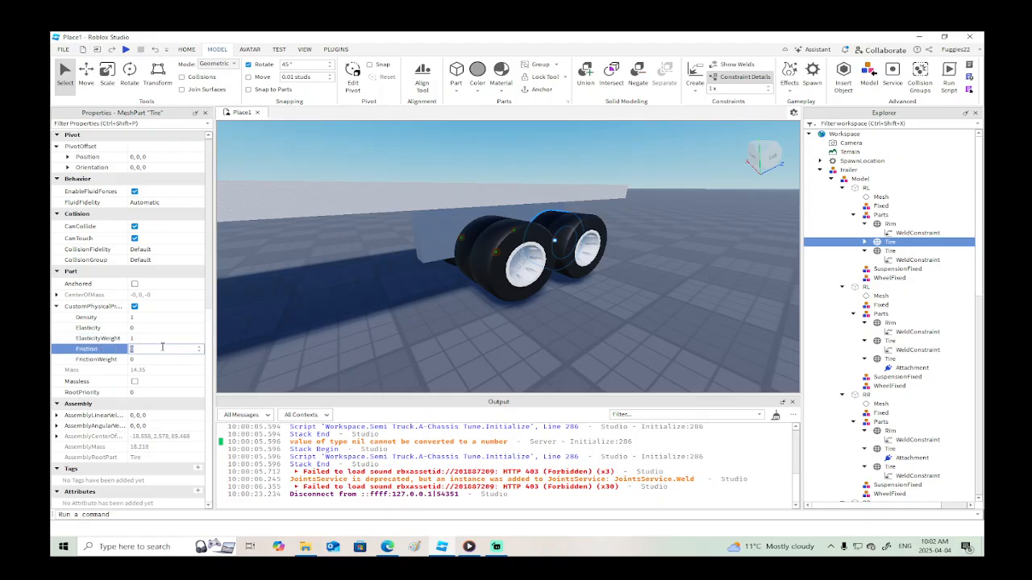
pyautogui.click(160, 359)
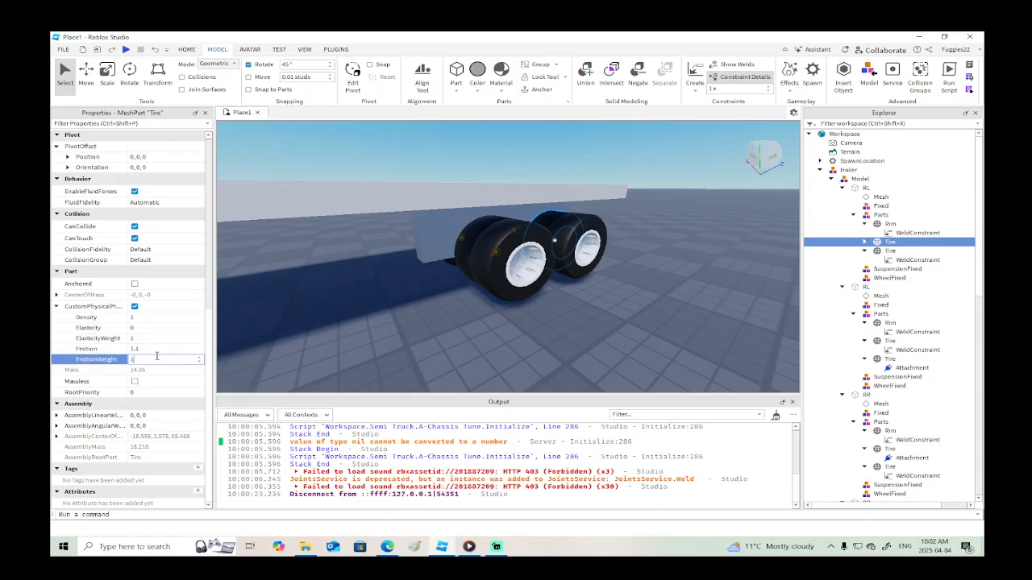
# Playtest the place, walk the character to the trailer to examine its stance and rear wheels, and stop the test.
pyautogui.click(125, 50)
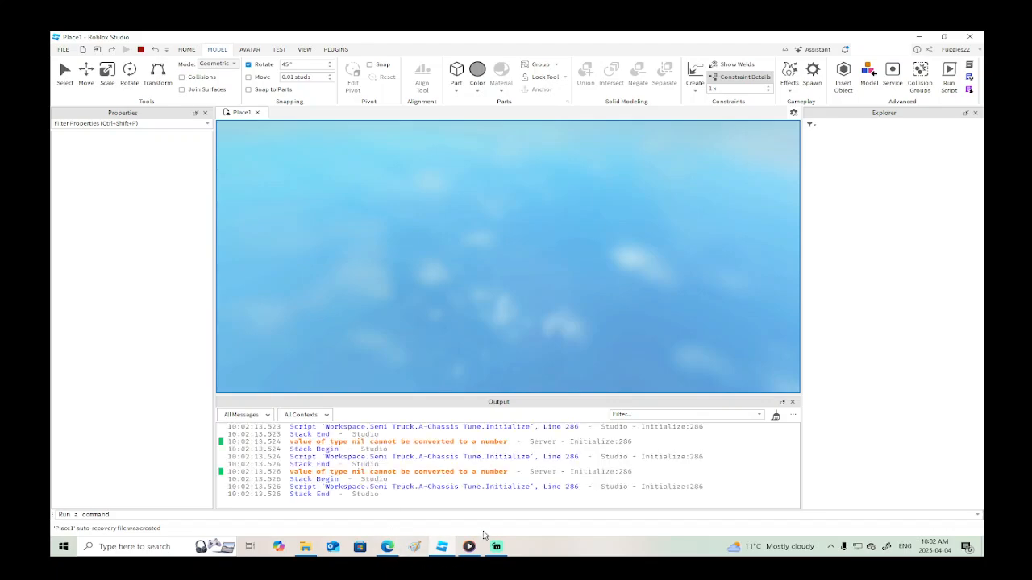
pyautogui.moveTo(528, 289); pyautogui.dragTo(528, 289, button='right')
pyautogui.press('a')
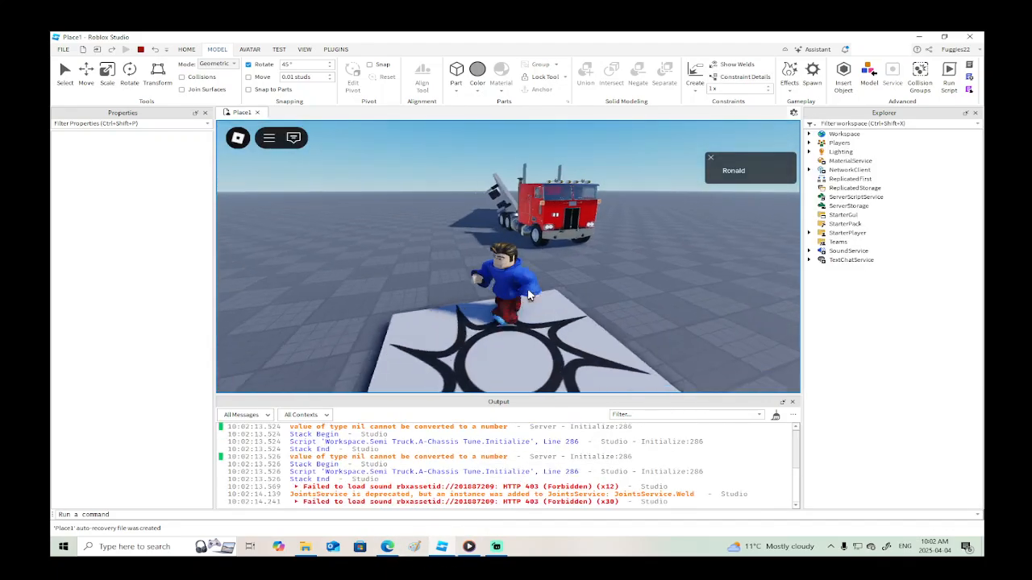
pyautogui.press('w')
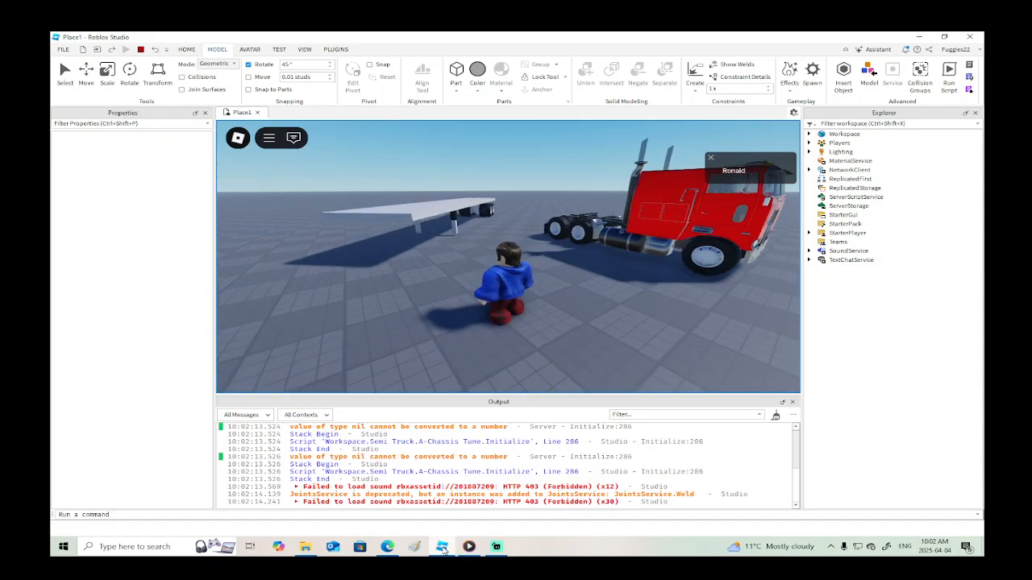
pyautogui.moveTo(388, 548)
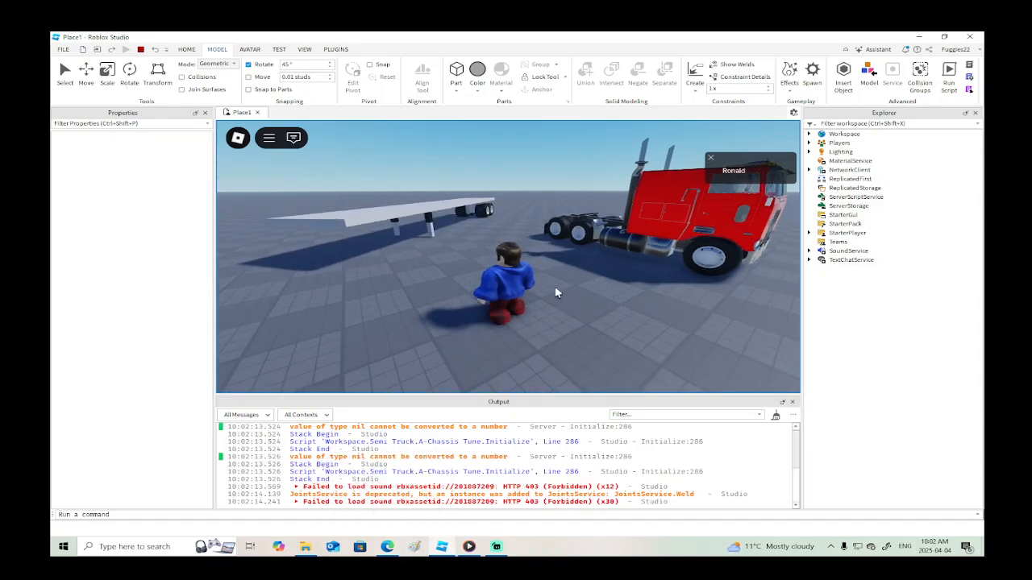
pyautogui.press('w')
pyautogui.press('w')
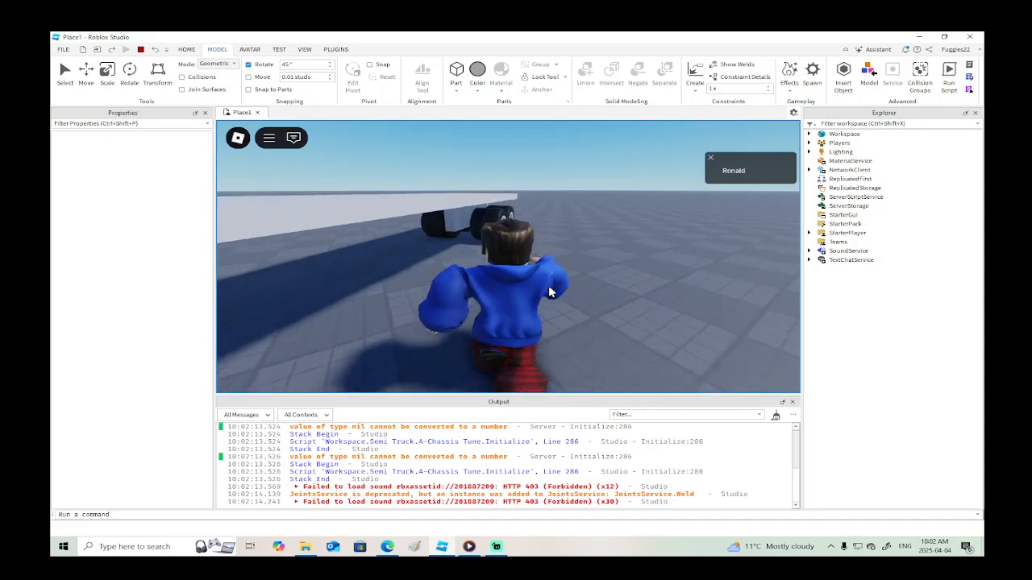
pyautogui.moveTo(549, 287); pyautogui.dragTo(549, 287, button='right')
pyautogui.press('w')
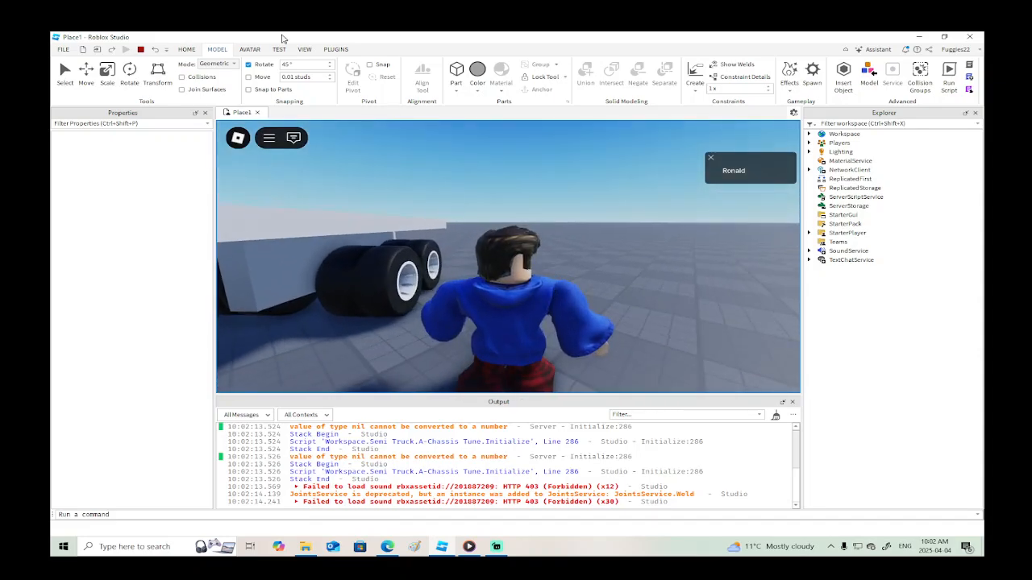
pyautogui.click(141, 50)
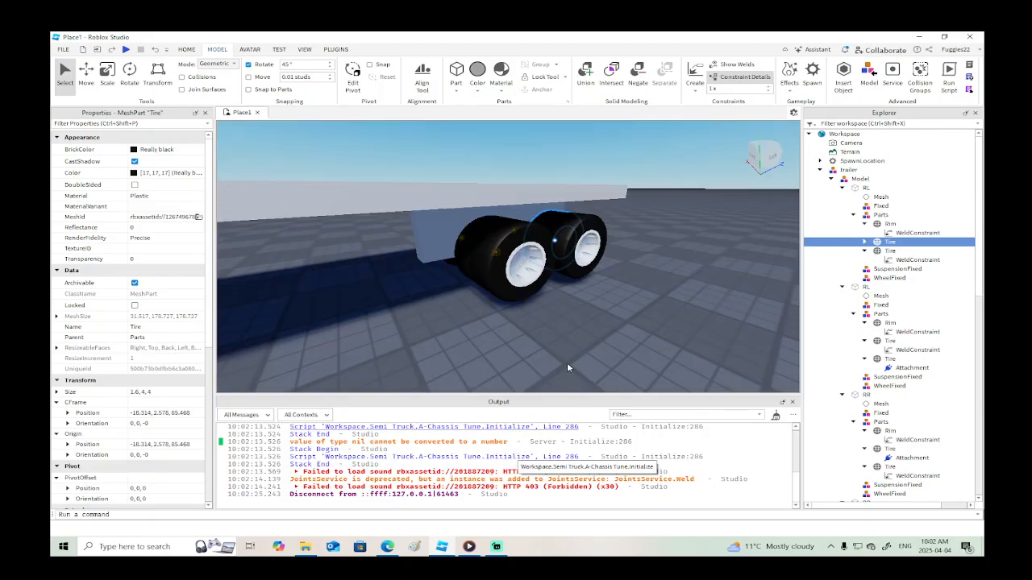
pyautogui.press('d')
pyautogui.moveTo(621, 296); pyautogui.dragTo(621, 291, button='right')
pyautogui.press('a')
pyautogui.press('s')
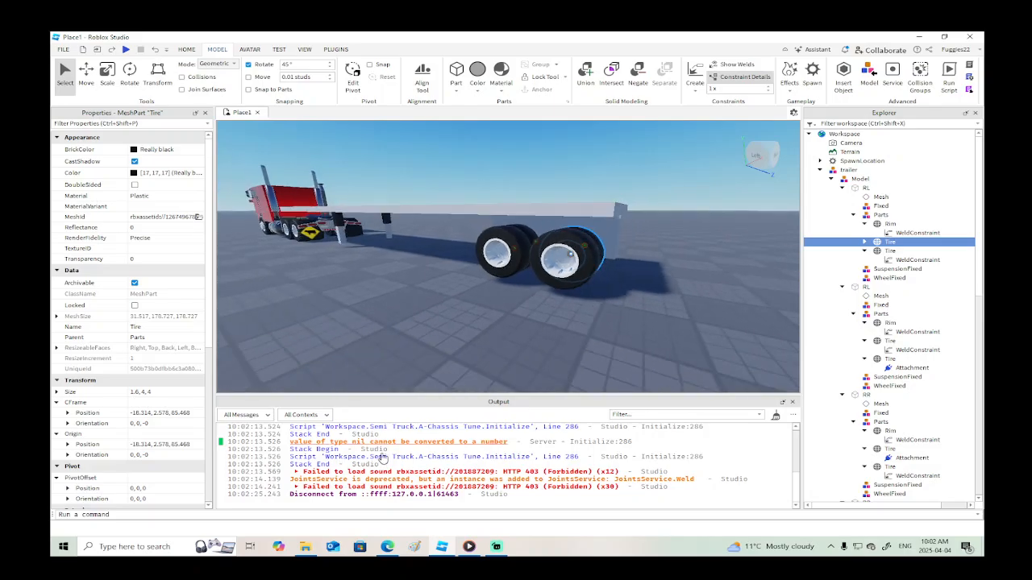
pyautogui.click(469, 547)
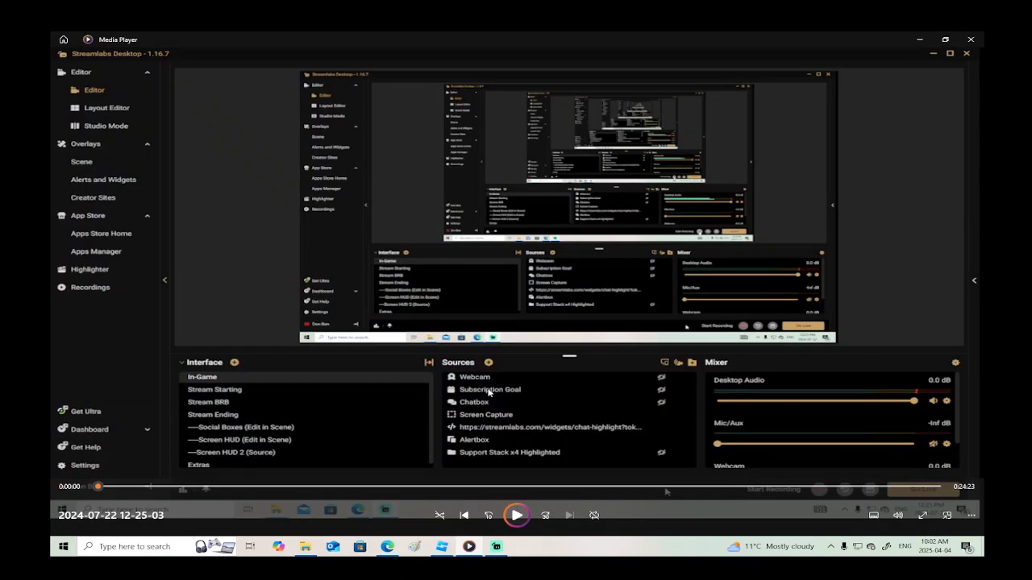
pyautogui.press('space')
pyautogui.click(131, 487)
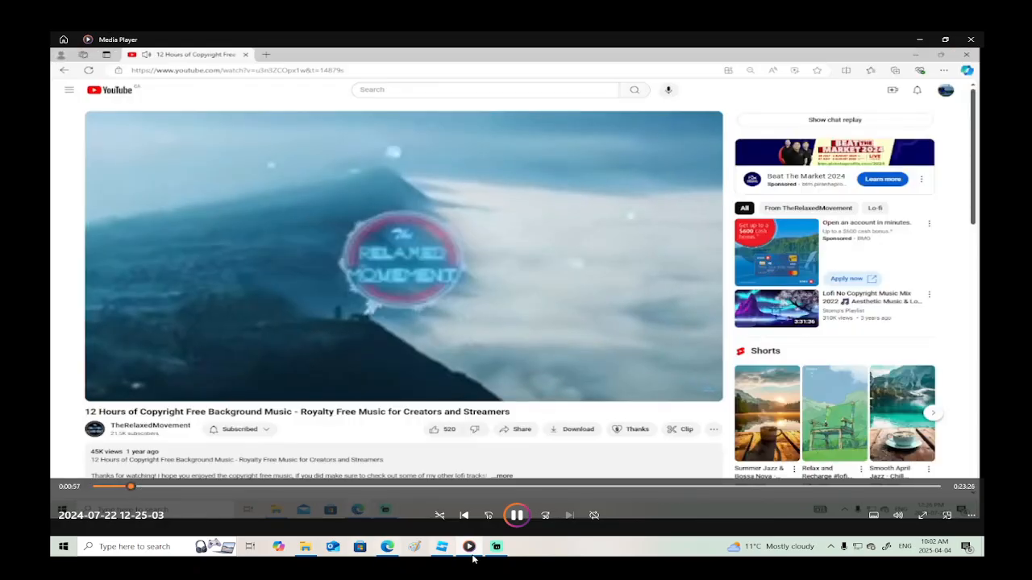
pyautogui.click(447, 548)
# Check the physical properties of the support block between the trailer's rear wheels.
pyautogui.press('d')
pyautogui.moveTo(539, 280); pyautogui.dragTo(539, 279, button='right')
pyautogui.press('w')
pyautogui.press('a')
pyautogui.press('s')
pyautogui.press('d')
pyautogui.press('f')
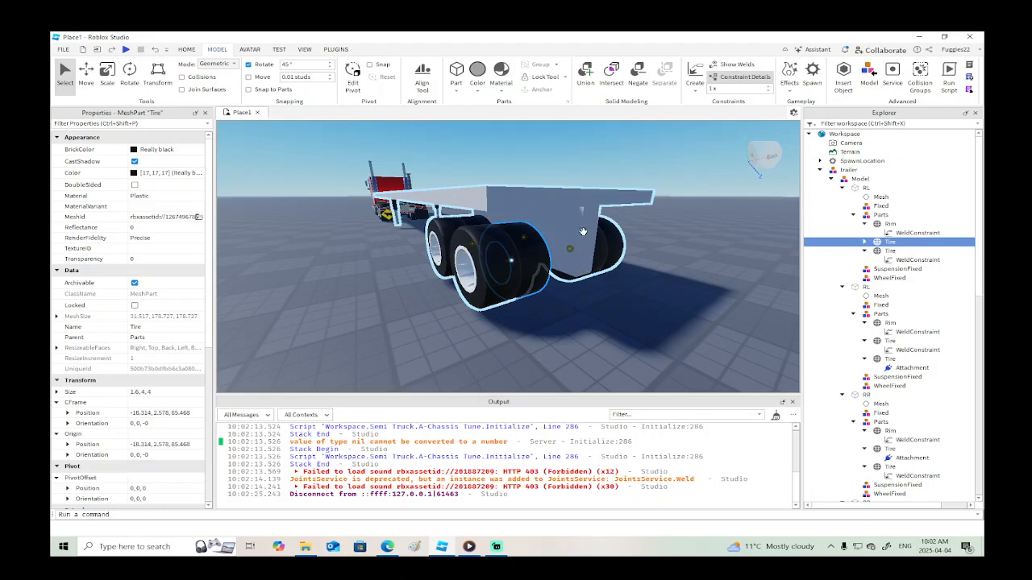
pyautogui.click(582, 231)
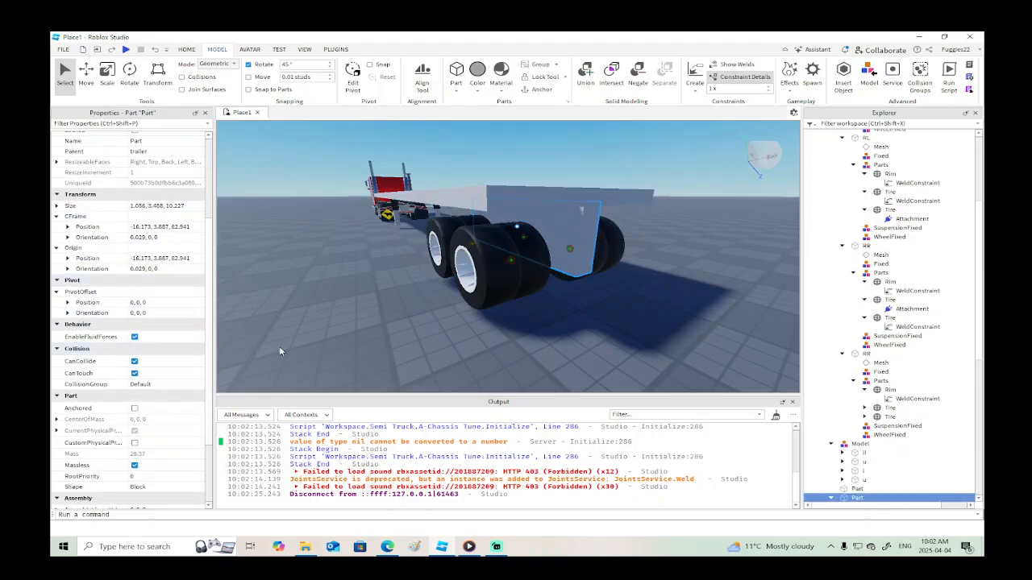
# Turn off Massless for the trailer's flat deck Part and start a playtest.
pyautogui.press('a')
pyautogui.moveTo(354, 242); pyautogui.dragTo(354, 242, button='right')
pyautogui.click(381, 200)
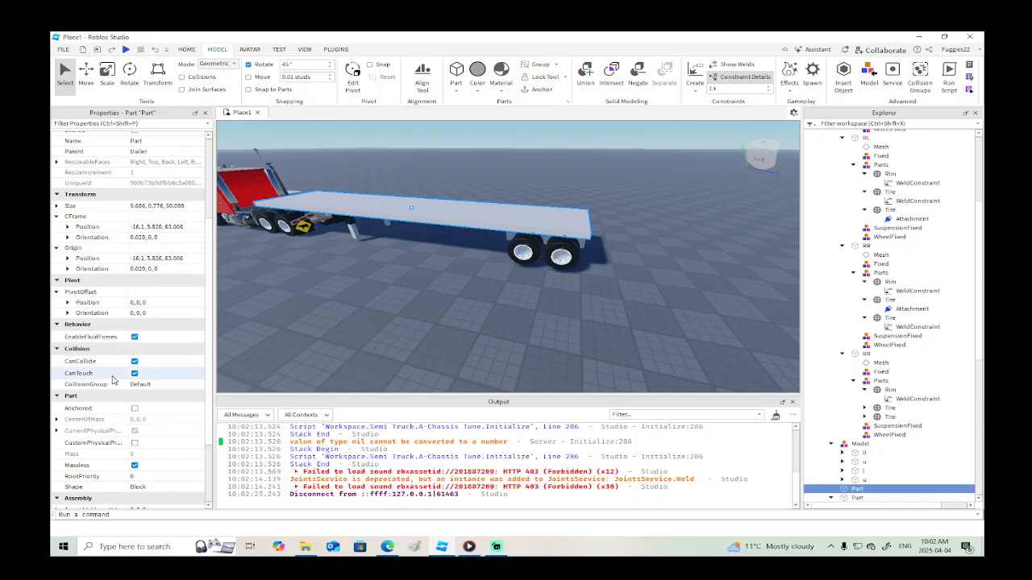
pyautogui.scroll(-3, 114, 379)
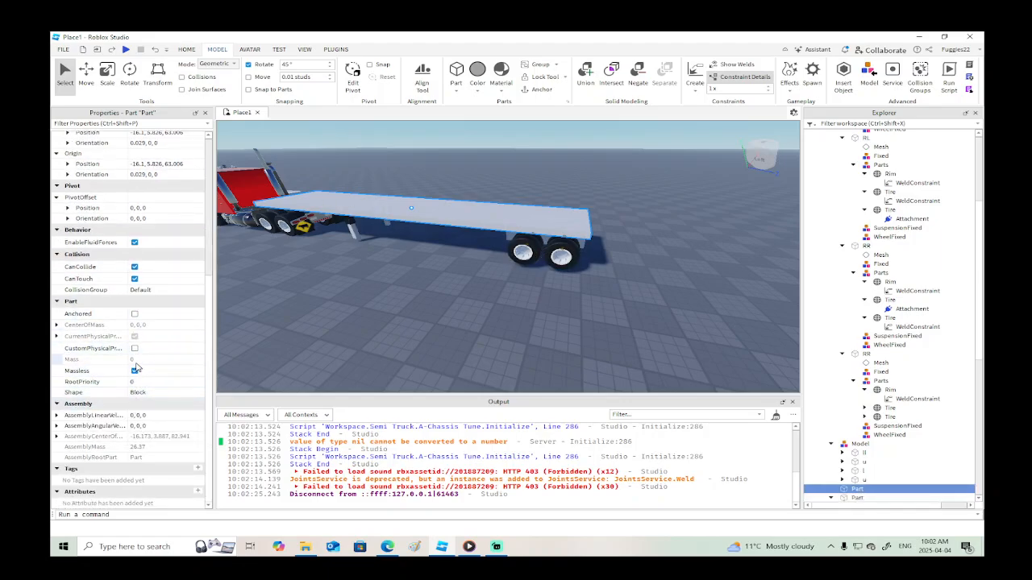
pyautogui.click(137, 372)
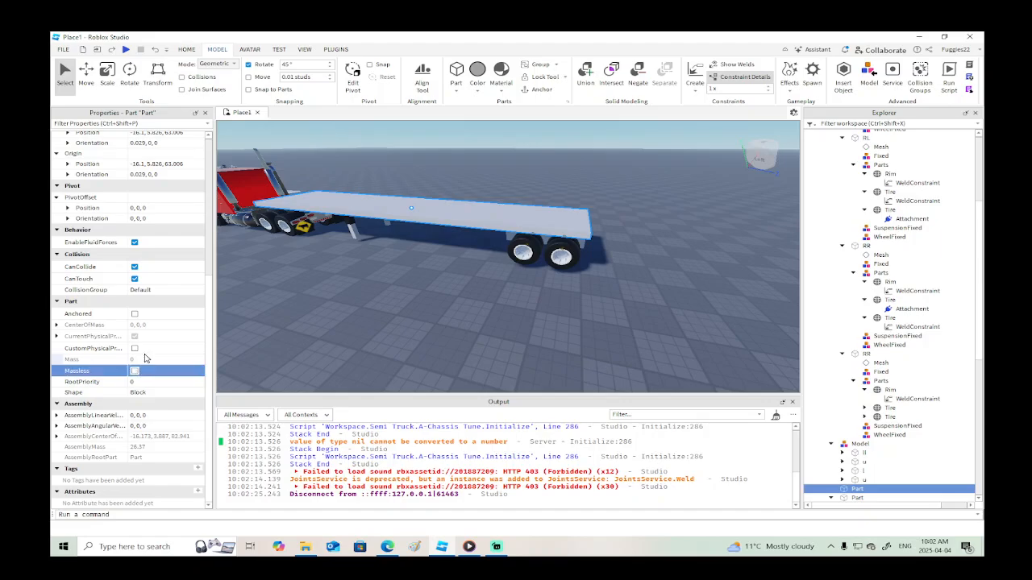
pyautogui.click(125, 50)
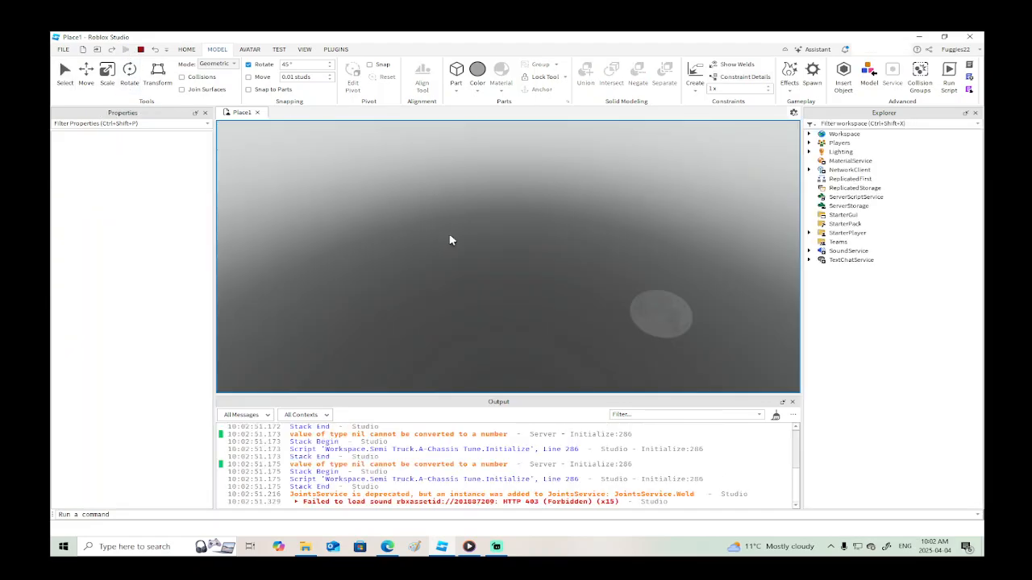
# Walk the character along the trailer to examine its deck height and rear wheels, and stop the test.
pyautogui.press('w')
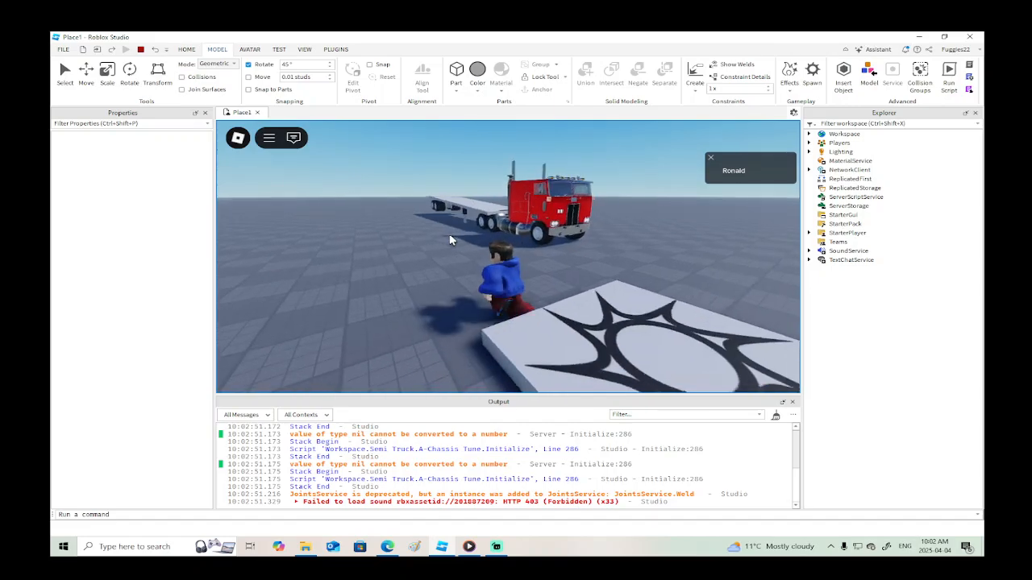
pyautogui.press('w')
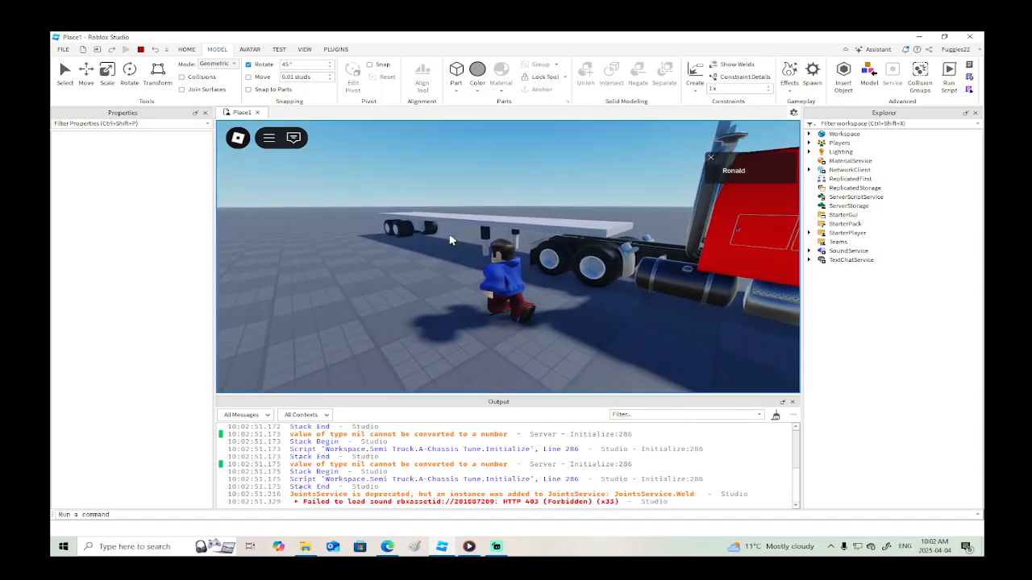
pyautogui.press('w')
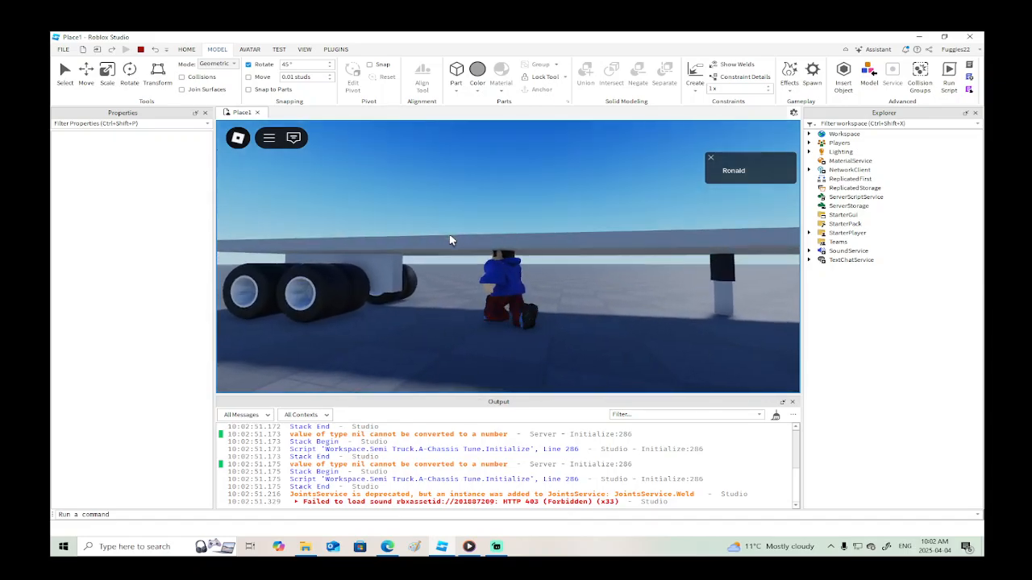
pyautogui.press('w')
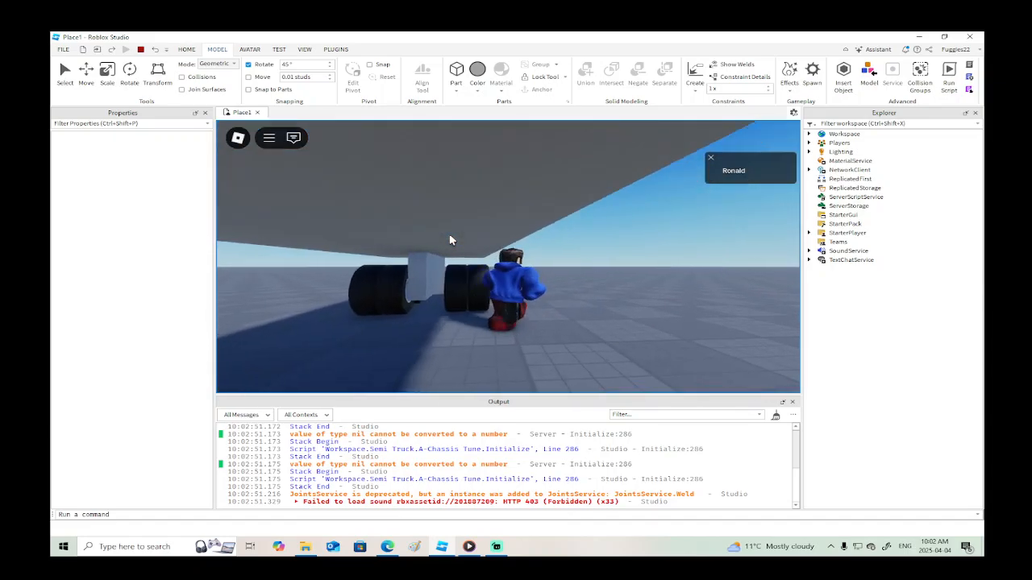
pyautogui.press('w')
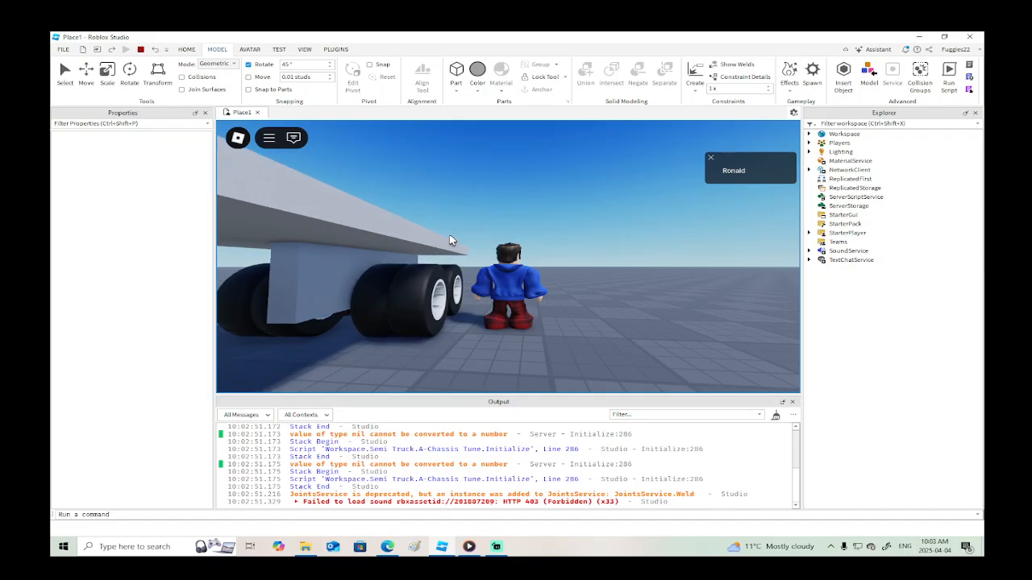
pyautogui.click(140, 50)
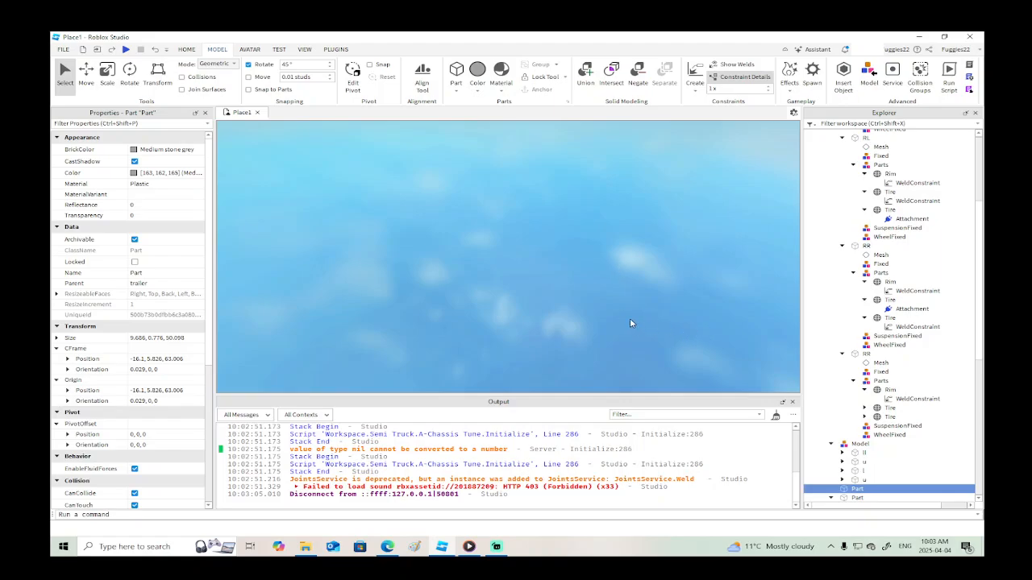
# Check the limit and slider properties of the last CylindricalConstraint under the trailer's support block.
pyautogui.press('w')
pyautogui.moveTo(626, 263); pyautogui.dragTo(625, 263, button='right')
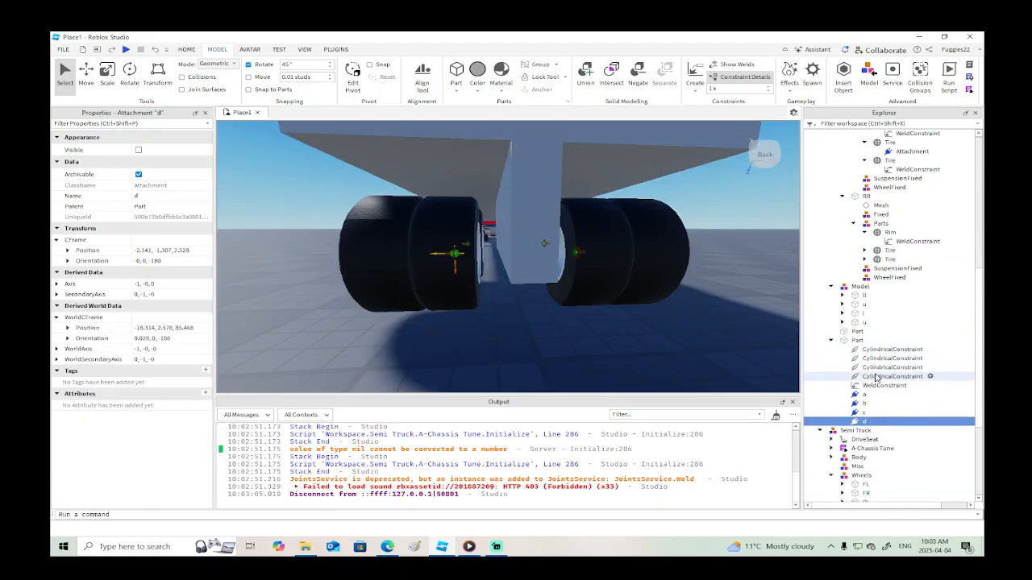
pyautogui.click(877, 376)
pyautogui.scroll(-1, 168, 338)
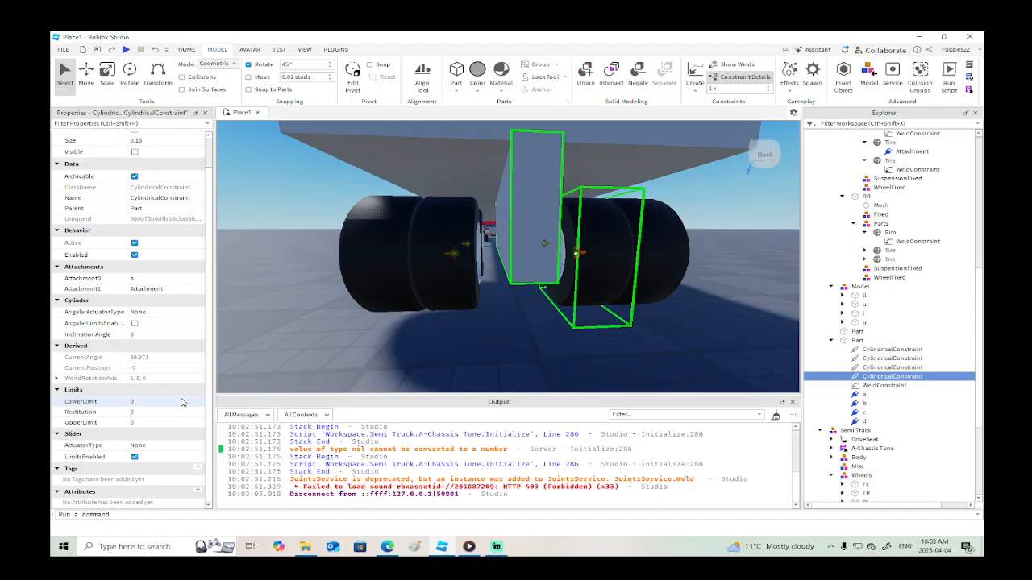
pyautogui.scroll(1, 182, 401)
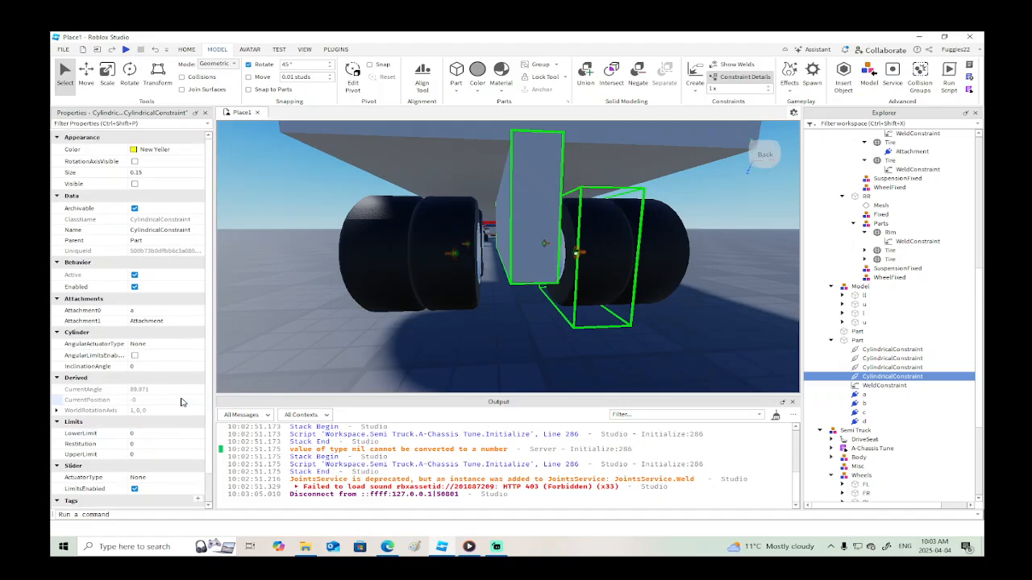
pyautogui.scroll(-1, 182, 401)
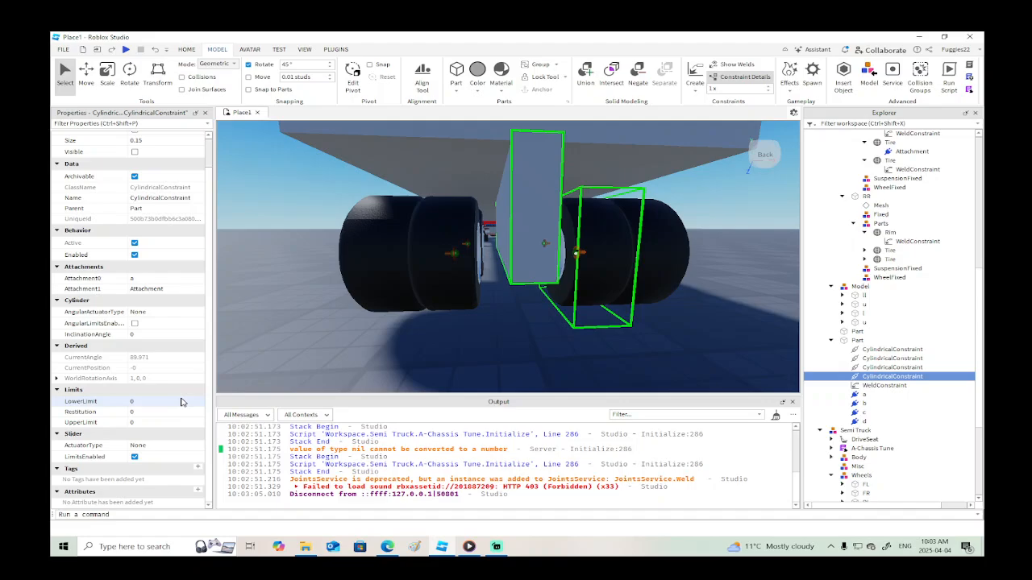
pyautogui.scroll(-10, 436, 339)
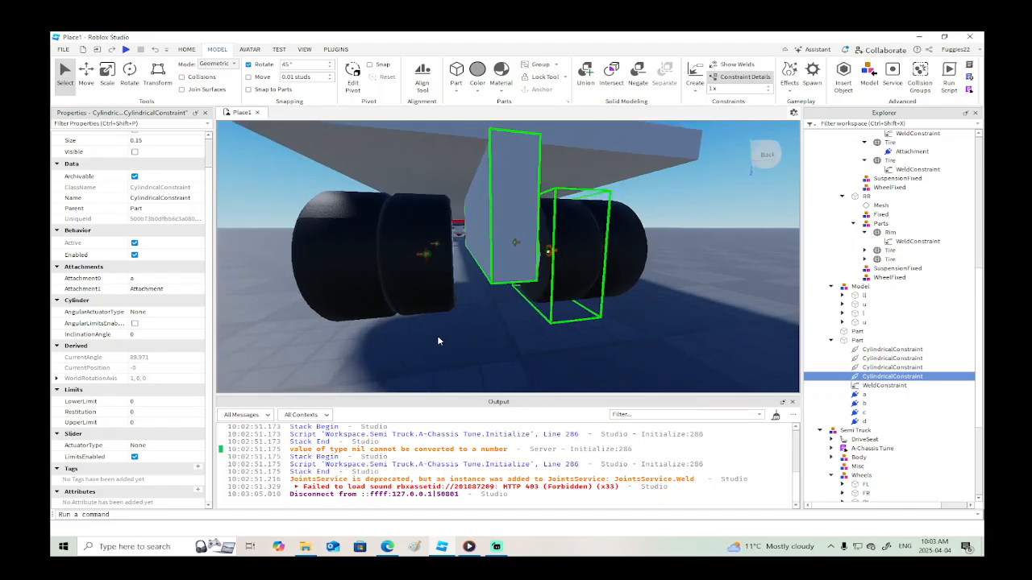
# Turn on Massless for the trailer's flat deck Part.
pyautogui.click(472, 222)
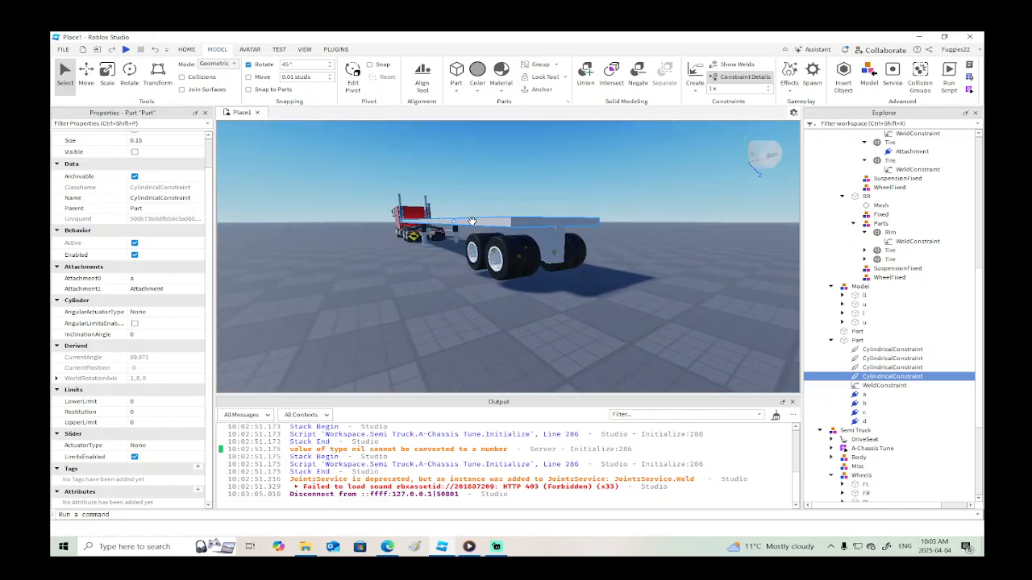
pyautogui.scroll(-4, 129, 350)
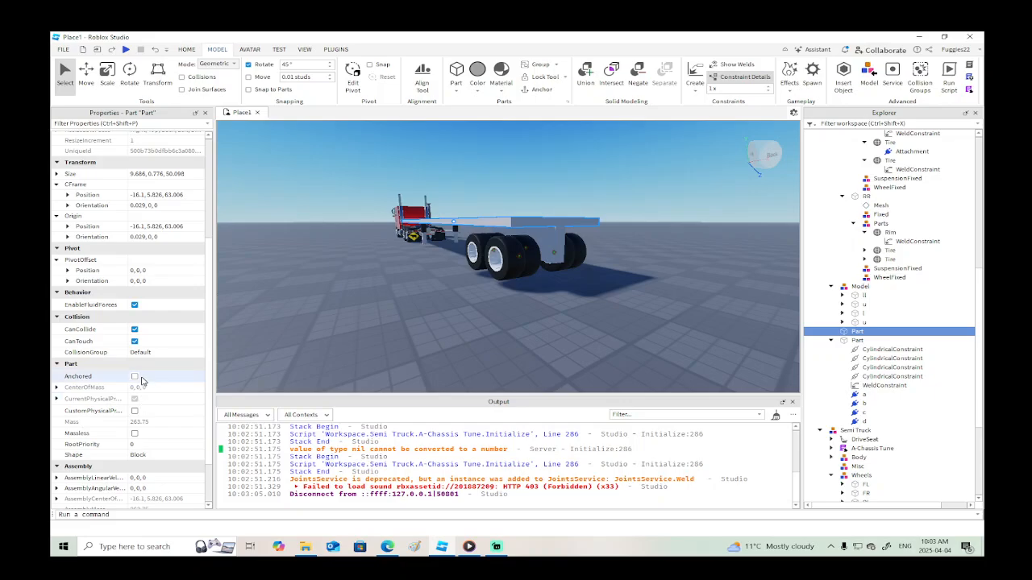
pyautogui.click(135, 433)
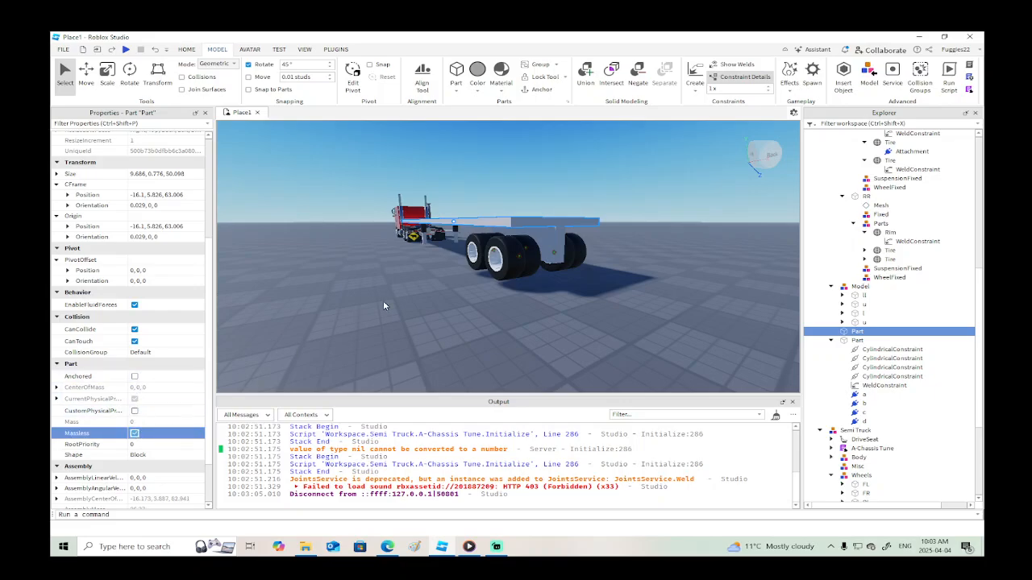
# Examine the landing legs under the deck and the physical properties of the first RL wheel part.
pyautogui.scroll(10, 424, 308)
pyautogui.scroll(4, 425, 308)
pyautogui.moveTo(425, 309); pyautogui.dragTo(424, 308, button='right')
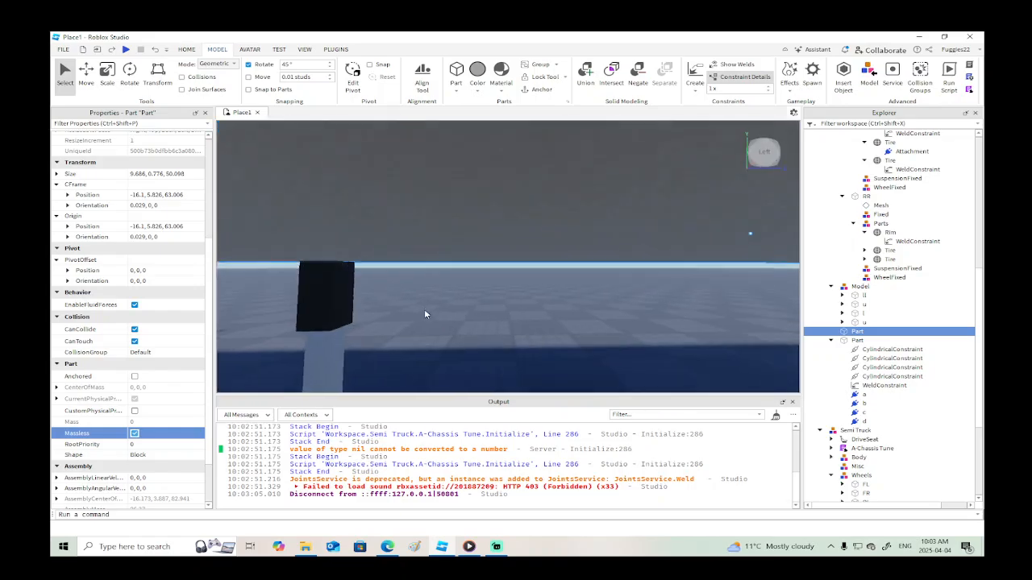
pyautogui.scroll(-3, 424, 309)
pyautogui.click(407, 288)
pyautogui.scroll(-5, 408, 291)
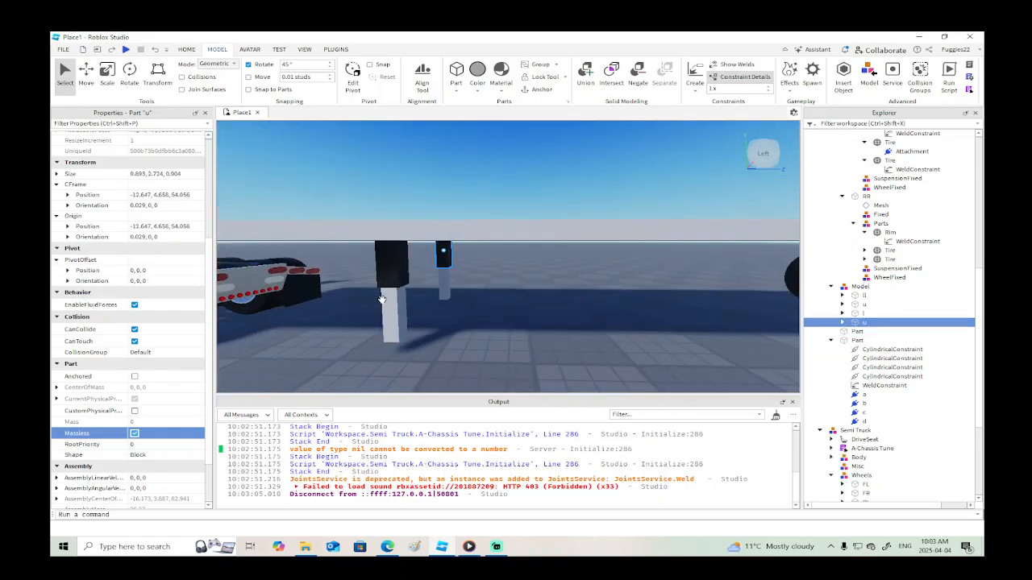
pyautogui.press('d')
pyautogui.scroll(2, 497, 281)
pyautogui.moveTo(496, 280); pyautogui.dragTo(495, 282, button='right')
pyautogui.press('d')
pyautogui.scroll(-2, 496, 282)
pyautogui.scroll(-2, 497, 286)
pyautogui.scroll(10, 809, 264)
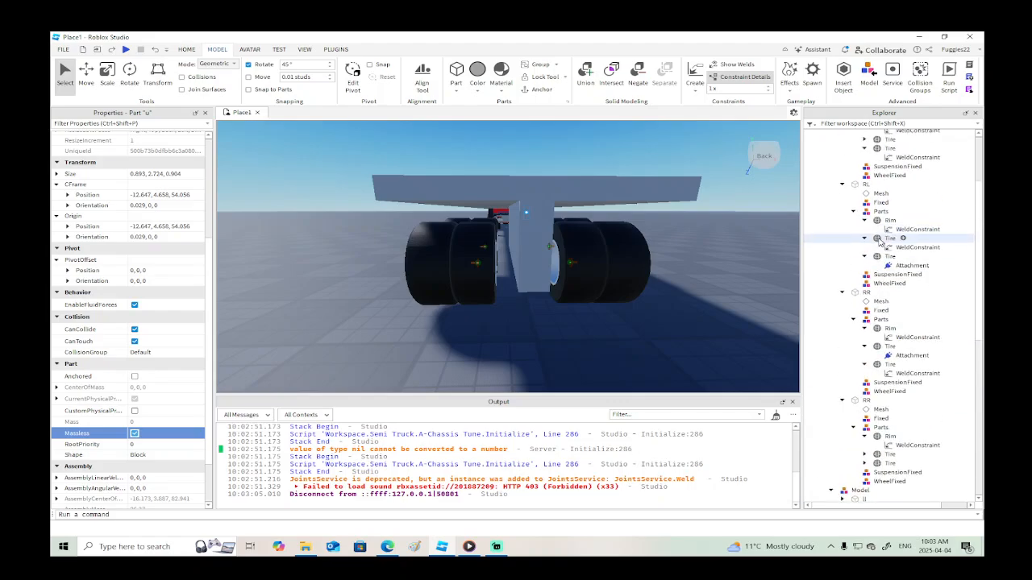
pyautogui.click(867, 188)
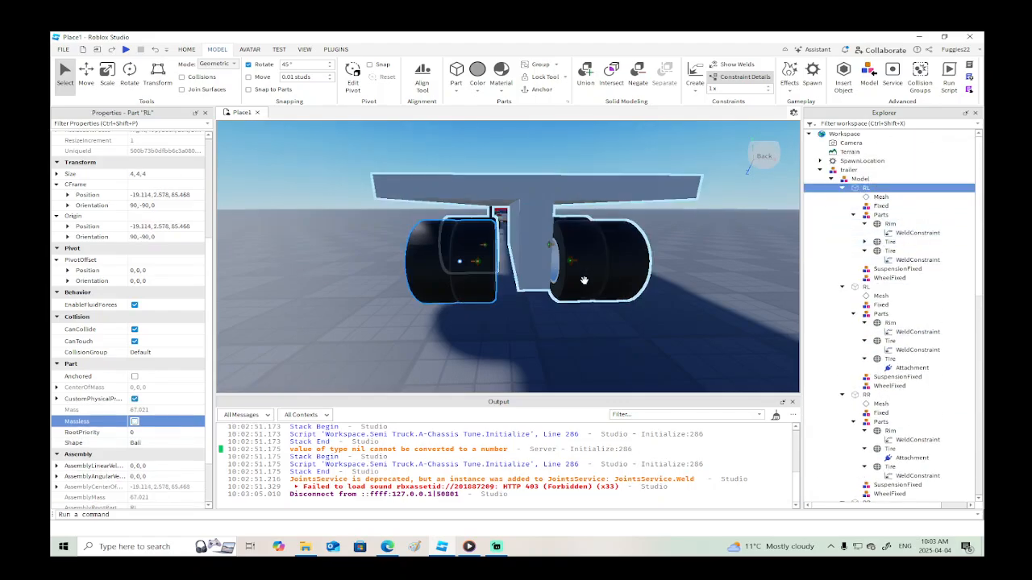
# Turn off CanCollide for the support block between the trailer's rear wheels.
pyautogui.scroll(2, 583, 279)
pyautogui.moveTo(584, 279); pyautogui.dragTo(584, 277, button='right')
pyautogui.keyDown('alt'); pyautogui.click(578, 274); pyautogui.keyUp('alt')
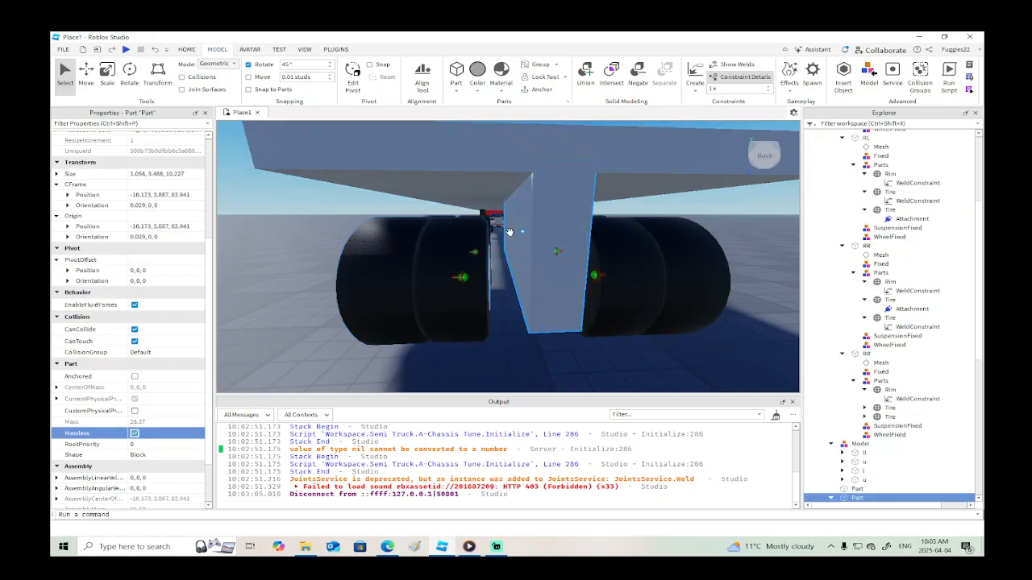
pyautogui.scroll(-1, 156, 387)
pyautogui.scroll(-1, 156, 388)
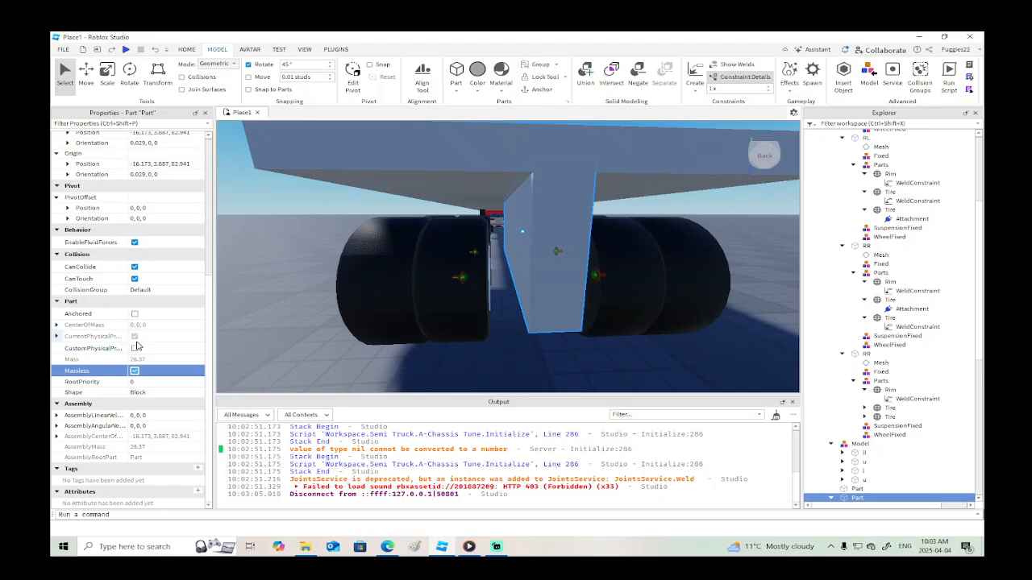
pyautogui.click(134, 267)
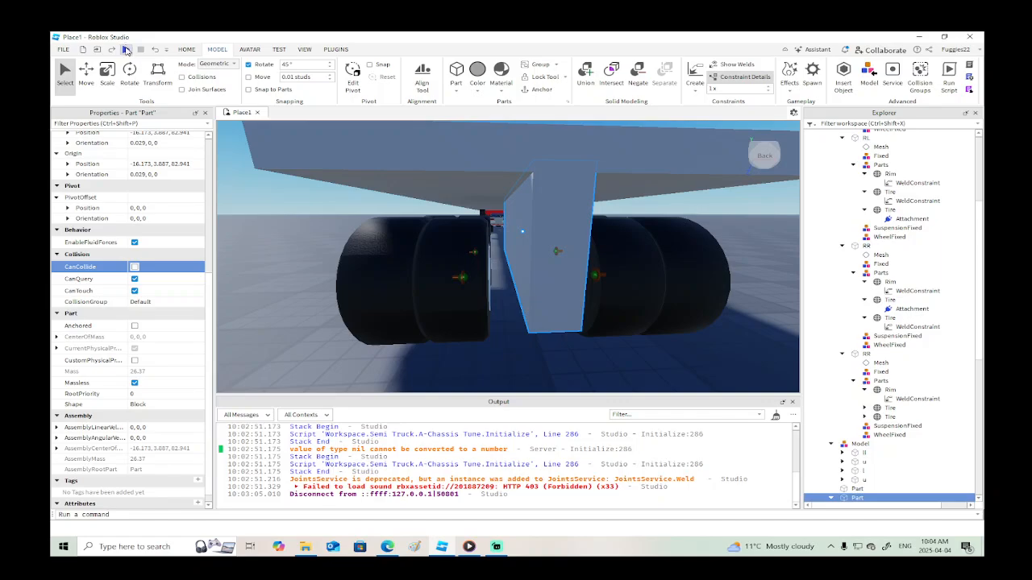
# Playtest the place, walk around the trailer's rear to examine its wheels and support block from several sides, and stop the test.
pyautogui.click(126, 50)
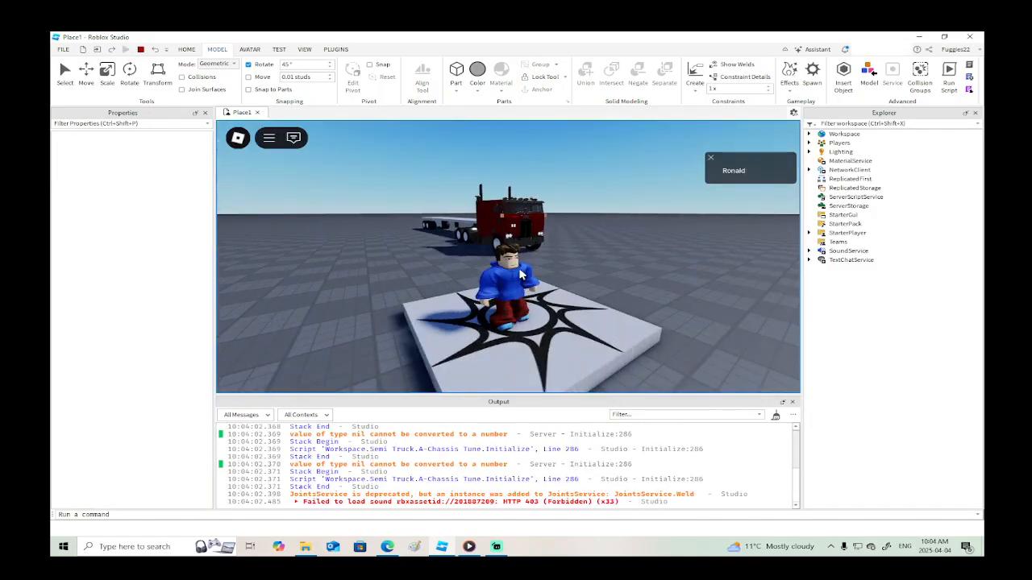
pyautogui.press('w')
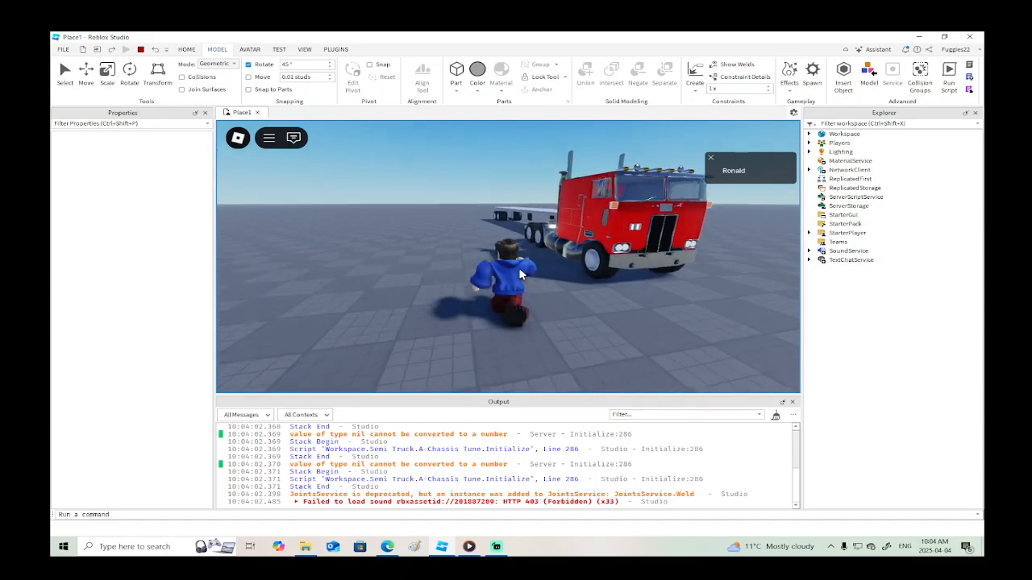
pyautogui.press('w')
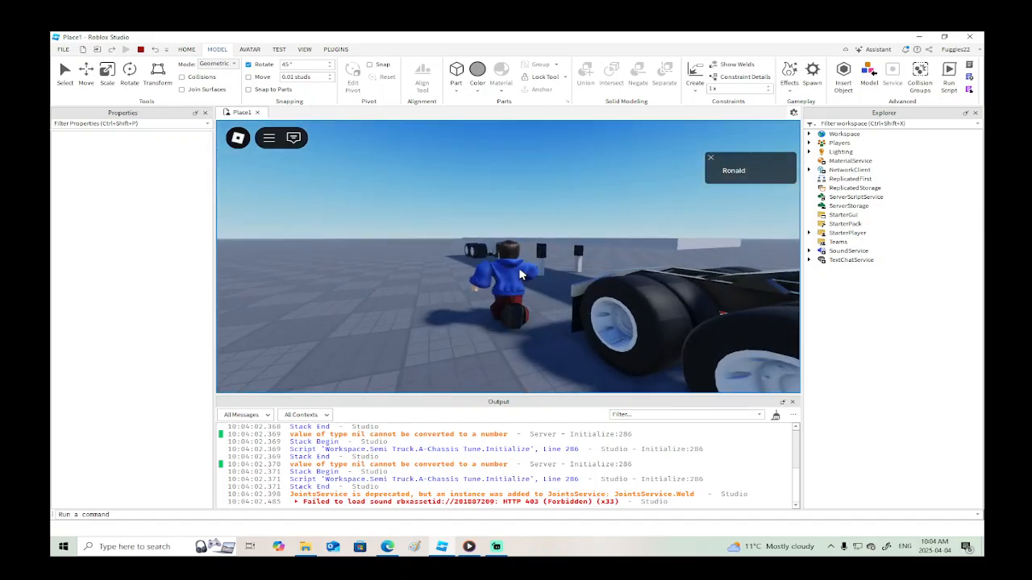
pyautogui.press('w')
pyautogui.press('a')
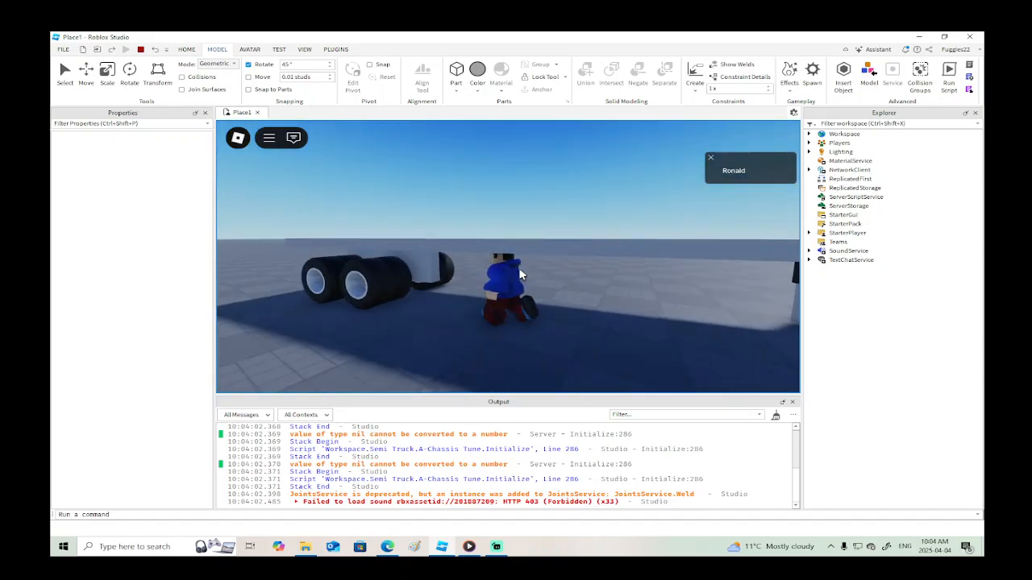
pyautogui.press('s')
pyautogui.moveTo(520, 274); pyautogui.dragTo(520, 274, button='right')
pyautogui.press('s')
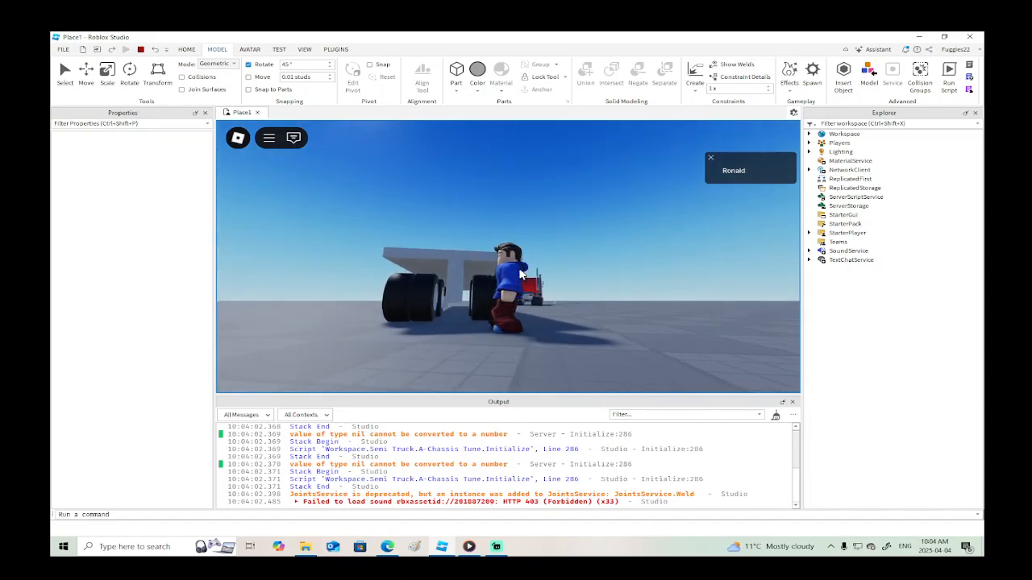
pyautogui.scroll(4, 520, 274)
pyautogui.moveTo(570, 310); pyautogui.dragTo(569, 310, button='right')
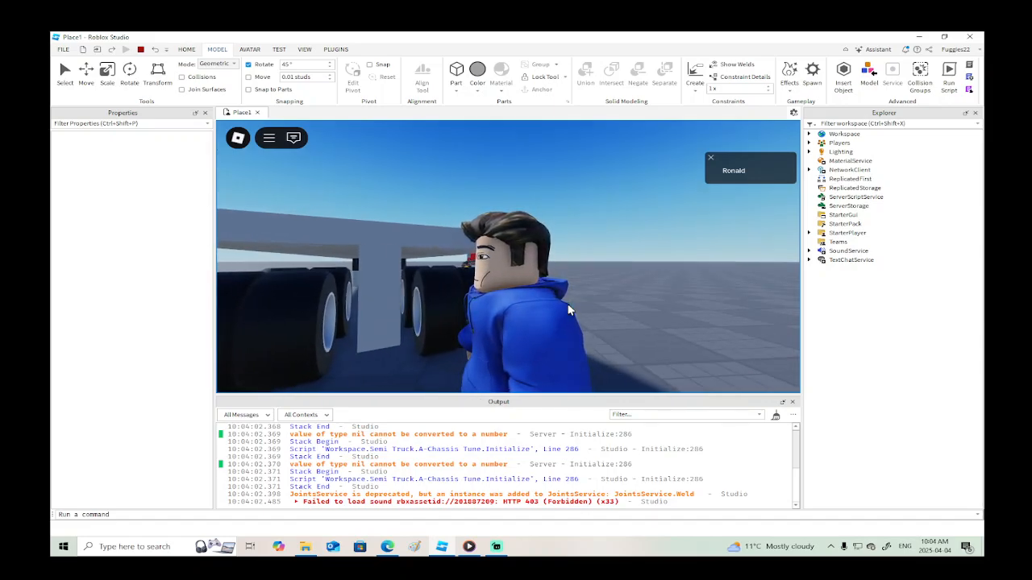
pyautogui.moveTo(568, 310); pyautogui.dragTo(568, 310, button='right')
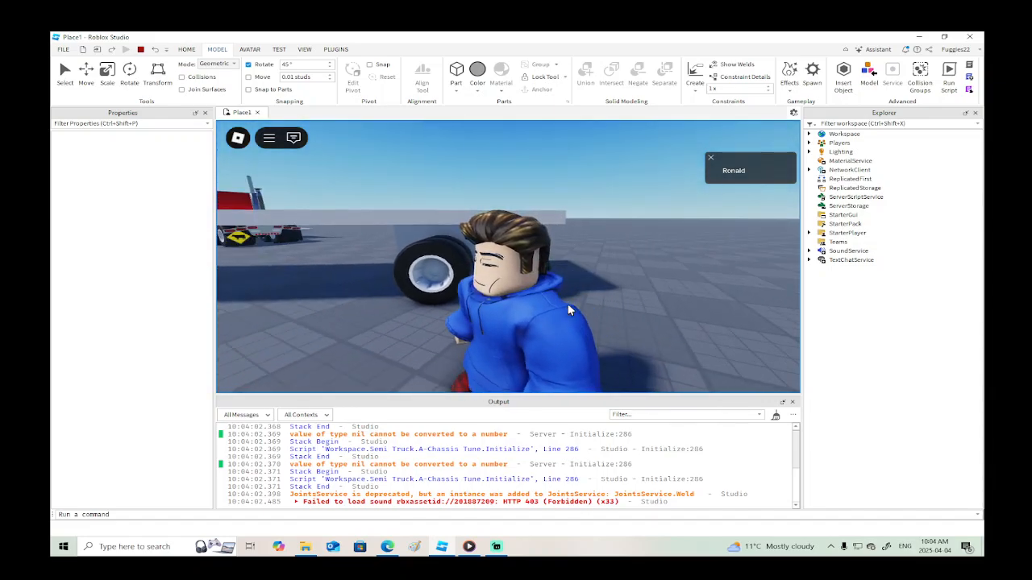
pyautogui.click(141, 49)
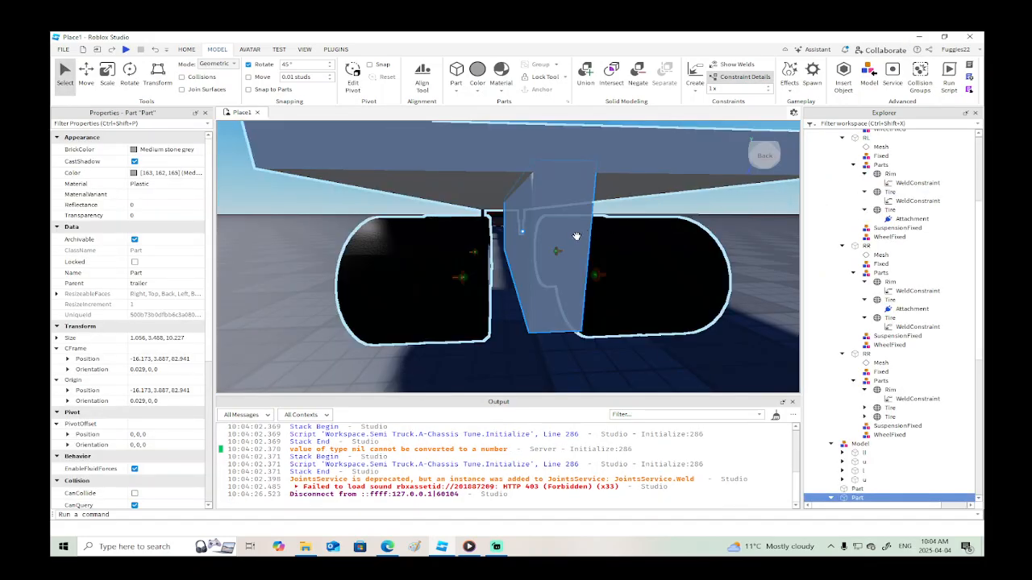
# Collapse the trailer's two RL and two RR wheel parts in the object hierarchy.
pyautogui.moveTo(575, 238); pyautogui.dragTo(575, 238, button='right')
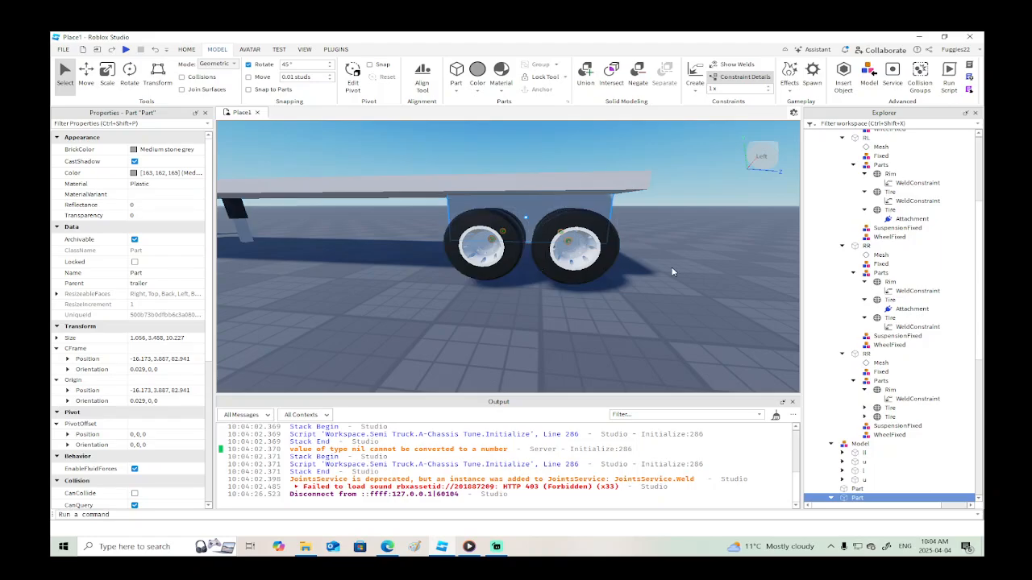
pyautogui.click(854, 165)
pyautogui.click(843, 138)
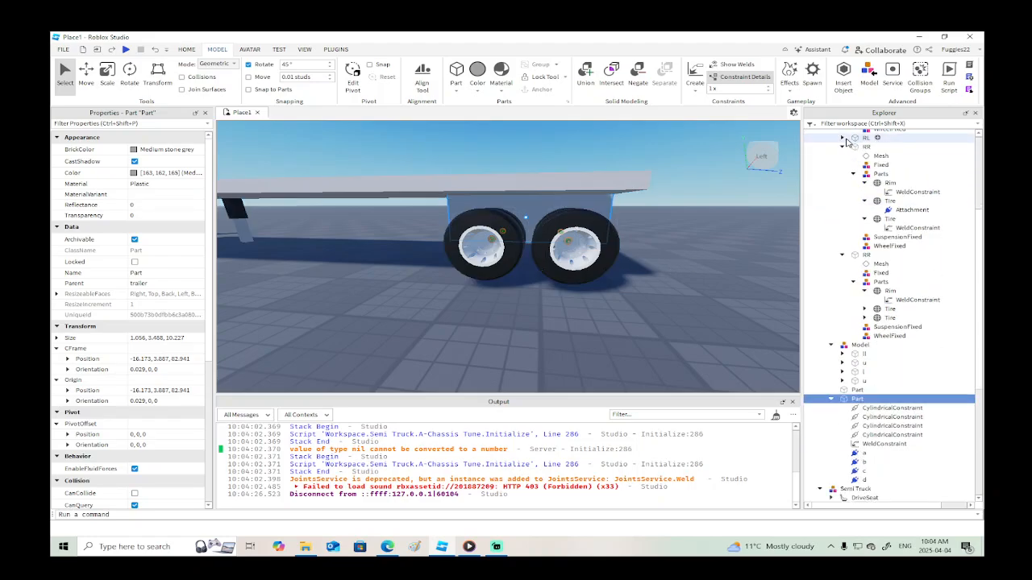
pyautogui.click(842, 147)
pyautogui.click(842, 156)
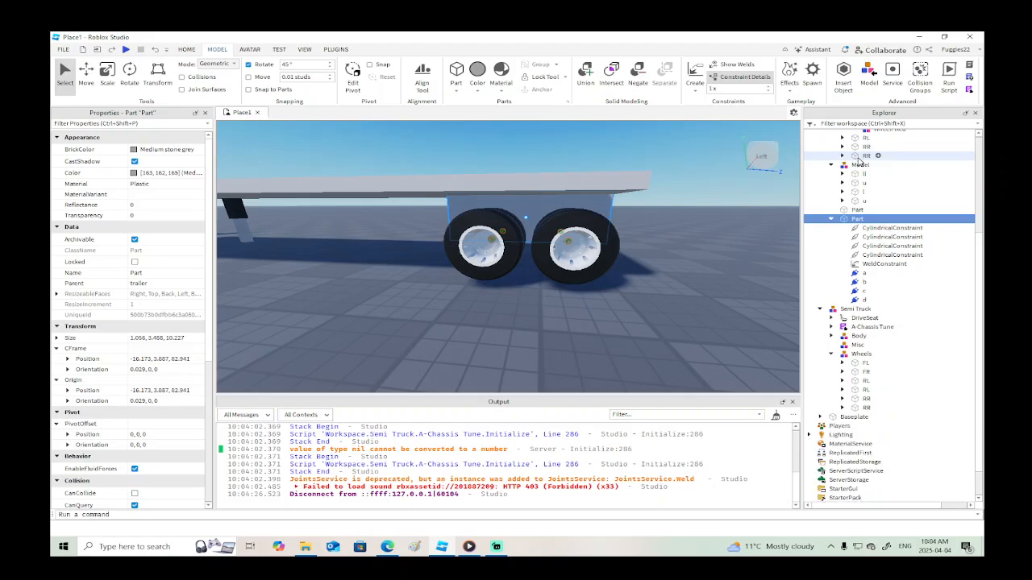
pyautogui.click(863, 156)
pyautogui.scroll(2, 853, 186)
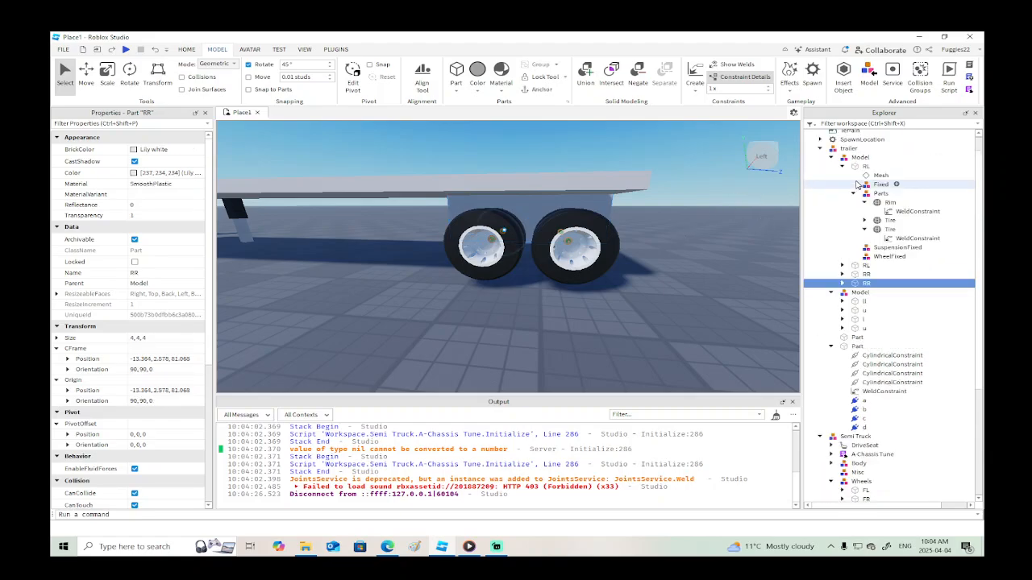
pyautogui.click(848, 167)
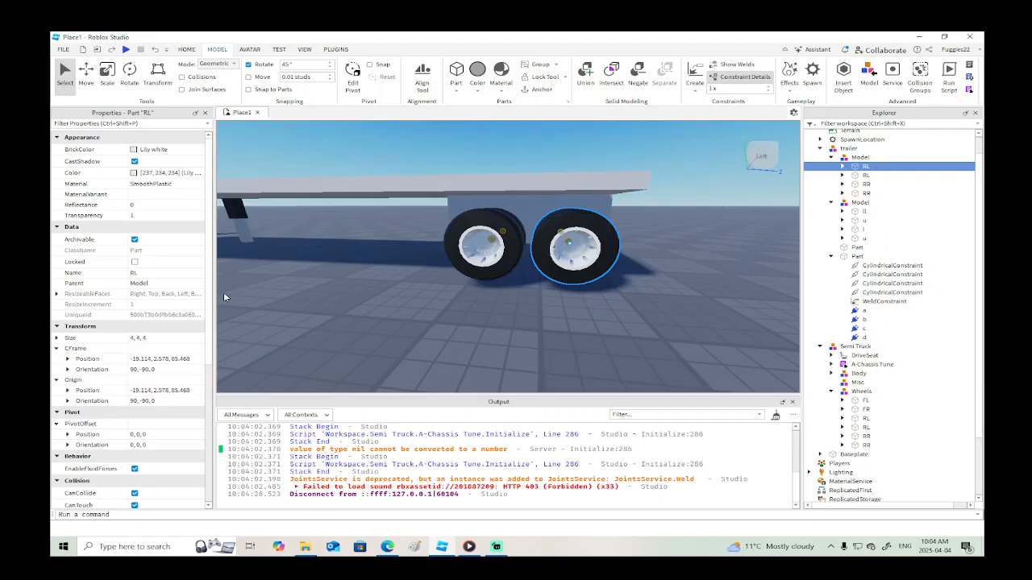
# Turn on Massless for all four of the trailer's RL and RR wheel parts together.
pyautogui.scroll(-1, 176, 338)
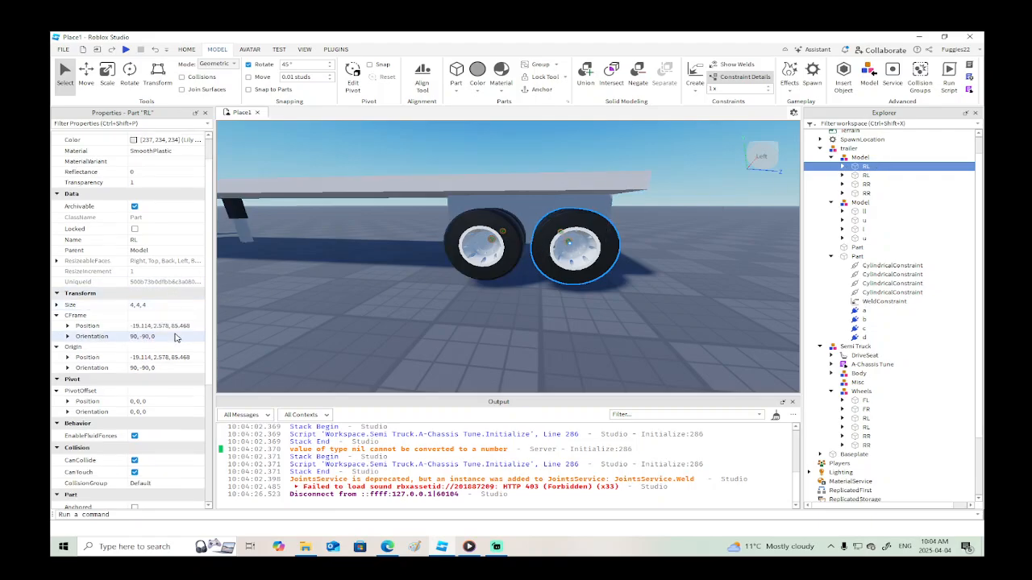
pyautogui.scroll(-2, 176, 338)
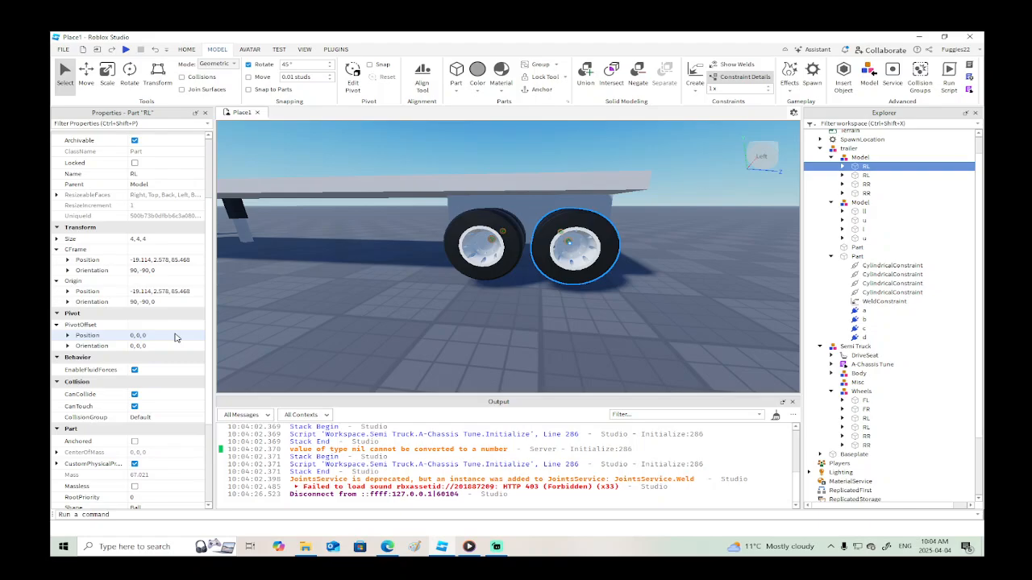
pyautogui.scroll(-2, 176, 338)
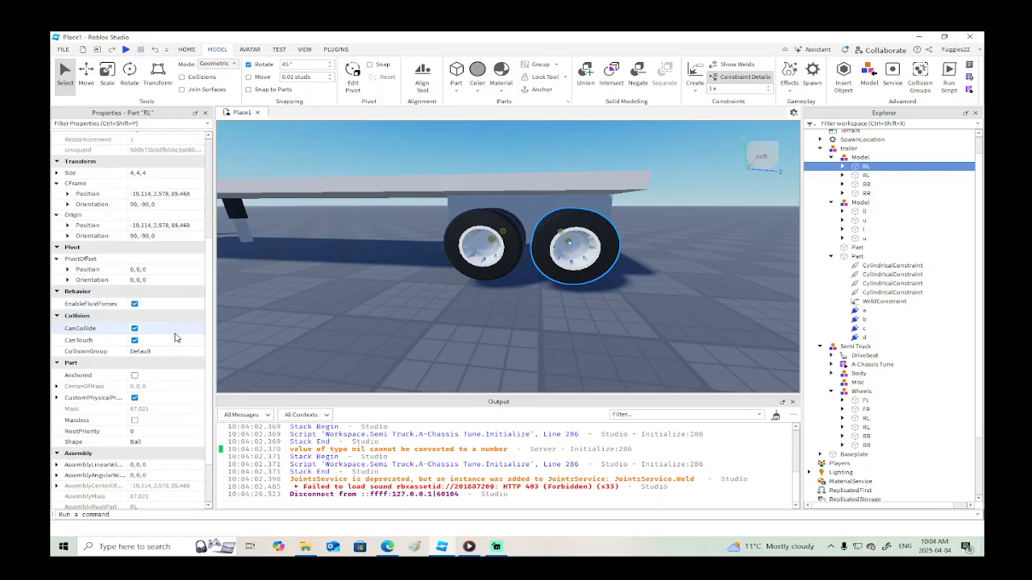
pyautogui.scroll(-2, 175, 338)
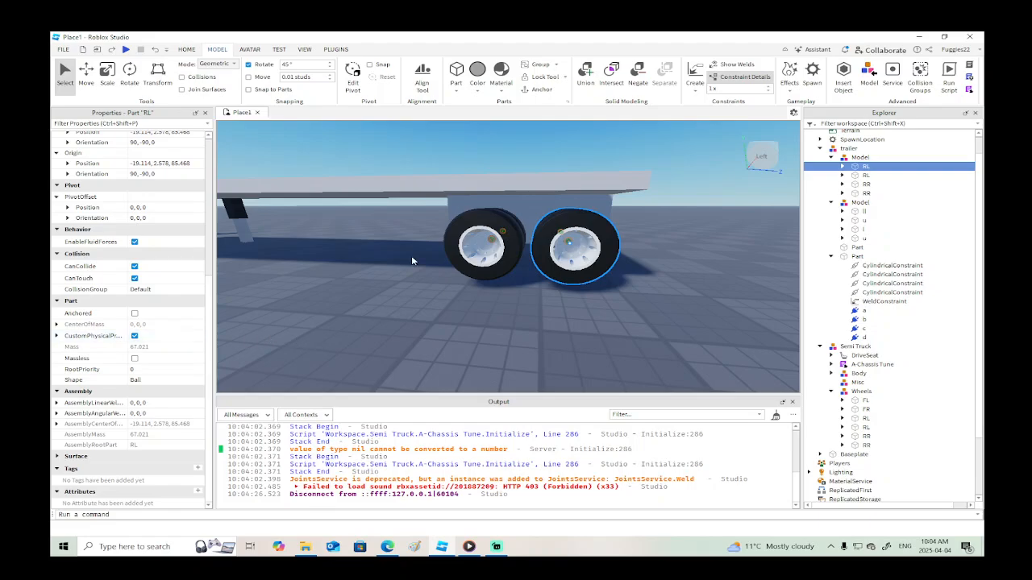
pyautogui.keyDown('shift'); pyautogui.click(864, 194); pyautogui.keyUp('shift')
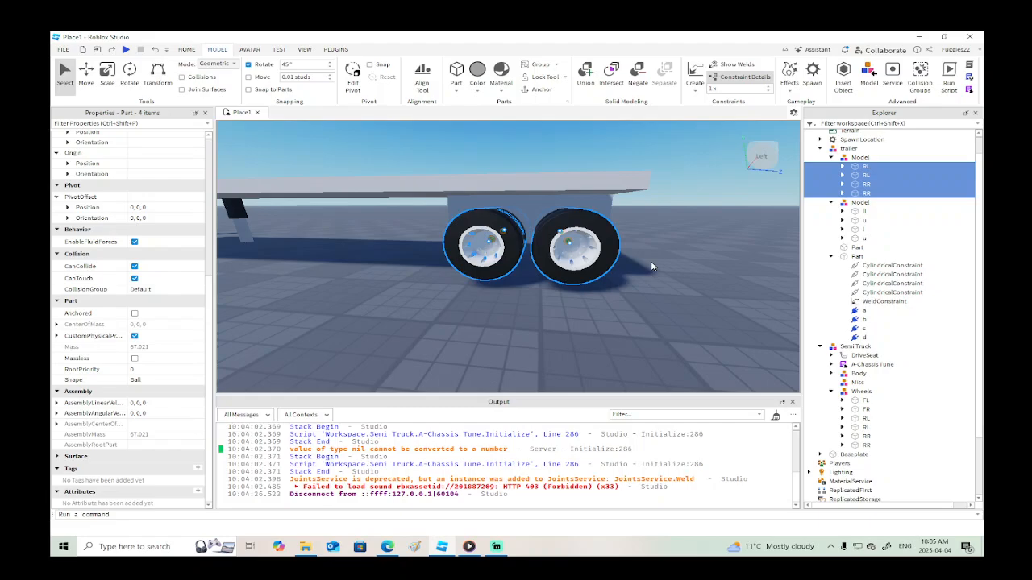
pyautogui.click(133, 358)
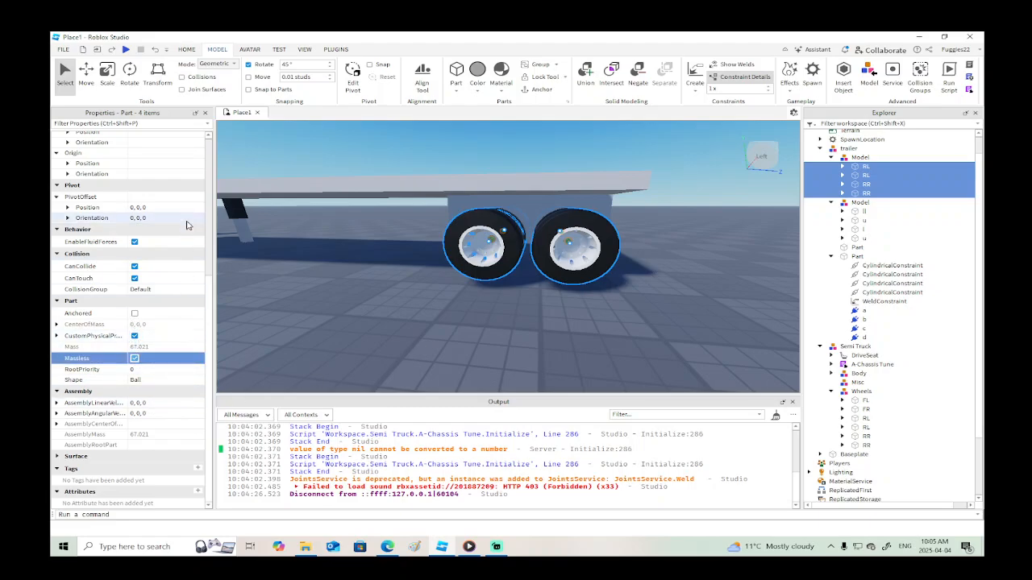
# Playtest the place, walk under and around the trailer's rear to examine how its wheels sit, and stop the test.
pyautogui.click(127, 50)
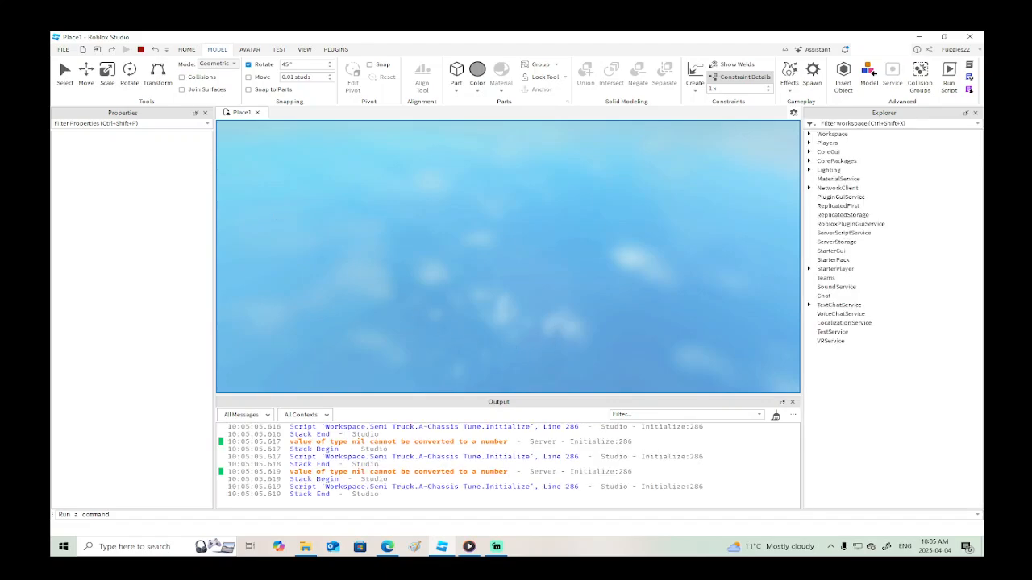
pyautogui.moveTo(526, 287); pyautogui.dragTo(526, 286, button='right')
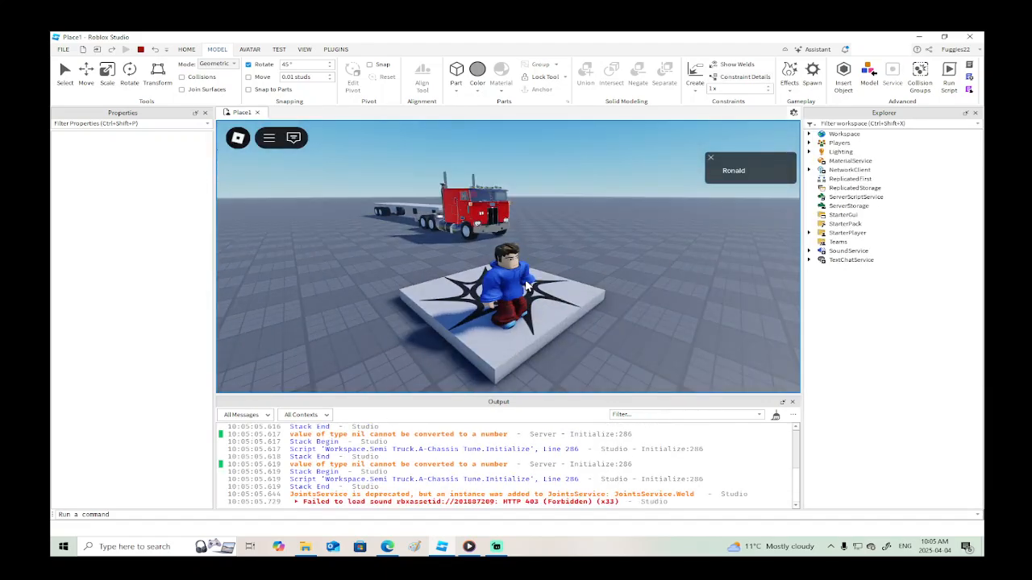
pyautogui.press('w')
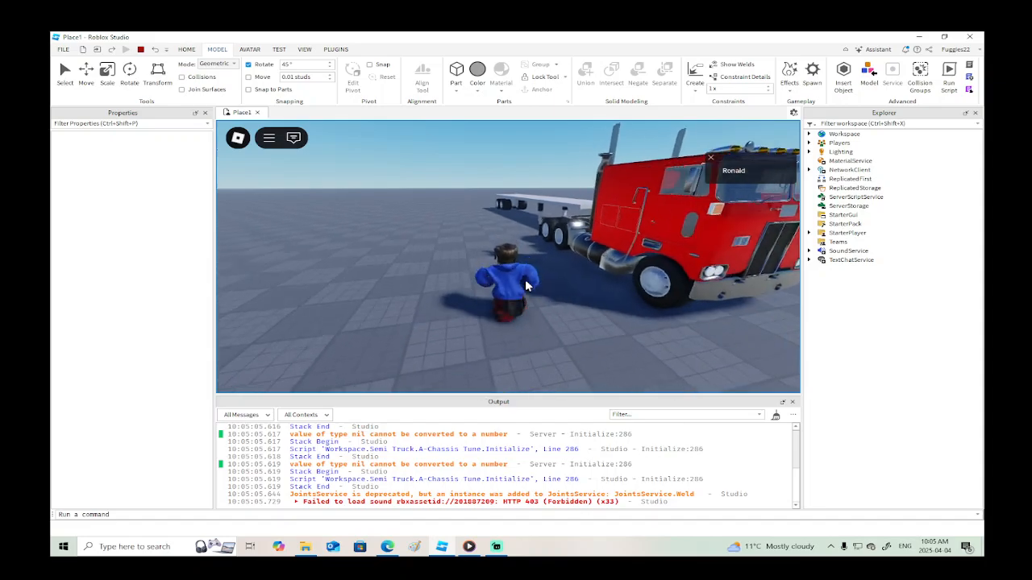
pyautogui.press('w')
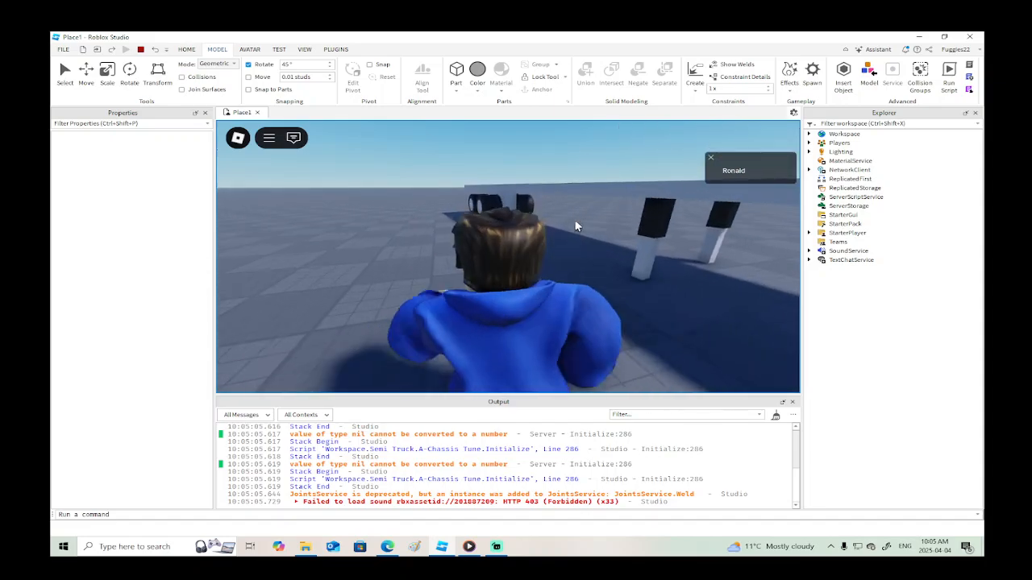
pyautogui.press('w')
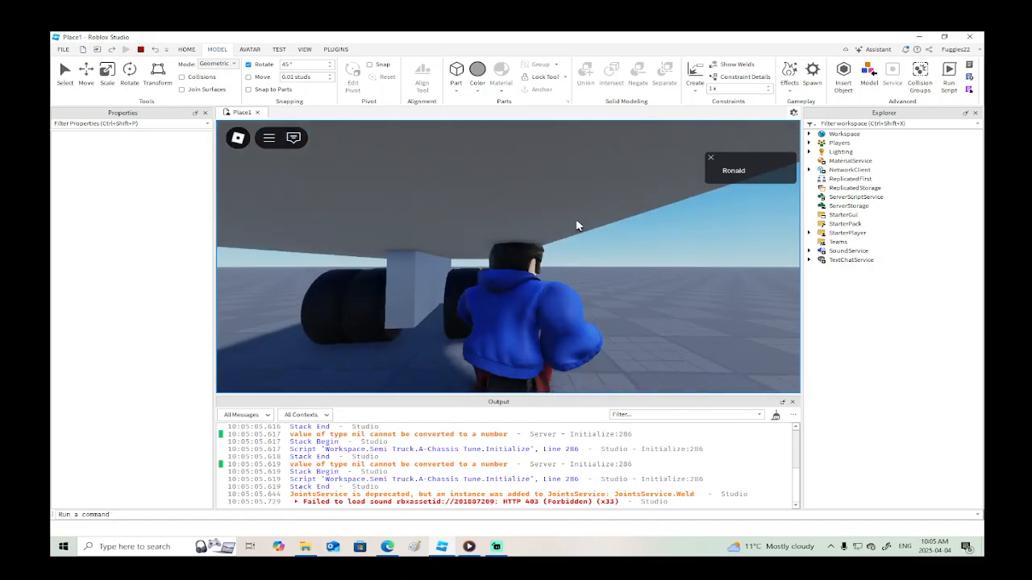
pyautogui.press('s')
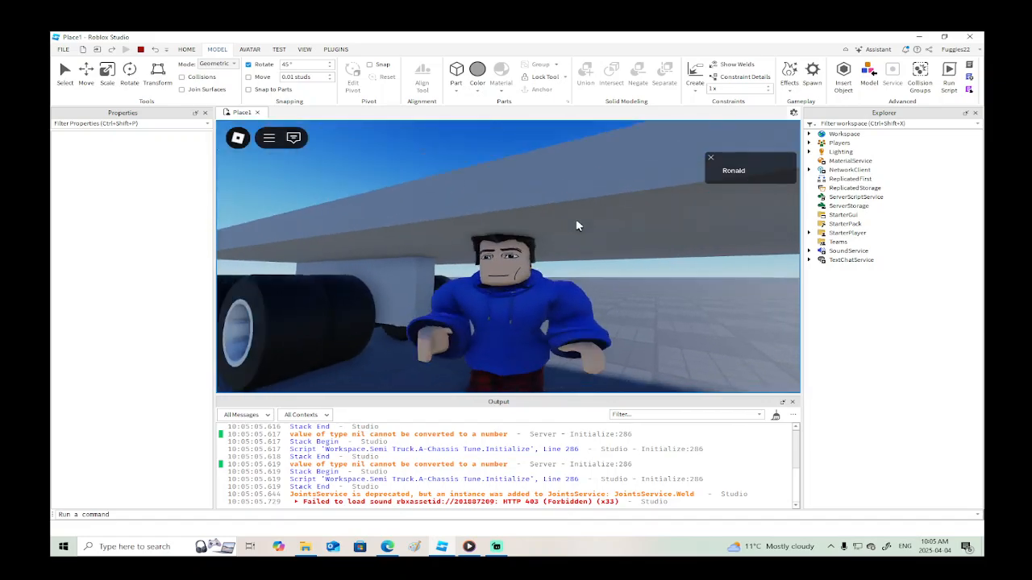
pyautogui.press('w')
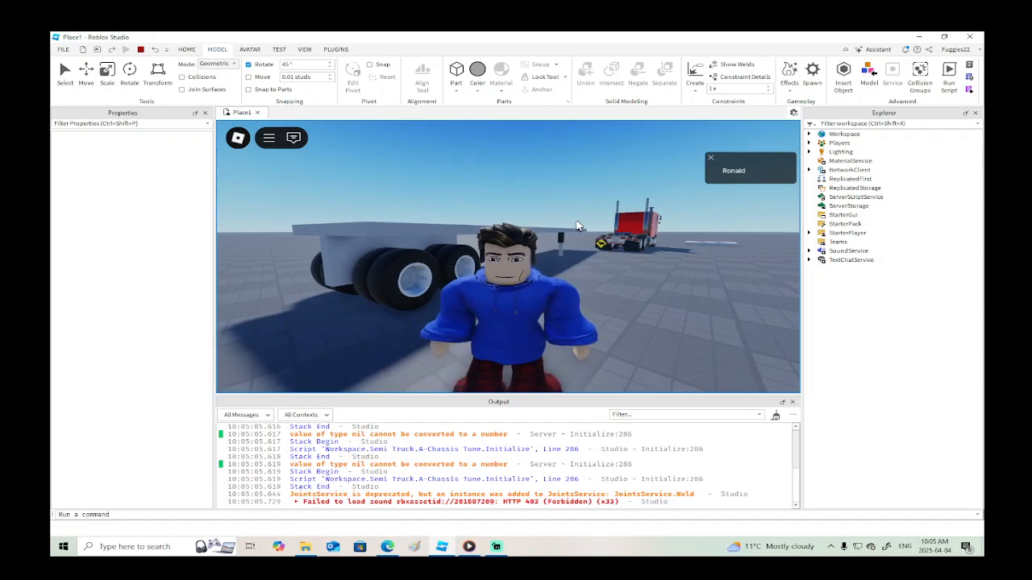
pyautogui.scroll(1, 577, 226)
pyautogui.press('a')
pyautogui.scroll(-3, 573, 278)
pyautogui.press('w')
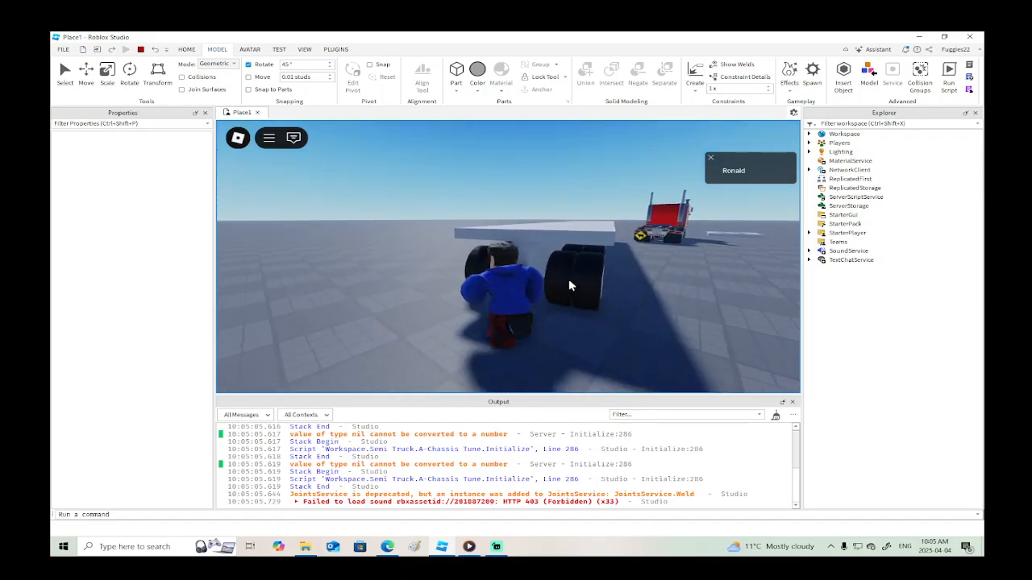
pyautogui.moveTo(568, 280); pyautogui.dragTo(568, 279, button='right')
pyautogui.press('s')
pyautogui.press('d')
pyautogui.press('w')
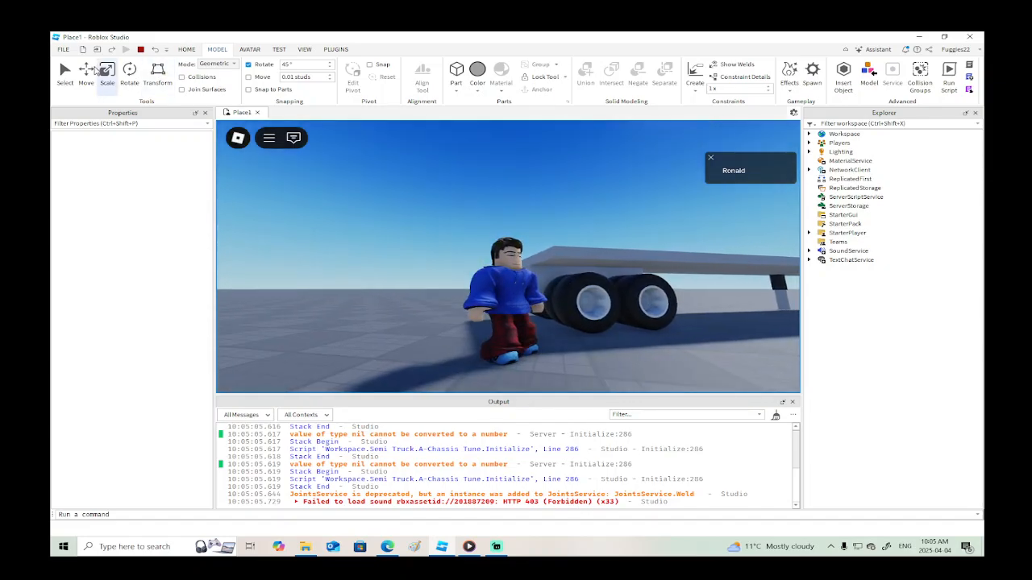
pyautogui.click(140, 50)
# Turn off CanCollide for the outer Tire of the trailer's rearmost RL wheel.
pyautogui.press('f')
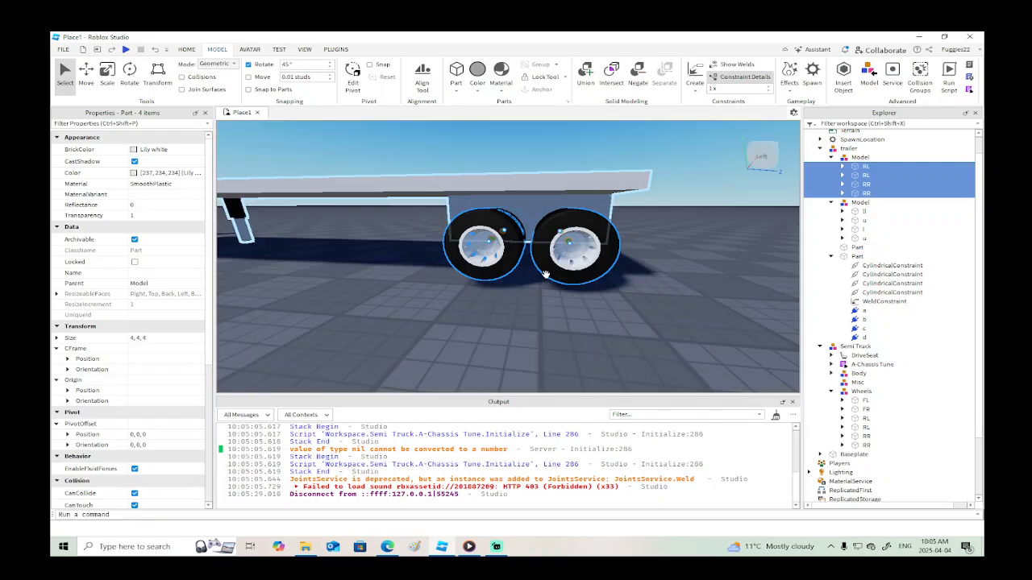
pyautogui.moveTo(545, 276); pyautogui.dragTo(545, 276, button='right')
pyautogui.scroll(5, 546, 276)
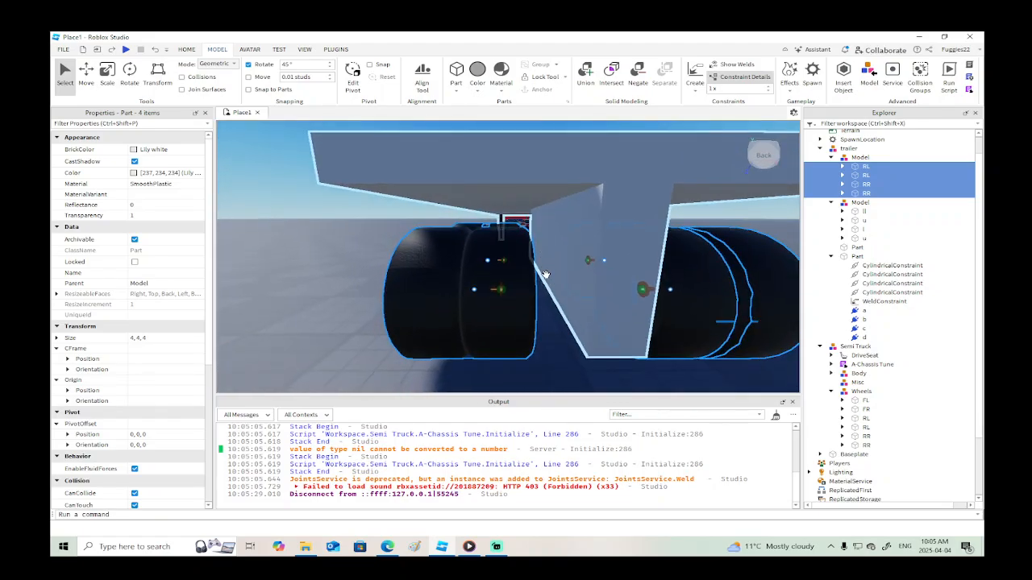
pyautogui.keyDown('alt'); pyautogui.click(495, 255); pyautogui.keyUp('alt')
pyautogui.scroll(-4, 191, 383)
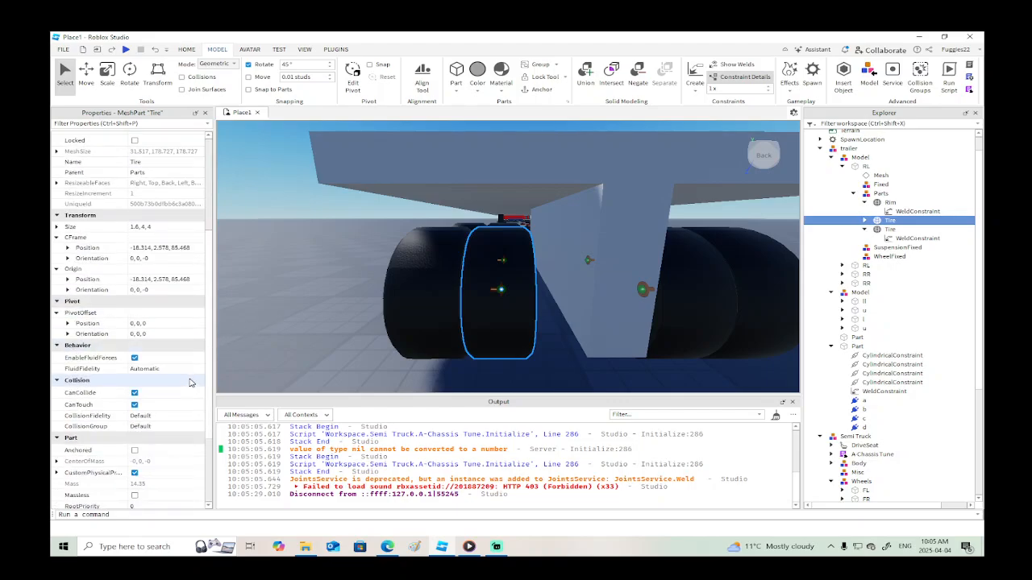
pyautogui.click(434, 280)
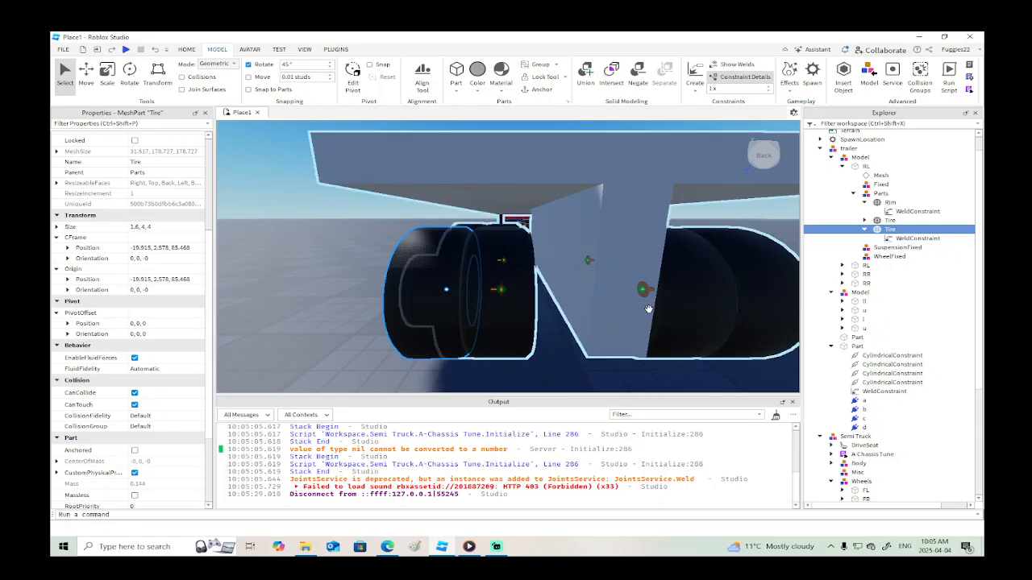
pyautogui.moveTo(649, 310); pyautogui.dragTo(648, 310, button='right')
pyautogui.scroll(2, 648, 310)
pyautogui.scroll(-4, 648, 310)
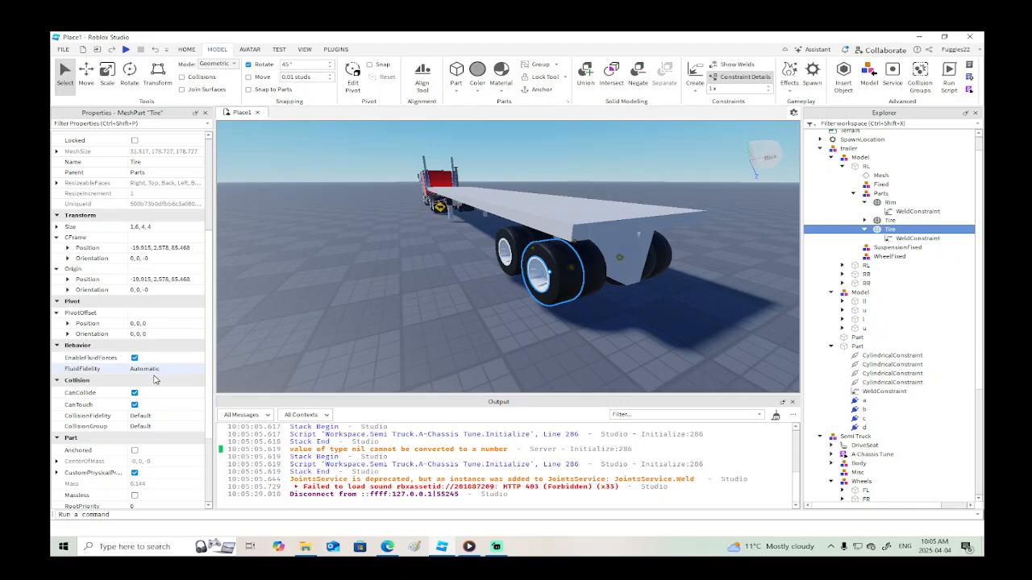
pyautogui.click(135, 393)
# Examine the collision properties of the rearmost RL wheel's Rim and the forward RL wheel's outer Tire.
pyautogui.scroll(5, 401, 331)
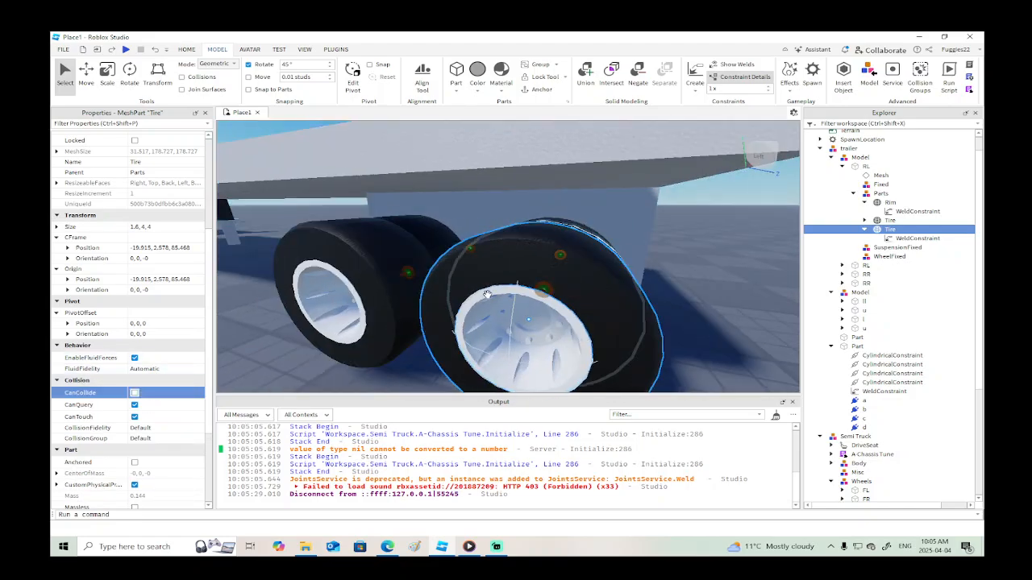
pyautogui.click(480, 294)
pyautogui.click(524, 303)
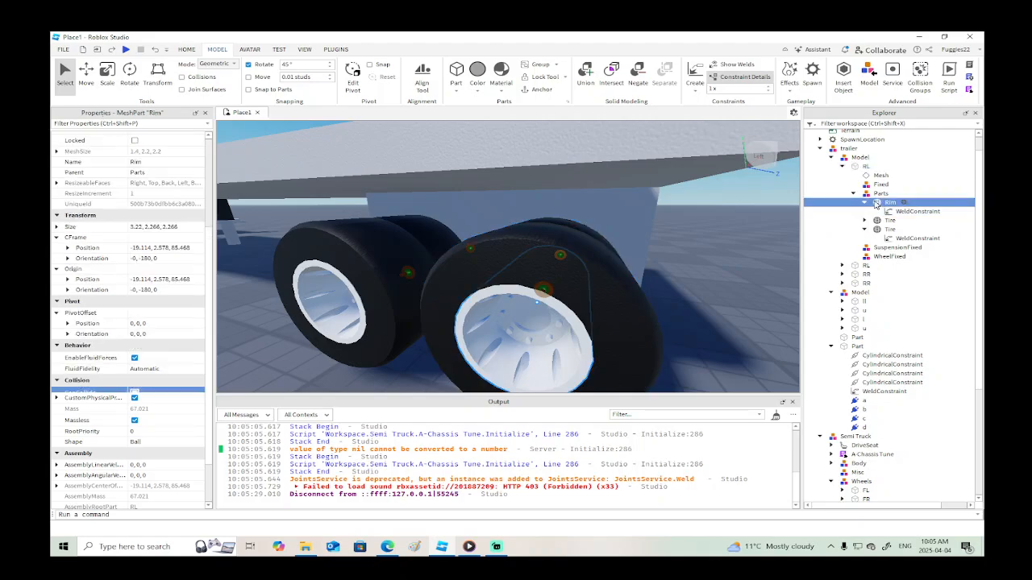
pyautogui.click(299, 321)
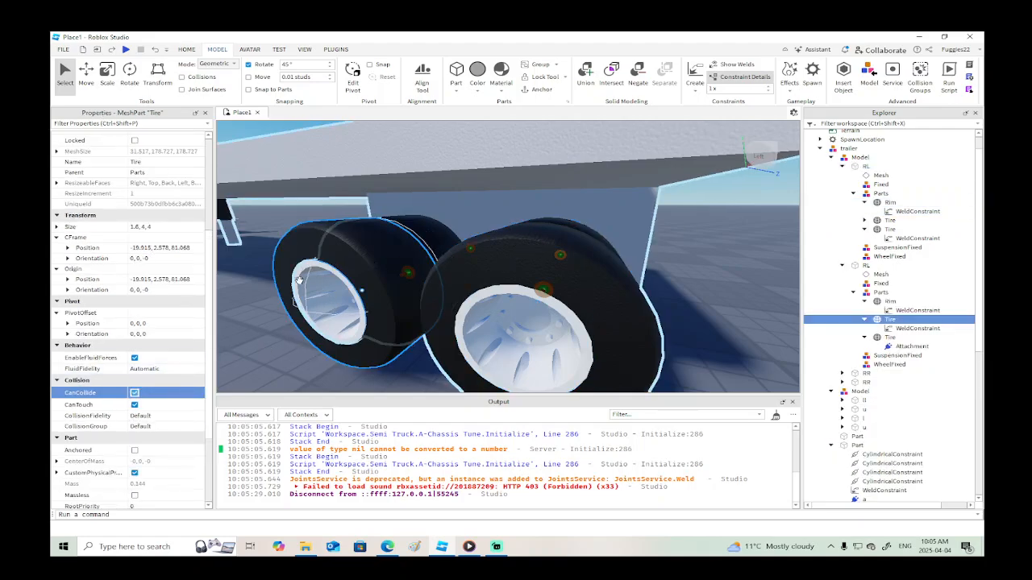
pyautogui.moveTo(307, 323); pyautogui.dragTo(316, 311, button='right')
# Turn off CanCollide for the outer Tire of both RR wheels on the trailer.
pyautogui.click(435, 319)
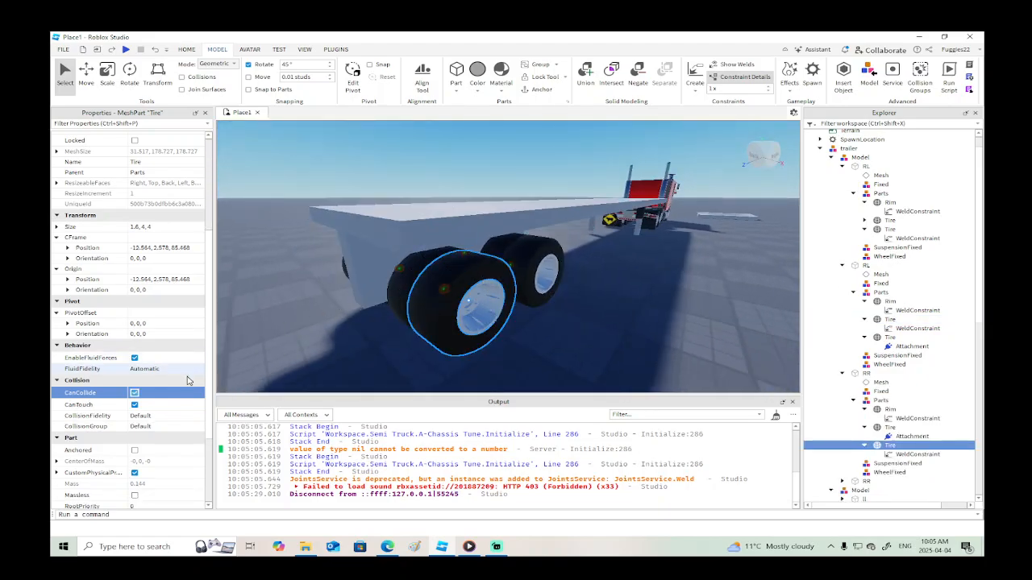
pyautogui.click(135, 394)
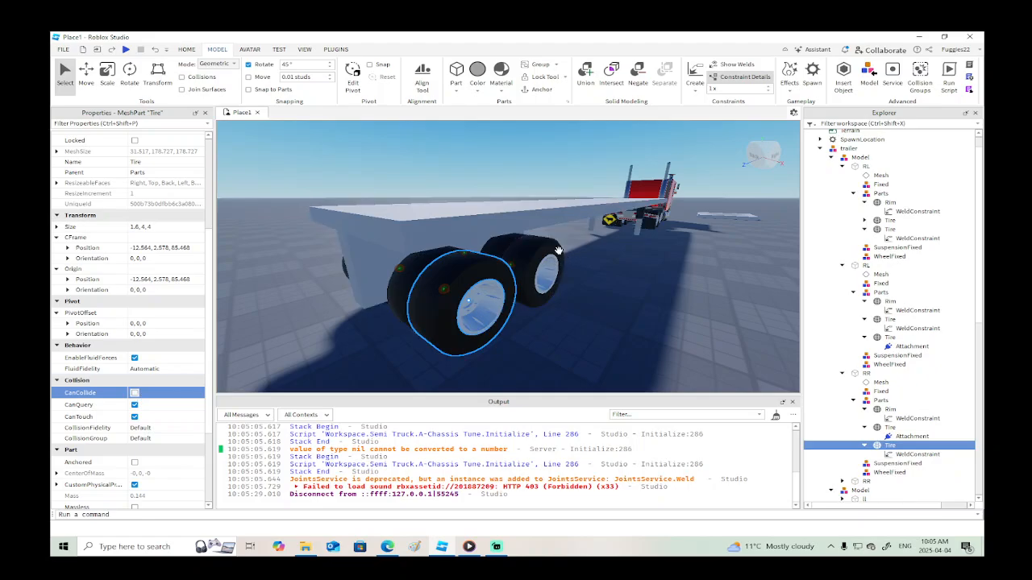
pyautogui.click(521, 248)
pyautogui.click(134, 394)
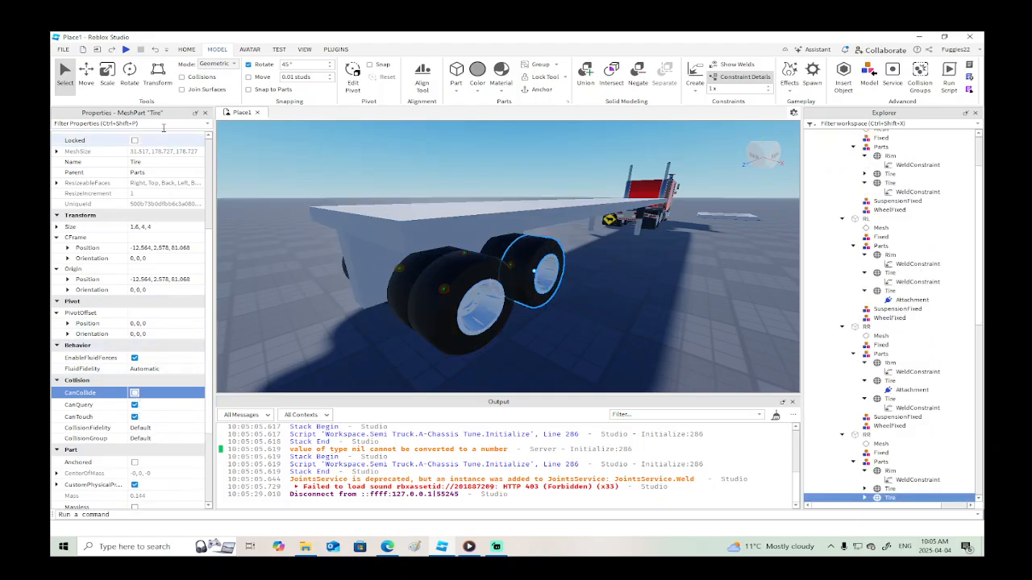
# Playtest the place, walk past the truck and along the trailer to examine how its rear wheels sit, and stop the test.
pyautogui.click(126, 50)
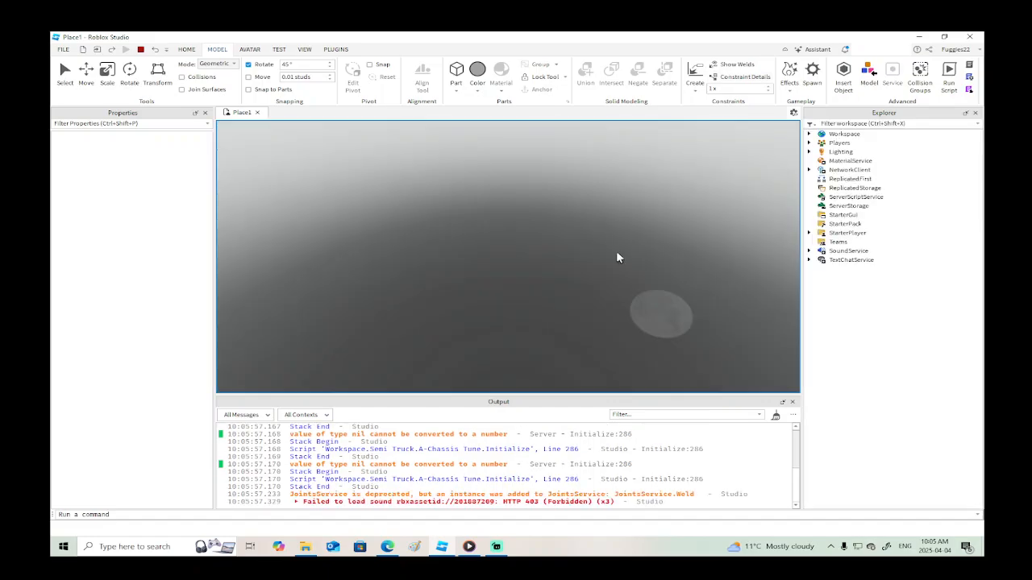
pyautogui.press('w')
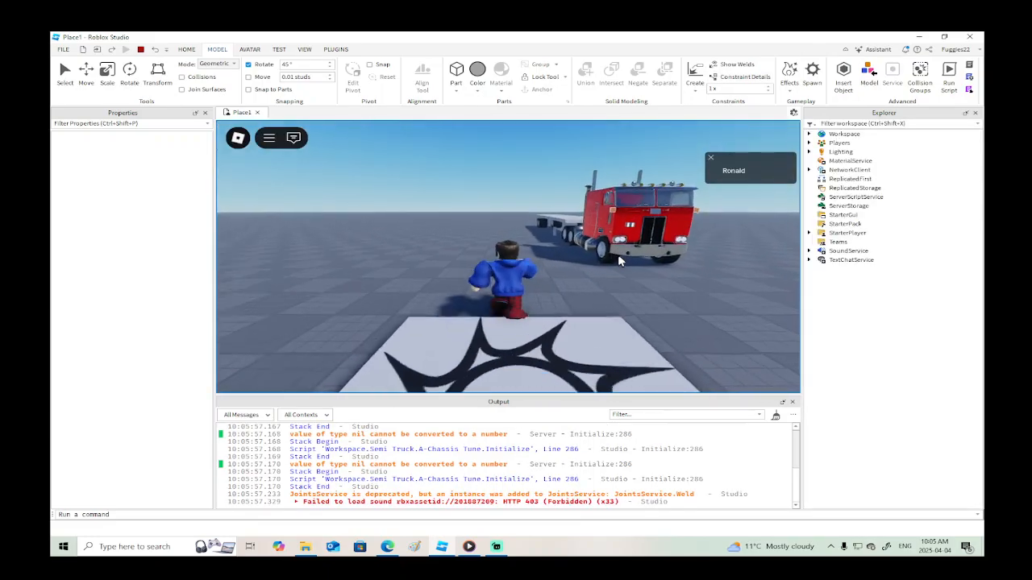
pyautogui.press('w')
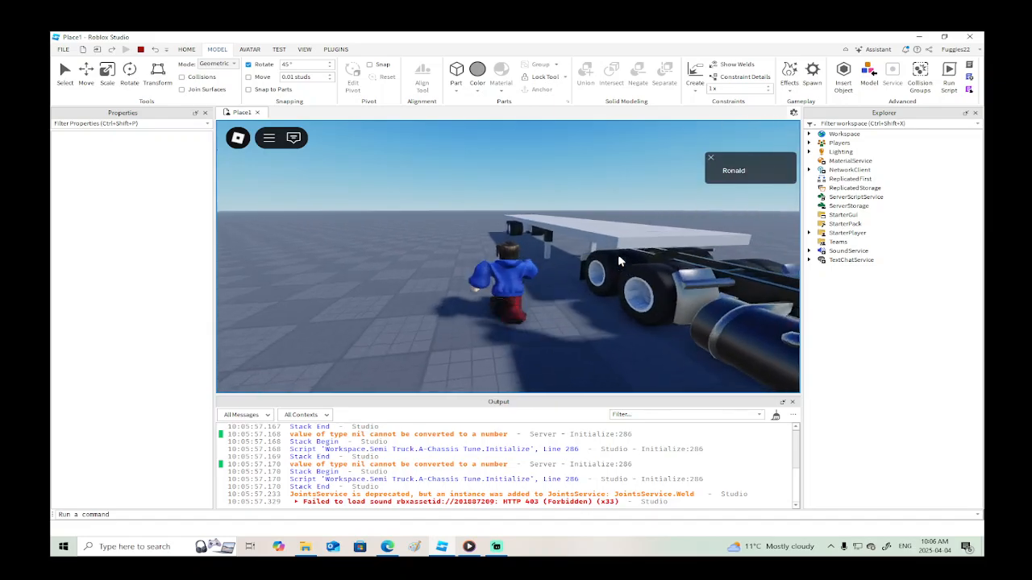
pyautogui.moveTo(618, 256); pyautogui.dragTo(619, 261, button='right')
pyautogui.press('w')
pyautogui.press('s')
pyautogui.press('d')
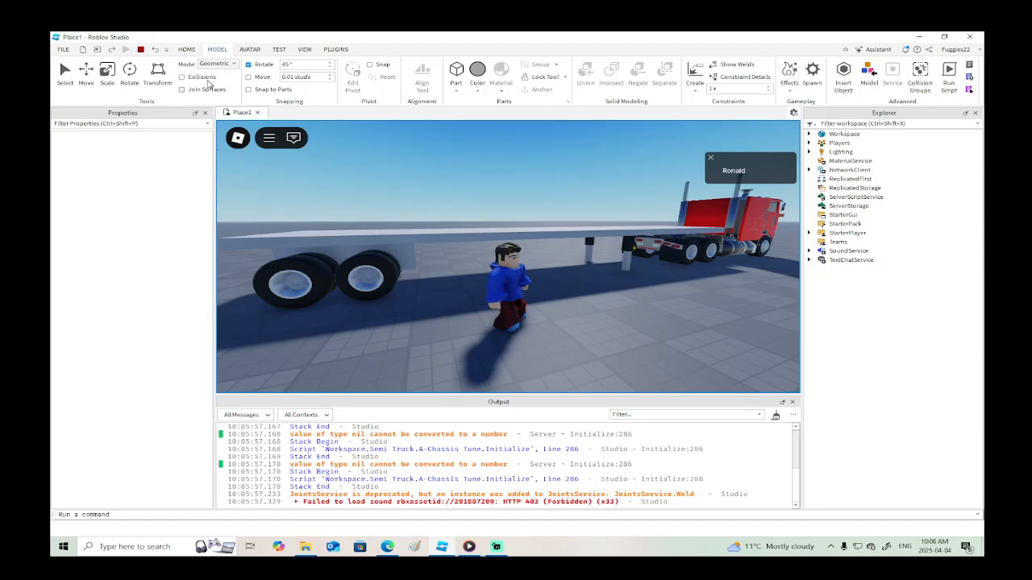
pyautogui.hotkey('shift', 'F5')
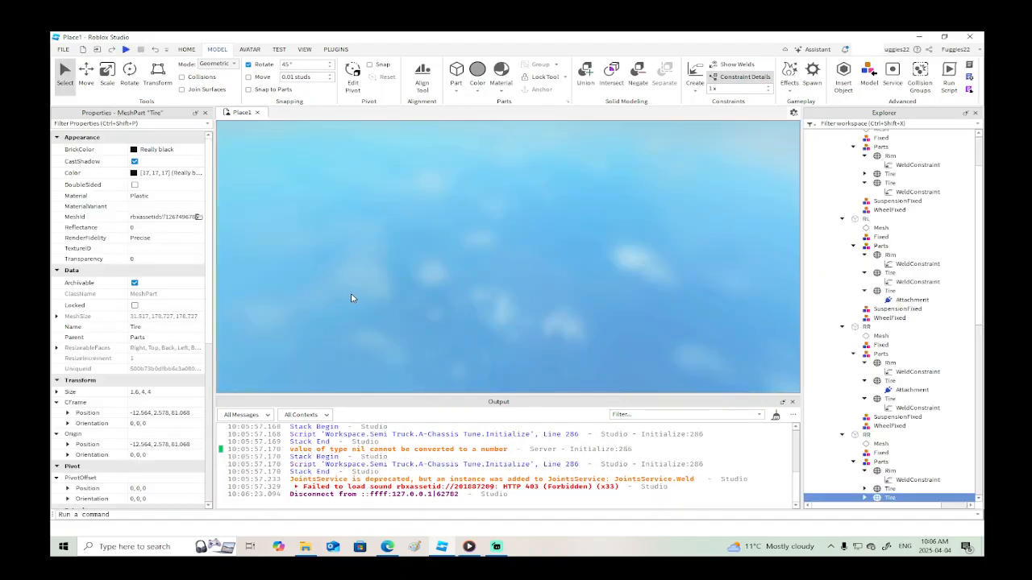
# Move the whole trailer about 7.75 studs backward along its length, away from the semi truck.
pyautogui.press('f')
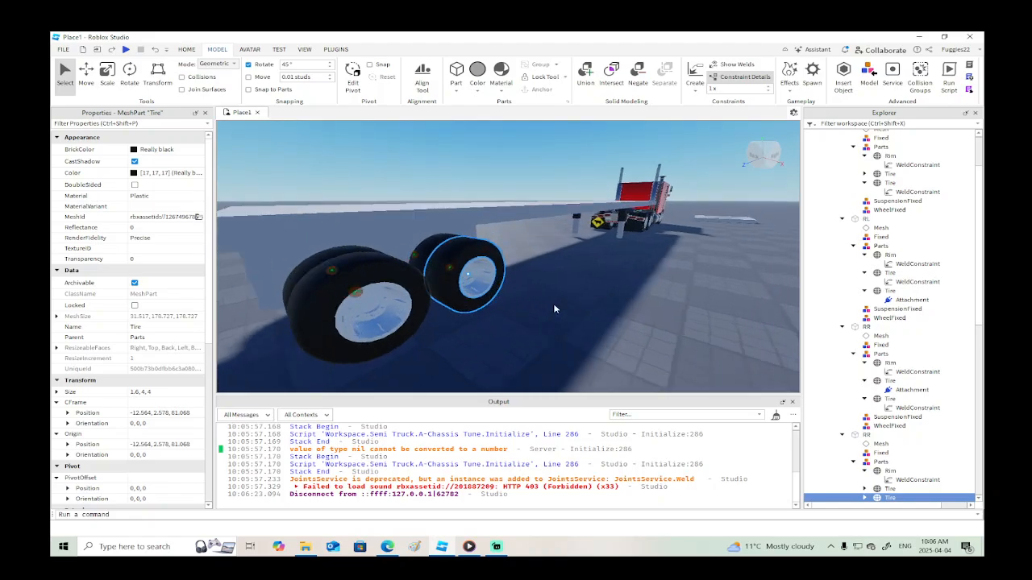
pyautogui.scroll(2, 553, 304)
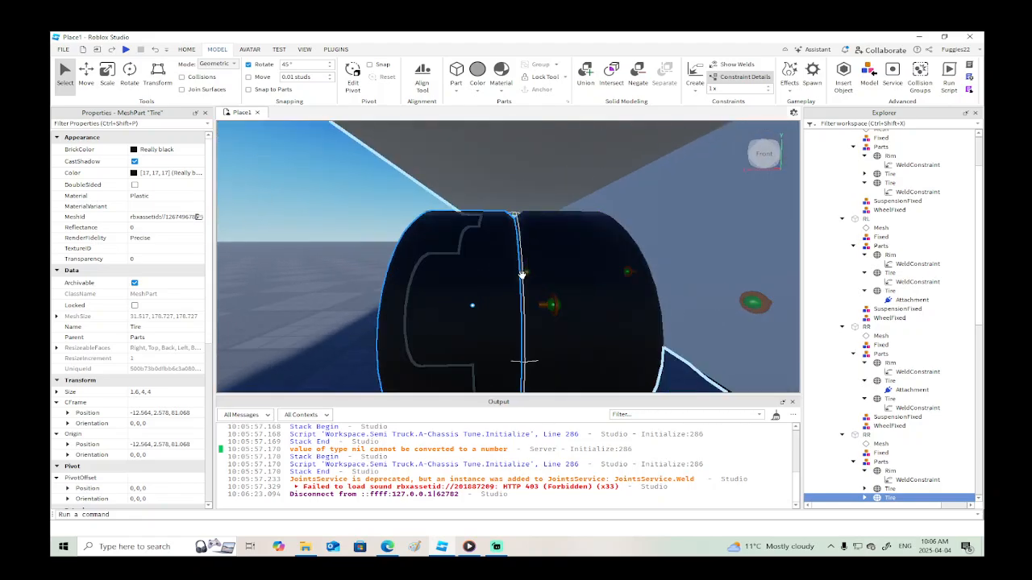
pyautogui.moveTo(529, 266); pyautogui.dragTo(530, 266, button='right')
pyautogui.press('w')
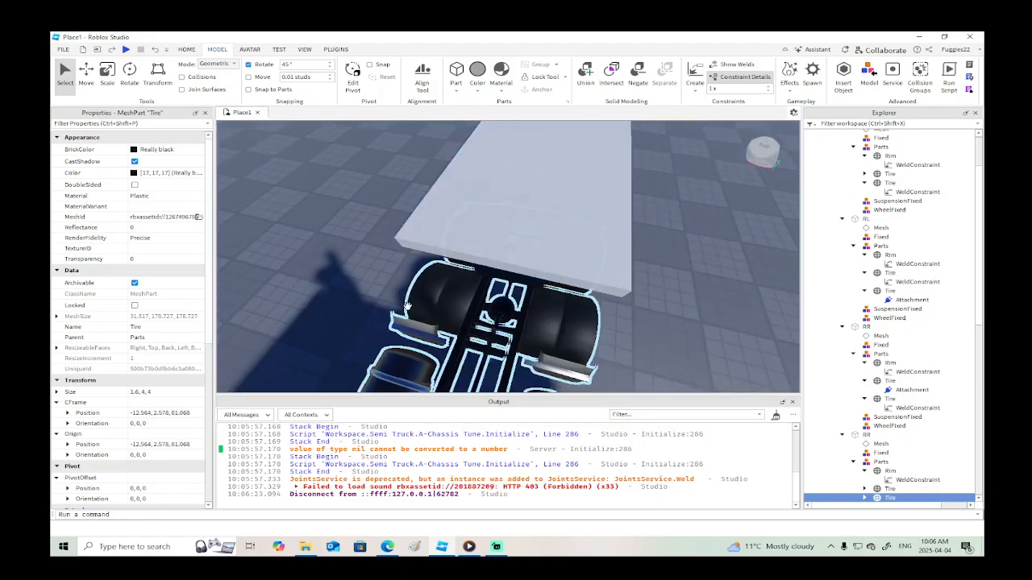
pyautogui.moveTo(462, 303); pyautogui.dragTo(462, 303, button='right')
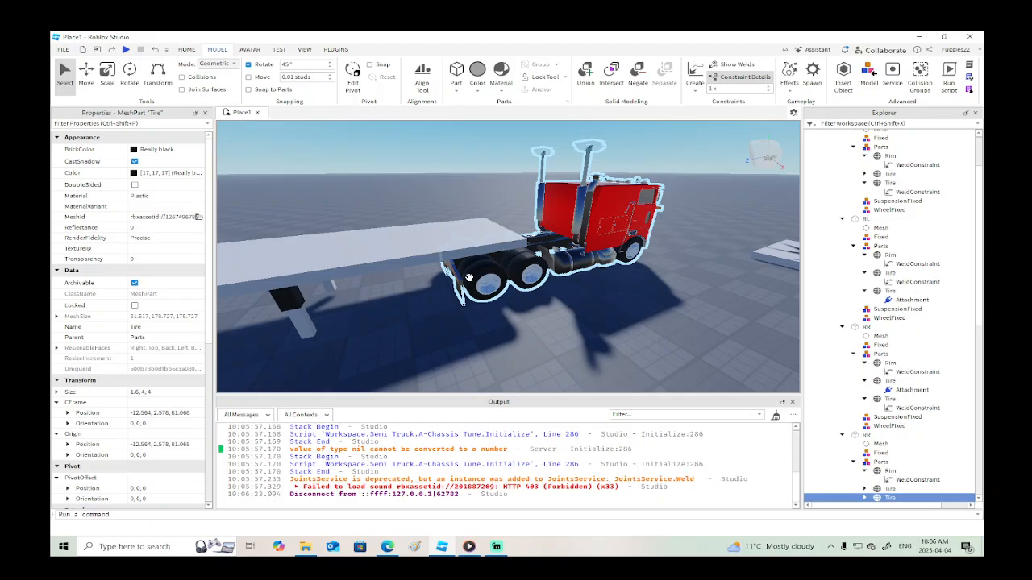
pyautogui.moveTo(450, 268); pyautogui.dragTo(453, 292, button='right')
pyautogui.press('s')
pyautogui.click(473, 276)
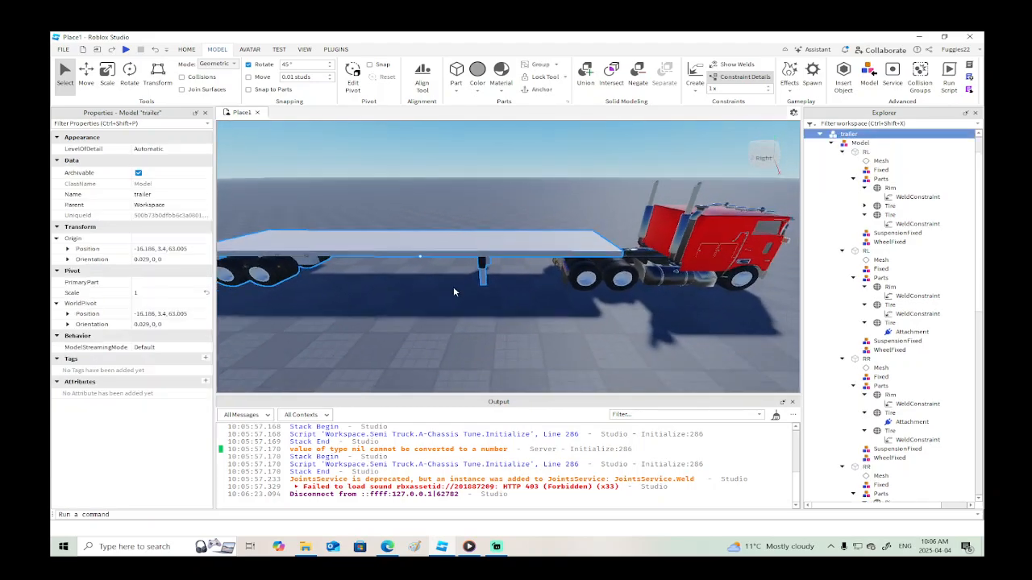
pyautogui.scroll(-2, 454, 291)
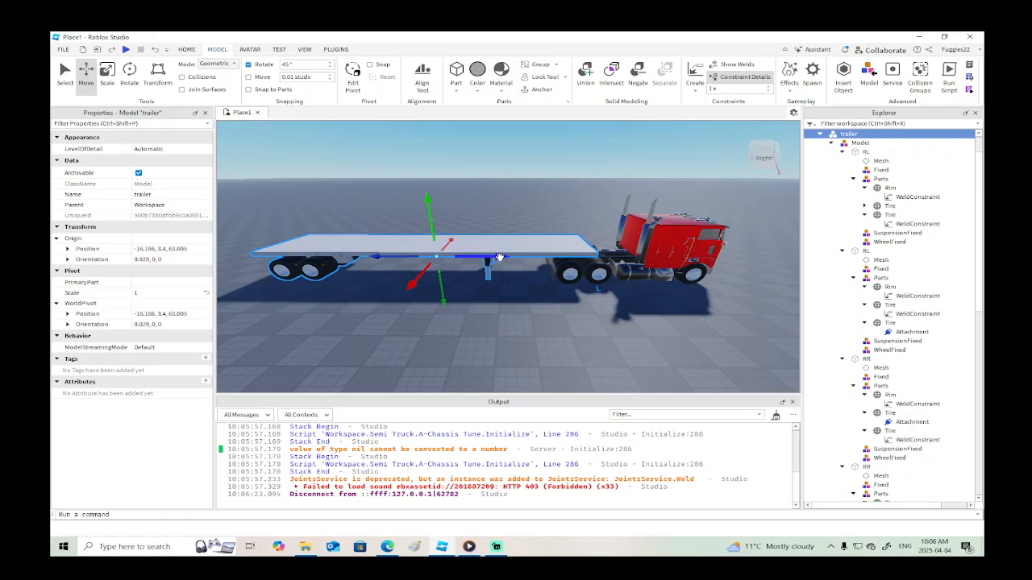
pyautogui.moveTo(500, 256); pyautogui.dragTo(455, 258)
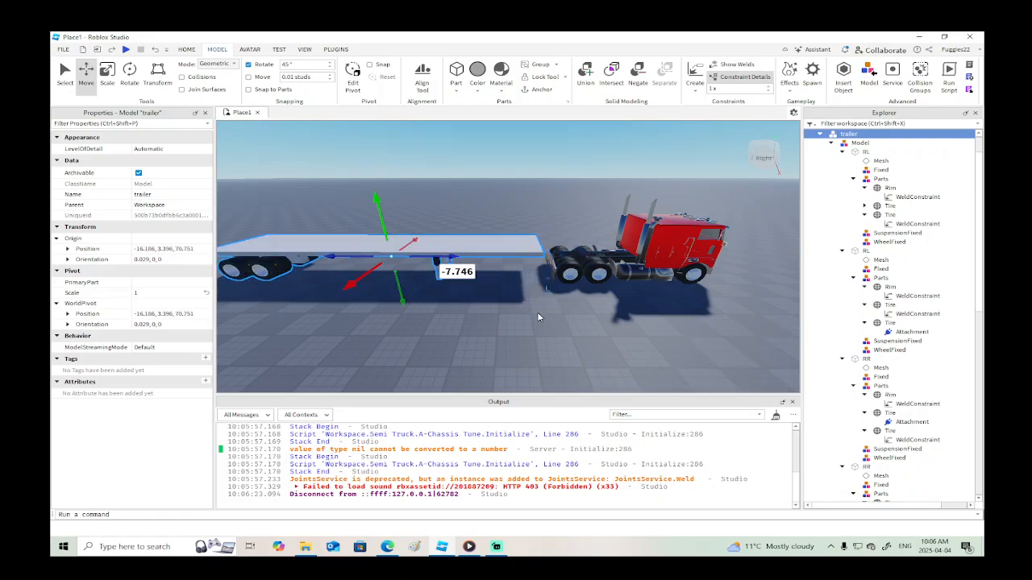
# Examine the collision and mass properties of the inner and outer Tire on the trailer's first listed RL wheel.
pyautogui.press('a')
pyautogui.press('w')
pyautogui.moveTo(538, 317); pyautogui.dragTo(539, 317, button='right')
pyautogui.click(890, 206)
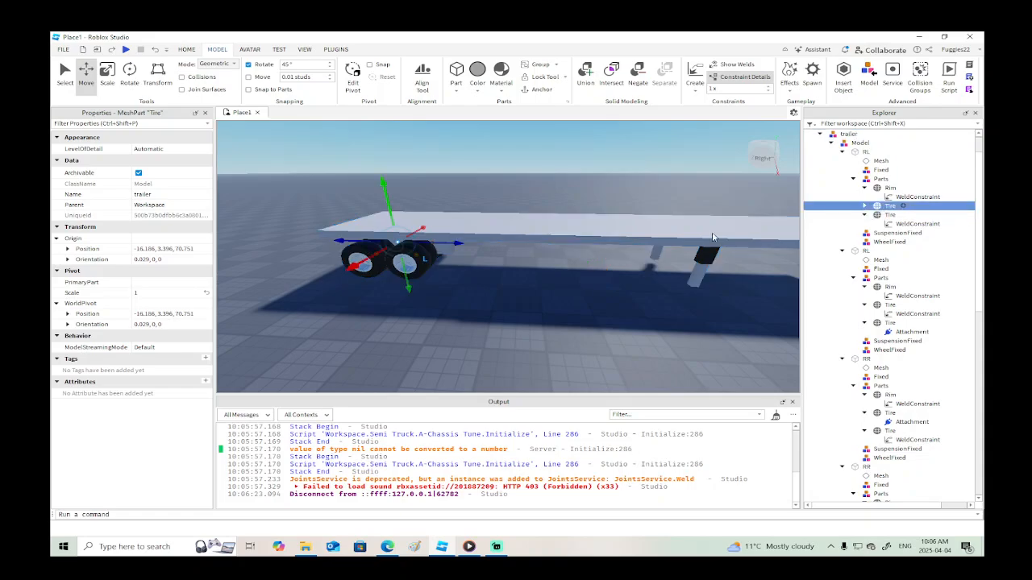
pyautogui.scroll(-4, 161, 322)
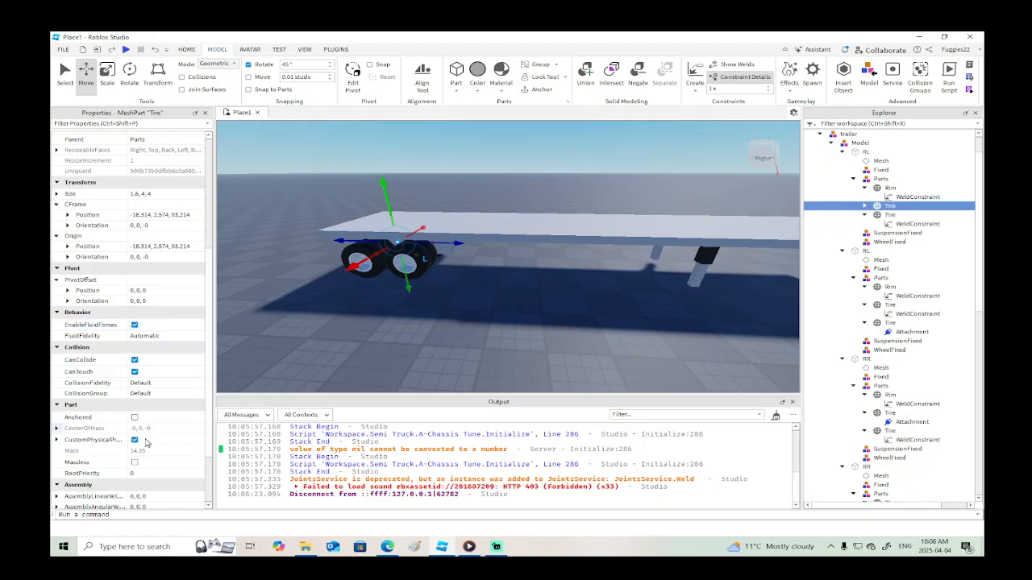
pyautogui.press('f')
pyautogui.click(469, 243)
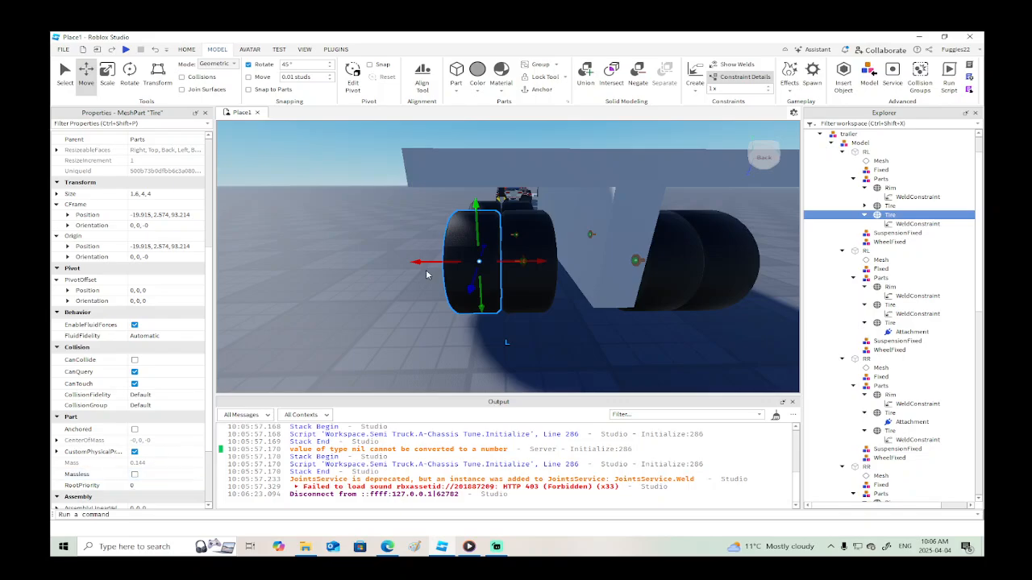
# Examine the collision and mass properties of the lower part of one of the trailer's landing legs.
pyautogui.moveTo(423, 244); pyautogui.dragTo(423, 243, button='right')
pyautogui.scroll(-3, 423, 243)
pyautogui.moveTo(551, 252); pyautogui.dragTo(537, 259, button='right')
pyautogui.scroll(3, 537, 259)
pyautogui.scroll(4, 538, 260)
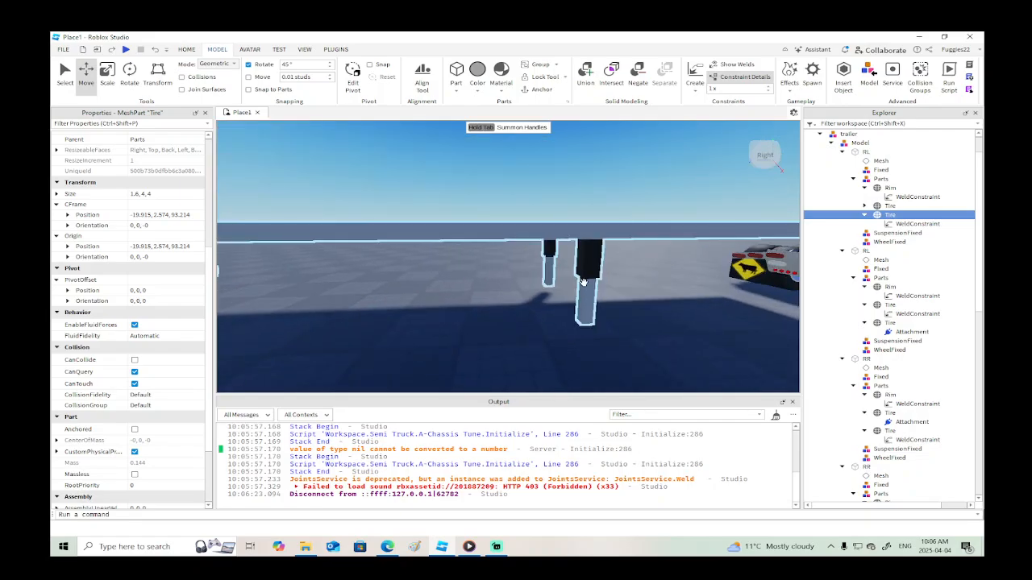
pyautogui.keyDown('alt'); pyautogui.click(590, 296); pyautogui.keyUp('alt')
# Insert a cylinder part over the rear frame of the semi truck.
pyautogui.scroll(-5, 676, 328)
pyautogui.moveTo(676, 328); pyautogui.dragTo(676, 323, button='right')
pyautogui.scroll(5, 675, 323)
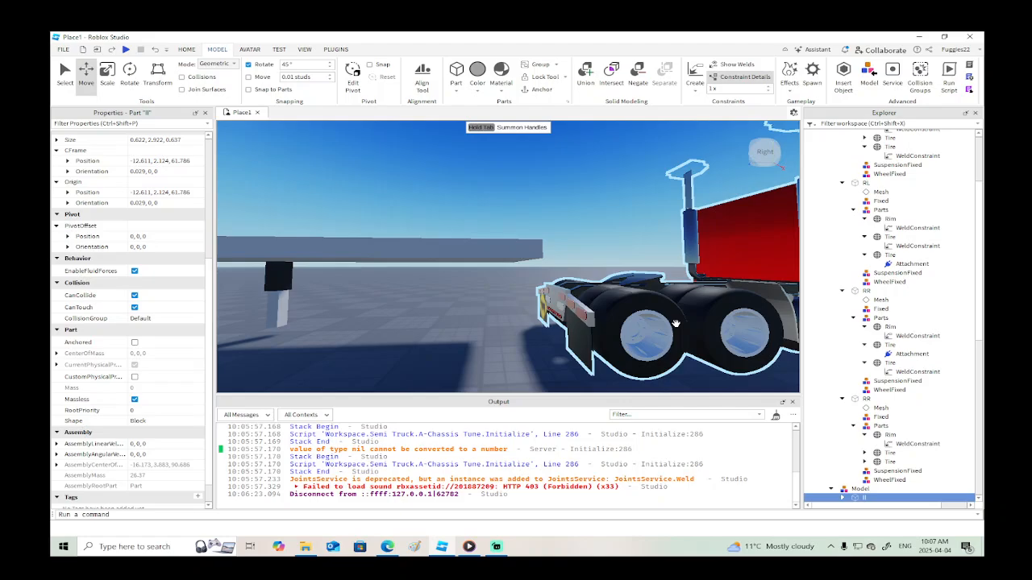
pyautogui.moveTo(628, 237); pyautogui.dragTo(629, 238, button='right')
pyautogui.scroll(3, 628, 236)
pyautogui.scroll(-3, 629, 238)
pyautogui.click(455, 92)
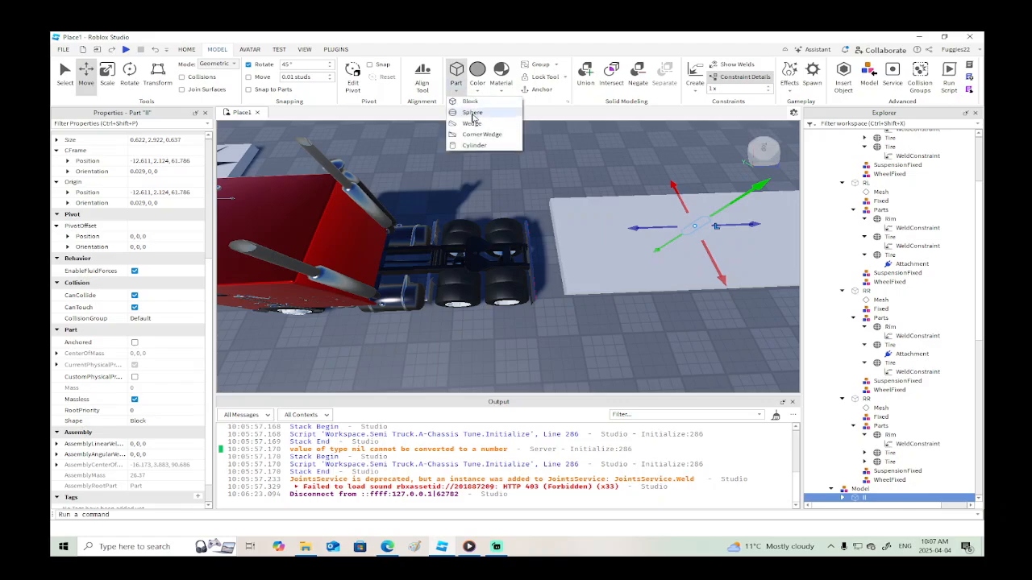
pyautogui.click(473, 146)
pyautogui.scroll(4, 473, 254)
pyautogui.moveTo(473, 253); pyautogui.dragTo(473, 254, button='right')
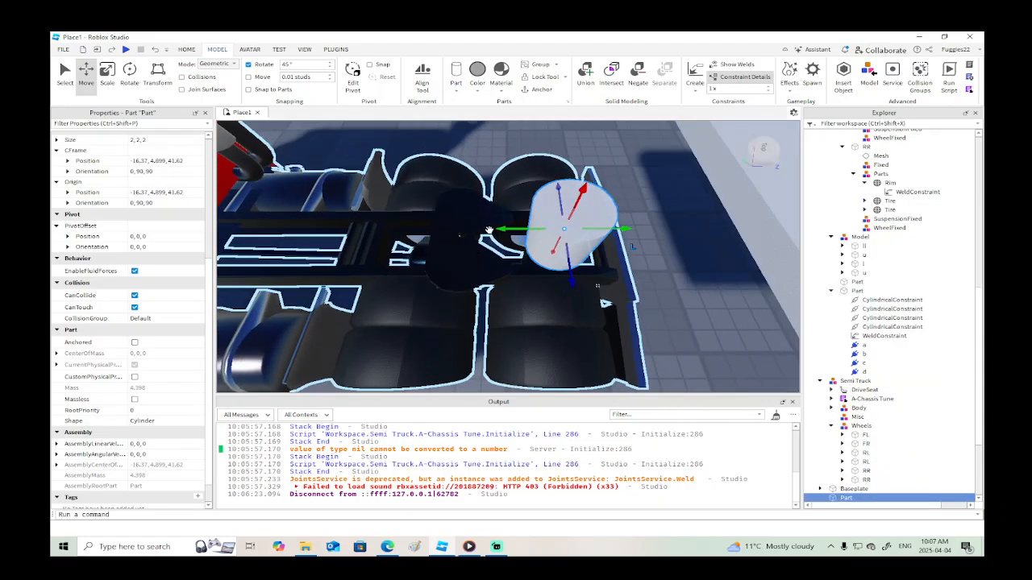
# Move the cylinder about 3 studs forward and 0.1 studs sideways onto the truck's hitch plate, and lower it about 0.92 studs.
pyautogui.moveTo(501, 230); pyautogui.dragTo(395, 228)
pyautogui.moveTo(395, 228); pyautogui.dragTo(395, 226, button='right')
pyautogui.moveTo(547, 197); pyautogui.dragTo(550, 206)
pyautogui.moveTo(547, 208); pyautogui.dragTo(562, 171, button='right')
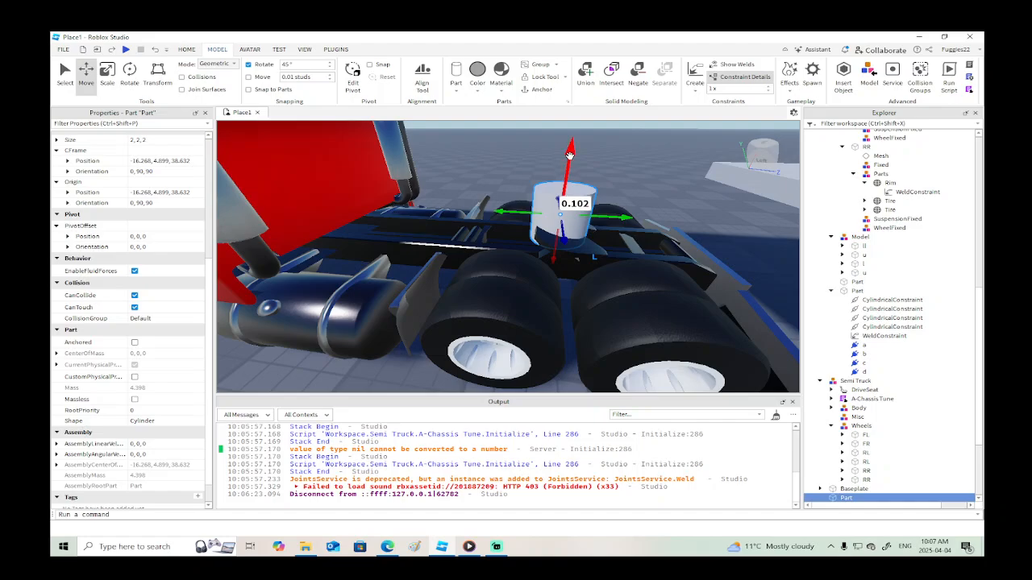
pyautogui.moveTo(569, 153); pyautogui.dragTo(569, 178)
pyautogui.moveTo(569, 181); pyautogui.dragTo(500, 179, button='right')
pyautogui.scroll(3, 501, 179)
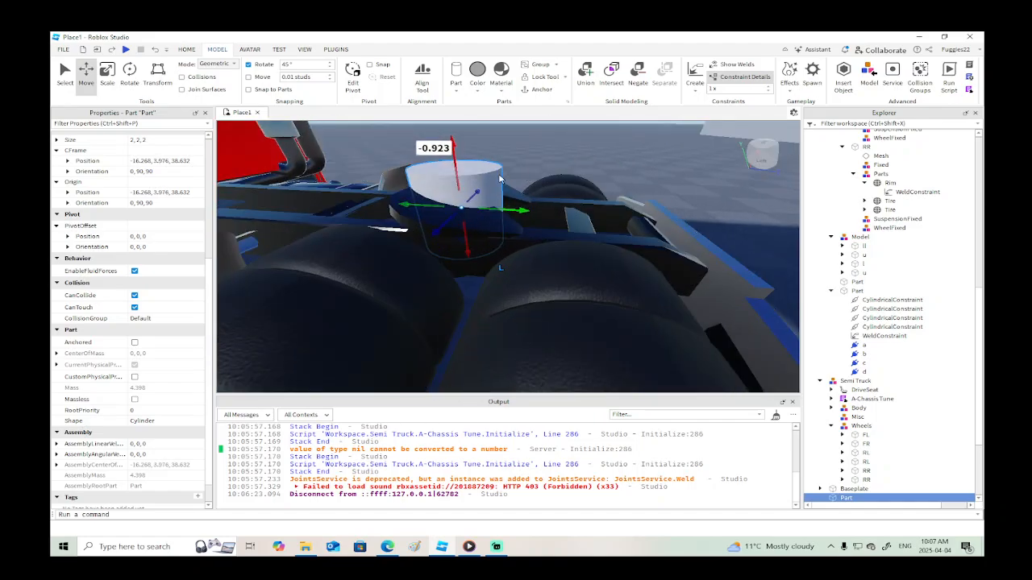
# Turn off CanCollide for the cylinder and attach it to the truck's frame mesh with a WeldConstraint.
pyautogui.scroll(-2, 139, 314)
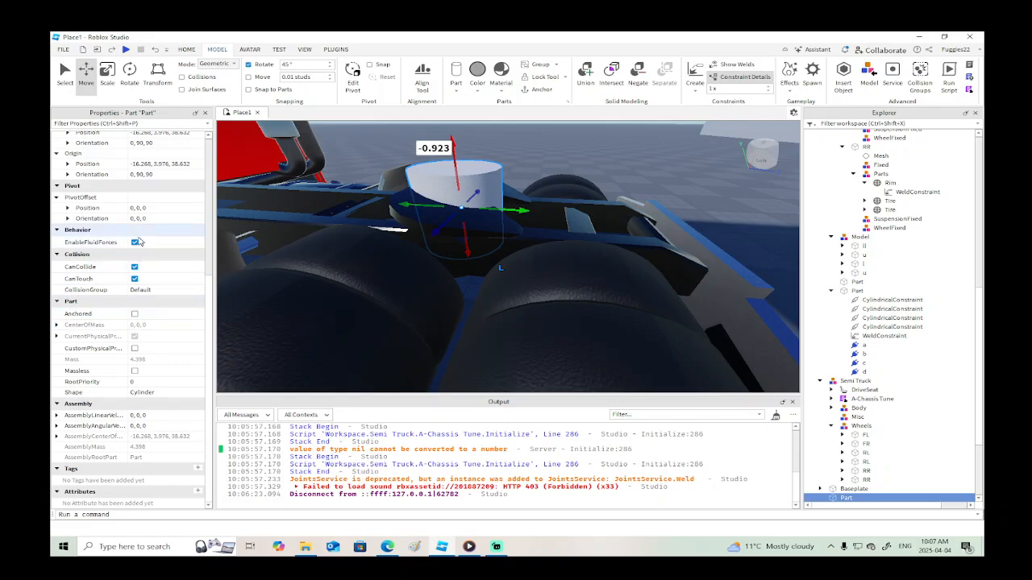
pyautogui.click(134, 267)
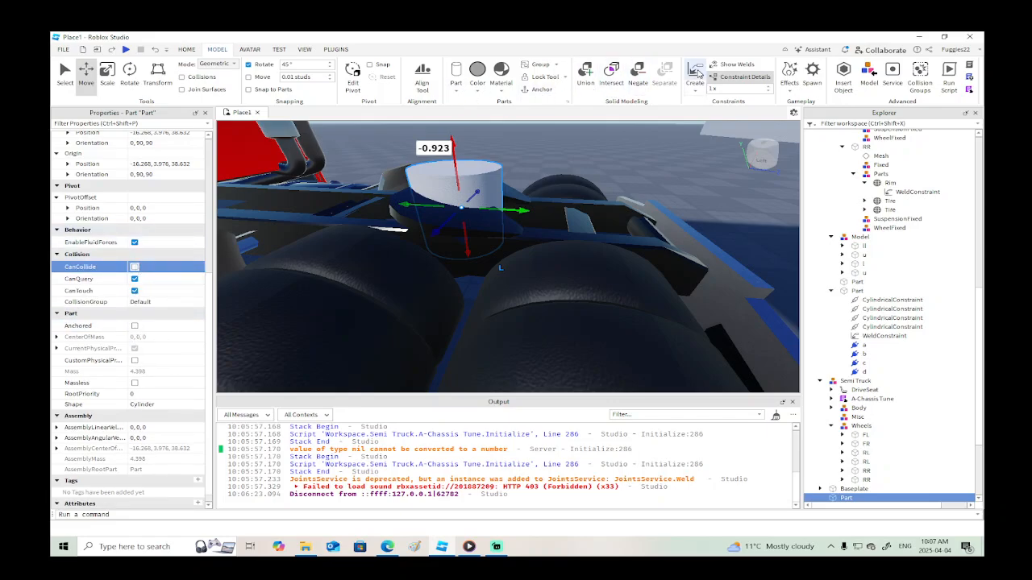
pyautogui.click(699, 73)
pyautogui.click(547, 207)
pyautogui.scroll(-3, 551, 209)
pyautogui.moveTo(551, 210); pyautogui.dragTo(553, 214, button='right')
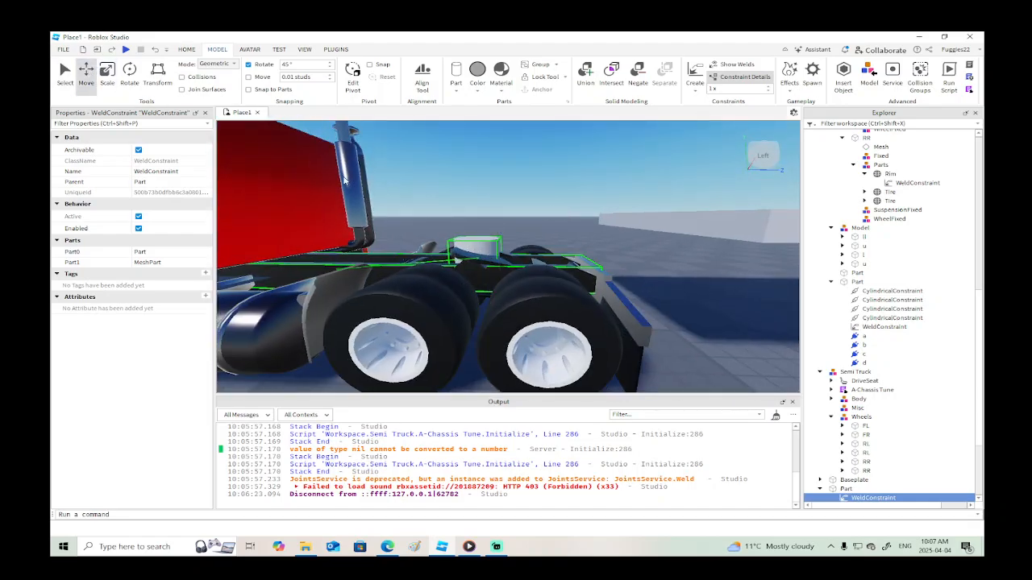
# Duplicate the hitch cylinder and move the copy about 10 studs back beneath the front of the trailer deck.
pyautogui.click(498, 234)
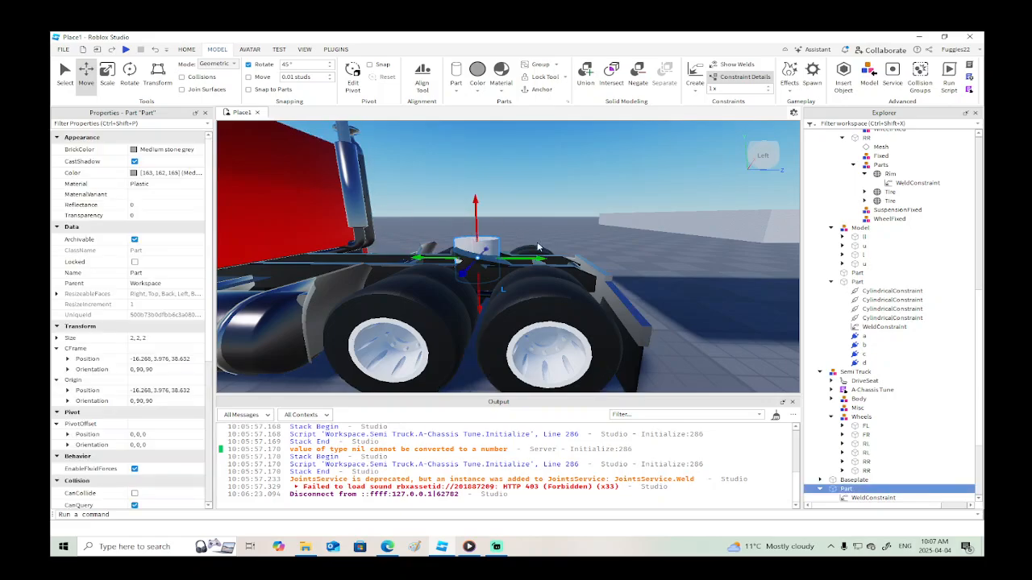
pyautogui.rightClick(540, 256)
pyautogui.click(570, 104)
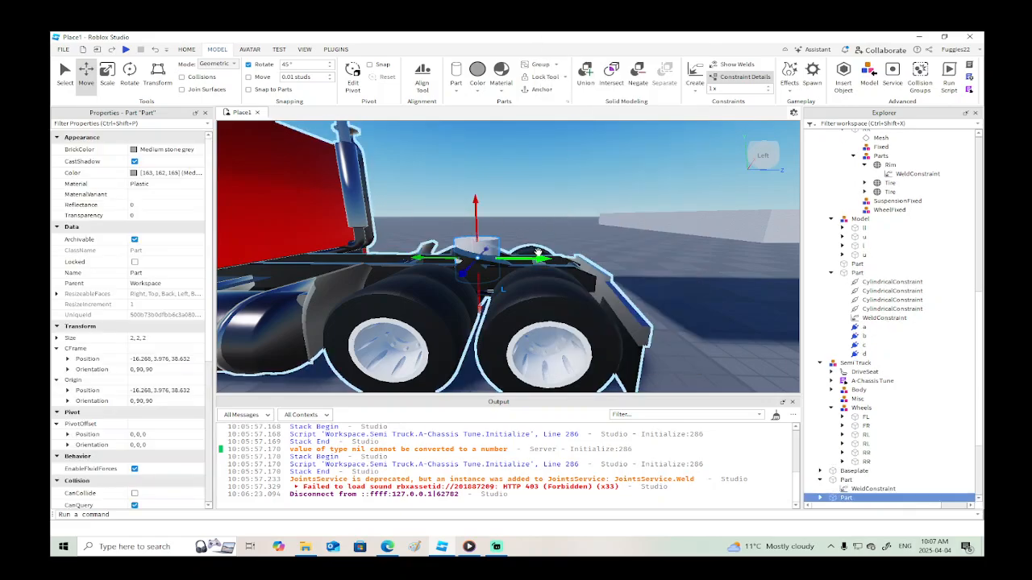
pyautogui.moveTo(536, 259)
pyautogui.mouseDown()
pyautogui.moveTo(587, 261)
pyautogui.moveTo(549, 263)
pyautogui.mouseUp()
pyautogui.press('d')
pyautogui.scroll(-5, 556, 266)
pyautogui.moveTo(557, 267); pyautogui.dragTo(554, 266, button='right')
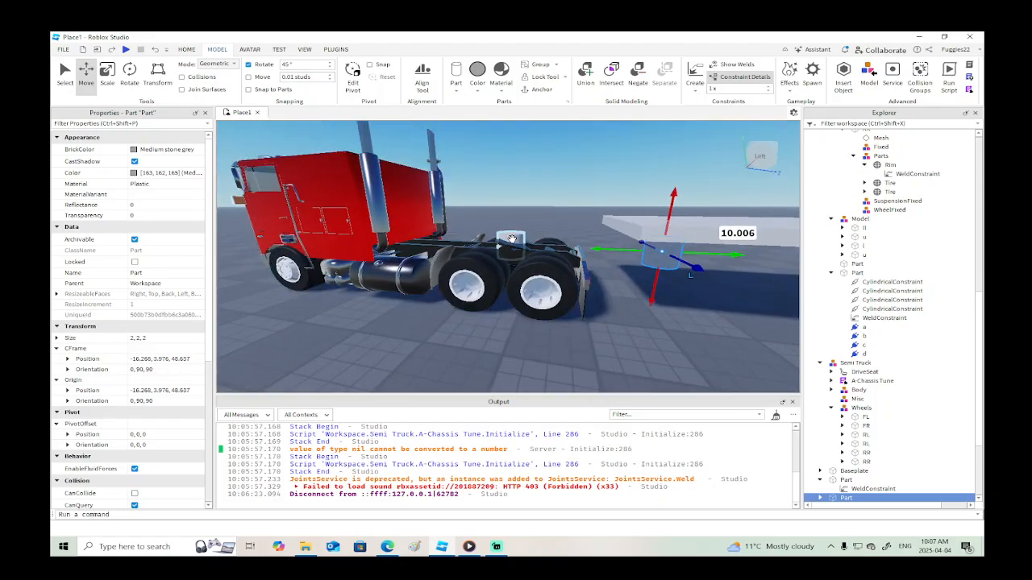
# Try to stretch the copied cylinder upward into the underside of the trailer deck.
pyautogui.press('f')
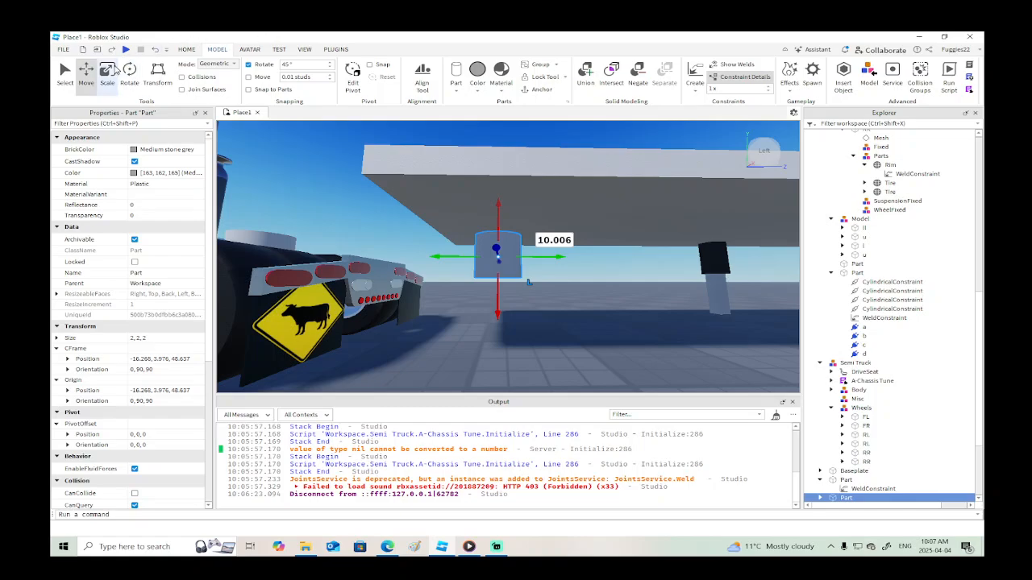
pyautogui.click(110, 70)
pyautogui.moveTo(499, 219); pyautogui.dragTo(502, 212)
pyautogui.scroll(-4, 503, 214)
pyautogui.moveTo(503, 214); pyautogui.dragTo(505, 215, button='right')
pyautogui.scroll(4, 508, 229)
pyautogui.scroll(-1, 501, 252)
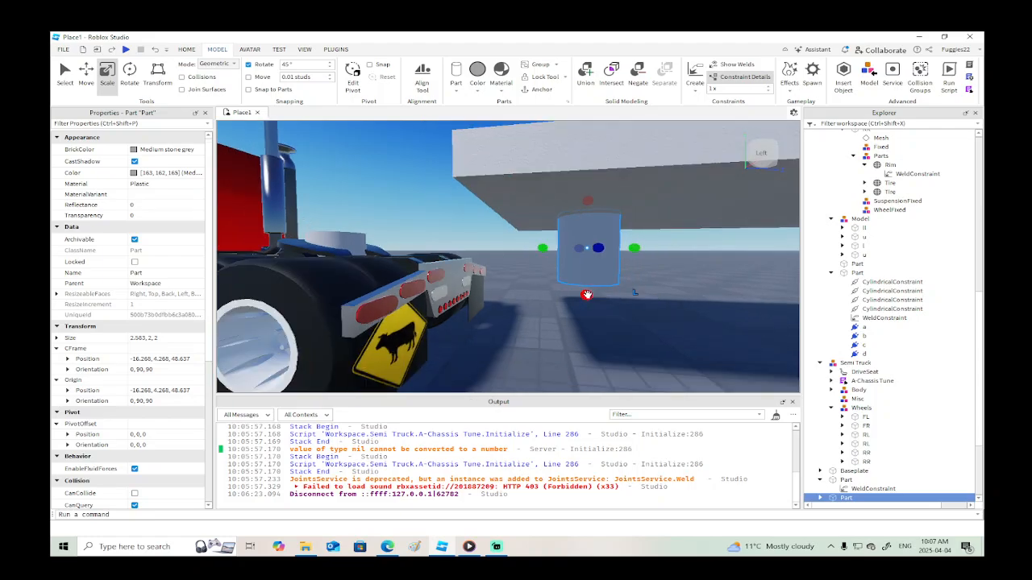
pyautogui.click(538, 293)
# Insert an Attachment into the cylinder on the truck and select the copied cylinder beneath the trailer deck.
pyautogui.scroll(-3, 538, 295)
pyautogui.moveTo(539, 295); pyautogui.dragTo(514, 278, button='right')
pyautogui.scroll(2, 514, 278)
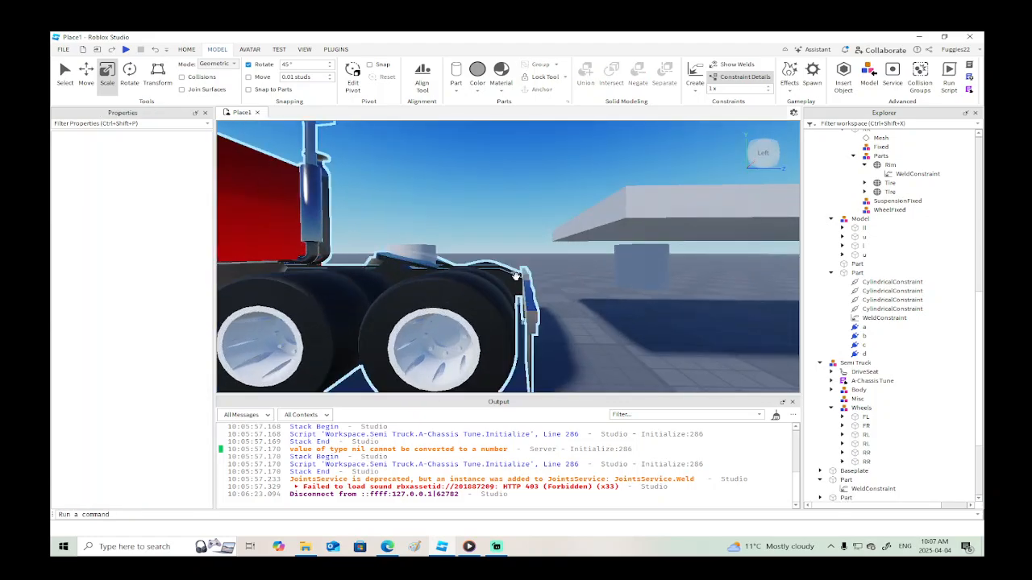
pyautogui.click(422, 253)
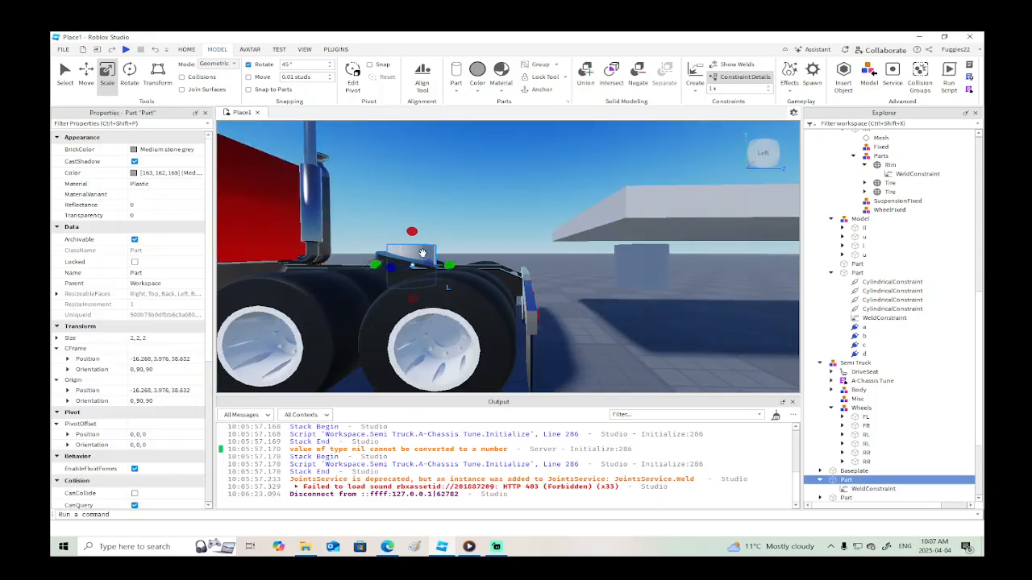
pyautogui.scroll(-4, 861, 376)
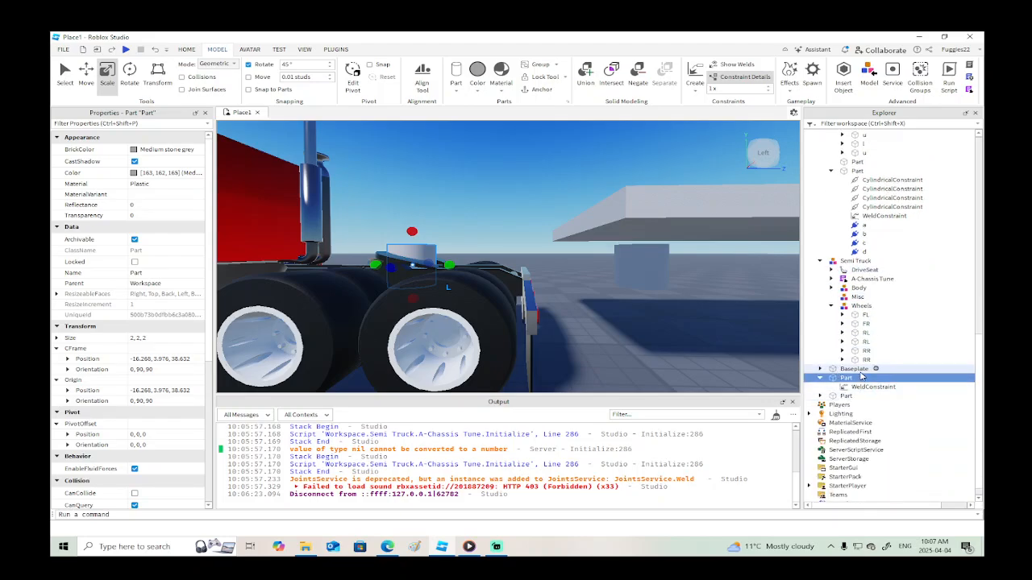
pyautogui.rightClick(849, 379)
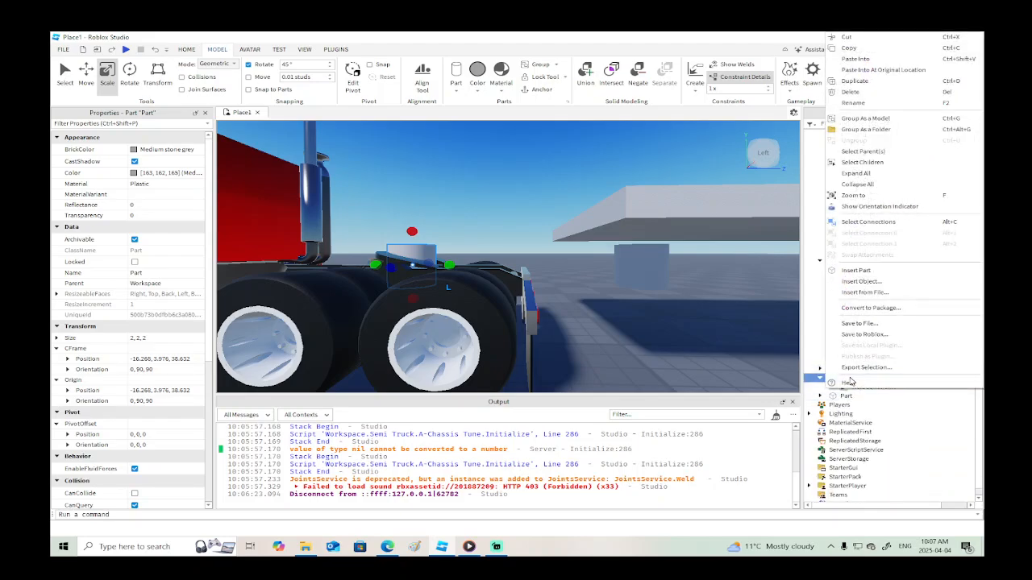
pyautogui.click(859, 282)
pyautogui.write('att')
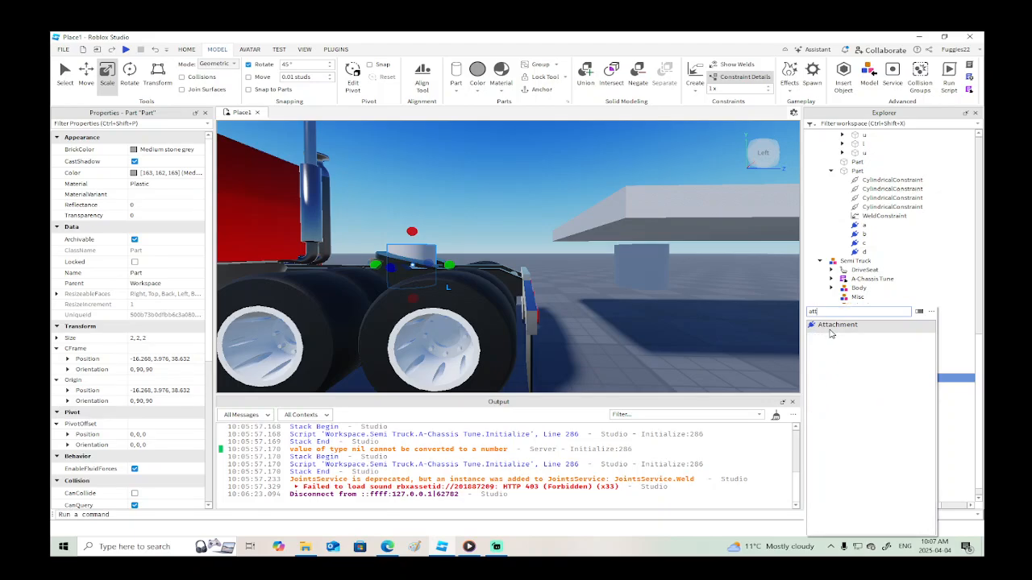
pyautogui.click(831, 329)
pyautogui.click(667, 282)
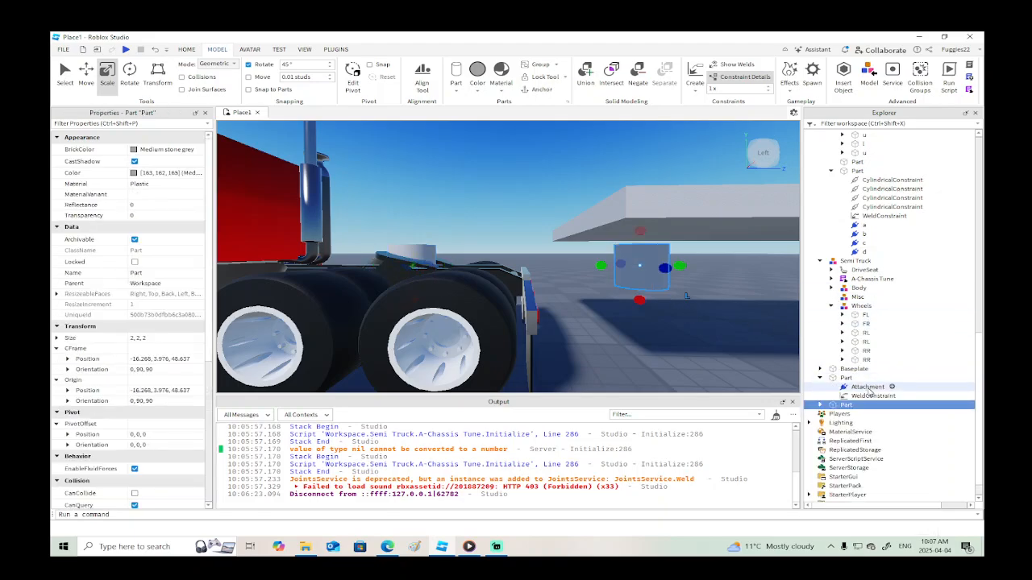
# Insert an Attachment into the cylinder beneath the trailer deck and rename the attachment trailer.
pyautogui.rightClick(853, 406)
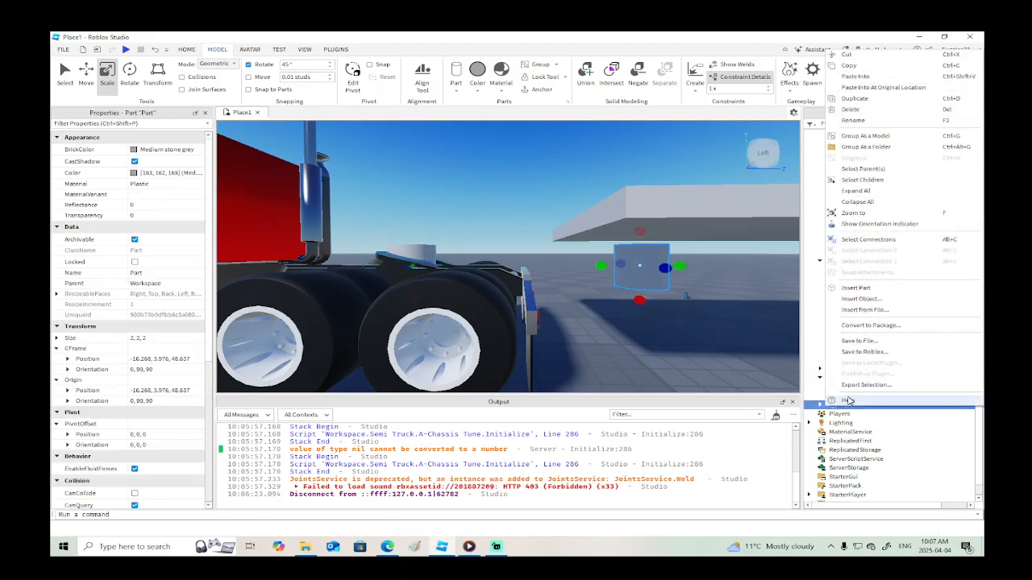
pyautogui.click(861, 298)
pyautogui.write('atyt')
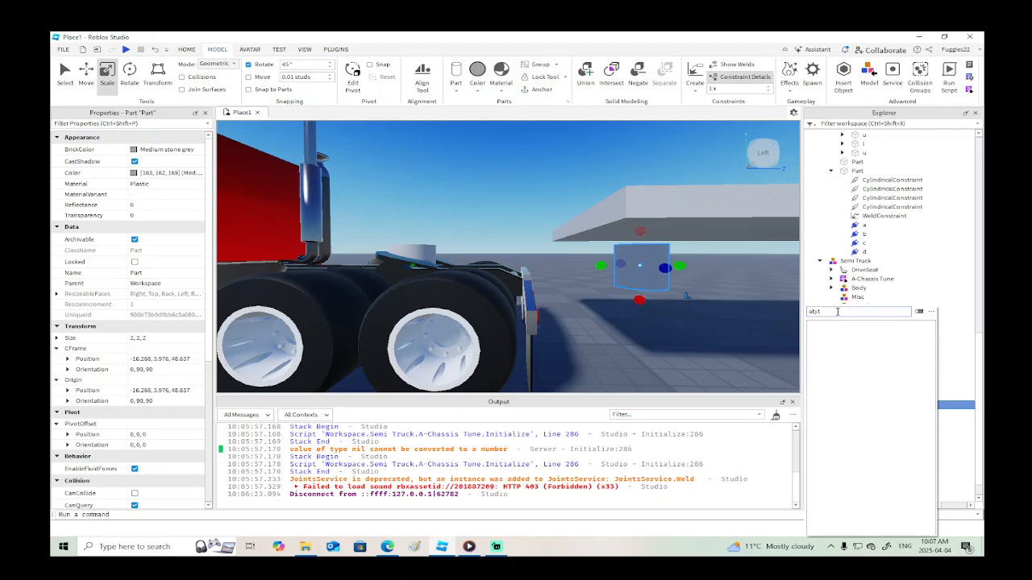
pyautogui.press('BackSpace')
pyautogui.press('BackSpace')
pyautogui.click(839, 325)
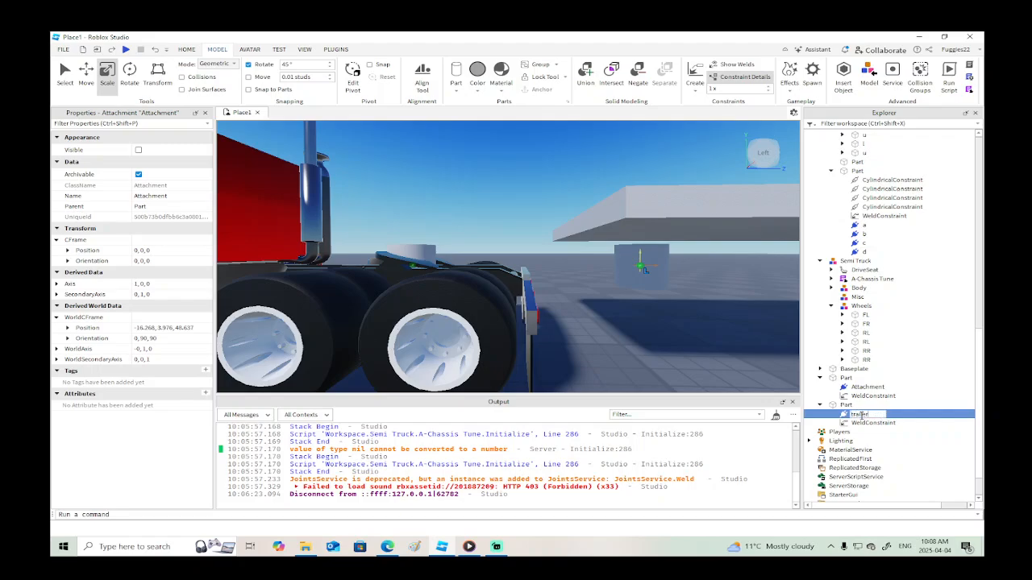
pyautogui.click(675, 299)
# Stretch the cylinder beneath the trailer upward into the deck, making it about 2.67 studs long.
pyautogui.click(657, 271)
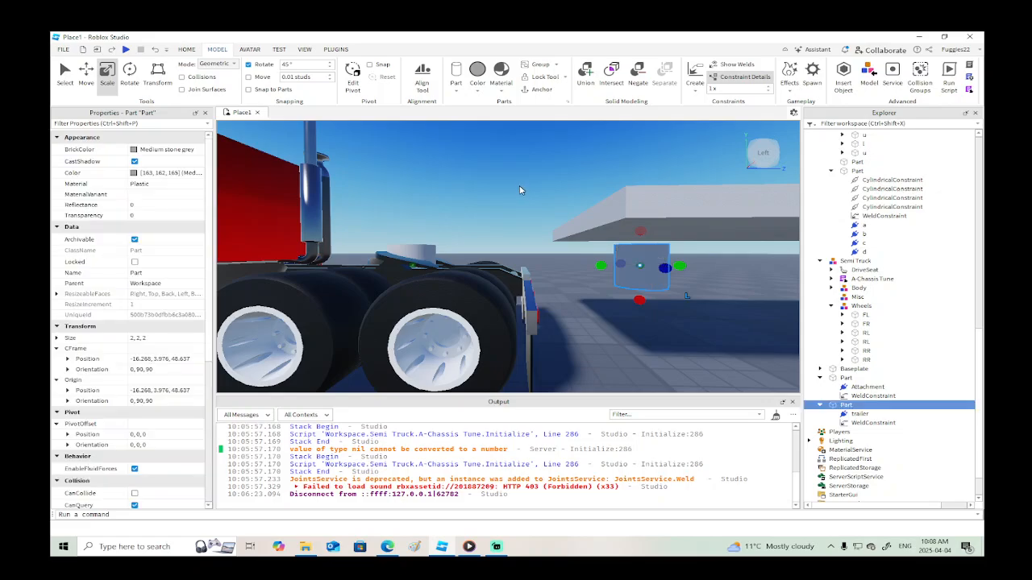
pyautogui.moveTo(641, 230); pyautogui.dragTo(641, 226)
pyautogui.moveTo(686, 247); pyautogui.dragTo(685, 245, button='right')
pyautogui.moveTo(533, 231); pyautogui.dragTo(533, 221)
pyautogui.press('w')
pyautogui.moveTo(622, 271); pyautogui.dragTo(626, 269, button='right')
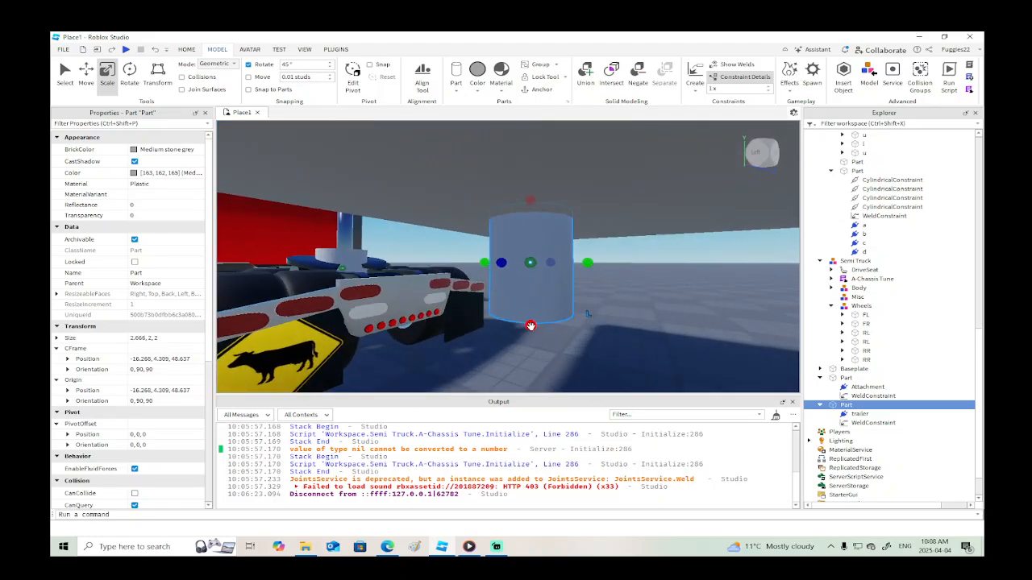
# Try extending the trailer cylinder downward, adjusting its lower end to about 3.7 studs of total length.
pyautogui.moveTo(530, 325); pyautogui.dragTo(531, 367)
pyautogui.moveTo(604, 343); pyautogui.dragTo(608, 339, button='right')
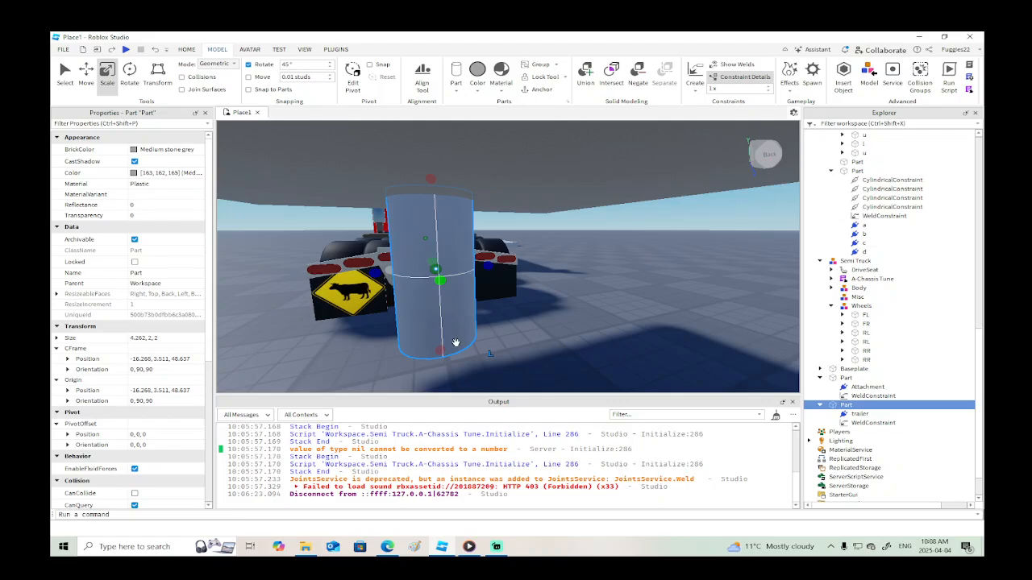
pyautogui.moveTo(440, 351); pyautogui.dragTo(439, 334)
pyautogui.press('w')
pyautogui.moveTo(482, 339); pyautogui.dragTo(494, 316, button='right')
pyautogui.press('s')
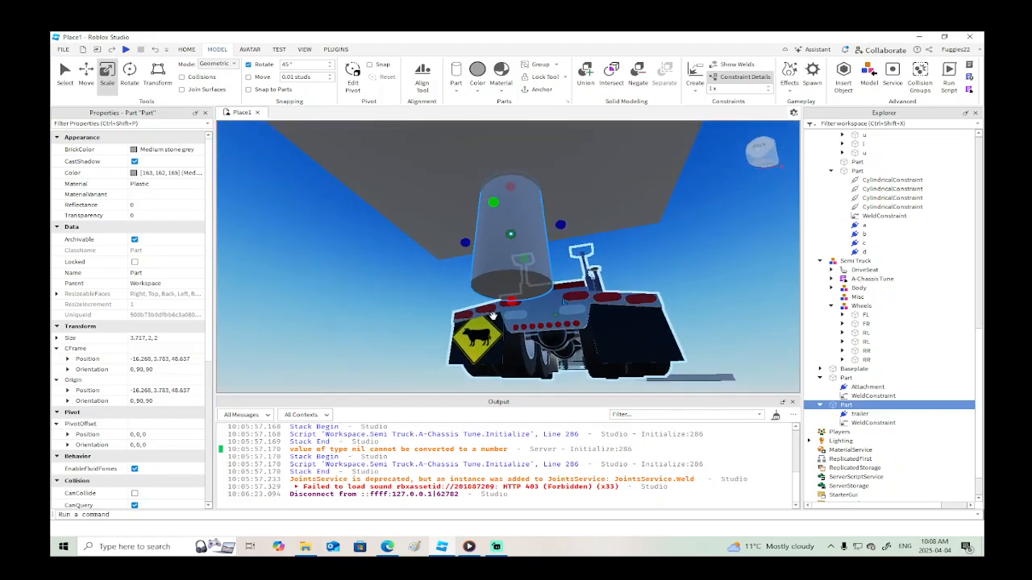
pyautogui.moveTo(516, 302); pyautogui.dragTo(515, 297)
pyautogui.press('w')
pyautogui.moveTo(520, 304); pyautogui.dragTo(522, 299, button='right')
pyautogui.press('s')
# Undo the last three resizes of the trailer cylinder's lower end.
pyautogui.hotkey('ctrl', 'z')
pyautogui.hotkey('ctrl', 'z')
pyautogui.hotkey('ctrl', 'z')
pyautogui.press('s')
pyautogui.press('w')
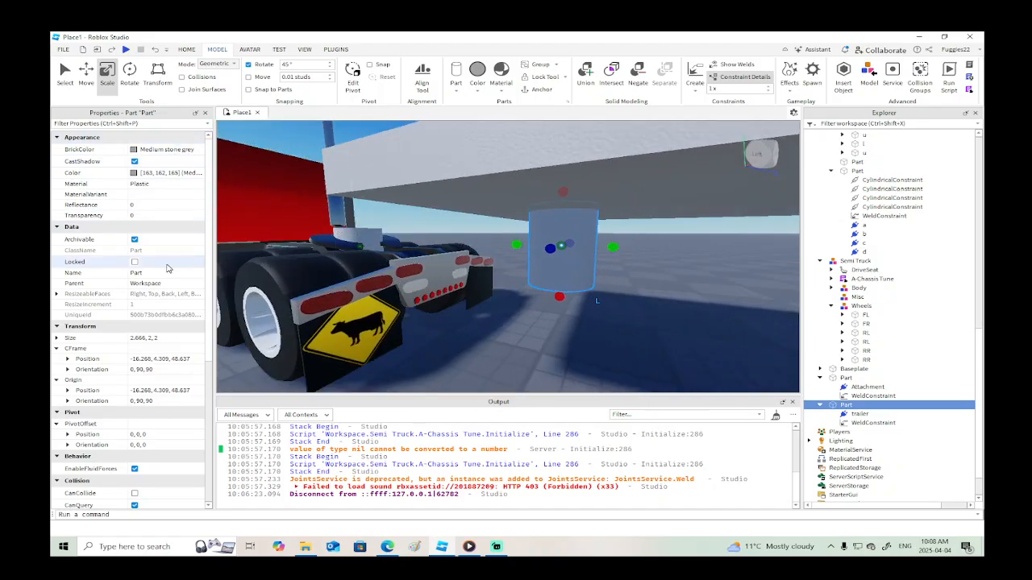
# Delete the copied WeldConstraint from the trailer cylinder and weld the cylinder to the trailer deck with a new one.
pyautogui.scroll(-3, 158, 345)
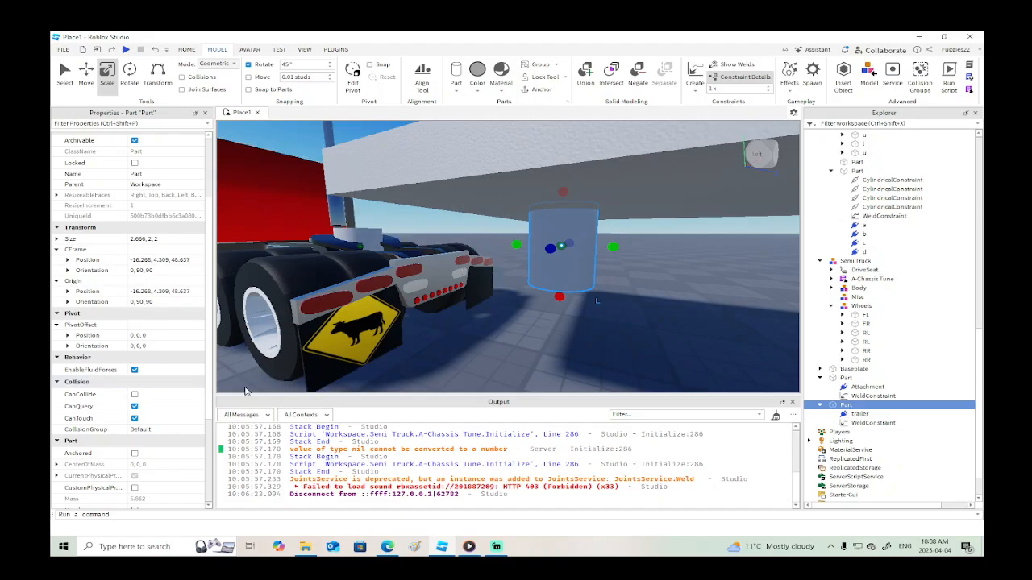
pyautogui.moveTo(570, 337); pyautogui.dragTo(570, 337, button='right')
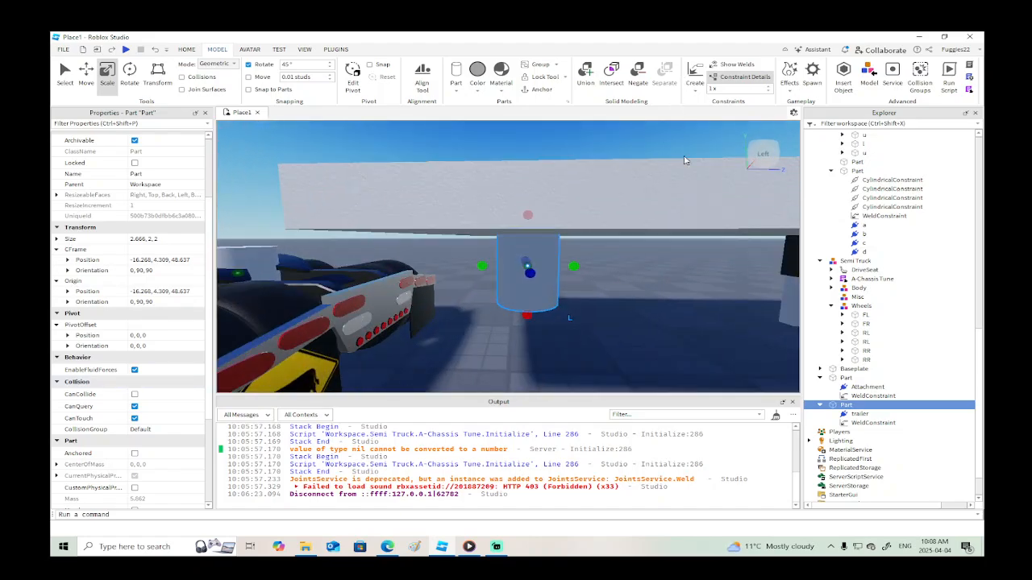
pyautogui.click(851, 424)
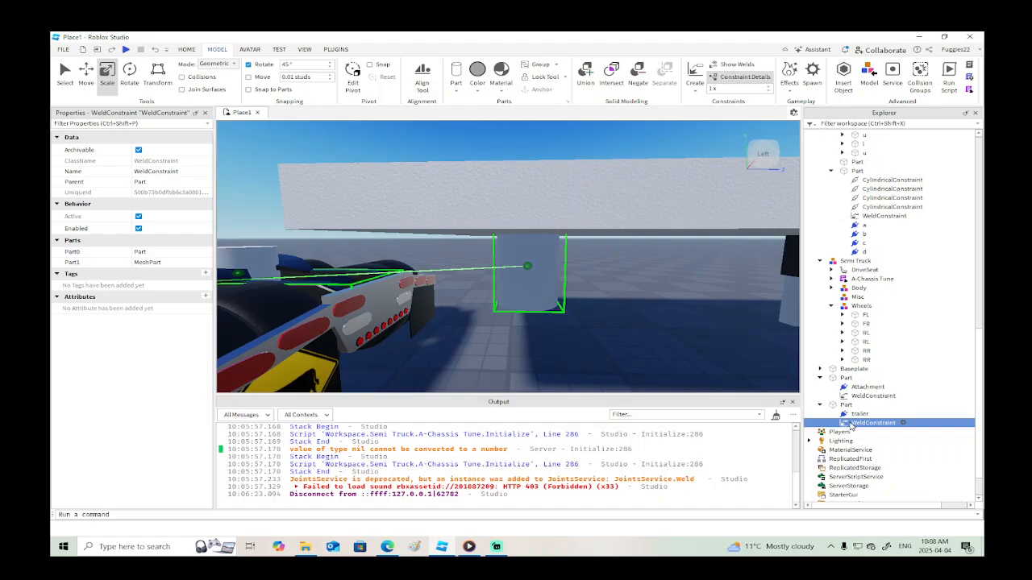
pyautogui.press('Delete')
pyautogui.click(528, 278)
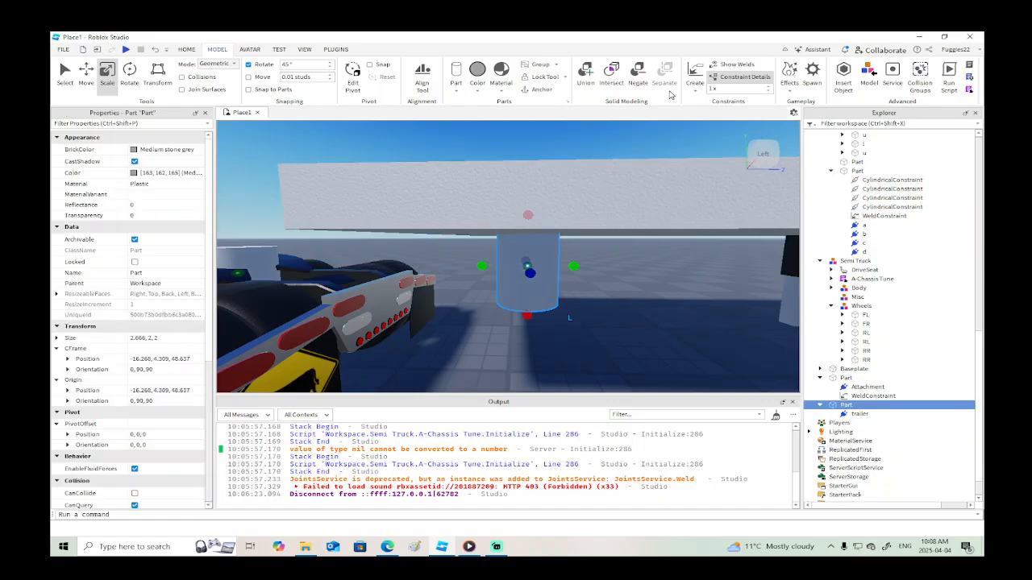
pyautogui.click(696, 75)
pyautogui.click(553, 223)
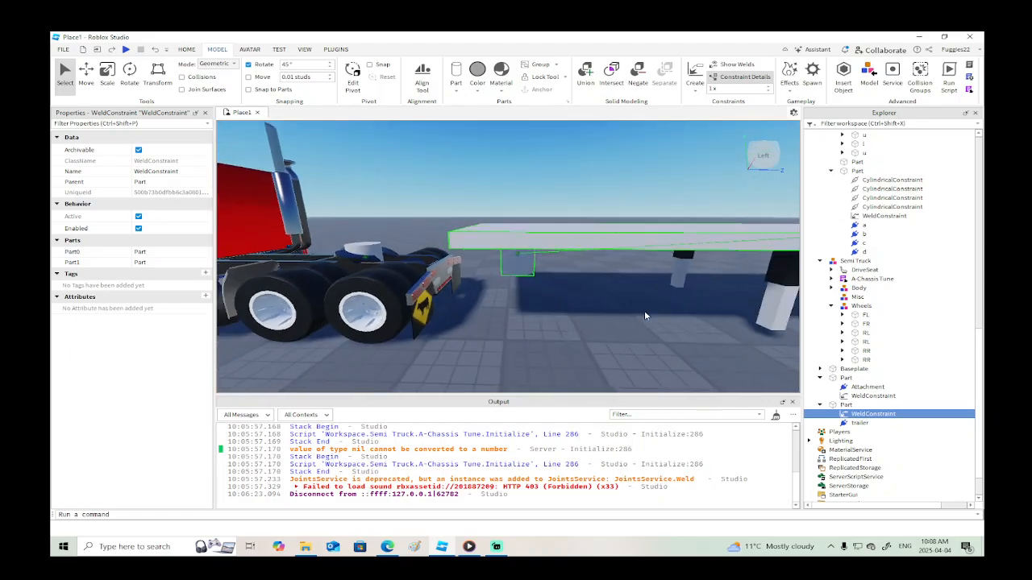
# Insert a Script into the hitch cylinder on the truck's frame.
pyautogui.press('f')
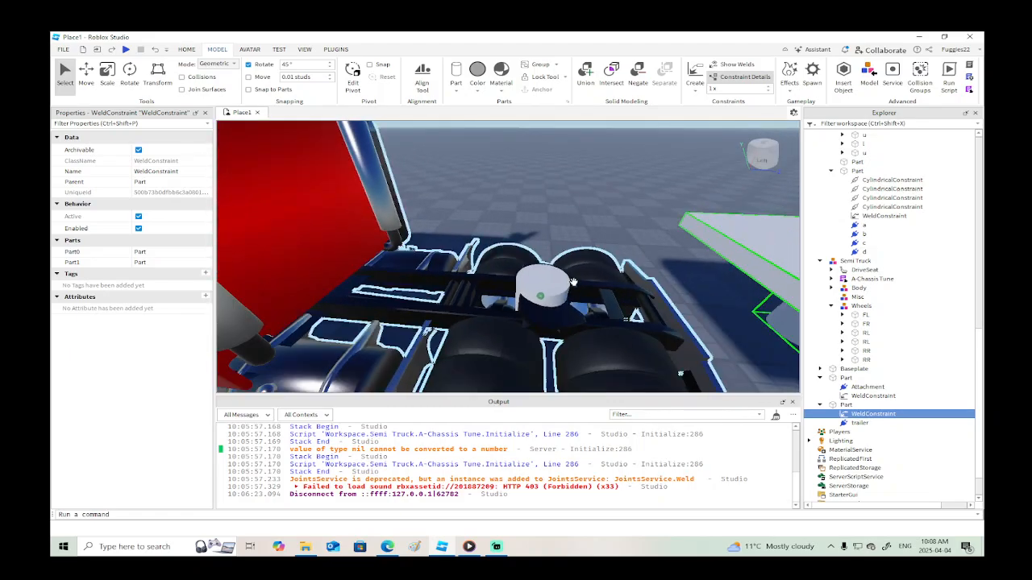
pyautogui.click(553, 284)
pyautogui.rightClick(842, 379)
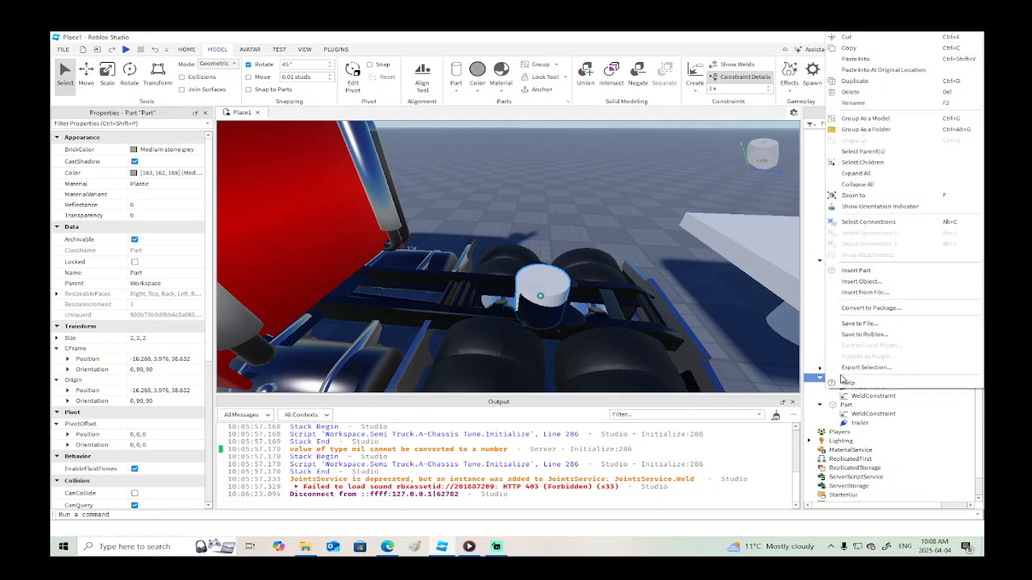
pyautogui.click(859, 286)
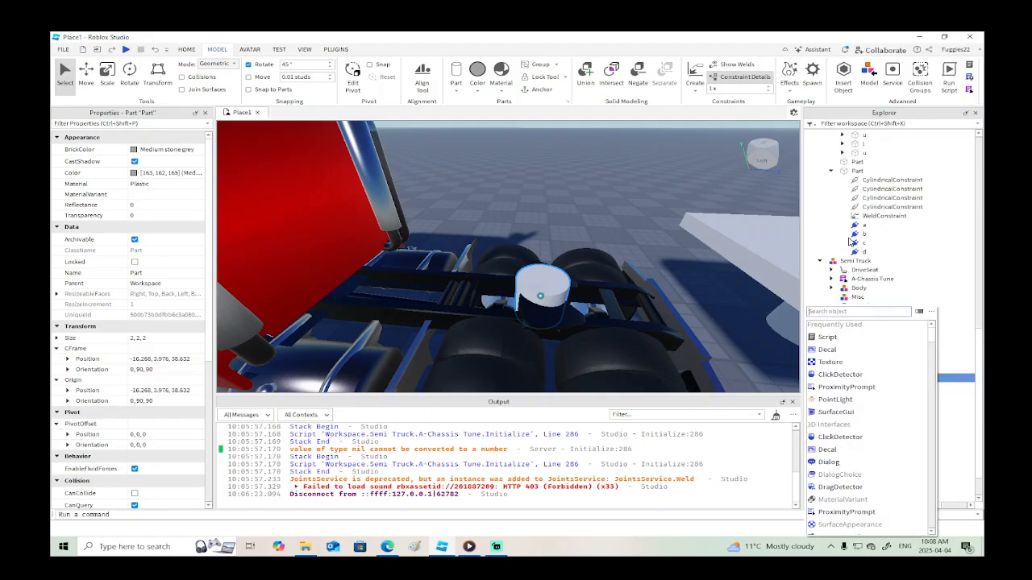
pyautogui.click(830, 339)
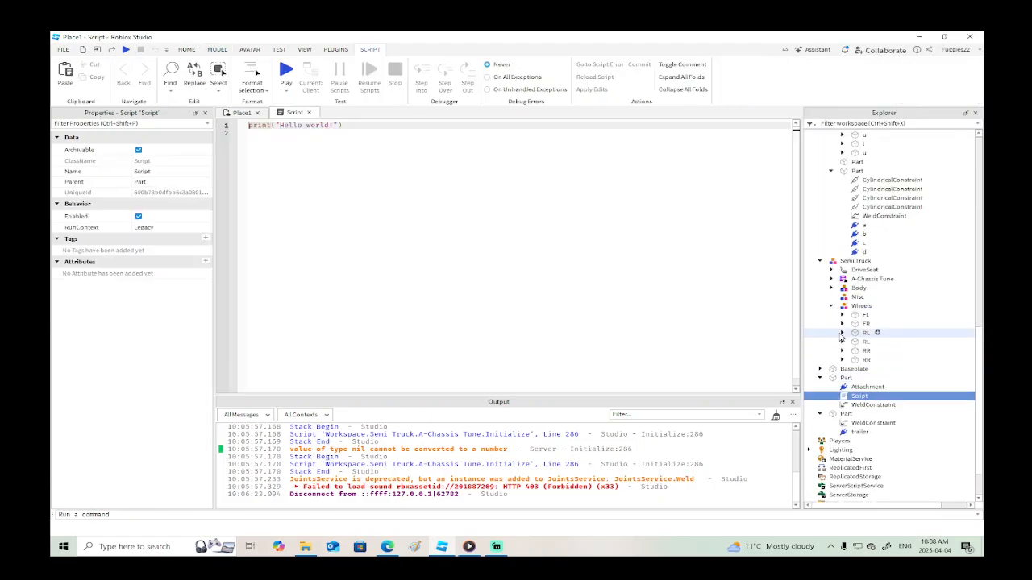
# Add a block part and place it against the lower side of the truck's cab, above the fuel tank.
pyautogui.click(243, 114)
pyautogui.scroll(-5, 483, 238)
pyautogui.moveTo(484, 238); pyautogui.dragTo(482, 240, button='right')
pyautogui.scroll(-6, 483, 238)
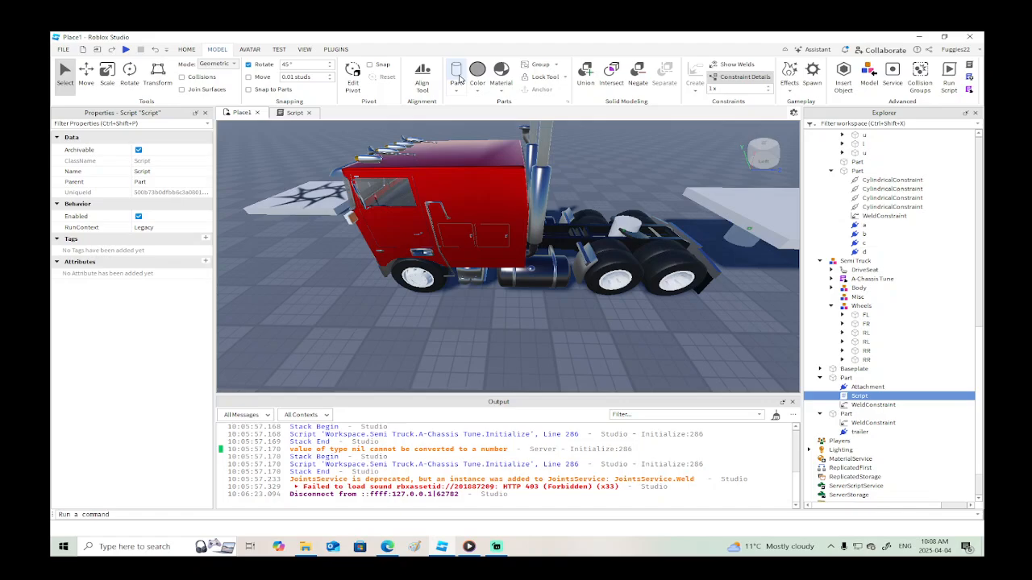
pyautogui.click(456, 89)
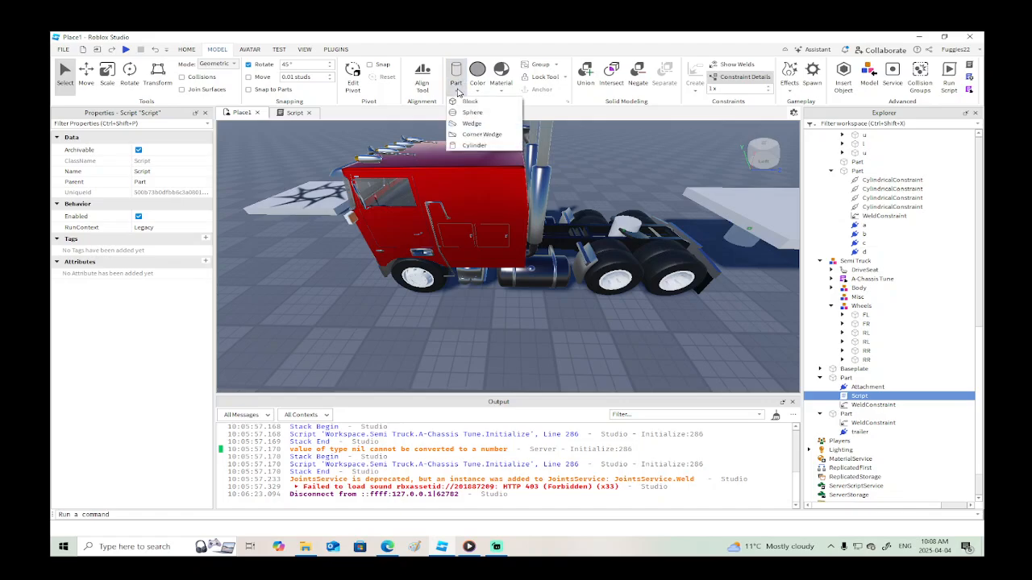
pyautogui.click(472, 105)
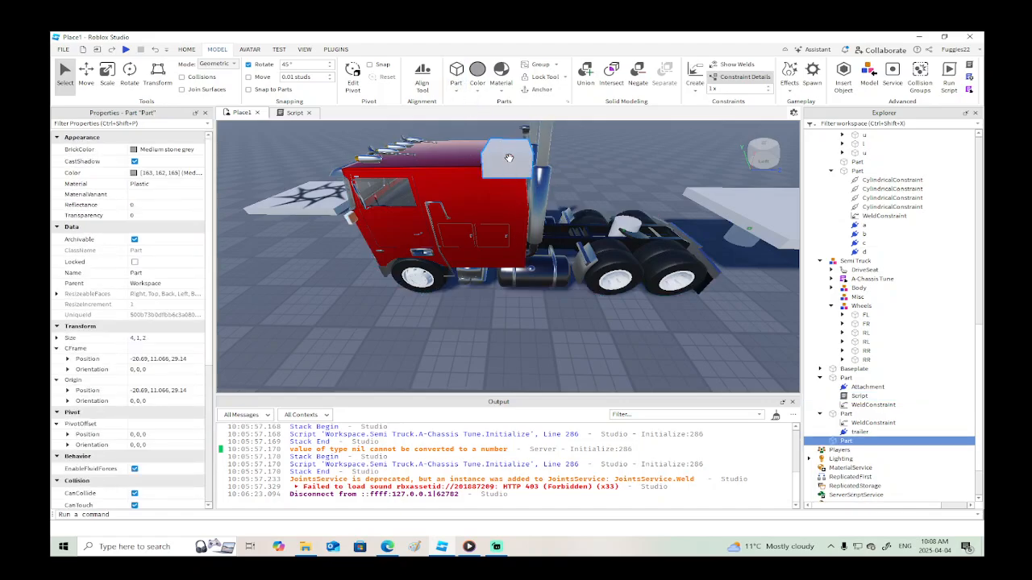
pyautogui.moveTo(508, 156); pyautogui.dragTo(508, 265)
# Weld the block to the cab's Logo part with a WeldConstraint.
pyautogui.scroll(5, 508, 266)
pyautogui.moveTo(508, 266); pyautogui.dragTo(509, 265, button='right')
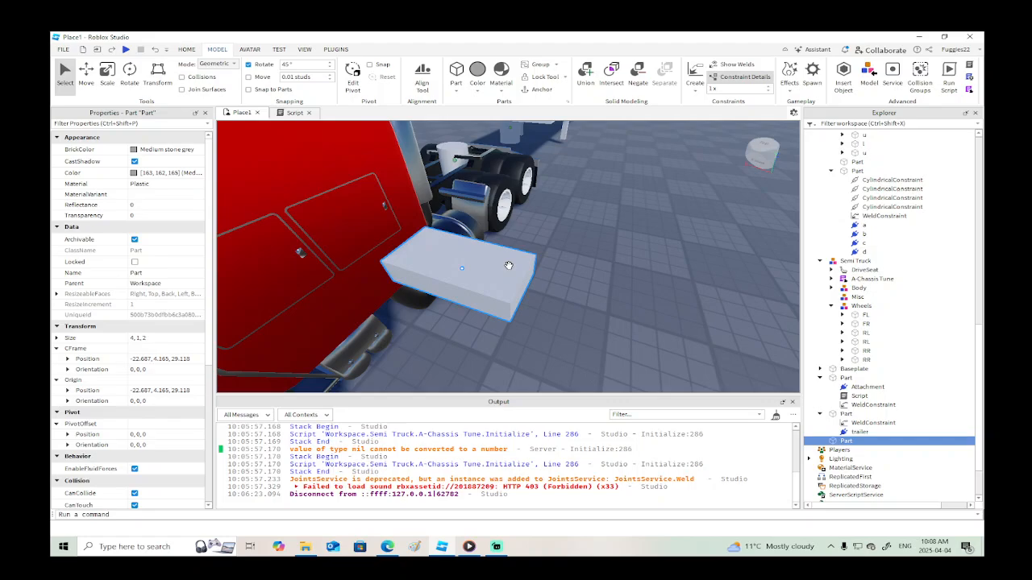
pyautogui.click(695, 75)
pyautogui.click(387, 182)
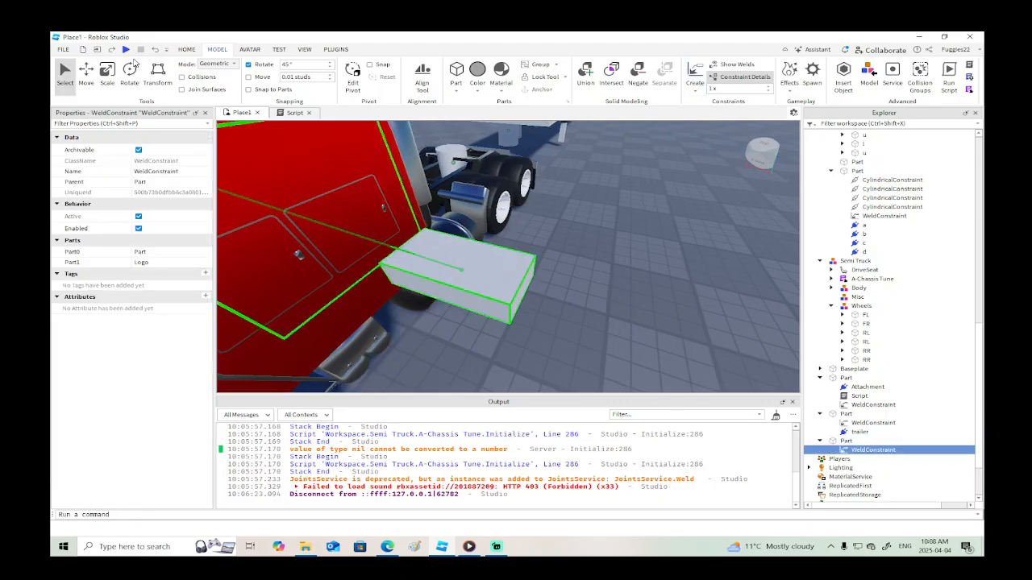
# Scale the block on the cab's side down to about 0.79 studs thick.
pyautogui.hotkey('ctrl', '3')
pyautogui.click(520, 284)
pyautogui.moveTo(538, 292); pyautogui.dragTo(415, 271)
pyautogui.moveTo(415, 270); pyautogui.dragTo(466, 246, button='right')
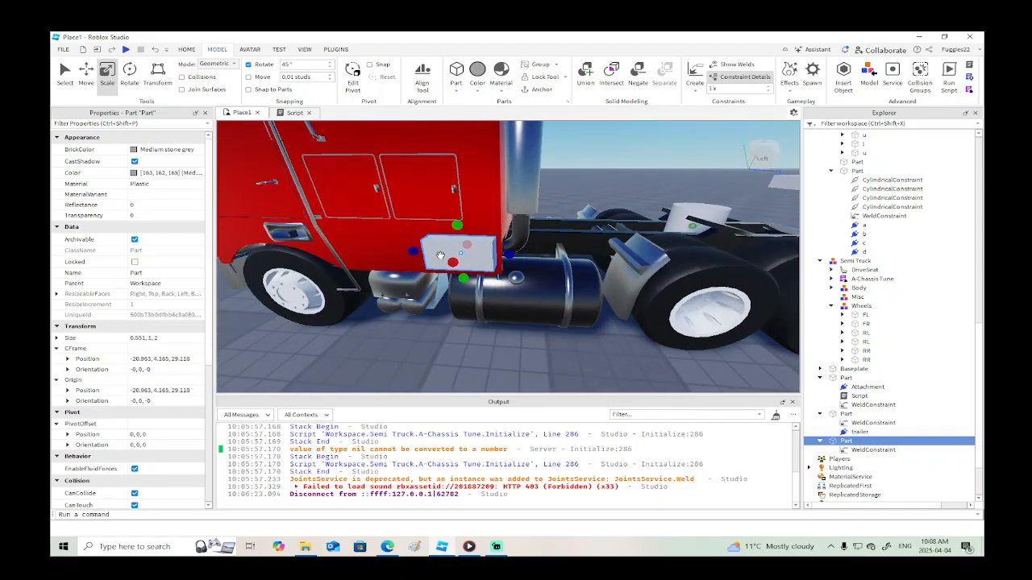
pyautogui.moveTo(456, 255); pyautogui.dragTo(461, 249)
# Open the truck hitch cylinder's Script and replace its default print line with wait(1).
pyautogui.moveTo(461, 250); pyautogui.dragTo(519, 247, button='right')
pyautogui.scroll(-2, 591, 235)
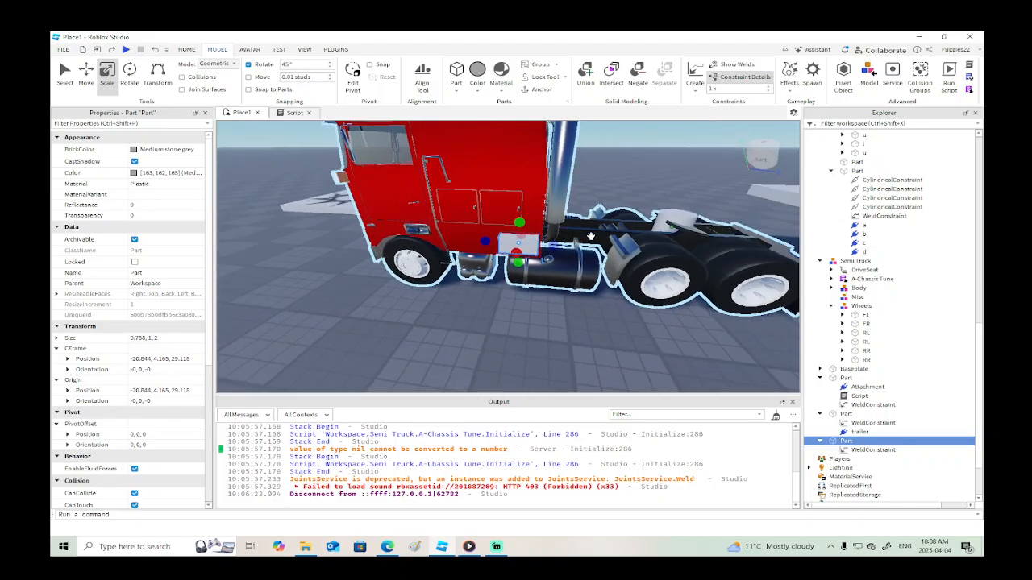
pyautogui.moveTo(591, 235); pyautogui.dragTo(590, 236, button='right')
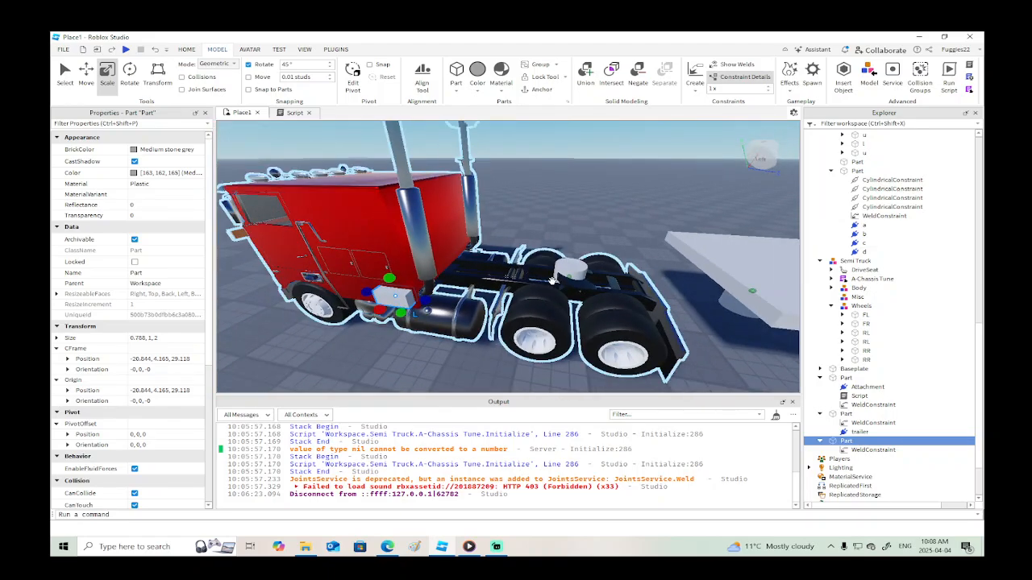
pyautogui.moveTo(559, 280); pyautogui.dragTo(558, 280, button='right')
pyautogui.click(544, 236)
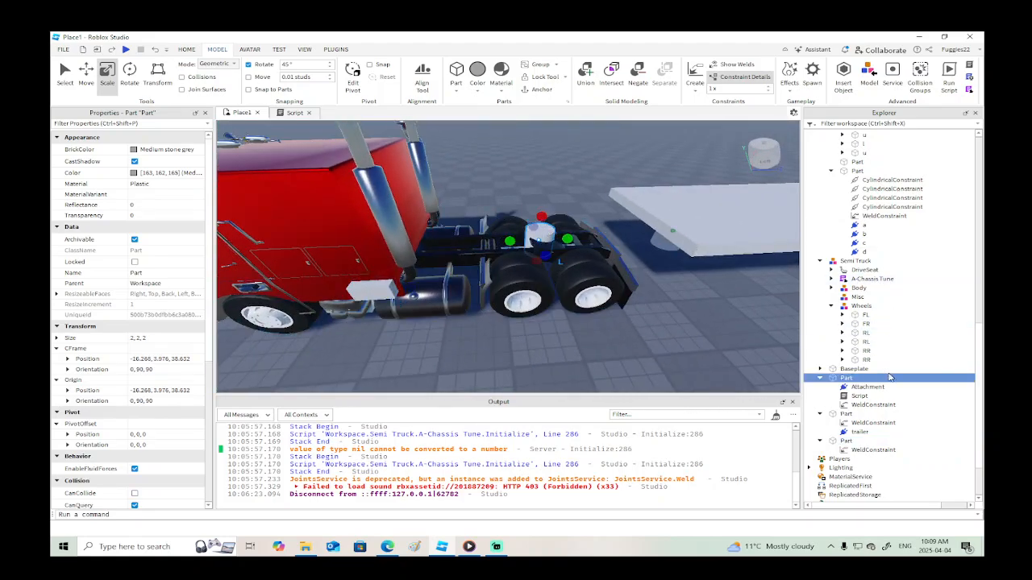
pyautogui.doubleClick(859, 397)
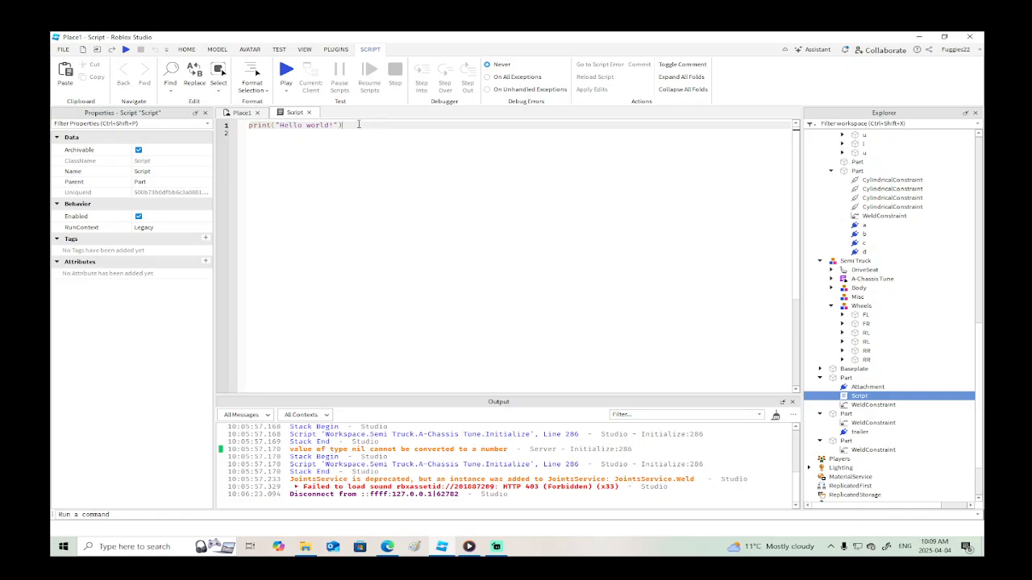
pyautogui.moveTo(361, 125); pyautogui.dragTo(247, 127)
pyautogui.write('wait(1')
pyautogui.press('Return')
pyautogui.press('Return')
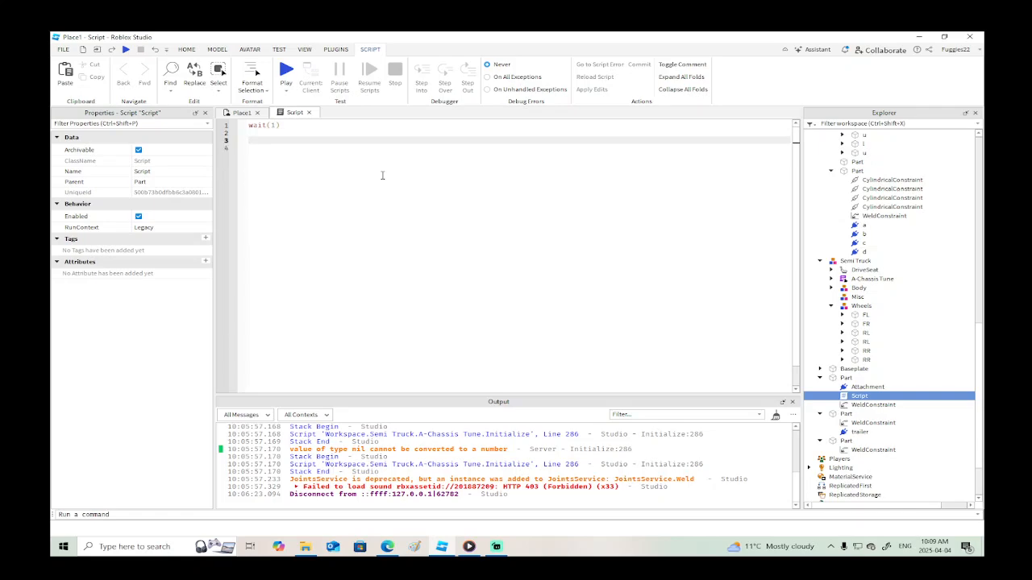
# Add an empty script.Parent.Touched:Connect(function() ... end) handler below the wait line.
pyautogui.write('s')
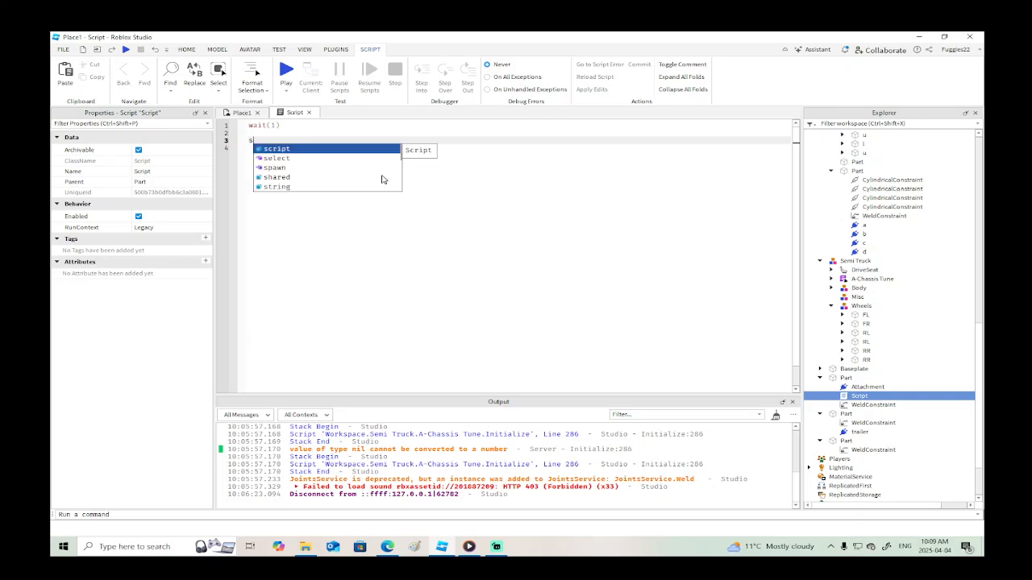
pyautogui.write('cript.Parent')
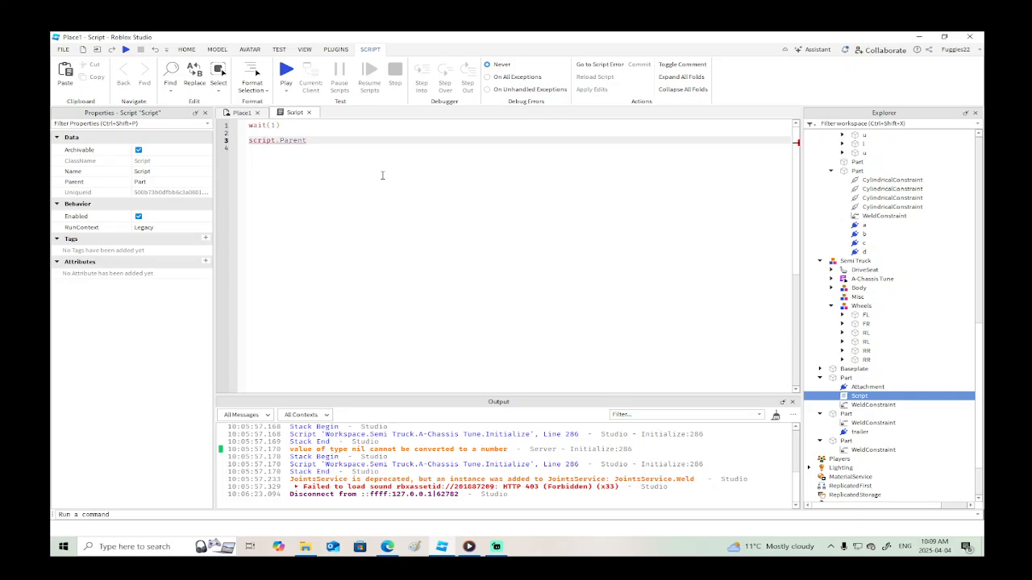
pyautogui.write('.Touched')
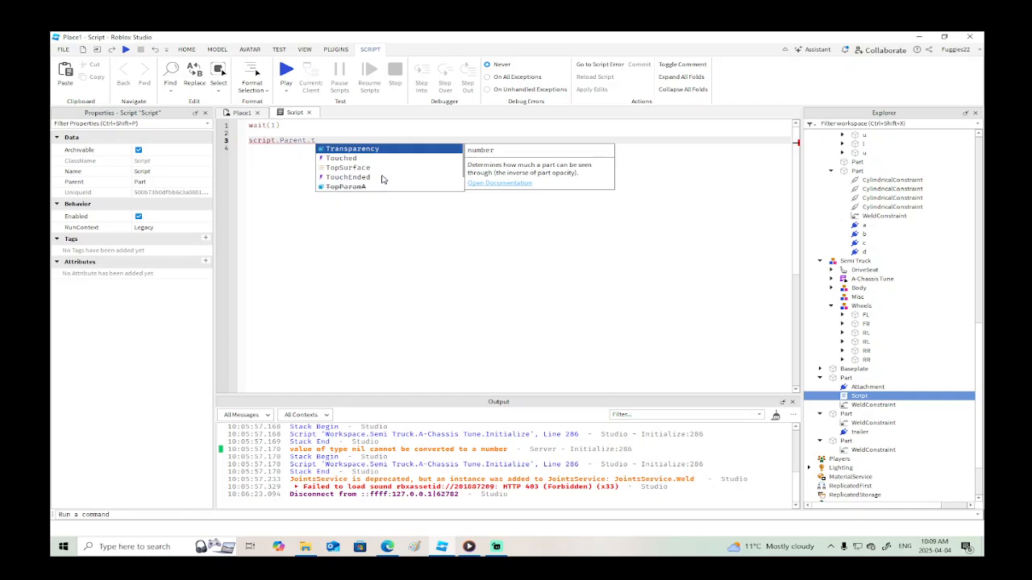
pyautogui.write(':')
pyautogui.press('Tab')
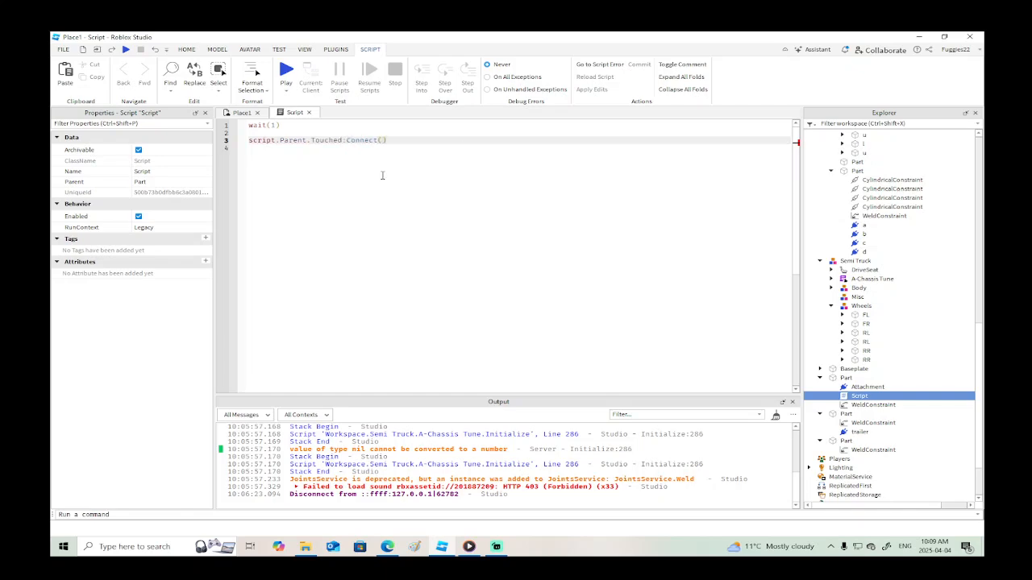
pyautogui.write('function()')
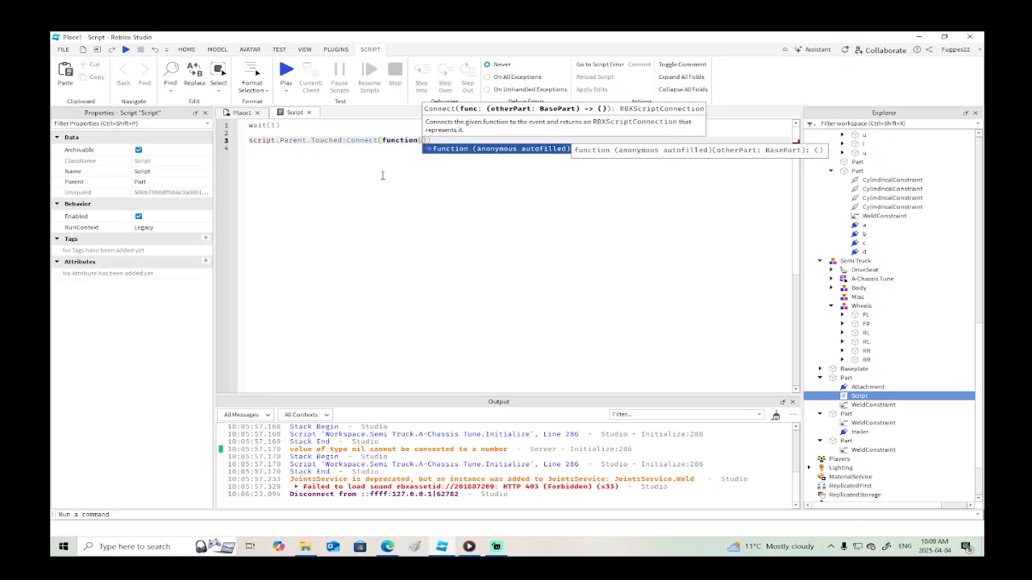
pyautogui.press('Return')
pyautogui.press('BackSpace')
pyautogui.press('BackSpace')
pyautogui.press('Return')
pyautogui.press('Return')
pyautogui.press('Return')
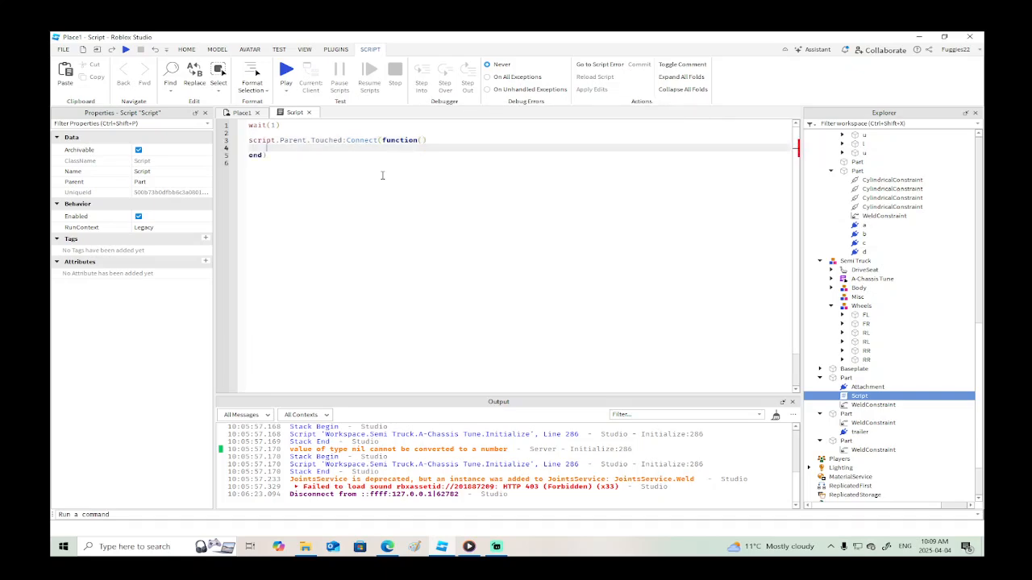
# Start an Instance.new() call inside the Touched handler on line 4 of the hitch script.
pyautogui.press('Up')
pyautogui.press('Up')
pyautogui.write('i')
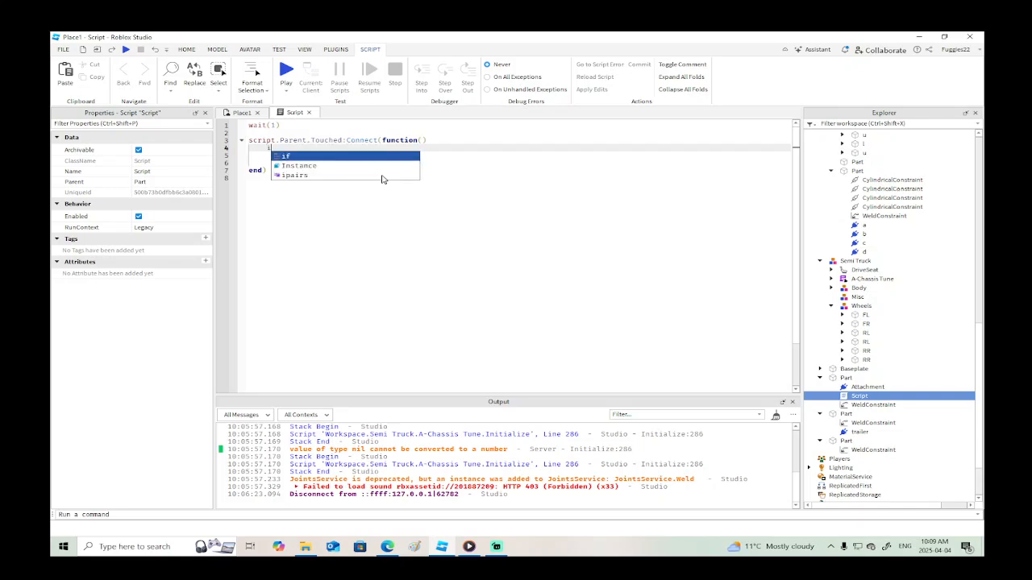
pyautogui.press('Tab')
pyautogui.write('.')
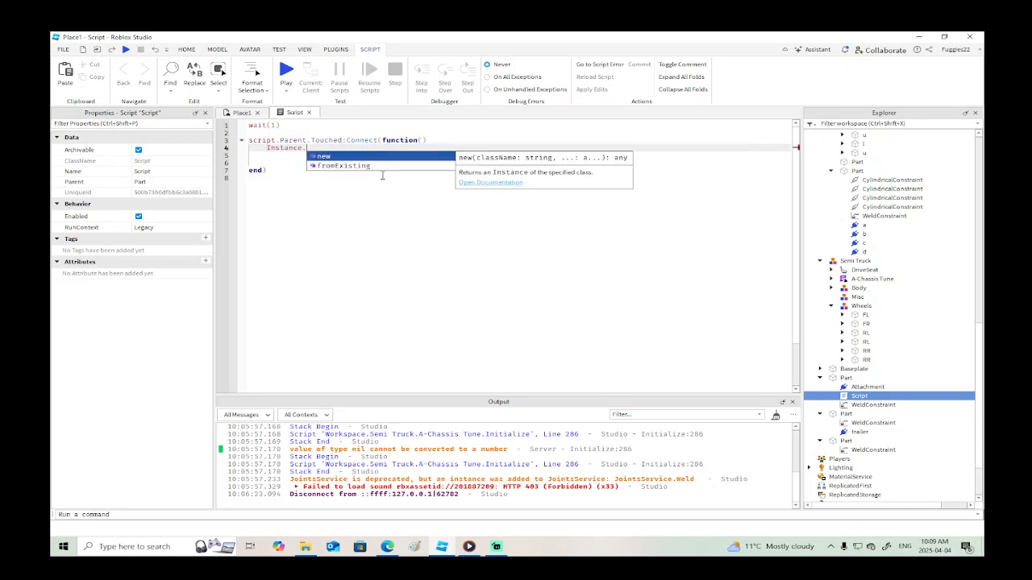
pyautogui.write('mnn')
pyautogui.press('Tab')
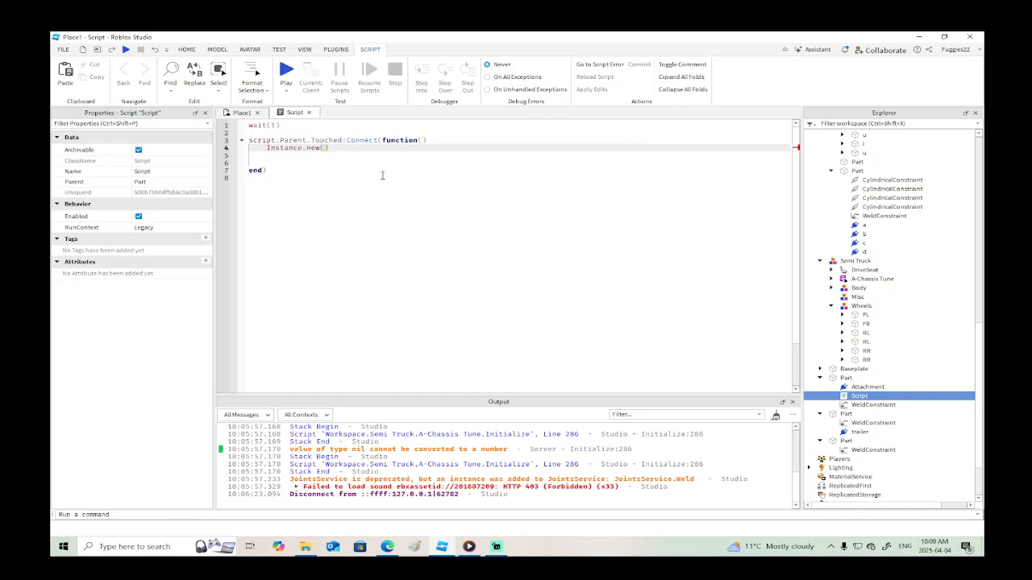
# Try Rod, con and rop as the class name inside Instance.new(), clearing each attempt.
pyautogui.write('r')
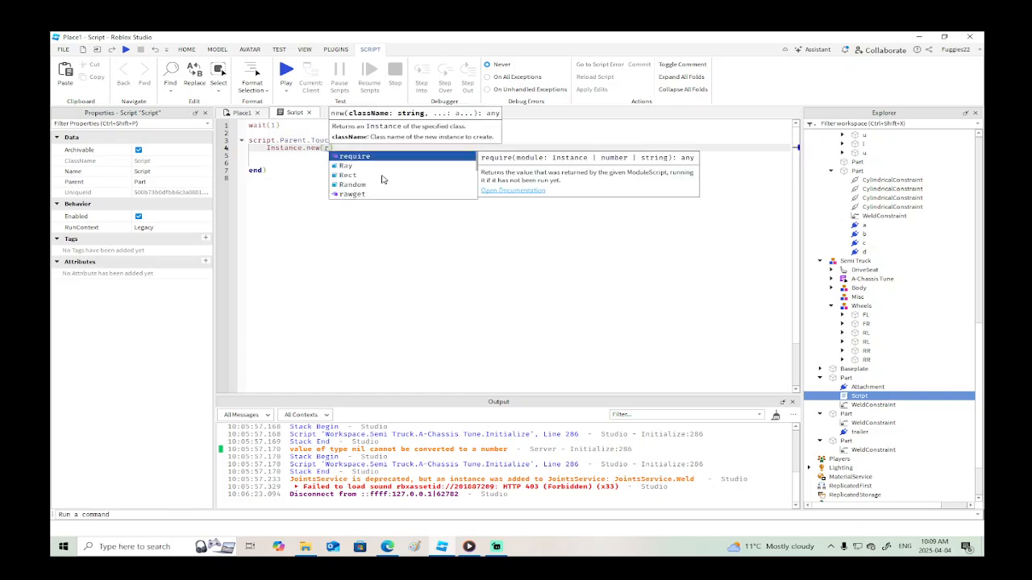
pyautogui.write('od')
pyautogui.press('BackSpace')
pyautogui.press('BackSpace')
pyautogui.press('BackSpace')
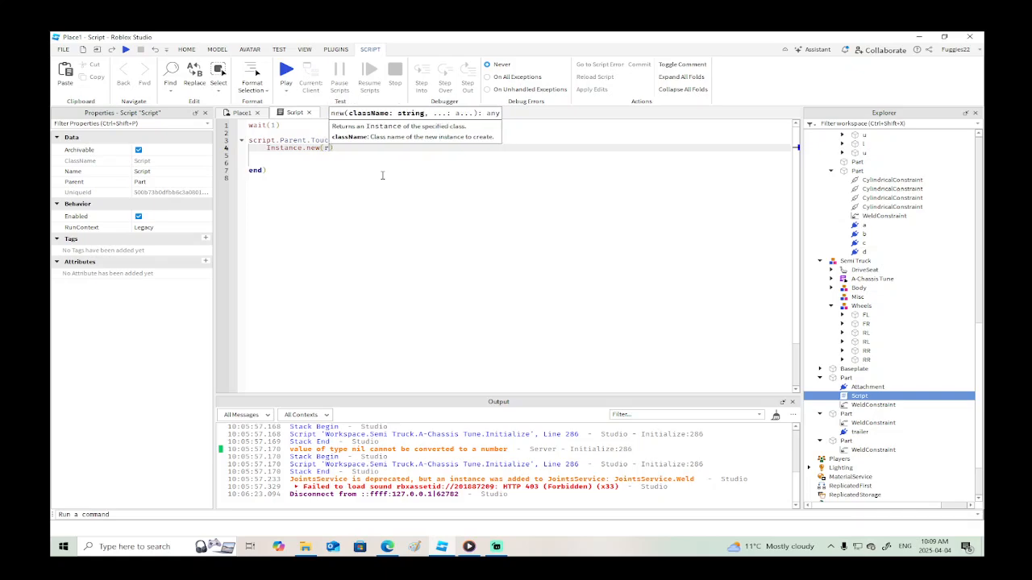
pyautogui.write('R')
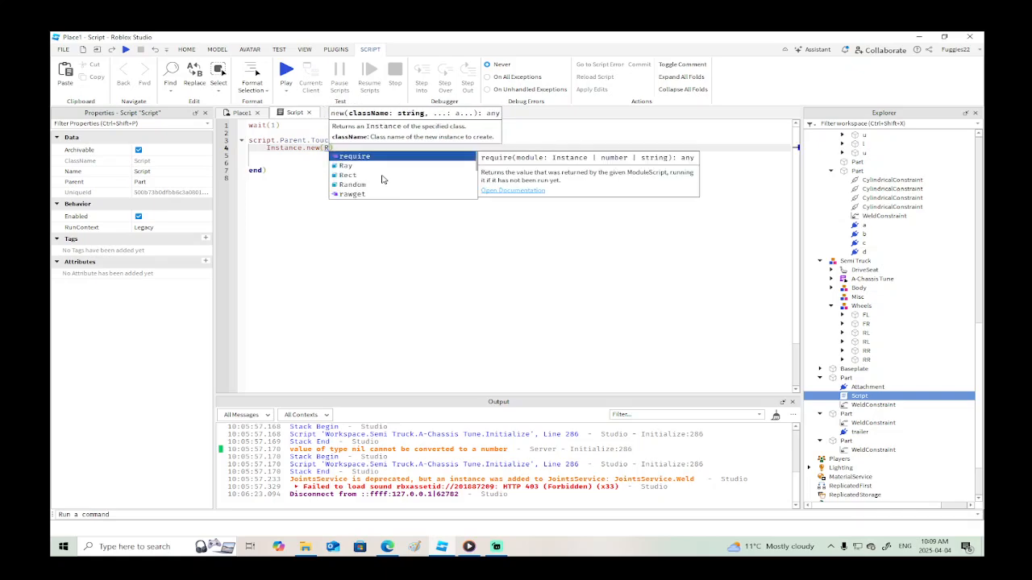
pyautogui.write('od')
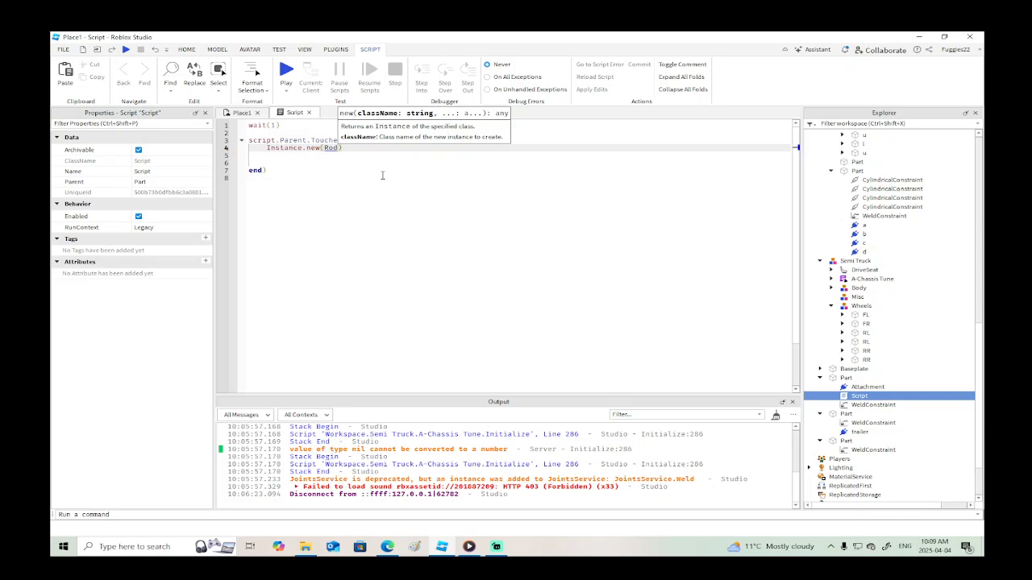
pyautogui.press('BackSpace')
pyautogui.press('BackSpace')
pyautogui.press('BackSpace')
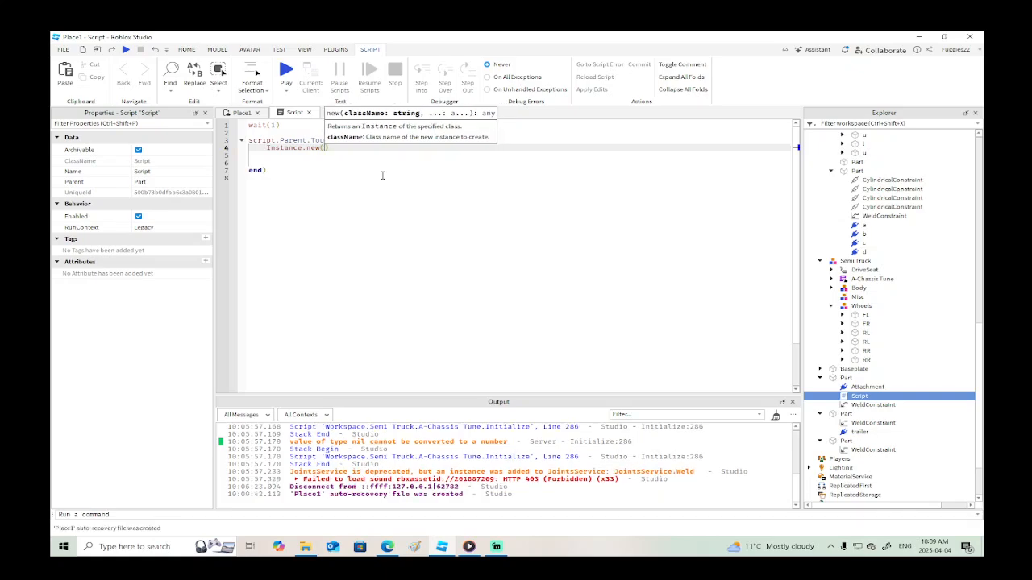
pyautogui.write('con')
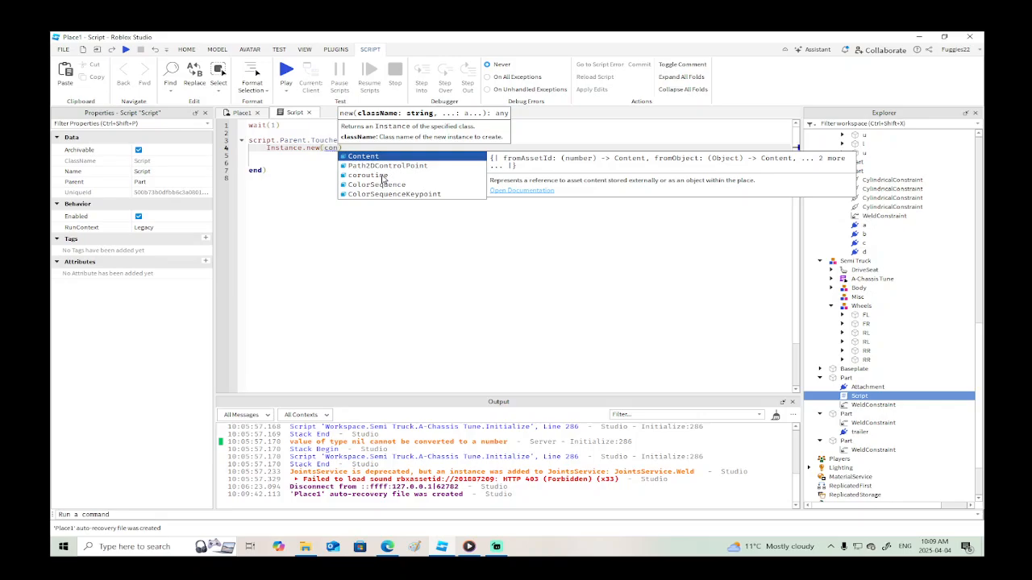
pyautogui.press('BackSpace')
pyautogui.press('BackSpace')
pyautogui.press('BackSpace')
pyautogui.write('rop')
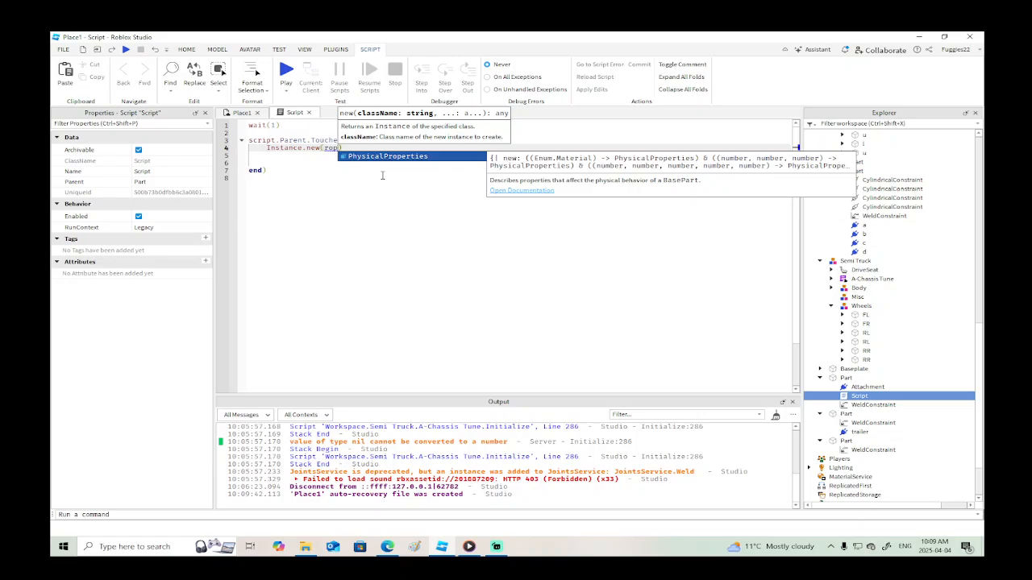
pyautogui.press('BackSpace')
pyautogui.press('BackSpace')
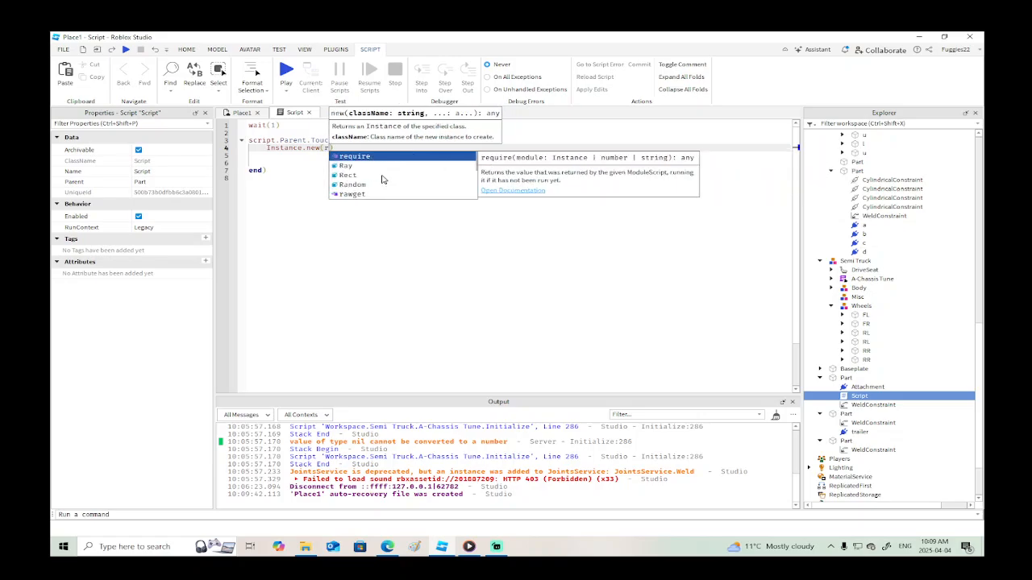
pyautogui.press('BackSpace')
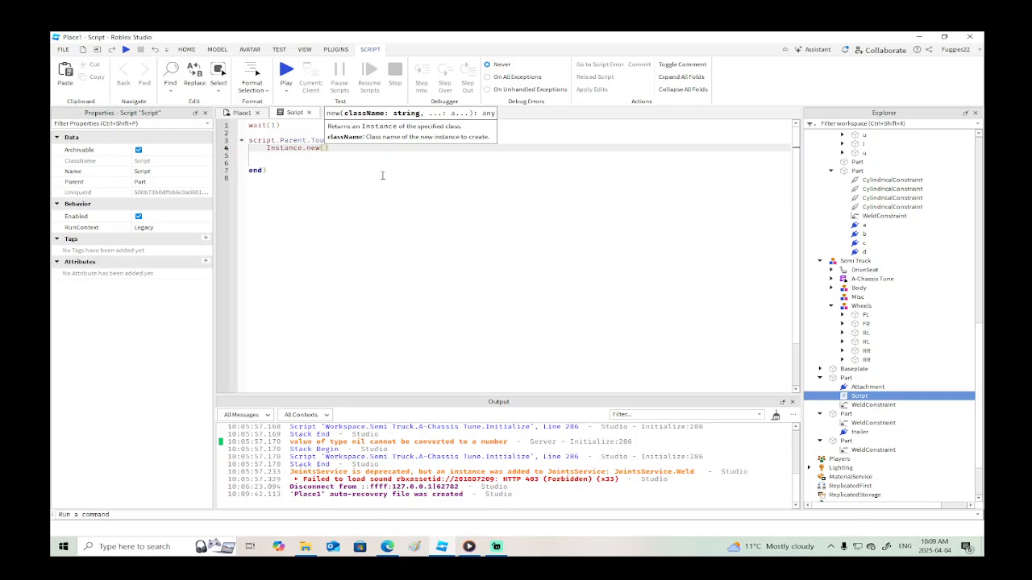
pyautogui.write('a')
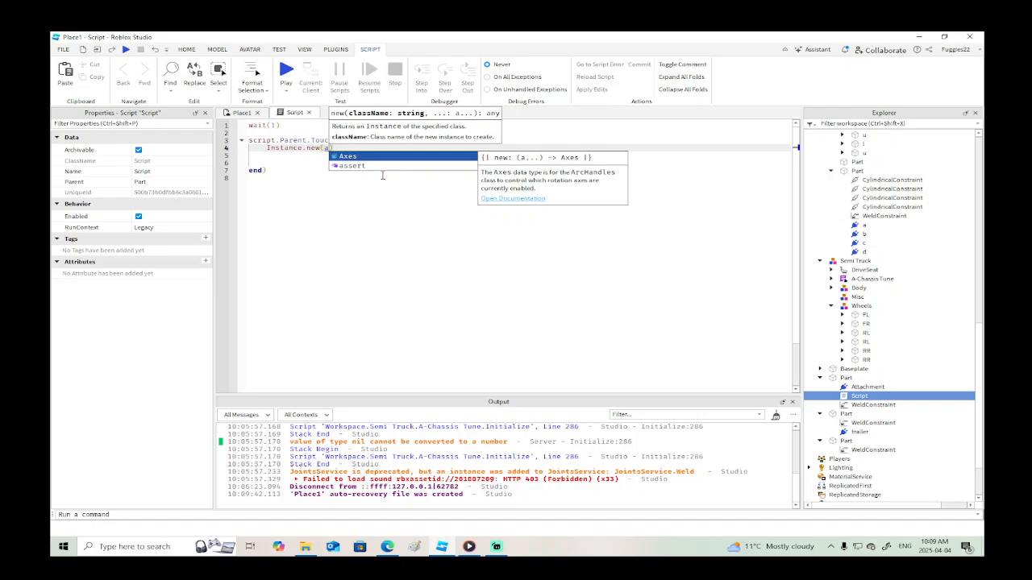
pyautogui.press('BackSpace')
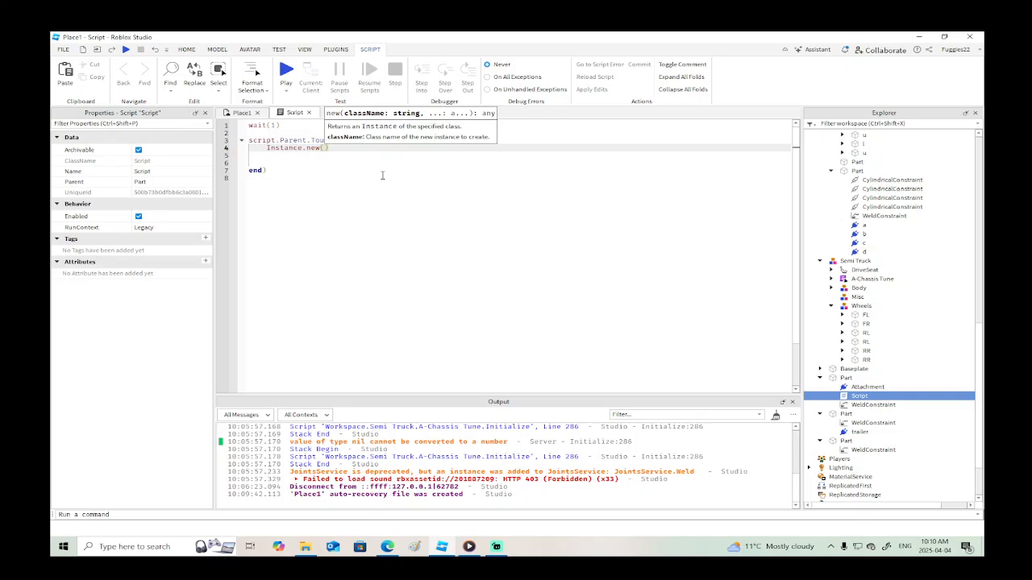
pyautogui.press('Left')
pyautogui.press('Left')
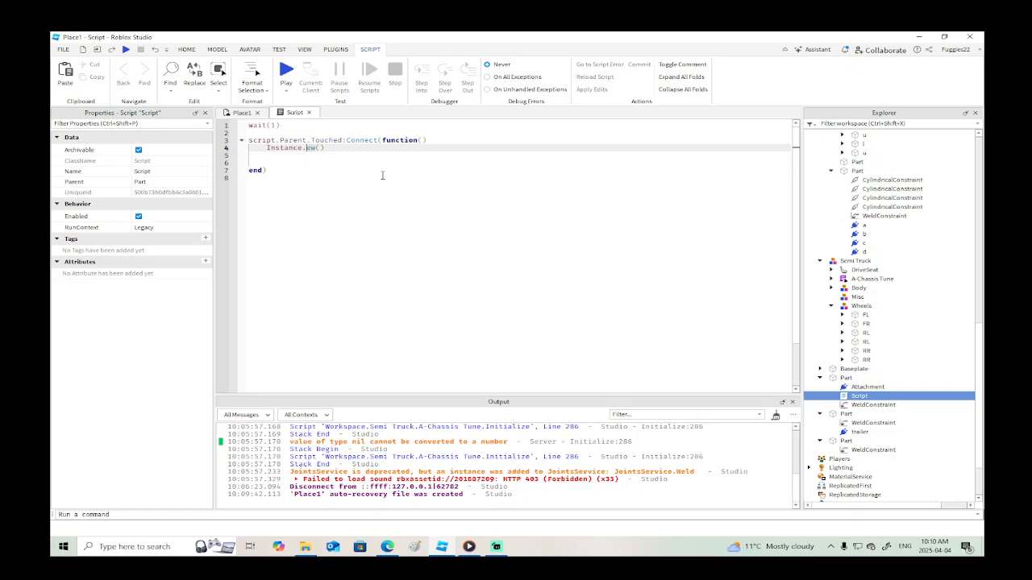
pyautogui.write('N')
pyautogui.press('Escape')
pyautogui.write('new')
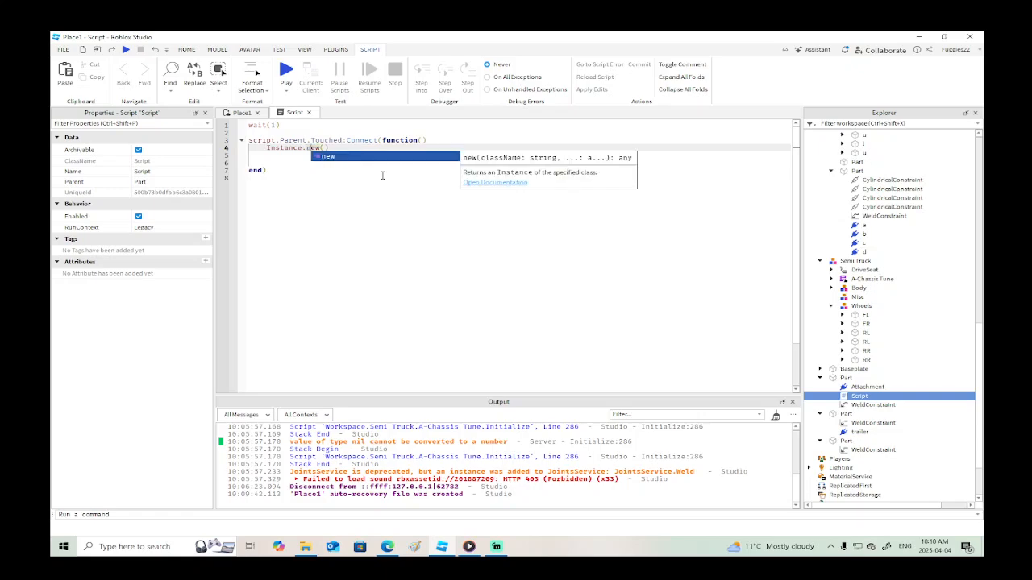
pyautogui.press('Escape')
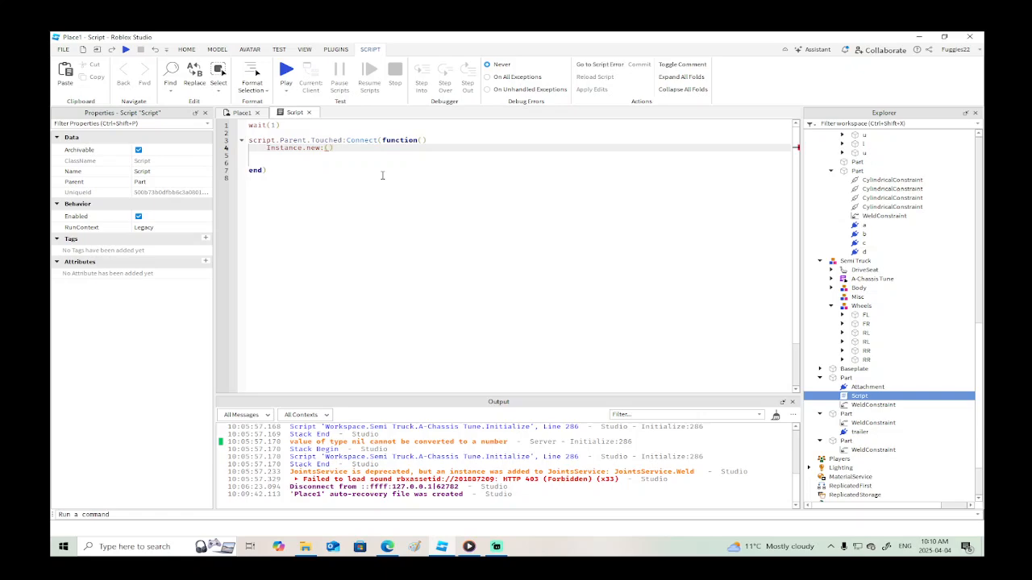
pyautogui.press('BackSpace')
pyautogui.write('(')
pyautogui.press('Return')
pyautogui.press('BackSpace')
# Look through the autocomplete suggestions beginning with R for a class to use in Instance.new().
pyautogui.write('R')
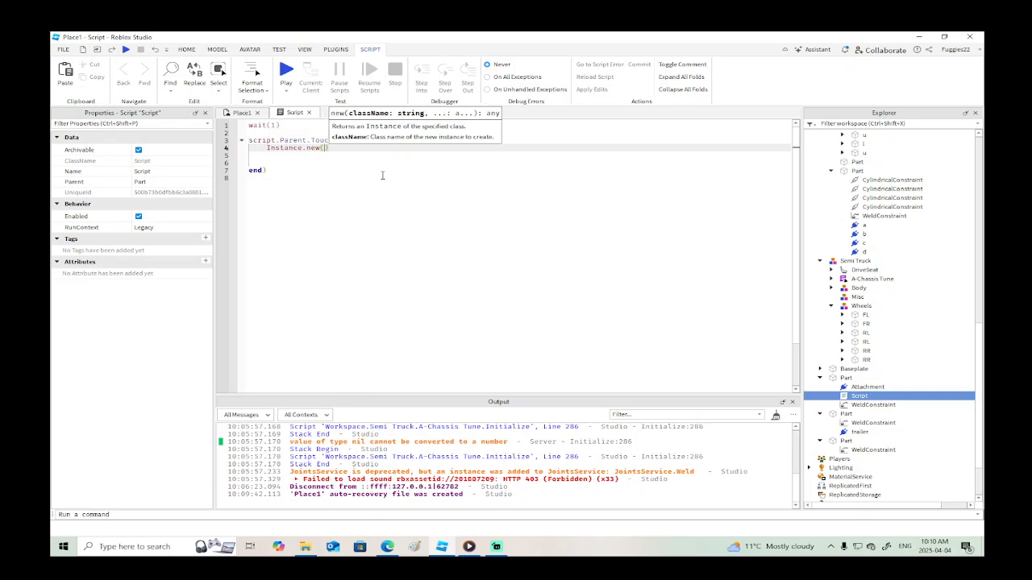
pyautogui.press('Down')
pyautogui.press('Down')
pyautogui.press('Down')
pyautogui.press('Down')
pyautogui.press('Down')
pyautogui.press('Down')
pyautogui.press('Down')
pyautogui.press('Down')
pyautogui.press('Down')
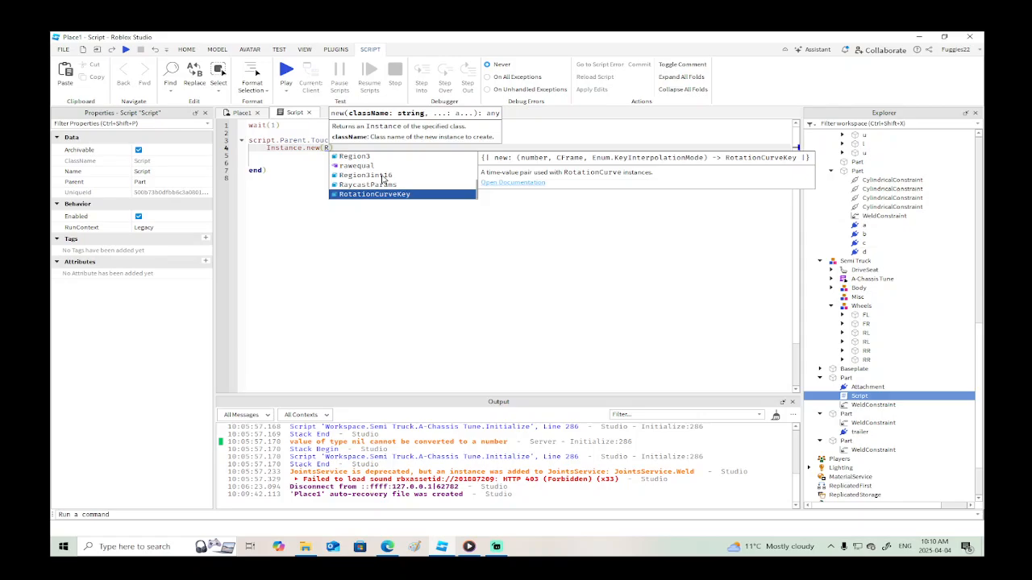
pyautogui.press('BackSpace')
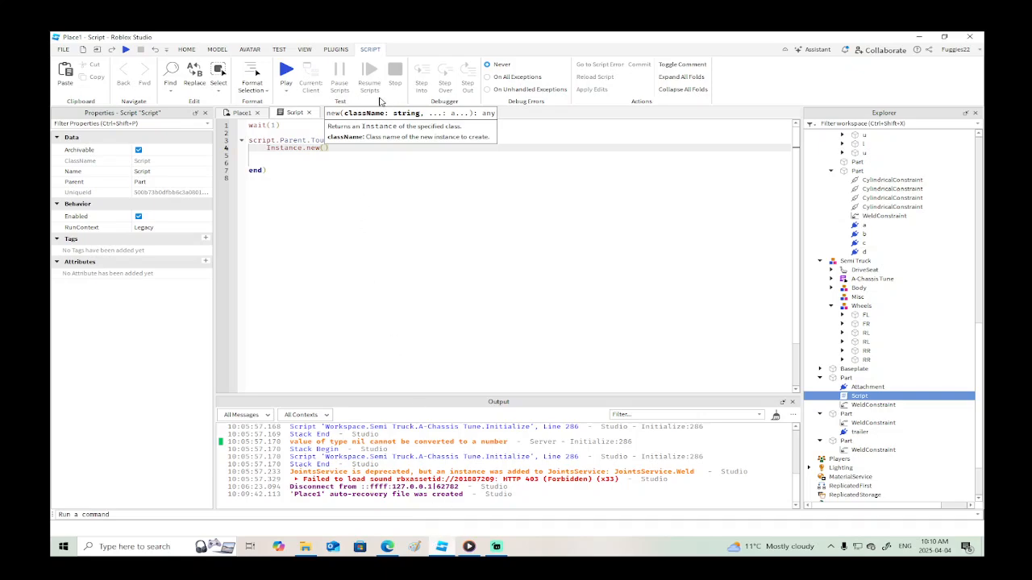
# Open the excavator place file from the Pictures folder.
pyautogui.click(63, 50)
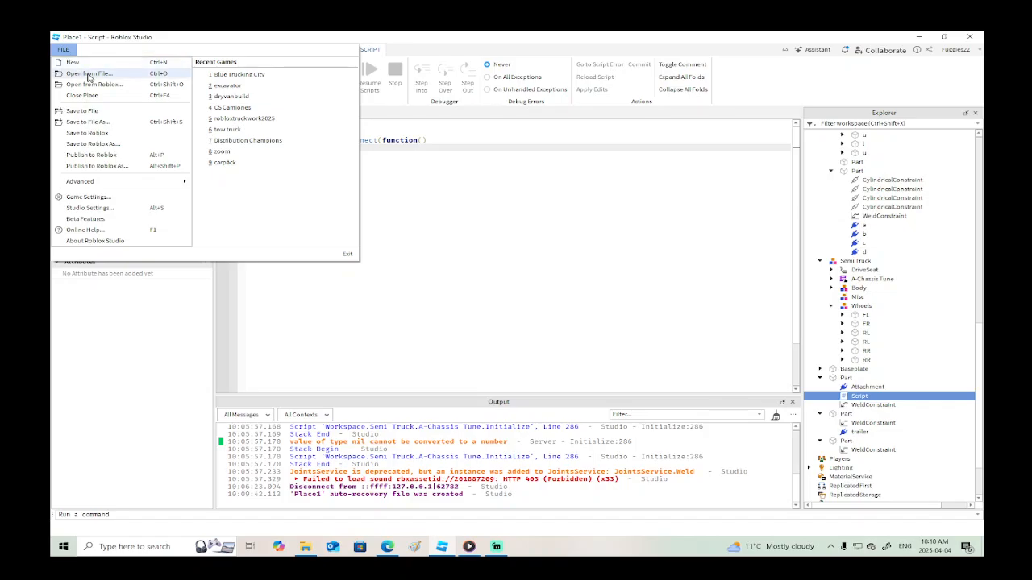
pyautogui.click(88, 73)
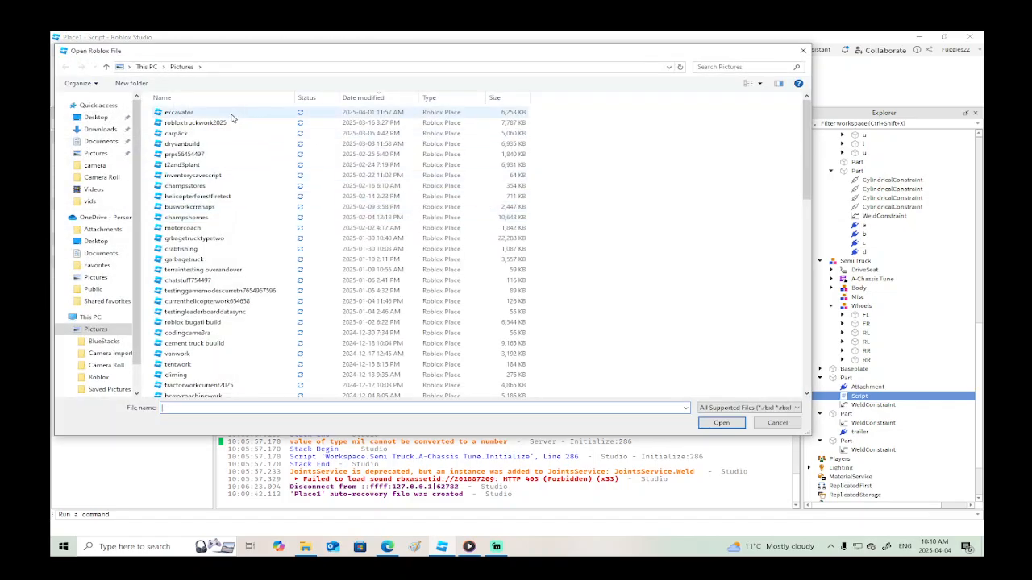
pyautogui.click(209, 114)
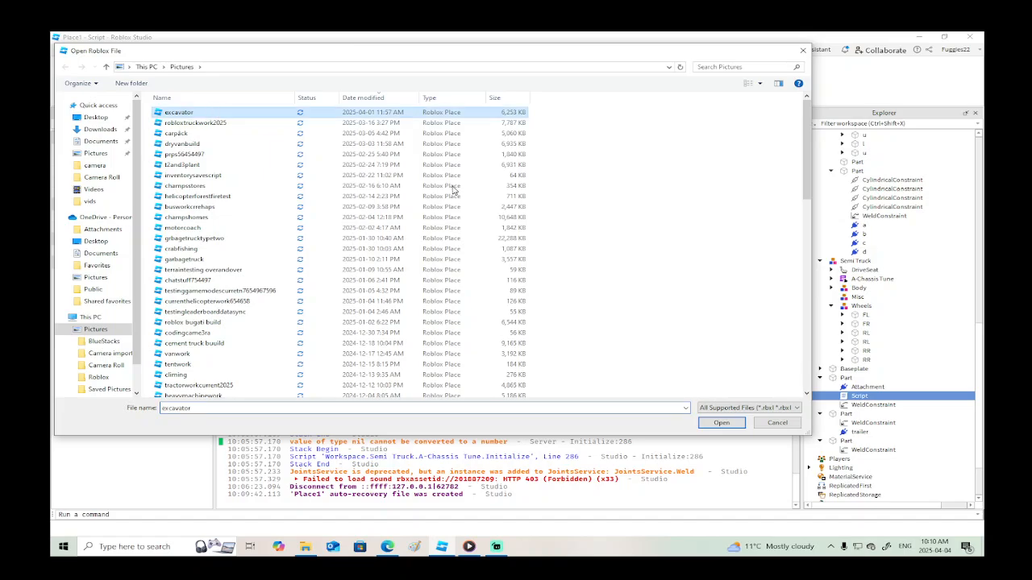
pyautogui.click(721, 422)
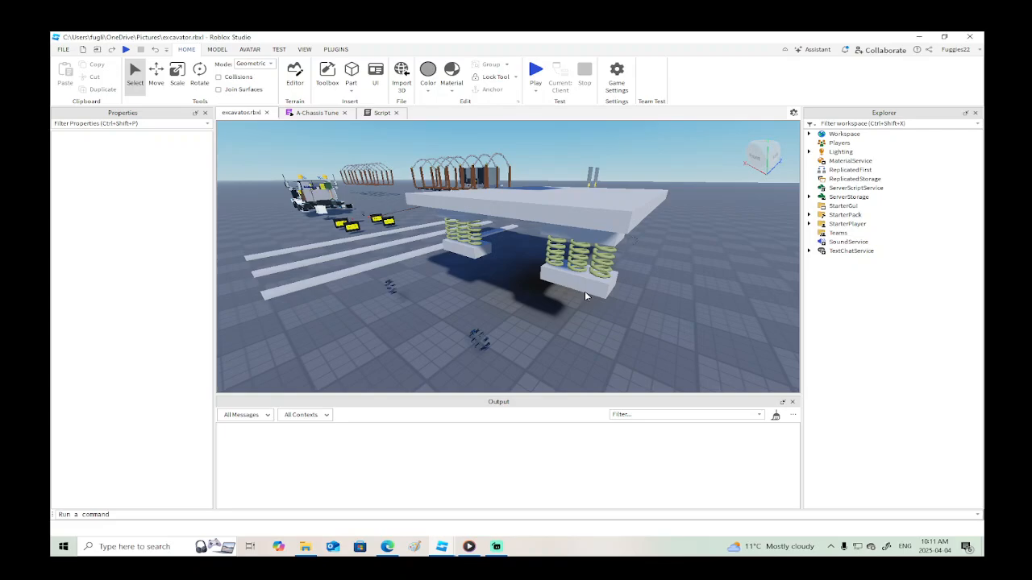
# Inspect the disabled Script inside the black part aa on the truck's rear frame.
pyautogui.press('w')
pyautogui.moveTo(605, 295); pyautogui.dragTo(600, 306, button='right')
pyautogui.click(568, 289)
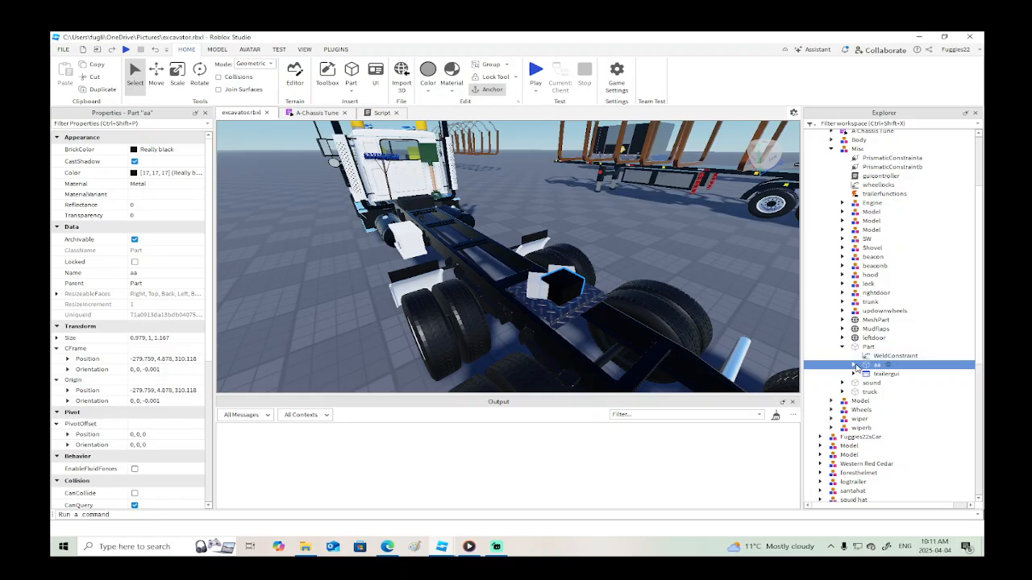
pyautogui.click(853, 364)
pyautogui.click(890, 400)
pyautogui.doubleClick(890, 400)
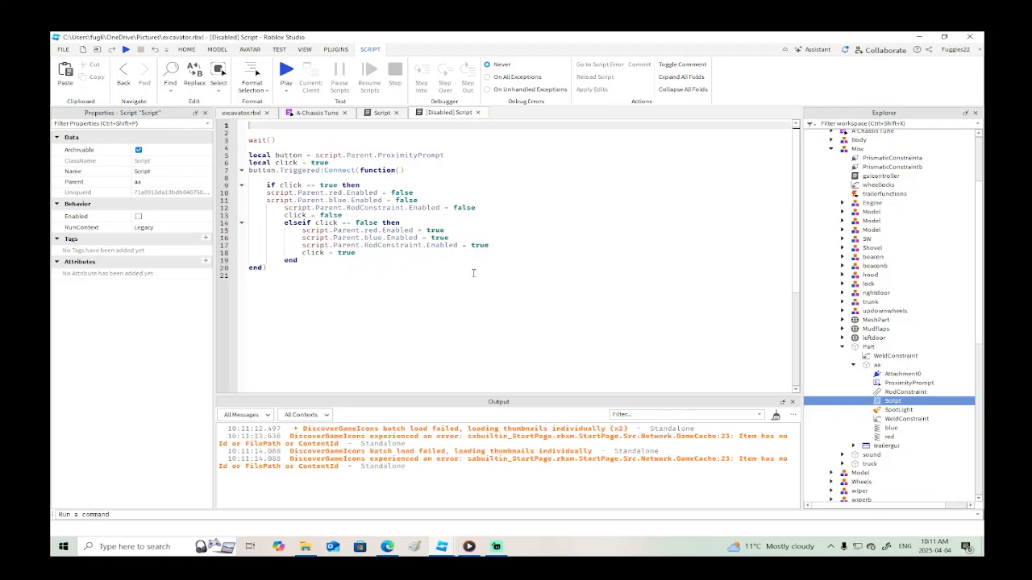
# Close the disabled Script, the other Script and the A-Chassis Tune module in the excavator place.
pyautogui.click(478, 112)
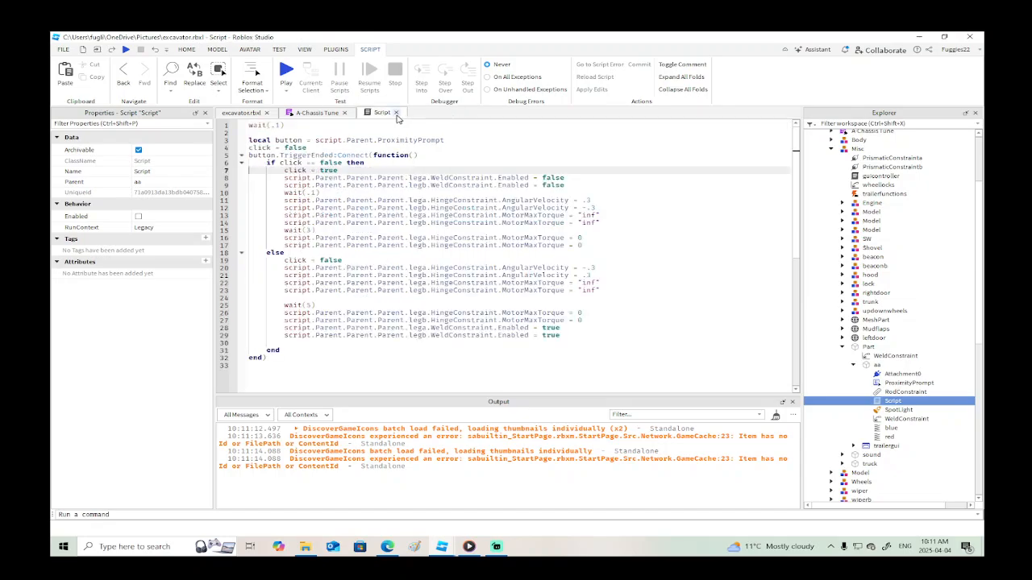
pyautogui.click(396, 112)
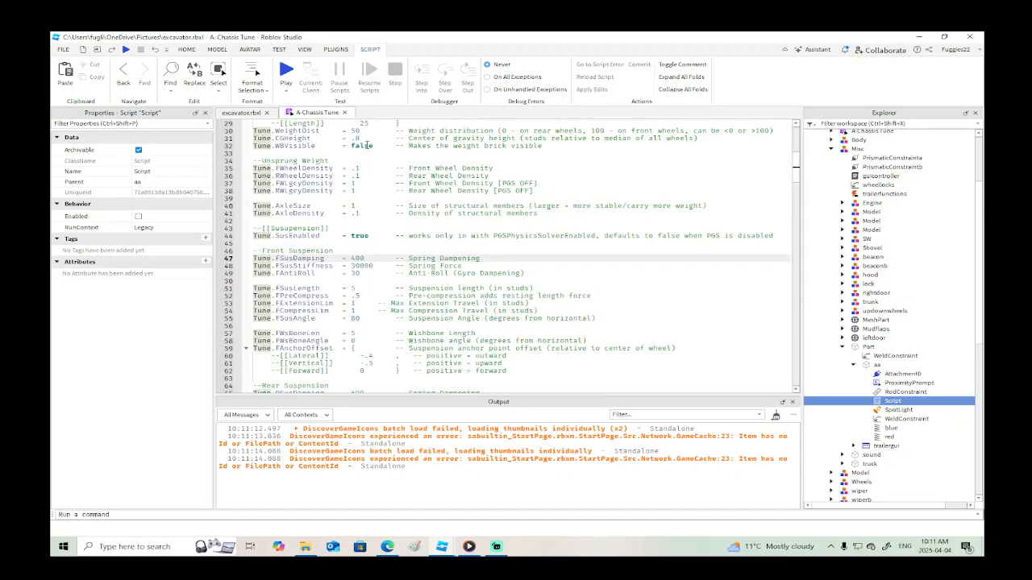
pyautogui.click(344, 113)
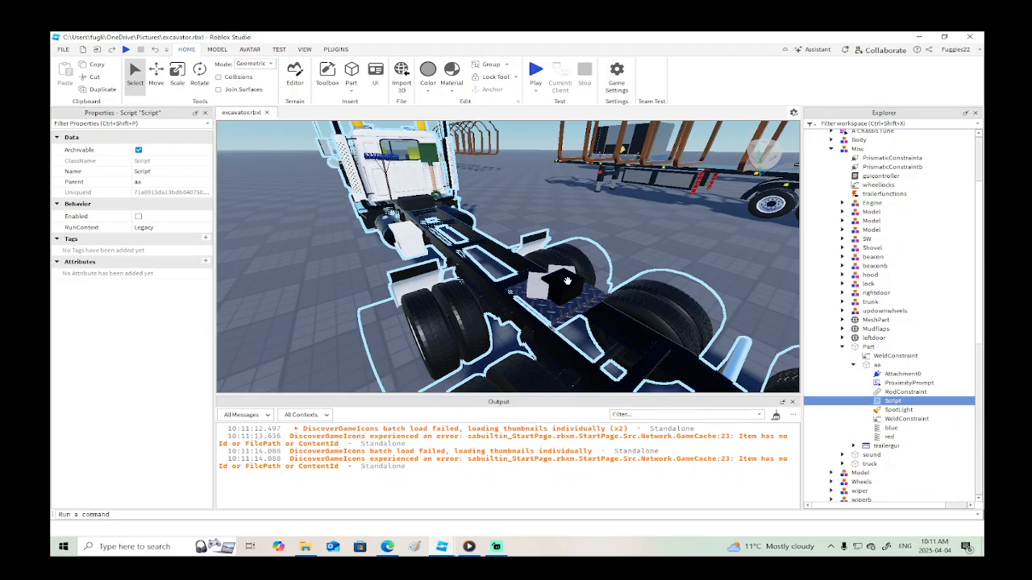
# Read the connectcript script inside the transparent truck part above the hitch, and return to the Place1 script.
pyautogui.click(569, 279)
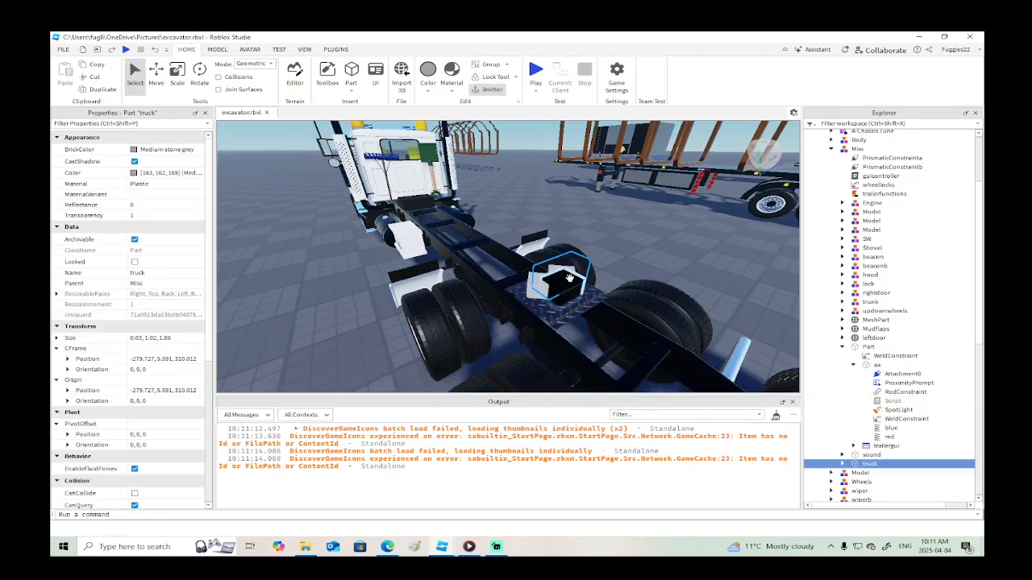
pyautogui.scroll(-1, 854, 387)
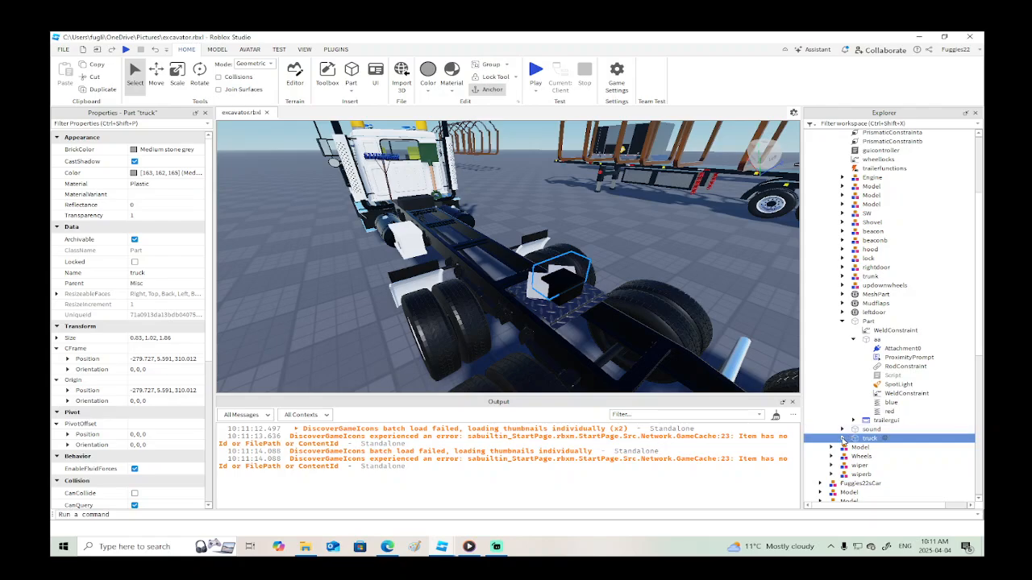
pyautogui.click(842, 438)
pyautogui.click(853, 339)
pyautogui.scroll(-2, 864, 353)
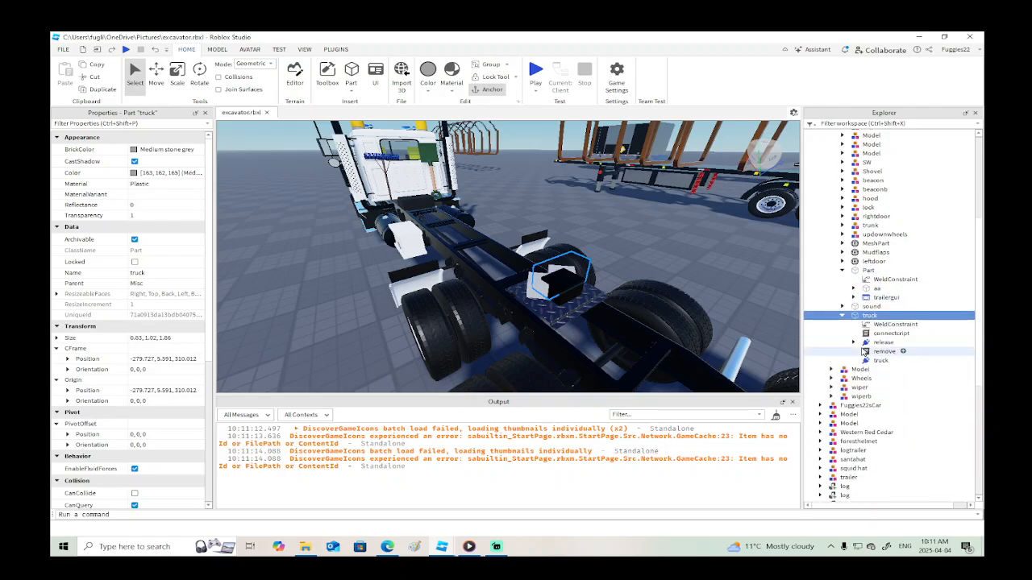
pyautogui.doubleClick(891, 333)
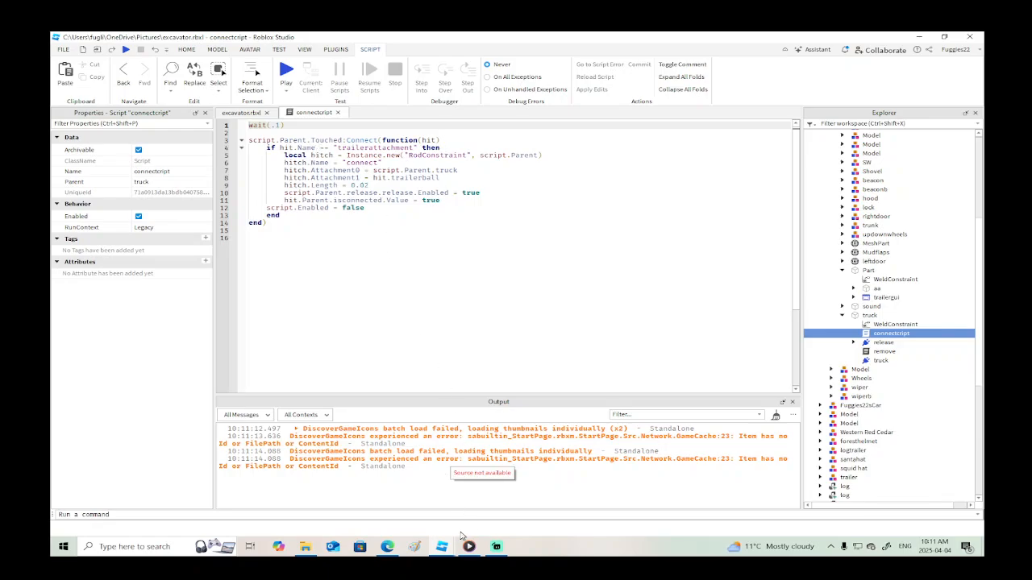
pyautogui.moveTo(443, 542)
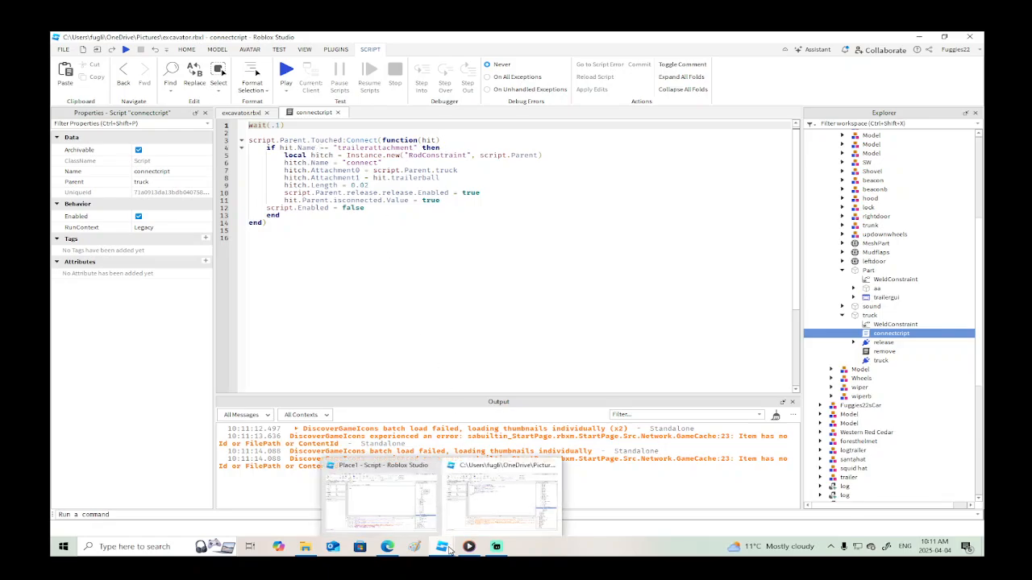
pyautogui.click(395, 499)
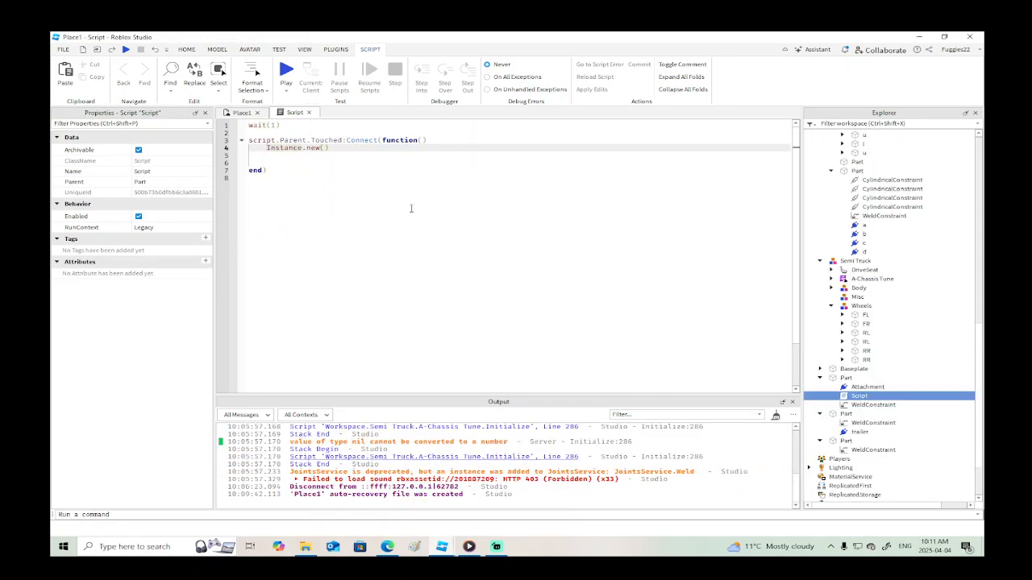
# Assign the Instance.new() call in the Touched function to a local variable named connect.
pyautogui.write('local c')
pyautogui.write('onnect --')
pyautogui.press('BackSpace')
pyautogui.press('BackSpace')
pyautogui.press('BackSpace')
pyautogui.write('=')
pyautogui.press('Right')
pyautogui.press('Right')
pyautogui.press('Right')
pyautogui.press('Right')
pyautogui.press('Right')
pyautogui.press('Right')
pyautogui.press('Right')
pyautogui.press('Right')
pyautogui.press('Right')
pyautogui.press('Right')
pyautogui.press('Right')
pyautogui.press('Right')
pyautogui.press('Right')
# Pass "RodConstraint" and script.Parent as the arguments of Instance.new.
pyautogui.write('"')
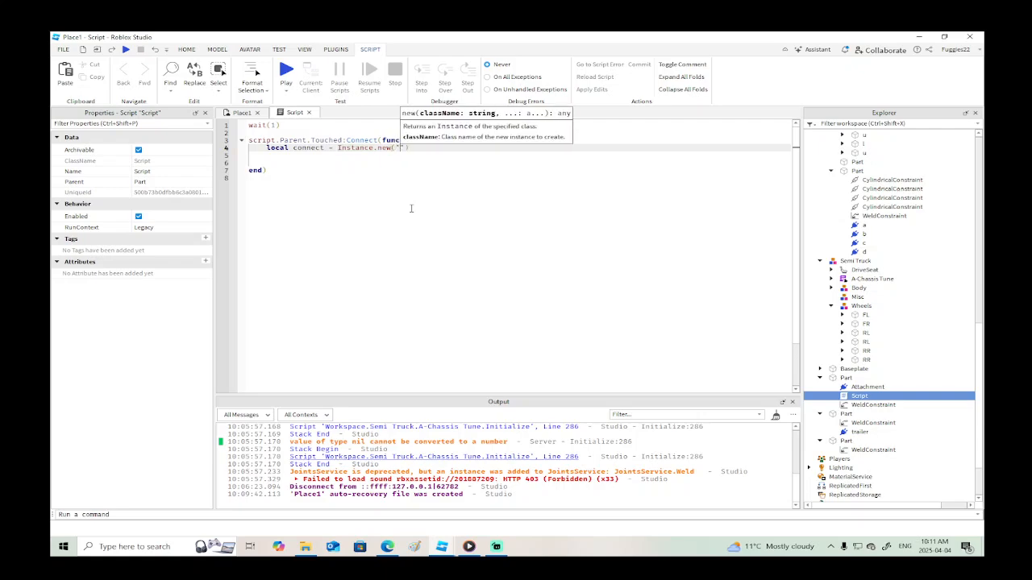
pyautogui.write('Ro')
pyautogui.press('Tab')
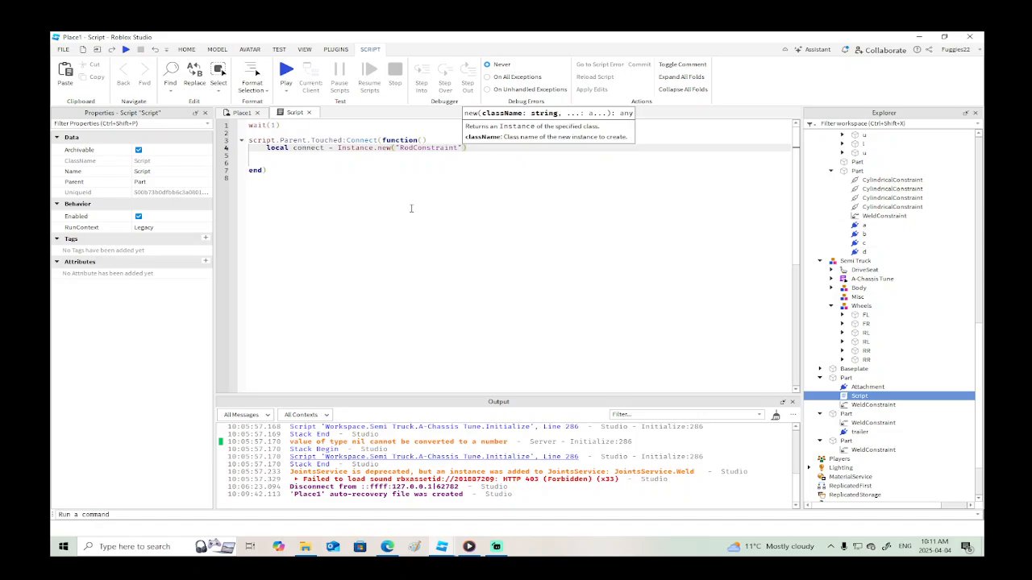
pyautogui.write(', script')
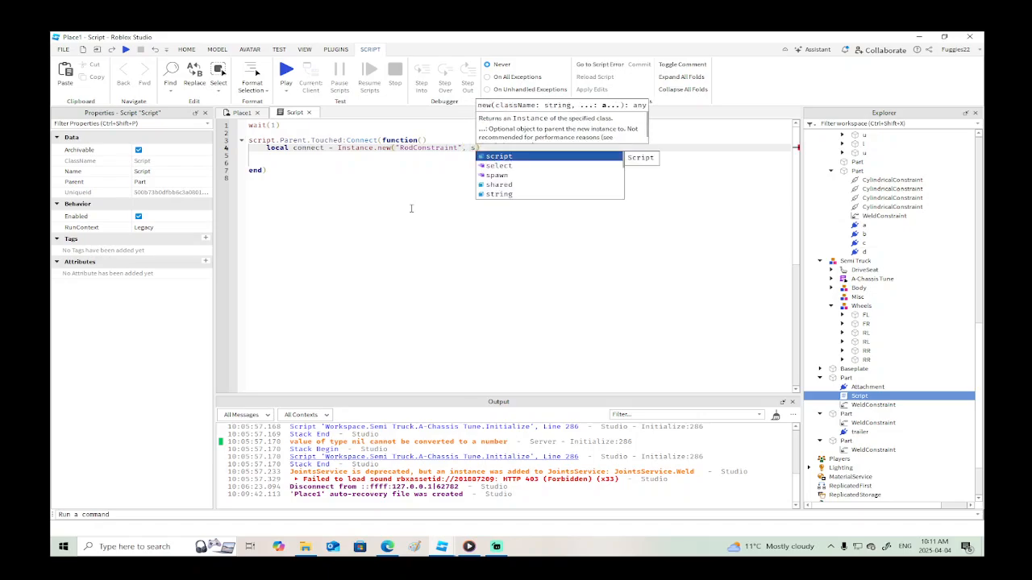
pyautogui.write('.Parent')
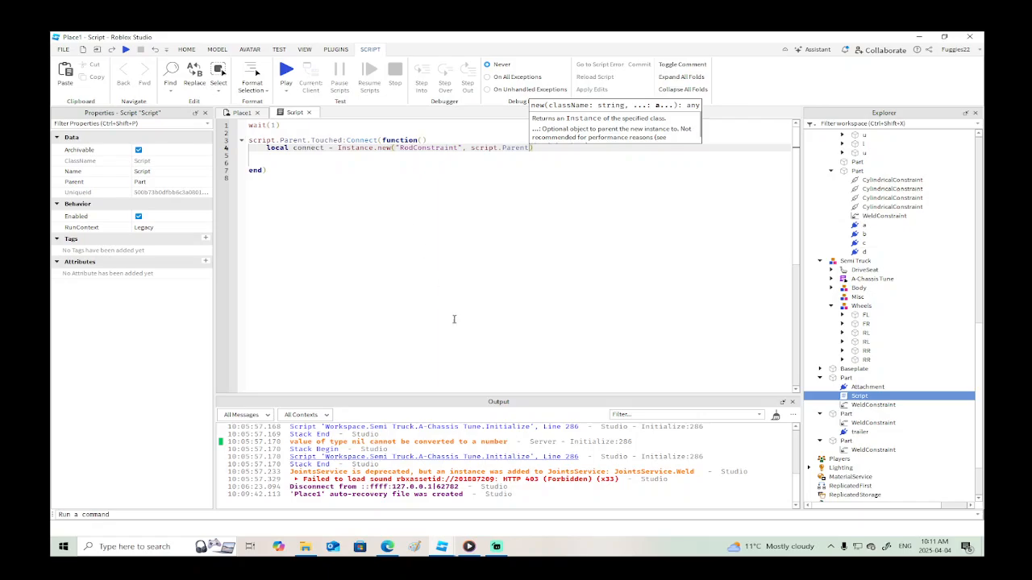
# Switch to the excavator place and close its Studio window.
pyautogui.moveTo(437, 547)
pyautogui.click(508, 492)
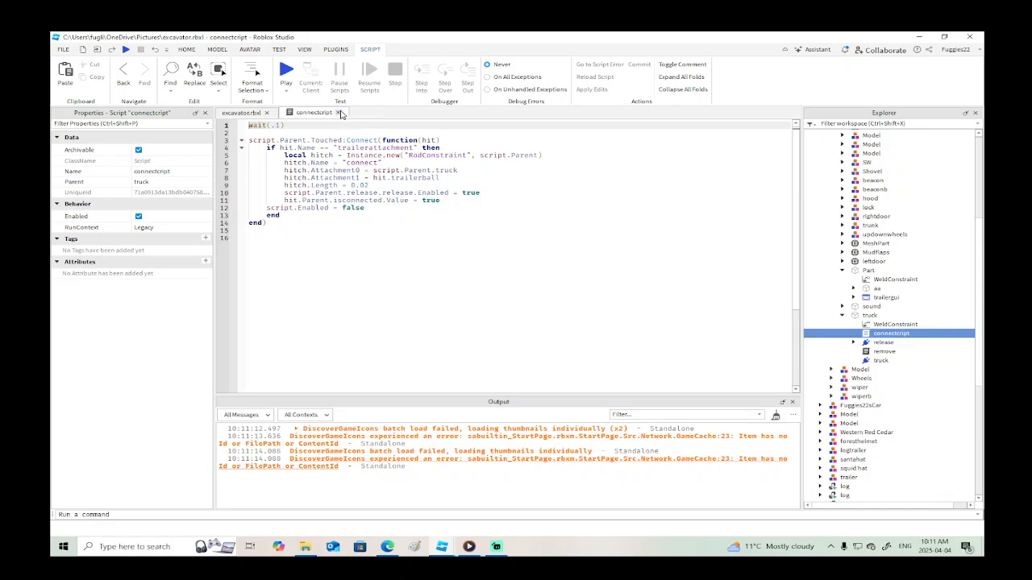
pyautogui.click(970, 38)
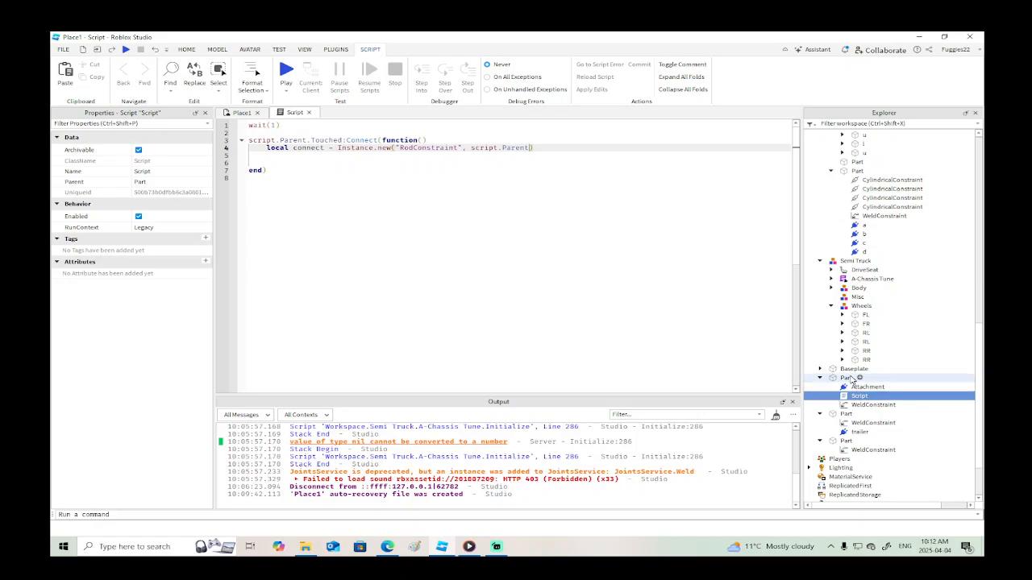
# Insert a RodConstraint into the part that holds the hitch script.
pyautogui.rightClick(847, 377)
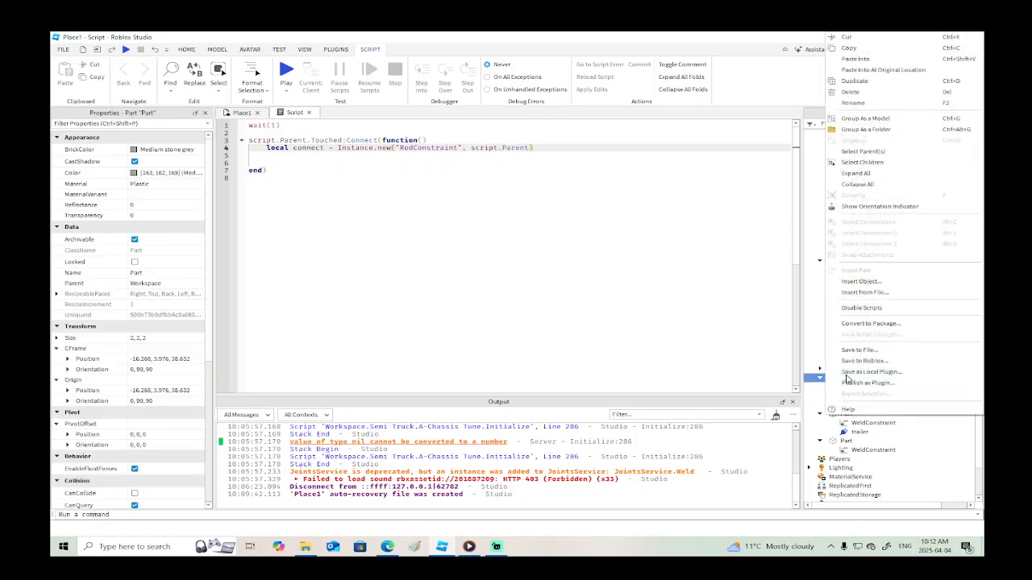
pyautogui.click(856, 282)
pyautogui.write('rod')
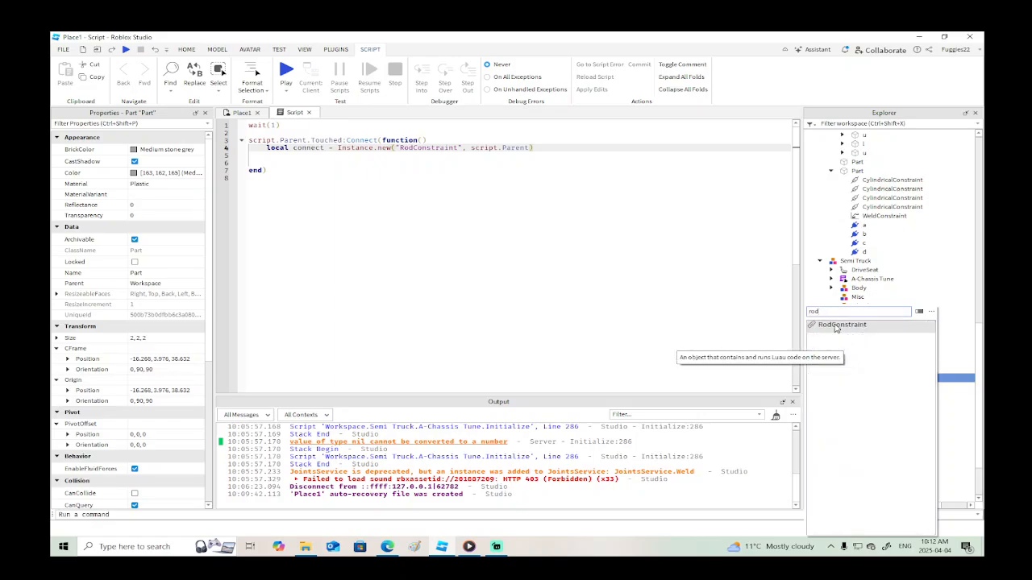
pyautogui.click(838, 325)
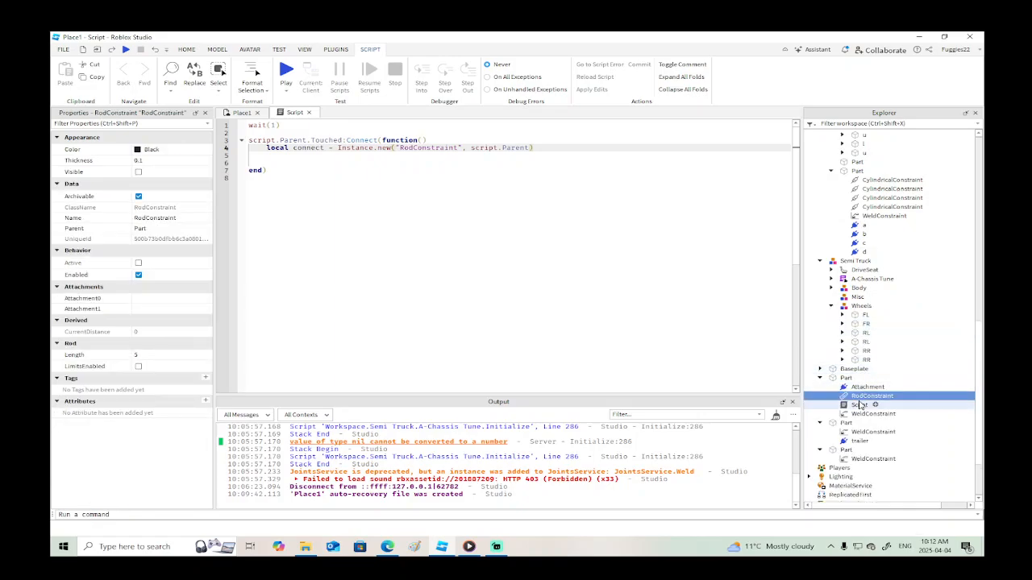
# Add a script line setting connect.Attachment0 = script.Parent.Attachment below the RodConstraint creation.
pyautogui.click(332, 155)
pyautogui.write('co')
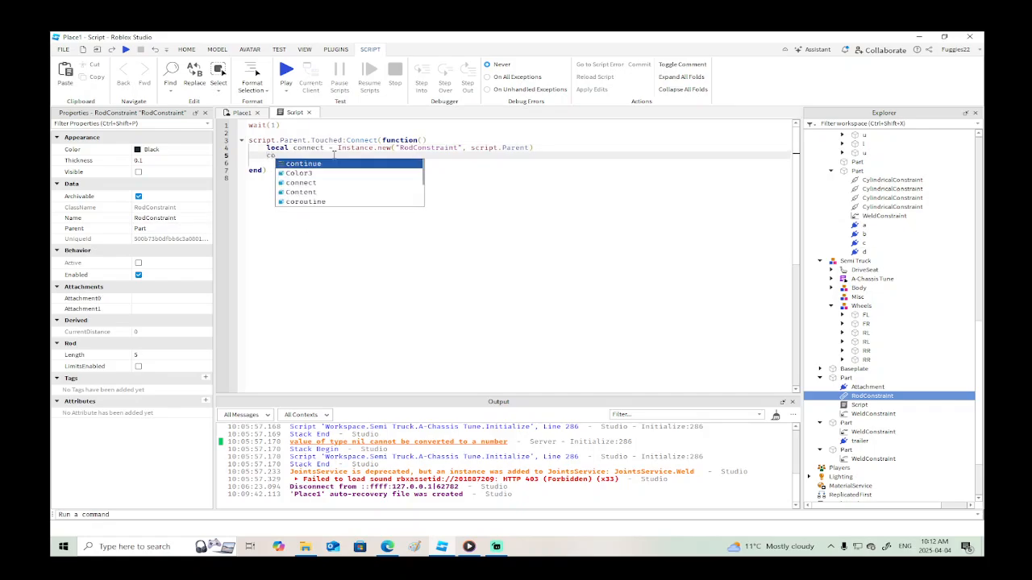
pyautogui.write('nnect.')
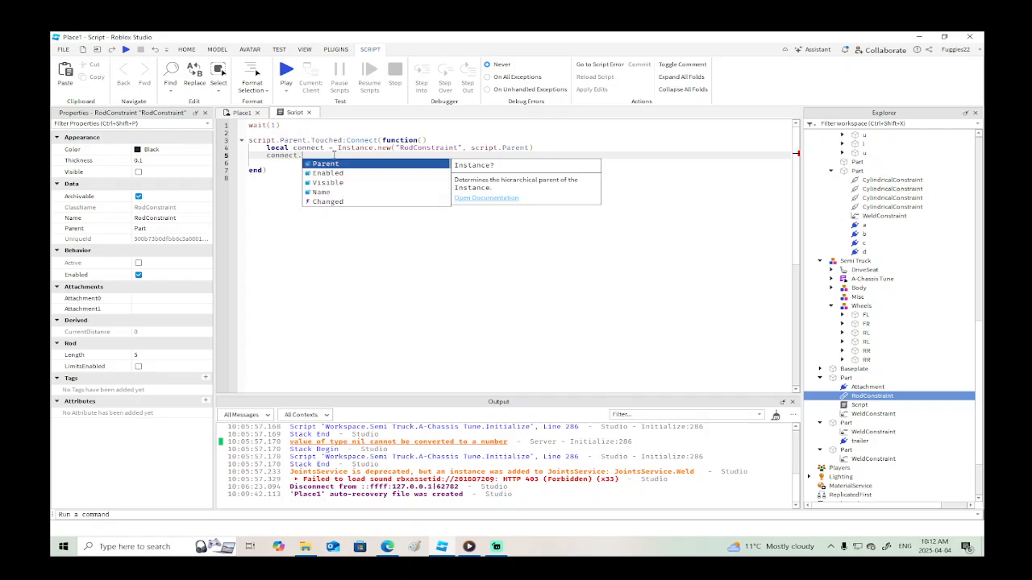
pyautogui.write('a')
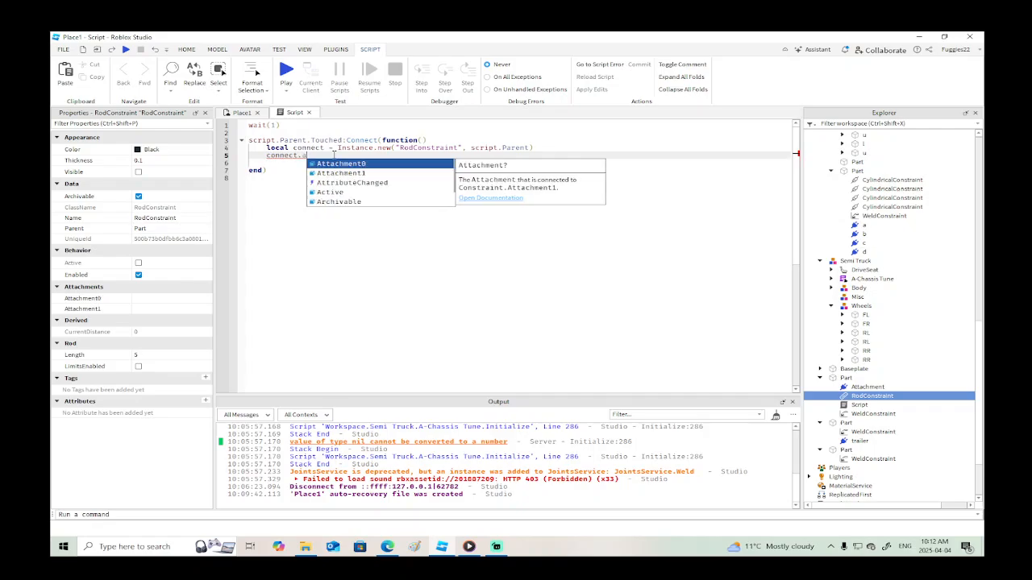
pyautogui.press('Tab')
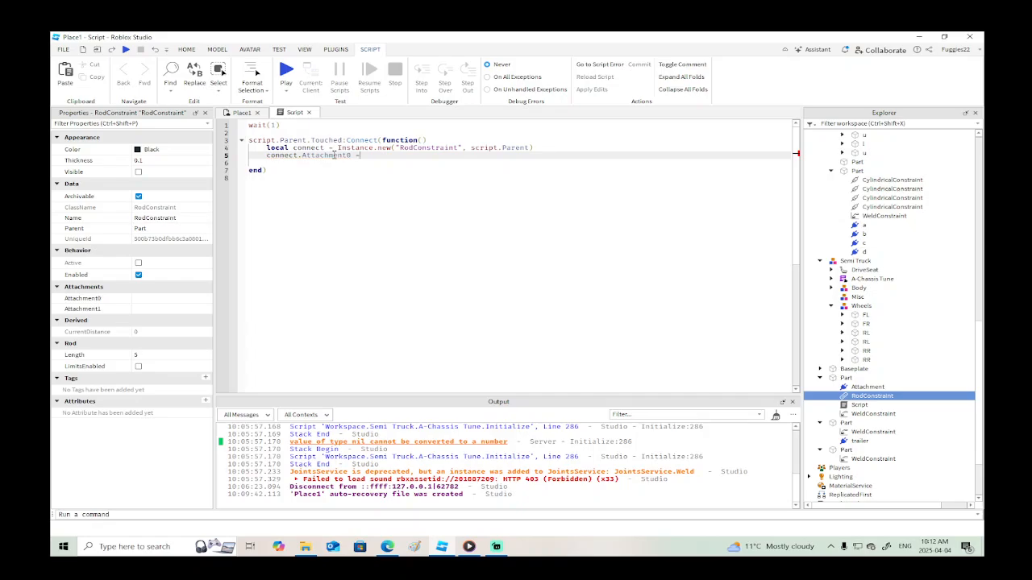
pyautogui.write('= select()scr')
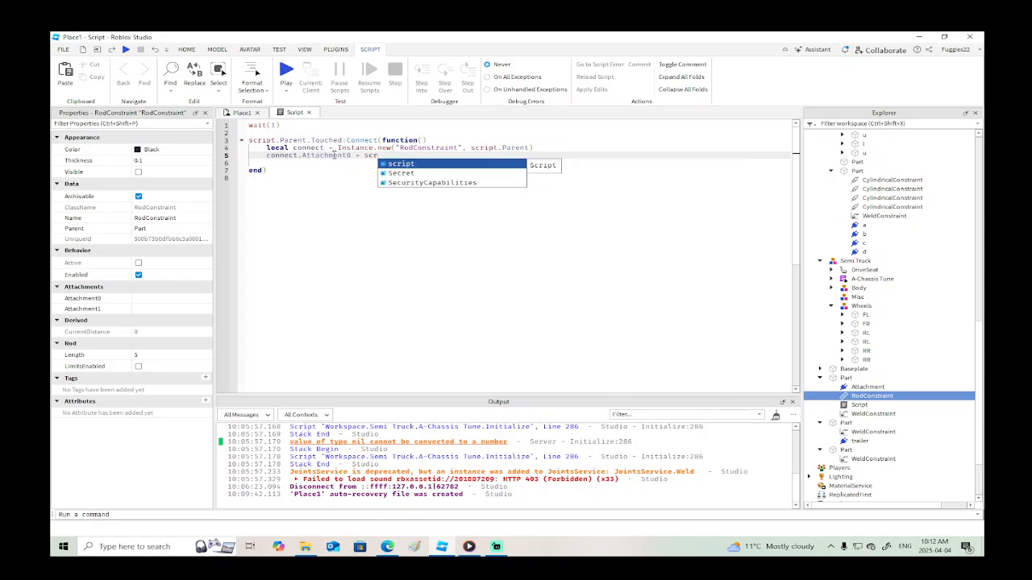
pyautogui.write('ipt.Parent.at')
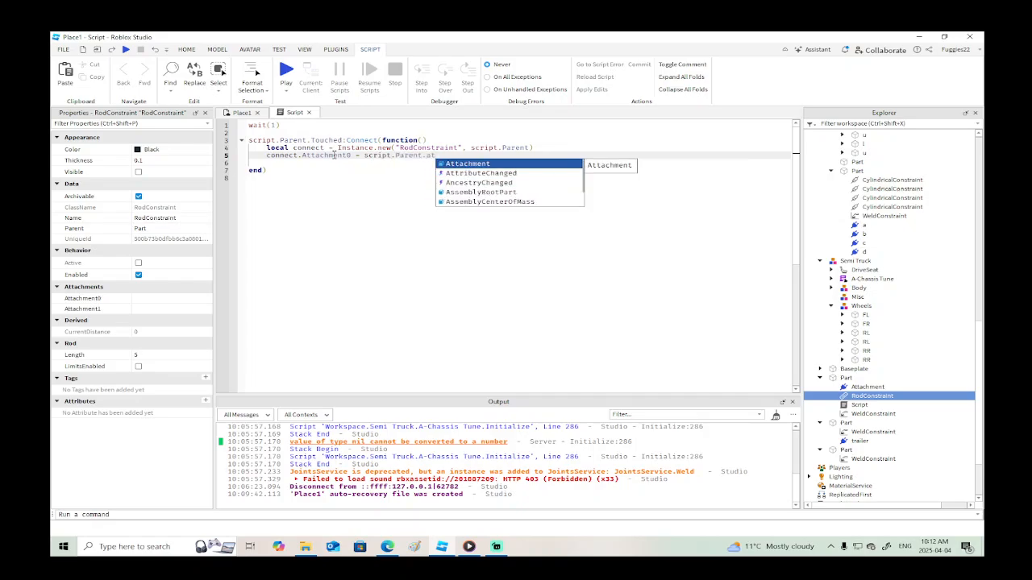
pyautogui.press('Tab')
pyautogui.press('Return')
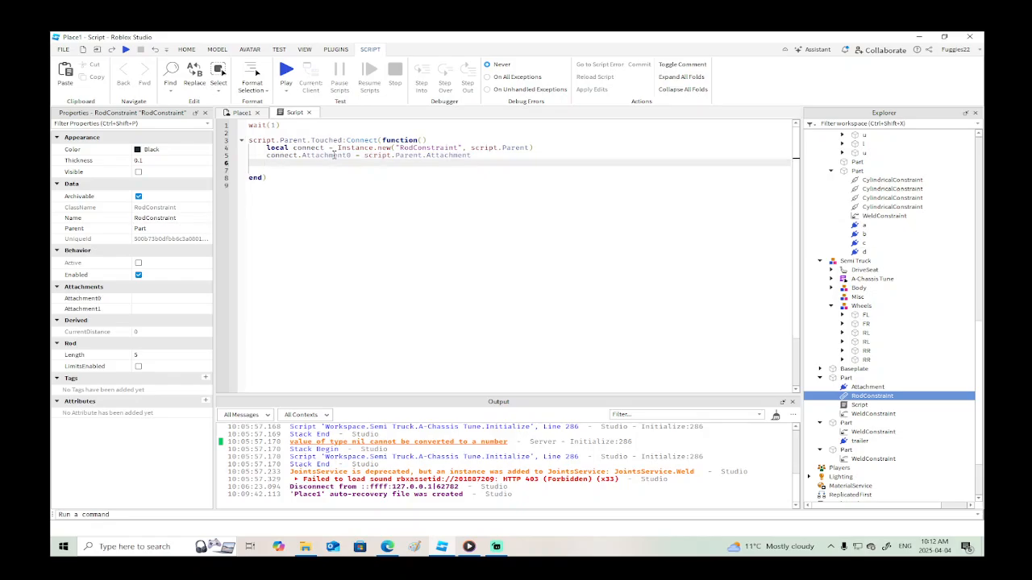
# Start a connect.Attachment1 assignment on the following line and add a hit parameter to the Touched function.
pyautogui.write('co')
pyautogui.write('ntinu')
pyautogui.write('onnect')
pyautogui.write('.a')
pyautogui.press('Down')
pyautogui.press('Tab')
pyautogui.write('=')
pyautogui.click(422, 140)
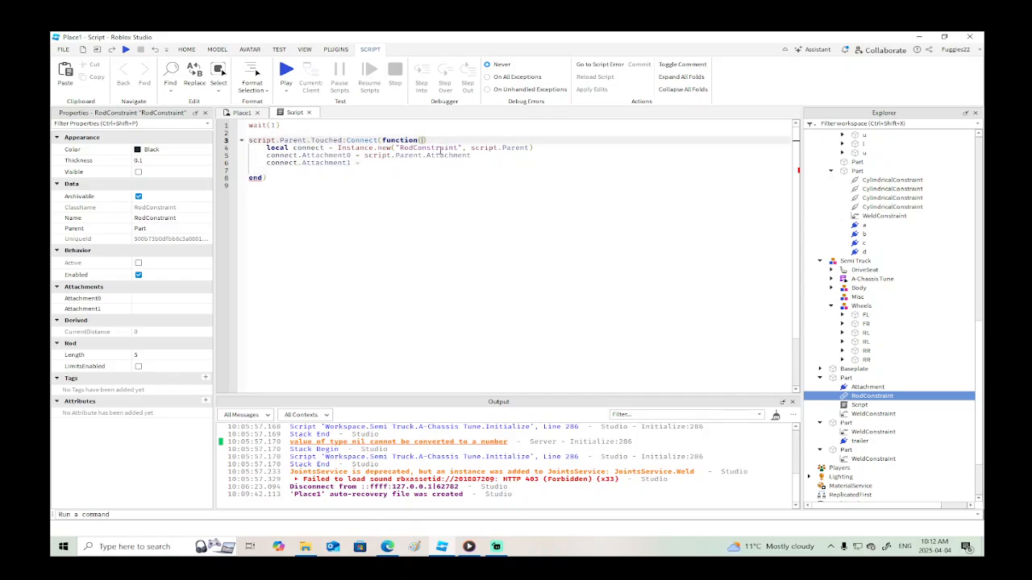
pyautogui.write('hit')
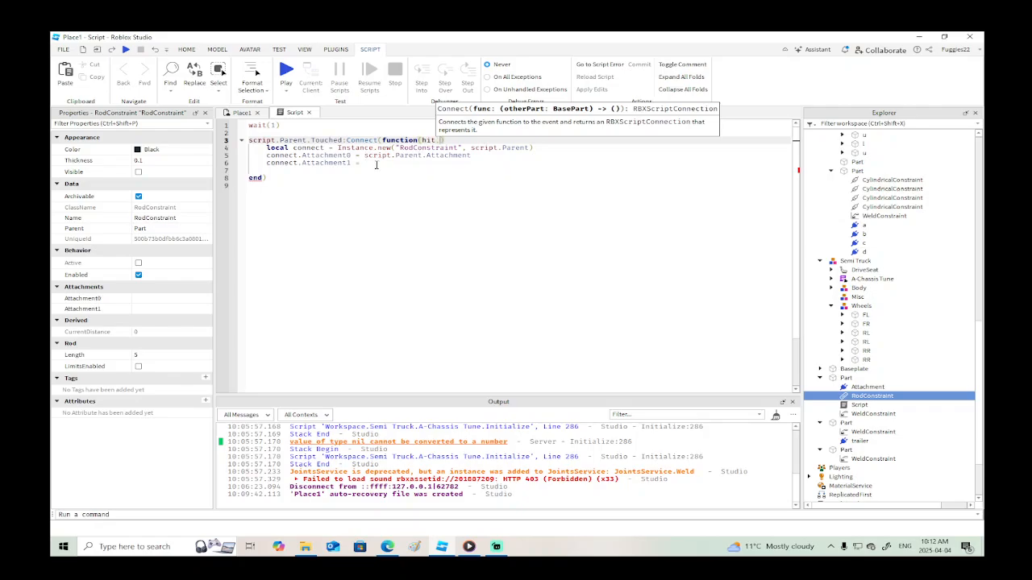
# Complete the connect.Attachment1 assignment with hit.trailer.
pyautogui.click(389, 166)
pyautogui.write('hit')
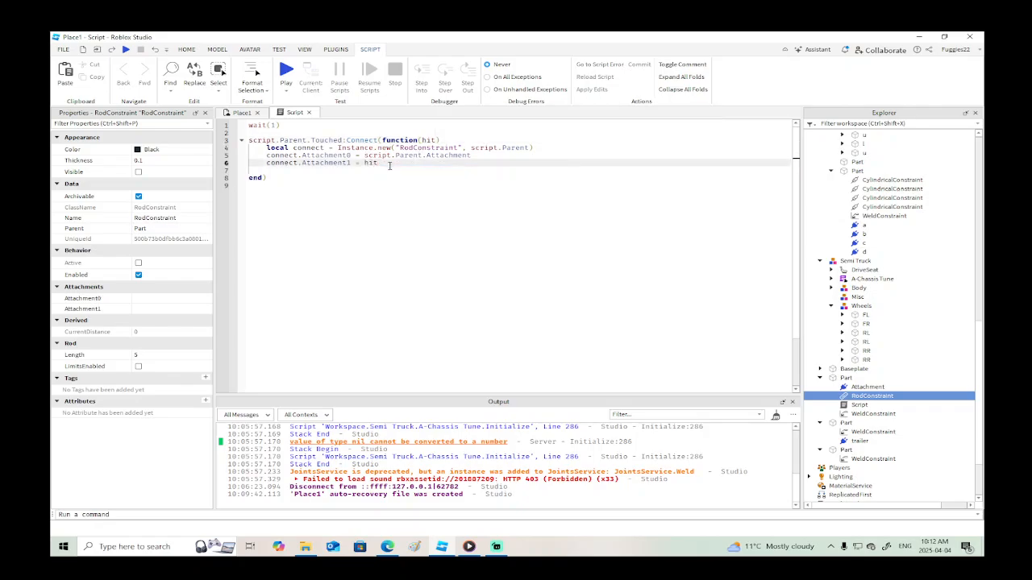
pyautogui.write('.a')
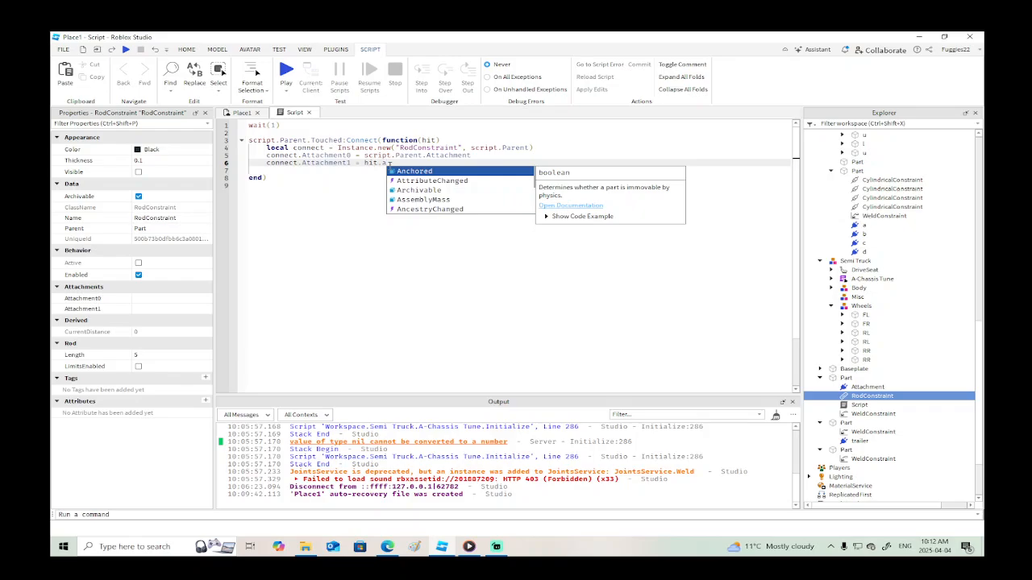
pyautogui.press('BackSpace')
pyautogui.write('Attach')
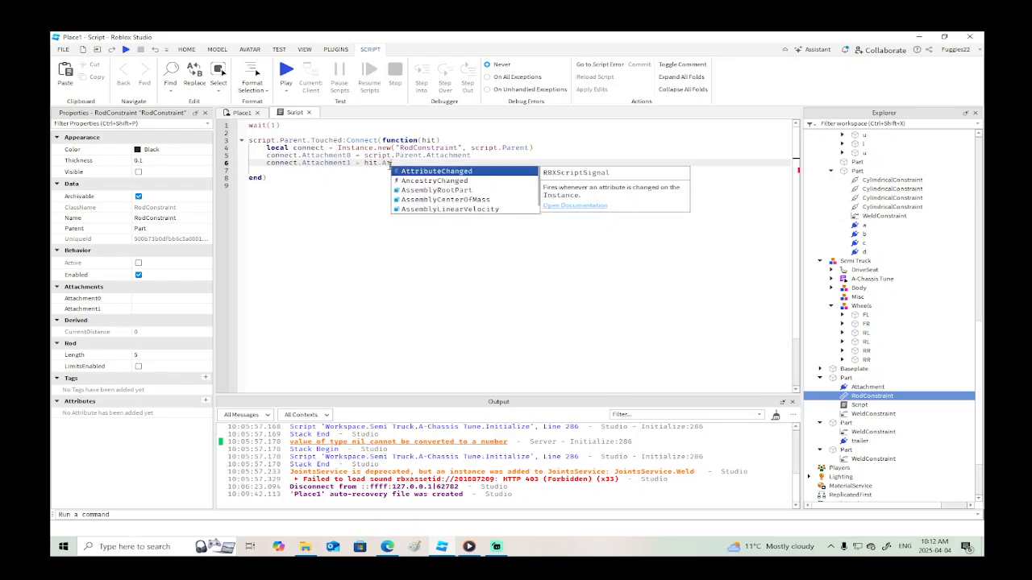
pyautogui.press('BackSpace')
pyautogui.press('BackSpace')
pyautogui.press('BackSpace')
pyautogui.press('BackSpace')
pyautogui.press('BackSpace')
pyautogui.press('BackSpace')
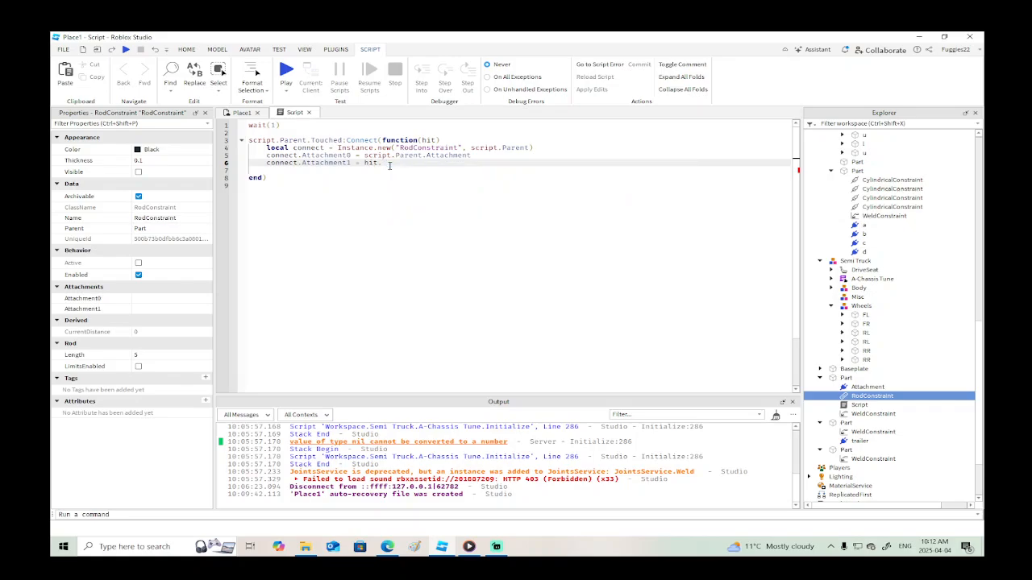
pyautogui.write('trailer')
# Check the part holding the trailer attachment under the flatbed's front end, and return to the script.
pyautogui.click(250, 115)
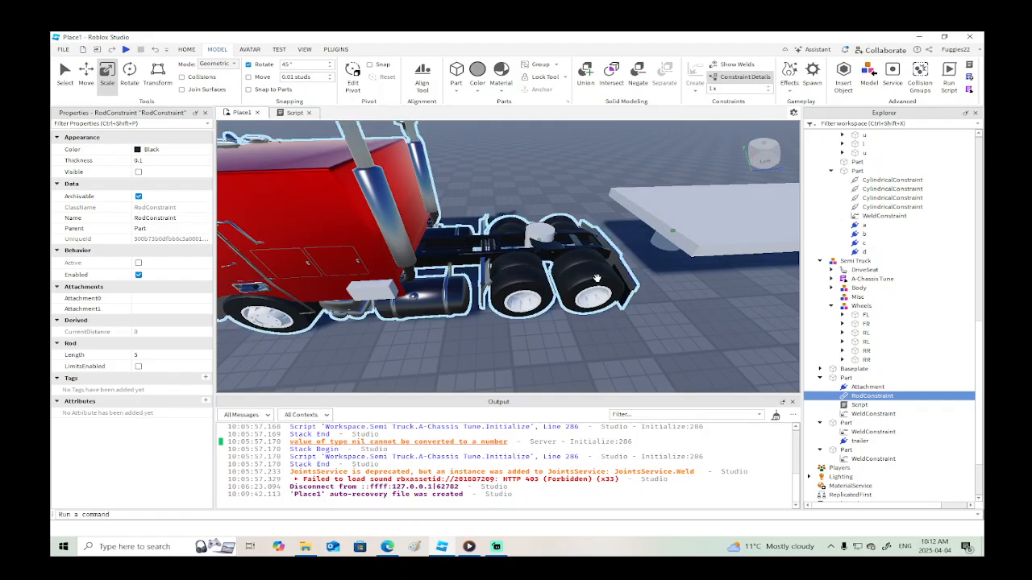
pyautogui.scroll(4, 600, 277)
pyautogui.moveTo(599, 277); pyautogui.dragTo(577, 257, button='right')
pyautogui.click(577, 257)
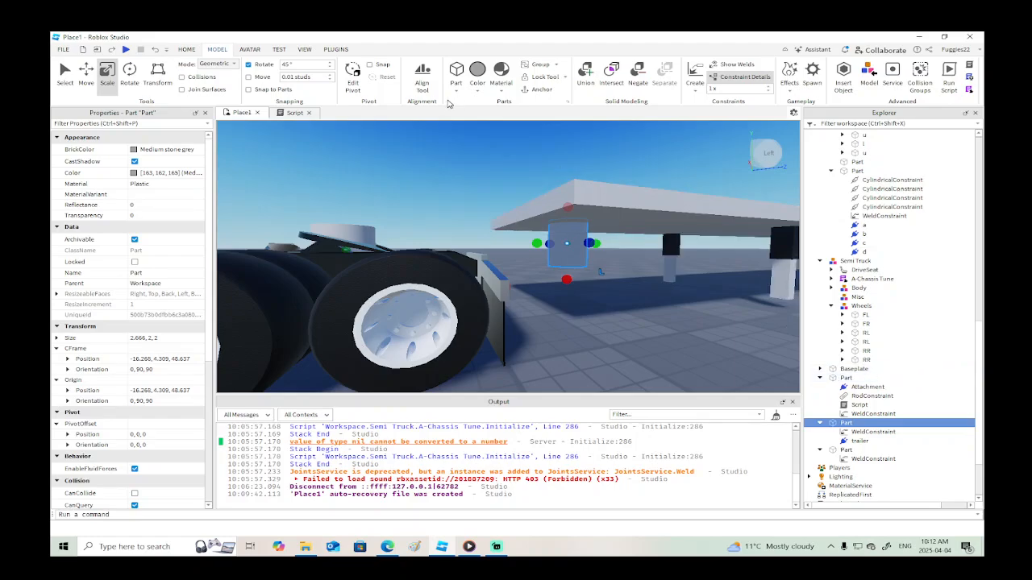
pyautogui.click(292, 114)
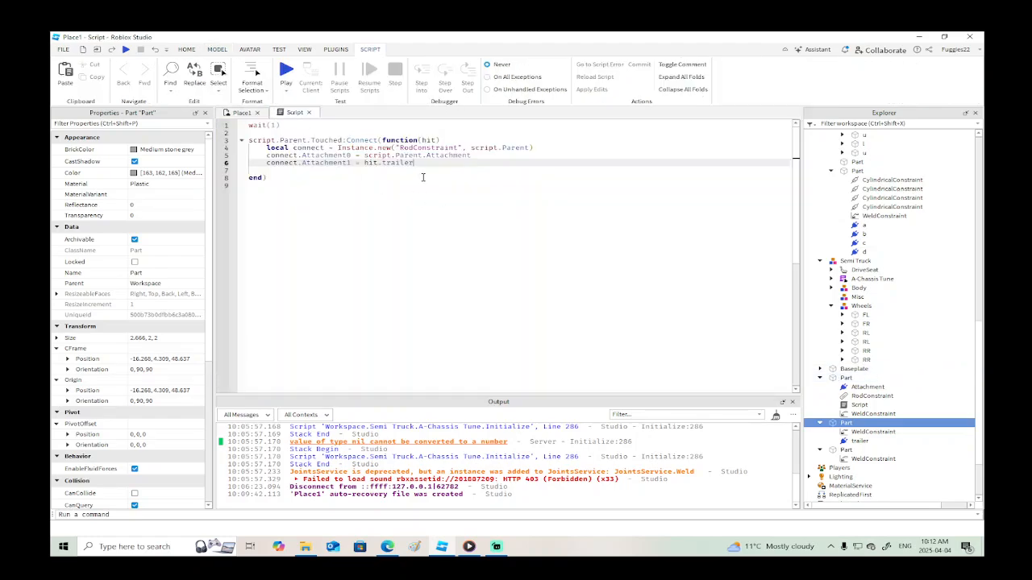
# Add a script line setting connect.Length = 0.2 after the attachment assignments.
pyautogui.press('Return')
pyautogui.write('con')
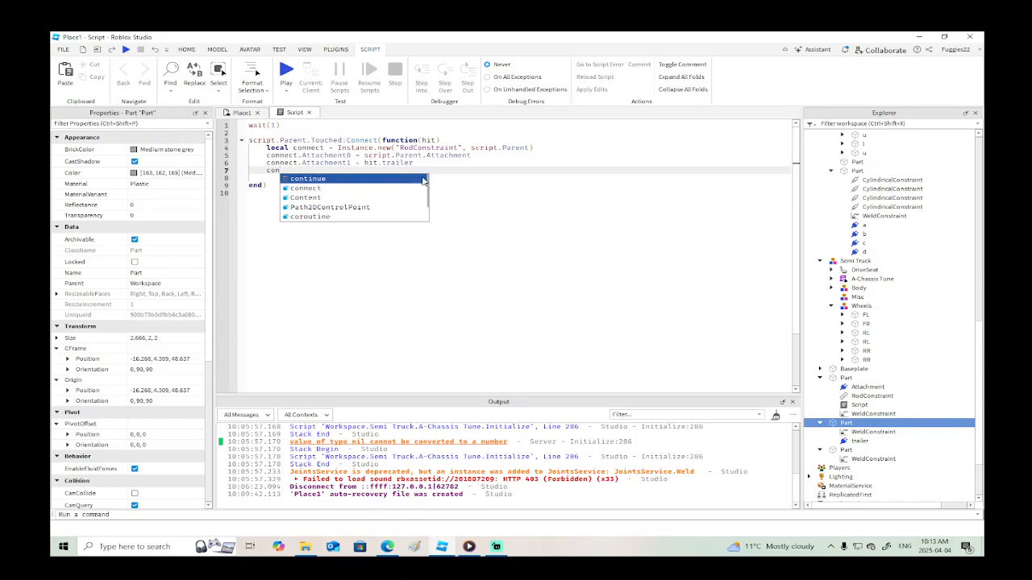
pyautogui.write('nect.lk')
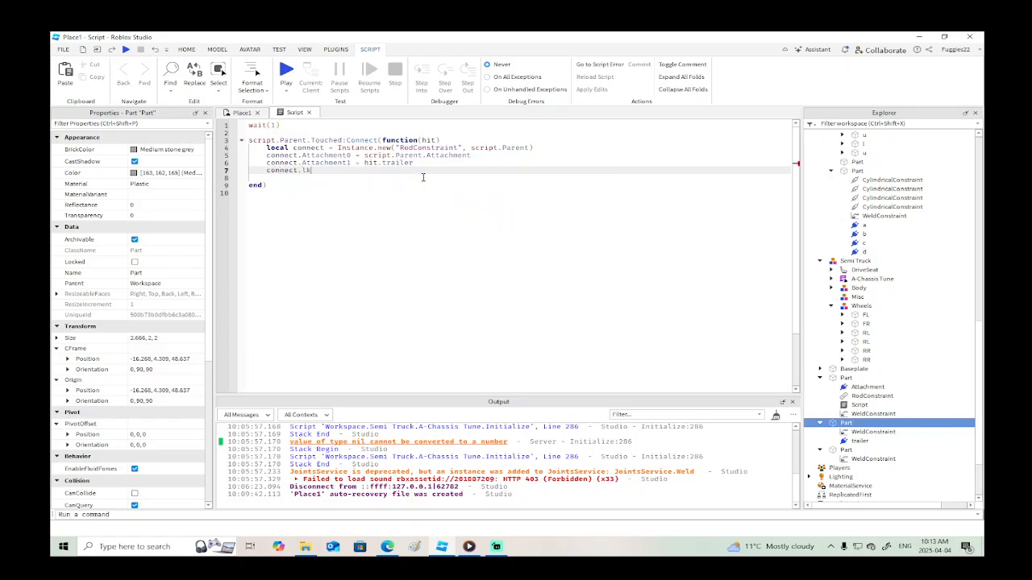
pyautogui.write('Length = 0.2')
# Set the inserted RodConstraint's Length to 0.2, and delete that constraint from the hitch part.
pyautogui.click(872, 396)
pyautogui.click(164, 355)
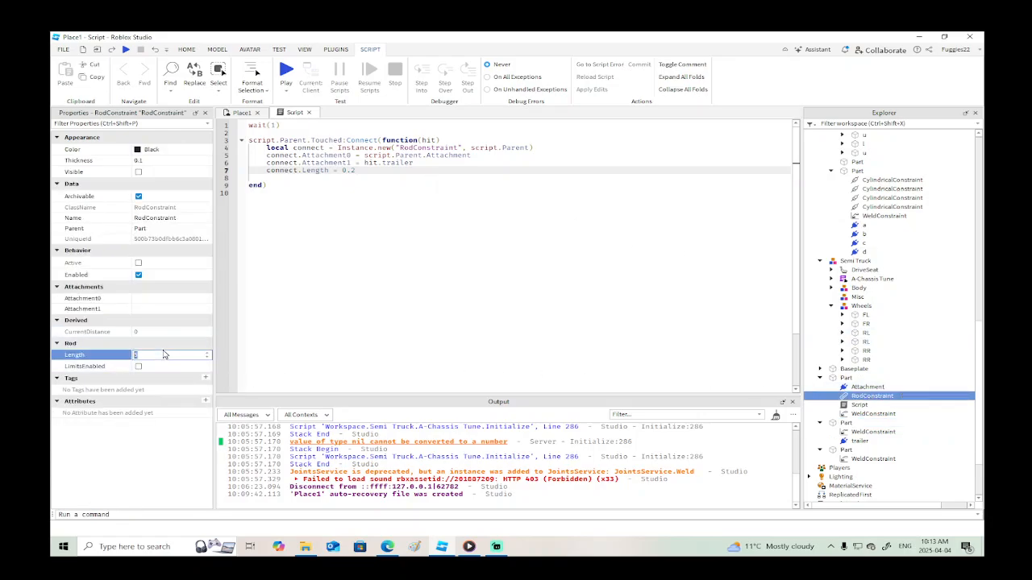
pyautogui.write('0.2')
pyautogui.press('Return')
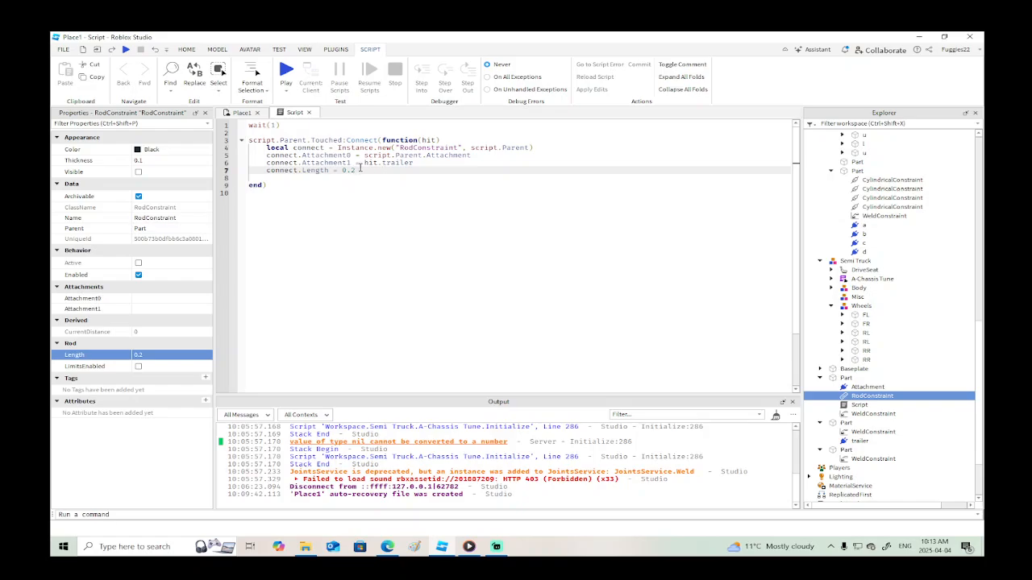
pyautogui.click(846, 377)
pyautogui.click(853, 396)
pyautogui.press('Delete')
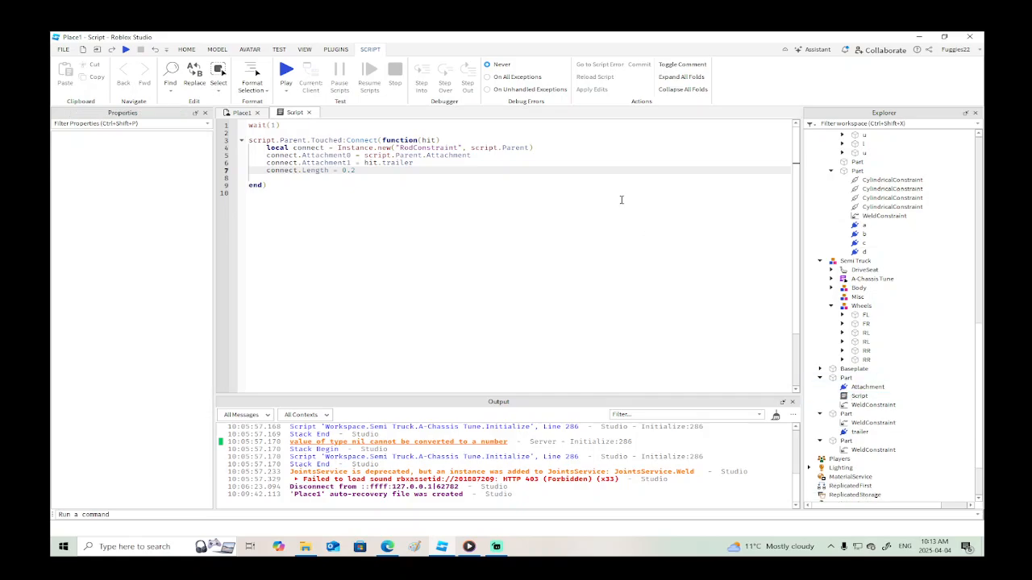
# Start a playtest of Place1 and get the character into the semi truck's driver seat.
pyautogui.click(241, 112)
pyautogui.scroll(-8, 620, 317)
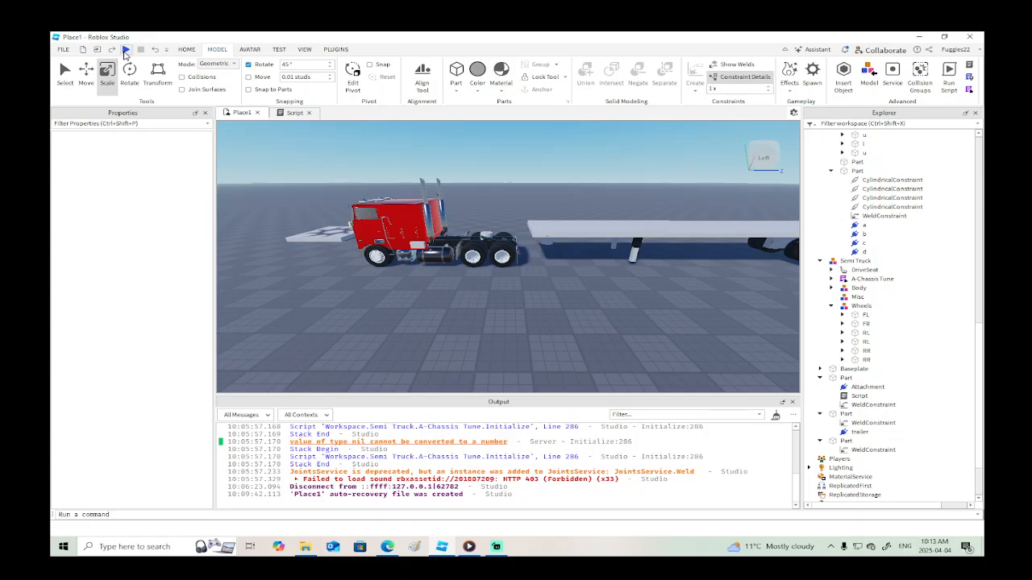
pyautogui.click(126, 50)
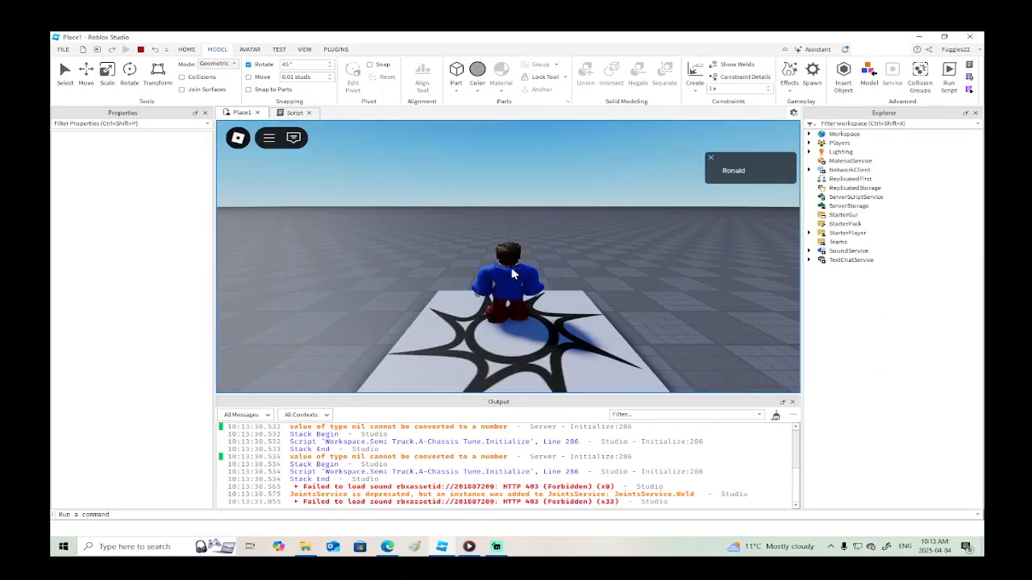
pyautogui.press('w')
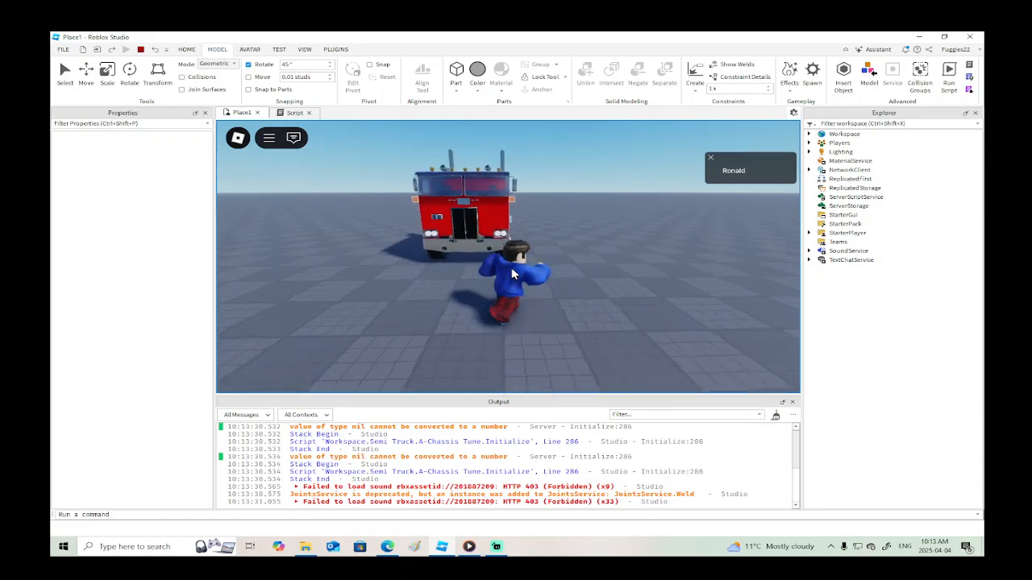
pyautogui.press('d')
pyautogui.press('w')
pyautogui.press('space')
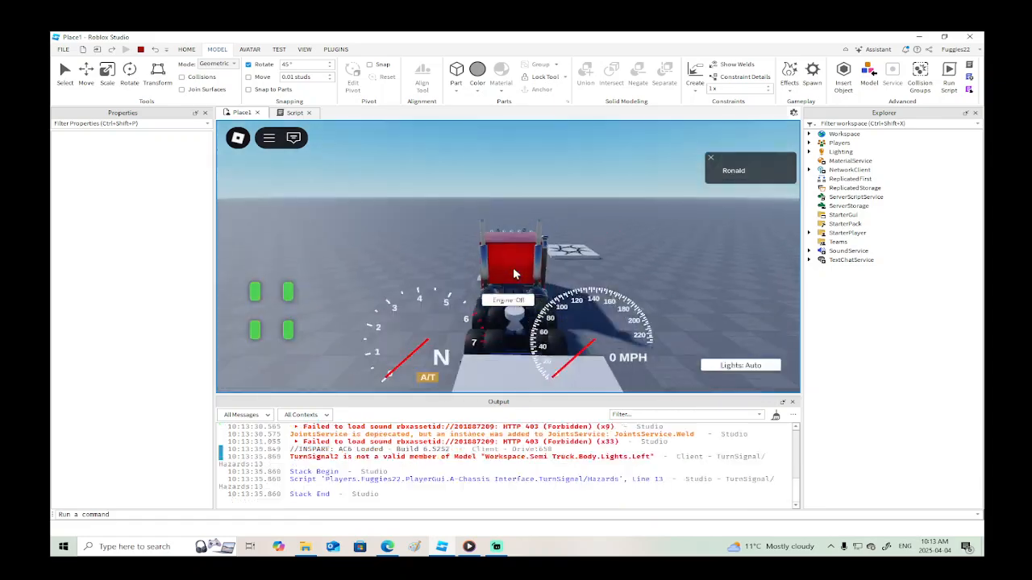
pyautogui.moveTo(551, 269); pyautogui.dragTo(558, 267, button='right')
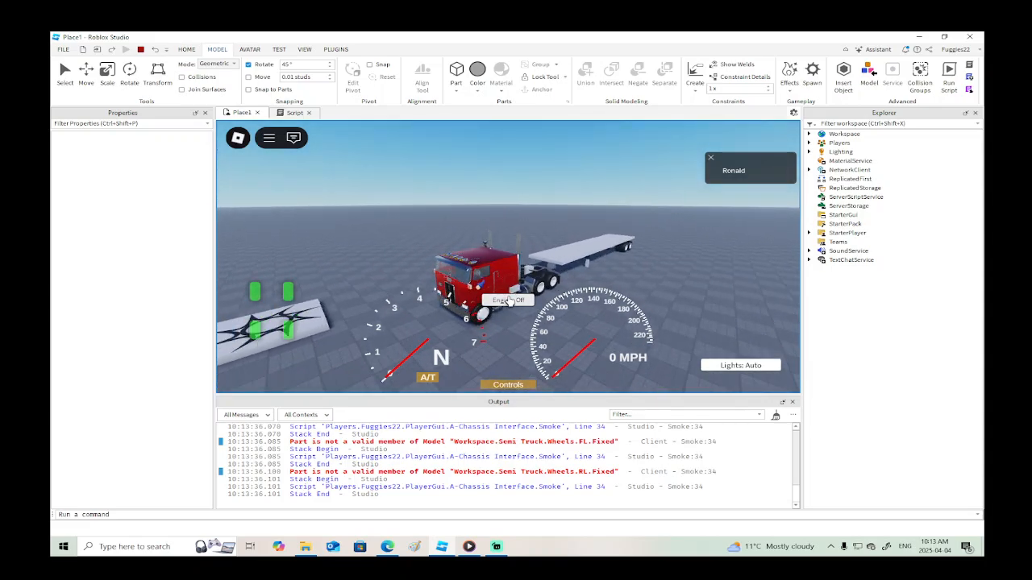
# Start the semi truck's engine and reverse it into the flatbed trailer to test the hitch.
pyautogui.click(509, 300)
pyautogui.moveTo(674, 276); pyautogui.dragTo(677, 278, button='right')
pyautogui.press('s')
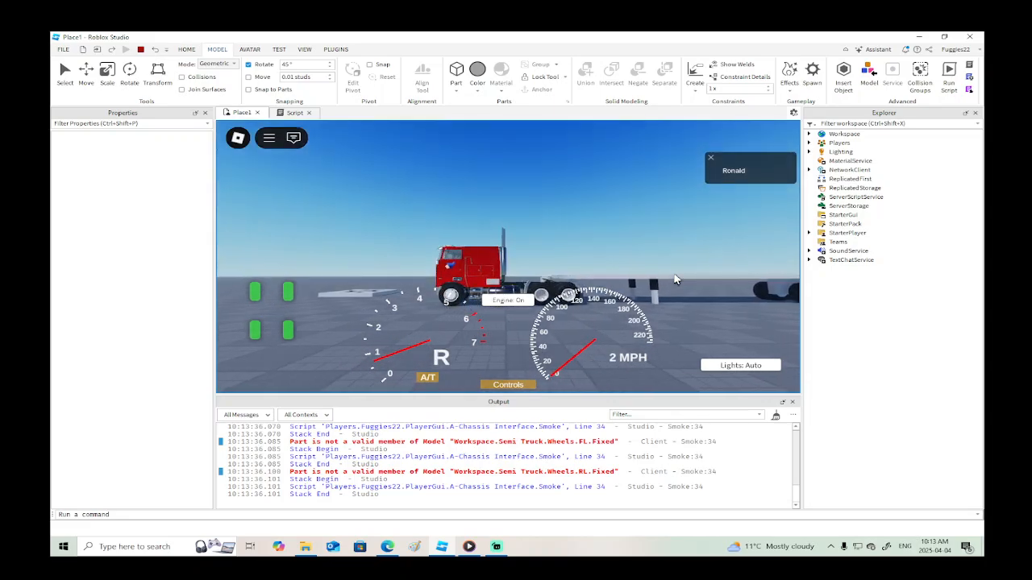
pyautogui.press('w')
pyautogui.moveTo(658, 239); pyautogui.dragTo(652, 240, button='right')
# Review the script errors in the output log, and stop the playtest.
pyautogui.scroll(-3, 655, 241)
pyautogui.scroll(2, 652, 241)
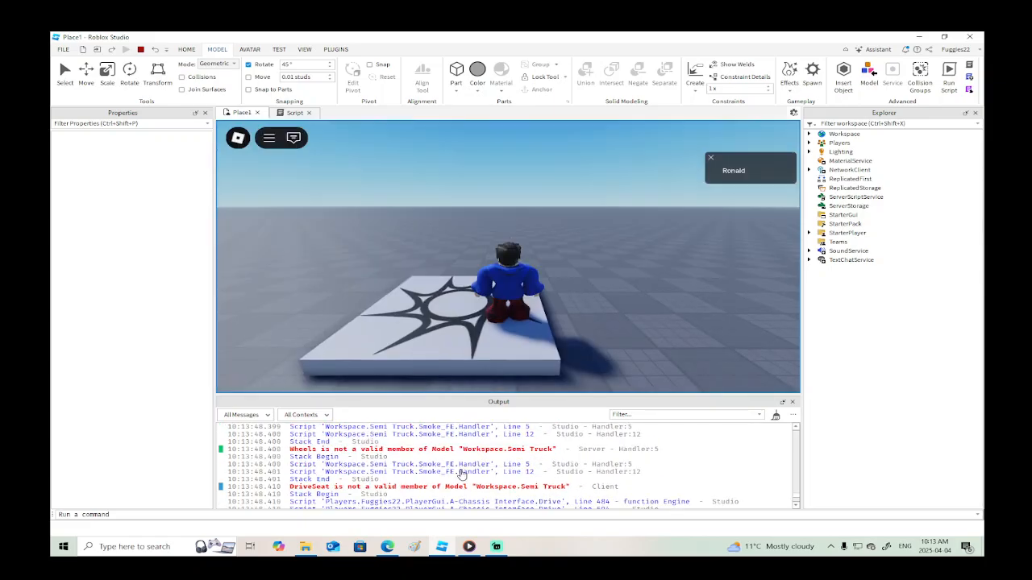
pyautogui.scroll(10, 461, 474)
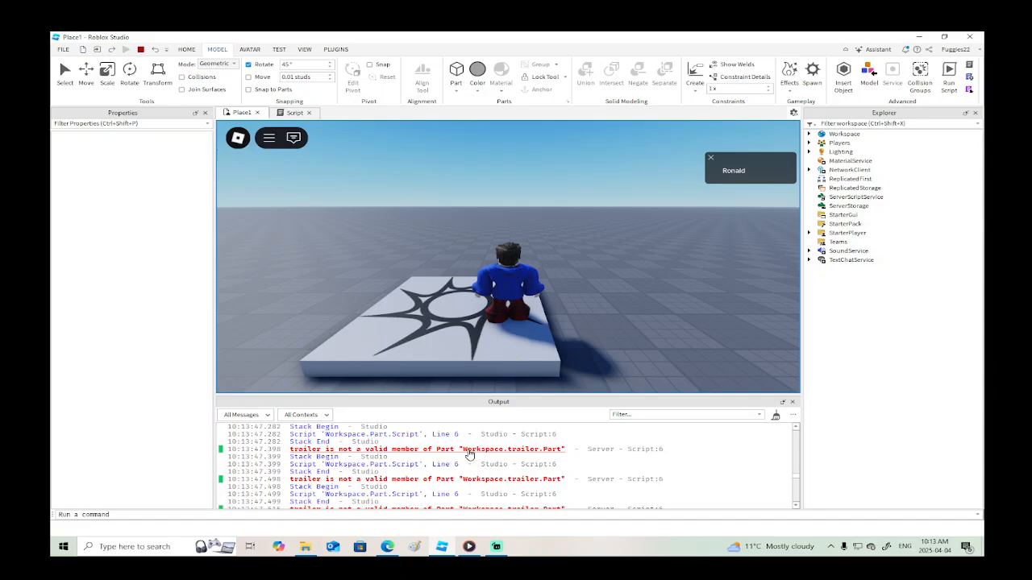
pyautogui.click(141, 50)
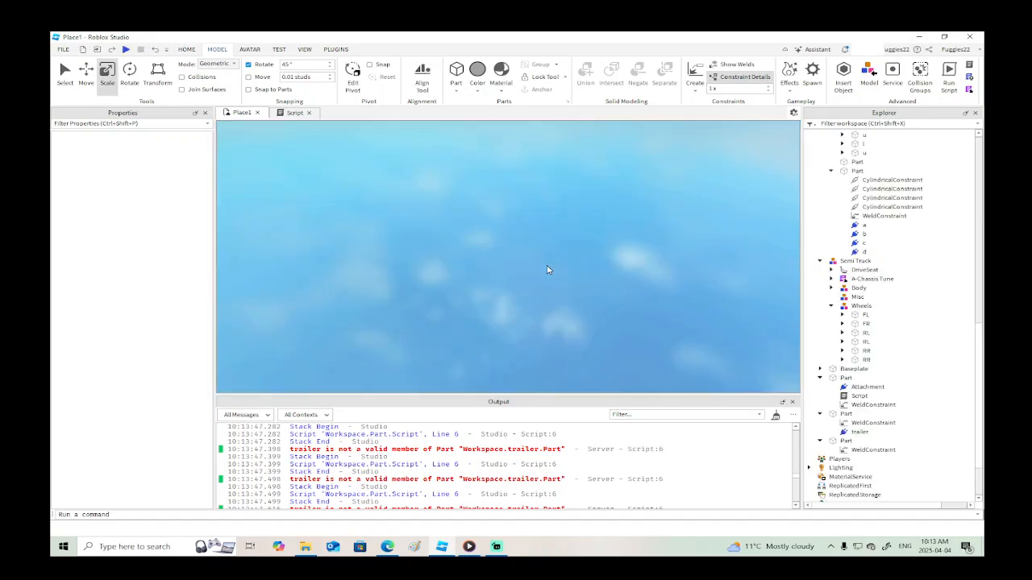
# Add the lines wait(.1) and script.Enabled = false after connect.Length inside the Touched function.
pyautogui.click(292, 112)
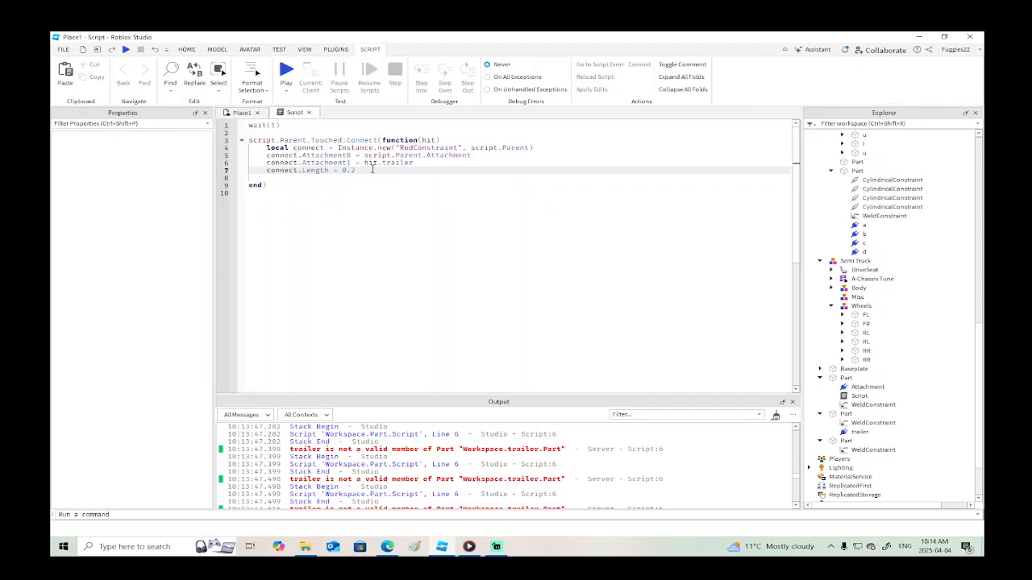
pyautogui.press('Return')
pyautogui.write('wait(')
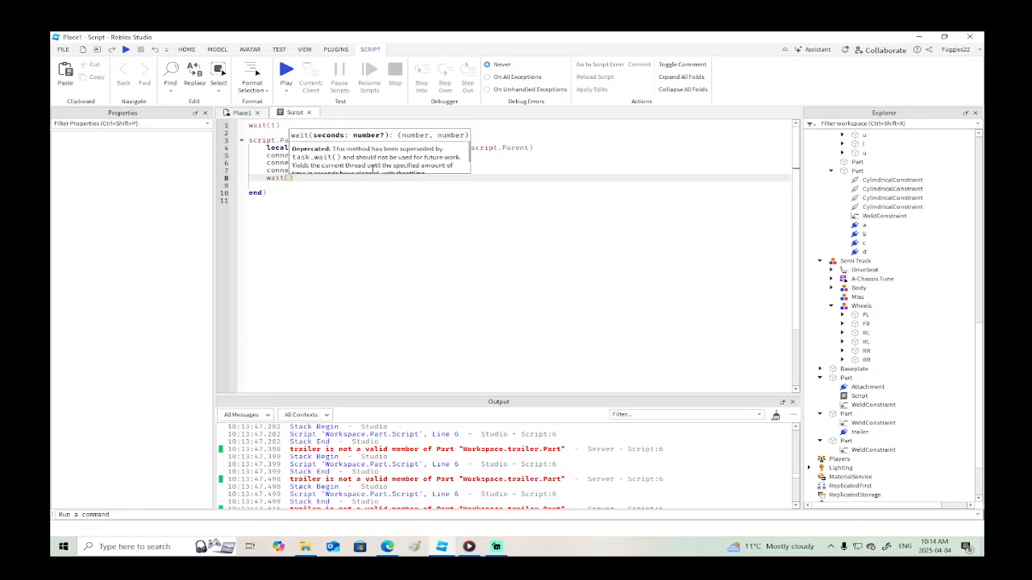
pyautogui.write(')')
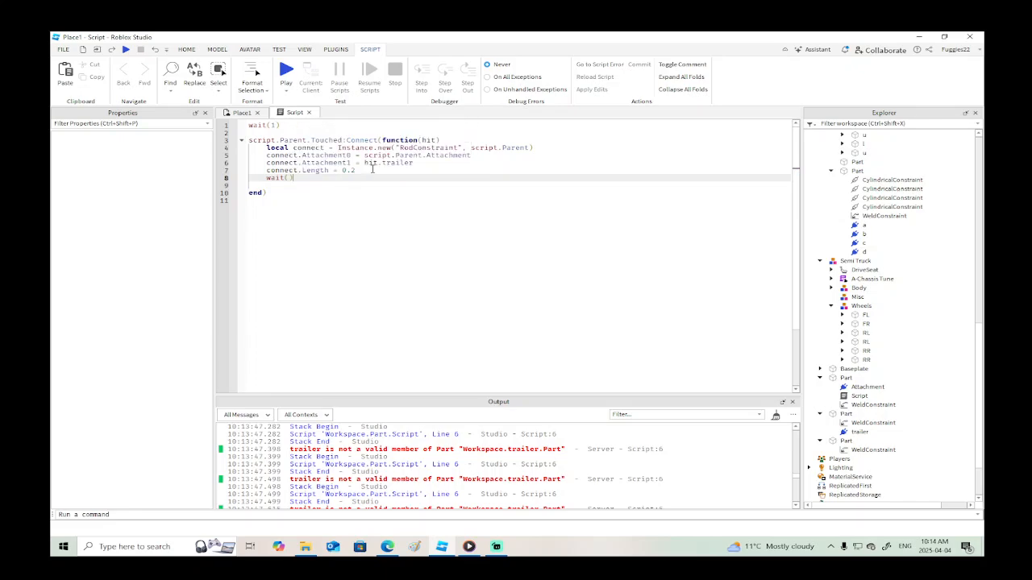
pyautogui.press('Left')
pyautogui.write('.1')
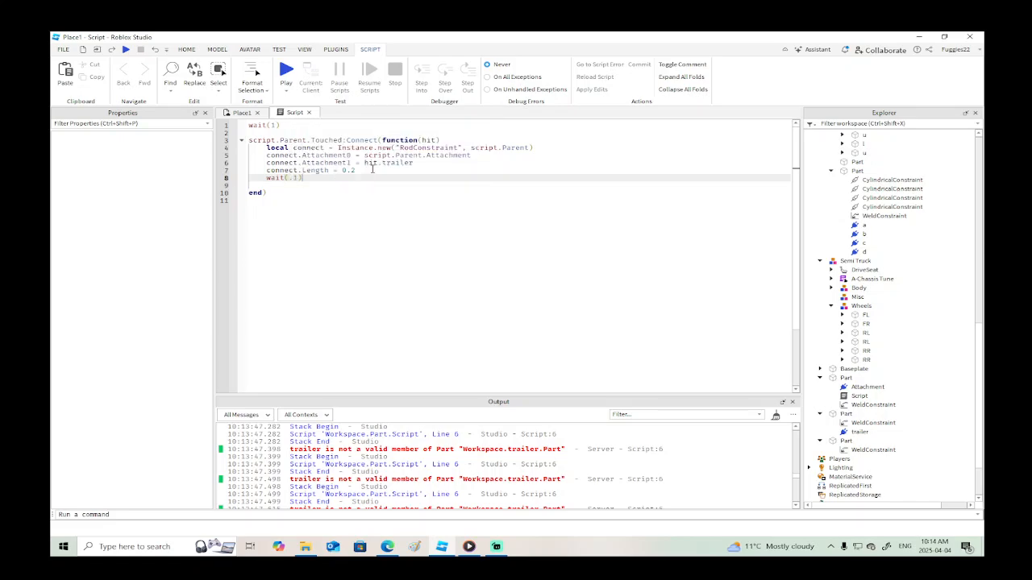
pyautogui.press('End')
pyautogui.press('Return')
pyautogui.write('script.Enabled')
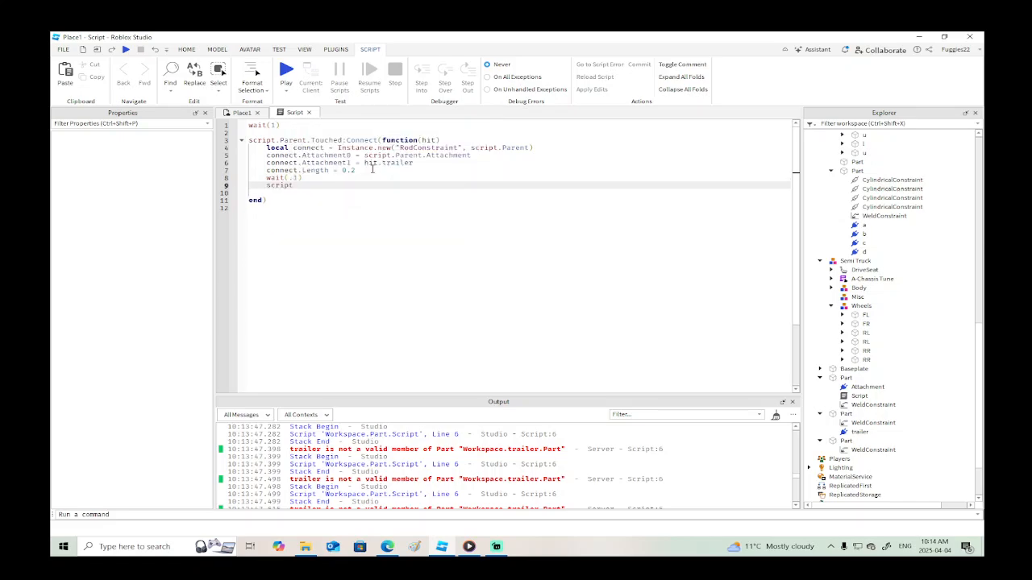
pyautogui.write(' = false')
# Start a new playtest and walk the character into the semi truck's driver seat.
pyautogui.press('F5')
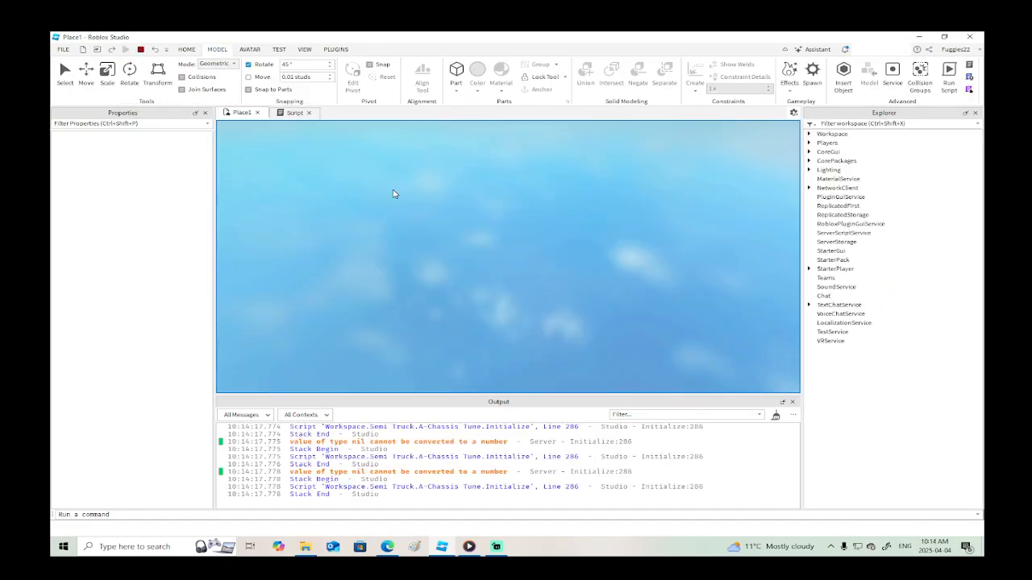
pyautogui.moveTo(714, 306); pyautogui.dragTo(714, 307, button='right')
pyautogui.press('w')
pyautogui.press('w')
pyautogui.press('space')
pyautogui.press('w')
# Turn on the truck's engine and back it under the front end of the flatbed trailer.
pyautogui.click(521, 301)
pyautogui.moveTo(636, 268); pyautogui.dragTo(637, 269, button='right')
pyautogui.press('s')
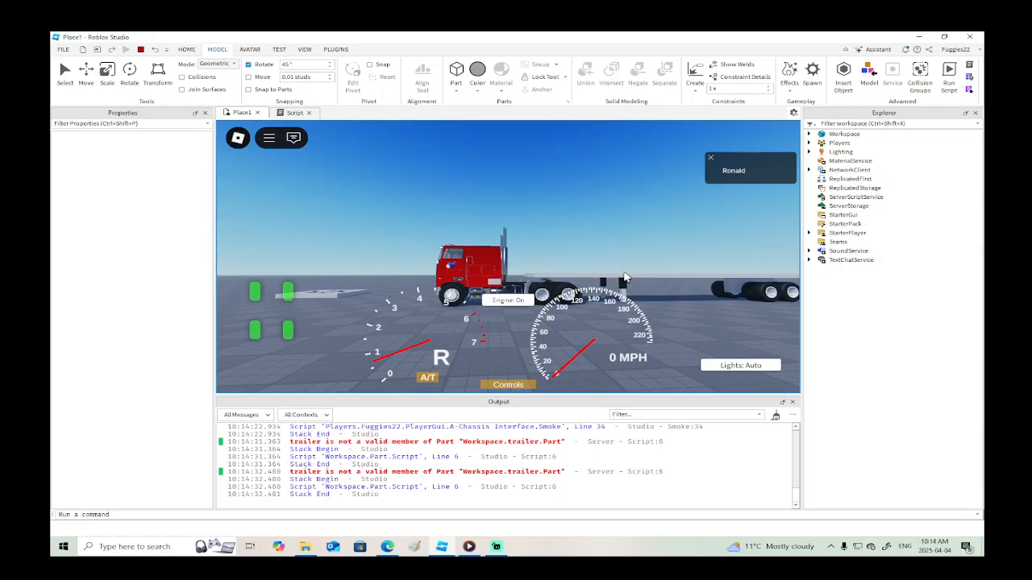
# Check the script line behind the trailer error, and inspect the hitch parts between truck and flatbed.
pyautogui.click(436, 487)
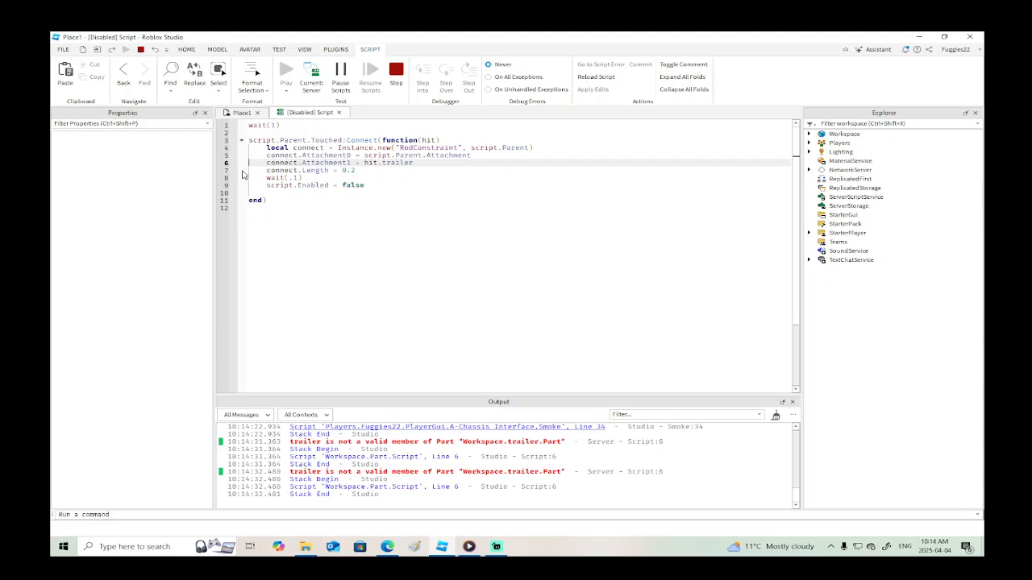
pyautogui.click(241, 113)
pyautogui.scroll(5, 591, 293)
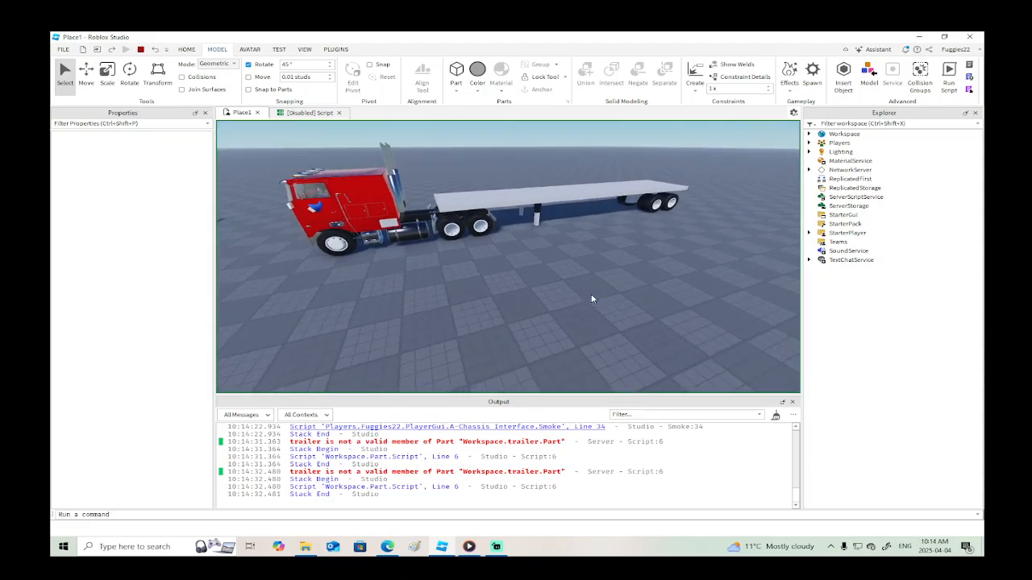
pyautogui.scroll(5, 591, 298)
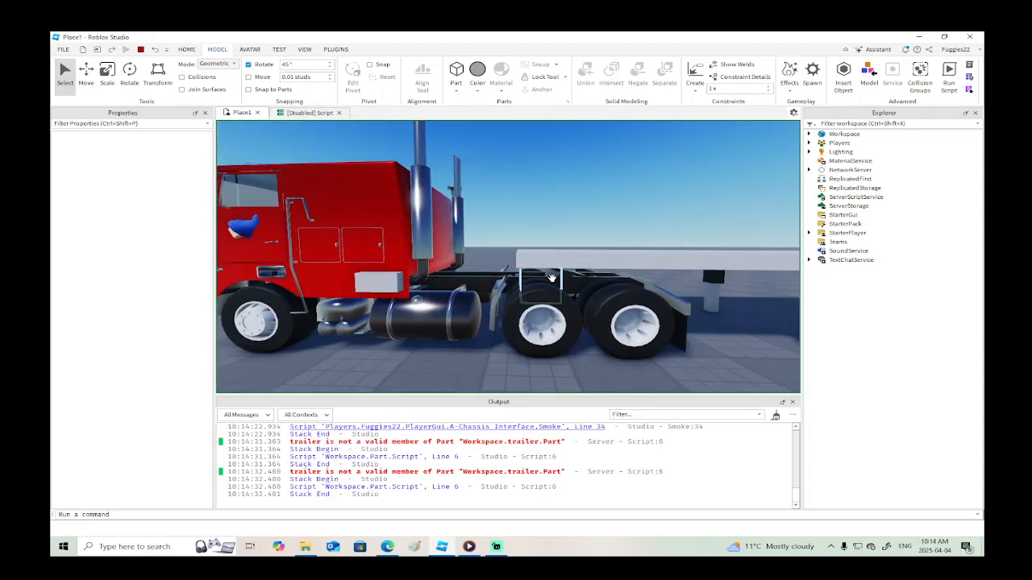
pyautogui.scroll(6, 556, 277)
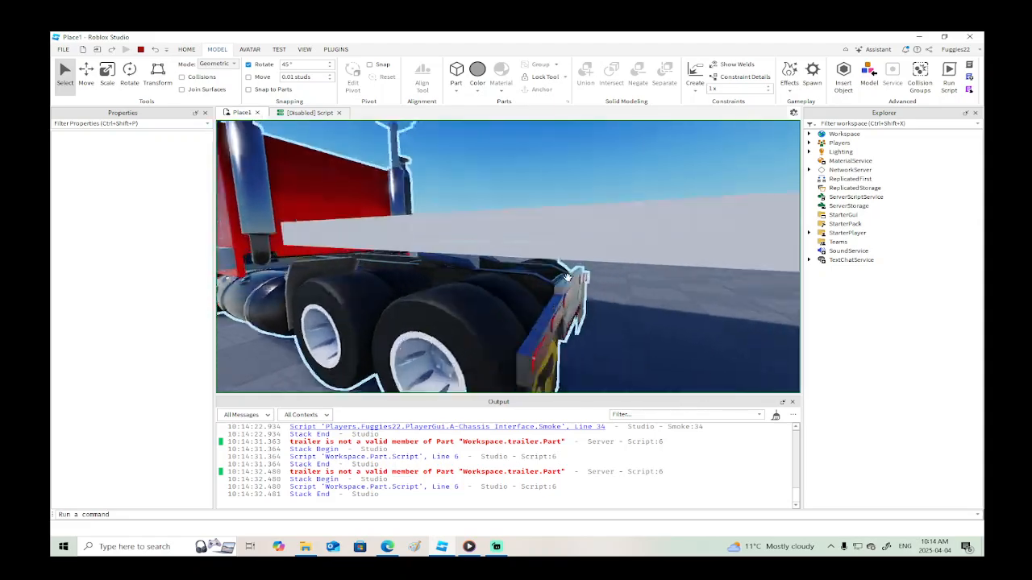
pyautogui.scroll(-10, 568, 278)
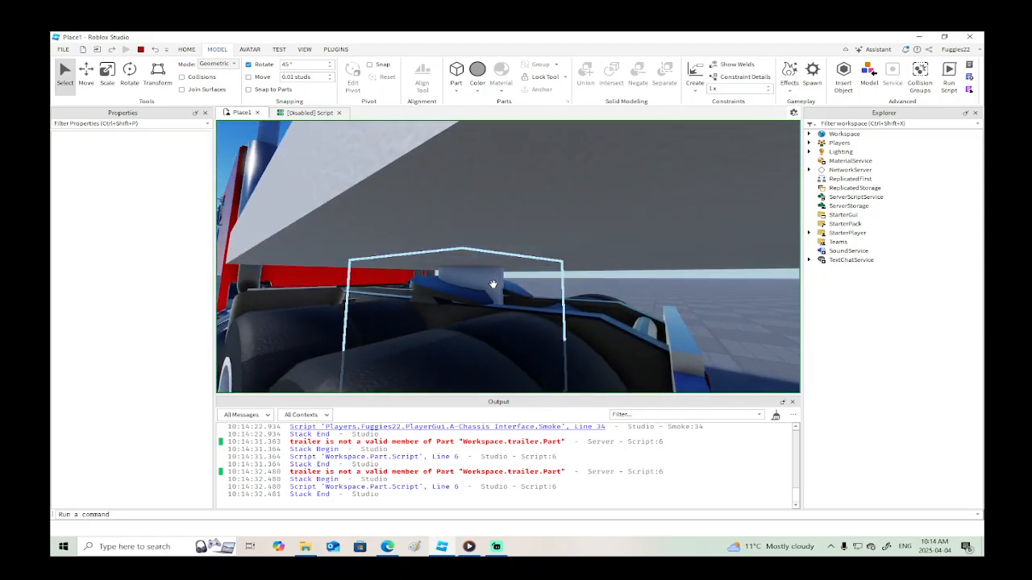
# Inspect the RodConstraints created inside the truck's hitch part during the playtest, and stop the playtest.
pyautogui.click(809, 134)
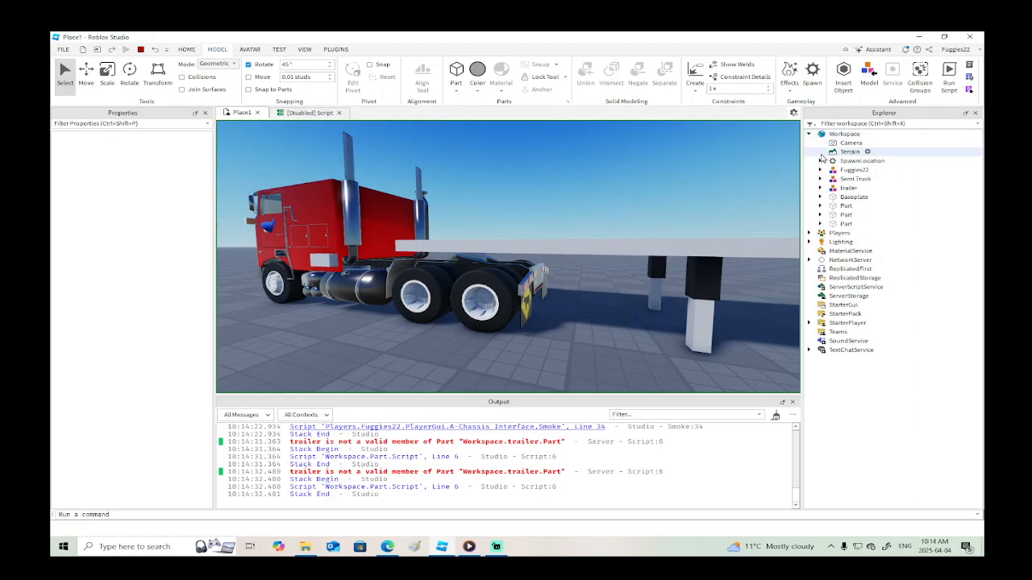
pyautogui.click(820, 188)
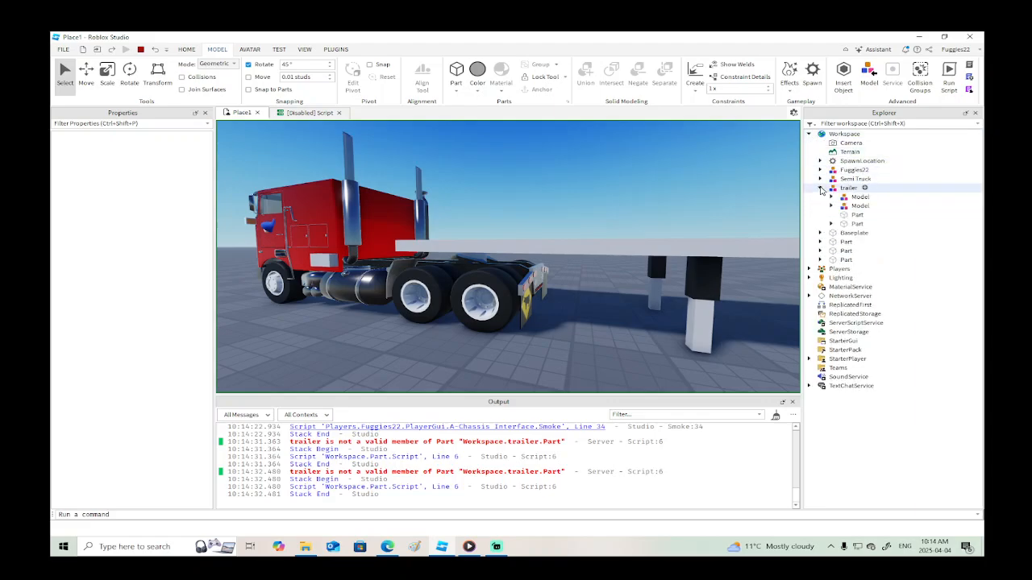
pyautogui.click(831, 223)
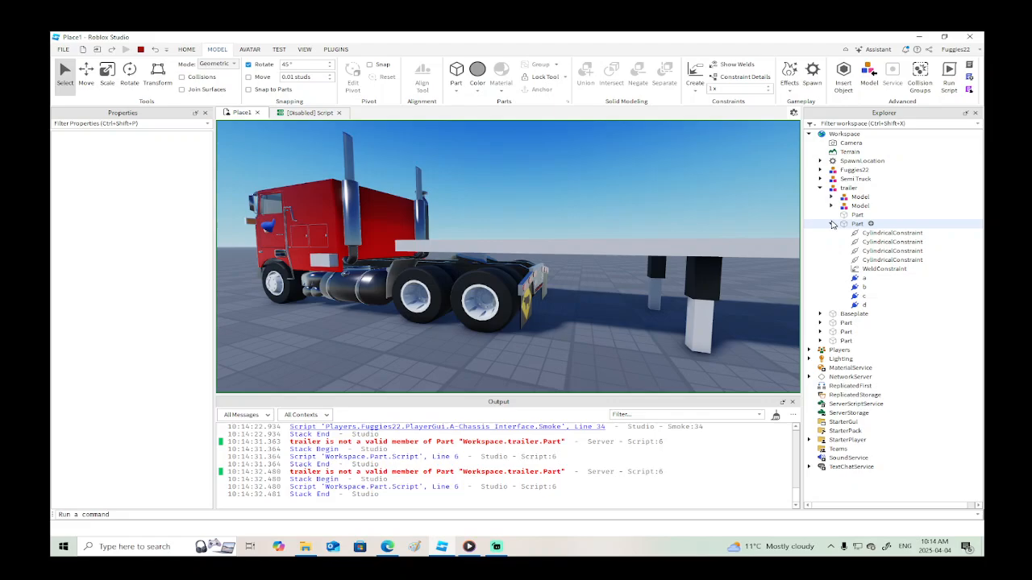
pyautogui.click(831, 223)
pyautogui.click(820, 179)
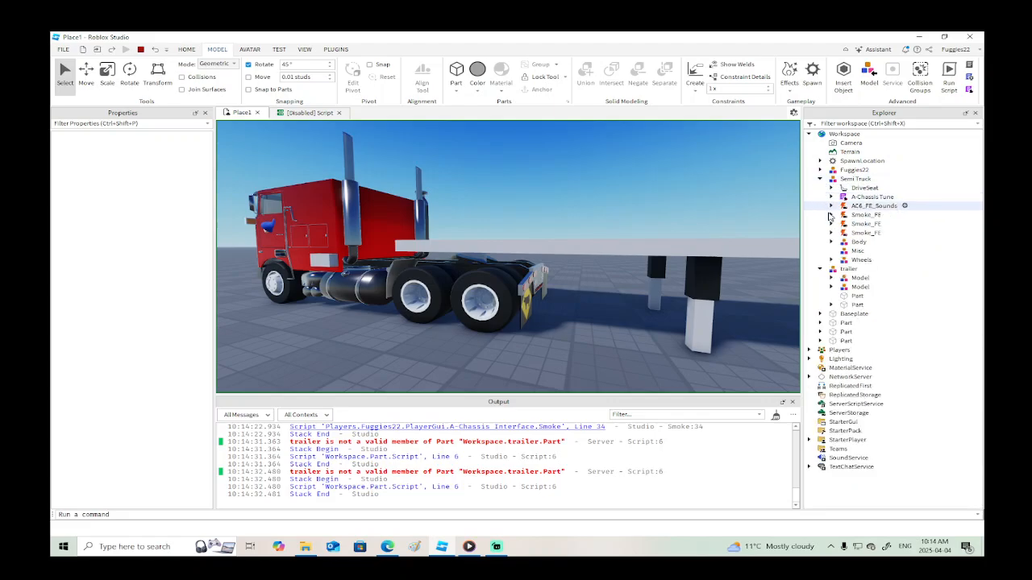
pyautogui.click(820, 178)
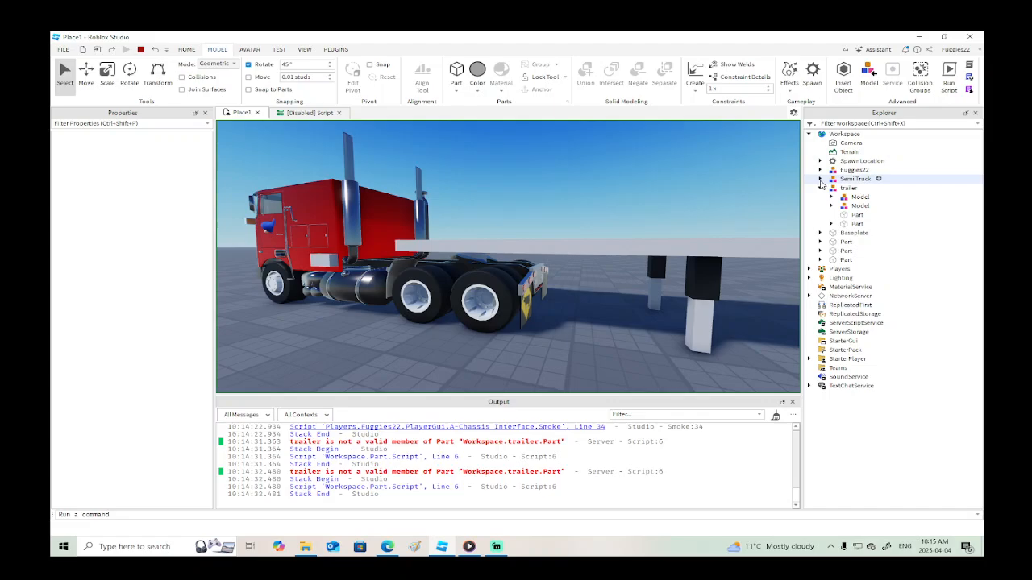
pyautogui.click(836, 252)
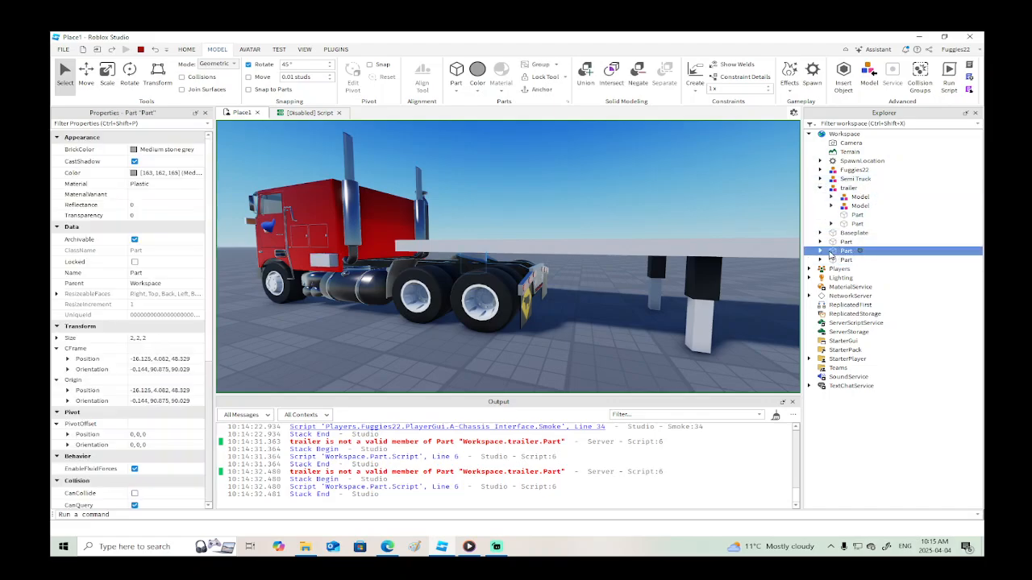
pyautogui.click(820, 251)
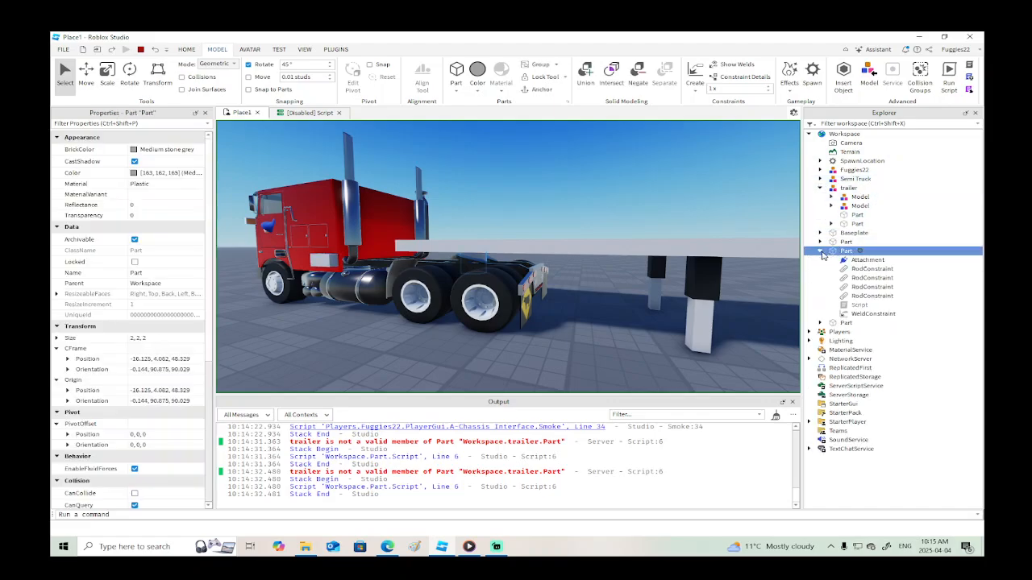
pyautogui.click(871, 296)
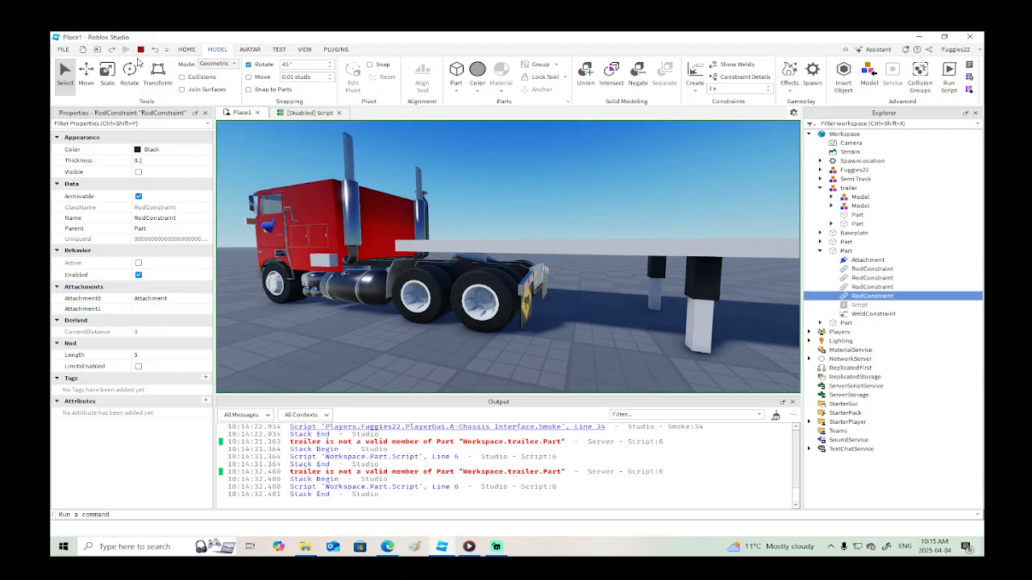
pyautogui.click(140, 50)
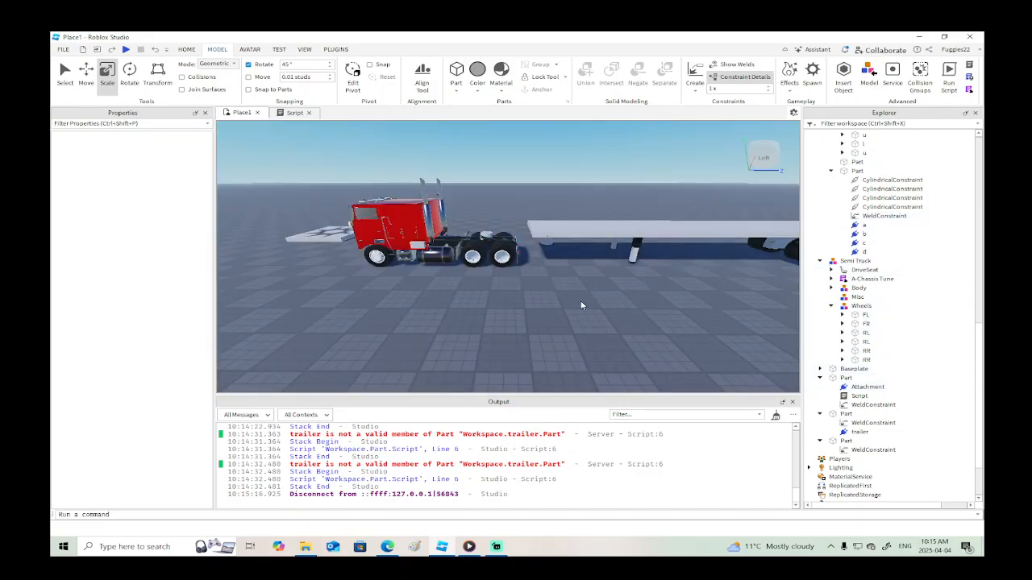
# Compare the part under the flatbed's front end and the truck's hitch part with the script.
pyautogui.press('w')
pyautogui.moveTo(582, 304); pyautogui.dragTo(583, 275, button='right')
pyautogui.click(583, 274)
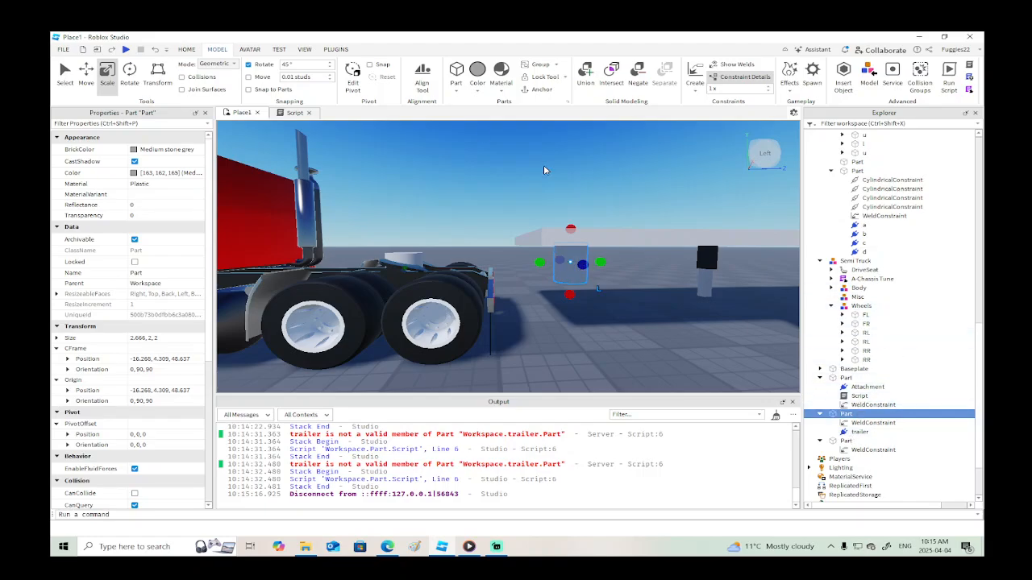
pyautogui.click(289, 113)
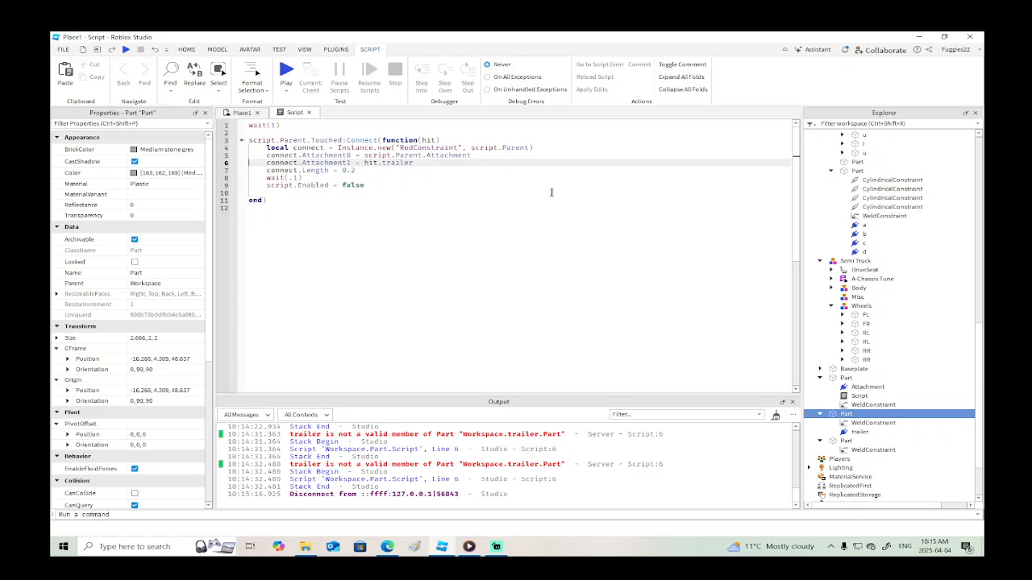
pyautogui.click(846, 378)
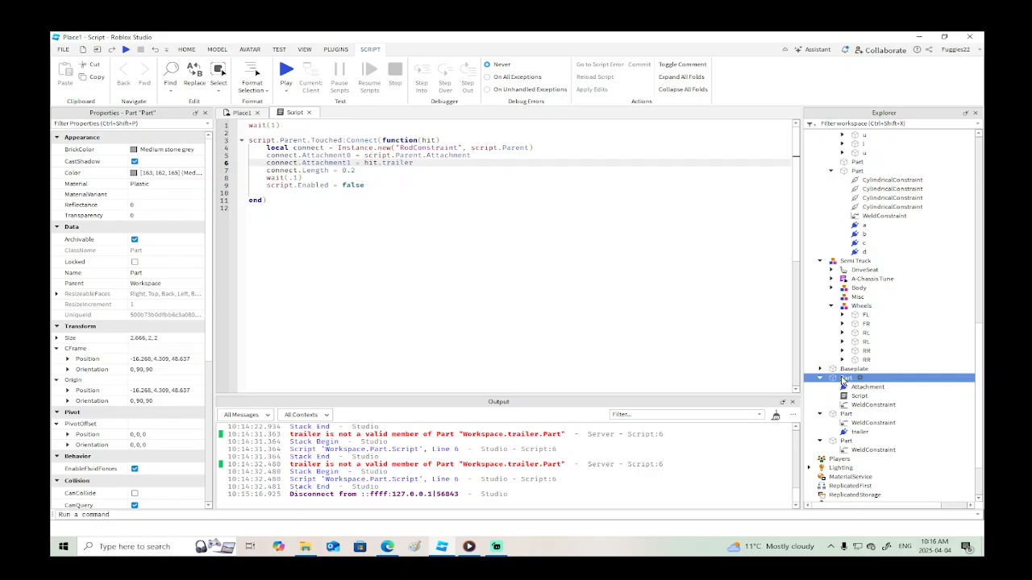
pyautogui.click(227, 114)
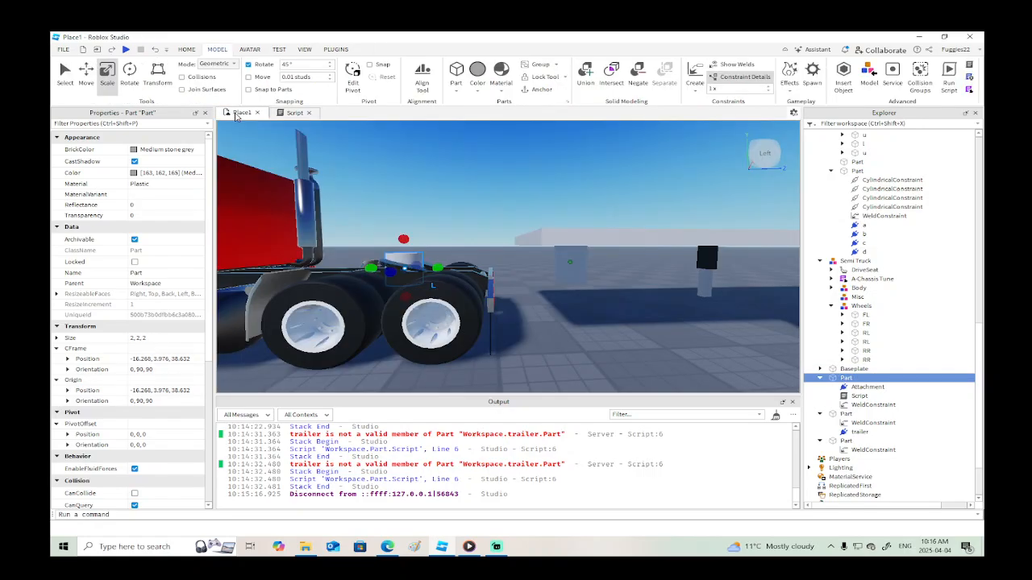
# Rename the part under the flatbed that holds the trailer attachment as hitch.
pyautogui.click(582, 262)
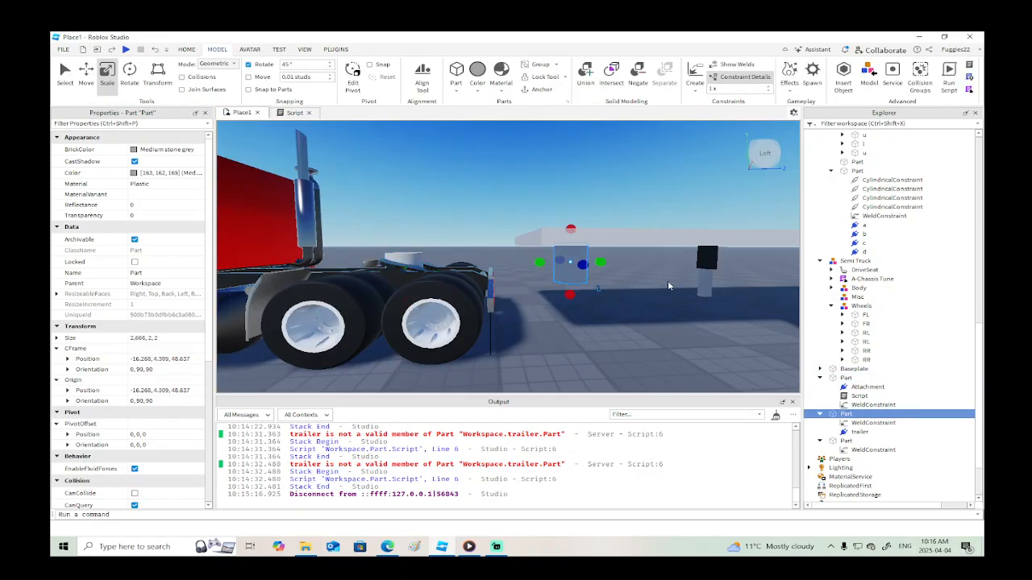
pyautogui.rightClick(848, 416)
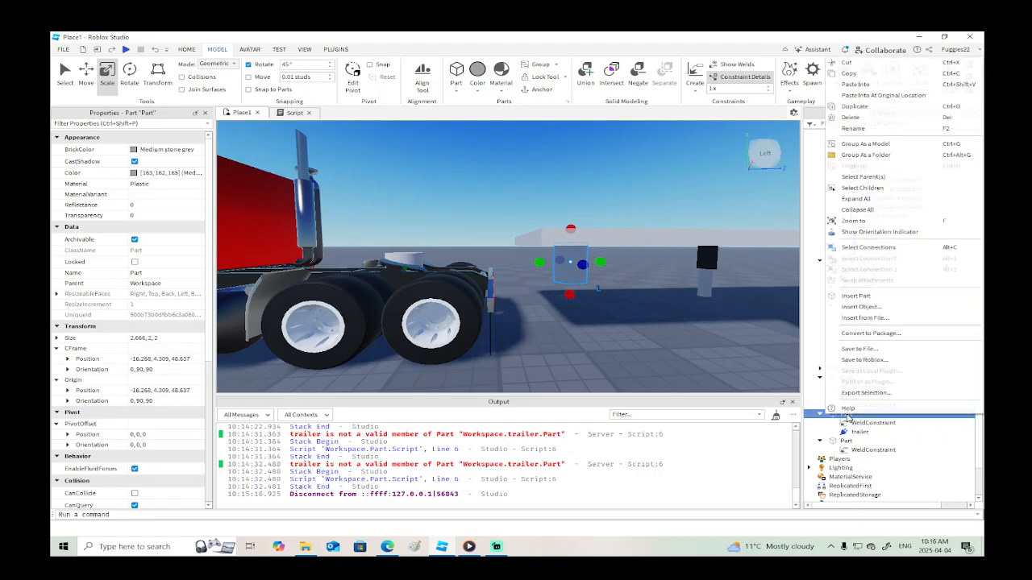
pyautogui.click(725, 46)
pyautogui.doubleClick(844, 416)
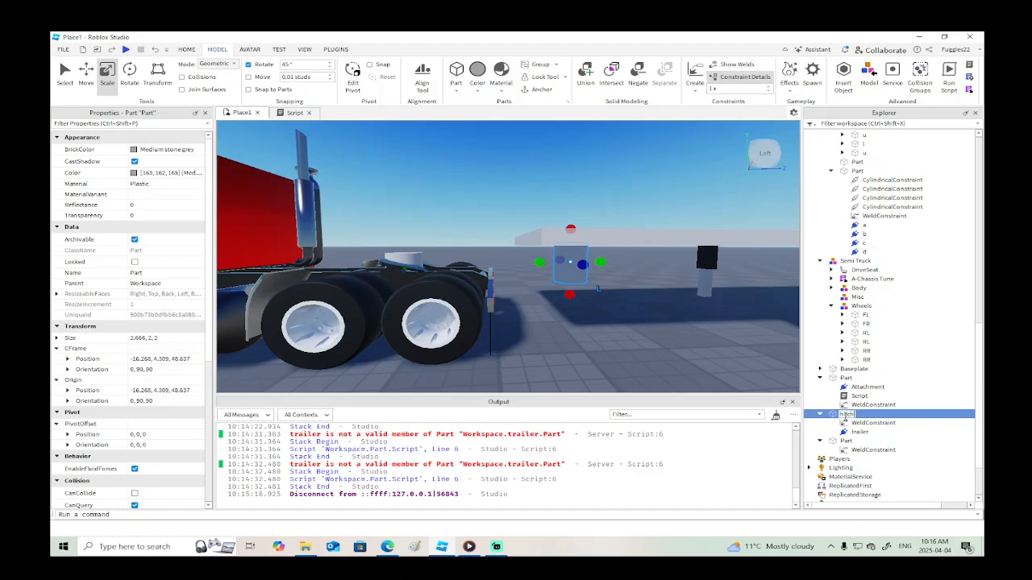
pyautogui.write('hitch')
pyautogui.press('Return')
# Wrap the Touched function's constraint code in an if hit.Name == "hitch" then ... end block.
pyautogui.click(292, 113)
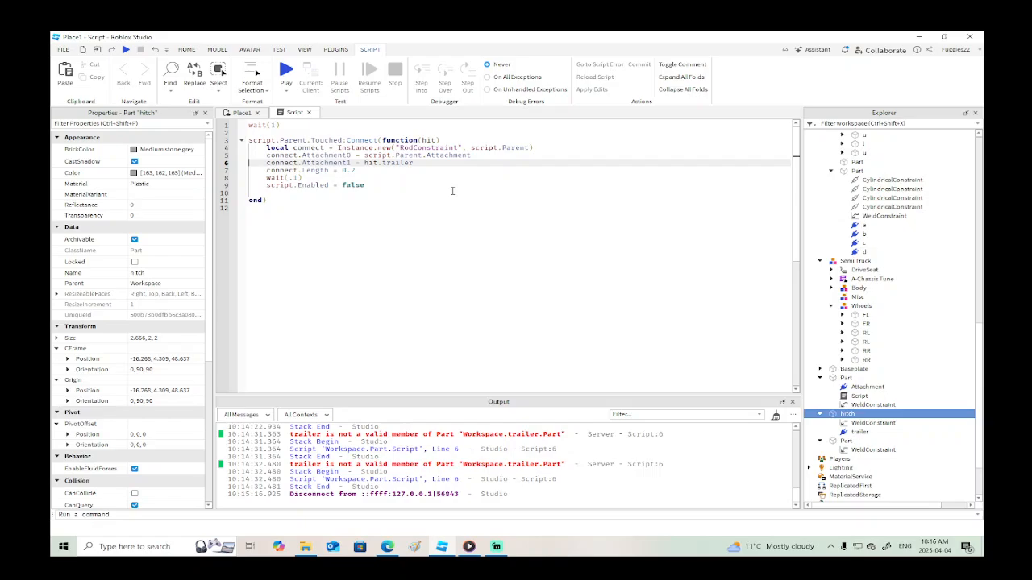
pyautogui.click(462, 139)
pyautogui.press('Return')
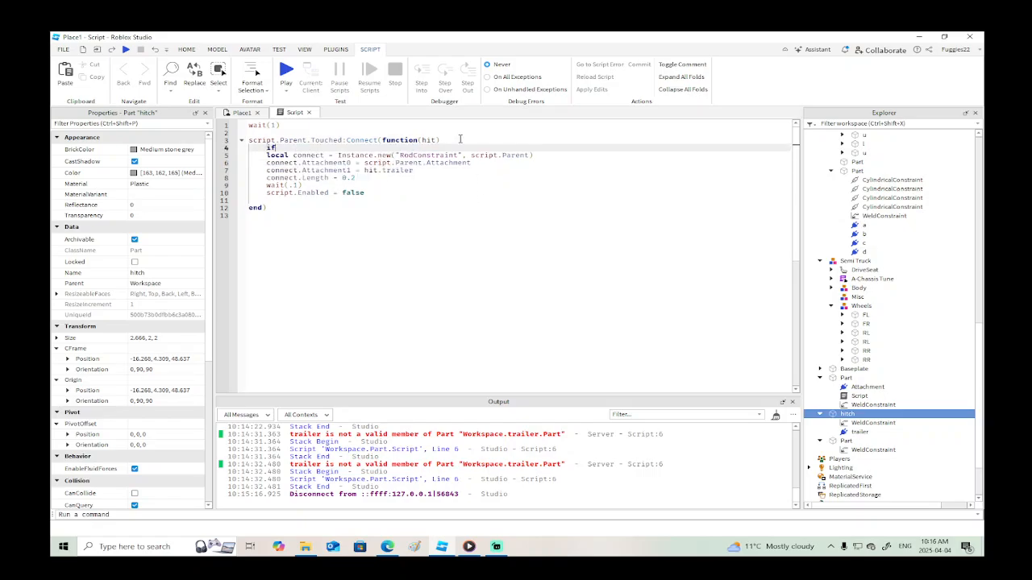
pyautogui.write('if hit.Name == "hitch" then')
pyautogui.click(379, 195)
pyautogui.press('Return')
pyautogui.write('end')
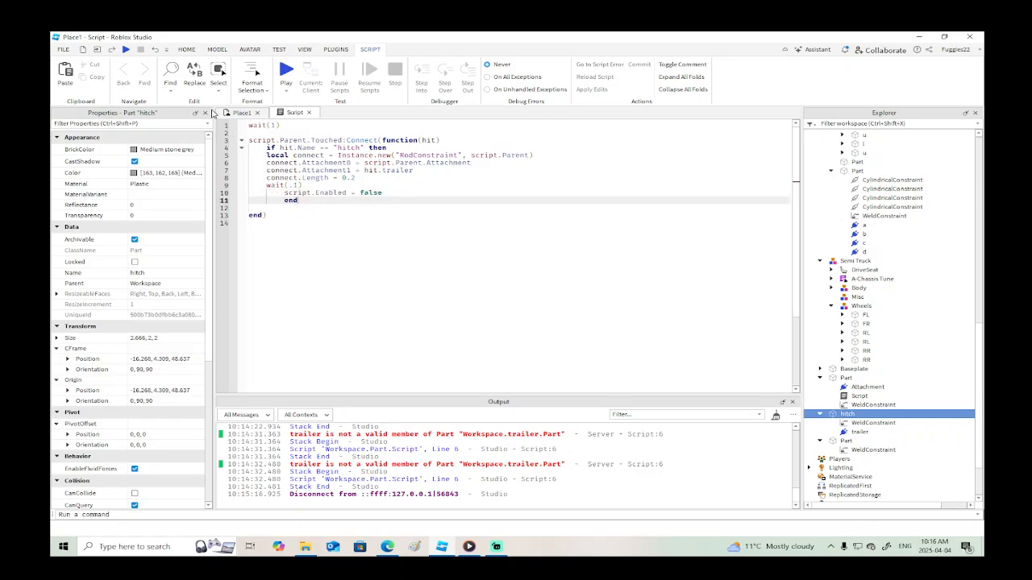
# Start a playtest, get into the semi truck, and back it up under the front end of the flatbed trailer.
pyautogui.click(125, 49)
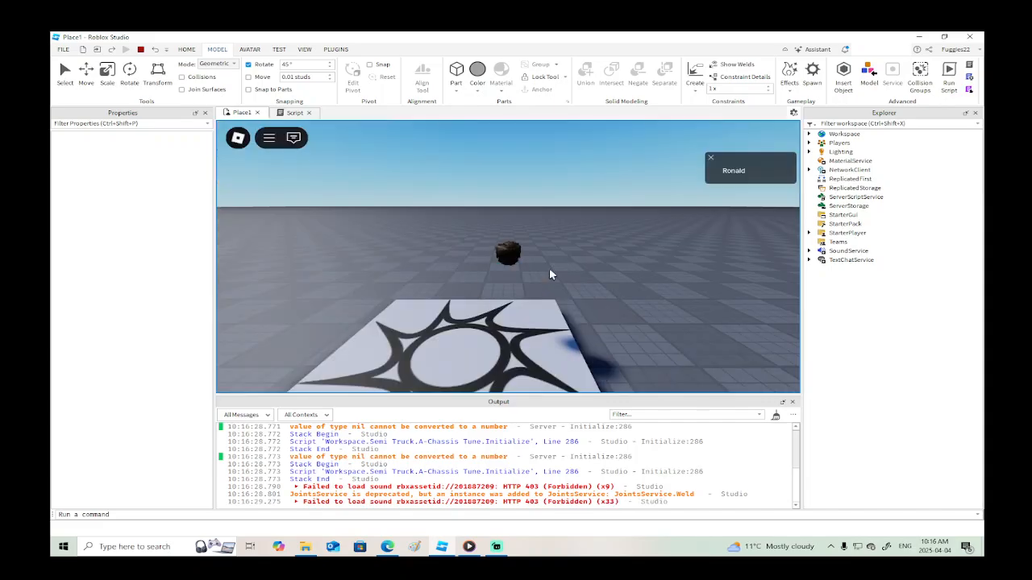
pyautogui.press('w')
pyautogui.moveTo(551, 269); pyautogui.dragTo(552, 271, button='right')
pyautogui.press('w')
pyautogui.press('s')
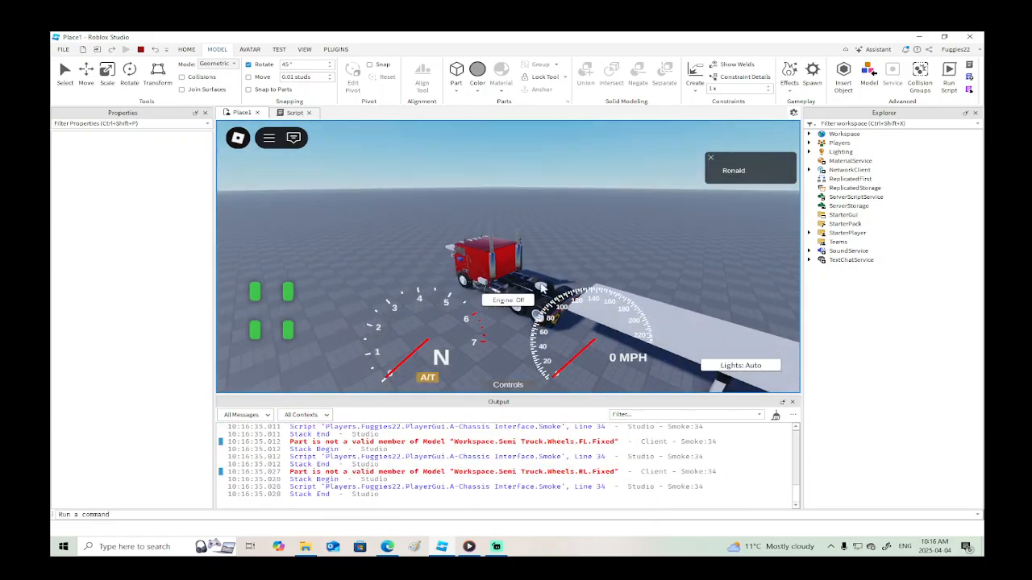
pyautogui.moveTo(610, 240); pyautogui.dragTo(609, 240, button='right')
pyautogui.press('s')
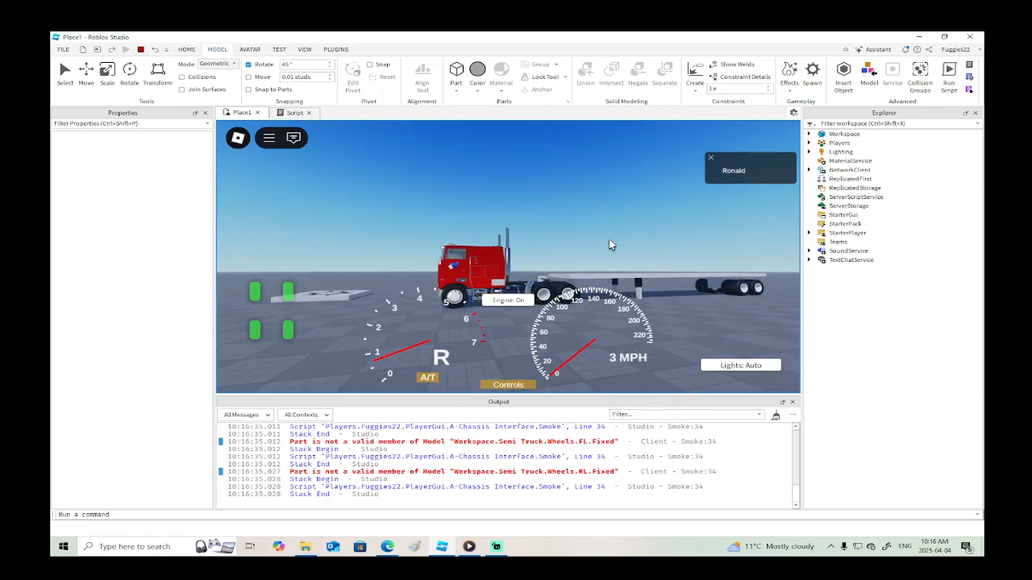
# Drive the truck forward to test the hitch, check the trailer connection from both sides, and stop the playtest.
pyautogui.press('w')
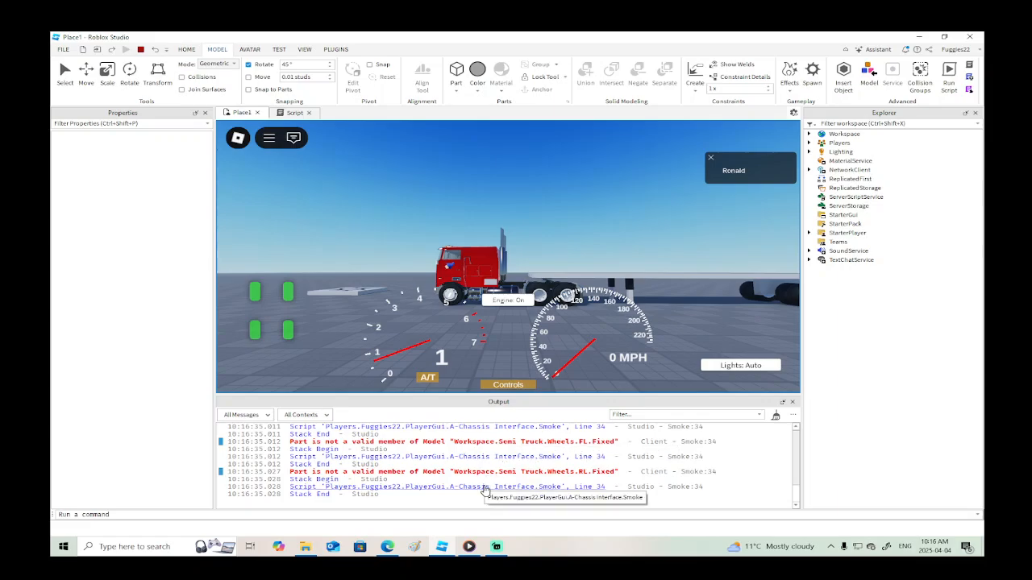
pyautogui.scroll(5, 484, 489)
pyautogui.scroll(-5, 468, 481)
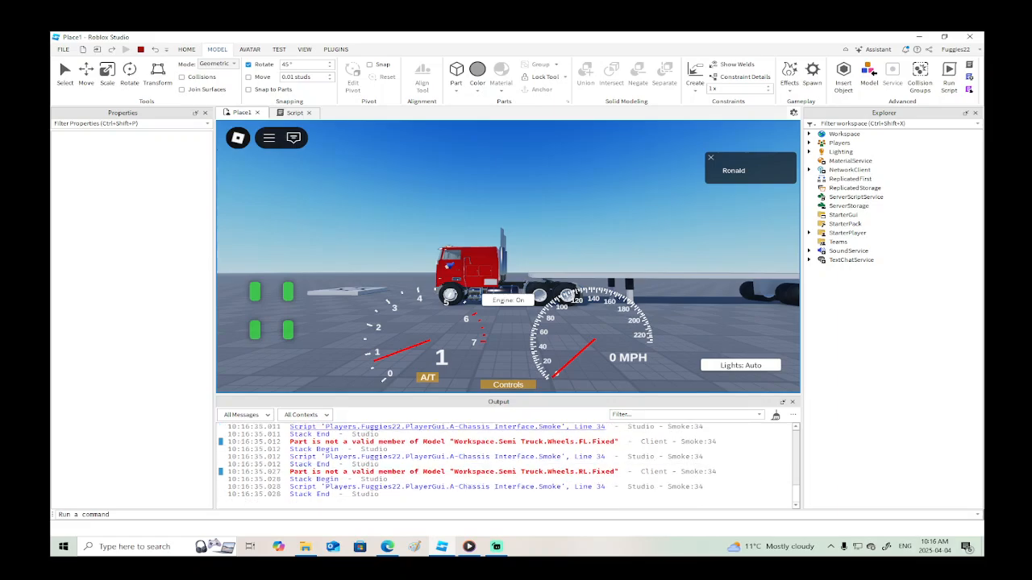
pyautogui.moveTo(656, 211); pyautogui.dragTo(657, 214, button='right')
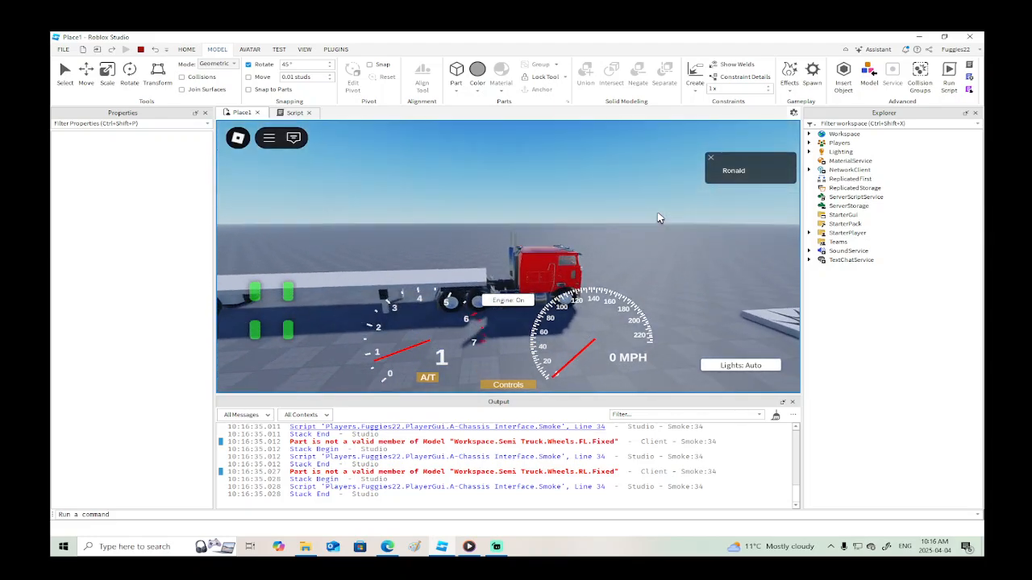
pyautogui.press('w')
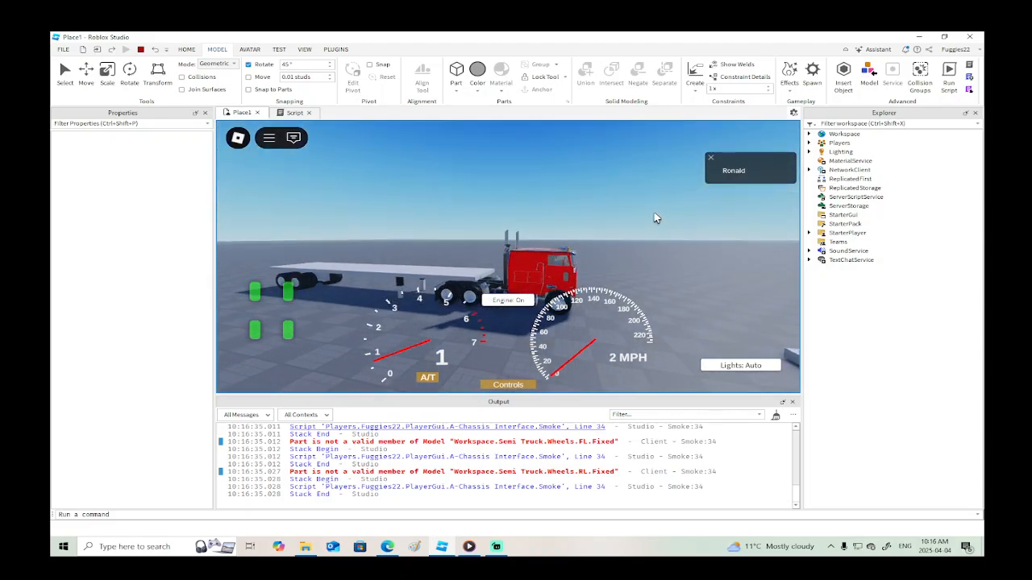
pyautogui.click(141, 50)
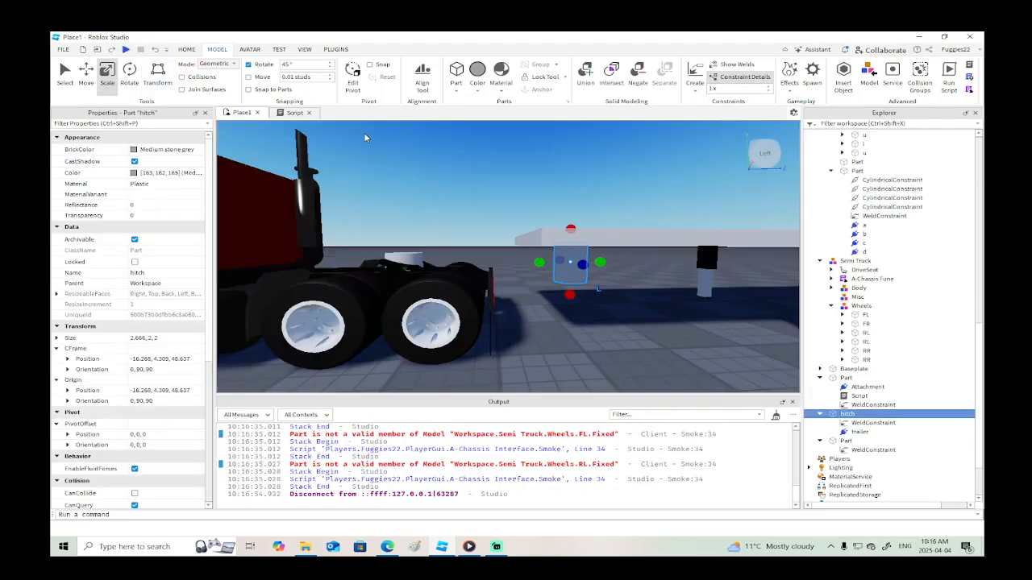
# Begin a new line with hit.Parent directly below the if hit.Name == "hitch" then line in the script.
pyautogui.click(295, 113)
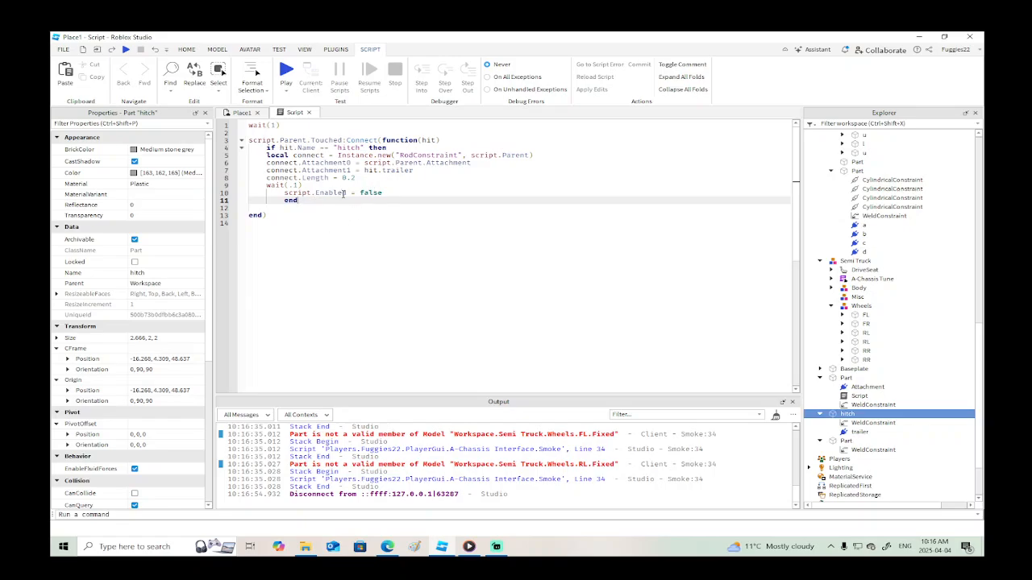
pyautogui.click(391, 147)
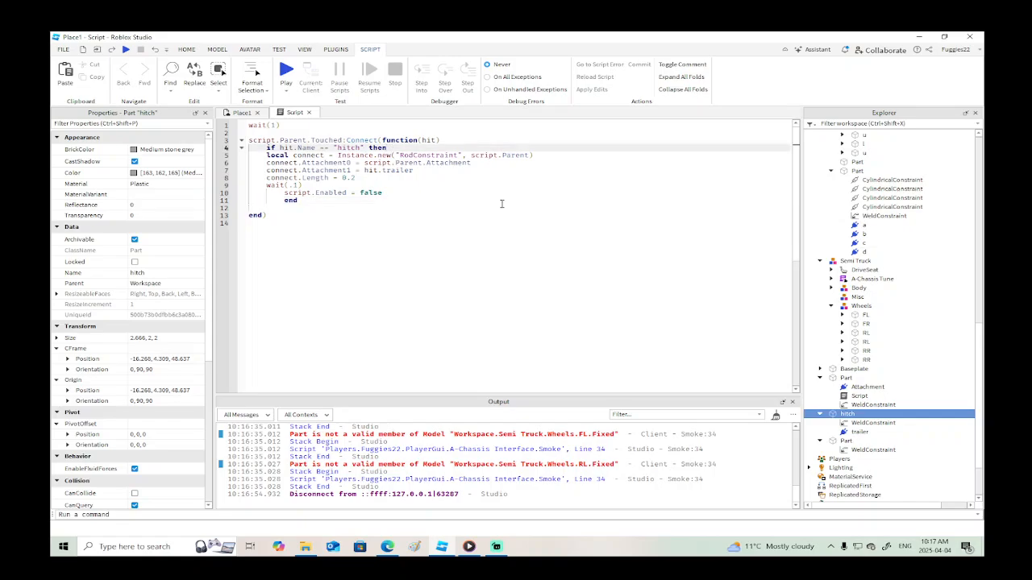
pyautogui.press('Return')
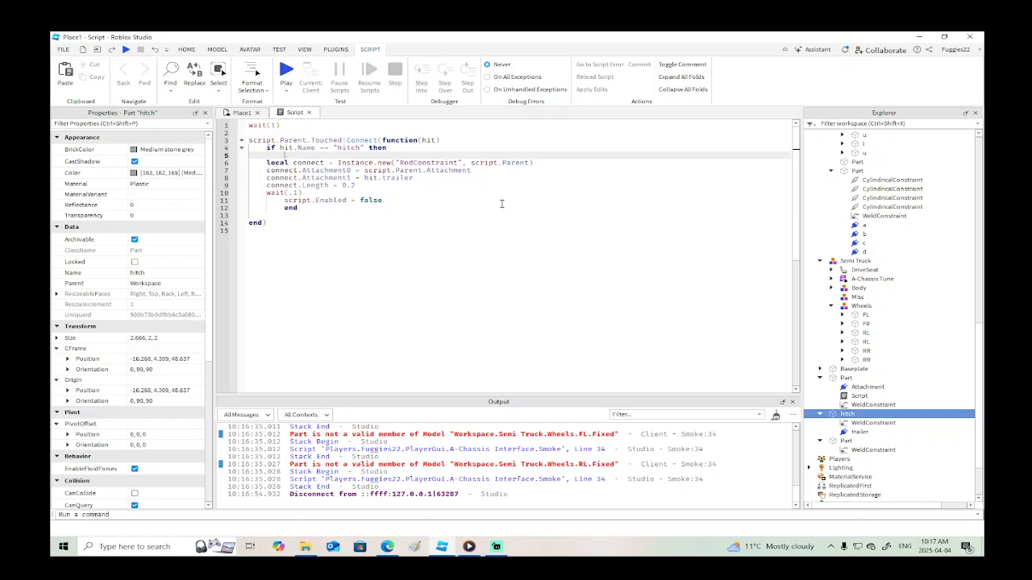
pyautogui.write('hit.Parent')
# Move the hitch part from the Workspace into the trailer model.
pyautogui.click(245, 114)
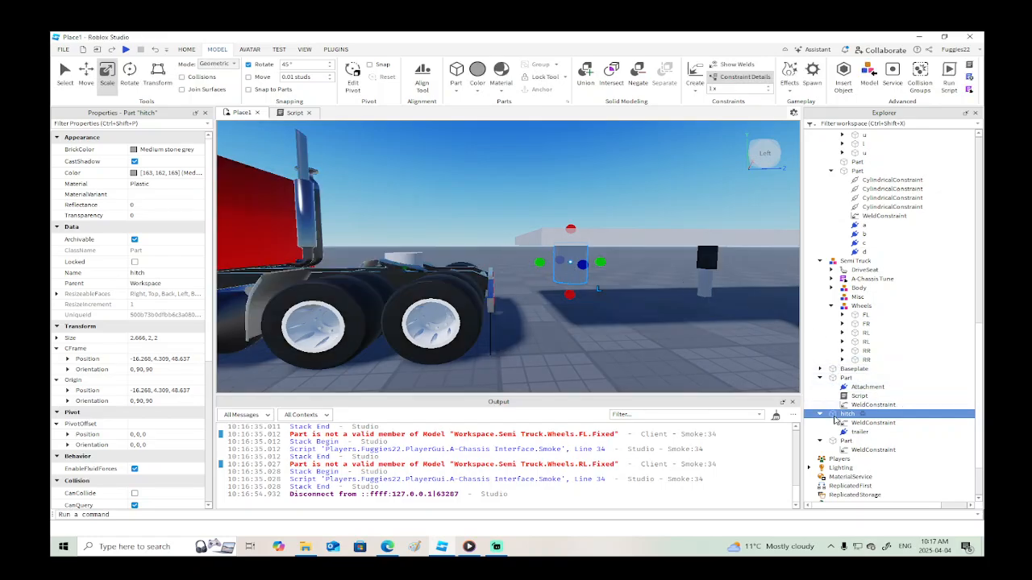
pyautogui.moveTo(835, 420); pyautogui.dragTo(841, 176)
pyautogui.scroll(9, 855, 180)
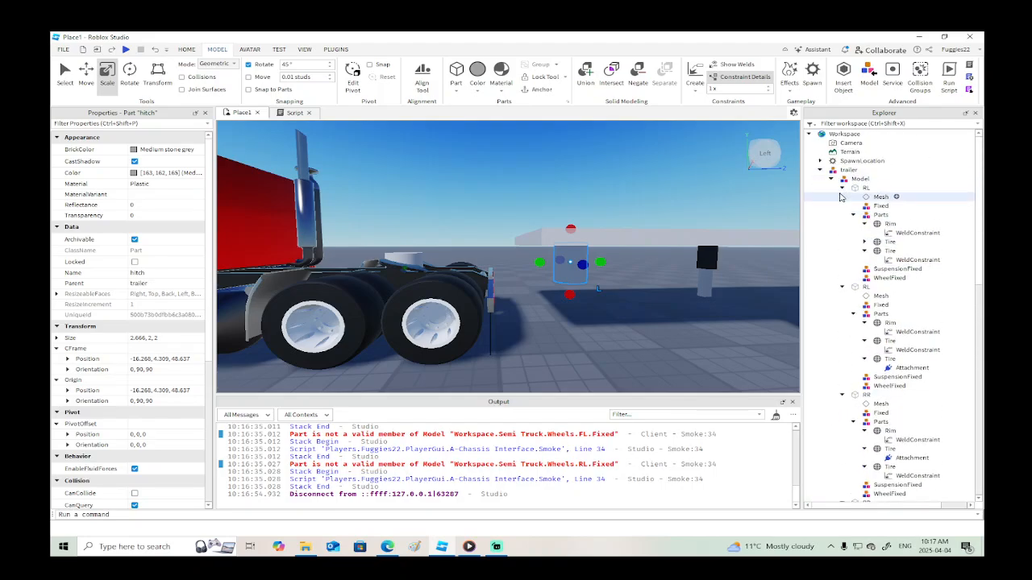
# Rename the trailer's model that holds the landing leg parts as legs.
pyautogui.click(832, 180)
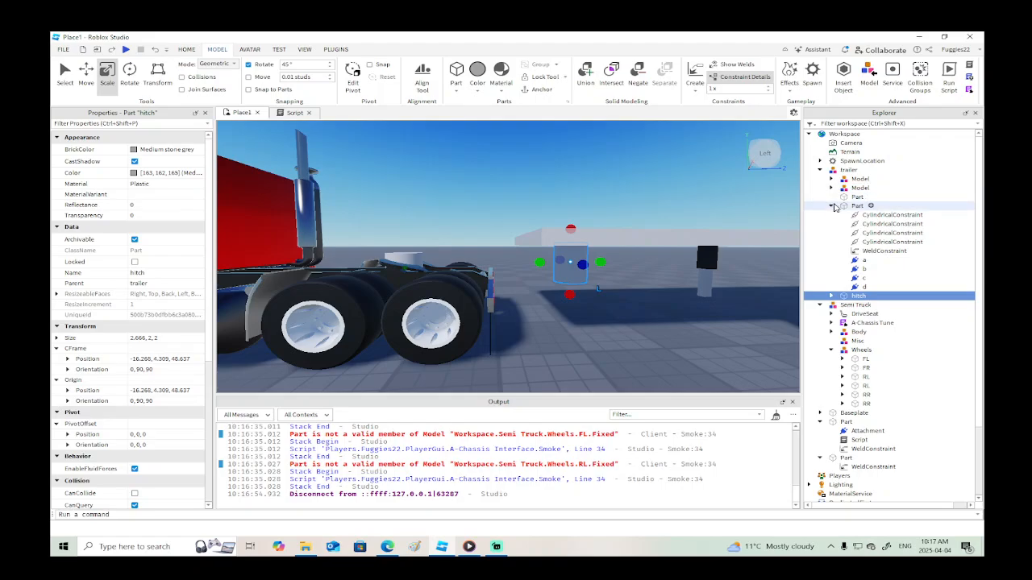
pyautogui.click(831, 187)
pyautogui.click(860, 187)
pyautogui.doubleClick(860, 189)
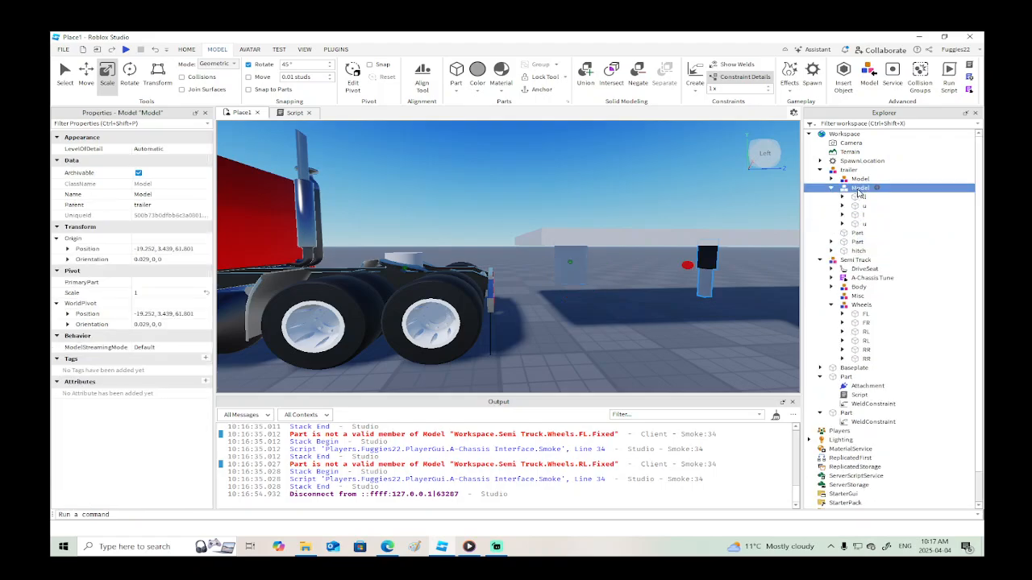
pyautogui.press('F2')
pyautogui.press('BackSpace')
pyautogui.write('legs')
pyautogui.press('Return')
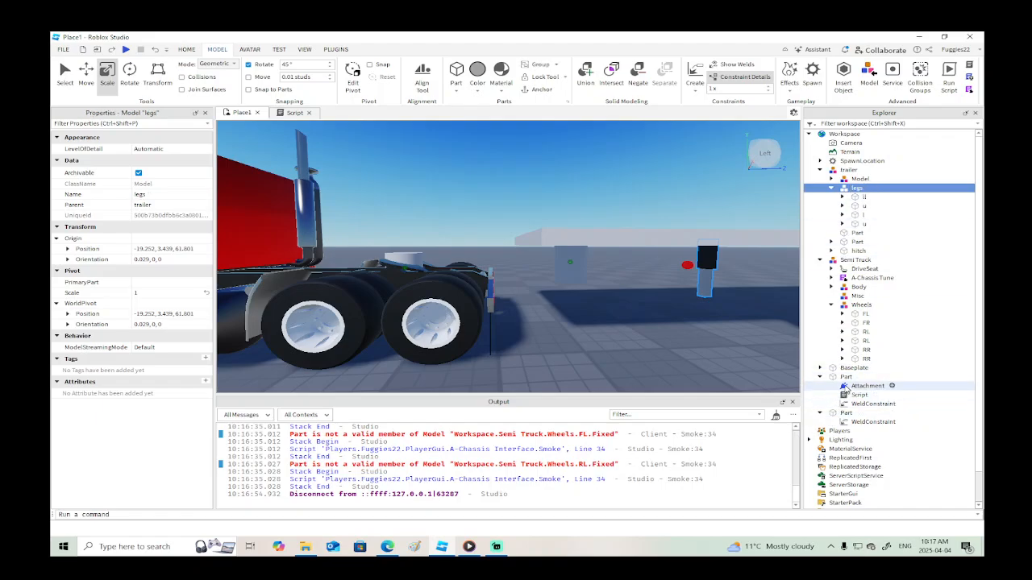
# In the hitch script, complete line 5 as hit.Parent.legs.ll.CanCollide = false inside the hitch condition.
pyautogui.click(286, 114)
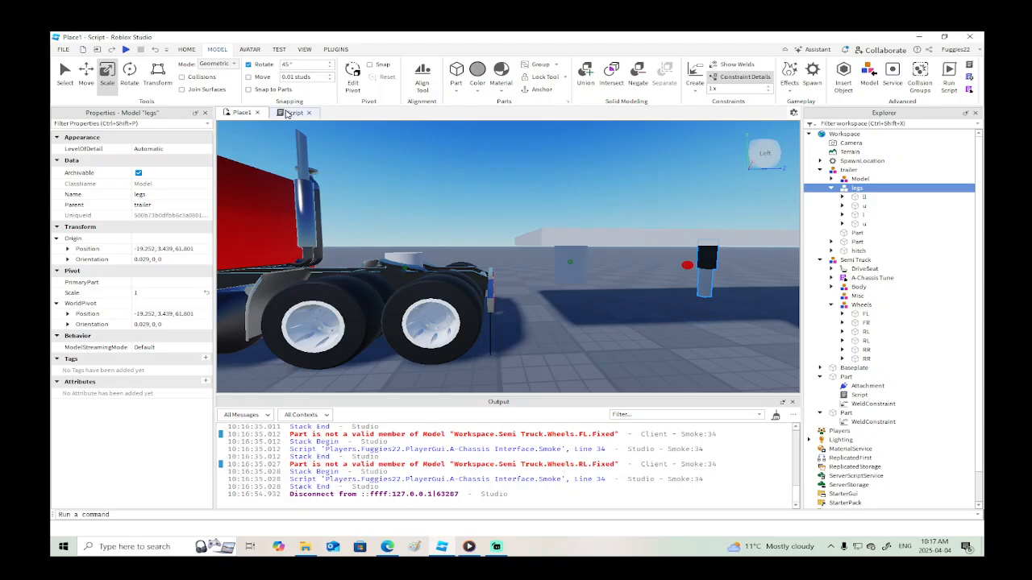
pyautogui.write('.l')
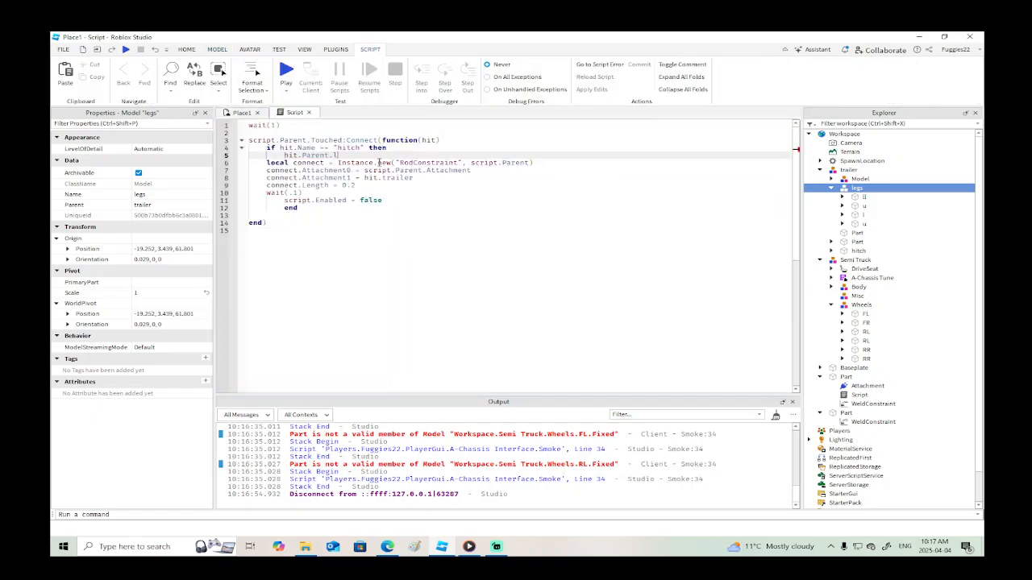
pyautogui.write('e')
pyautogui.write('gs.ll.c')
pyautogui.write('Ca')
pyautogui.write('n')
pyautogui.write('Co')
pyautogui.write('llide = false')
# Duplicate the CanCollide line directly below it and point the copy at leg part l.
pyautogui.moveTo(454, 157); pyautogui.dragTo(290, 155)
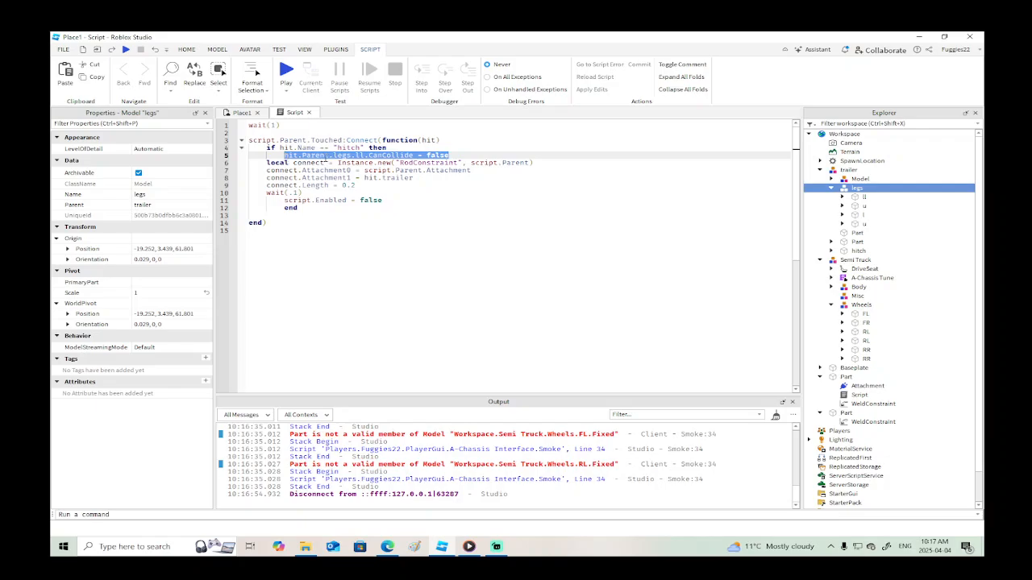
pyautogui.click(453, 155)
pyautogui.press('Return')
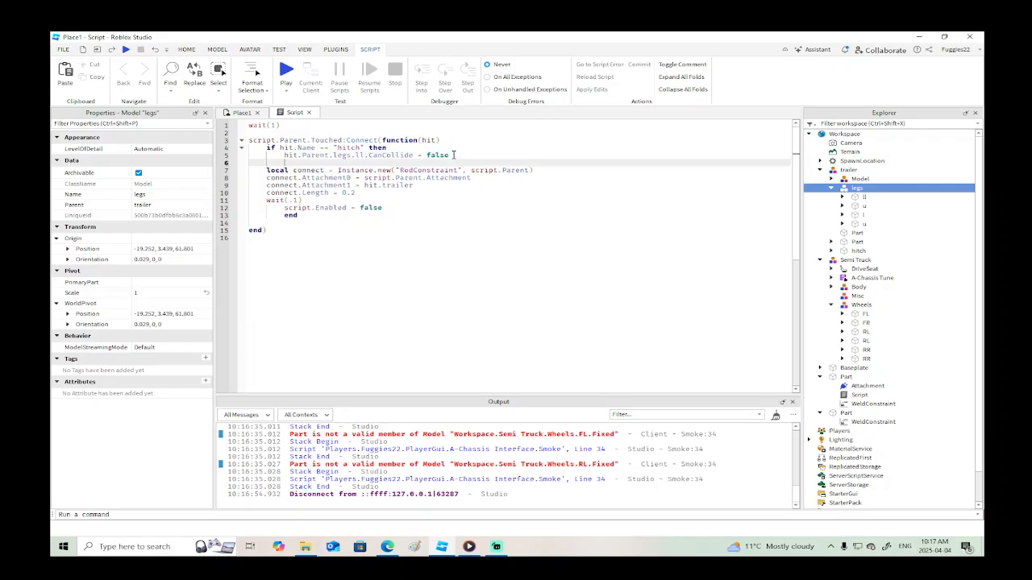
pyautogui.write('hit.Parent.legs.ll.CanCollide = false')
pyautogui.press('BackSpace')
# Start a playtest and walk the avatar into the semi truck's driver seat.
pyautogui.click(125, 50)
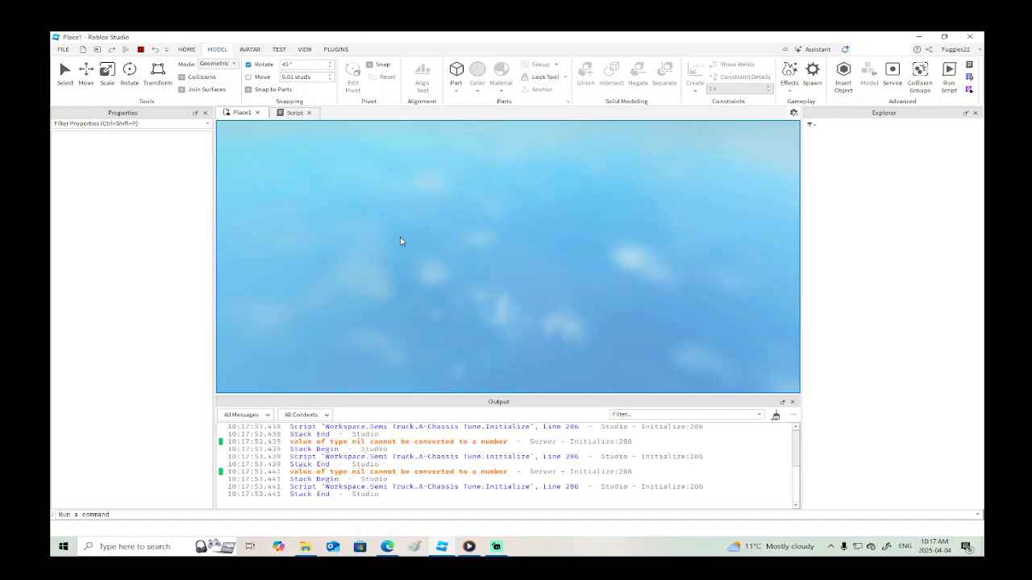
pyautogui.moveTo(539, 304); pyautogui.dragTo(537, 302, button='right')
pyautogui.press('w')
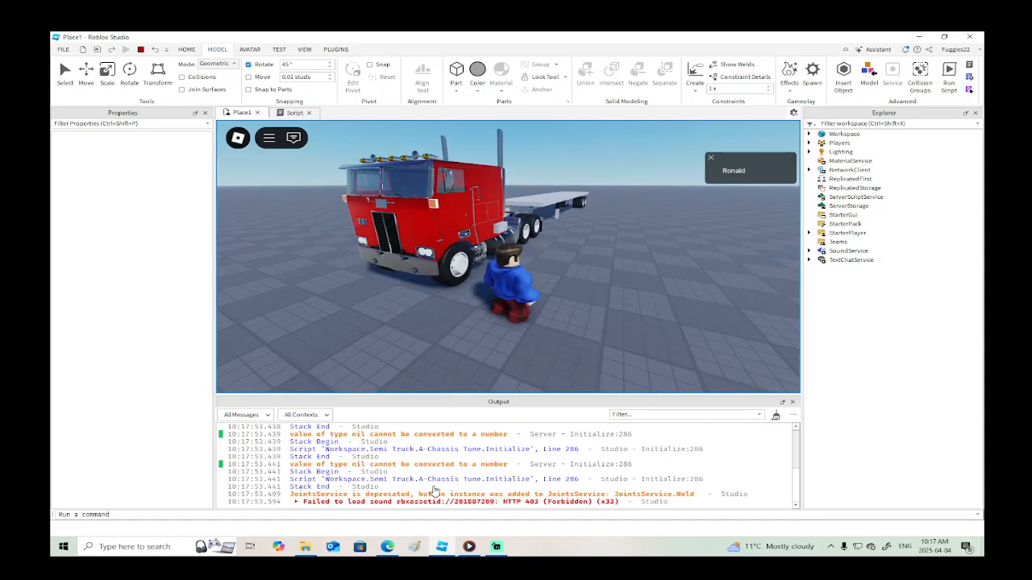
pyautogui.press('w')
pyautogui.moveTo(585, 336); pyautogui.dragTo(621, 328, button='right')
pyautogui.press('space')
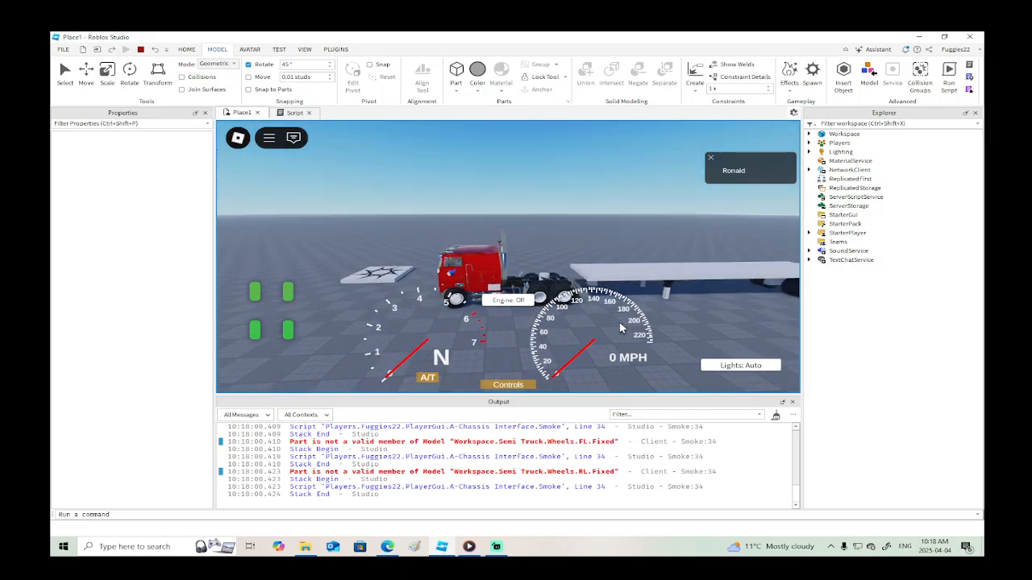
# Start the engine, back the truck under the trailer, test driving forward and in reverse, and end the playtest.
pyautogui.click(514, 303)
pyautogui.moveTo(572, 250); pyautogui.dragTo(572, 250, button='right')
pyautogui.press('s')
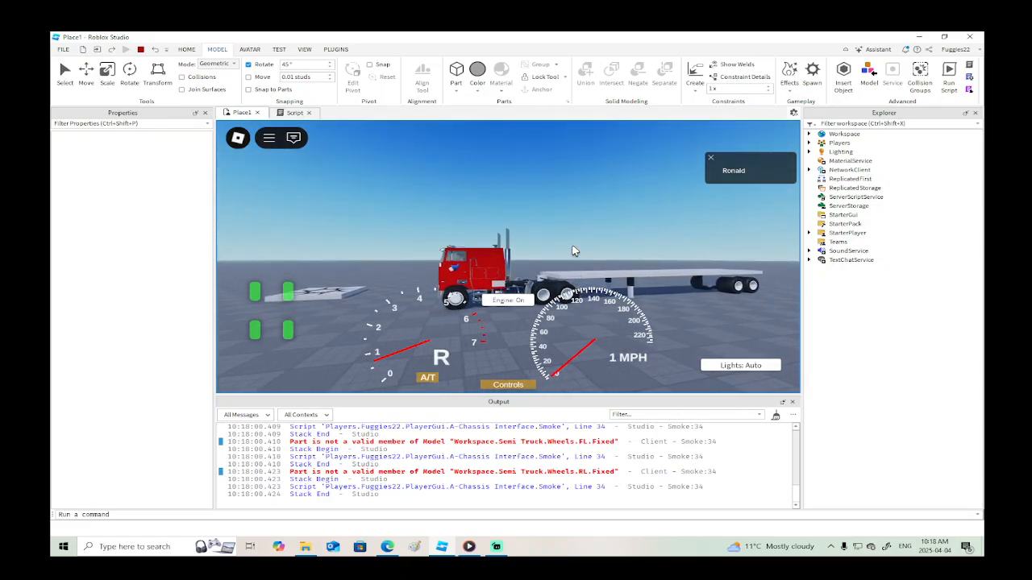
pyautogui.moveTo(574, 251); pyautogui.dragTo(598, 249, button='right')
pyautogui.press('w')
pyautogui.press('s')
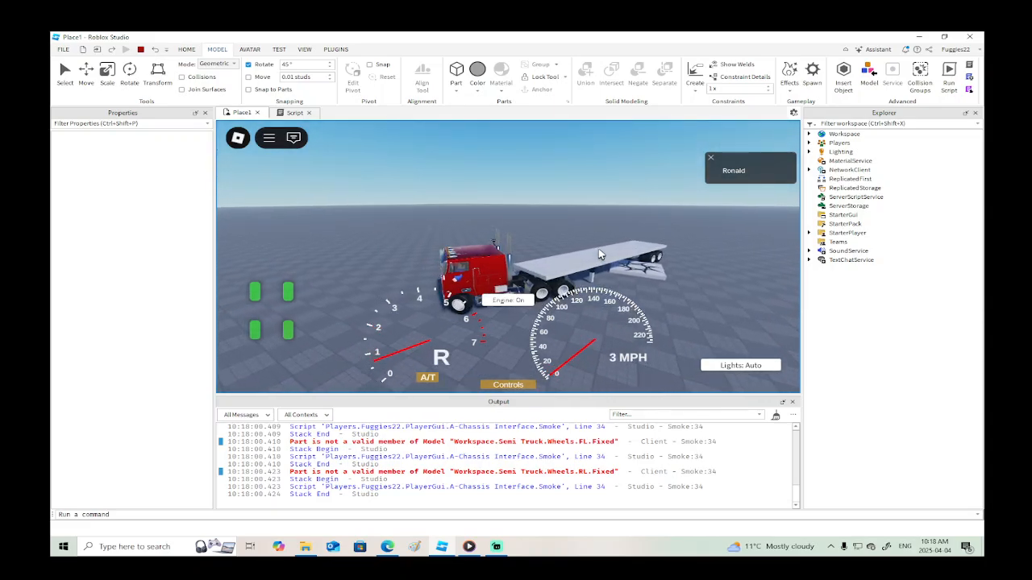
pyautogui.press('w')
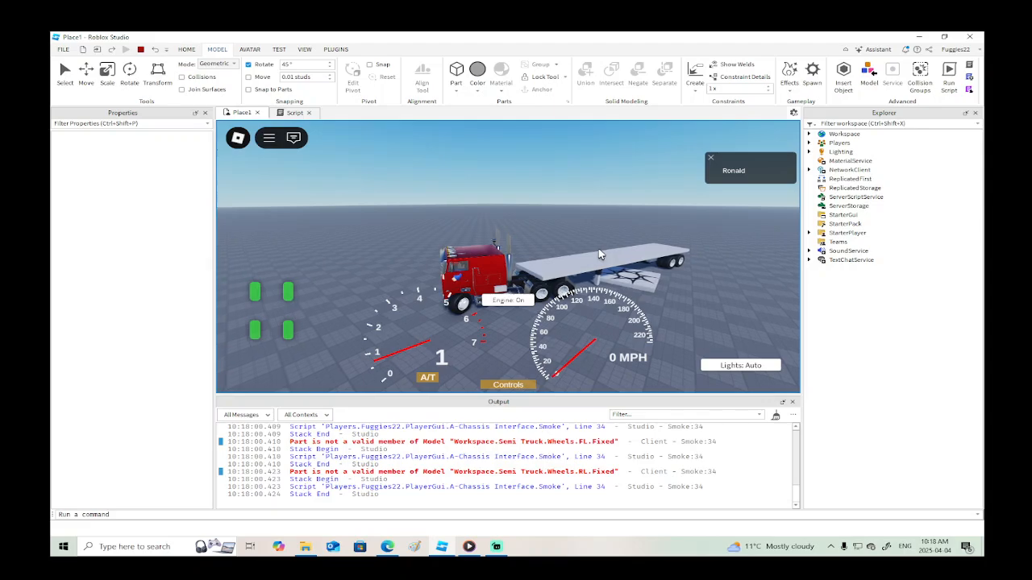
pyautogui.hotkey('shift', 'F5')
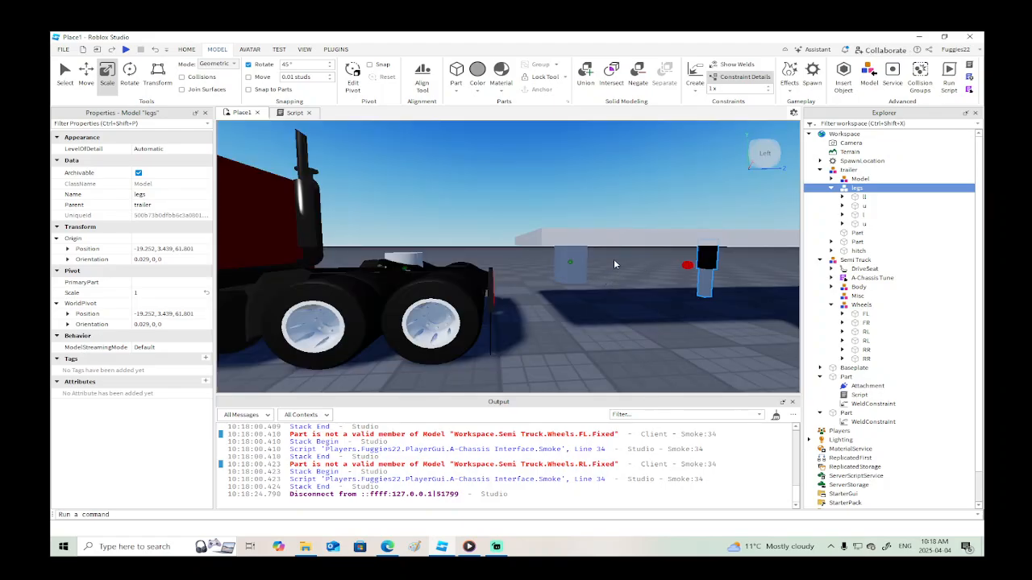
# Inspect the trailer deck's collision and mass properties, and select the semi truck.
pyautogui.click(610, 234)
pyautogui.scroll(-4, 161, 363)
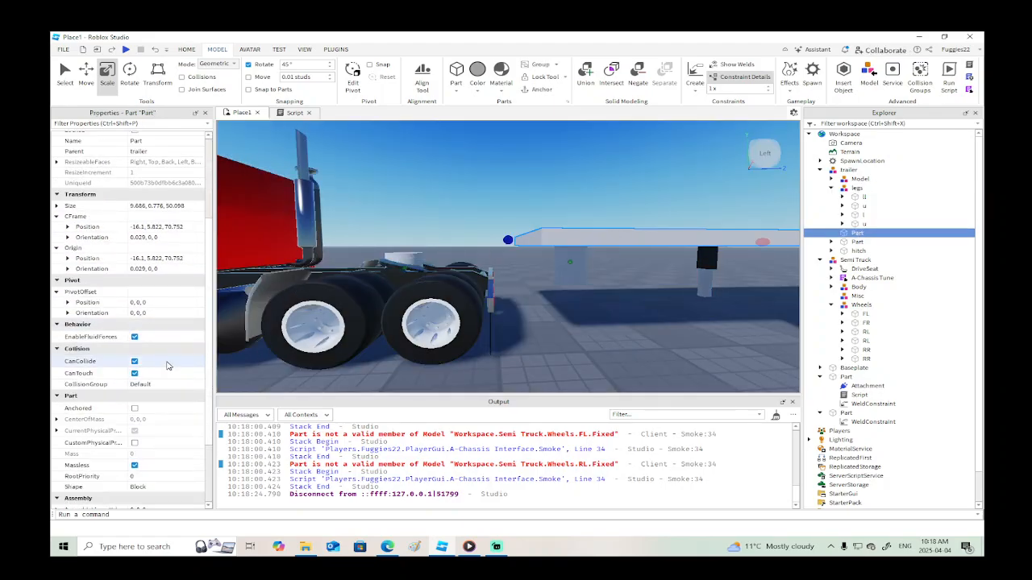
pyautogui.scroll(-6, 683, 278)
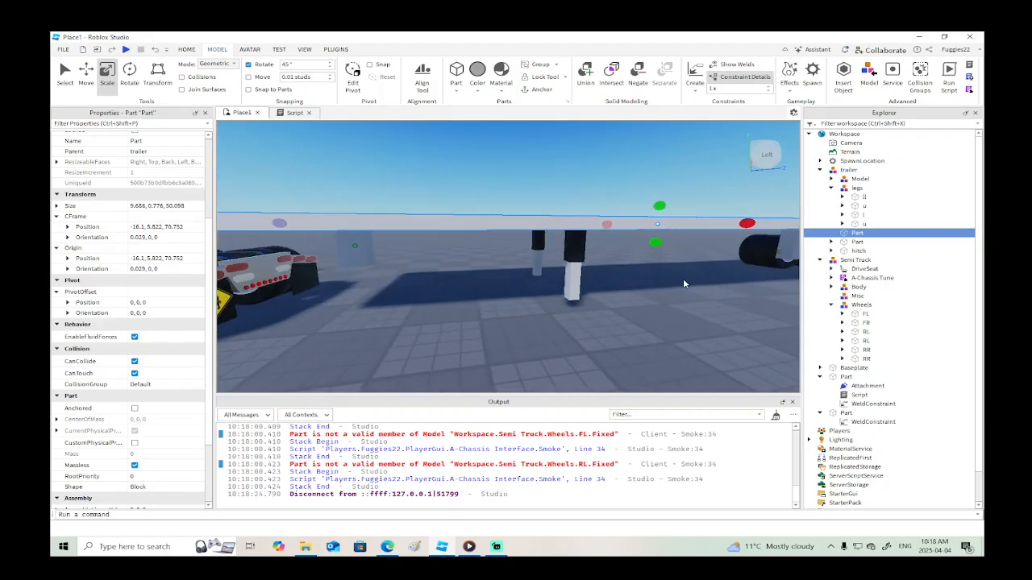
pyautogui.moveTo(683, 278); pyautogui.dragTo(530, 276, button='right')
pyautogui.click(530, 276)
# From the density warning, set the density in the Initialize script's DReduce function to 0.0001, and close both open scripts.
pyautogui.scroll(10, 430, 445)
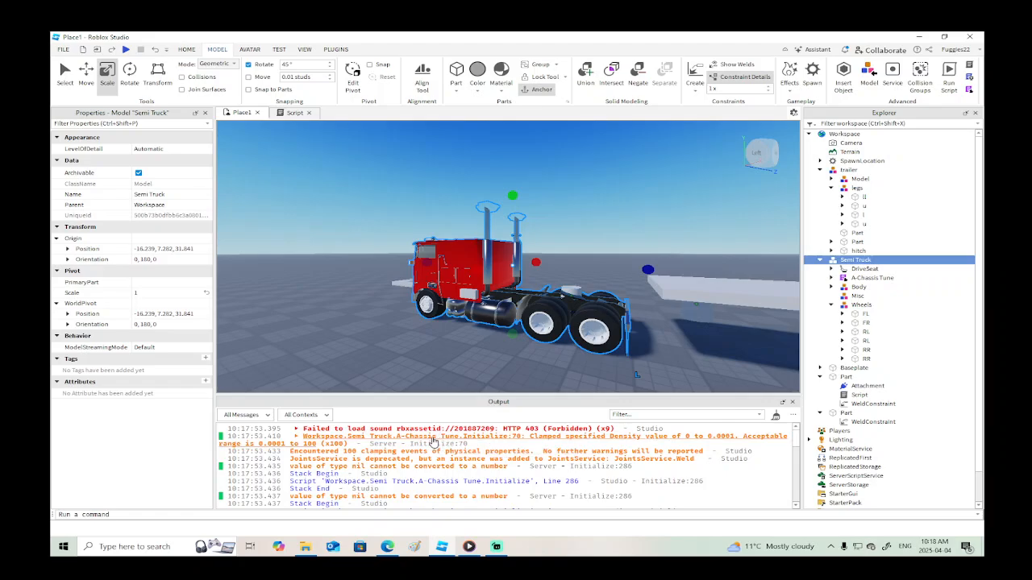
pyautogui.click(435, 444)
pyautogui.click(345, 258)
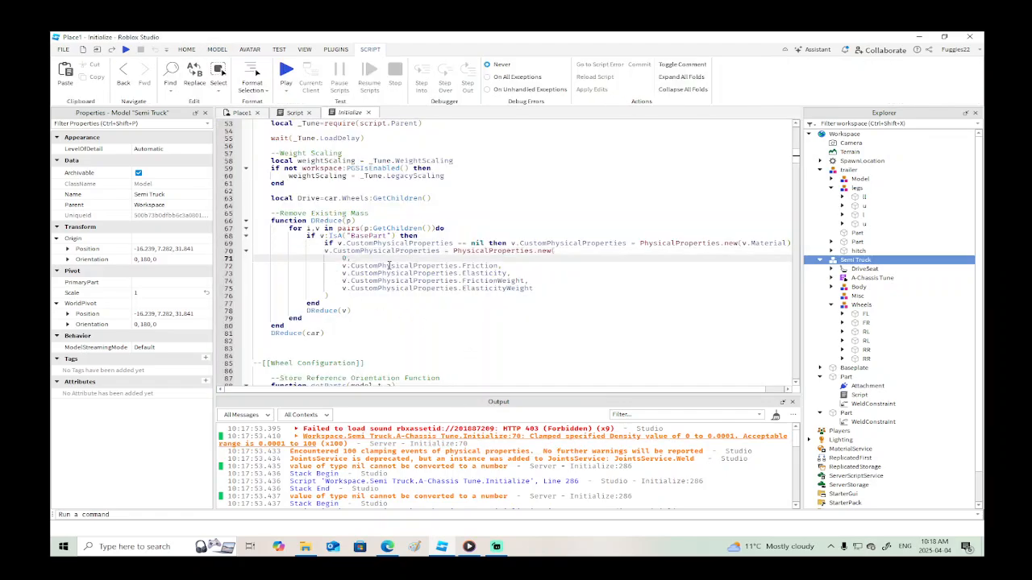
pyautogui.write('0.0,')
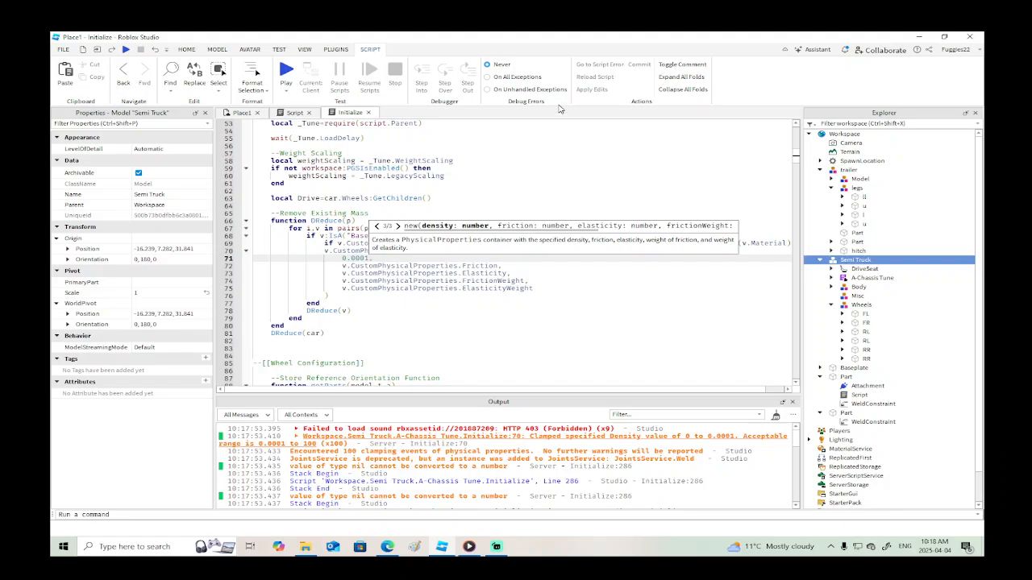
pyautogui.moveTo(797, 160); pyautogui.dragTo(795, 121)
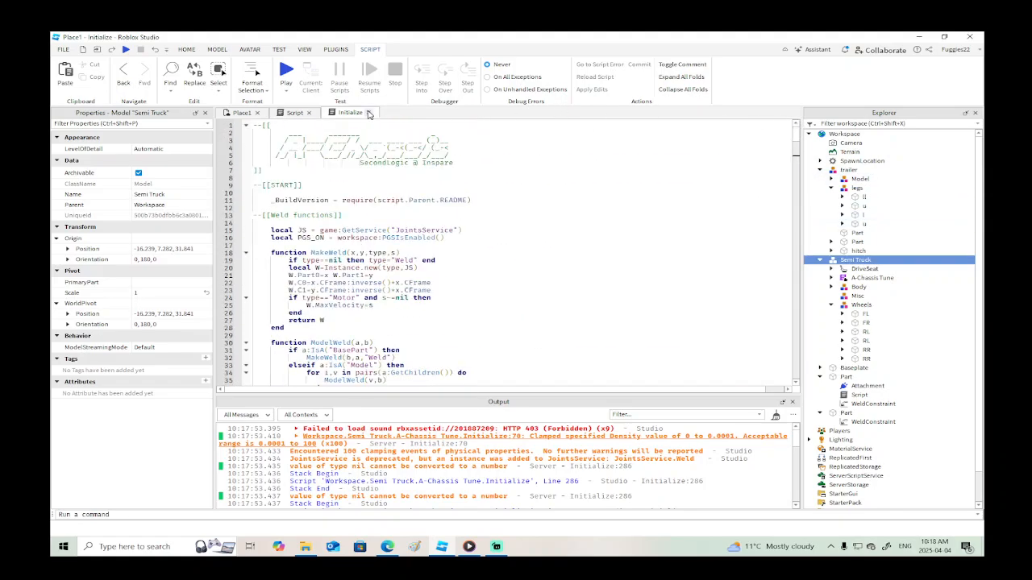
pyautogui.click(368, 113)
pyautogui.click(309, 113)
# Open the A-Chassis Tune script and set Tune.FinalDrive to 5.06 under Gear Ratios.
pyautogui.click(844, 278)
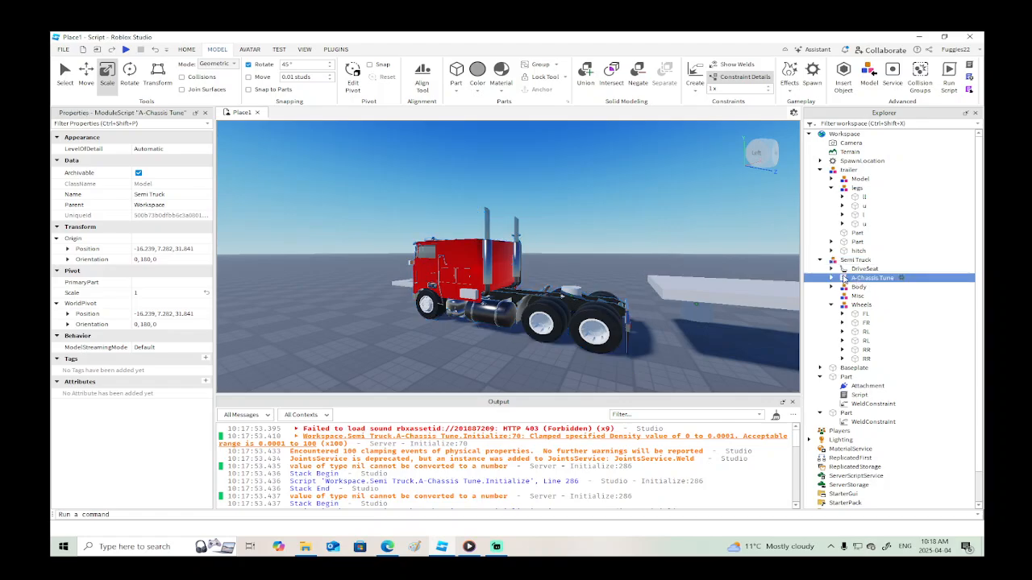
pyautogui.doubleClick(844, 278)
pyautogui.scroll(-3, 474, 274)
pyautogui.scroll(-7, 474, 274)
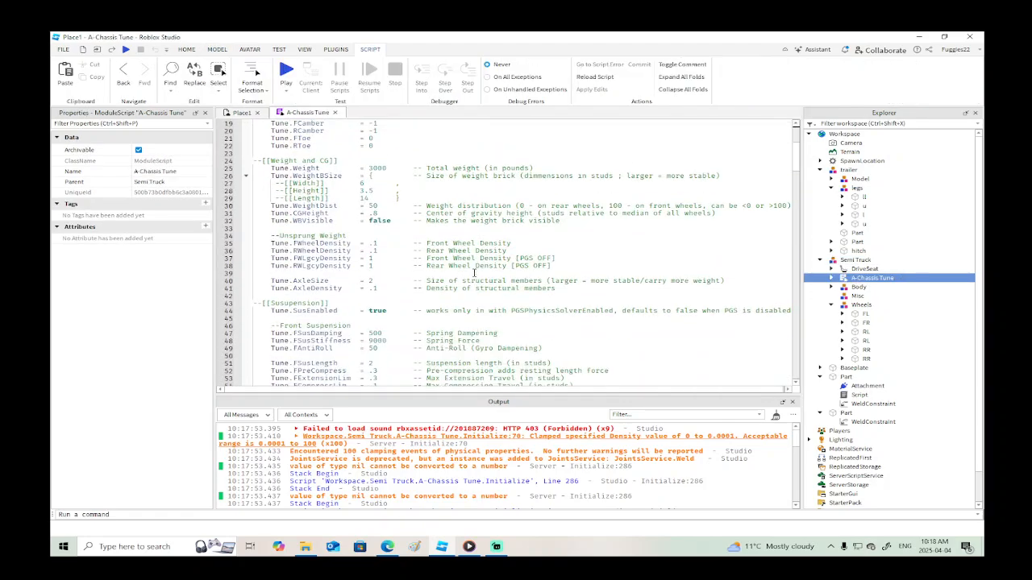
pyautogui.scroll(-4, 474, 274)
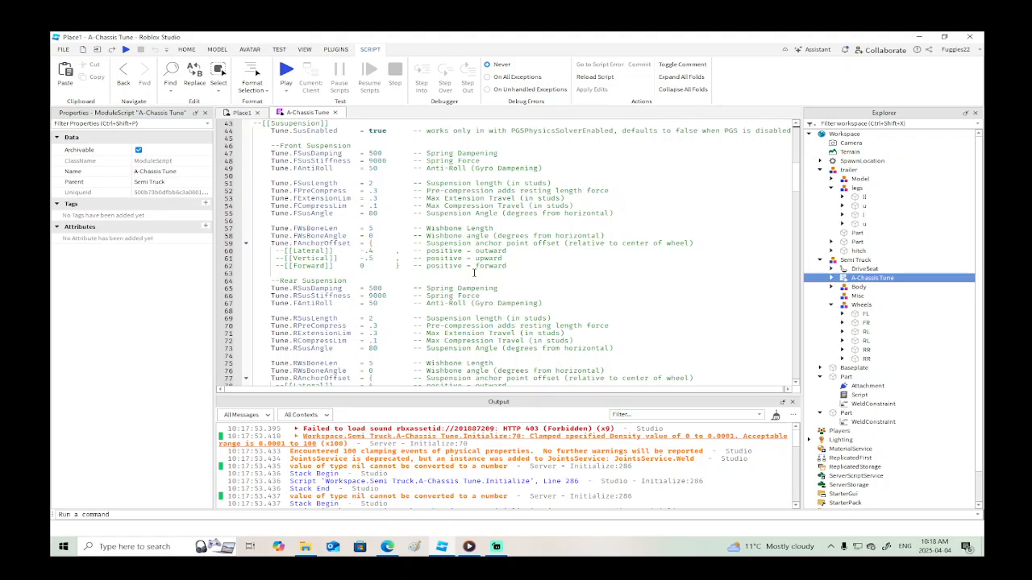
pyautogui.scroll(-15, 474, 274)
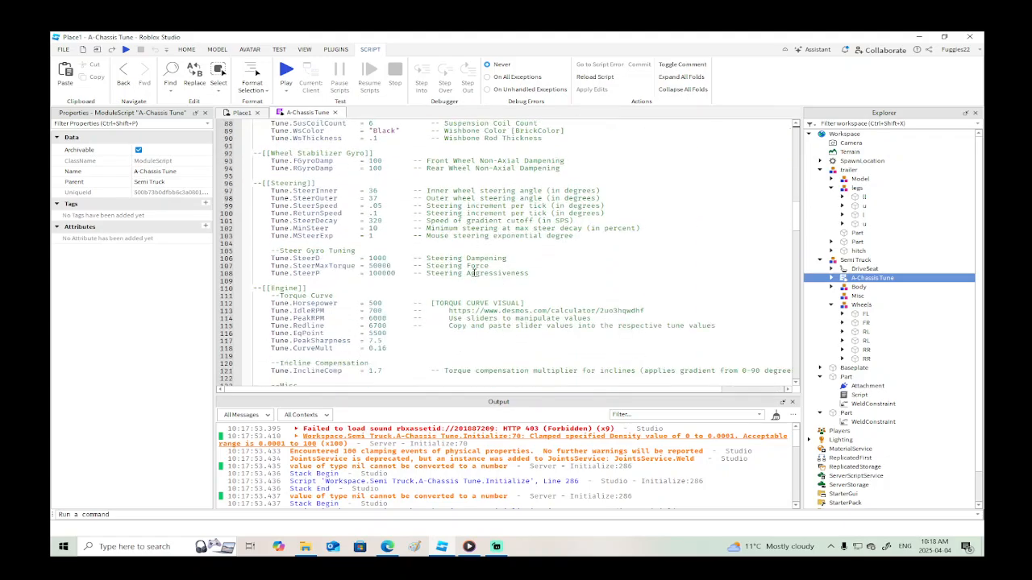
pyautogui.scroll(-4, 474, 274)
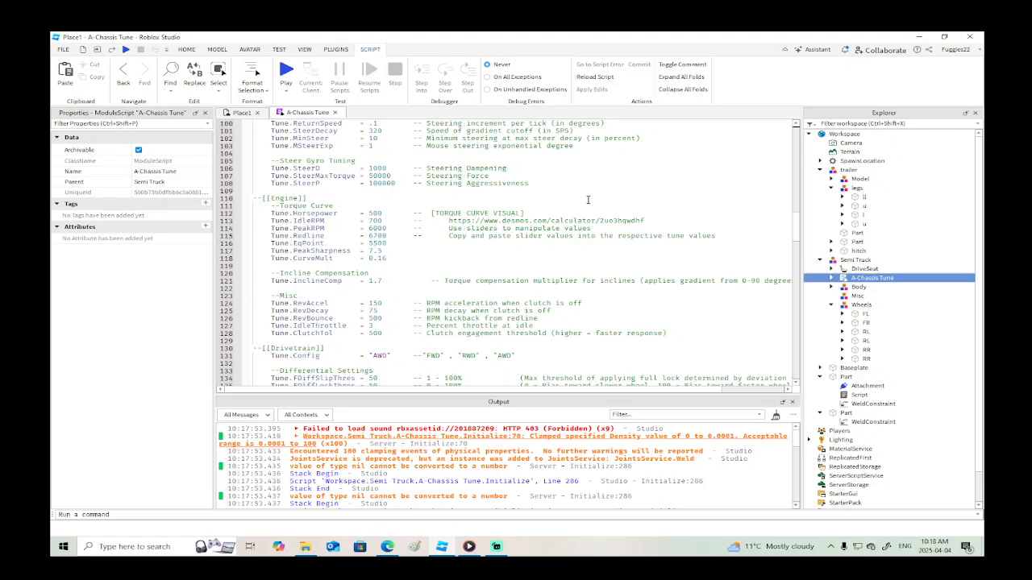
pyautogui.scroll(-7, 588, 200)
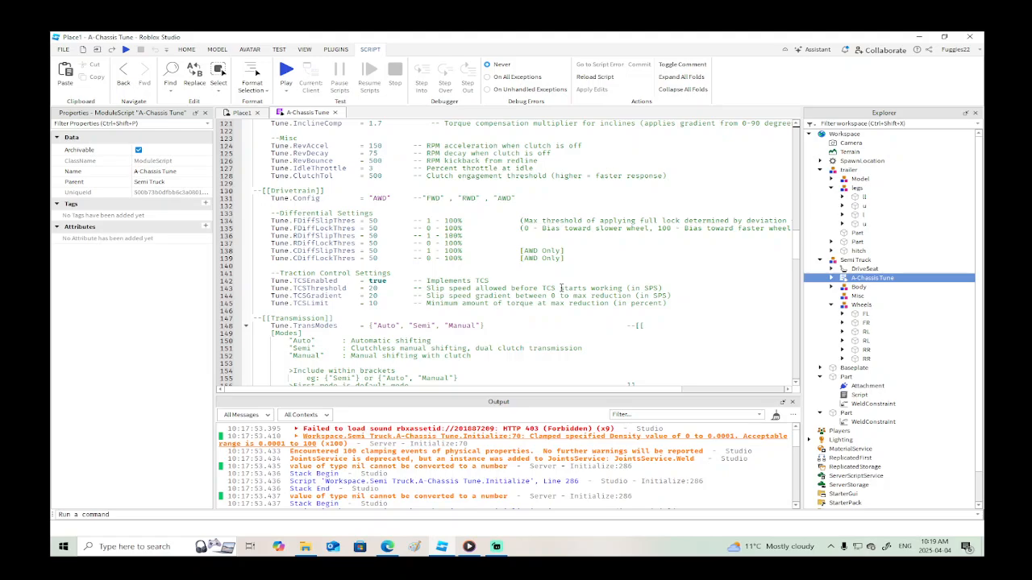
pyautogui.scroll(-3, 561, 288)
pyautogui.scroll(-8, 561, 288)
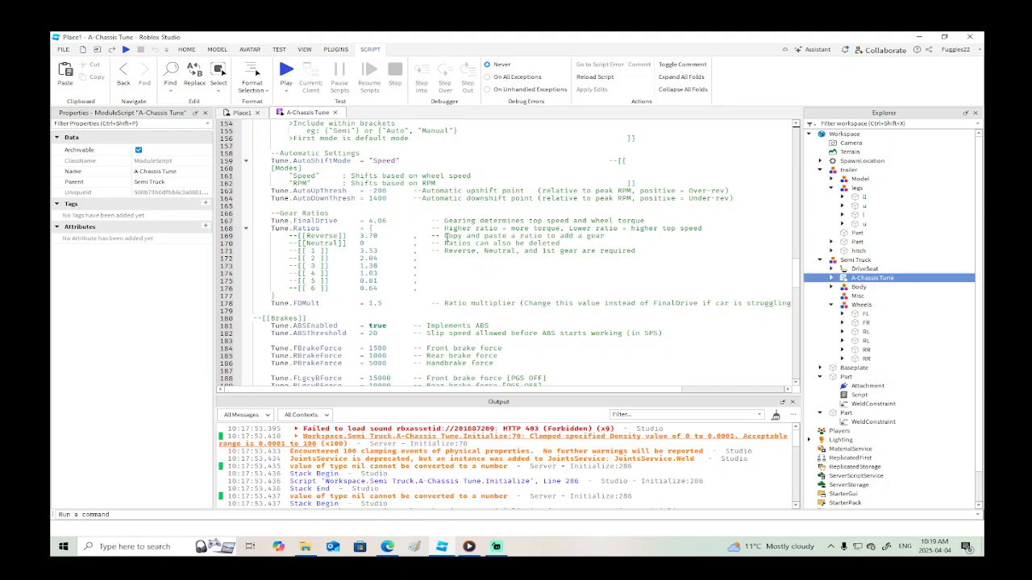
pyautogui.click(388, 223)
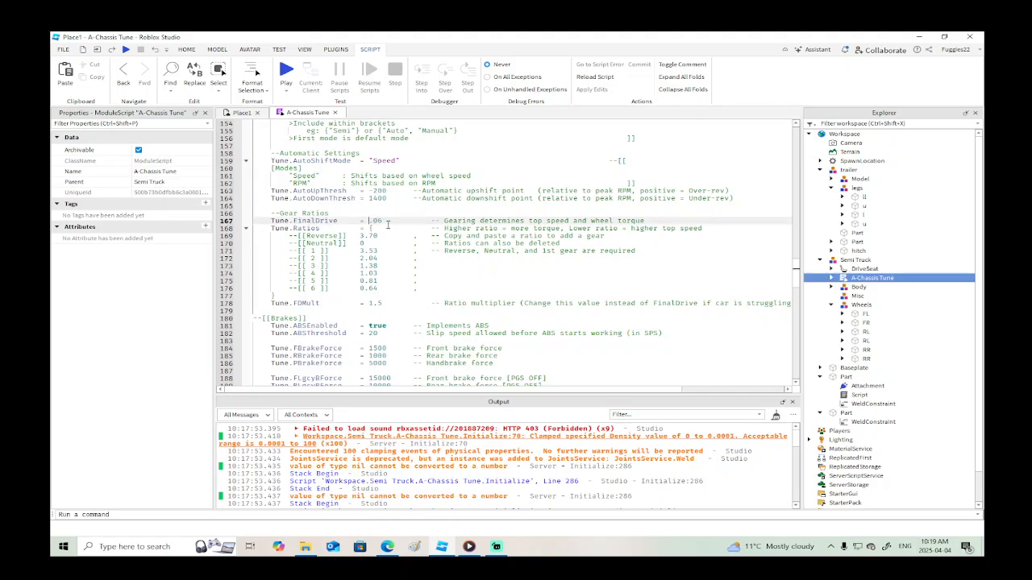
# Playtest the new final drive: board the semi truck and start its engine.
pyautogui.click(125, 71)
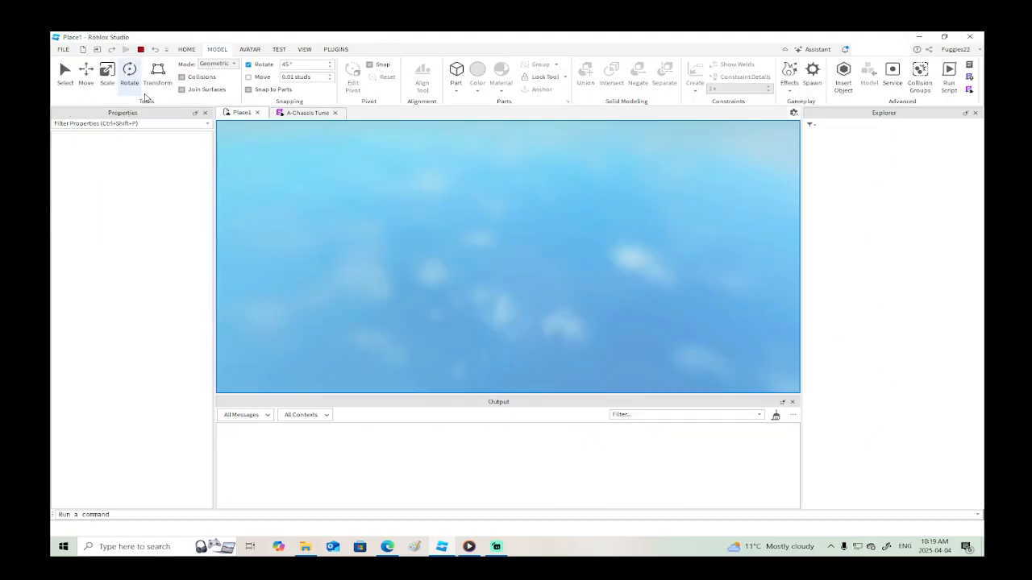
pyautogui.press('w')
pyautogui.moveTo(516, 284); pyautogui.dragTo(535, 289, button='right')
pyautogui.press('w')
pyautogui.click(508, 300)
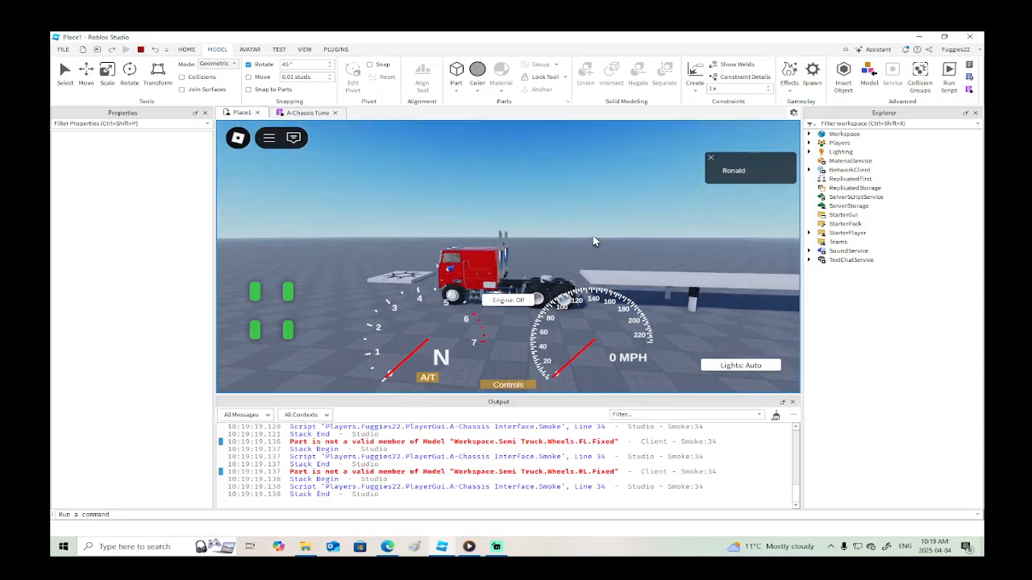
# Back the truck under the trailer, try pulling it forward, and stop the playtest.
pyautogui.press('w')
pyautogui.press('s')
pyautogui.moveTo(595, 242); pyautogui.dragTo(591, 235, button='right')
pyautogui.press('w')
pyautogui.press('s')
pyautogui.press('w')
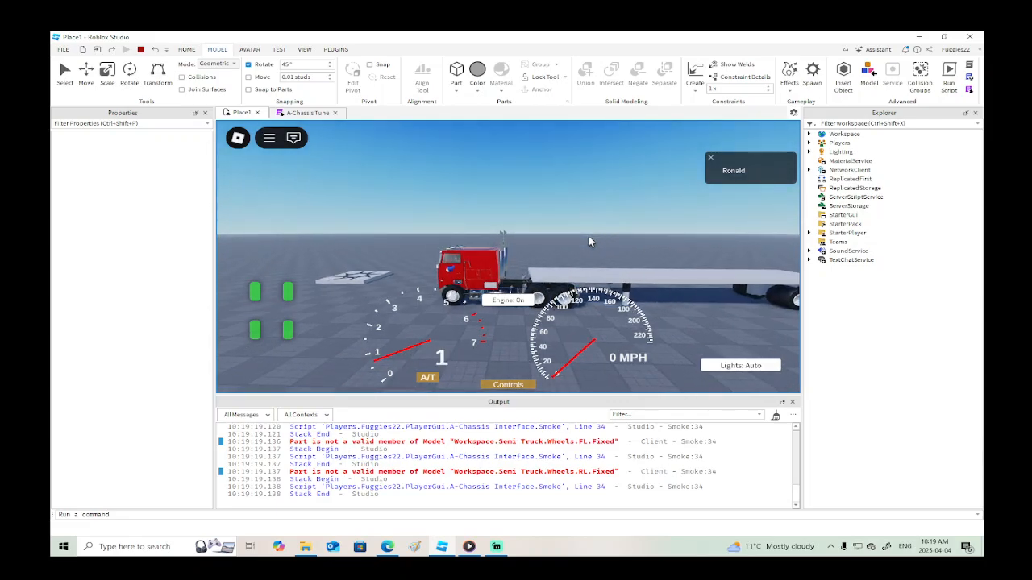
pyautogui.click(140, 50)
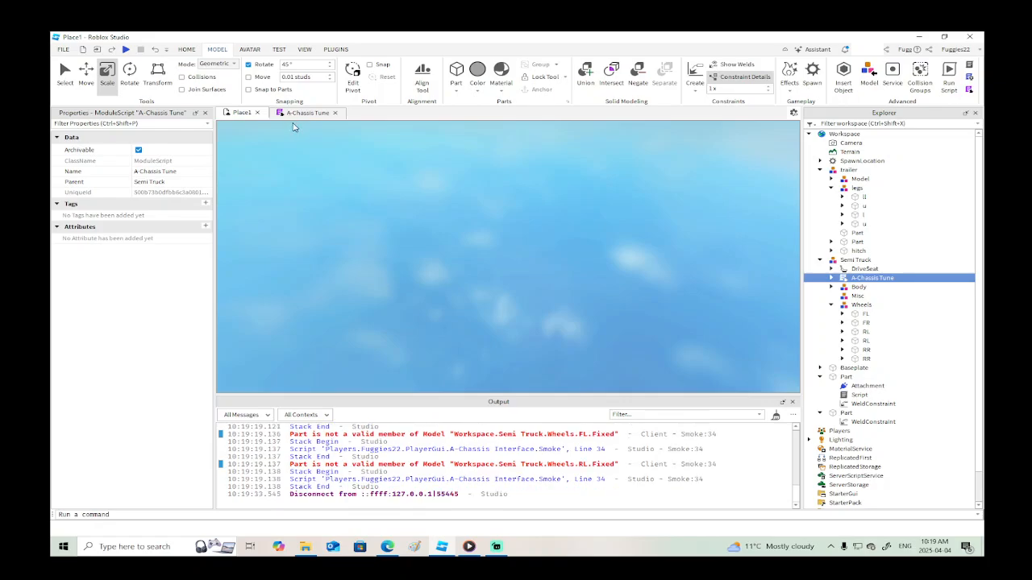
# Check the gear settings in A-Chassis Tune, run the playtest again, and board the truck.
pyautogui.click(304, 113)
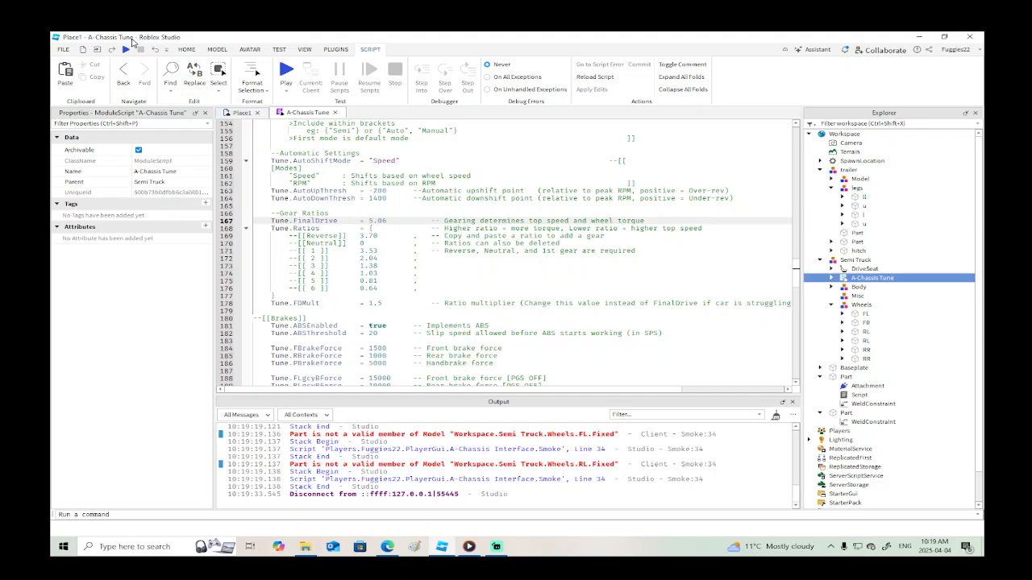
pyautogui.click(125, 50)
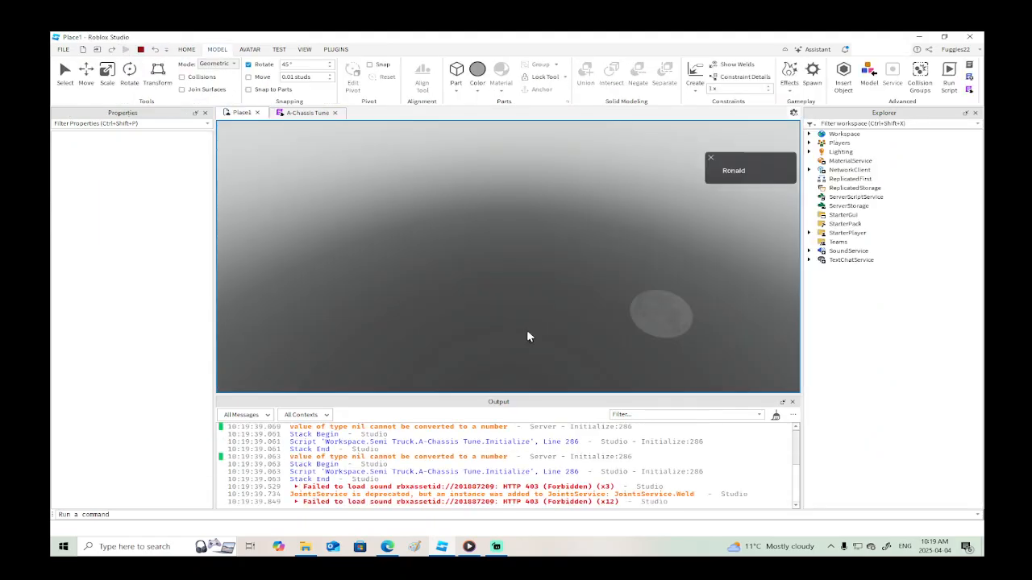
pyautogui.press('w')
pyautogui.moveTo(545, 313); pyautogui.dragTo(545, 310, button='right')
pyautogui.press('d')
pyautogui.press('w')
pyautogui.press('space')
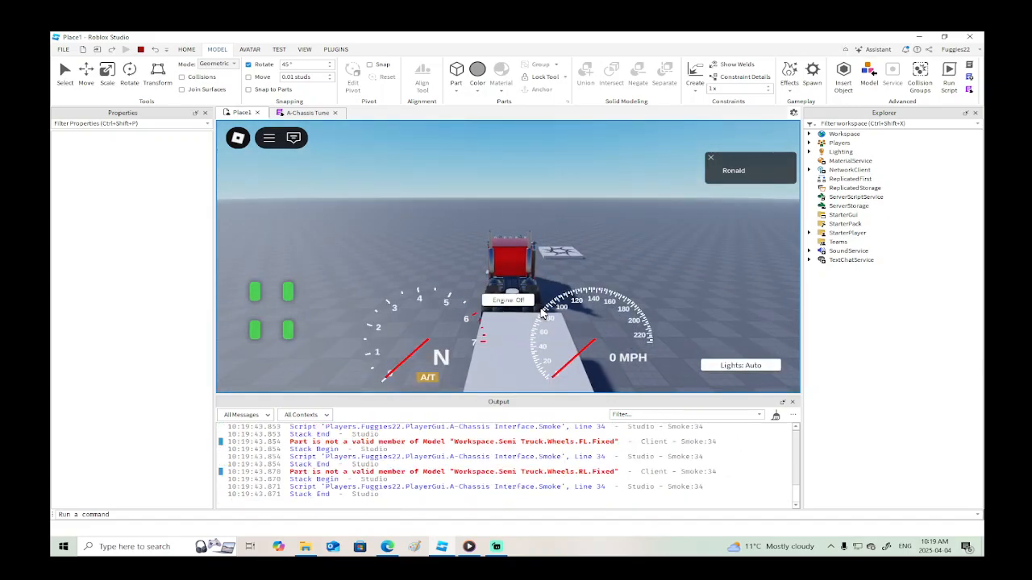
# Reverse the truck into the trailer hitch and drive off forward with the trailer coupled.
pyautogui.moveTo(635, 256); pyautogui.dragTo(636, 255, button='right')
pyautogui.press('w')
pyautogui.press('s')
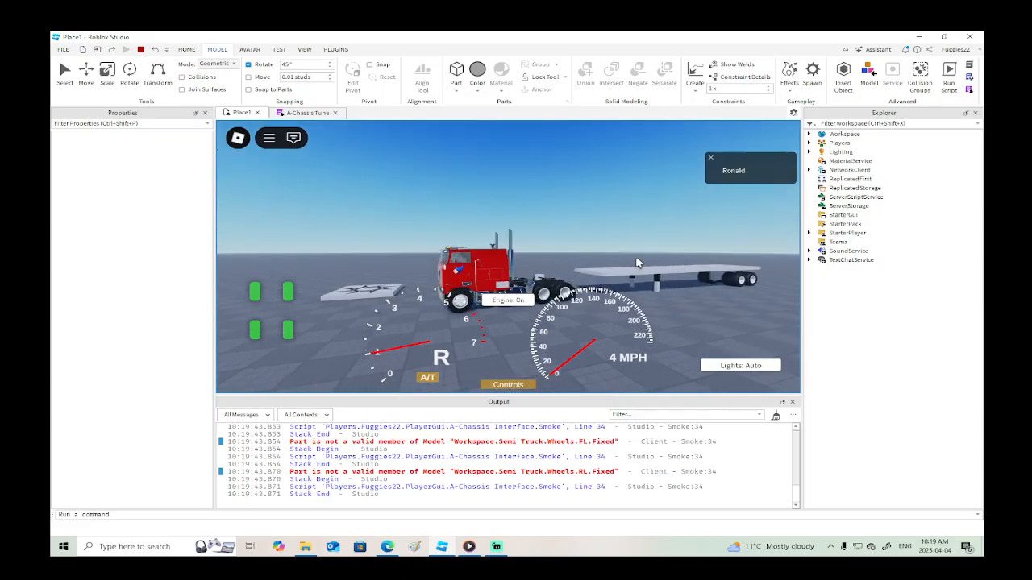
pyautogui.press('w')
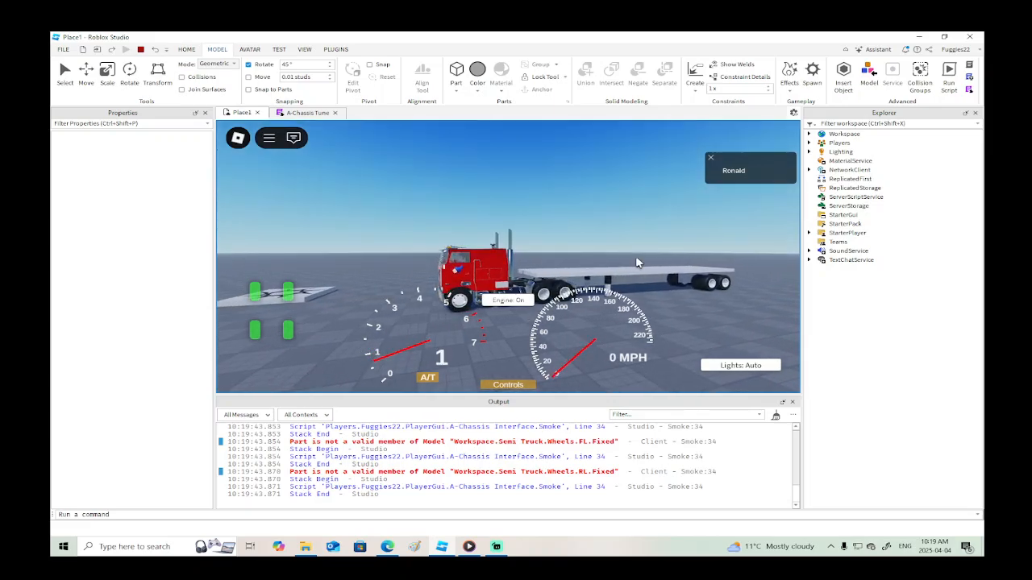
pyautogui.moveTo(635, 256); pyautogui.dragTo(635, 256, button='right')
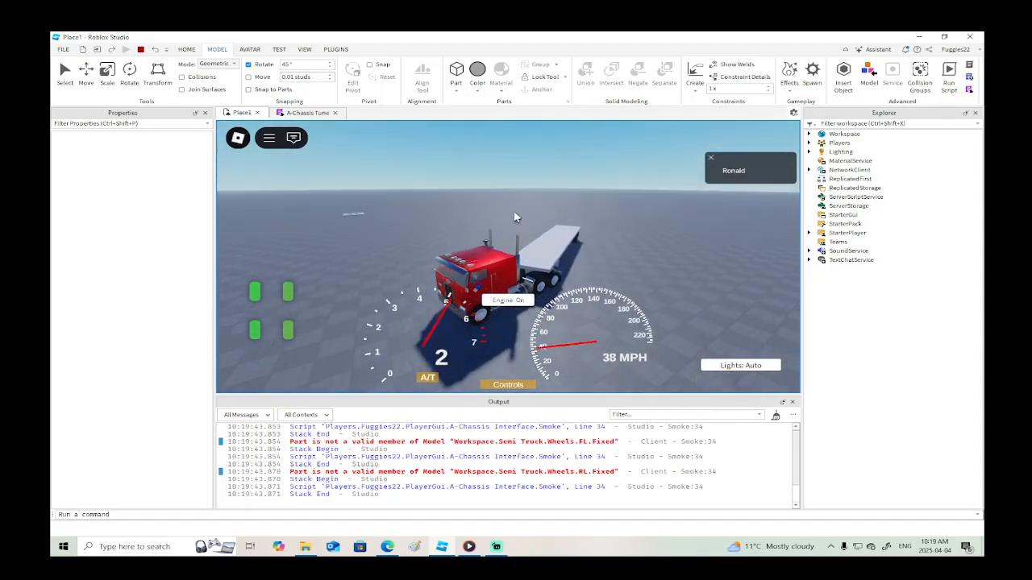
# Stop the playtest and open the script inside the cylindrical coupling part on the back of the semi truck.
pyautogui.click(141, 50)
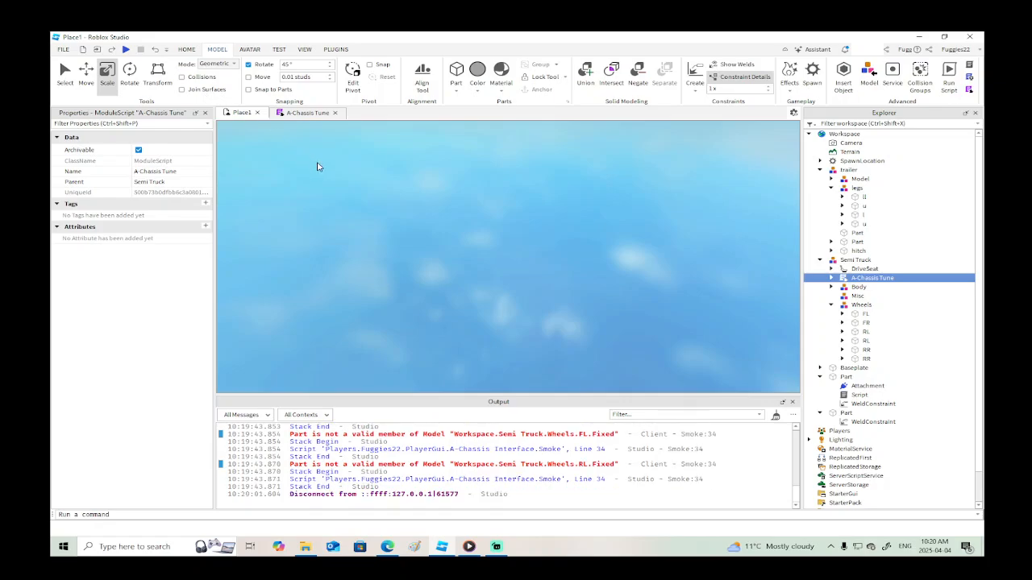
pyautogui.scroll(6, 579, 262)
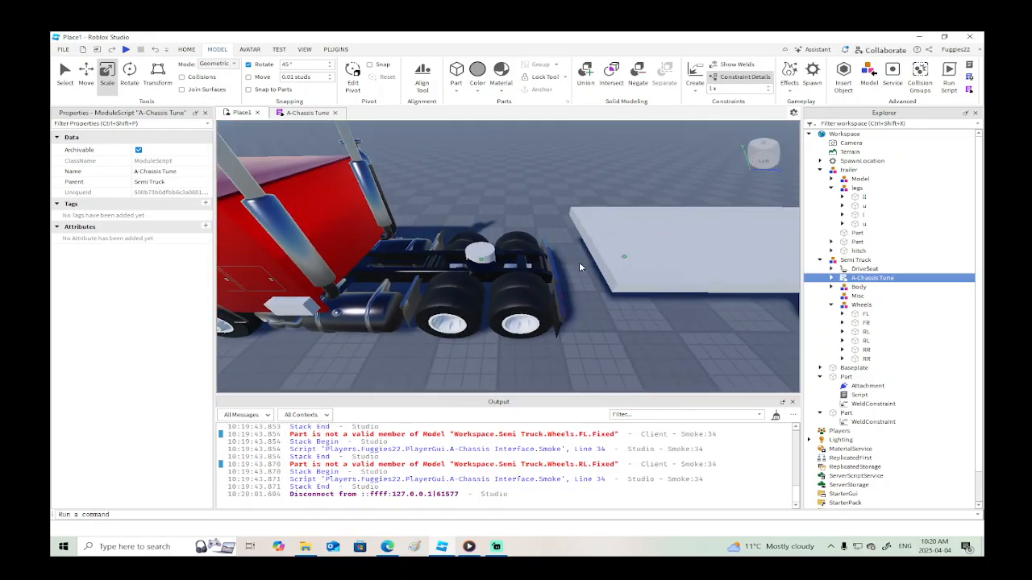
pyautogui.click(588, 242)
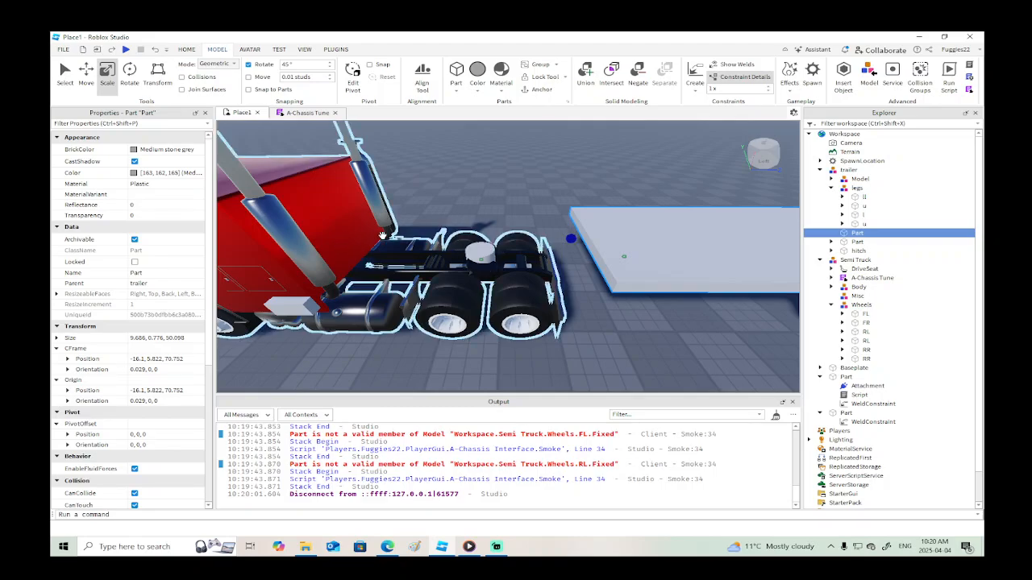
pyautogui.press('f')
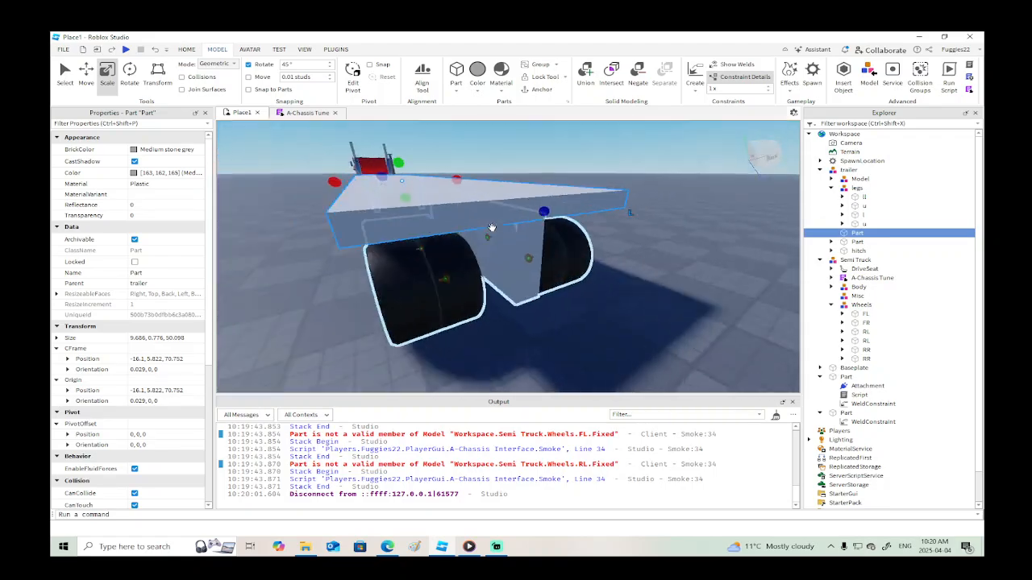
pyautogui.moveTo(492, 227)
pyautogui.mouseDown(button='right')
pyautogui.moveTo(469, 241)
pyautogui.moveTo(499, 228)
pyautogui.mouseUp(button='right')
pyautogui.click(461, 239)
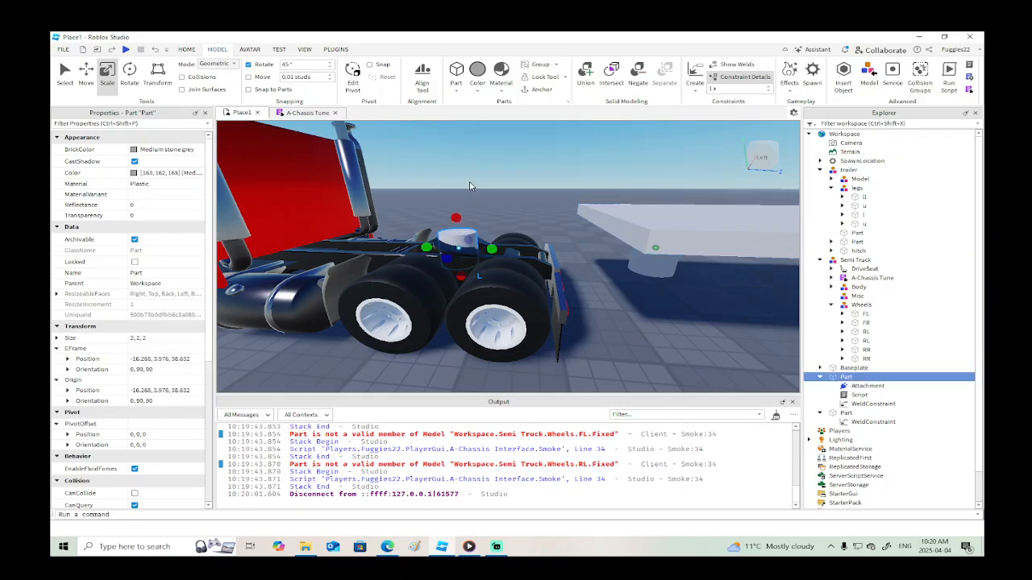
pyautogui.doubleClick(859, 394)
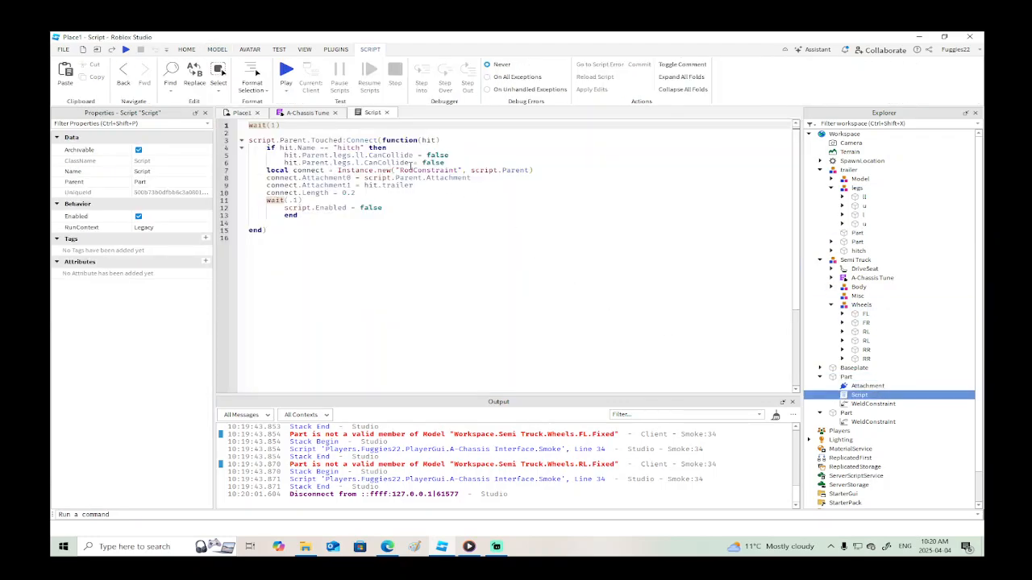
# Duplicate the two CanCollide = false lines for legs ll and l directly below the originals in the script.
pyautogui.moveTo(451, 163); pyautogui.dragTo(268, 155)
pyautogui.hotkey('ctrl', 'c')
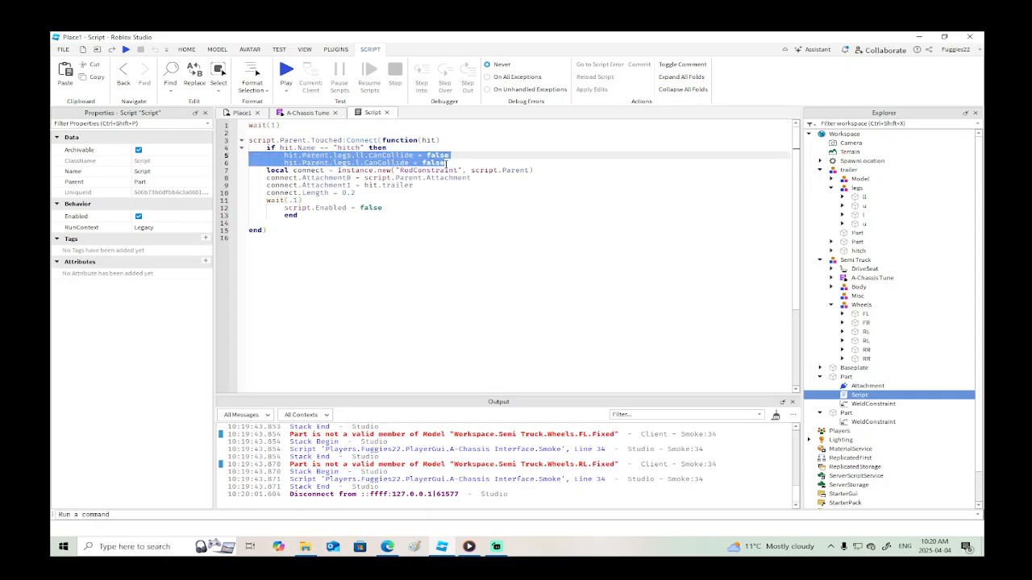
pyautogui.click(453, 164)
pyautogui.press('Return')
pyautogui.hotkey('ctrl', 'v')
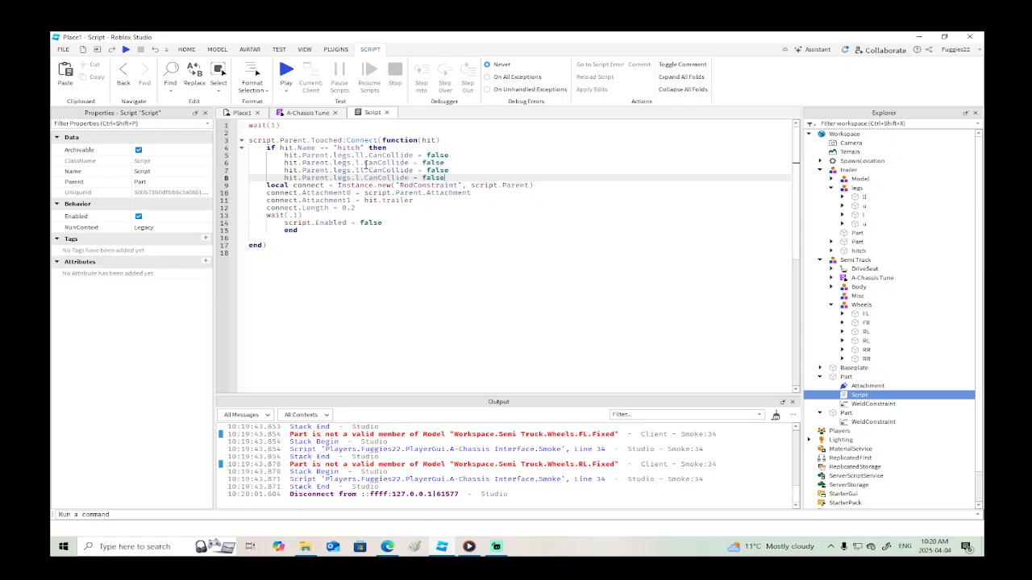
# Change the two duplicated lines so that they set Visible to false for trailer legs ll and l.
pyautogui.moveTo(453, 170); pyautogui.dragTo(401, 170)
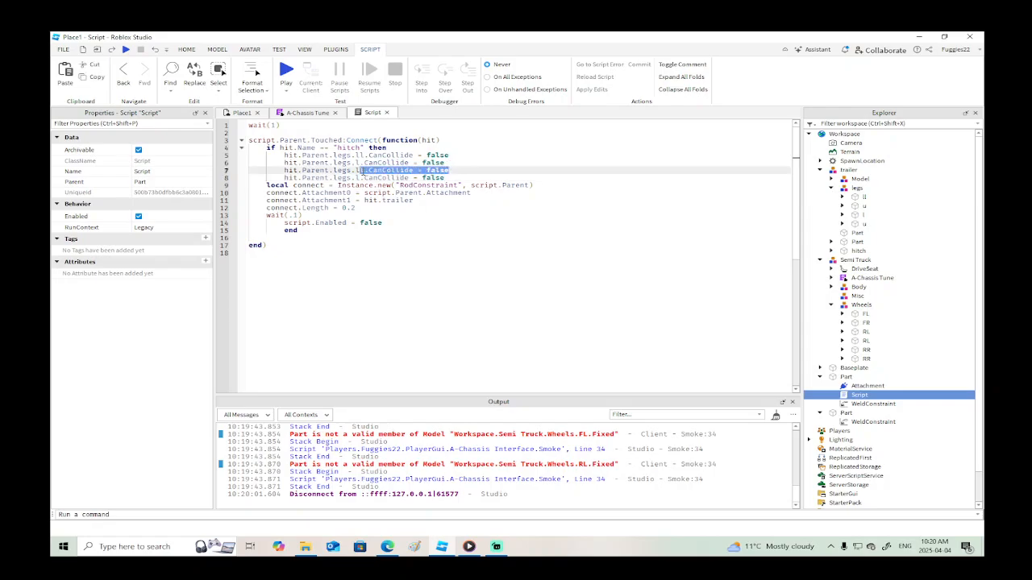
pyautogui.write('Tr')
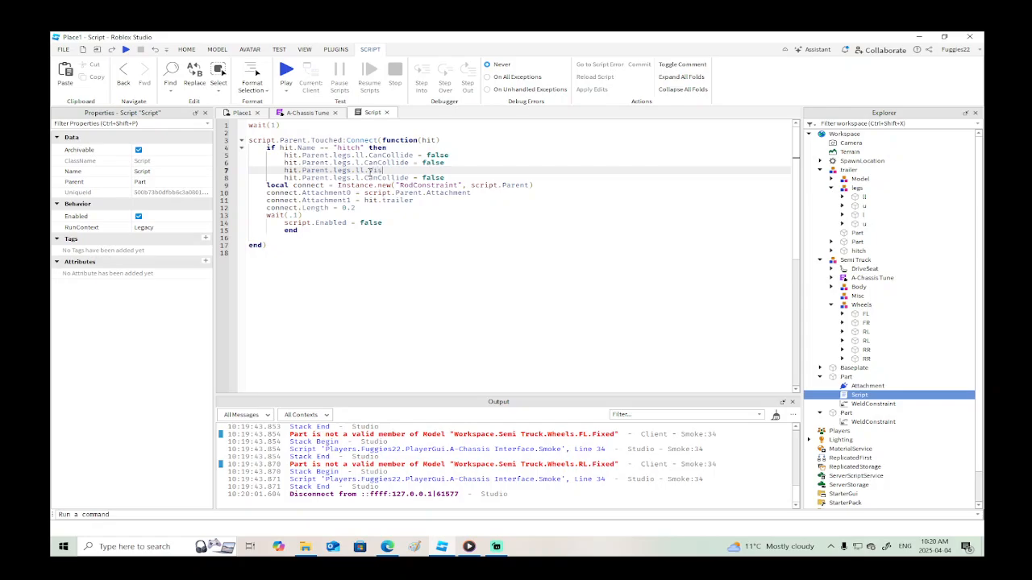
pyautogui.write(' false')
pyautogui.moveTo(446, 178); pyautogui.dragTo(365, 179)
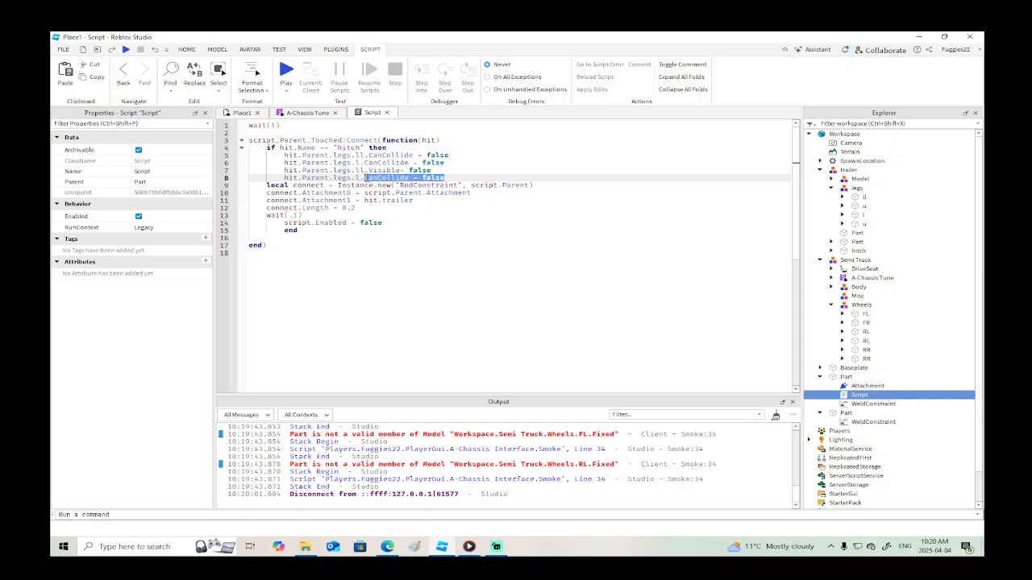
pyautogui.write('T')
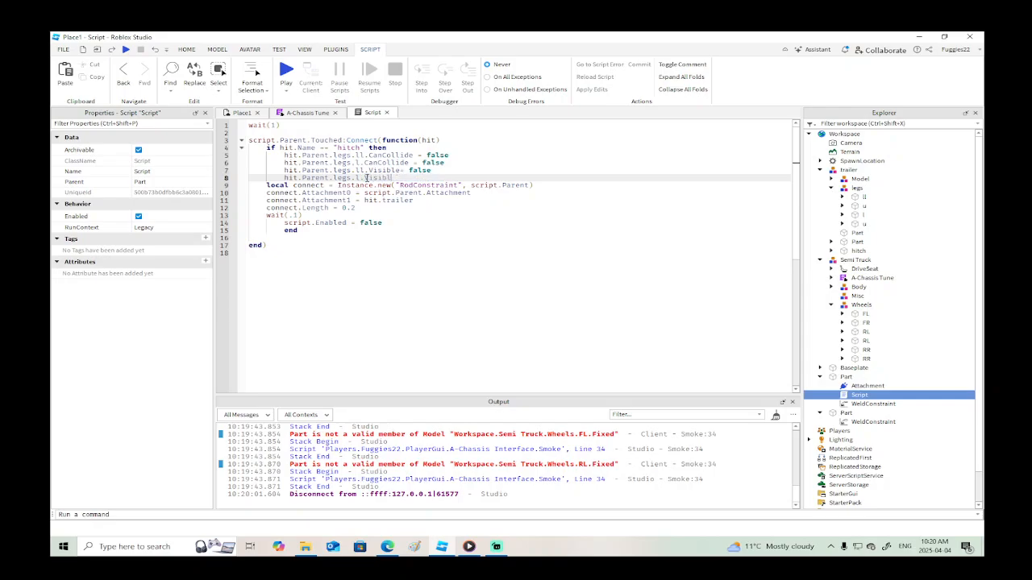
pyautogui.write(' false')
# Run a playtest of the edited coupling script, board the semi truck, and start its engine.
pyautogui.click(125, 49)
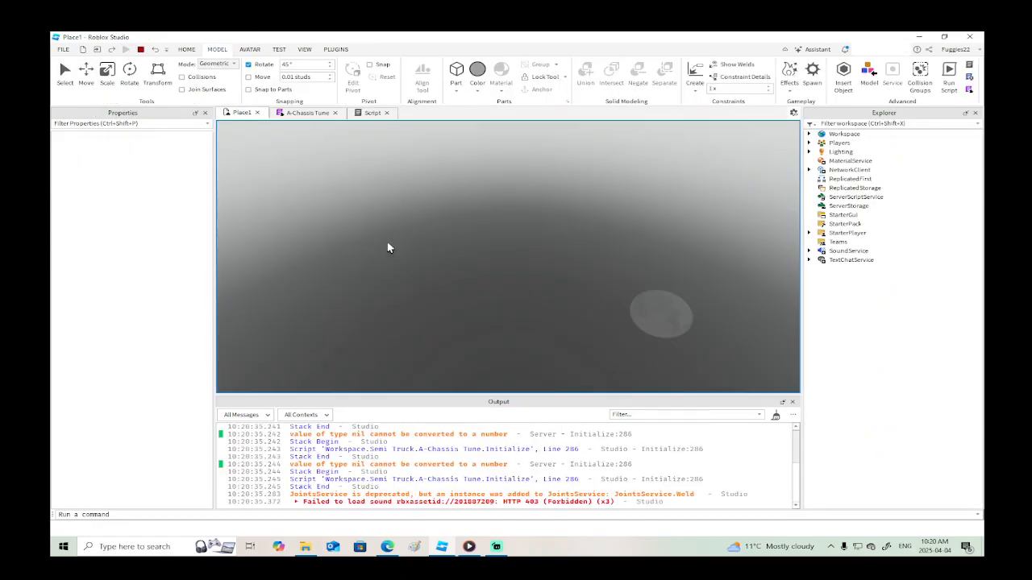
pyautogui.press('w')
pyautogui.moveTo(489, 303); pyautogui.dragTo(487, 303, button='right')
pyautogui.press('w')
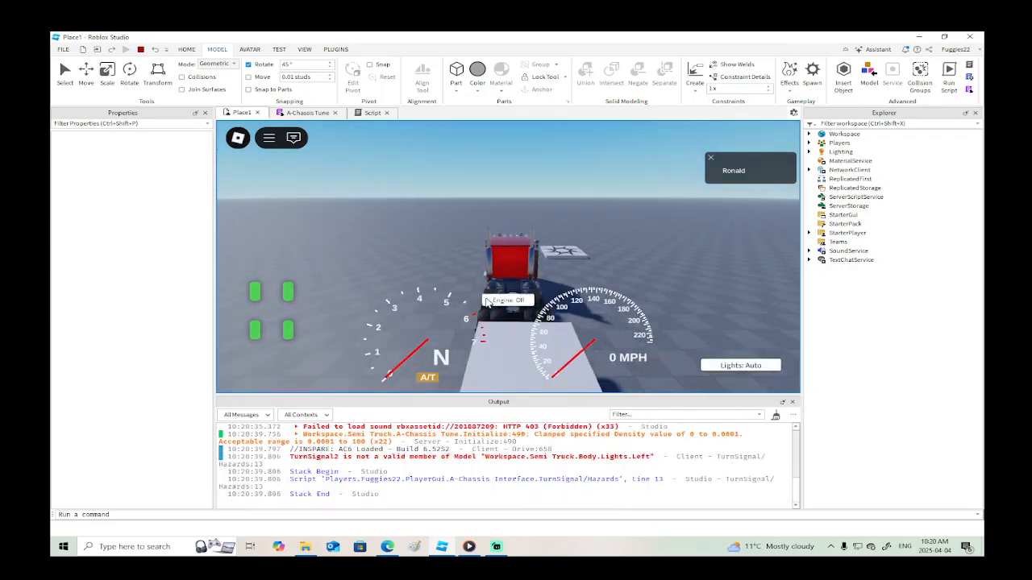
pyautogui.moveTo(596, 239); pyautogui.dragTo(596, 240, button='right')
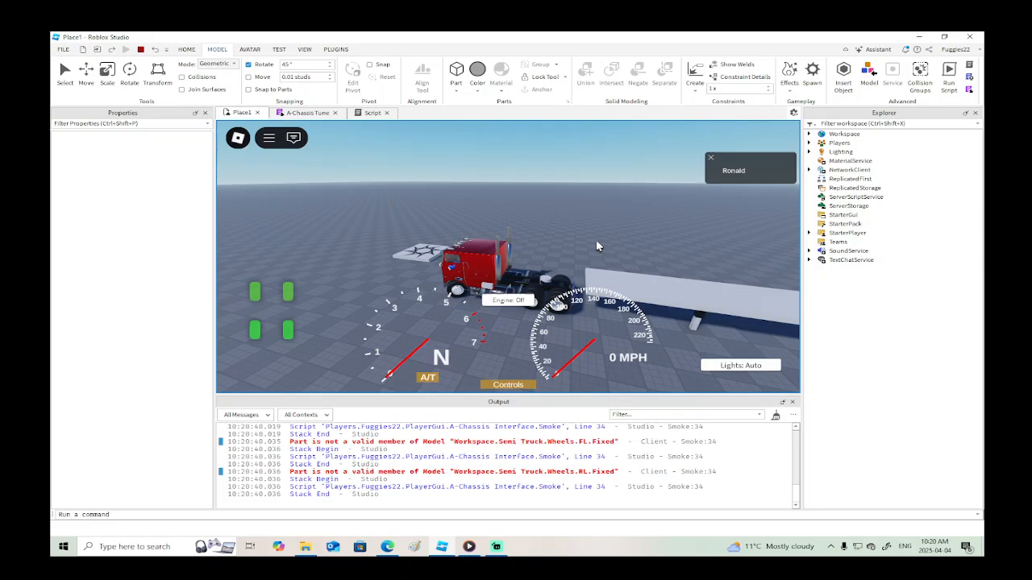
pyautogui.click(518, 298)
# Trace the line 286 warning to the Initialize script and look through the A-Chassis Tune settings before returning to the 3D view.
pyautogui.scroll(15, 385, 446)
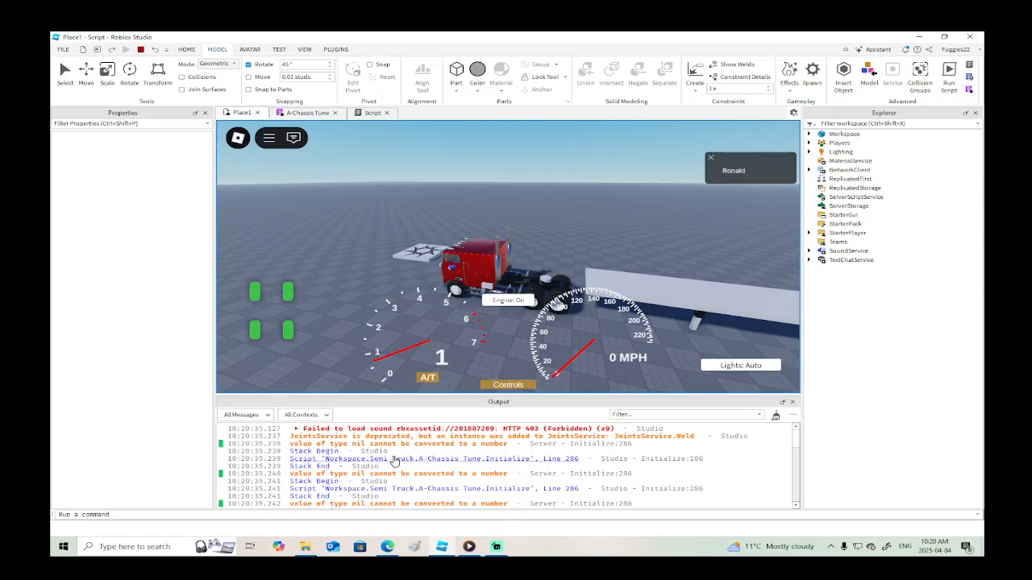
pyautogui.click(395, 459)
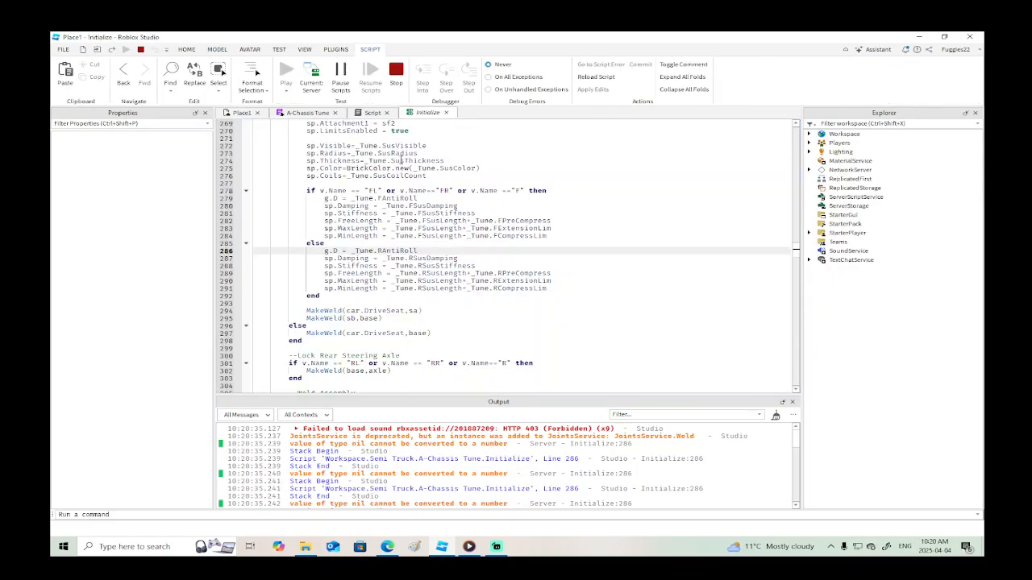
pyautogui.click(447, 113)
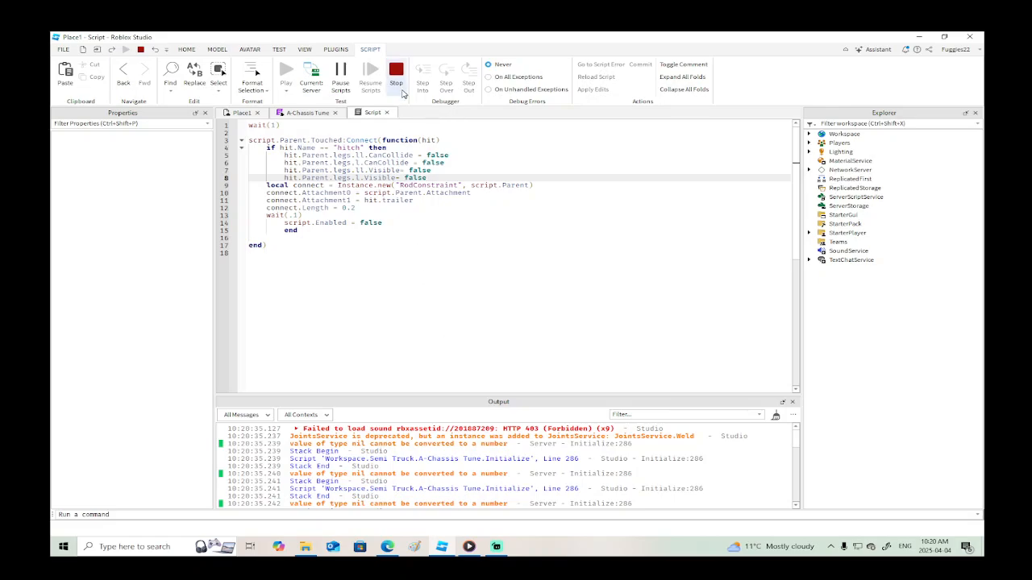
pyautogui.click(298, 114)
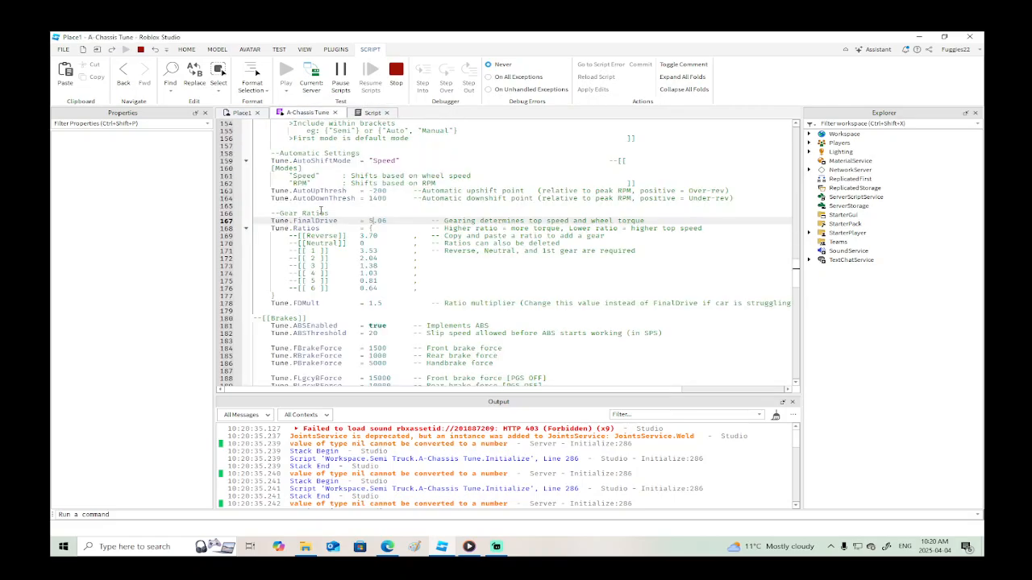
pyautogui.scroll(20, 356, 277)
pyautogui.scroll(14, 357, 277)
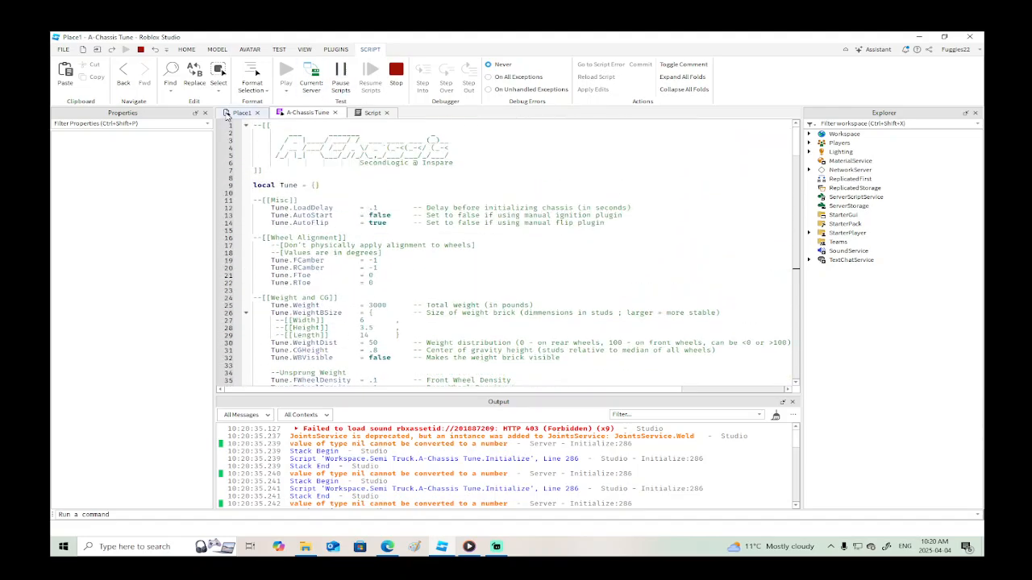
pyautogui.click(239, 113)
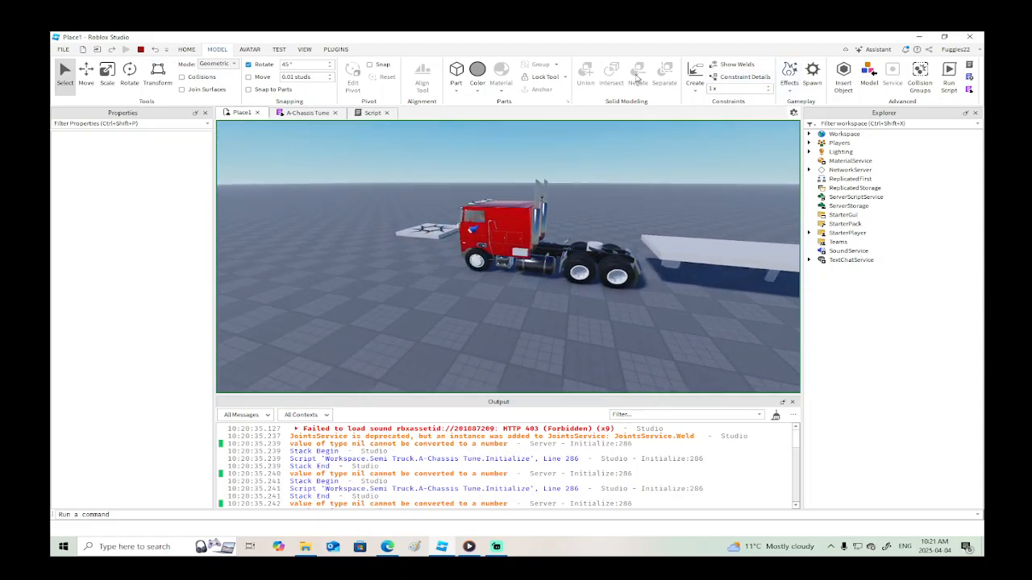
# Return to the client view, reverse the truck under the trailer hitch, and try to pull forward.
pyautogui.click(186, 50)
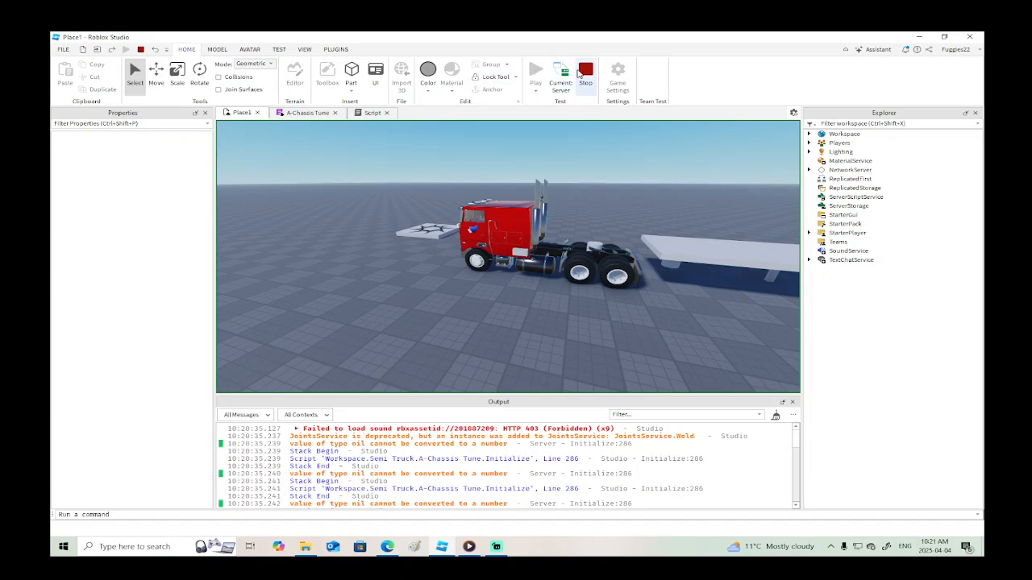
pyautogui.click(560, 78)
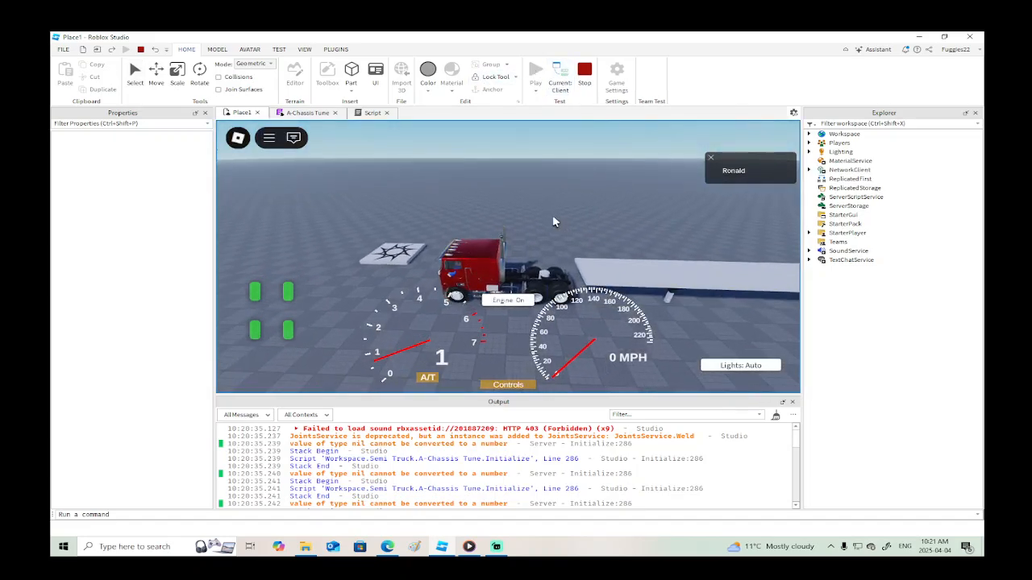
pyautogui.press('w')
pyautogui.press('s')
pyautogui.moveTo(553, 221); pyautogui.dragTo(554, 222, button='right')
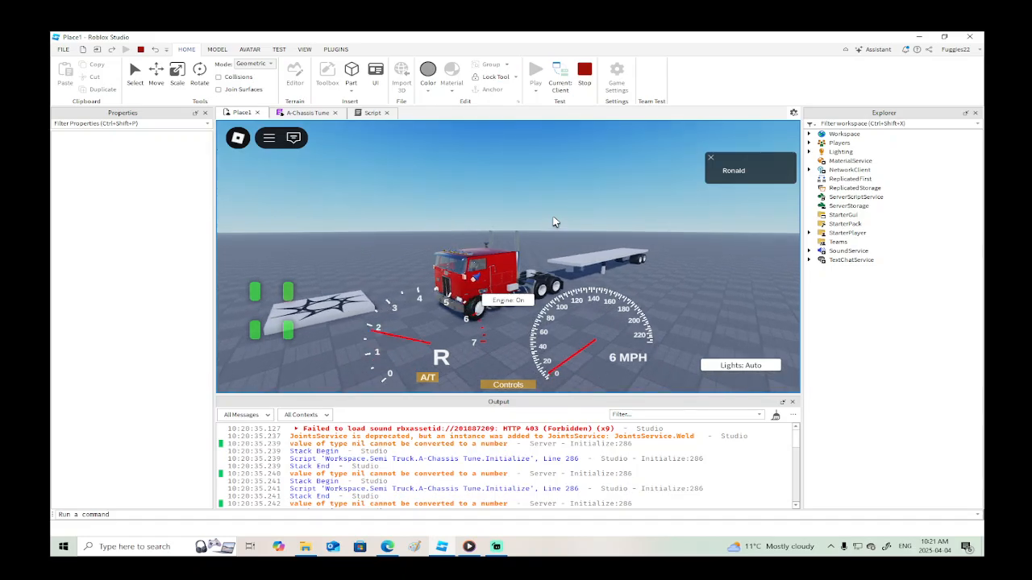
pyautogui.press('w')
pyautogui.press('s')
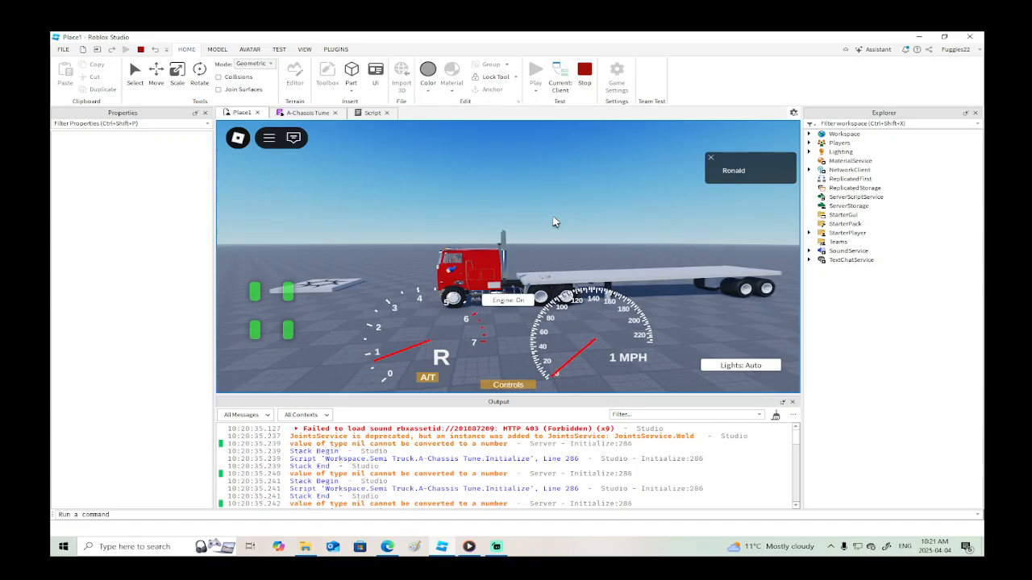
pyautogui.press('w')
pyautogui.press('w')
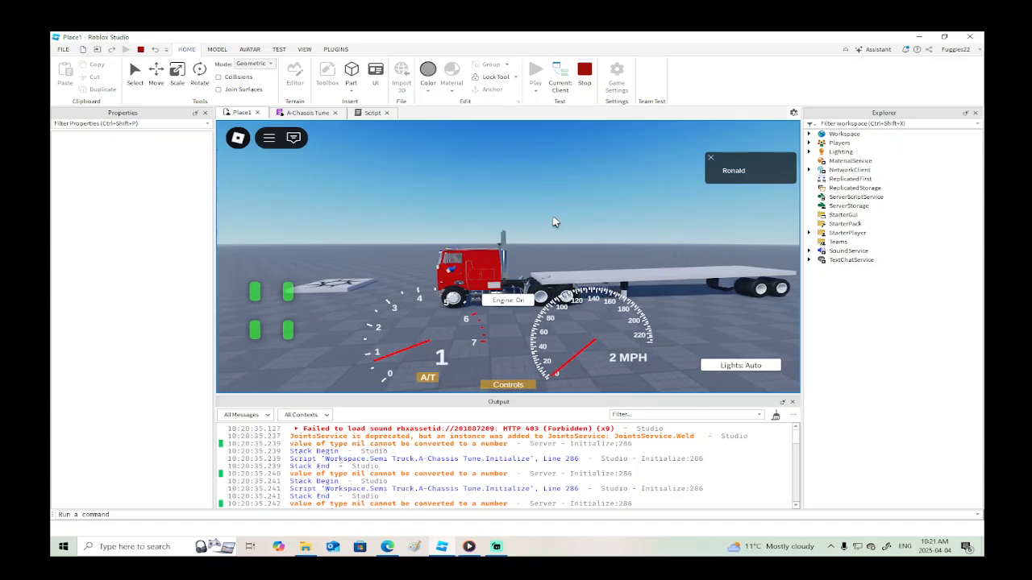
pyautogui.moveTo(556, 221); pyautogui.dragTo(555, 221, button='right')
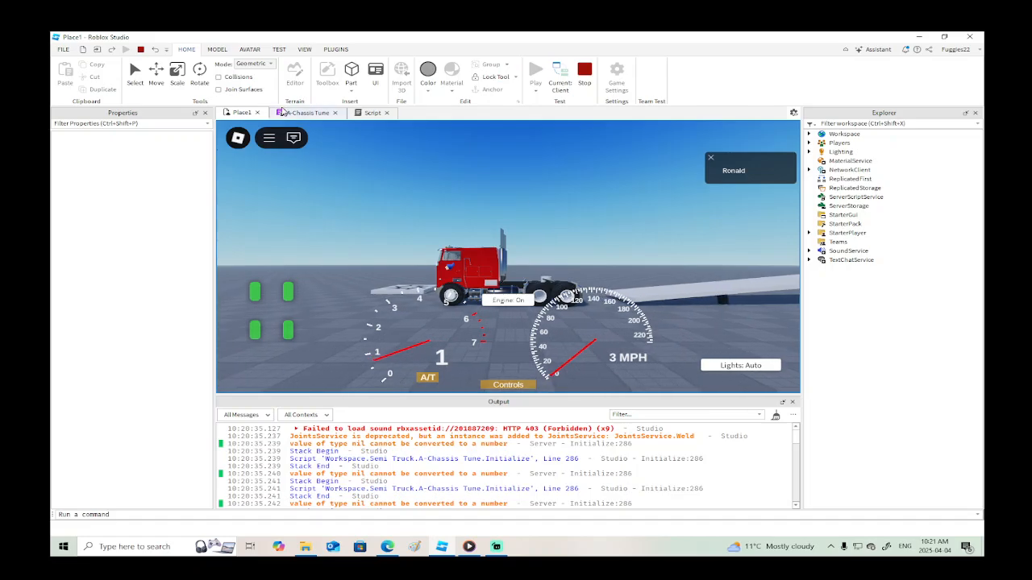
# Stop the playtest, read the coupling script's errors in the output, and inspect the properties of trailer leg l.
pyautogui.hotkey('shift', 'F5')
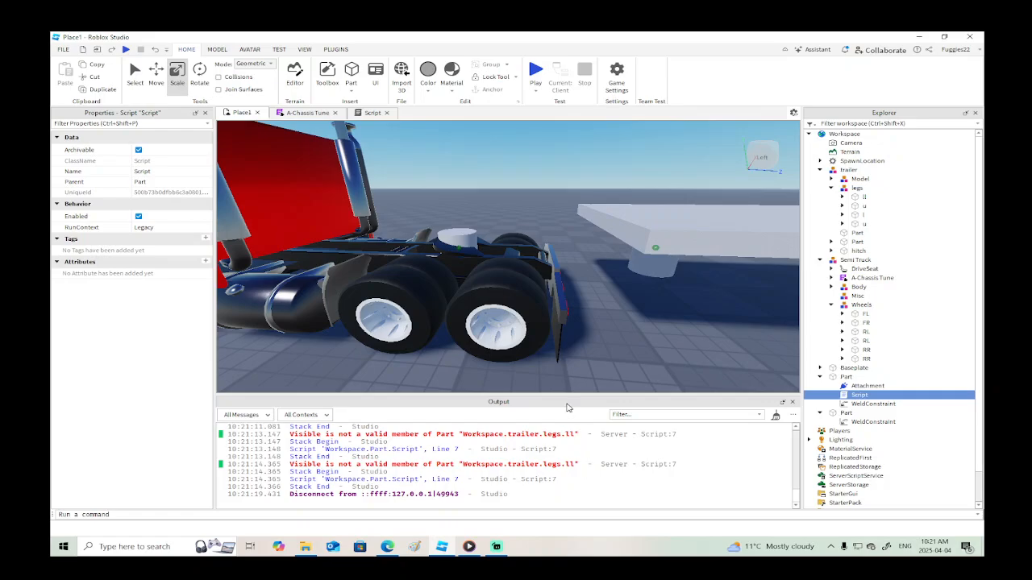
pyautogui.scroll(1, 551, 484)
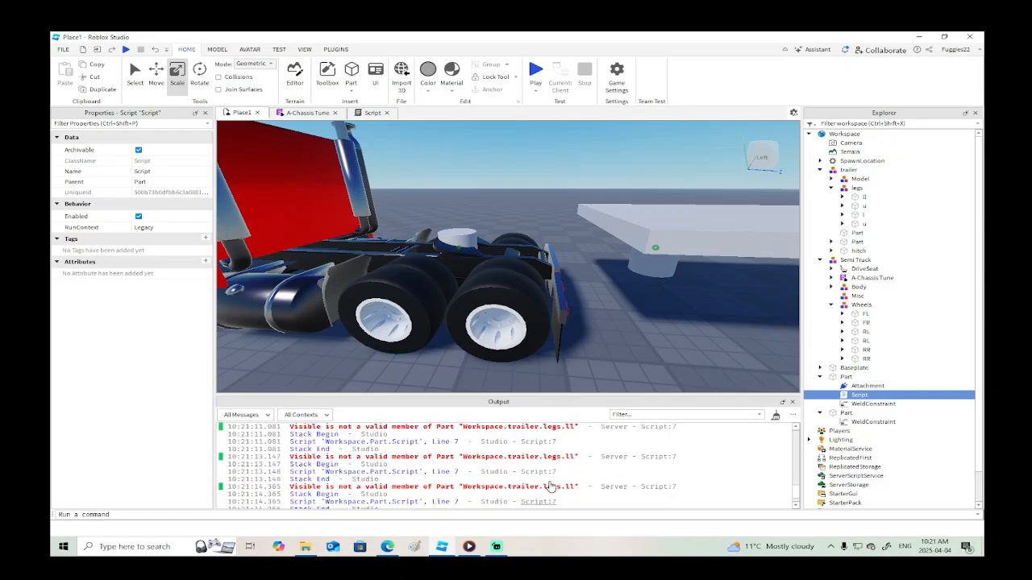
pyautogui.scroll(2, 551, 486)
pyautogui.press('d')
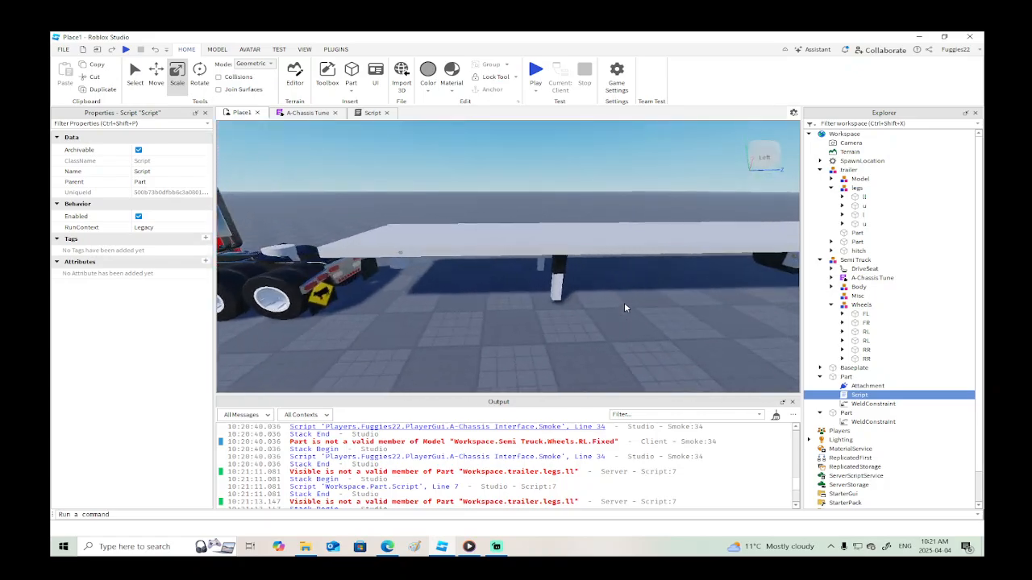
pyautogui.click(537, 297)
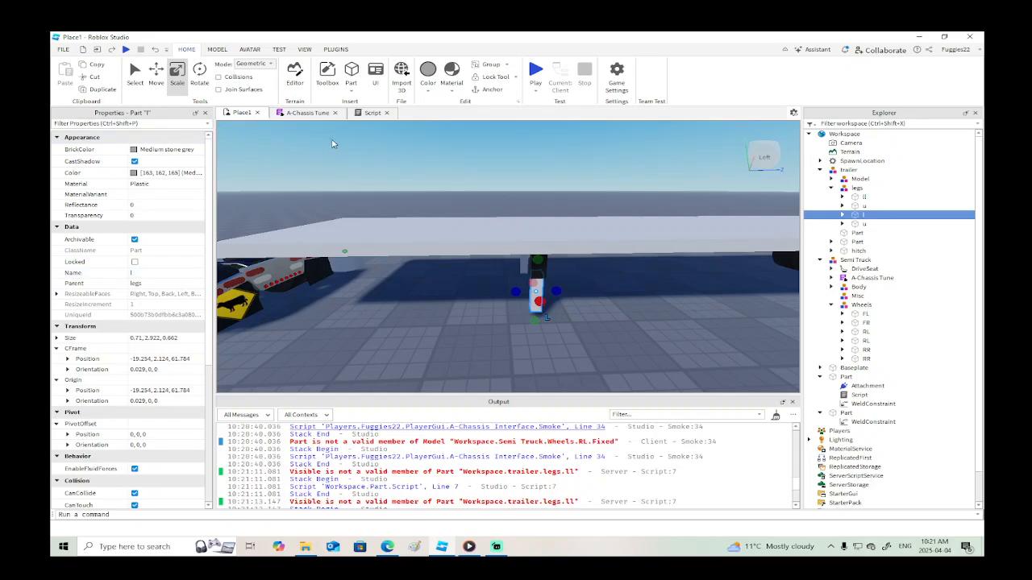
# Replace the Visible property with Transparency on both leg lines, 7 and 8, of the coupling script.
pyautogui.click(369, 112)
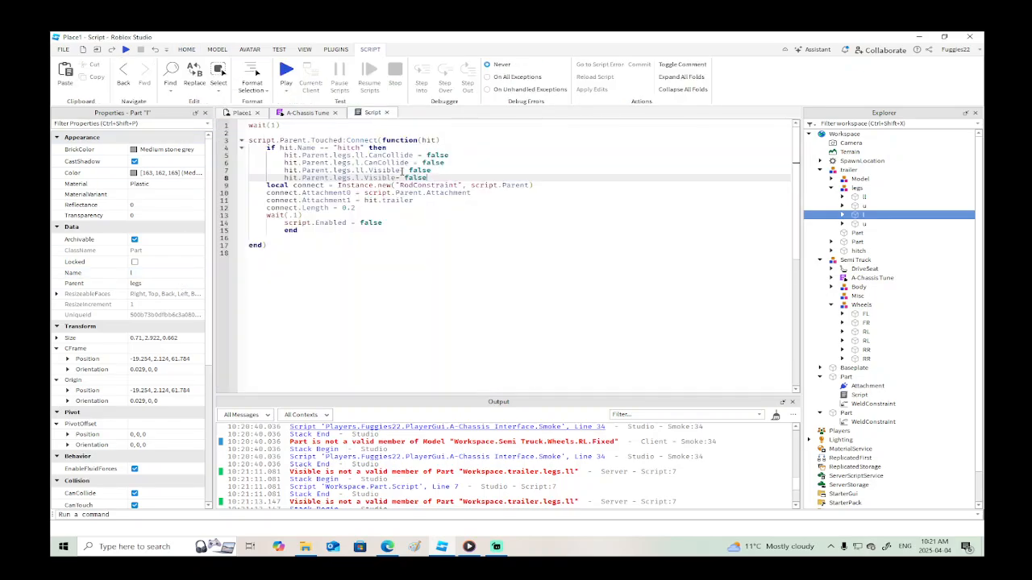
pyautogui.moveTo(401, 171); pyautogui.dragTo(392, 171)
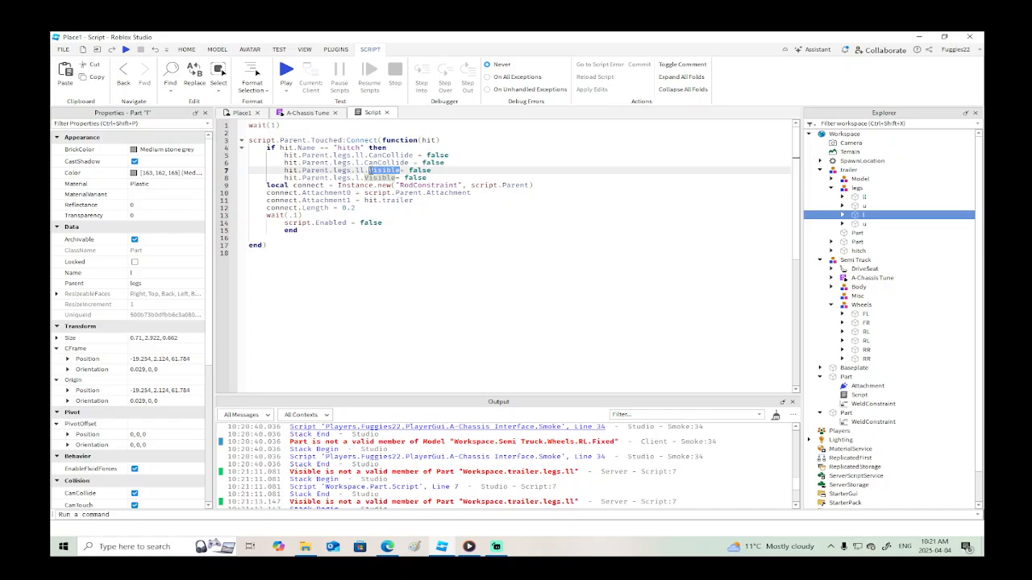
pyautogui.press('BackSpace')
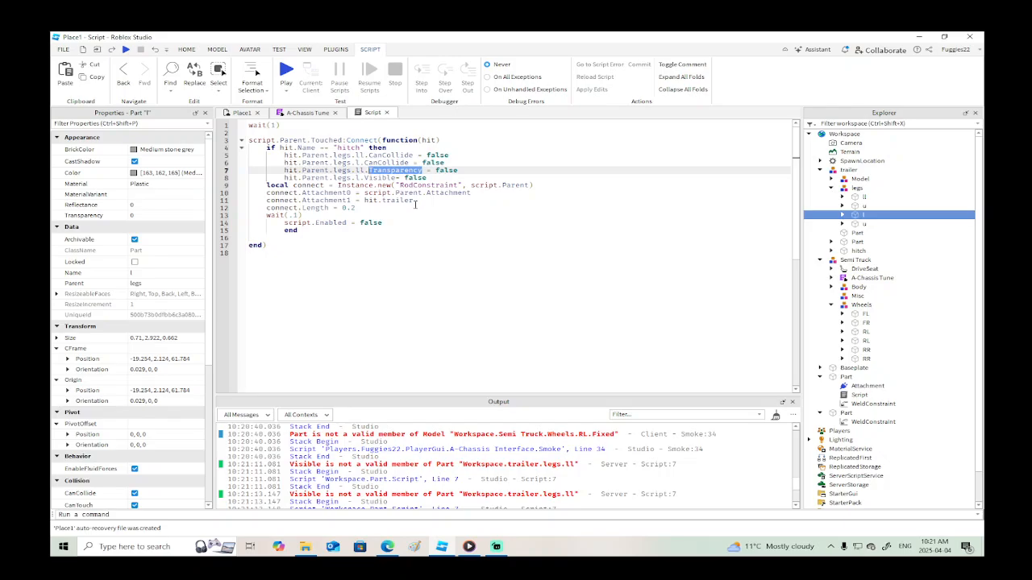
pyautogui.doubleClick(394, 177)
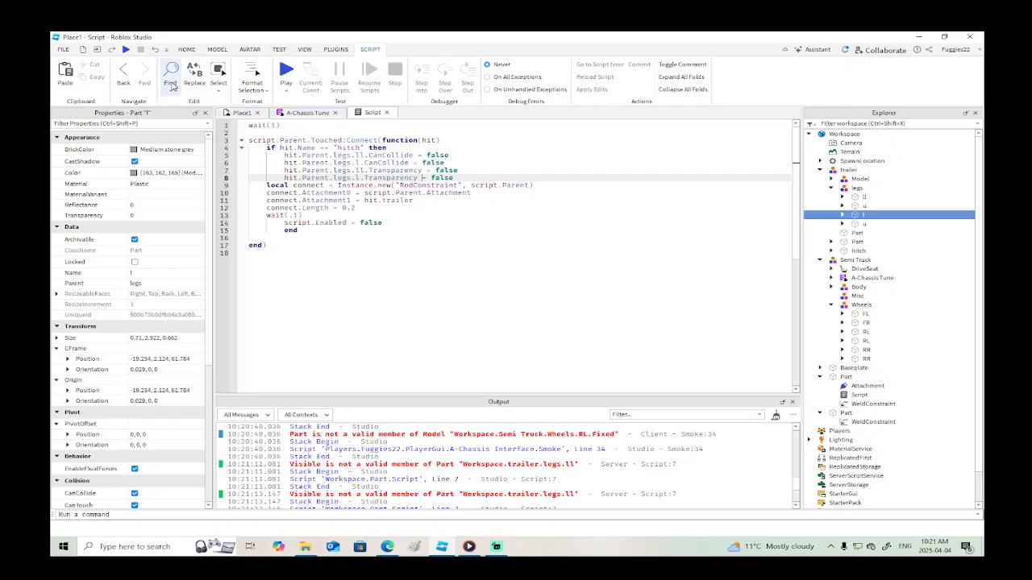
# Start a playtest, drive the truck forward, and reverse it under the trailer hitch to test the coupling script.
pyautogui.click(126, 49)
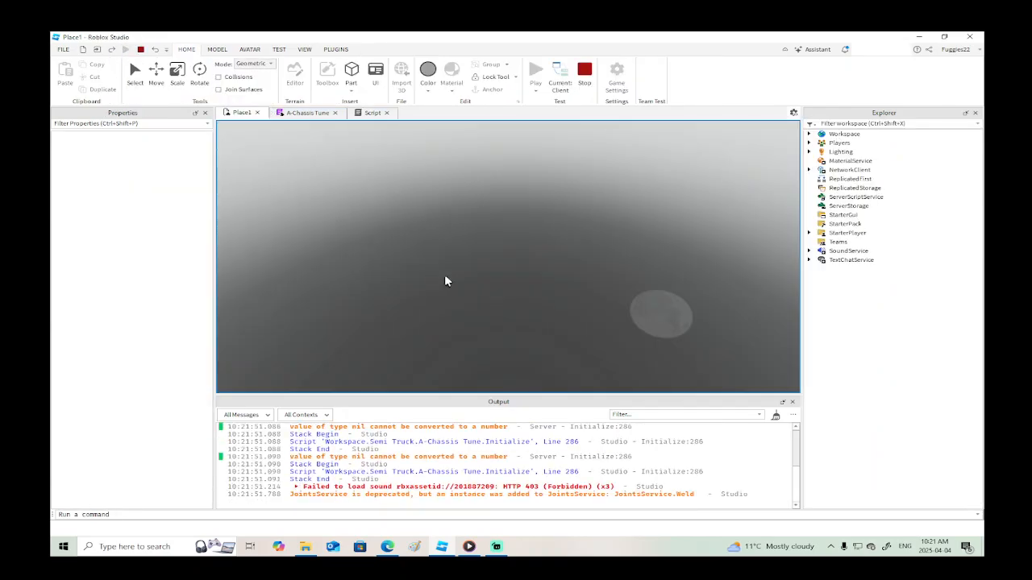
pyautogui.press('w')
pyautogui.press('a')
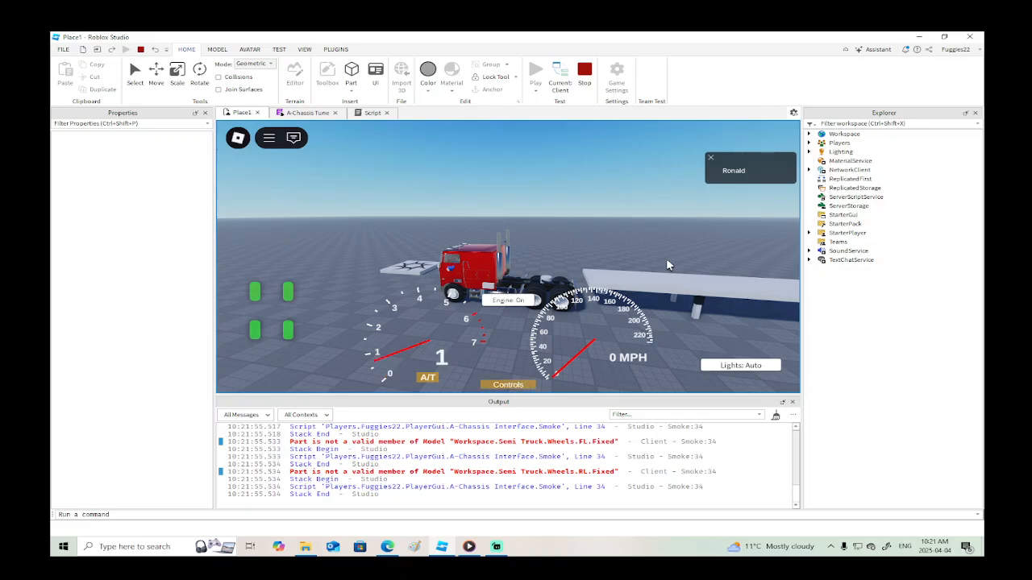
pyautogui.press('w')
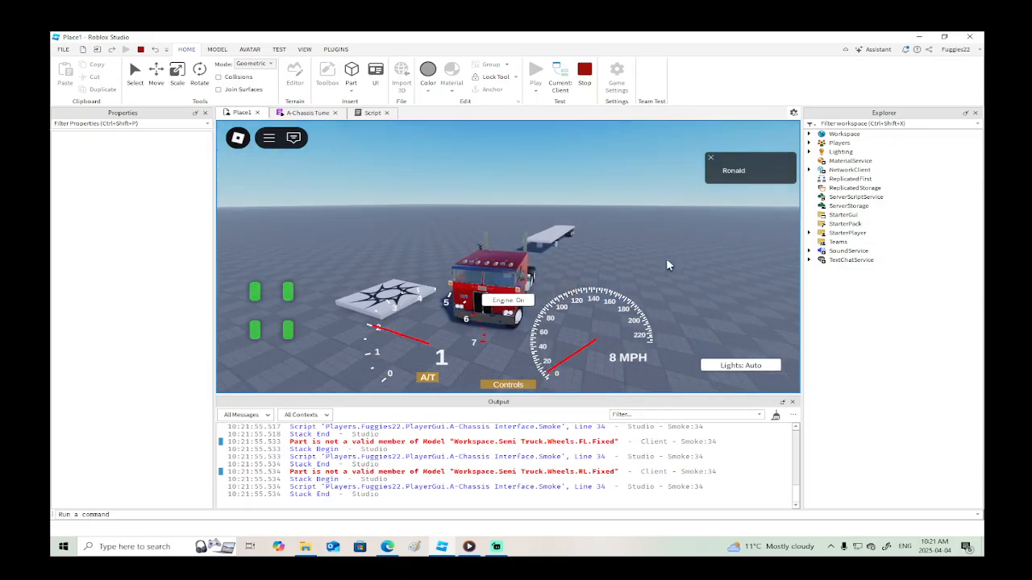
pyautogui.press('s')
pyautogui.press('s')
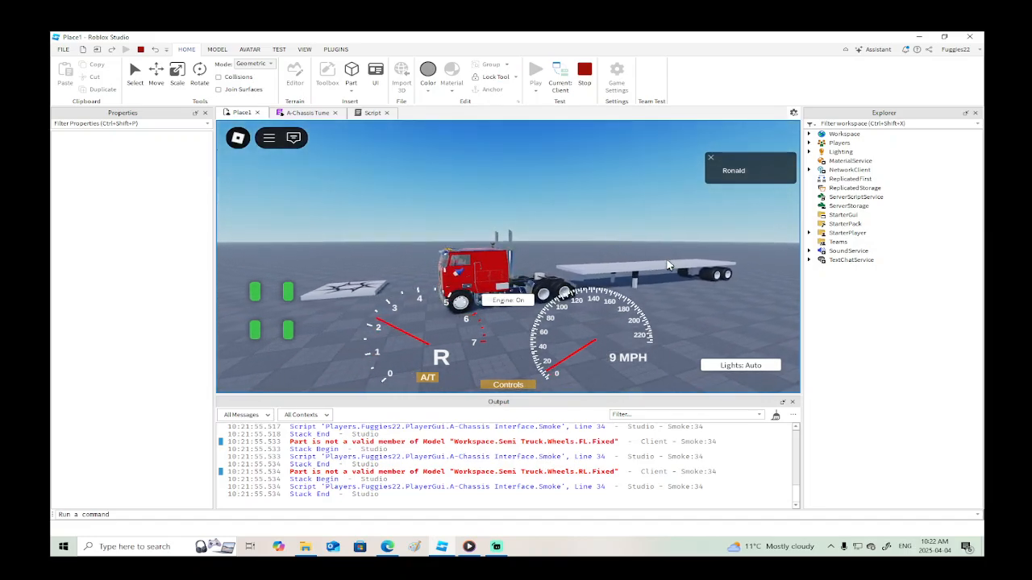
pyautogui.press('s')
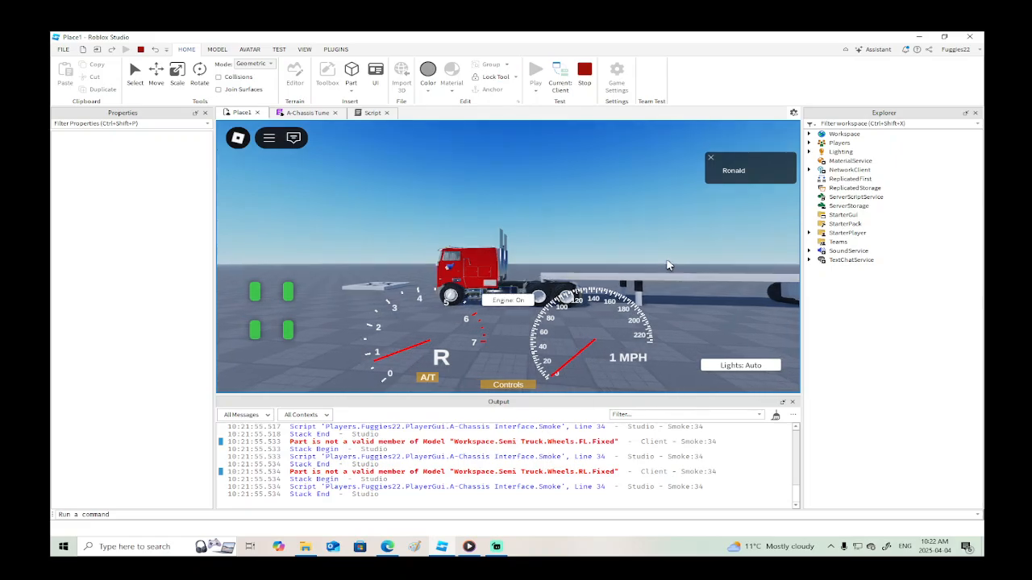
pyautogui.press('s')
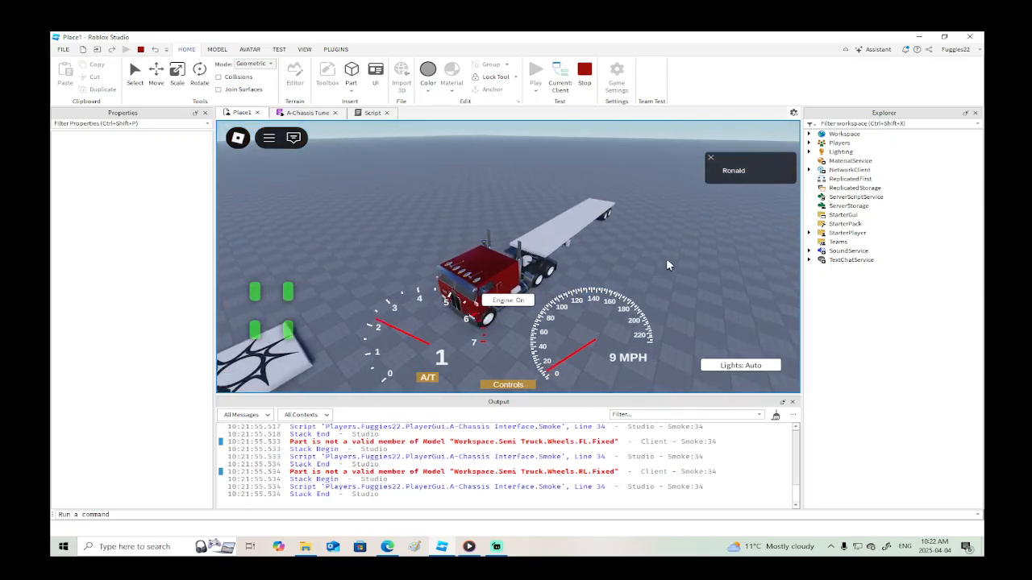
pyautogui.press('s')
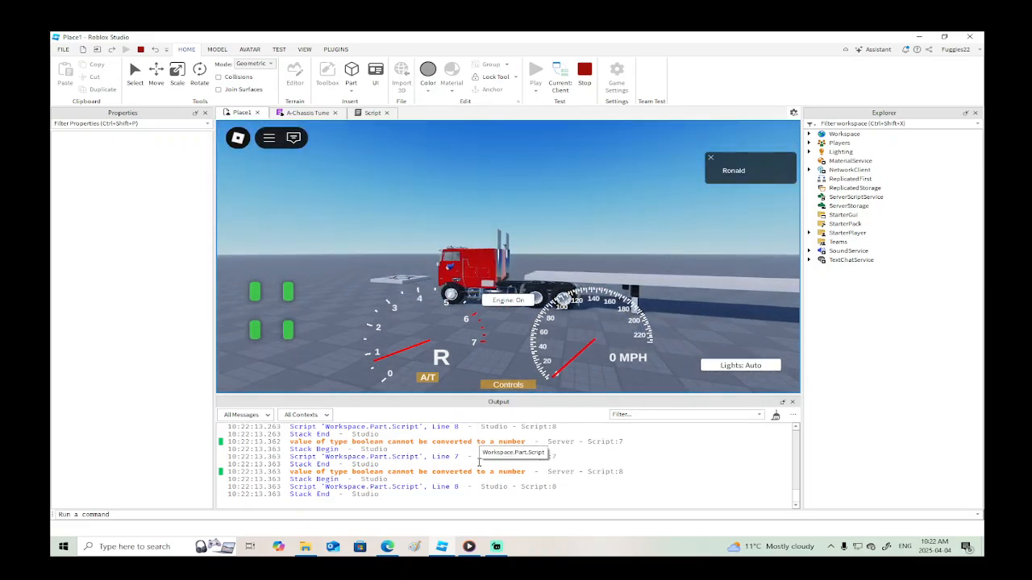
# Read the coupling script's warnings in the output and stop the playtest.
pyautogui.scroll(10, 479, 462)
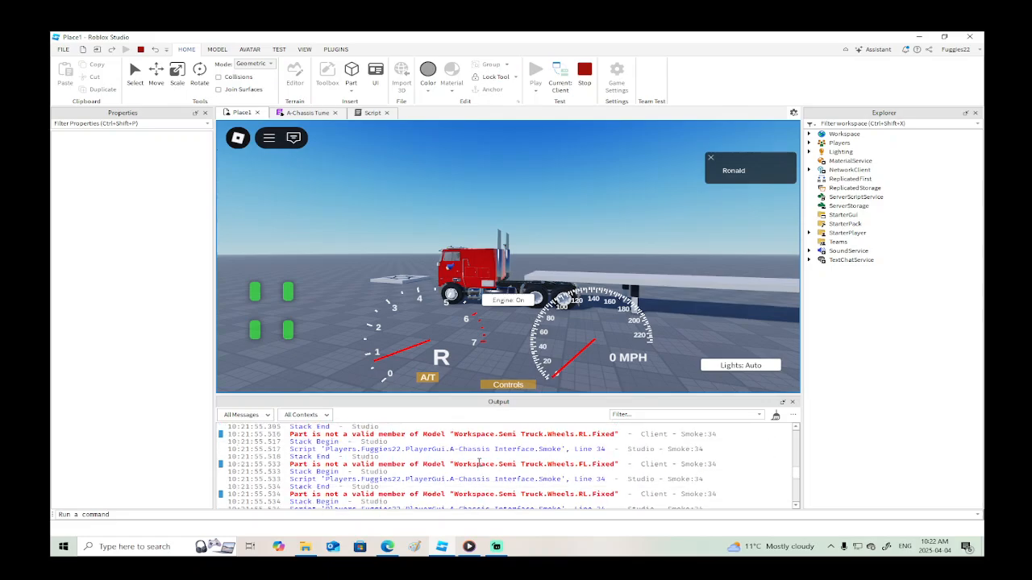
pyautogui.scroll(-10, 479, 461)
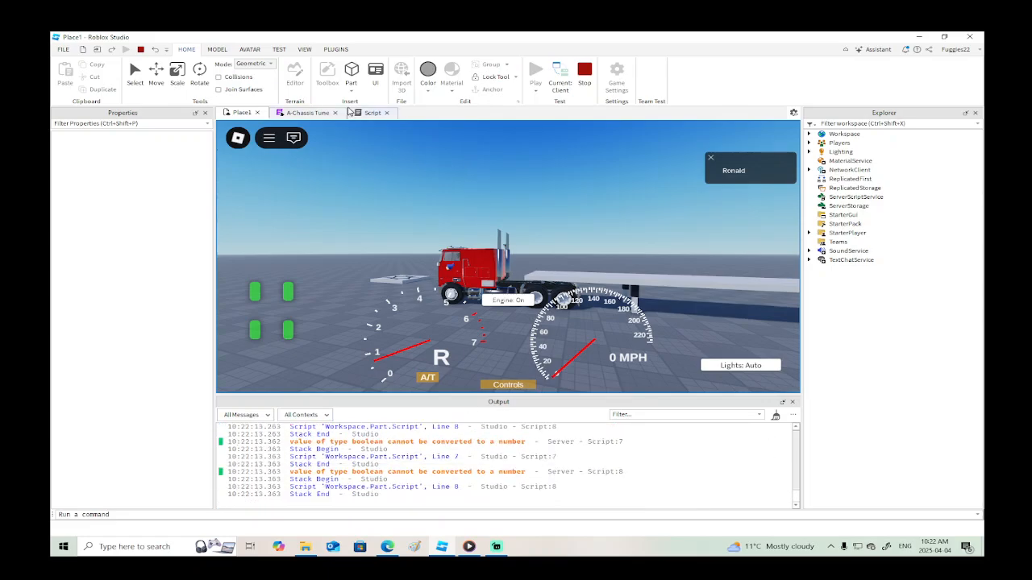
pyautogui.click(140, 50)
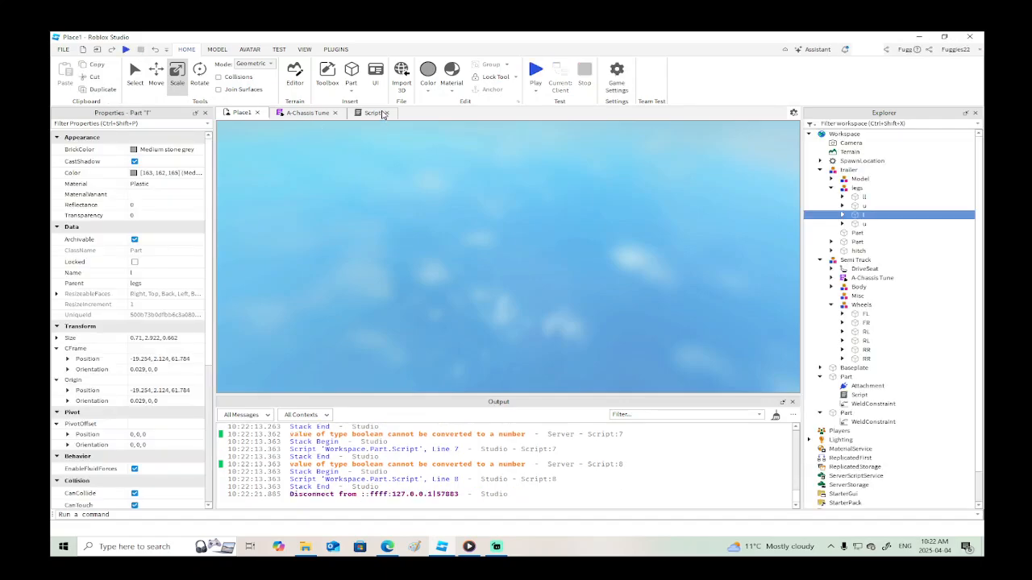
# Set Transparency to 1 on both leg lines, 7 and 8, of the coupling script.
pyautogui.click(372, 113)
pyautogui.click(461, 170)
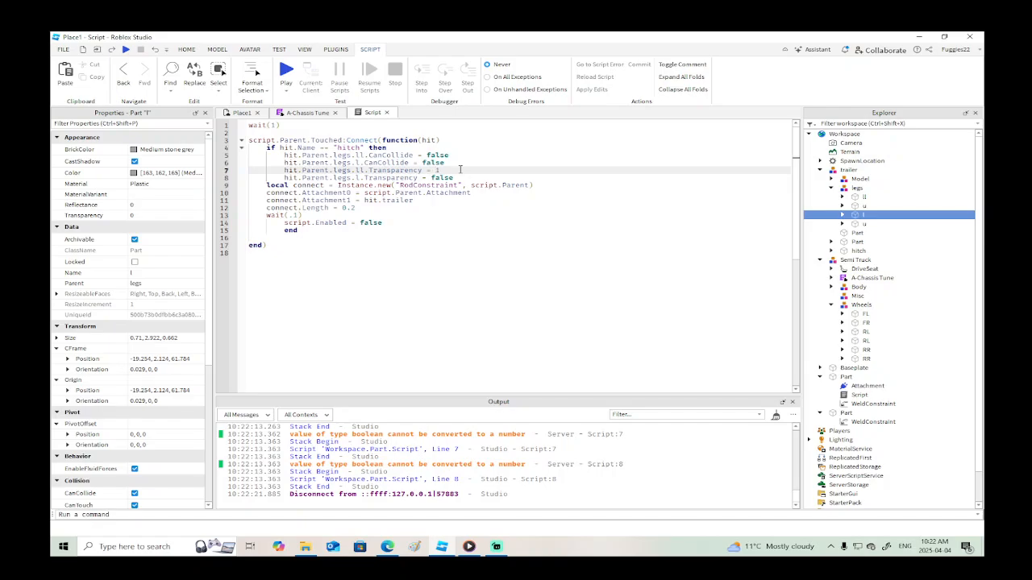
pyautogui.press('Down')
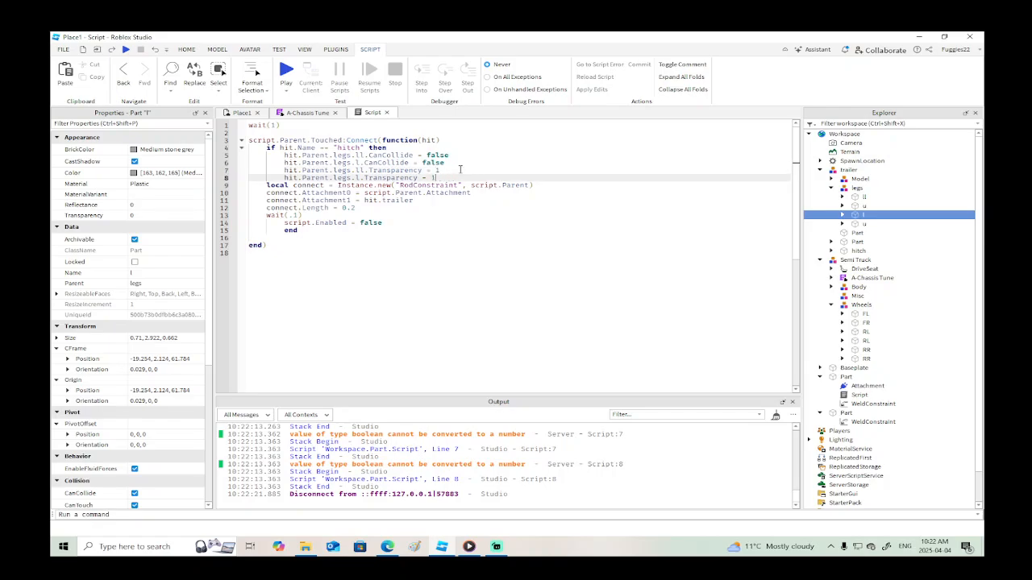
# Start a new playtest, turn on the truck's engine, and reverse it under the trailer hitch.
pyautogui.click(127, 50)
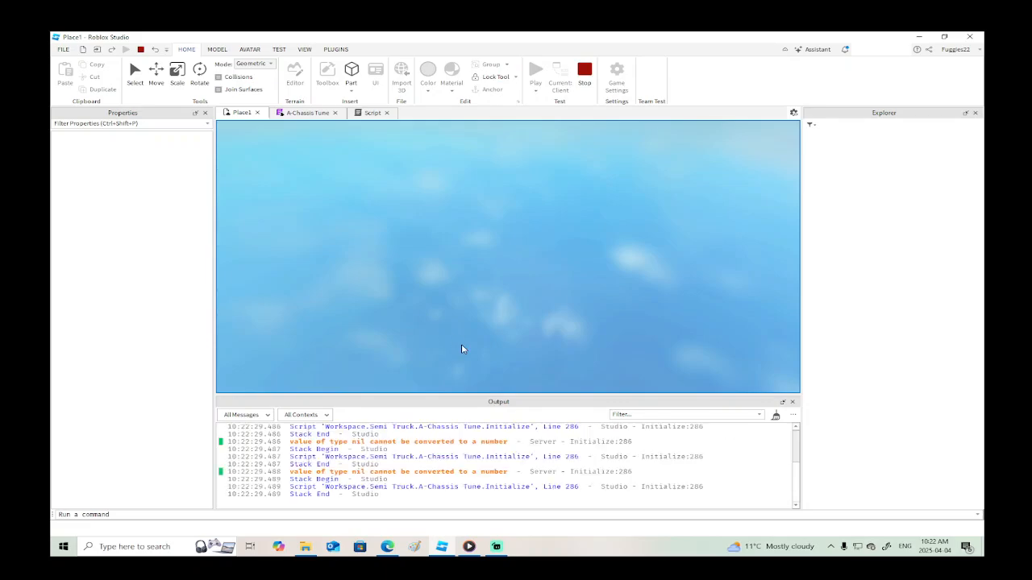
pyautogui.moveTo(551, 309); pyautogui.dragTo(551, 310, button='right')
pyautogui.press('w')
pyautogui.press('space')
pyautogui.click(512, 302)
pyautogui.moveTo(629, 265); pyautogui.dragTo(630, 265, button='right')
pyautogui.press('w')
pyautogui.press('s')
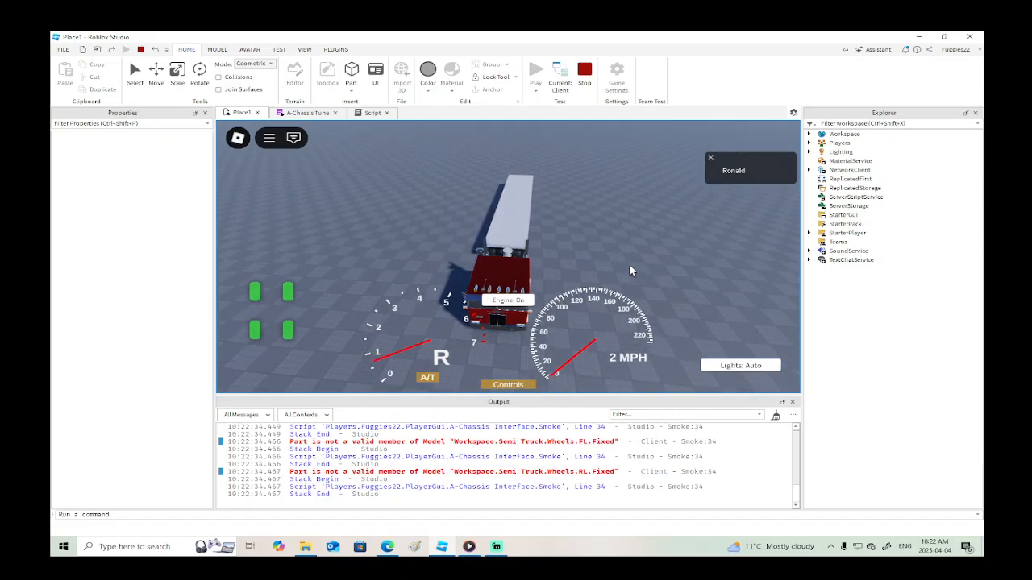
pyautogui.moveTo(630, 265); pyautogui.dragTo(629, 265, button='right')
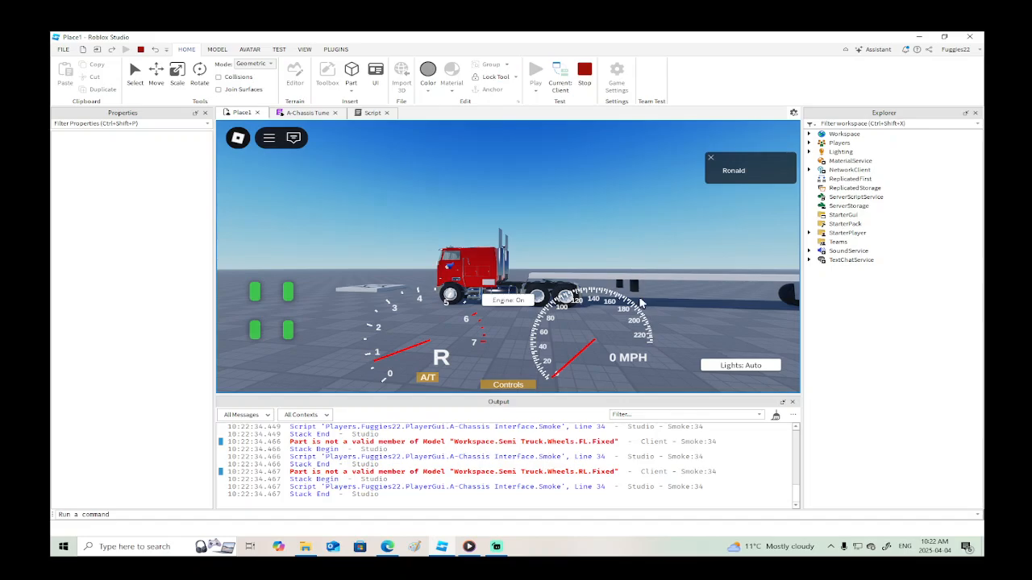
# Drive the truck forward with the trailer coupled, bring it to a halt, and stop the playtest.
pyautogui.moveTo(677, 299); pyautogui.dragTo(676, 299, button='right')
pyautogui.press('w')
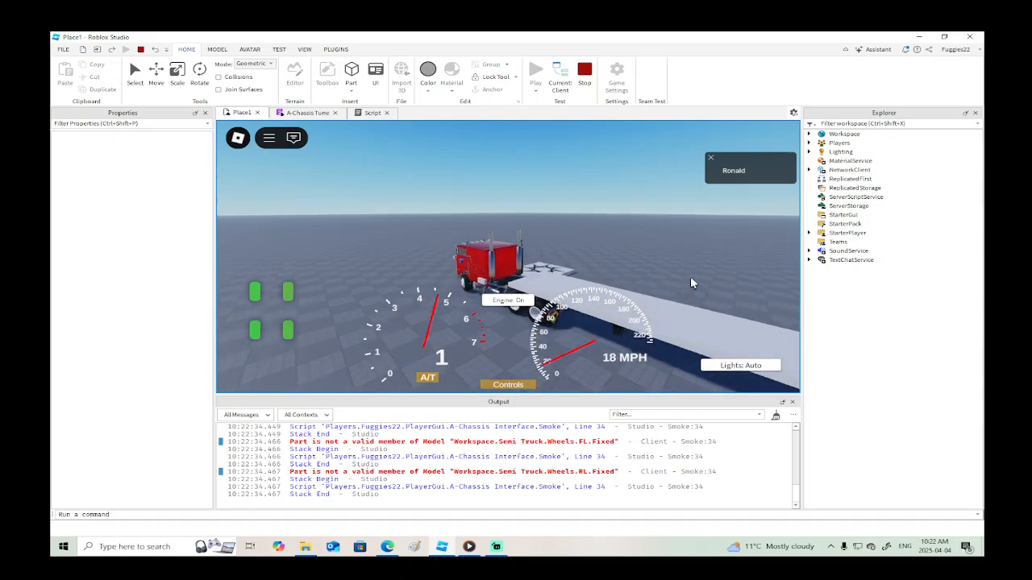
pyautogui.moveTo(692, 276); pyautogui.dragTo(692, 275, button='right')
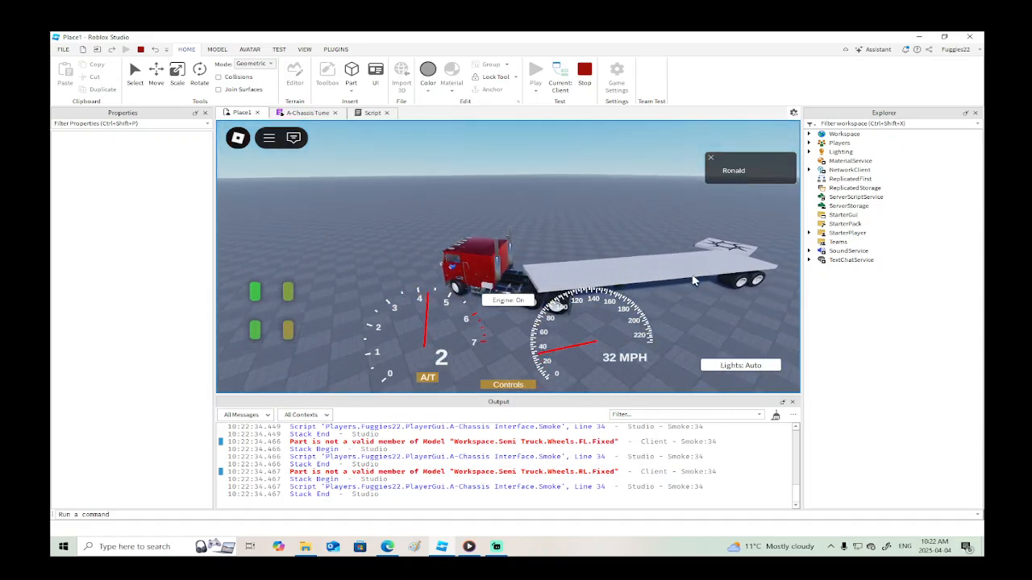
pyautogui.moveTo(693, 280); pyautogui.dragTo(657, 286, button='right')
pyautogui.press('s')
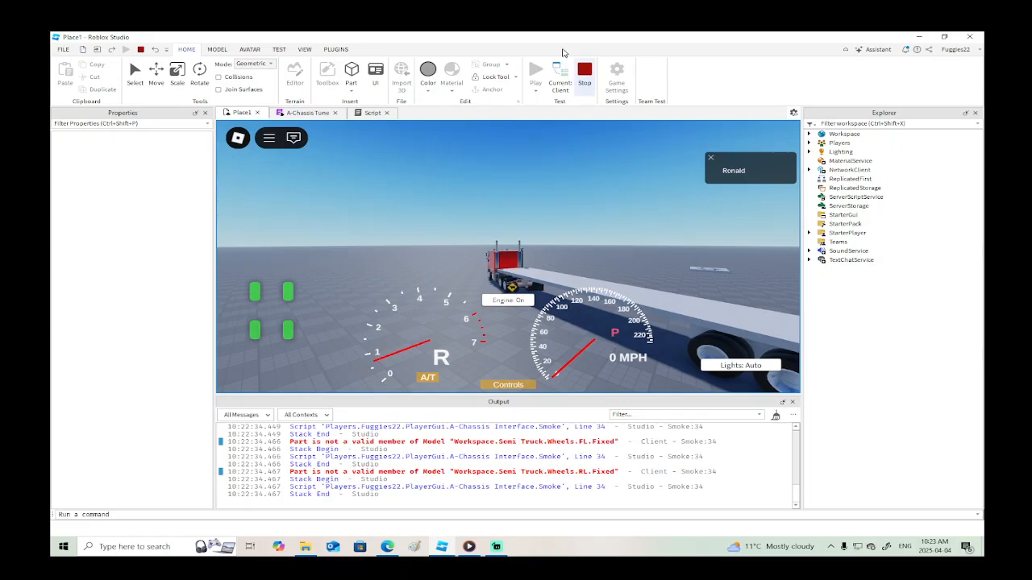
pyautogui.click(583, 73)
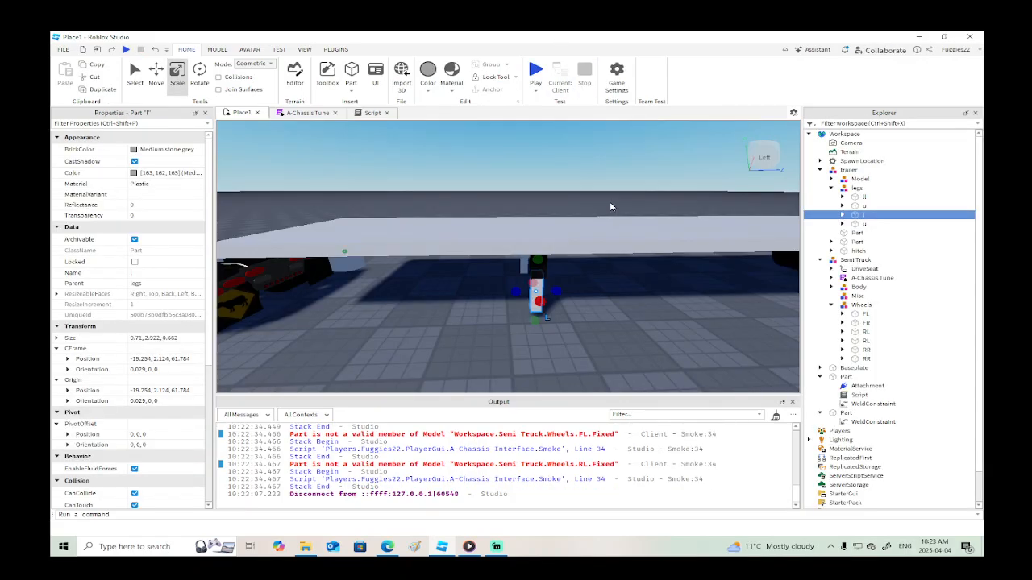
# Inspect the collision properties of the trailer's rear tires and its RL wheel part.
pyautogui.moveTo(615, 262); pyautogui.dragTo(614, 264, button='right')
pyautogui.press('w')
pyautogui.press('d')
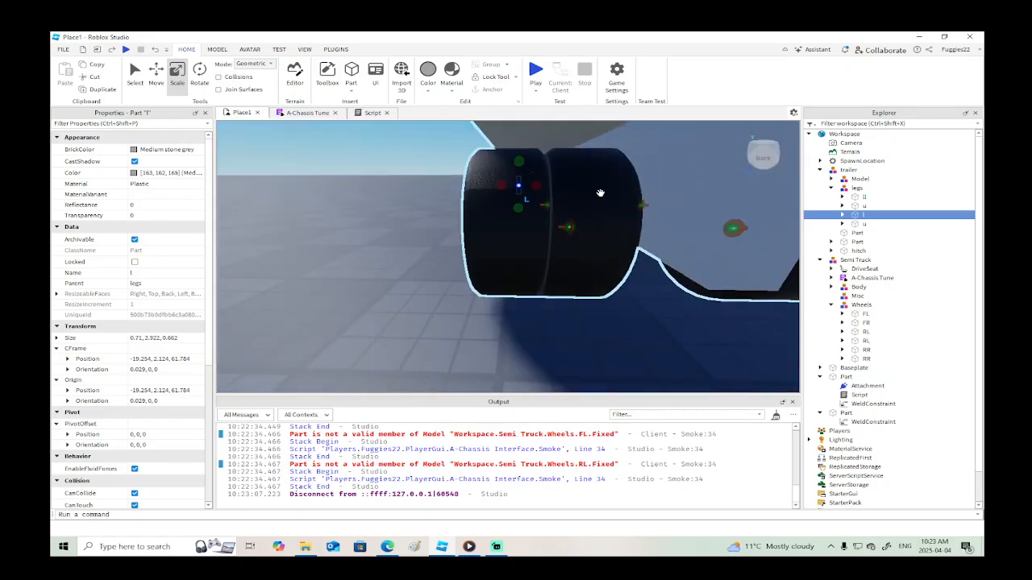
pyautogui.scroll(-4, 592, 179)
pyautogui.moveTo(615, 175); pyautogui.dragTo(590, 176, button='right')
pyautogui.scroll(2, 590, 176)
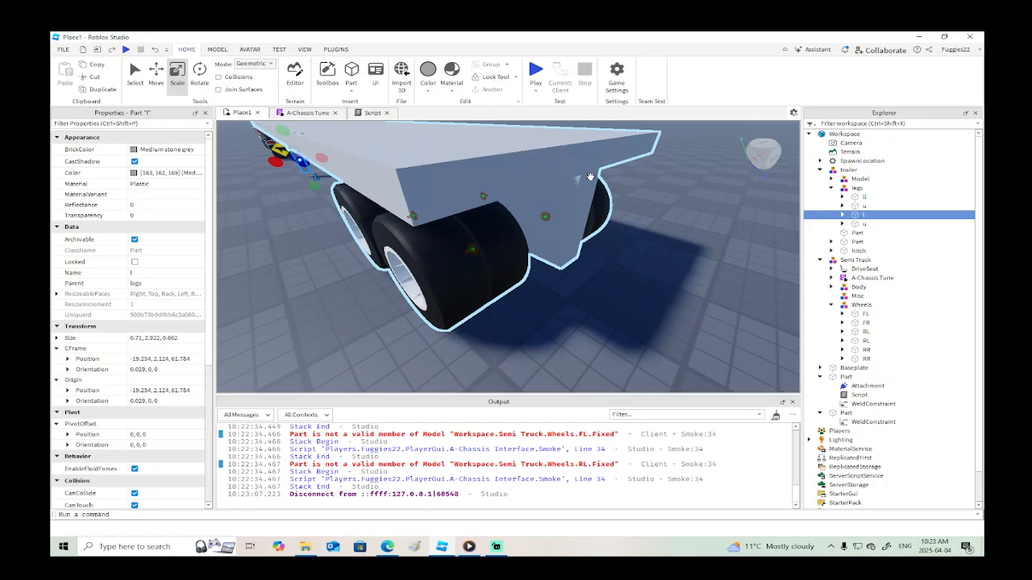
pyautogui.click(433, 247)
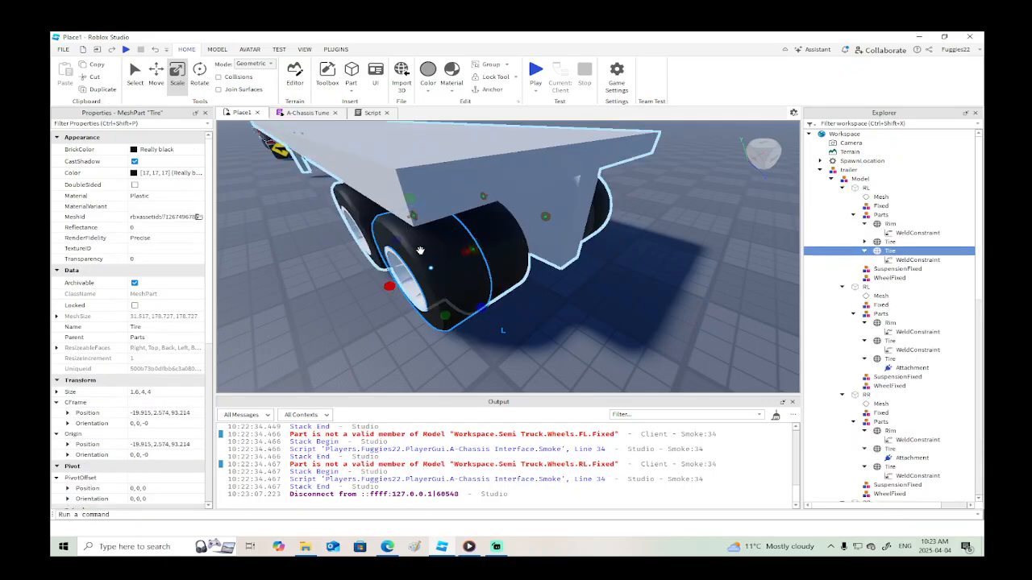
pyautogui.scroll(-8, 129, 322)
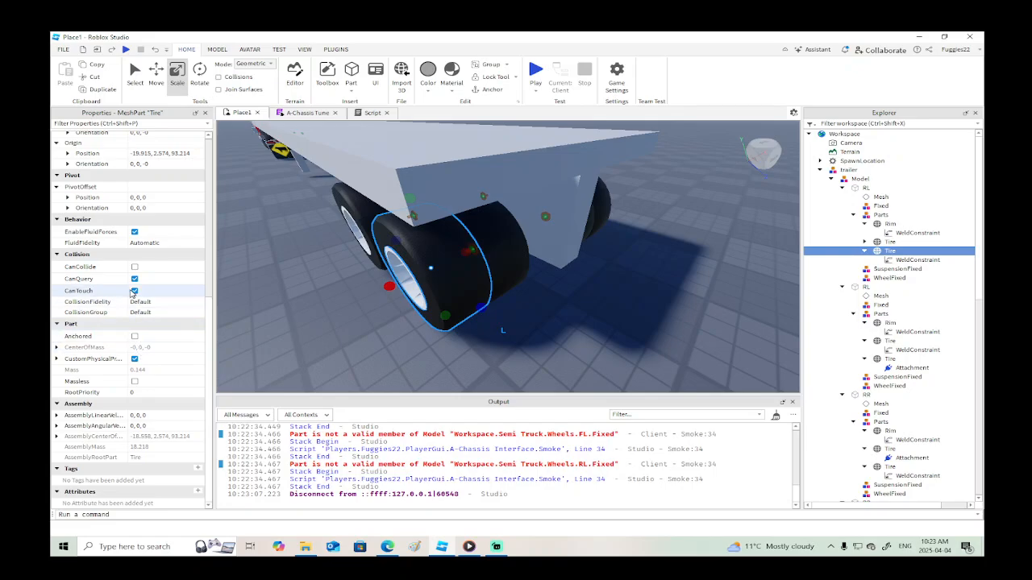
pyautogui.moveTo(462, 341); pyautogui.dragTo(505, 330, button='right')
pyautogui.click(473, 263)
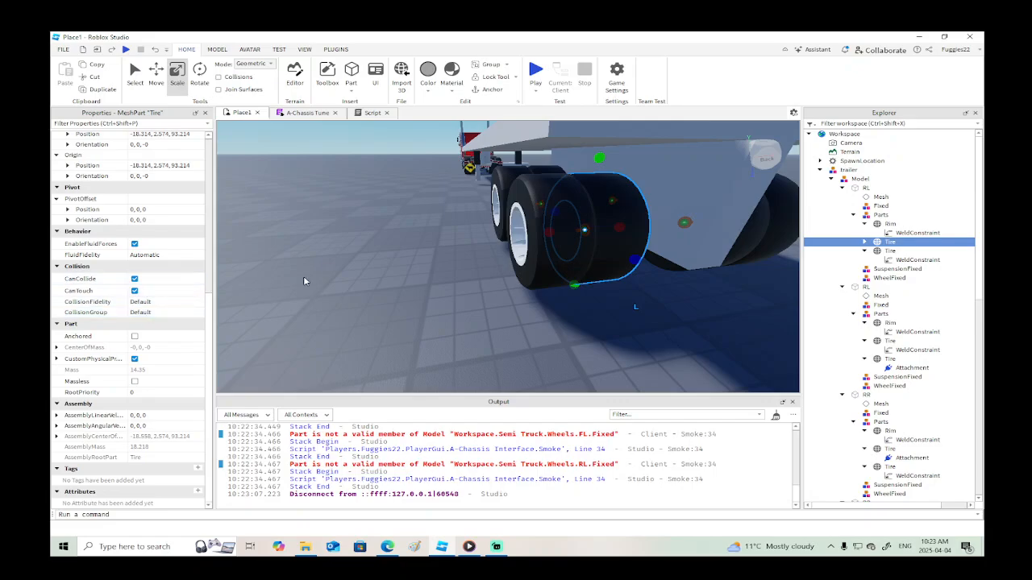
pyautogui.moveTo(399, 282); pyautogui.dragTo(401, 282, button='right')
pyautogui.click(536, 227)
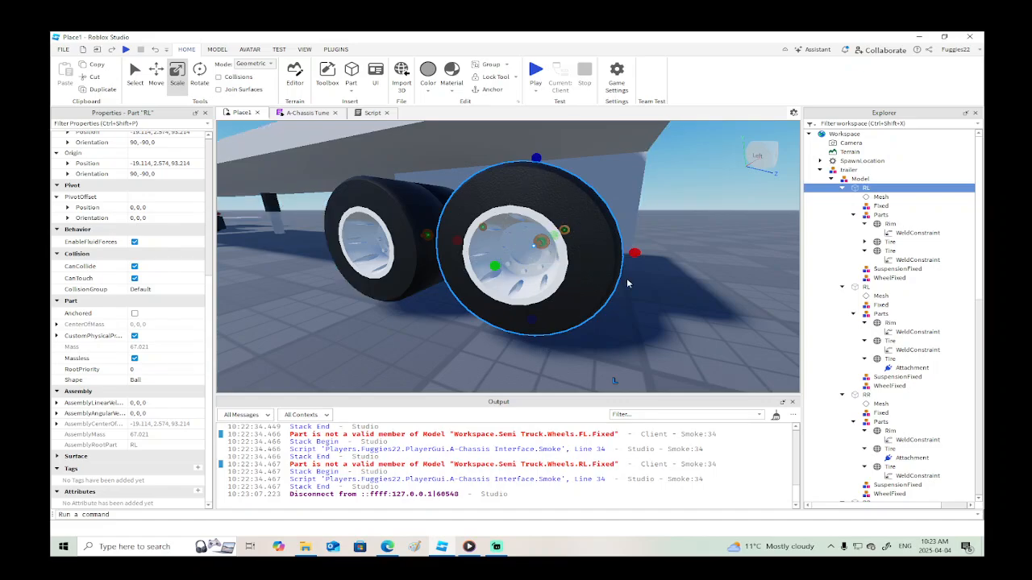
pyautogui.moveTo(632, 285); pyautogui.dragTo(667, 275, button='right')
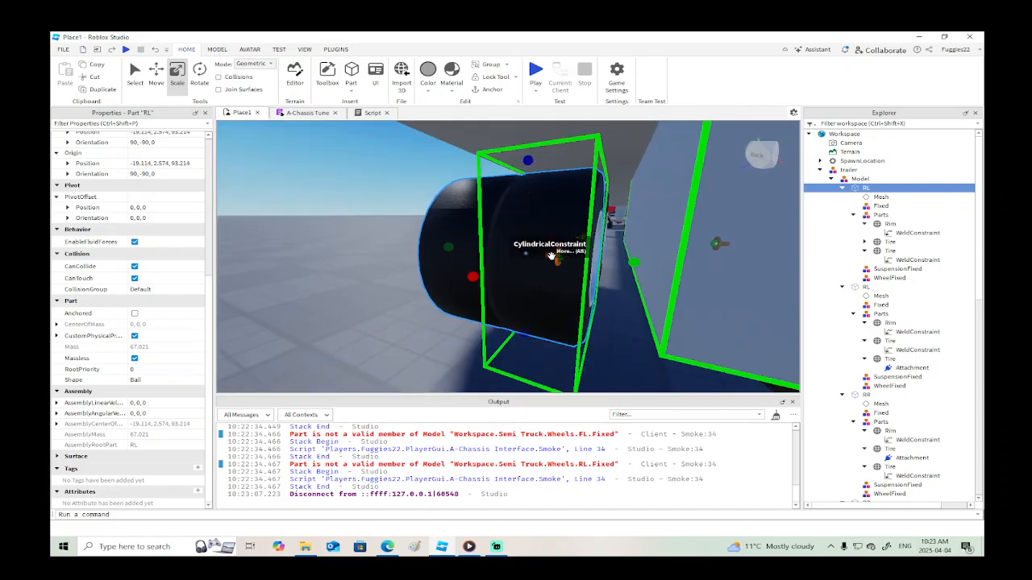
pyautogui.scroll(-10, 558, 254)
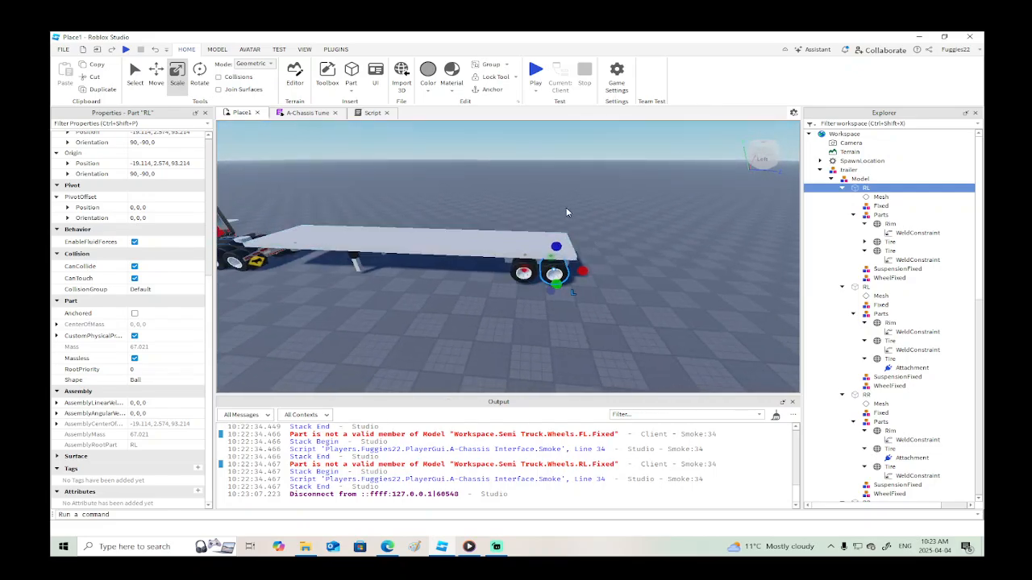
# Examine the trailer from its rear wheels to the front hitch, and the truck's coupling area.
pyautogui.moveTo(566, 210); pyautogui.dragTo(591, 178, button='right')
pyautogui.click(591, 179)
pyautogui.scroll(3, 592, 181)
pyautogui.press('d')
pyautogui.press('w')
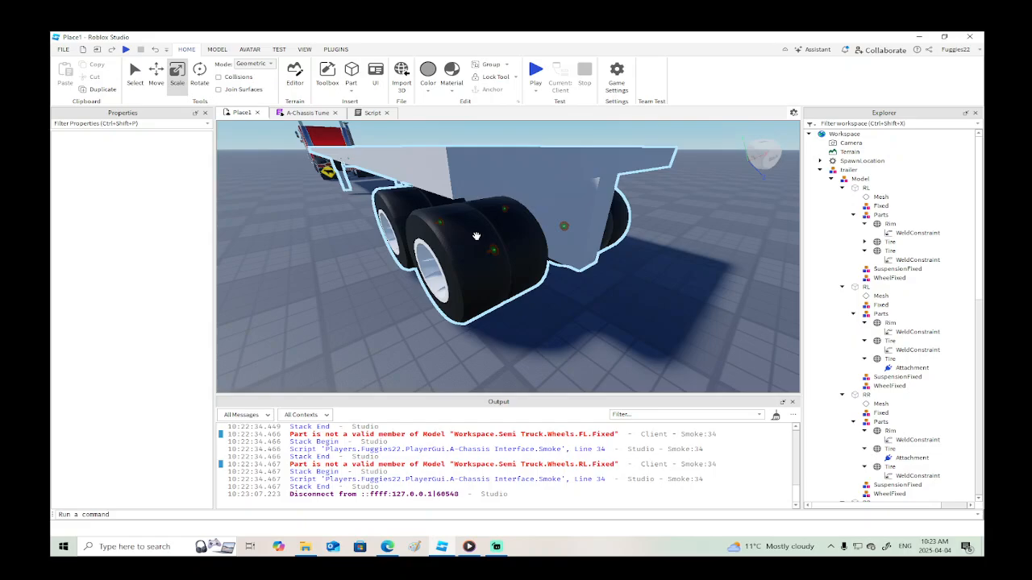
pyautogui.scroll(-5, 476, 236)
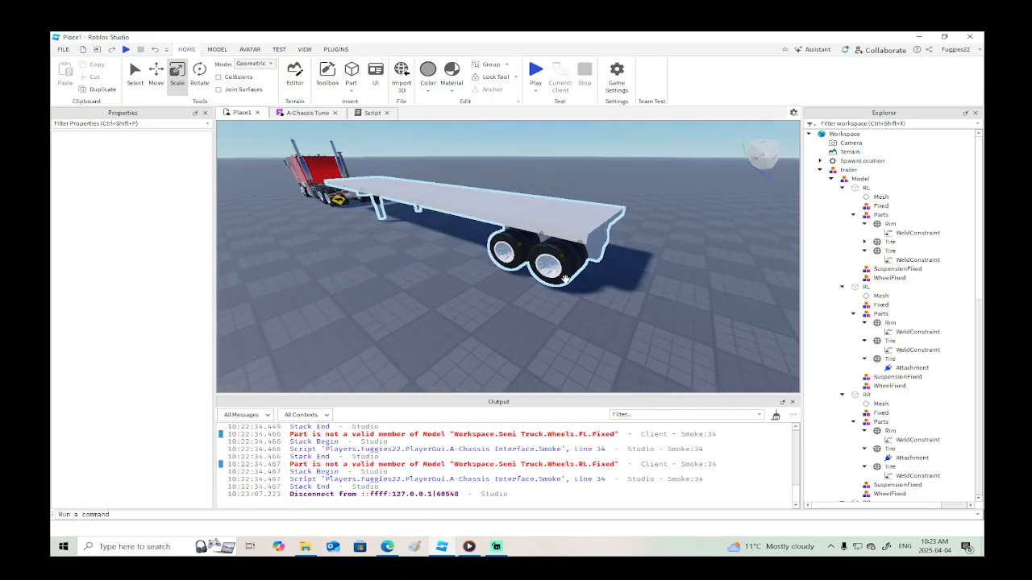
pyautogui.moveTo(541, 295); pyautogui.dragTo(540, 293, button='right')
pyautogui.press('w')
pyautogui.scroll(-3, 541, 295)
pyautogui.press('w')
pyautogui.moveTo(588, 256); pyautogui.dragTo(588, 255, button='right')
pyautogui.press('w')
pyautogui.scroll(-5, 587, 255)
pyautogui.scroll(-6, 536, 256)
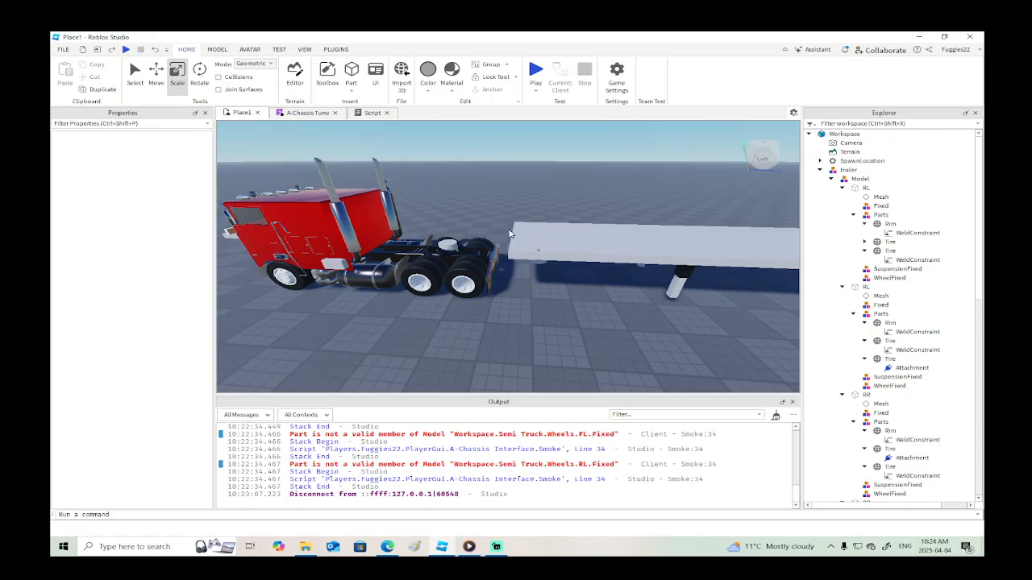
pyautogui.moveTo(543, 237); pyautogui.dragTo(544, 237, button='right')
pyautogui.scroll(-5, 544, 237)
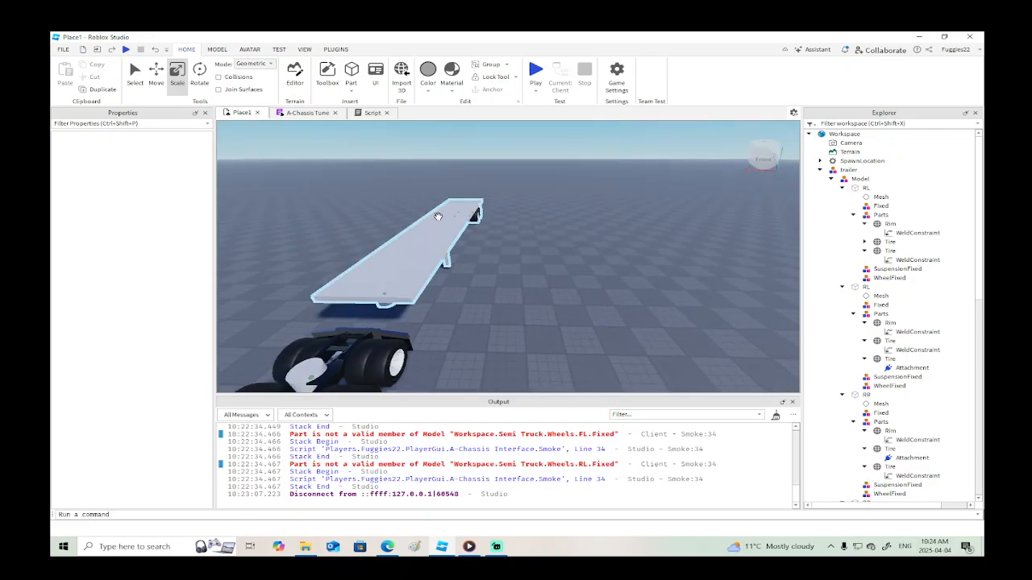
pyautogui.press('d')
pyautogui.moveTo(606, 241); pyautogui.dragTo(605, 241, button='right')
pyautogui.press('w')
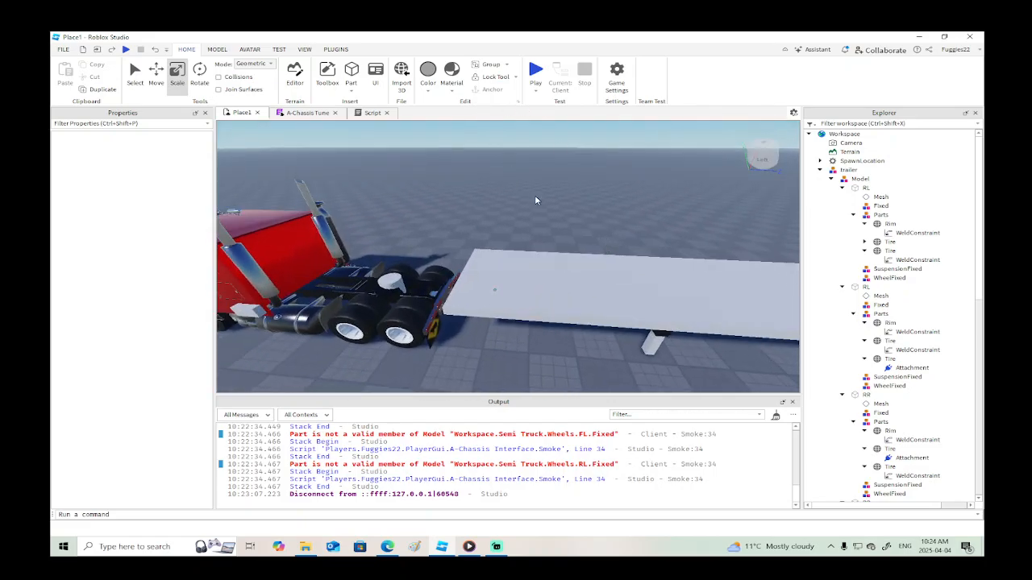
# Duplicate the trailer's flat deck part and raise the copy about 10.7 studs above the original.
pyautogui.moveTo(537, 198); pyautogui.dragTo(536, 199, button='right')
pyautogui.scroll(-2, 537, 198)
pyautogui.click(530, 252)
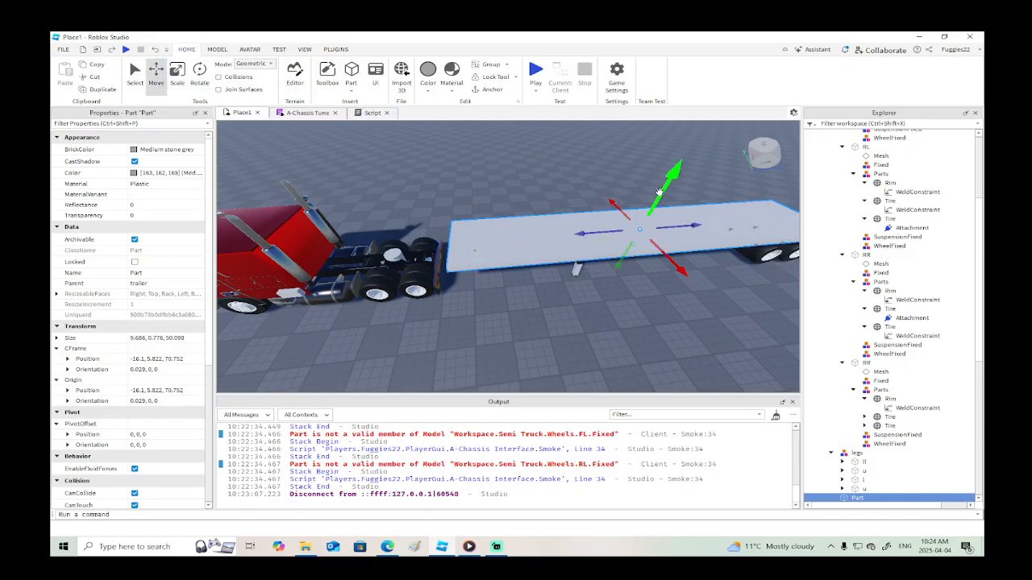
pyautogui.rightClick(659, 192)
pyautogui.click(690, 265)
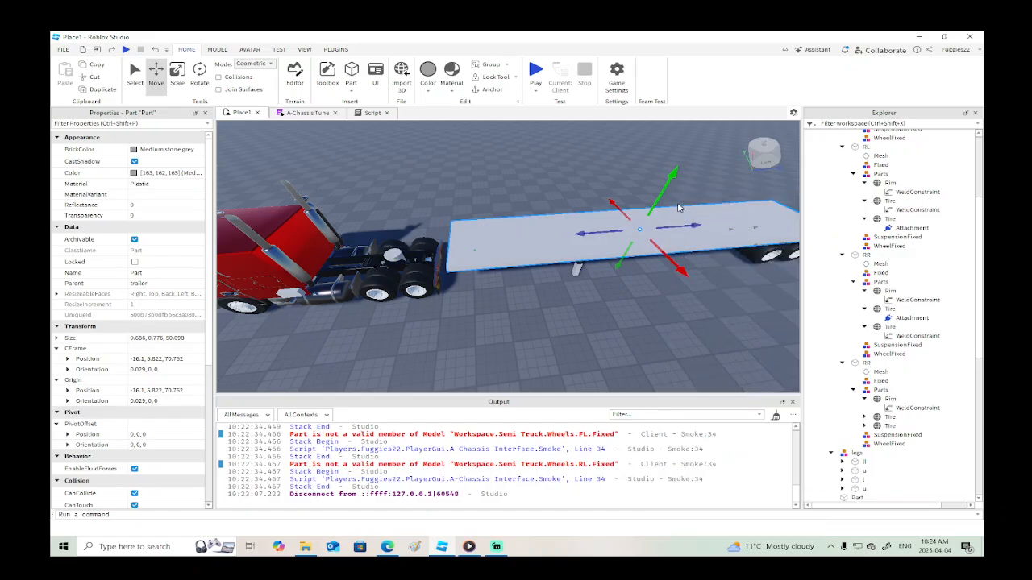
pyautogui.moveTo(645, 187); pyautogui.dragTo(670, 136)
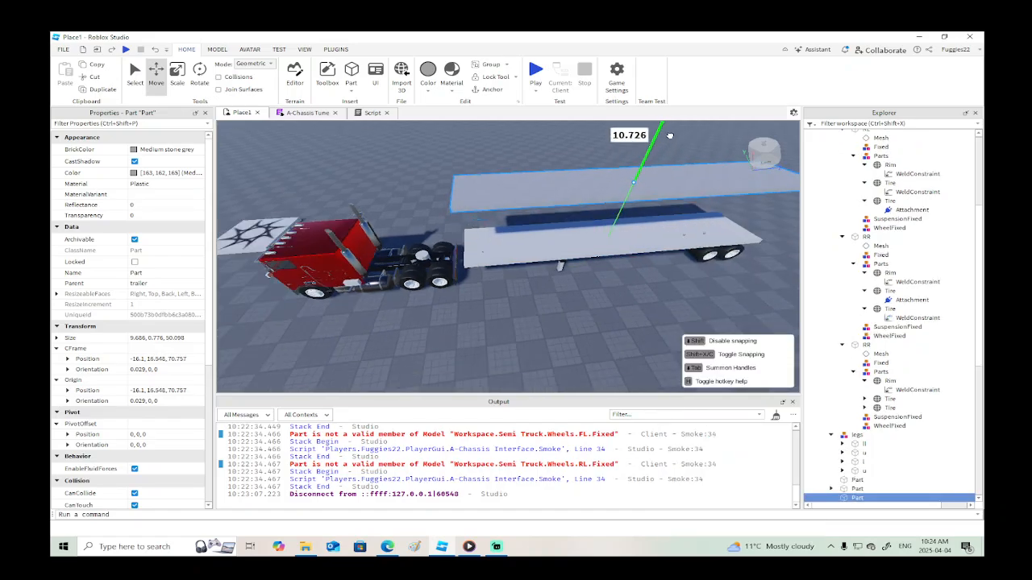
# Stretch the raised deck copy down to the trailer deck to form a box body about 10.9 studs tall.
pyautogui.scroll(2, 652, 240)
pyautogui.moveTo(652, 241); pyautogui.dragTo(653, 240, button='right')
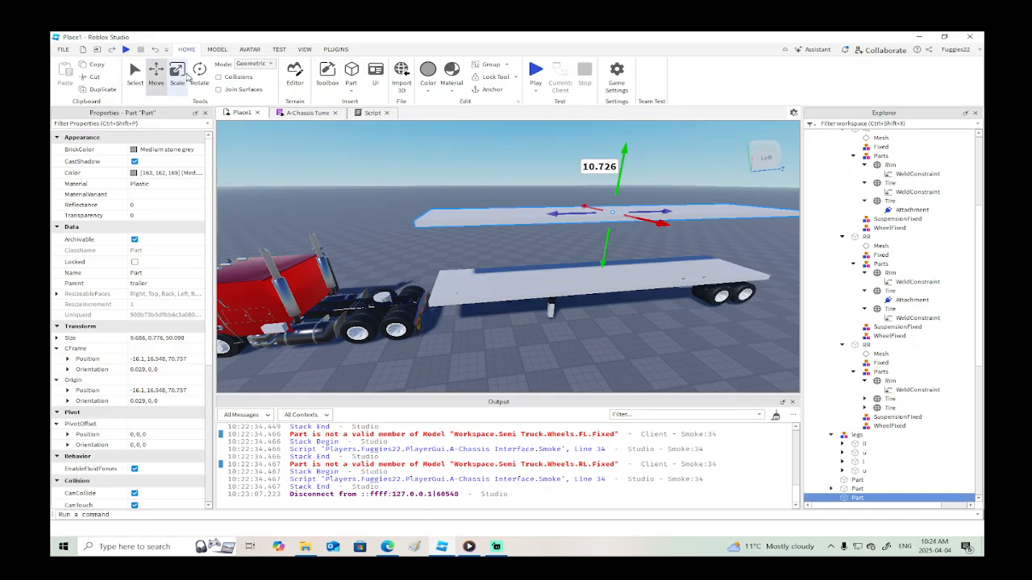
pyautogui.click(177, 72)
pyautogui.moveTo(613, 230); pyautogui.dragTo(616, 292)
pyautogui.moveTo(622, 303); pyautogui.dragTo(621, 303, button='right')
# Join the box body to the trailer deck with a weld constraint.
pyautogui.click(217, 49)
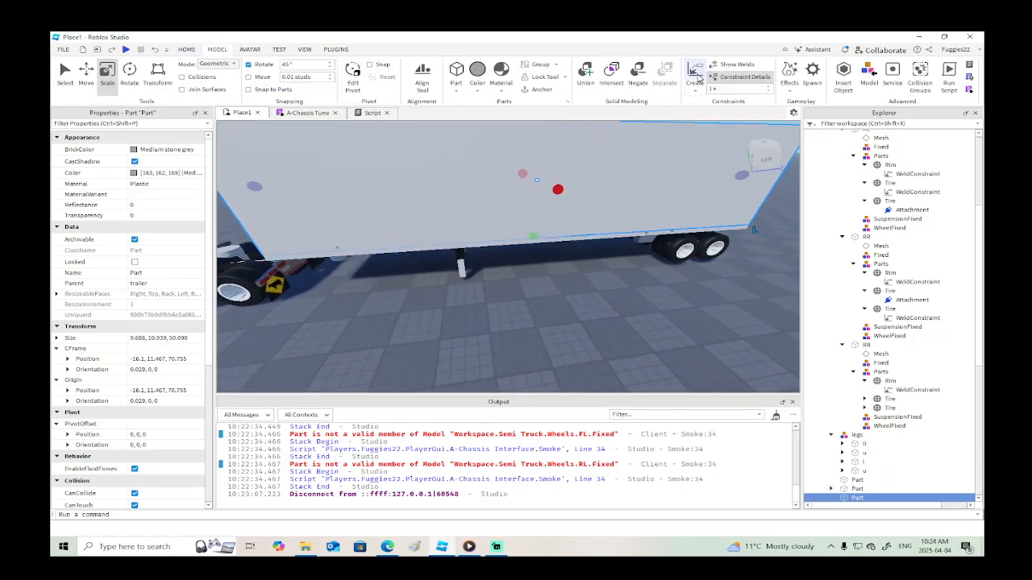
pyautogui.click(556, 237)
pyautogui.scroll(-5, 556, 237)
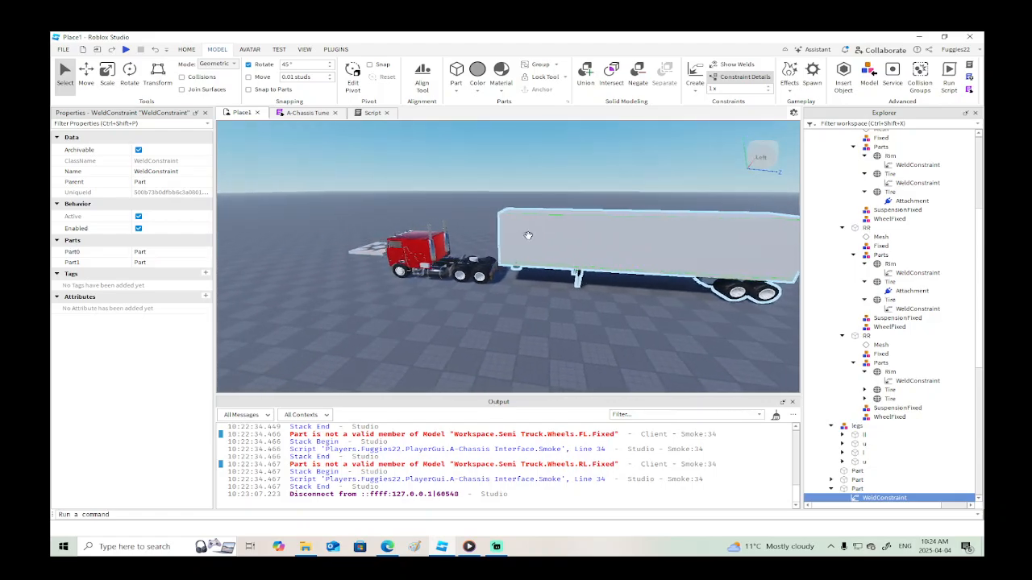
# Start a playtest, walk the character to the truck, board the driver's seat and start the engine.
pyautogui.click(126, 50)
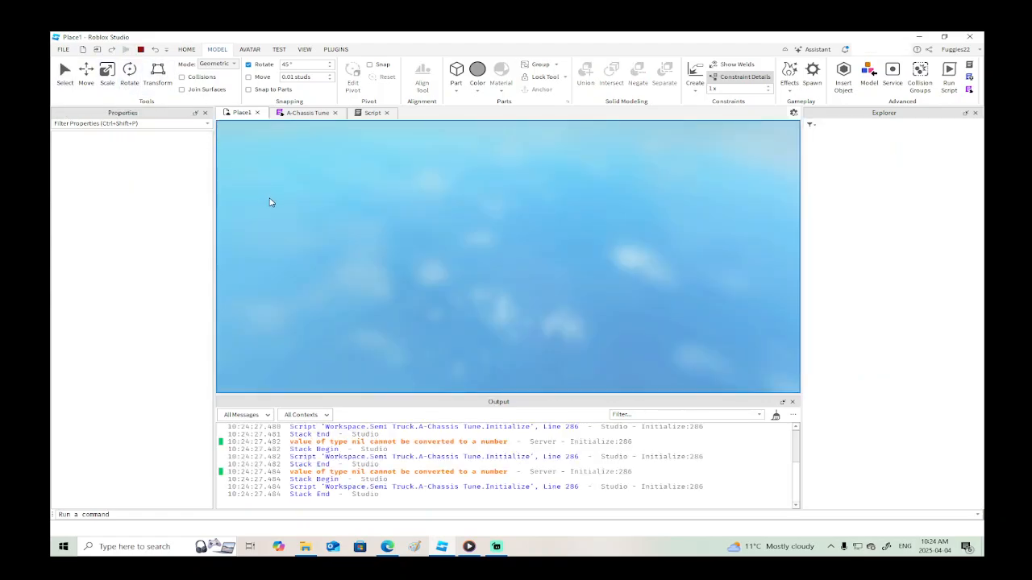
pyautogui.press('w')
pyautogui.moveTo(502, 295); pyautogui.dragTo(502, 295, button='right')
pyautogui.press('w')
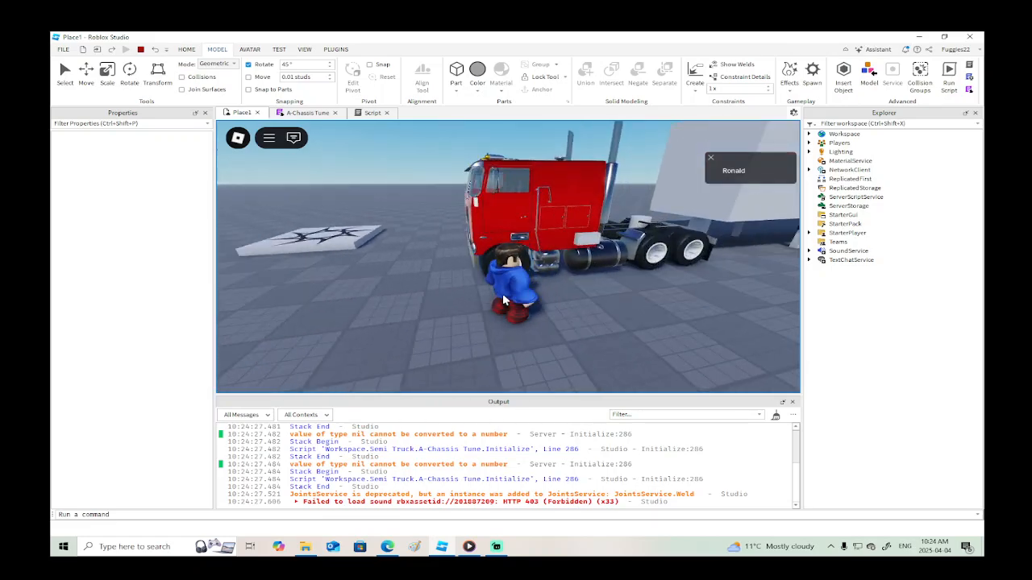
pyautogui.press('space')
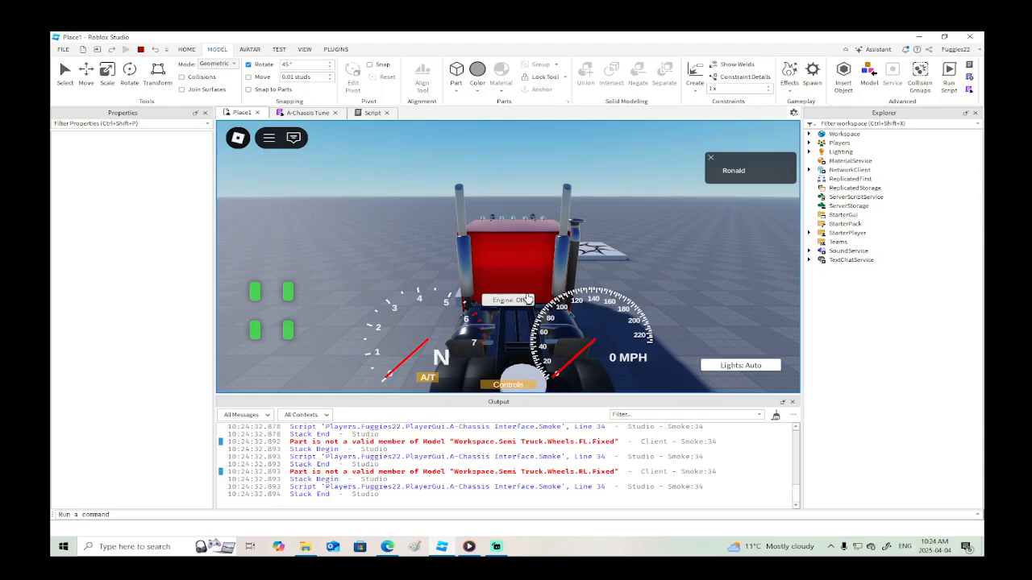
pyautogui.press('w')
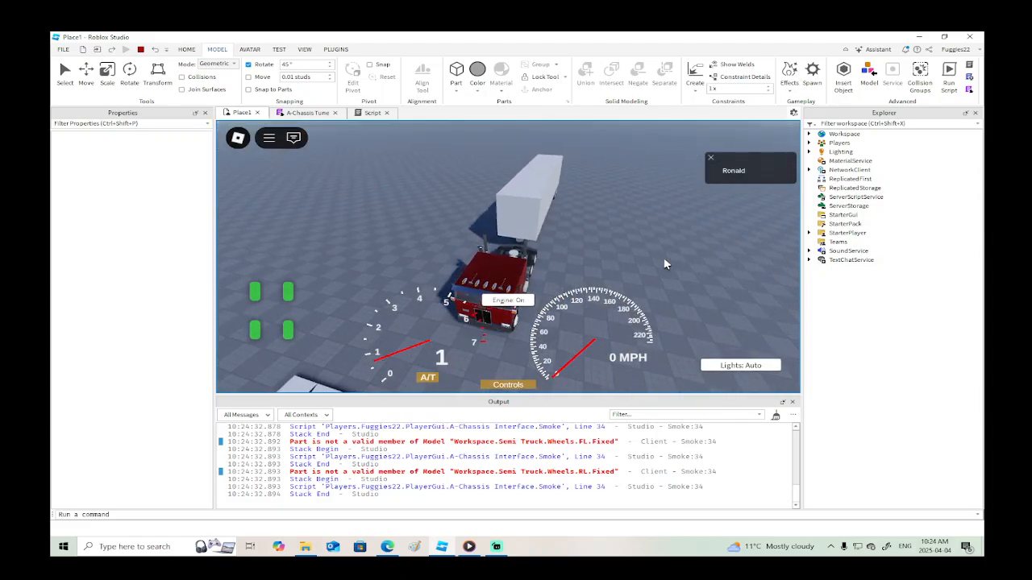
# Reverse the truck under the box trailer to couple it and pull the trailer forward.
pyautogui.press('s')
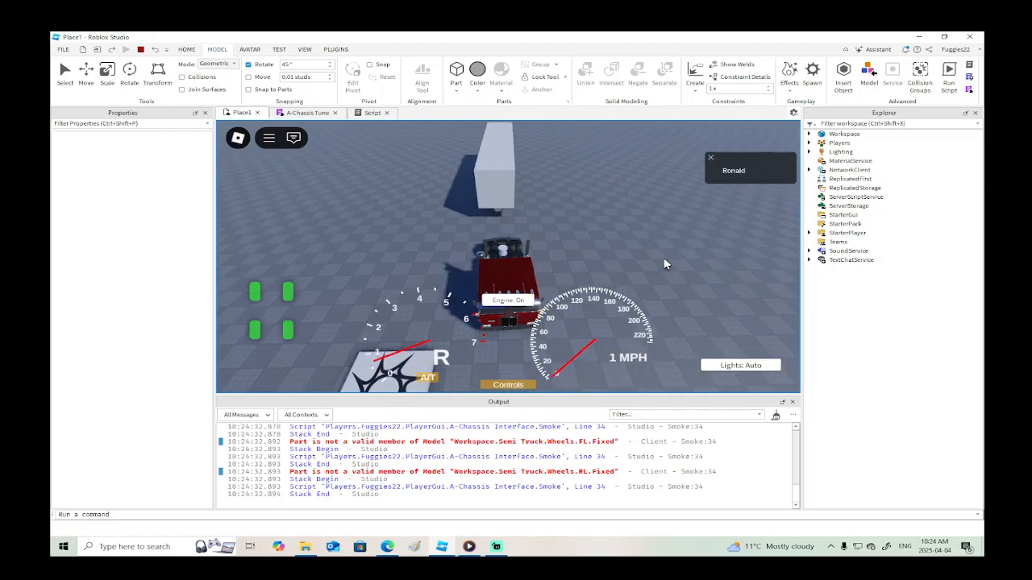
pyautogui.moveTo(665, 264); pyautogui.dragTo(685, 271, button='right')
pyautogui.press('w')
pyautogui.press('w')
pyautogui.press('d')
pyautogui.scroll(3, 682, 250)
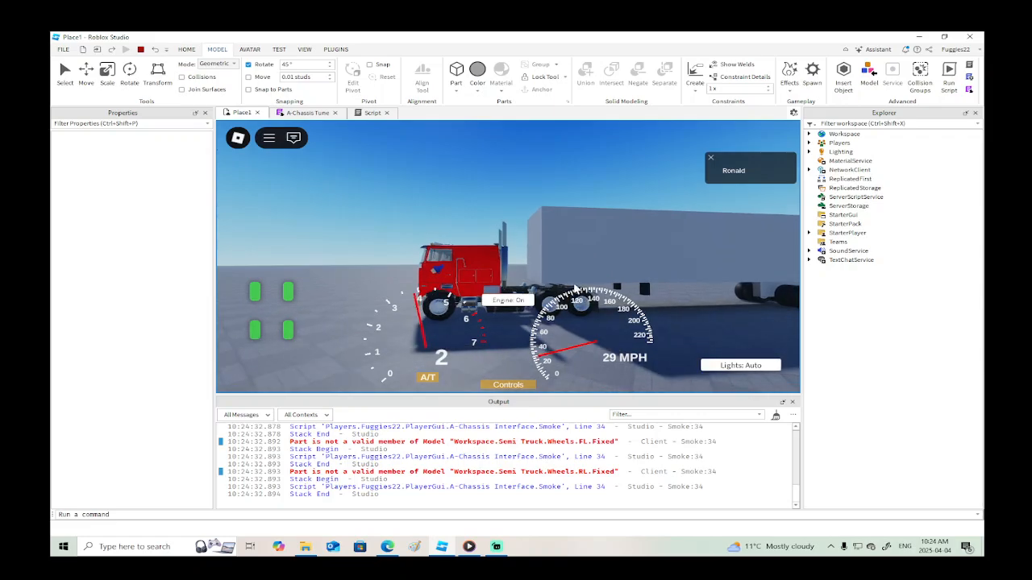
# Drive the coupled truck around, examine the box trailer from several angles, and end the playtest.
pyautogui.scroll(-5, 575, 288)
pyautogui.press('w')
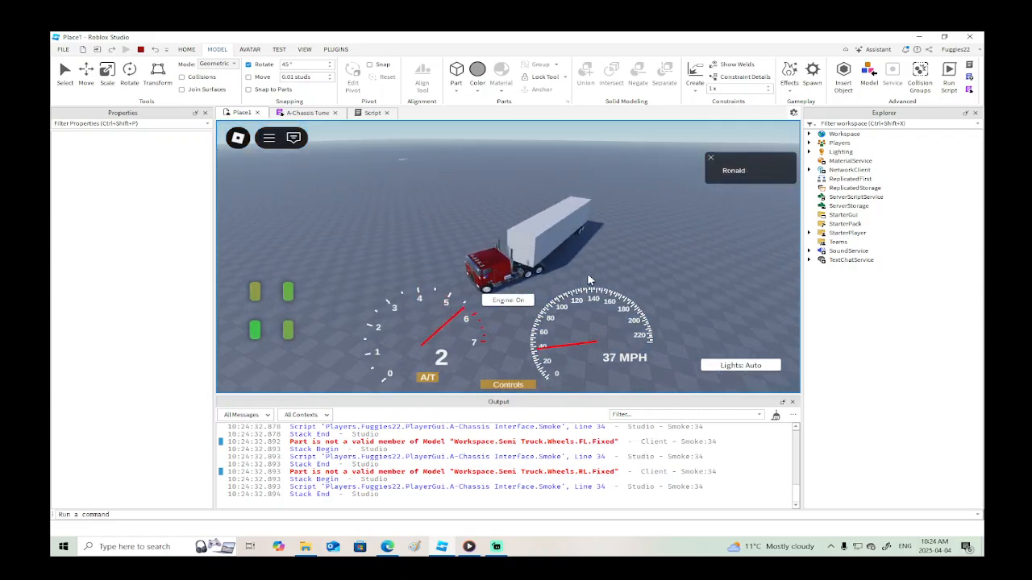
pyautogui.moveTo(589, 280); pyautogui.dragTo(591, 279, button='right')
pyautogui.scroll(8, 594, 279)
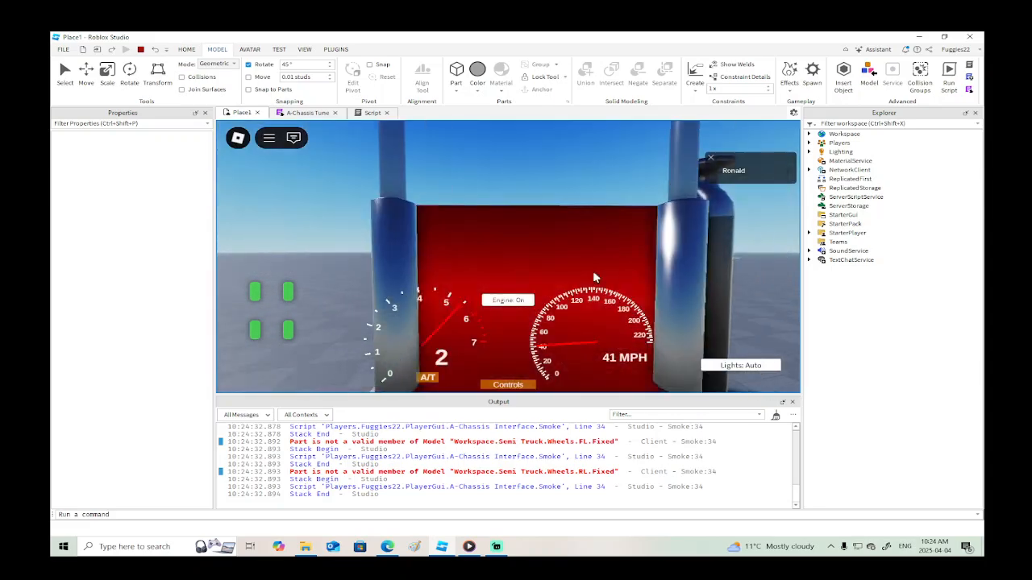
pyautogui.scroll(-6, 594, 279)
pyautogui.scroll(7, 588, 273)
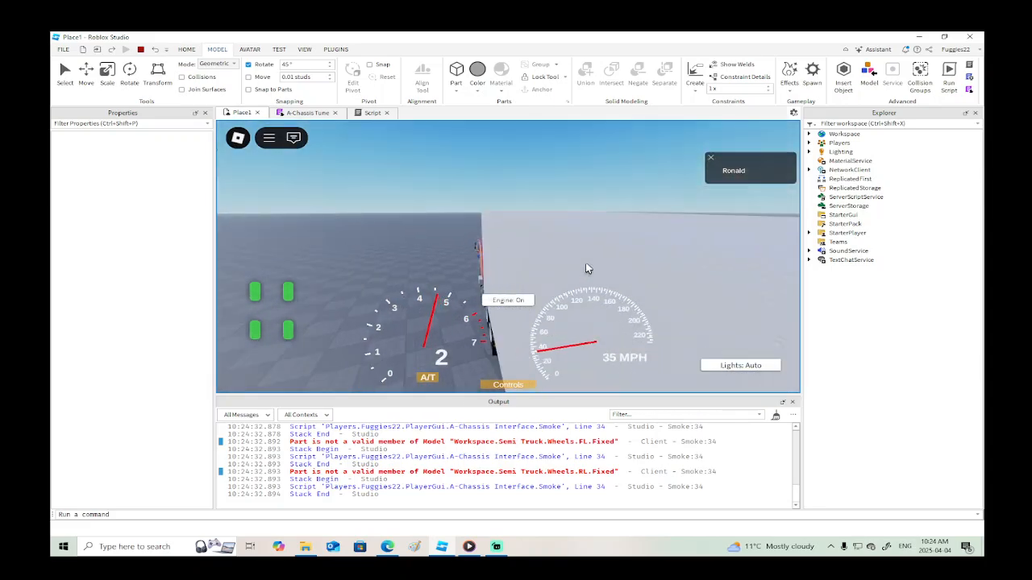
pyautogui.scroll(-5, 585, 262)
pyautogui.scroll(5, 586, 261)
pyautogui.scroll(-6, 585, 261)
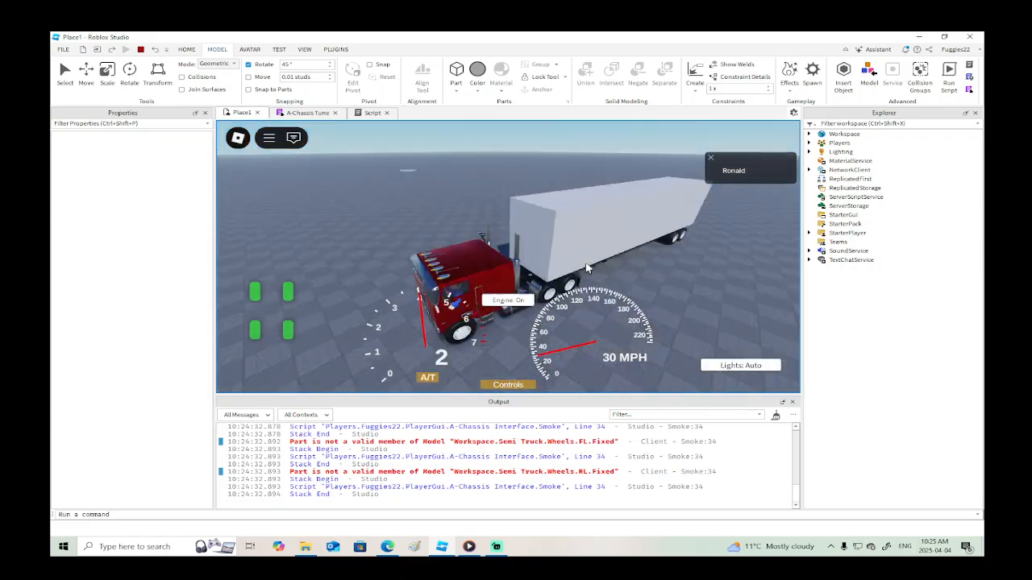
pyautogui.scroll(-5, 585, 268)
pyautogui.moveTo(580, 260); pyautogui.dragTo(574, 265, button='right')
pyautogui.scroll(3, 572, 268)
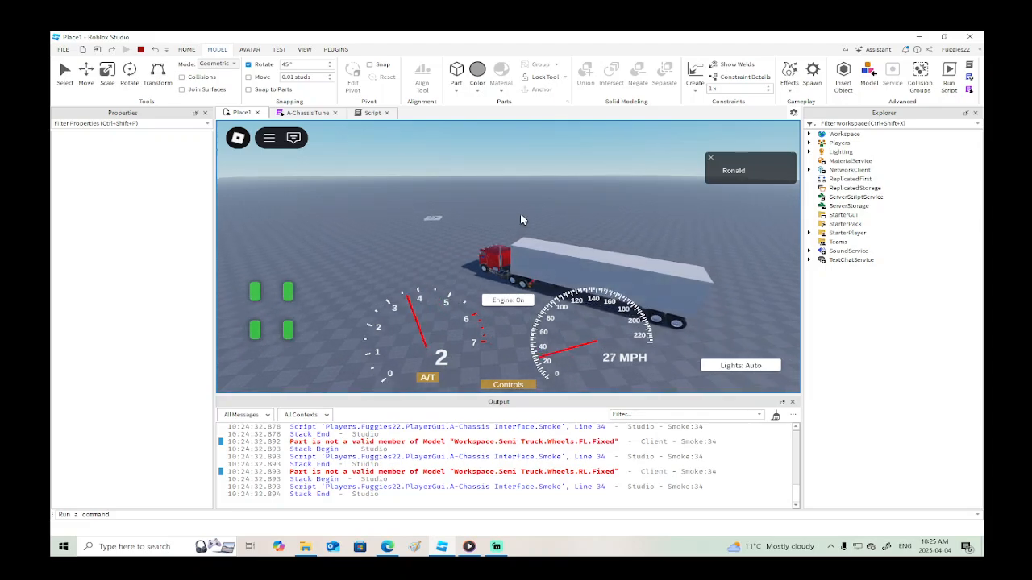
pyautogui.hotkey('shift', 'F5')
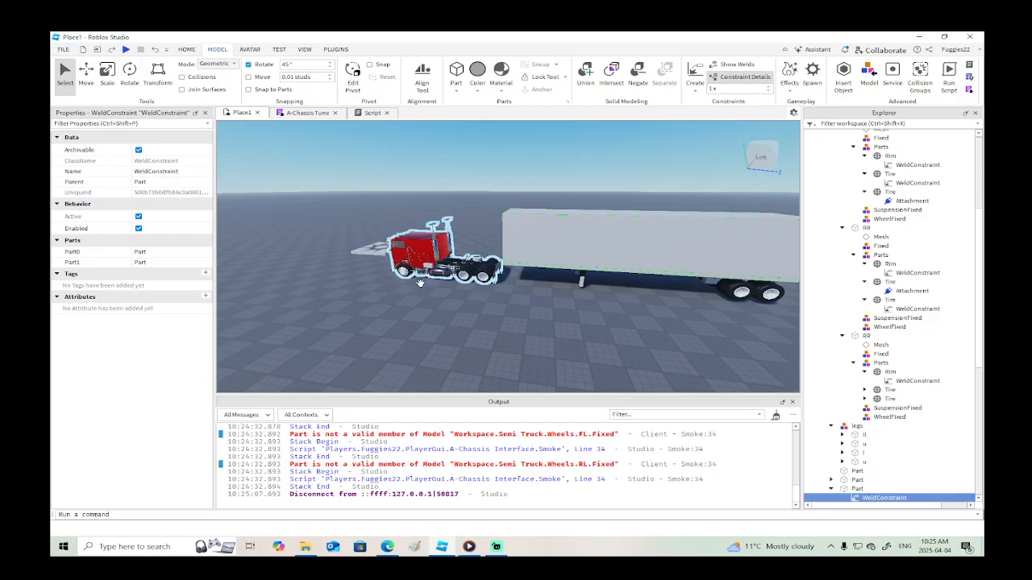
# Insert a block part at the truck's coupling and position it over the rear tires beside the coupling cylinder.
pyautogui.scroll(4, 420, 283)
pyautogui.moveTo(420, 283); pyautogui.dragTo(510, 259, button='right')
pyautogui.scroll(4, 484, 285)
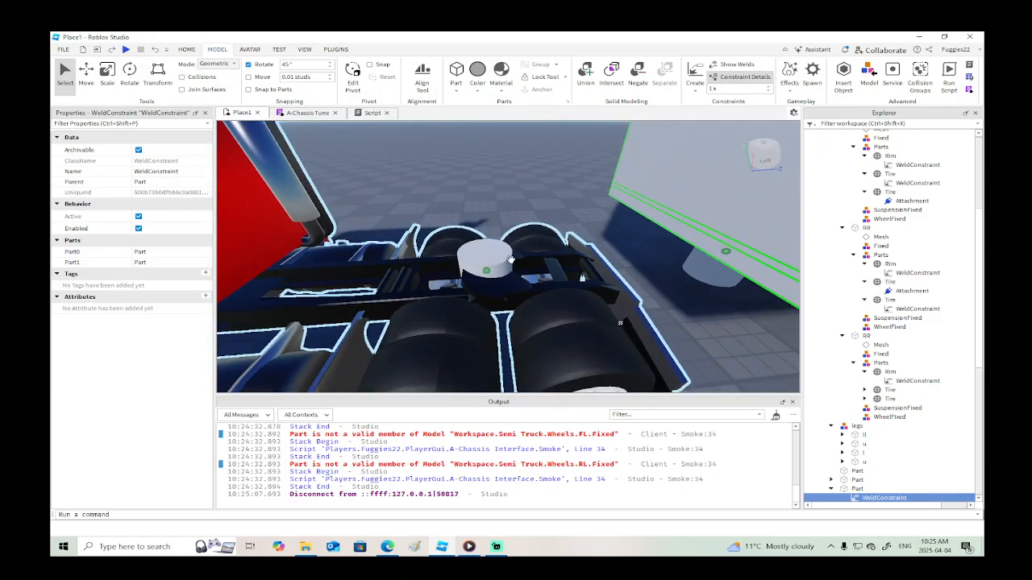
pyautogui.click(457, 73)
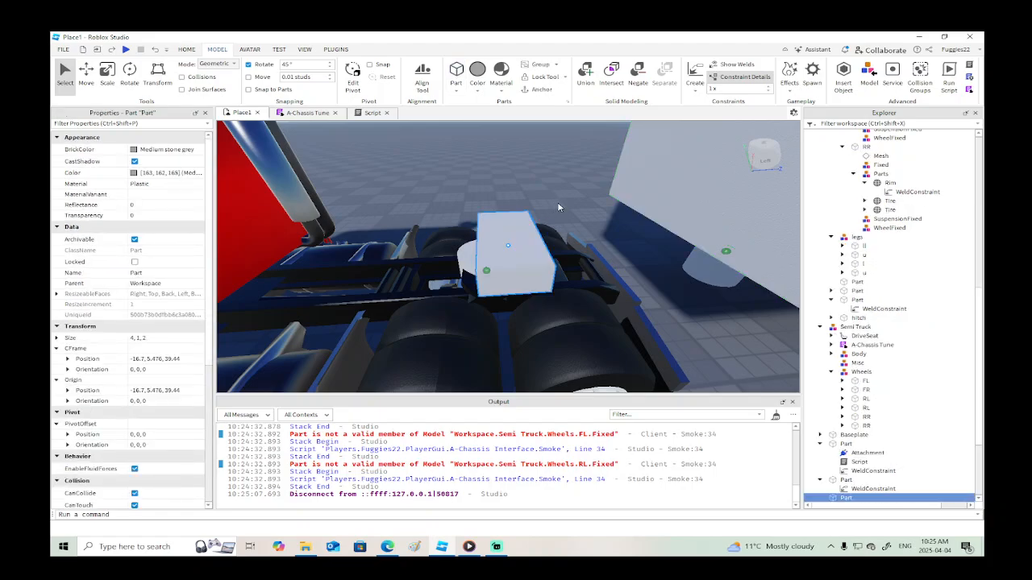
pyautogui.moveTo(516, 210); pyautogui.dragTo(557, 208, button='right')
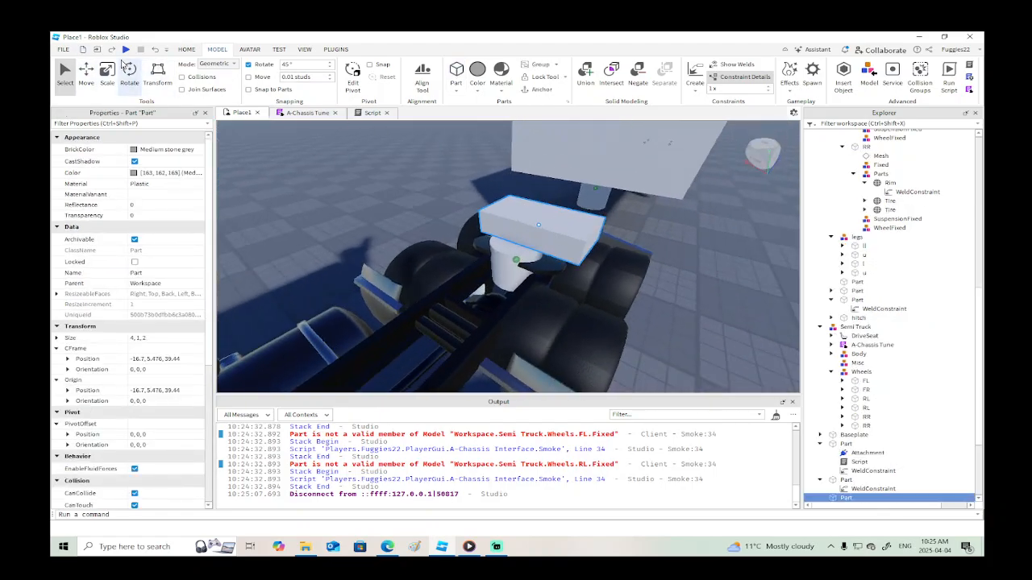
pyautogui.moveTo(599, 240); pyautogui.dragTo(659, 259)
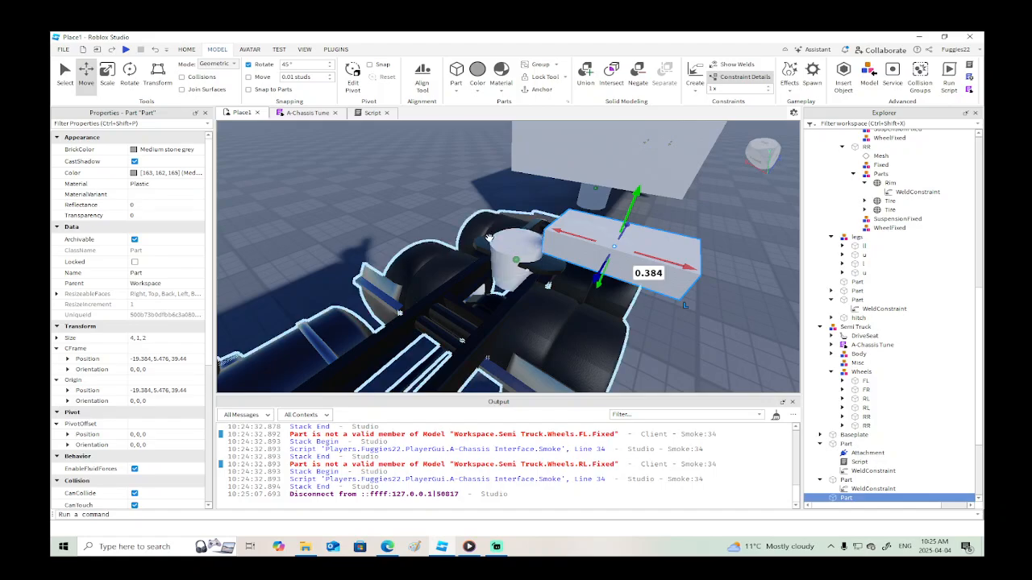
pyautogui.moveTo(634, 202); pyautogui.dragTo(620, 236)
pyautogui.moveTo(620, 235); pyautogui.dragTo(562, 247, button='right')
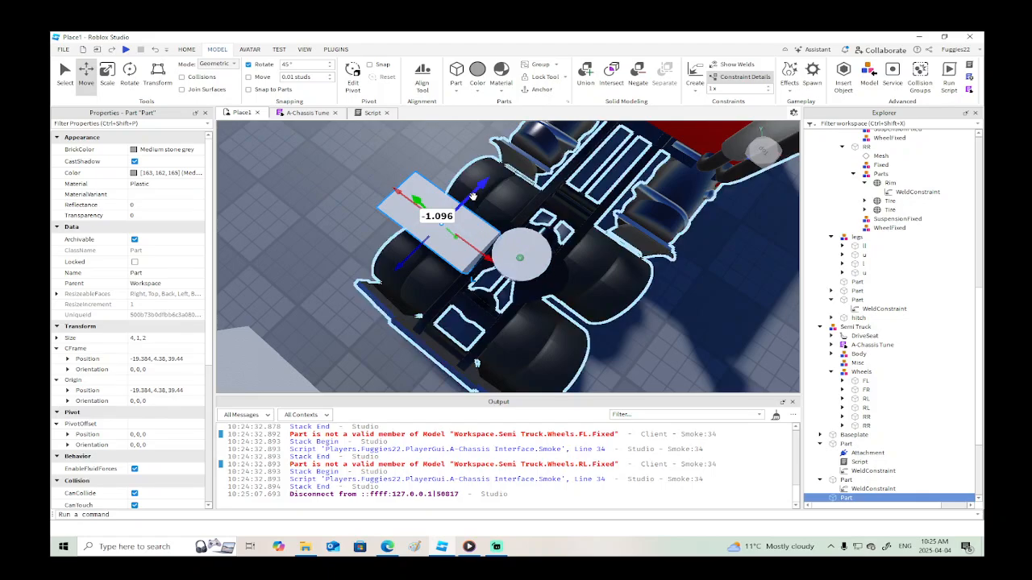
pyautogui.moveTo(474, 194); pyautogui.dragTo(489, 180)
pyautogui.moveTo(493, 233); pyautogui.dragTo(503, 241)
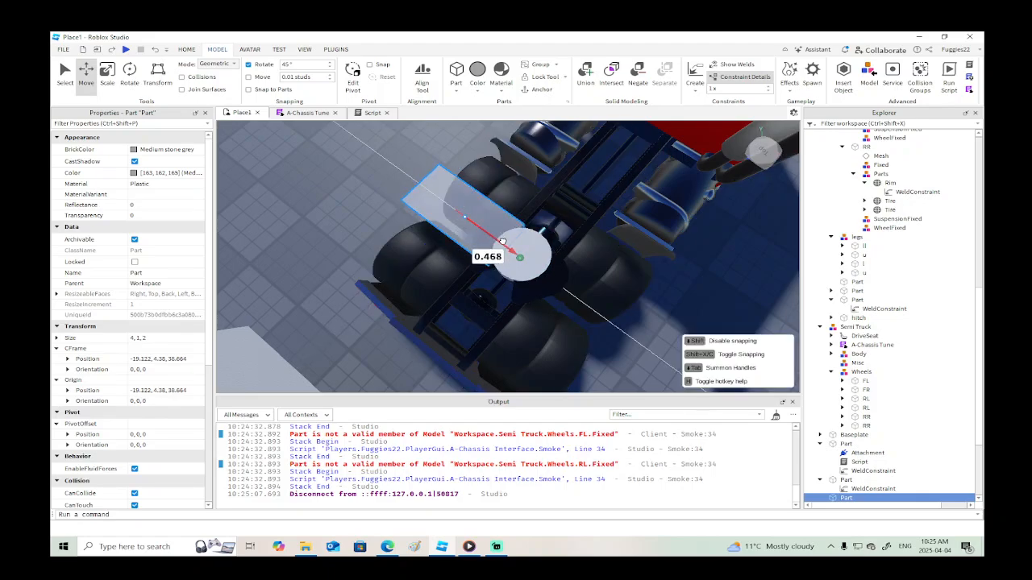
# Resize the block into a plate of about 2.94 × 0.52 × 2 studs and weld it to the coupling cylinder.
pyautogui.moveTo(500, 241); pyautogui.dragTo(516, 238, button='right')
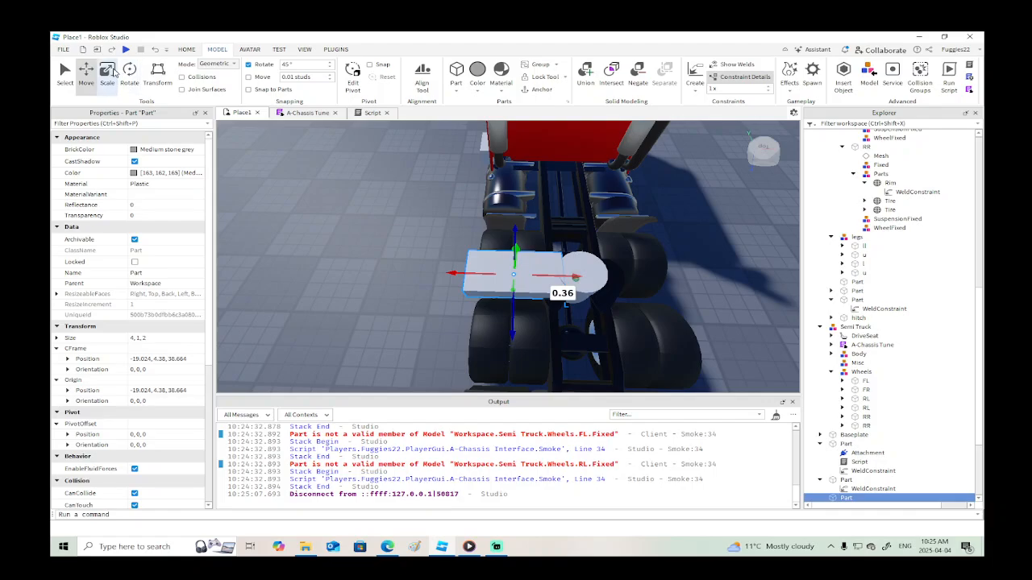
pyautogui.moveTo(450, 271); pyautogui.dragTo(476, 274)
pyautogui.scroll(-3, 125, 316)
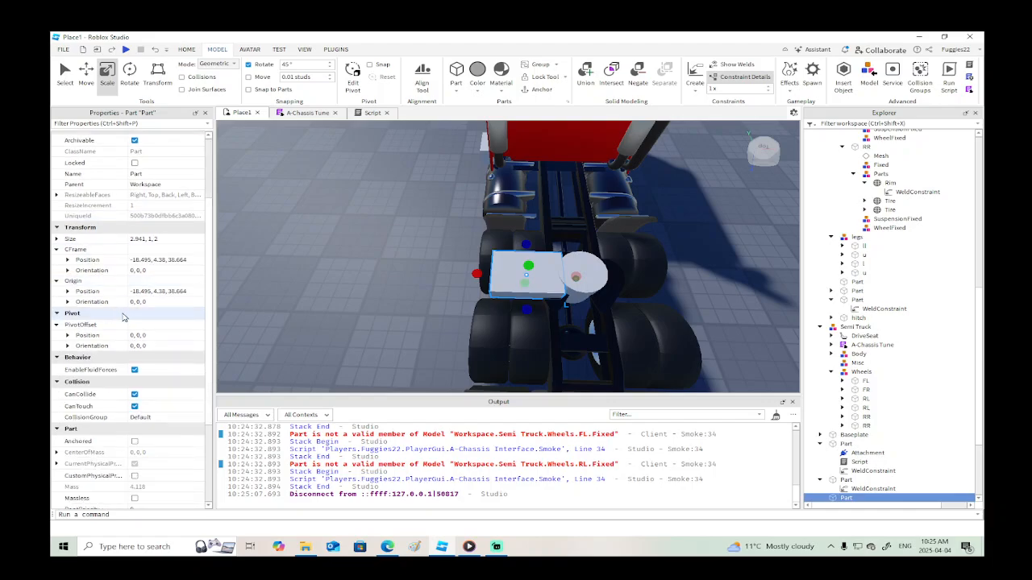
pyautogui.moveTo(342, 323); pyautogui.dragTo(342, 318, button='right')
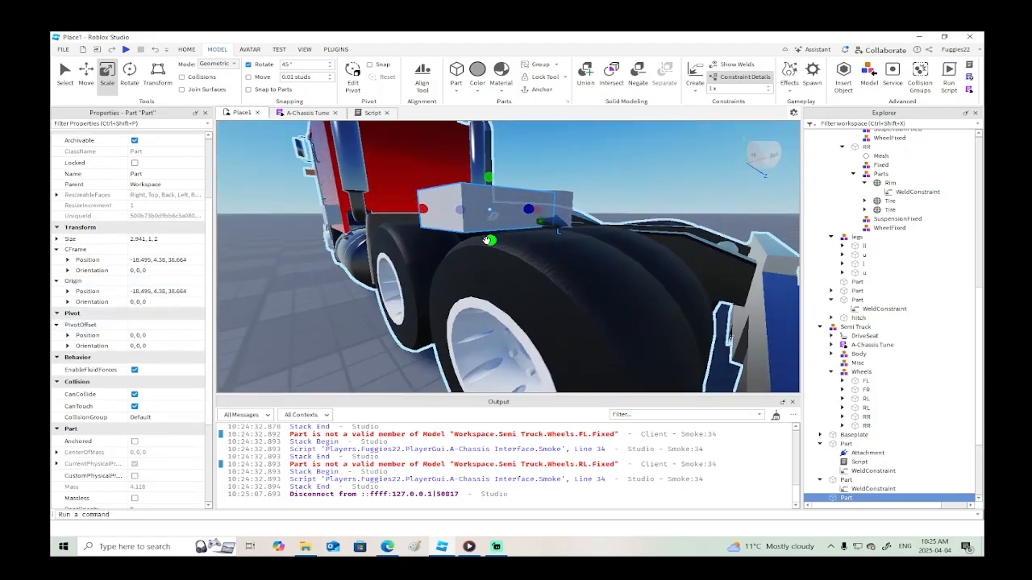
pyautogui.moveTo(488, 240); pyautogui.dragTo(489, 219)
pyautogui.moveTo(489, 223); pyautogui.dragTo(480, 187, button='right')
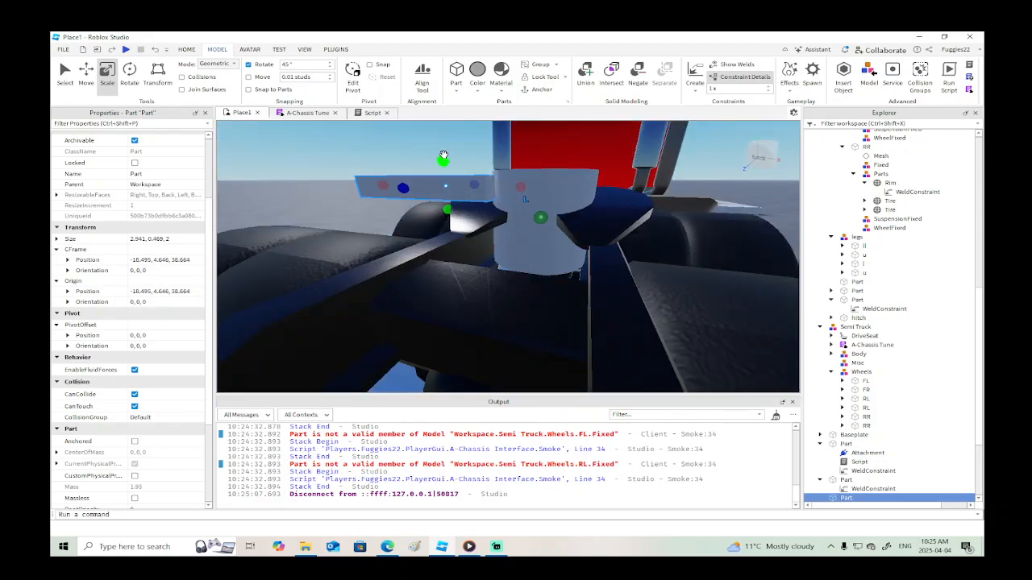
pyautogui.moveTo(444, 154); pyautogui.dragTo(443, 156)
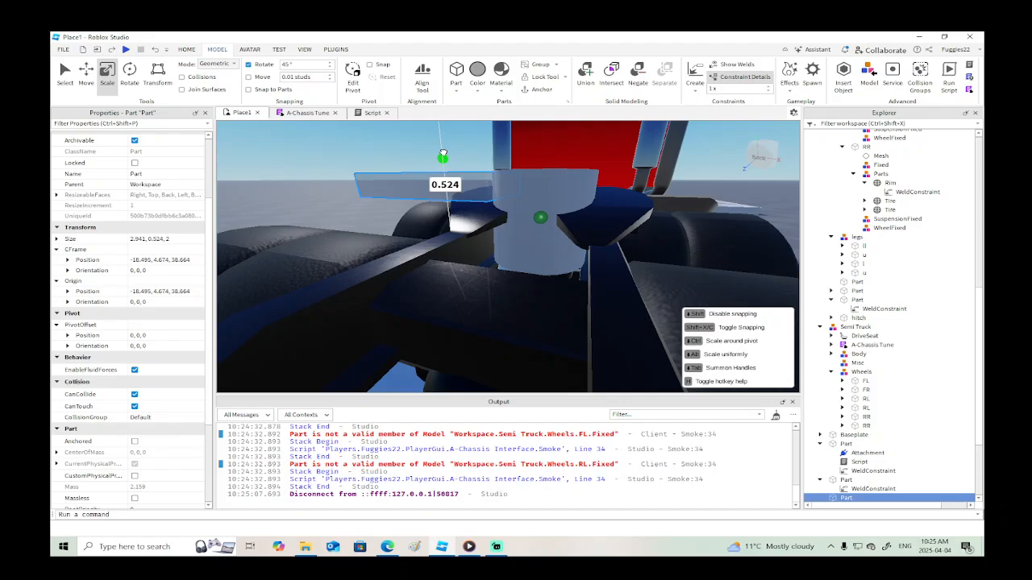
pyautogui.scroll(3, 452, 158)
pyautogui.moveTo(447, 153); pyautogui.dragTo(452, 163, button='right')
pyautogui.scroll(-5, 453, 164)
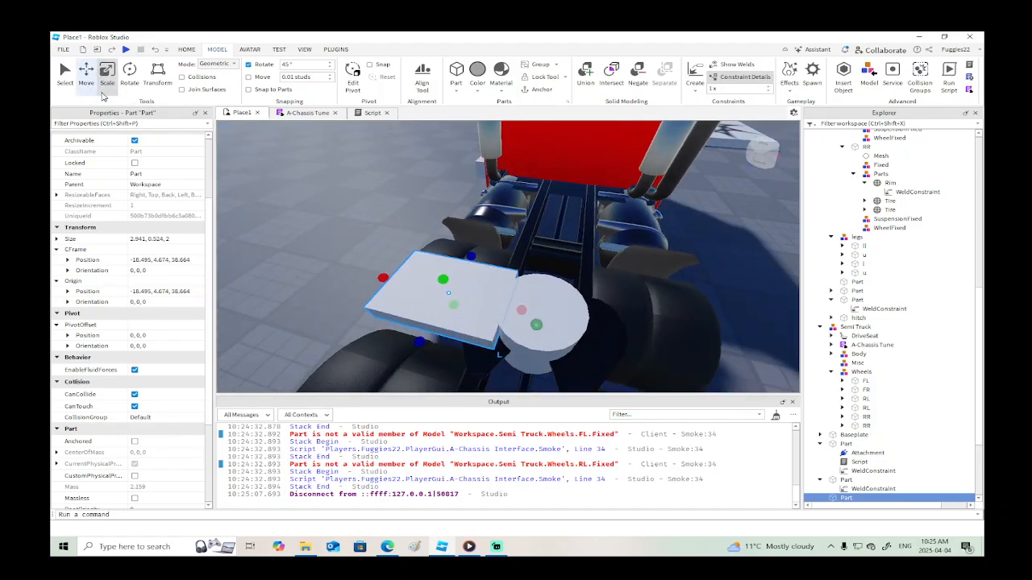
pyautogui.click(562, 318)
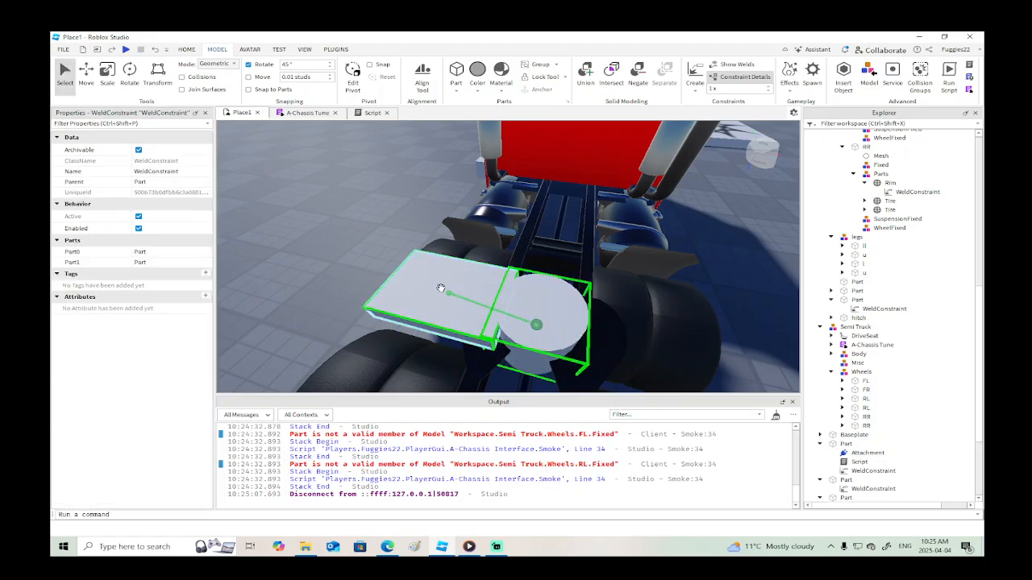
# Duplicate the welded plate and move the copy about 4.43 studs to the other side of the coupling cylinder.
pyautogui.click(440, 288)
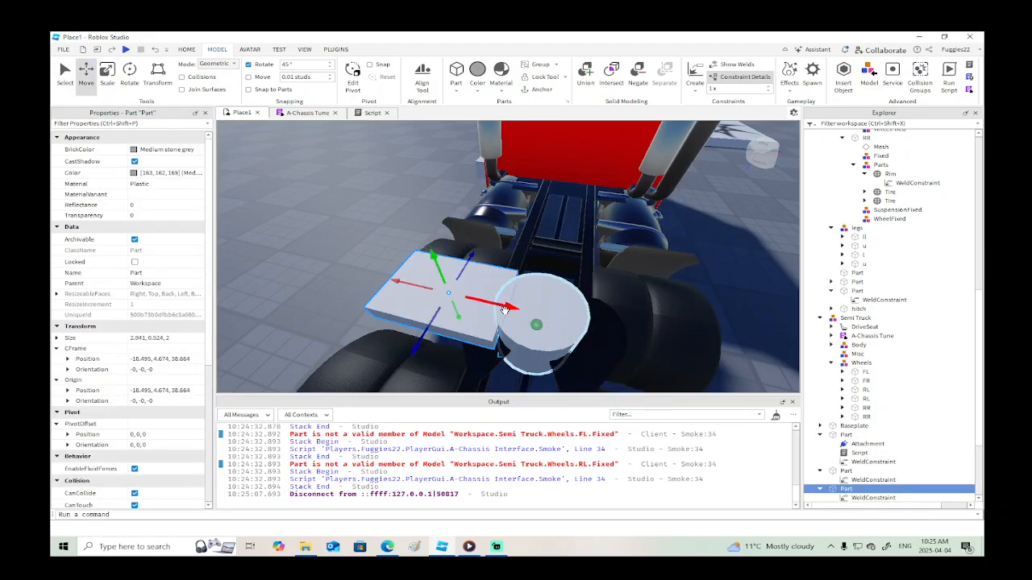
pyautogui.rightClick(504, 310)
pyautogui.click(530, 103)
pyautogui.moveTo(520, 218); pyautogui.dragTo(541, 221, button='right')
pyautogui.moveTo(503, 272); pyautogui.dragTo(626, 288)
pyautogui.press('d')
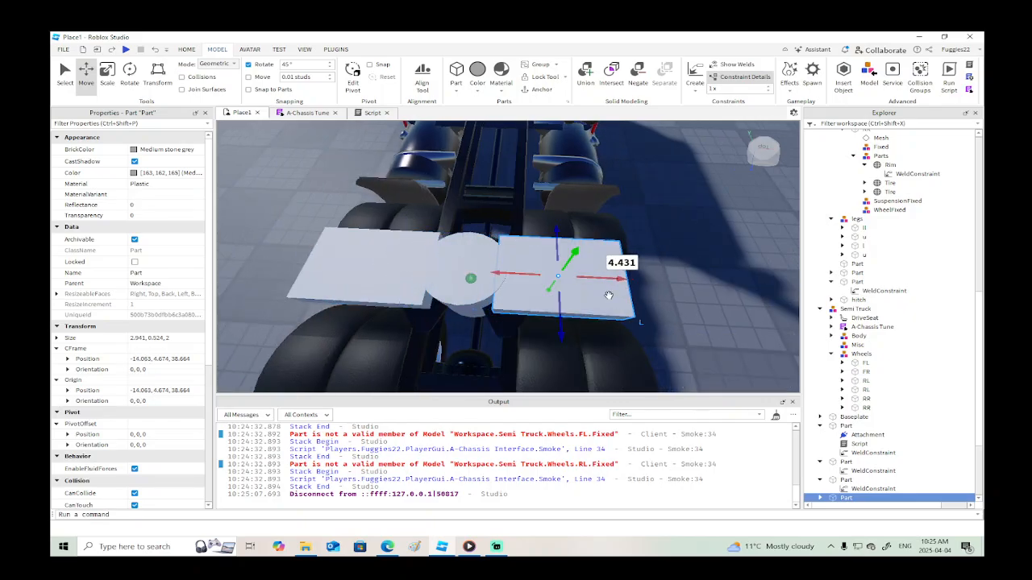
pyautogui.moveTo(625, 288); pyautogui.dragTo(608, 295, button='right')
# Make both plates beside the coupling cylinder fully transparent.
pyautogui.scroll(-4, 608, 295)
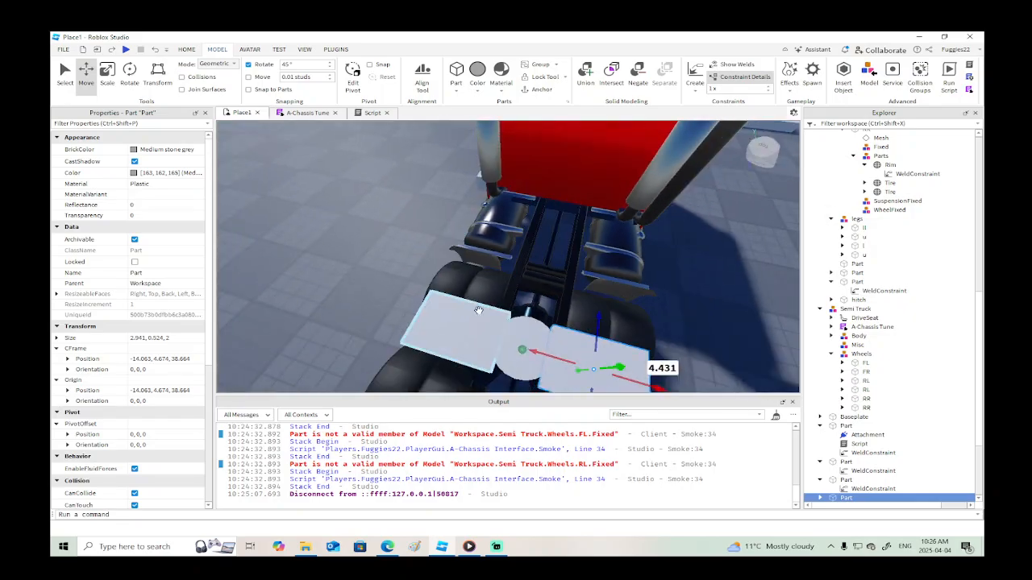
pyautogui.keyDown('ctrl'); pyautogui.click(453, 327); pyautogui.keyUp('ctrl')
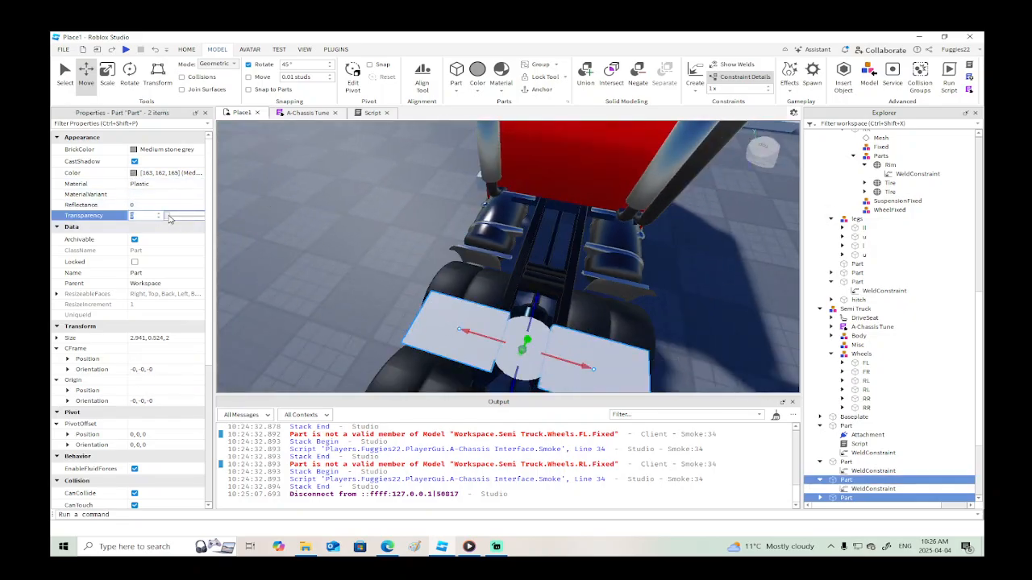
pyautogui.moveTo(169, 218); pyautogui.dragTo(229, 216)
pyautogui.click(312, 230)
# Check the coupling area and the trailer from the side and start a new playtest.
pyautogui.press('a')
pyautogui.moveTo(339, 232); pyautogui.dragTo(358, 233, button='right')
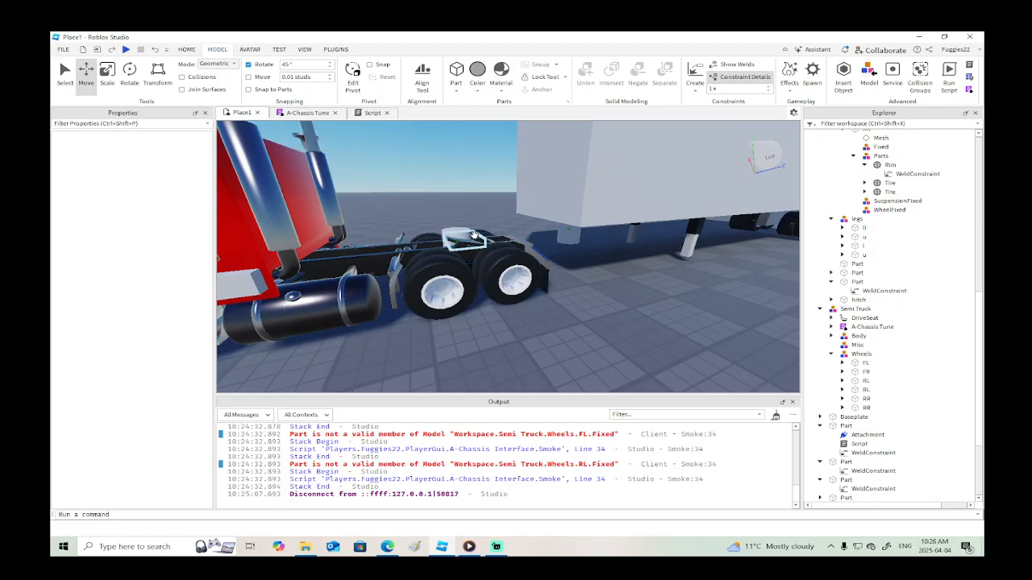
pyautogui.scroll(-3, 456, 227)
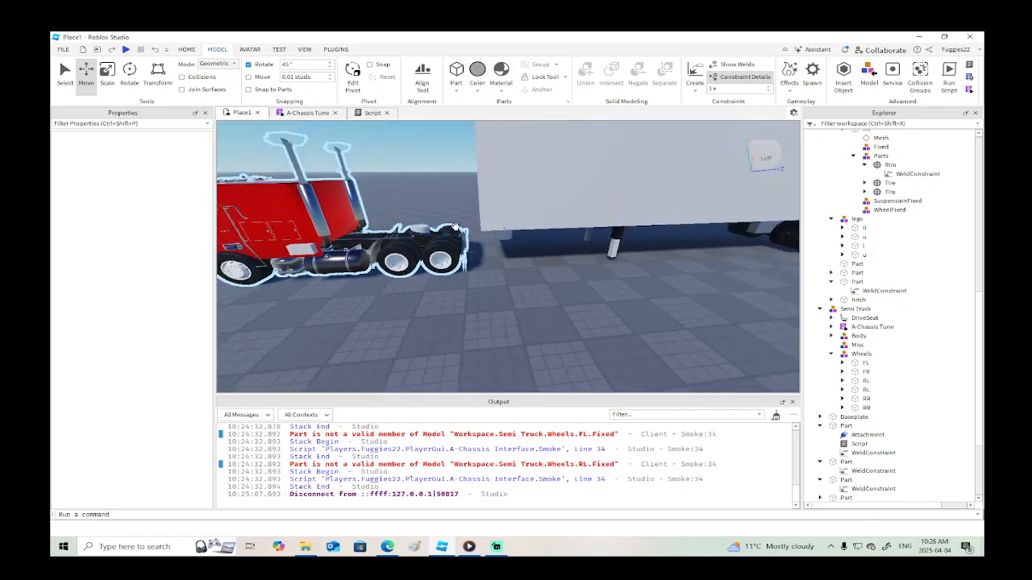
pyautogui.click(124, 51)
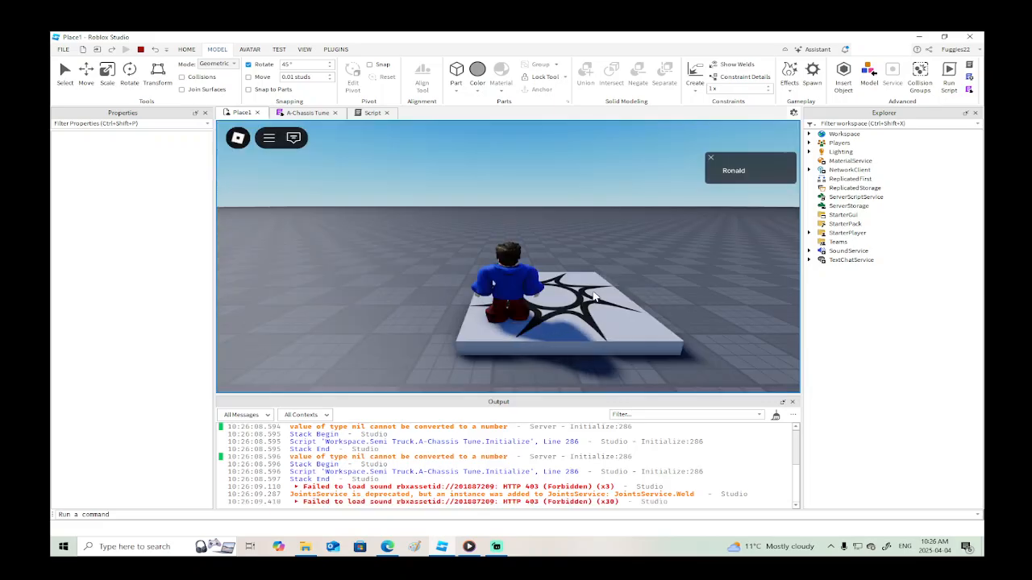
# Walk the character to the semi truck, board it and start the engine to pull slightly away from the trailer.
pyautogui.press('w')
pyautogui.moveTo(595, 298); pyautogui.dragTo(592, 292, button='right')
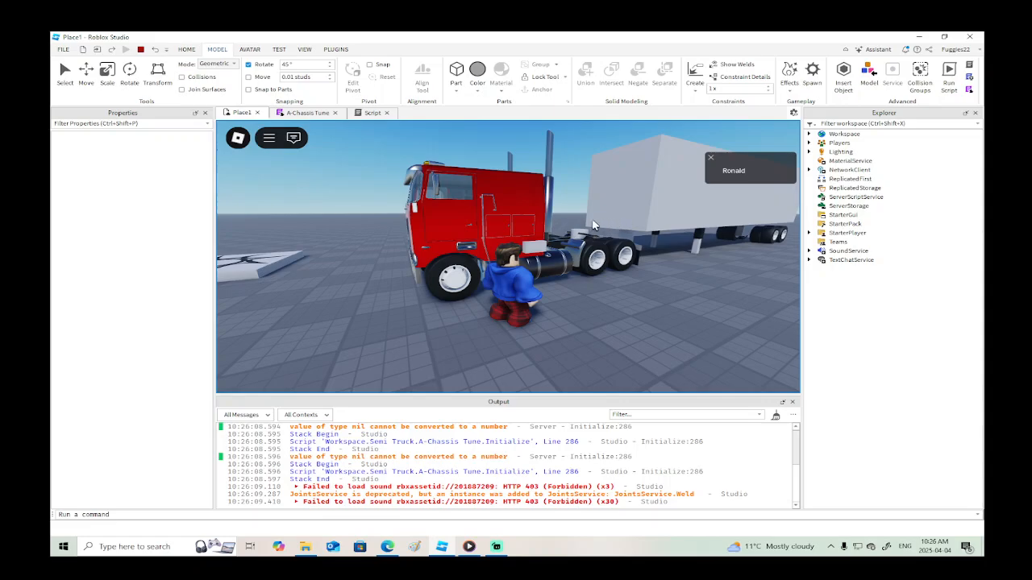
pyautogui.press('w')
pyautogui.press('space')
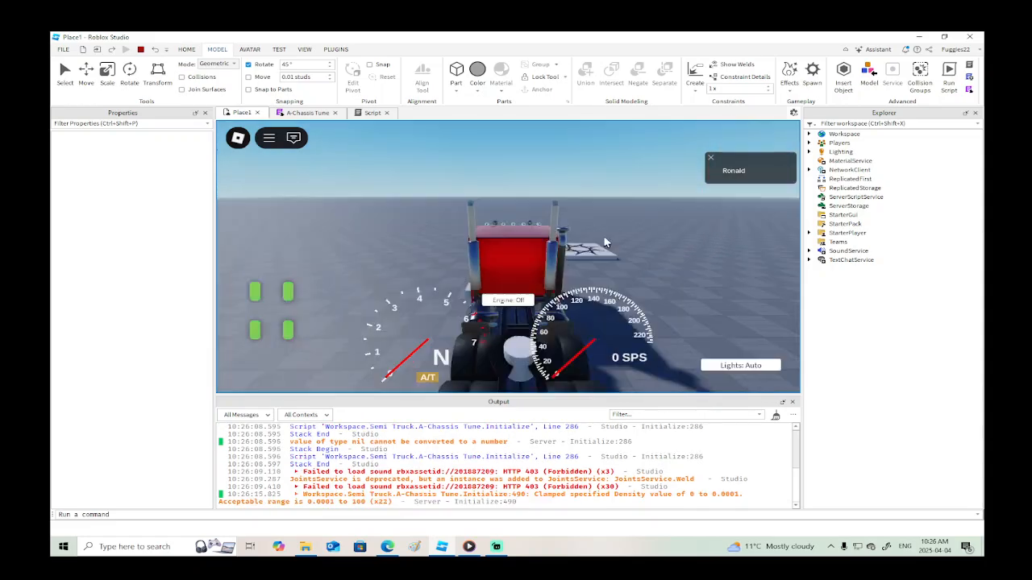
pyautogui.moveTo(606, 242); pyautogui.dragTo(605, 242, button='right')
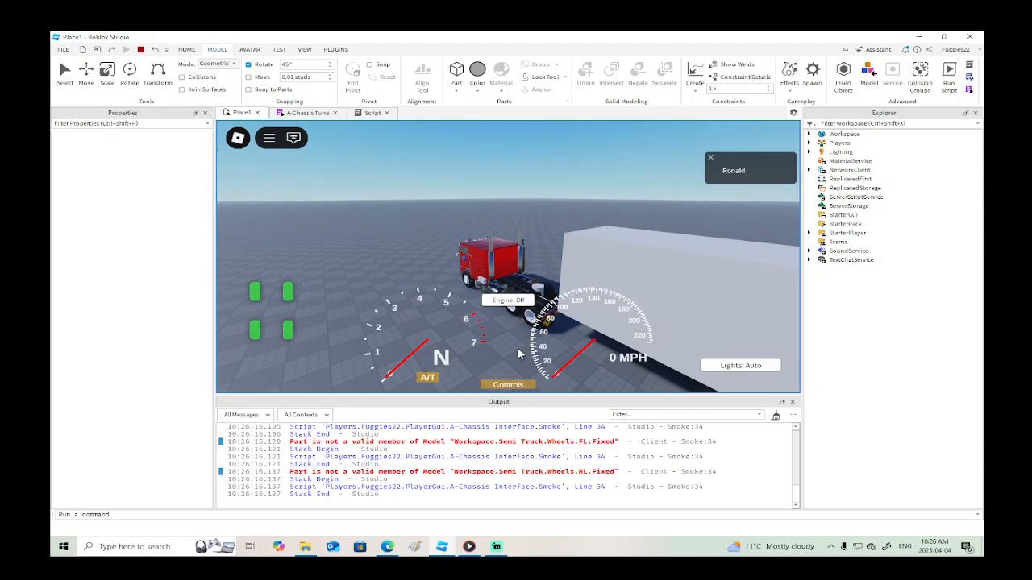
pyautogui.press('w')
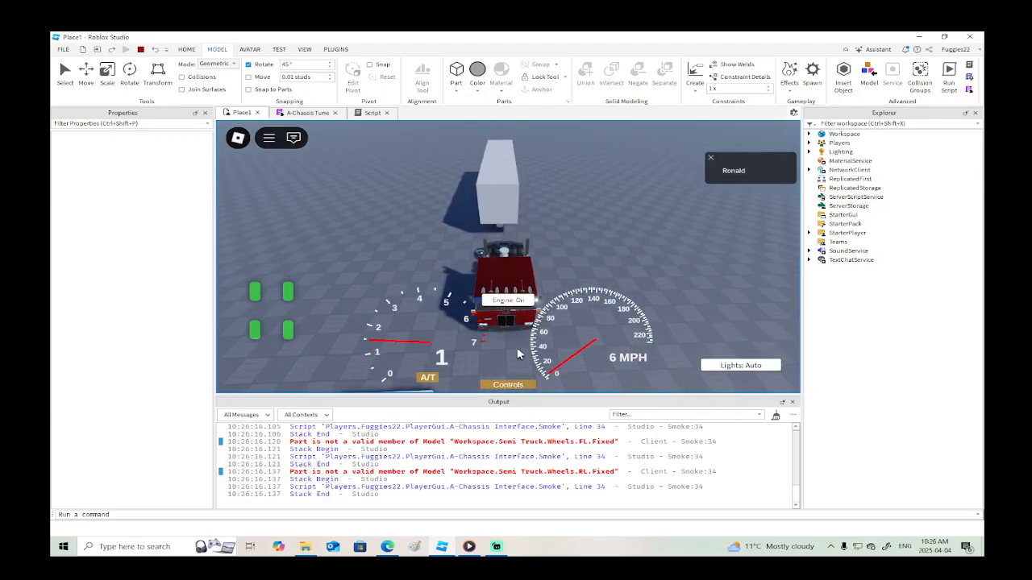
# Reverse the truck under the trailer's front, pulling forward and backing up again to test the coupling.
pyautogui.press('s')
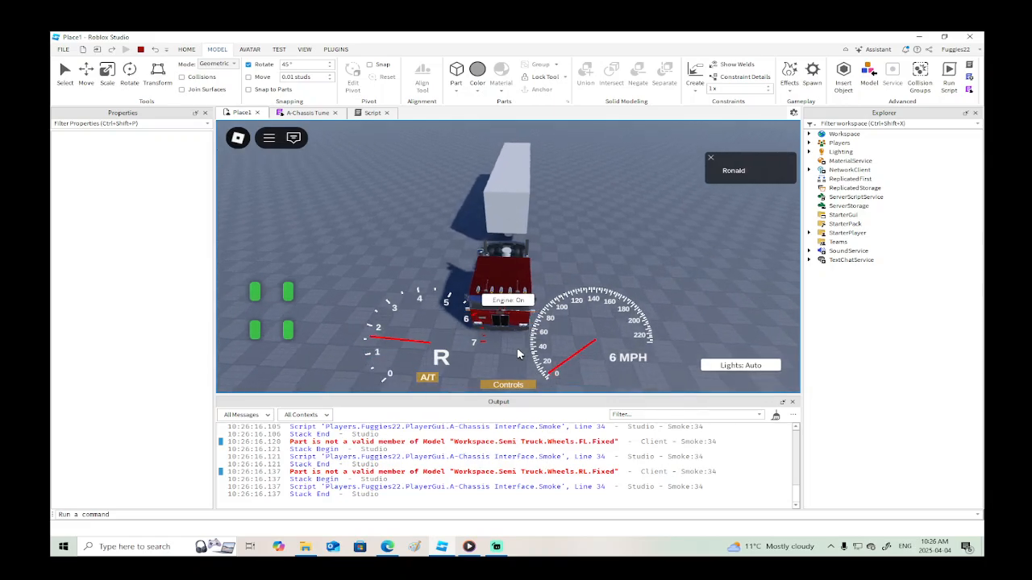
pyautogui.moveTo(518, 350); pyautogui.dragTo(518, 349, button='right')
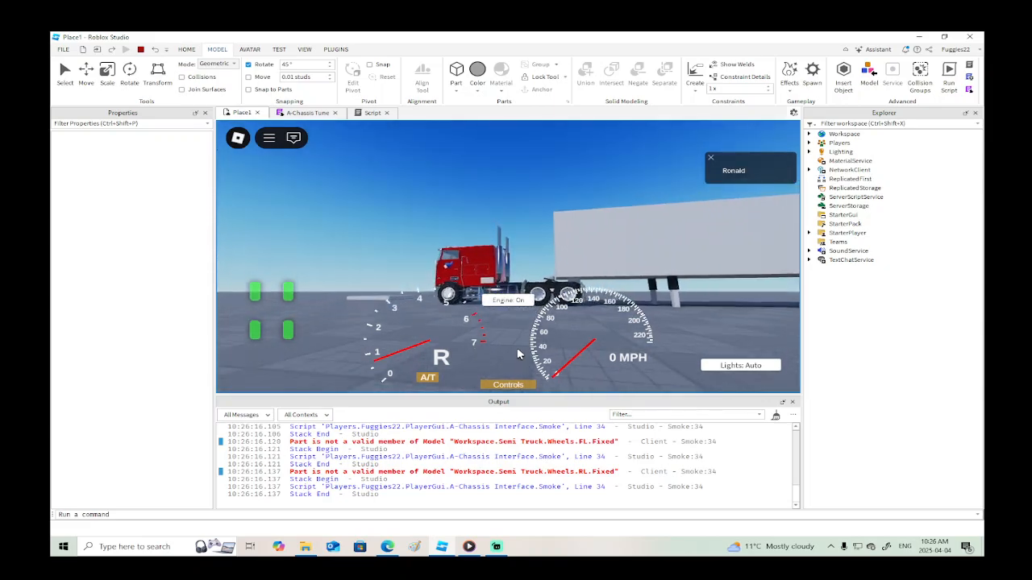
pyautogui.press('w')
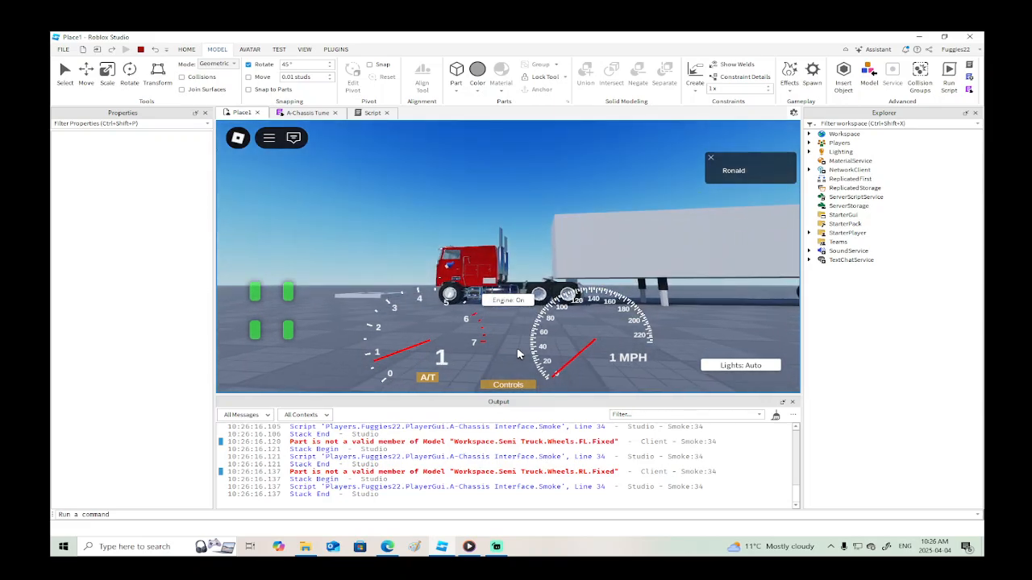
pyautogui.press('s')
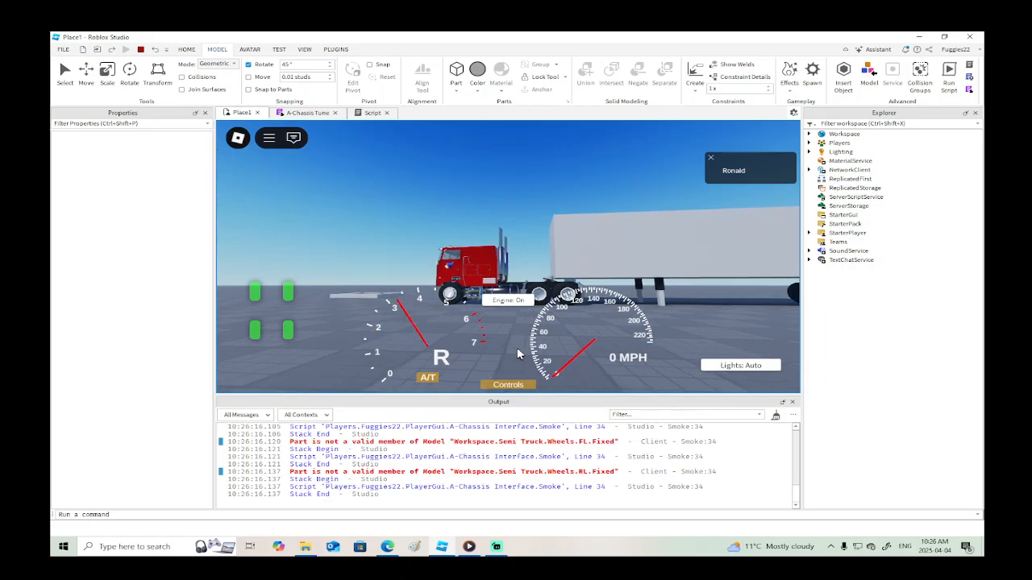
pyautogui.press('w')
pyautogui.press('s')
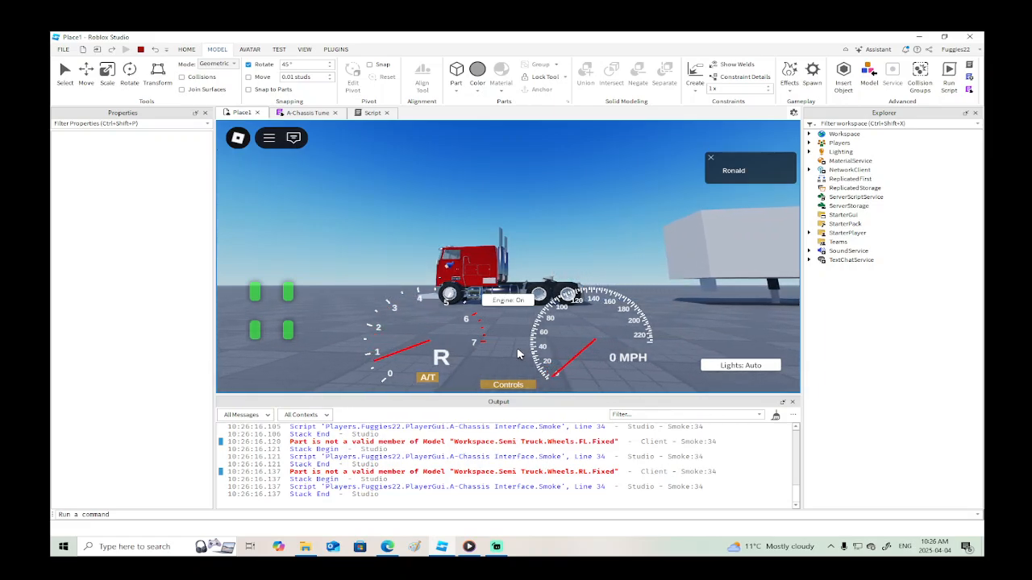
pyautogui.press('s')
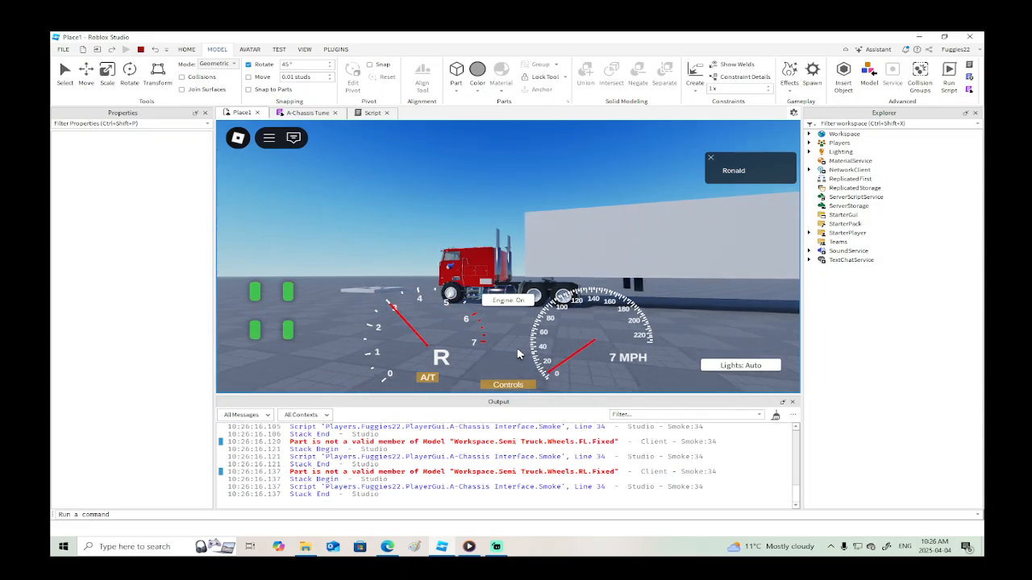
# Drive the truck forward through turns to test pulling the trailer, and end the playtest.
pyautogui.press('w')
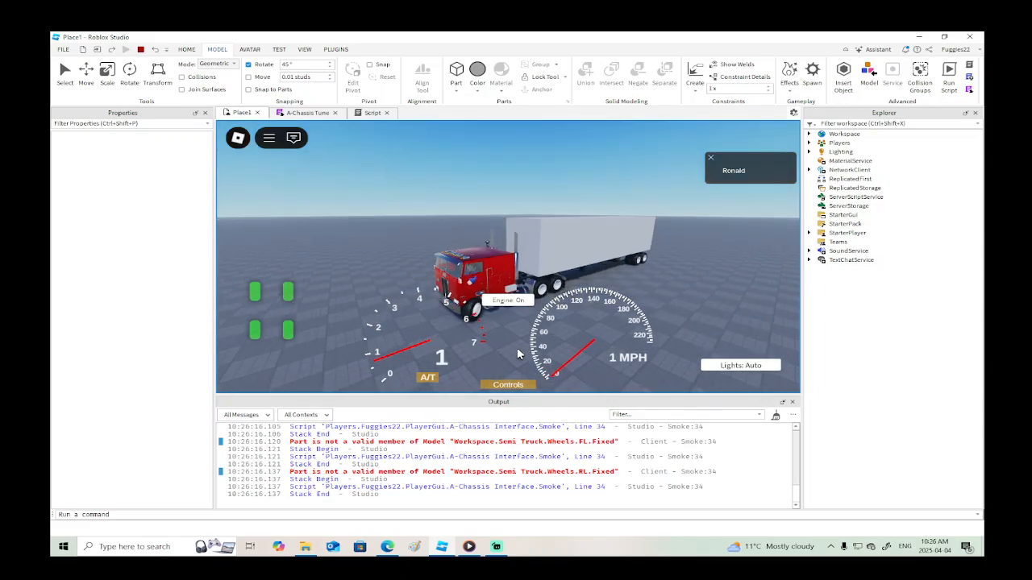
pyautogui.press('w')
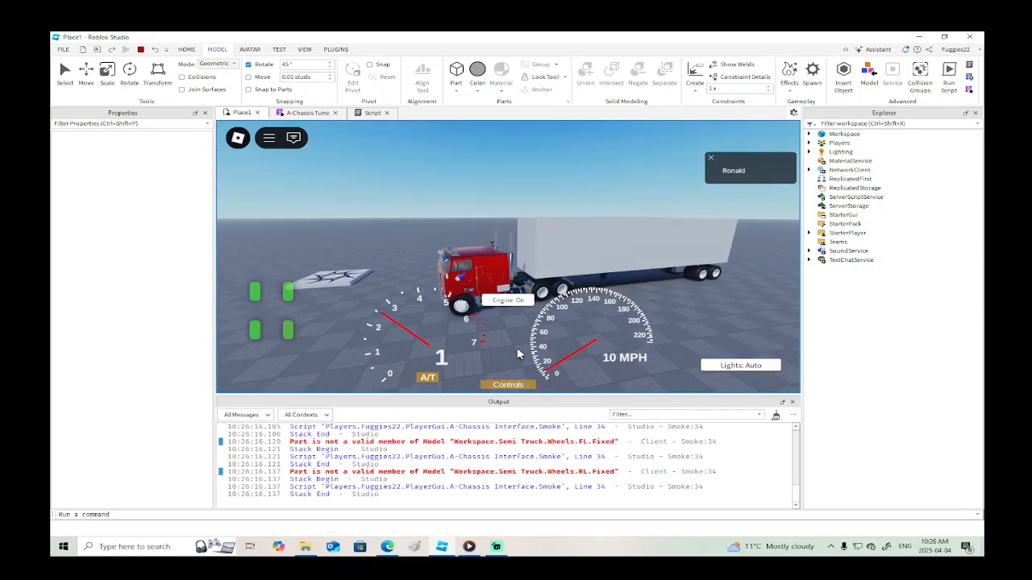
pyautogui.press('w')
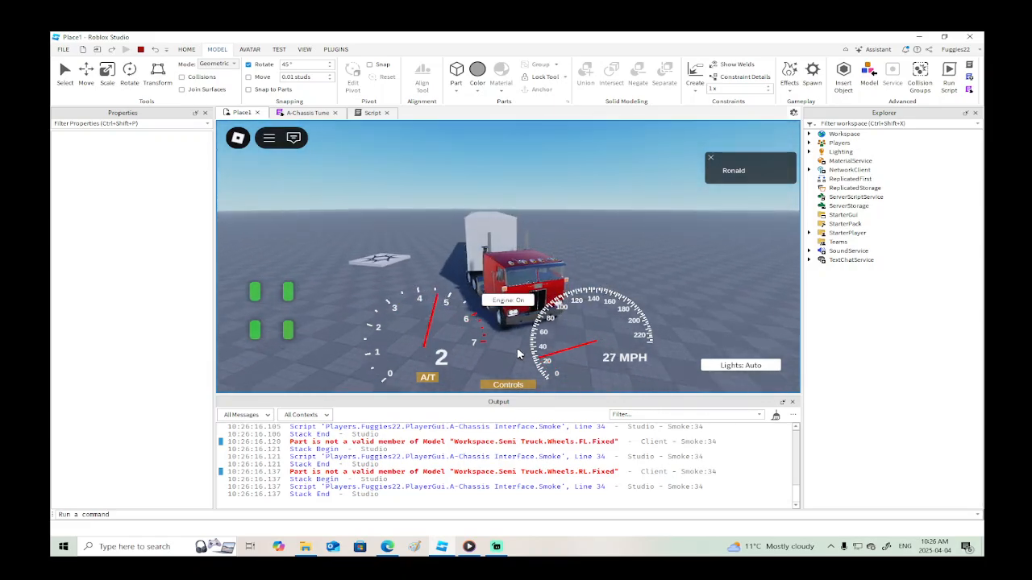
pyautogui.press('w')
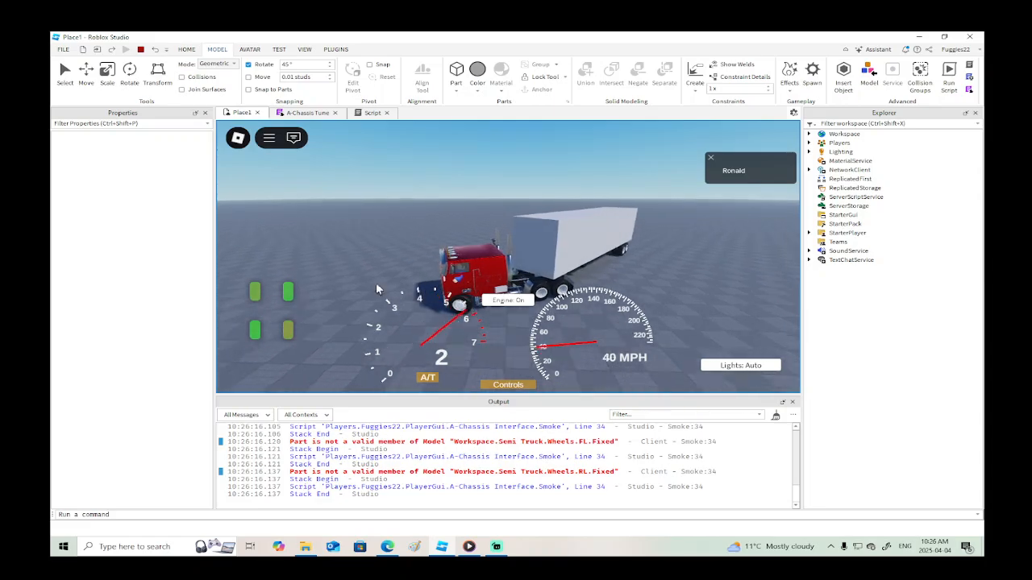
pyautogui.hotkey('shift', 'F5')
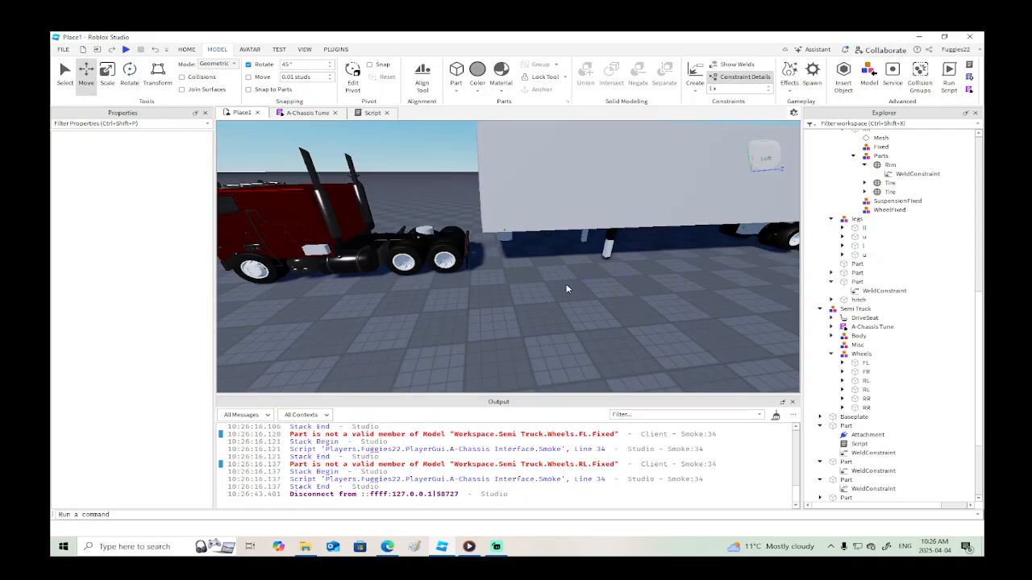
# Set the transparency of both plates beside the coupling cylinder to 0.
pyautogui.moveTo(566, 289); pyautogui.dragTo(549, 278, button='right')
pyautogui.scroll(5, 553, 276)
pyautogui.click(505, 249)
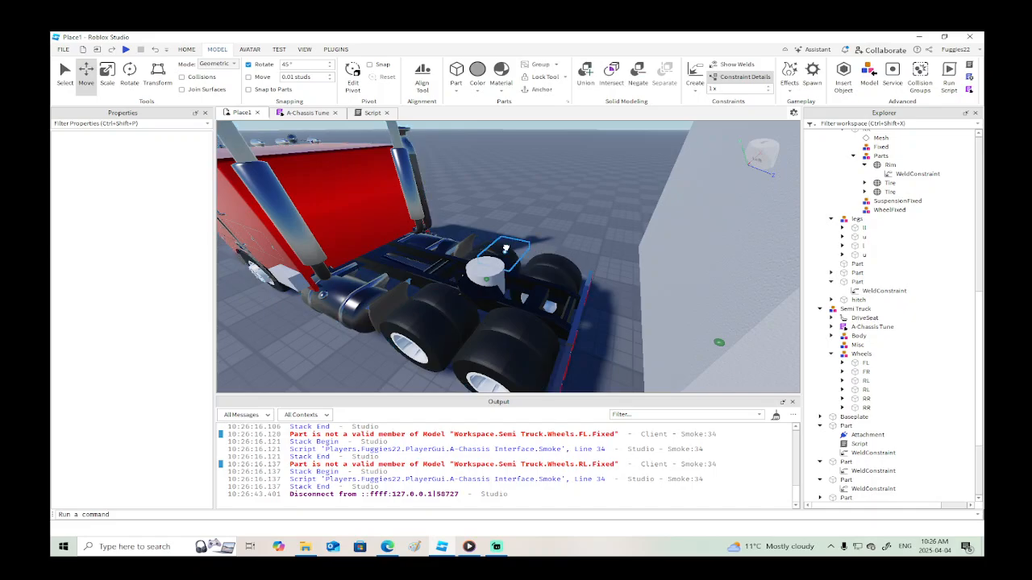
pyautogui.click(506, 249)
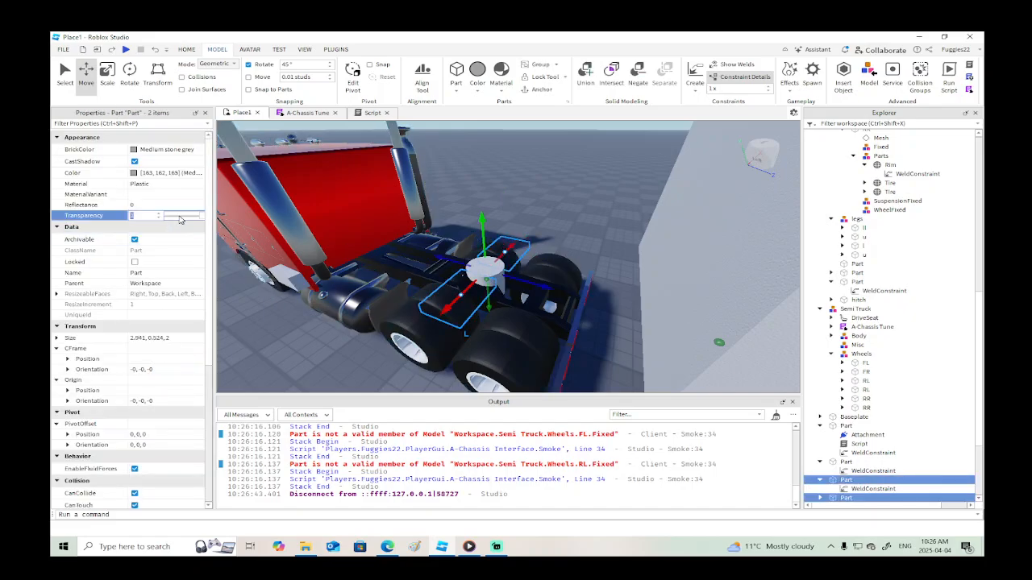
pyautogui.click(485, 191)
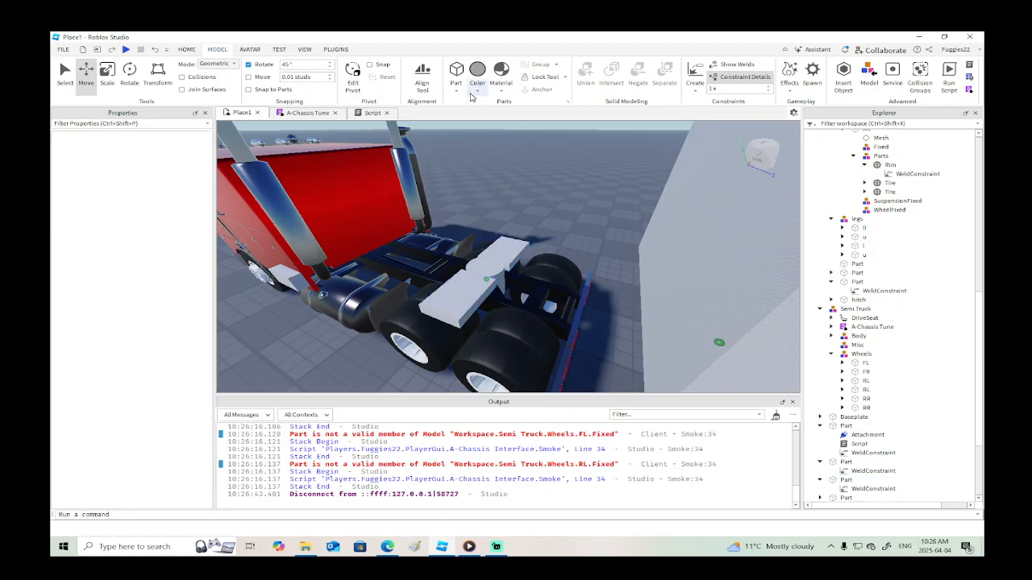
# Insert a wedge by the coupling, turn it 180° about the vertical axis and move it about 1.4 studs toward the truck's rear.
pyautogui.click(453, 90)
pyautogui.click(473, 127)
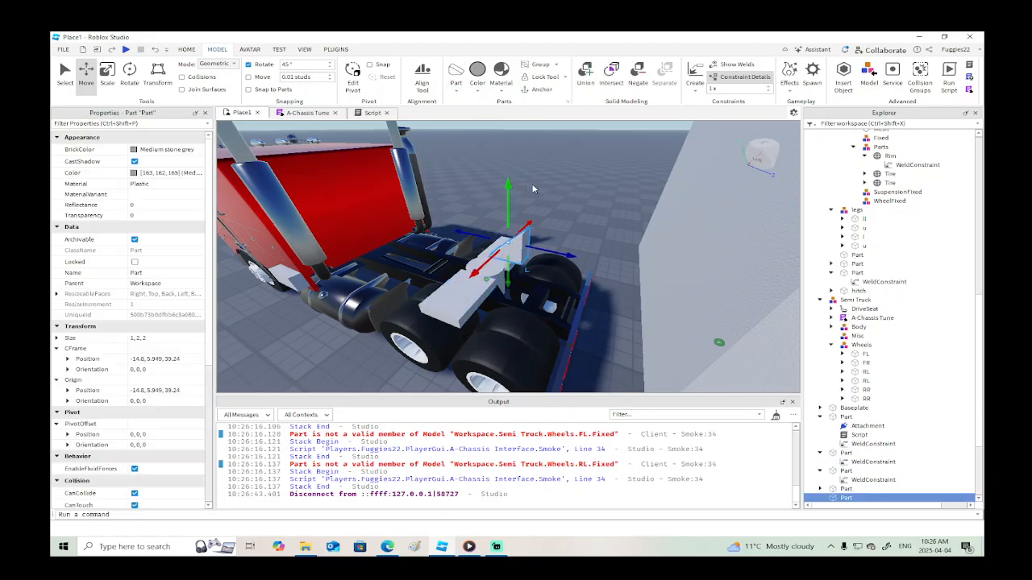
pyautogui.press('f')
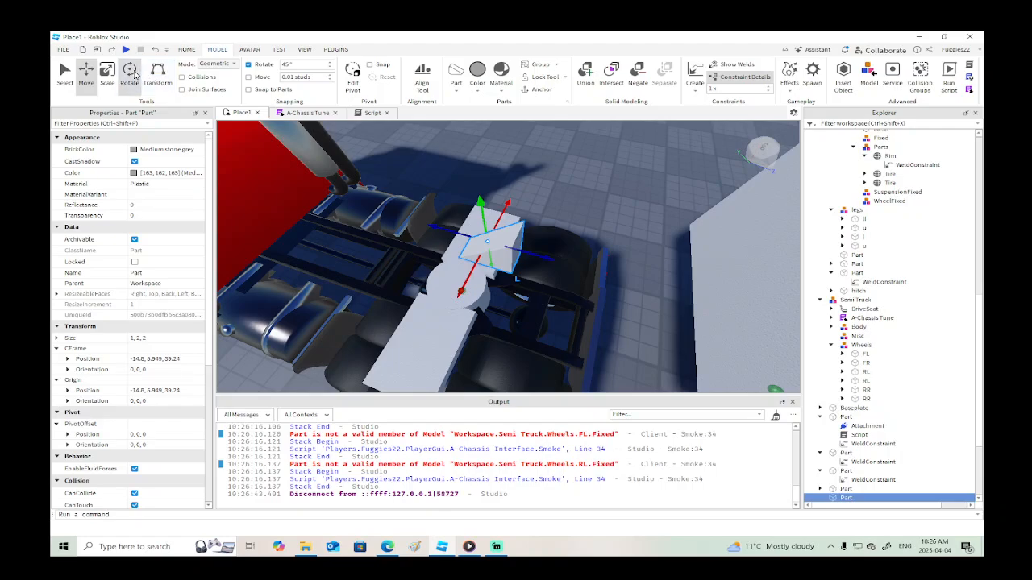
pyautogui.moveTo(473, 251)
pyautogui.mouseDown()
pyautogui.moveTo(513, 279)
pyautogui.moveTo(429, 260)
pyautogui.moveTo(472, 242)
pyautogui.mouseUp()
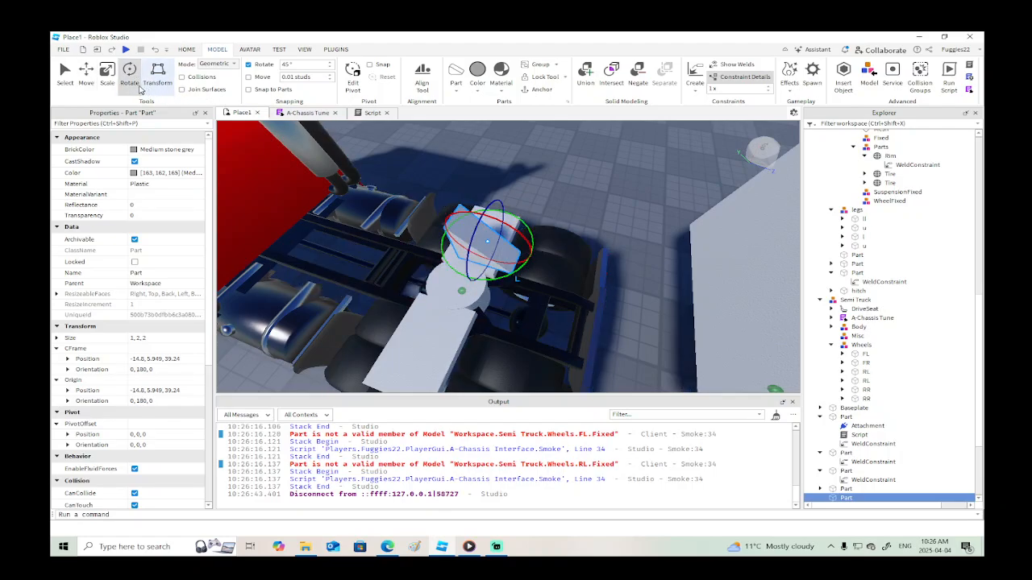
pyautogui.hotkey('ctrl', '2')
pyautogui.moveTo(561, 258); pyautogui.dragTo(588, 271)
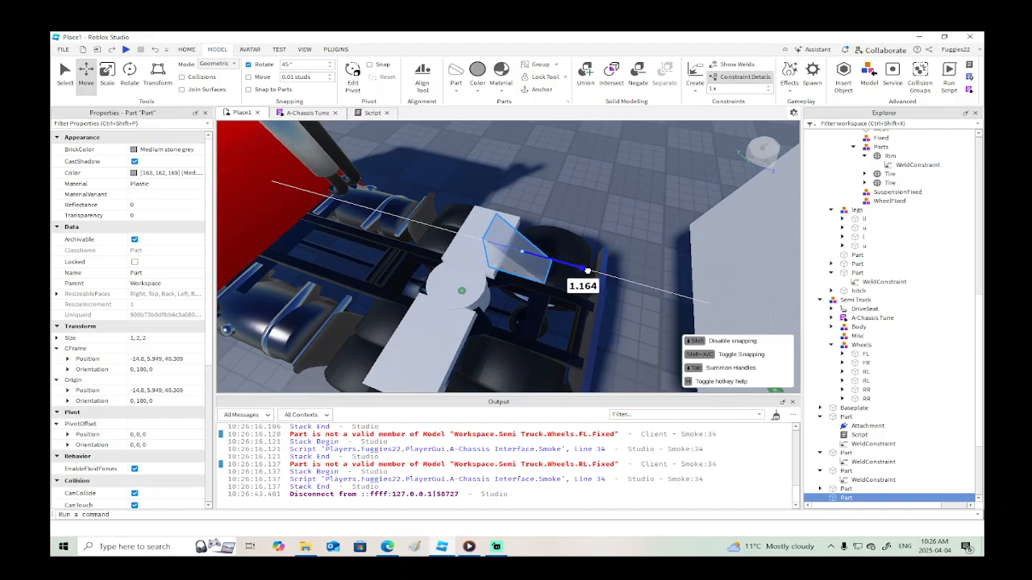
pyautogui.scroll(4, 593, 274)
pyautogui.moveTo(593, 274); pyautogui.dragTo(384, 165, button='right')
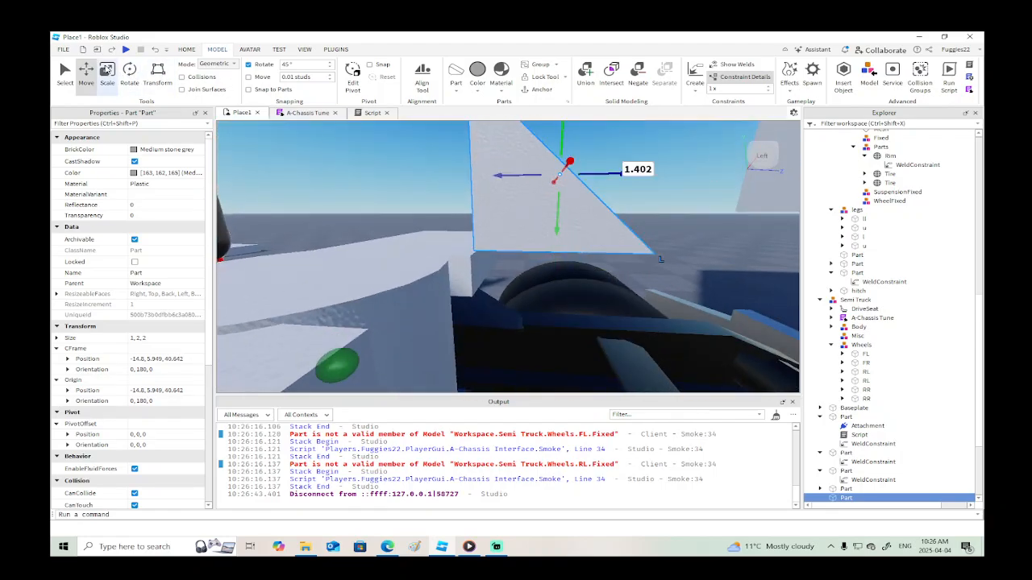
# Resize the wedge to a ramp about 2.62 × 0.33 × 2 studs, sitting low behind the plate.
pyautogui.moveTo(554, 262); pyautogui.dragTo(554, 283)
pyautogui.moveTo(555, 283); pyautogui.dragTo(555, 274, button='right')
pyautogui.moveTo(552, 130); pyautogui.dragTo(555, 236)
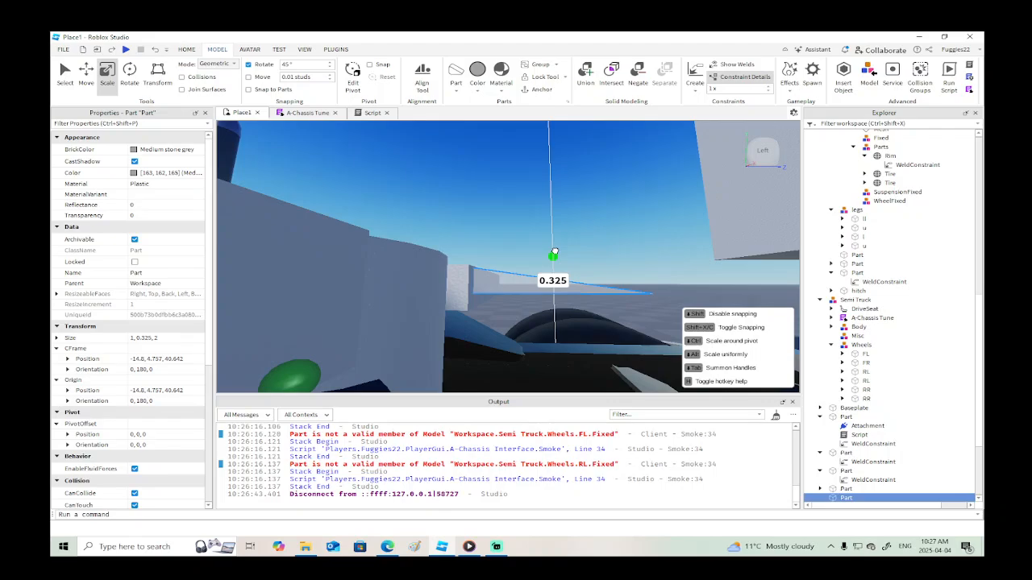
pyautogui.moveTo(555, 252); pyautogui.dragTo(516, 241, button='right')
pyautogui.scroll(2, 516, 250)
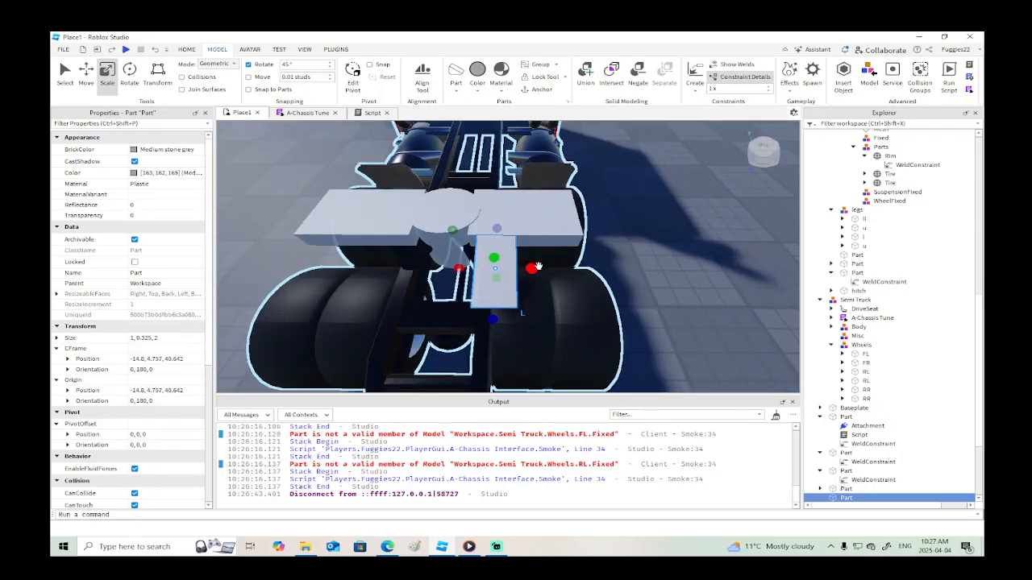
pyautogui.moveTo(532, 269); pyautogui.dragTo(602, 269)
pyautogui.press('a')
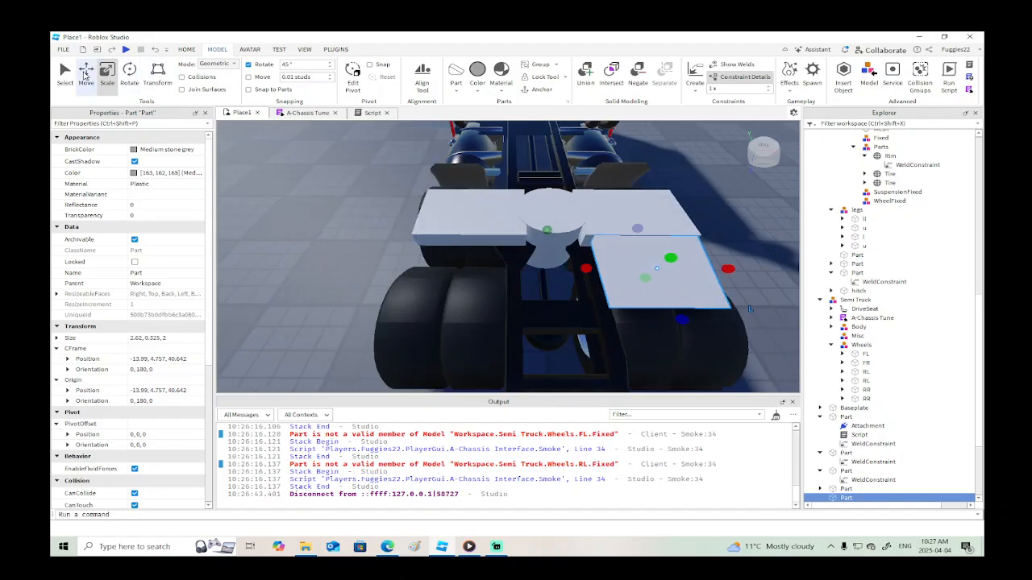
# Duplicate the ramp wedge and move the copy about 4.53 studs sideways behind the opposite plate.
pyautogui.rightClick(586, 35)
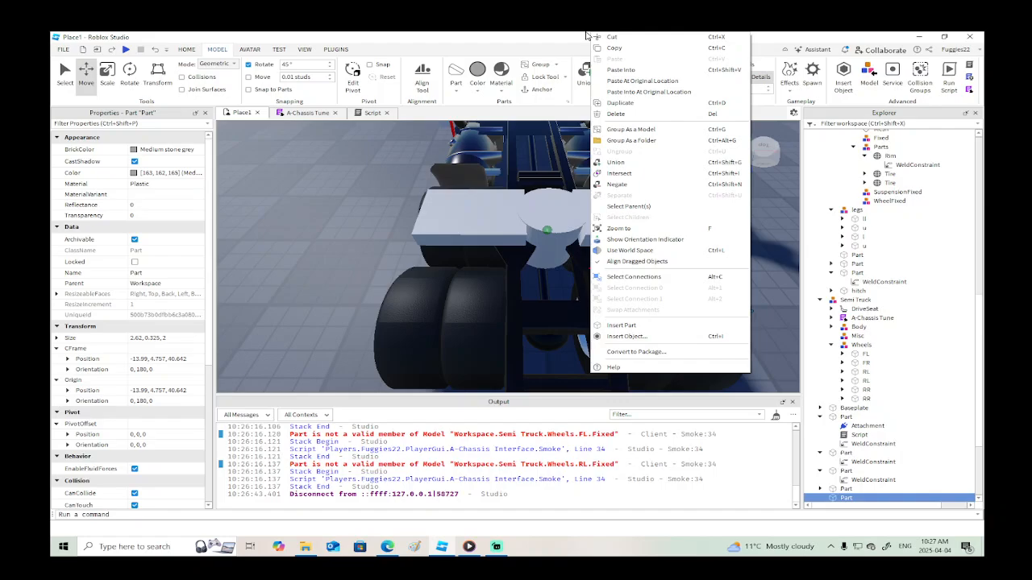
pyautogui.click(620, 103)
pyautogui.moveTo(593, 269); pyautogui.dragTo(396, 270)
pyautogui.click(365, 197)
# Weld each ramp wedge to the plate in front of it.
pyautogui.click(428, 256)
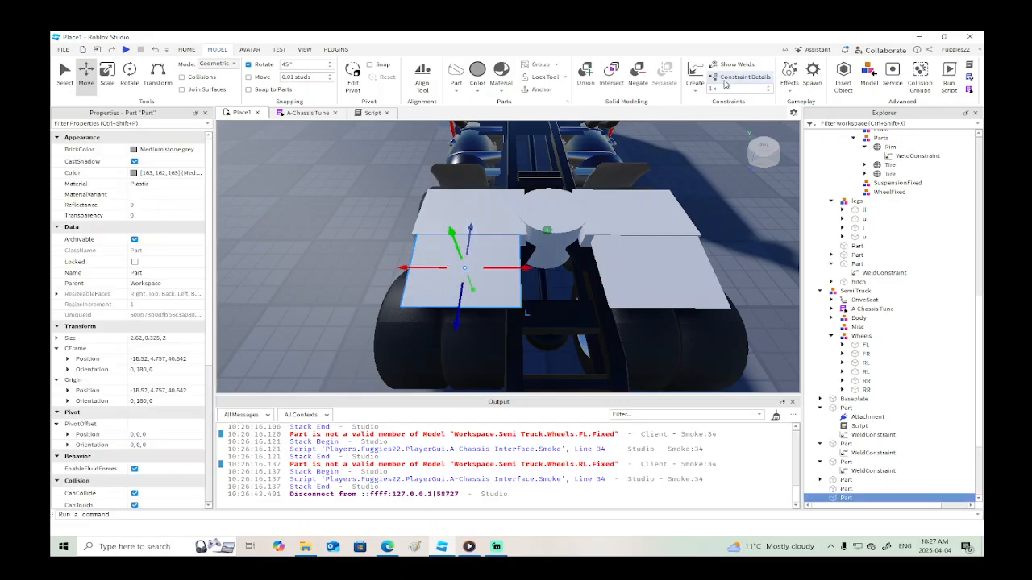
pyautogui.click(458, 216)
pyautogui.click(659, 268)
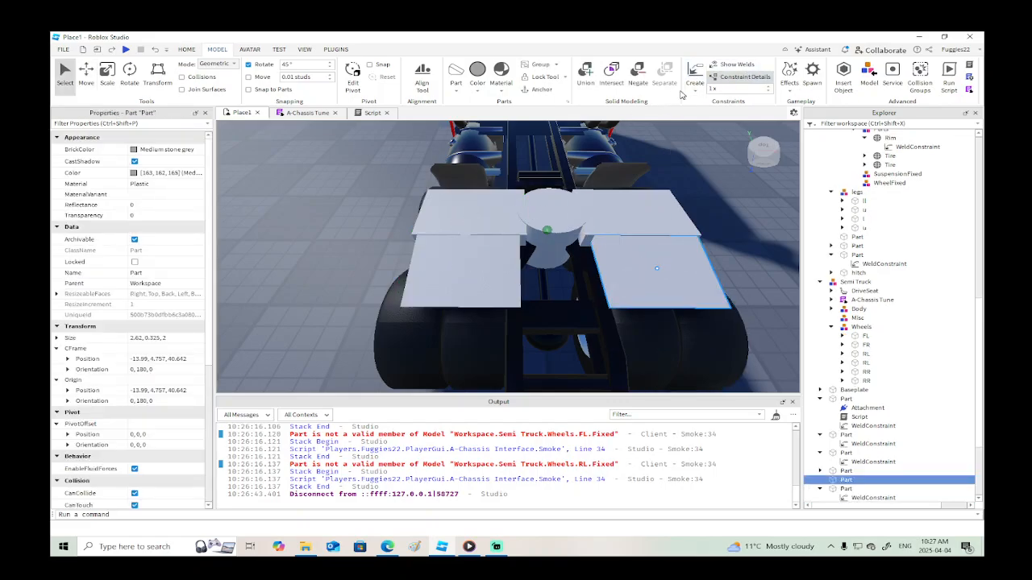
pyautogui.click(627, 216)
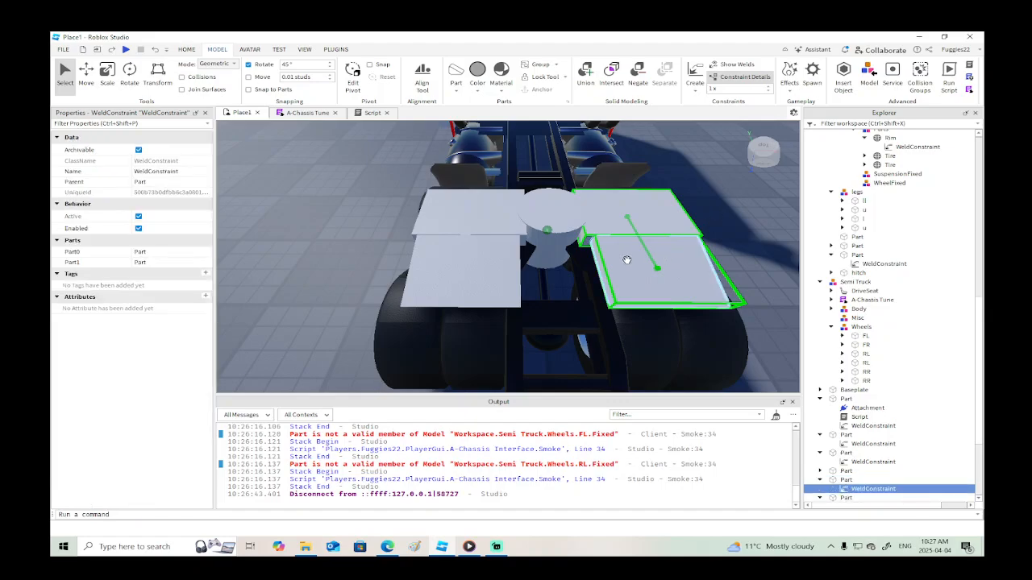
# Start a new playtest, walk to the truck, board it and turn on its engine.
pyautogui.scroll(-5, 724, 221)
pyautogui.moveTo(724, 222); pyautogui.dragTo(724, 222, button='right')
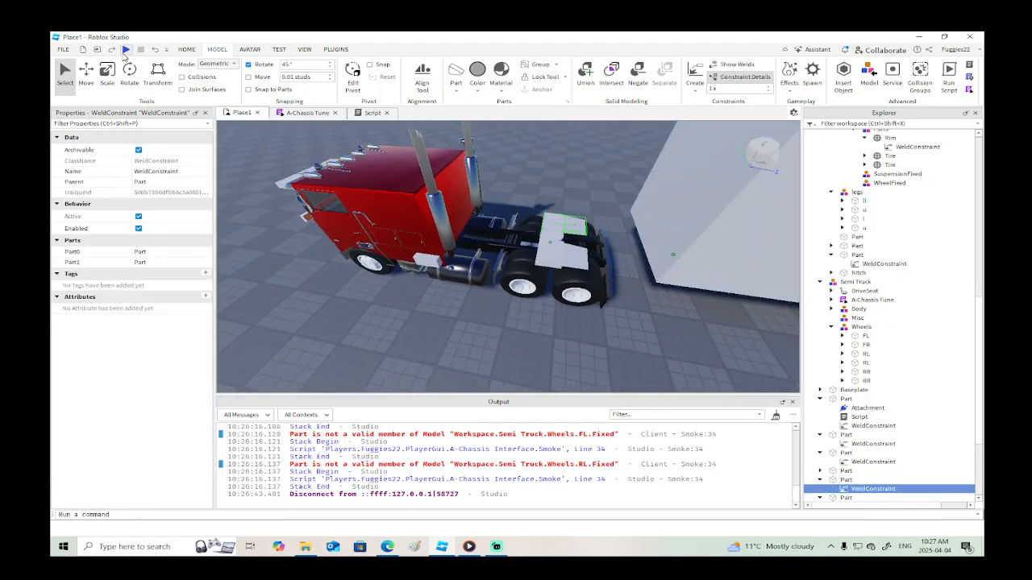
pyautogui.click(126, 50)
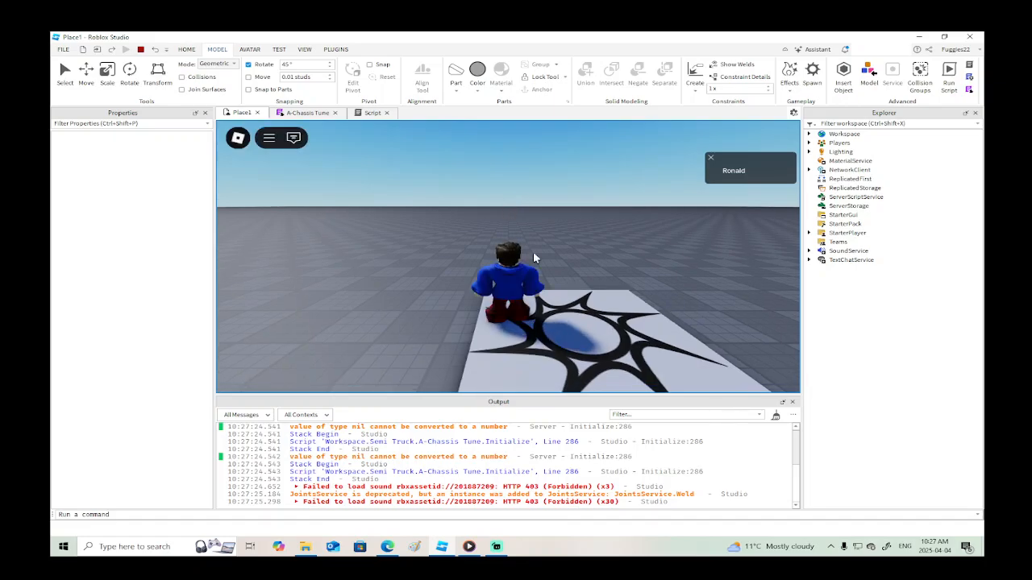
pyautogui.press('w')
pyautogui.moveTo(541, 257); pyautogui.dragTo(544, 262, button='right')
pyautogui.press('space')
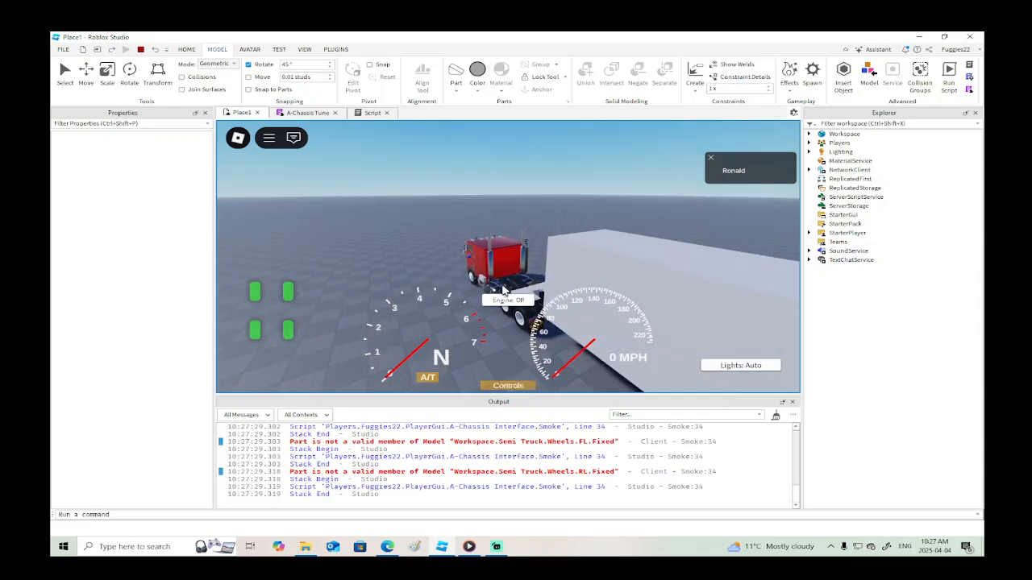
pyautogui.click(504, 298)
# Drive the truck forward and reverse it under the trailer to test the coupling, and stop the playtest.
pyautogui.moveTo(619, 190); pyautogui.dragTo(619, 190, button='right')
pyautogui.press('w')
pyautogui.press('s')
pyautogui.press('s')
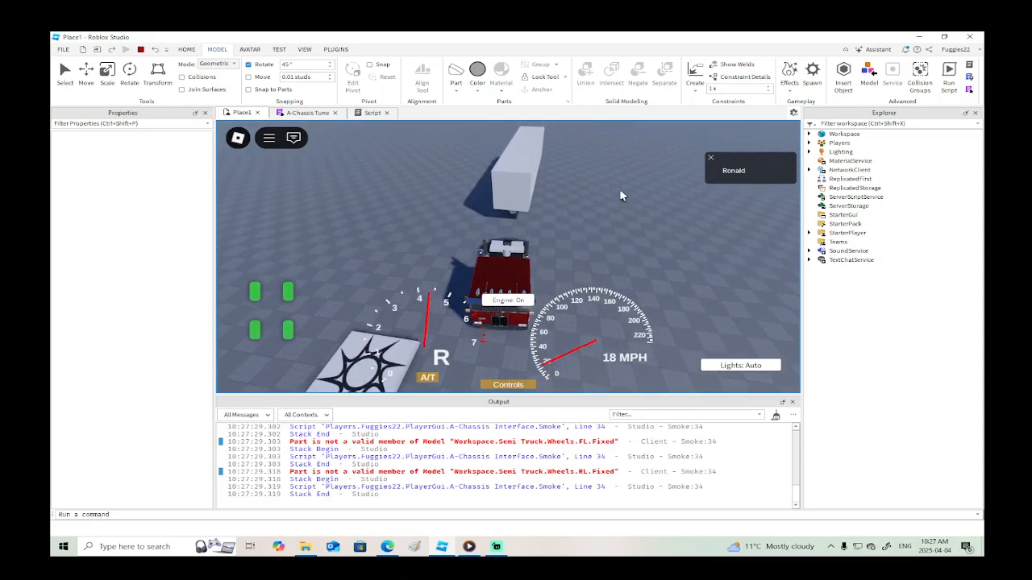
pyautogui.press('w')
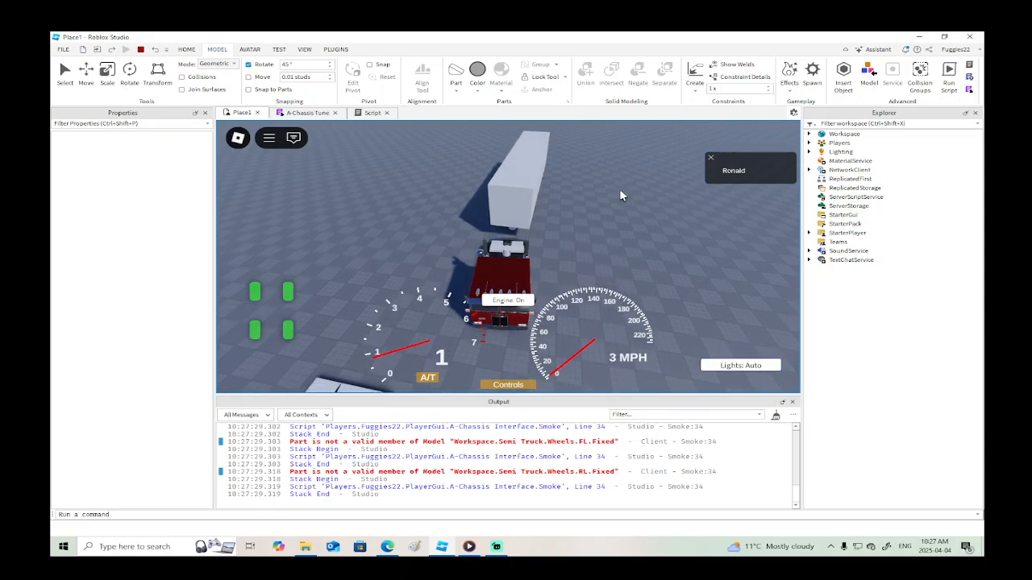
pyautogui.press('s')
pyautogui.moveTo(619, 189); pyautogui.dragTo(620, 192, button='right')
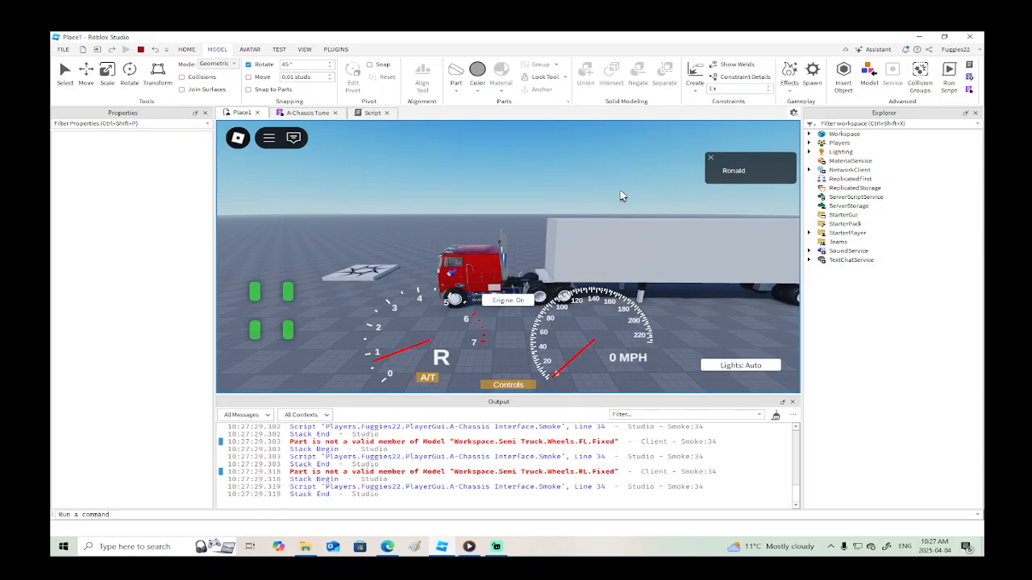
pyautogui.press('w')
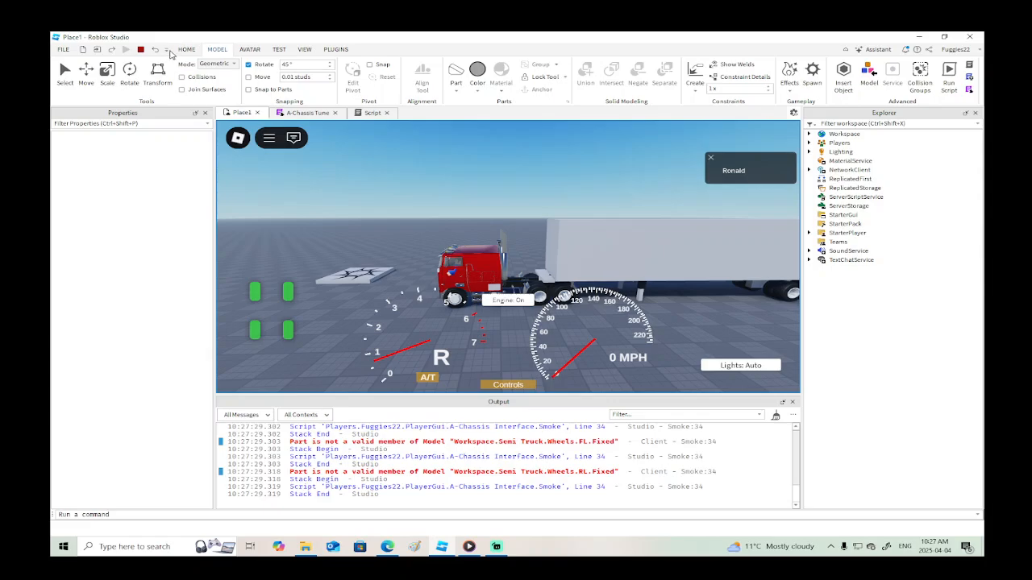
pyautogui.click(139, 50)
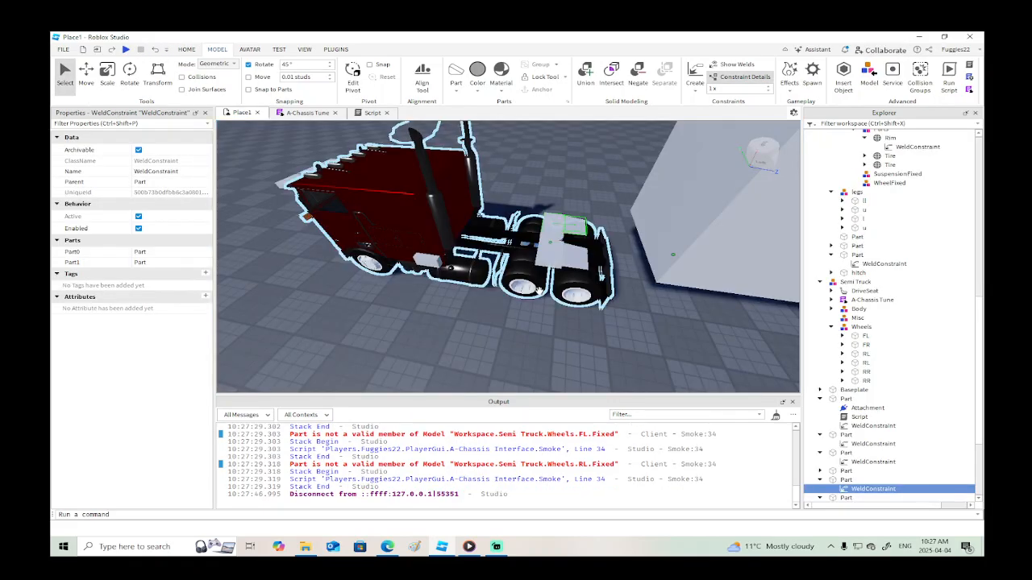
# Raise the two ramp wedges behind the support plates, one by about 0.028 studs and the other by about 0.024 studs.
pyautogui.scroll(5, 538, 290)
pyautogui.moveTo(539, 289); pyautogui.dragTo(538, 289, button='right')
pyautogui.click(555, 264)
pyautogui.scroll(2, 513, 261)
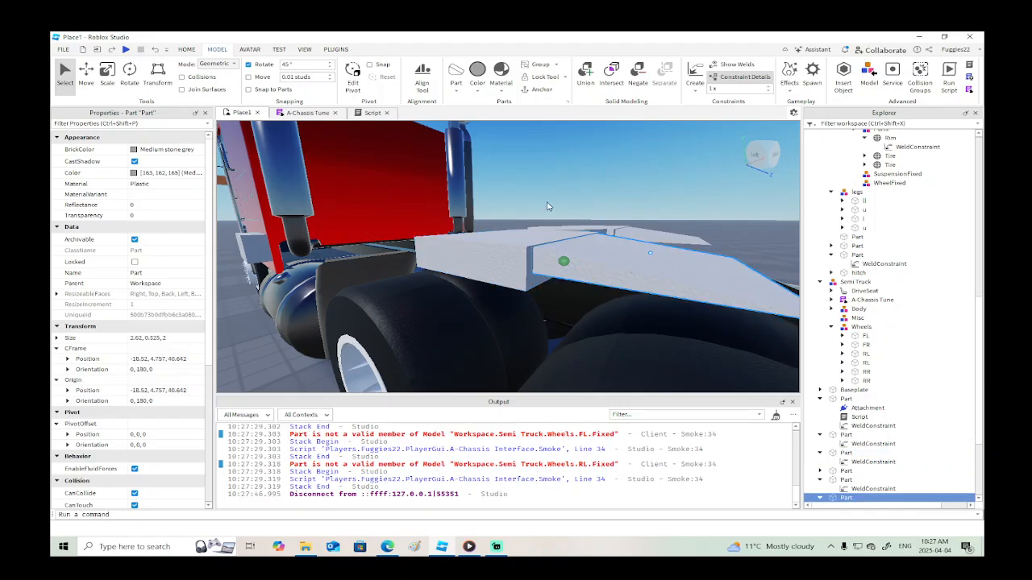
pyautogui.click(90, 72)
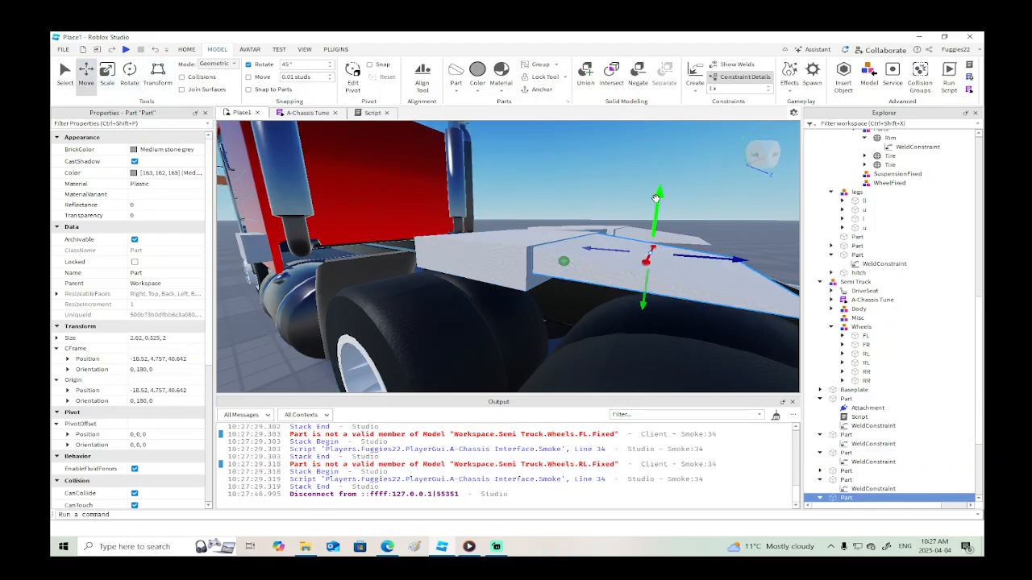
pyautogui.moveTo(656, 196); pyautogui.dragTo(657, 198)
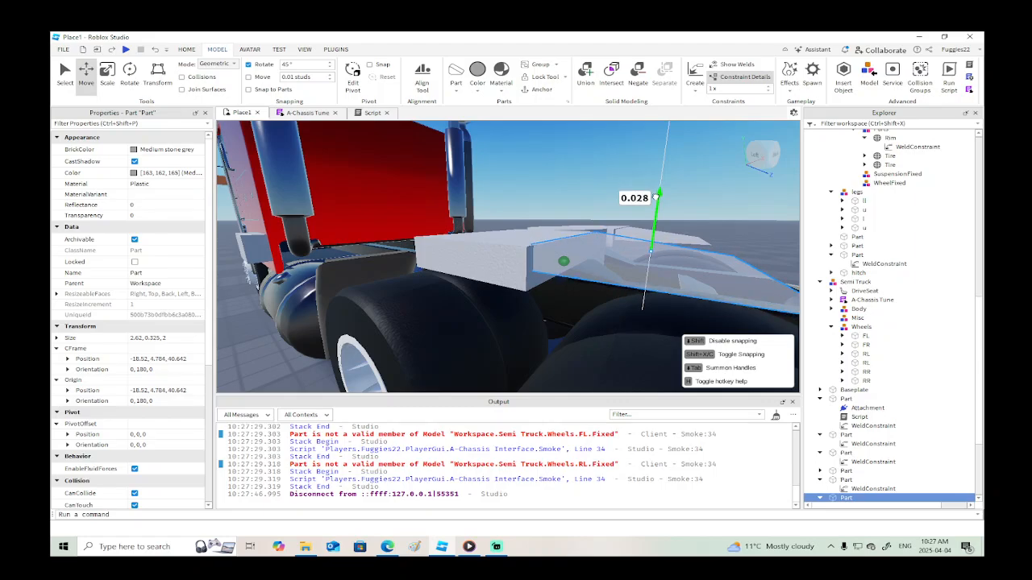
pyautogui.moveTo(657, 197); pyautogui.dragTo(656, 197)
pyautogui.moveTo(656, 197); pyautogui.dragTo(615, 226, button='right')
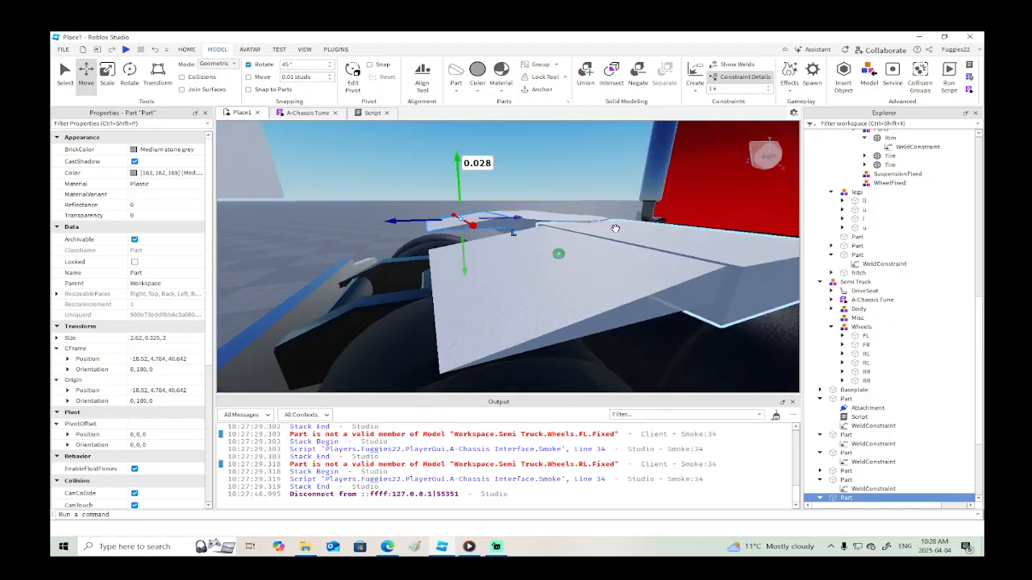
pyautogui.moveTo(524, 196); pyautogui.dragTo(524, 194)
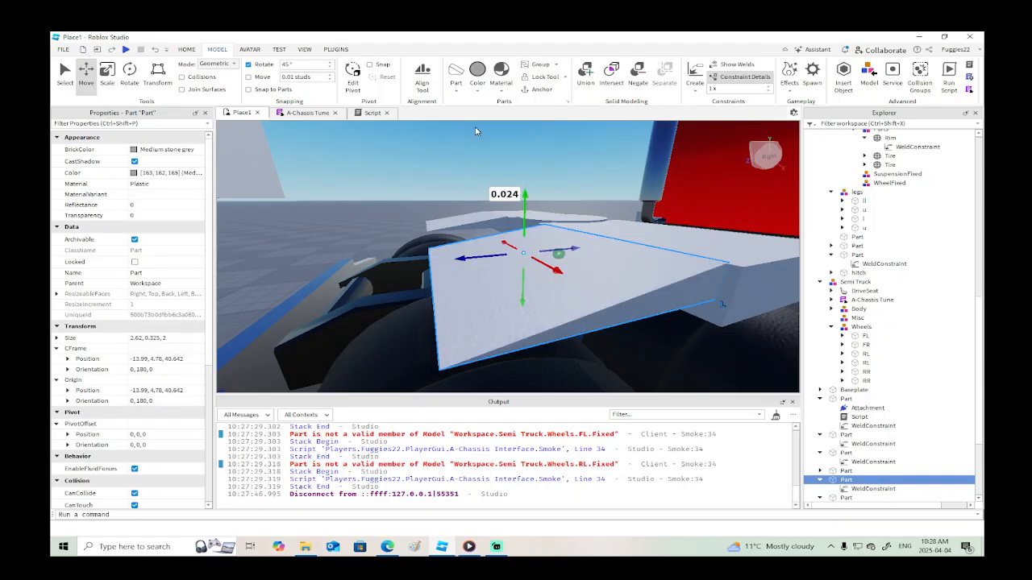
# Start a new playtest, walk to the truck, board it and turn on its engine.
pyautogui.click(125, 50)
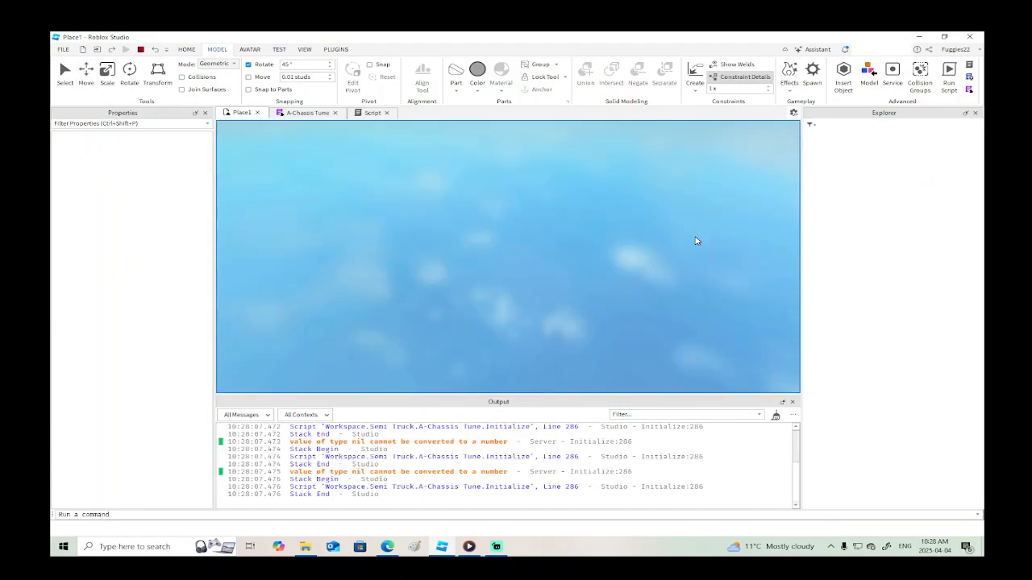
pyautogui.press('w')
pyautogui.moveTo(560, 291); pyautogui.dragTo(561, 291, button='right')
pyautogui.press('w')
pyautogui.press('space')
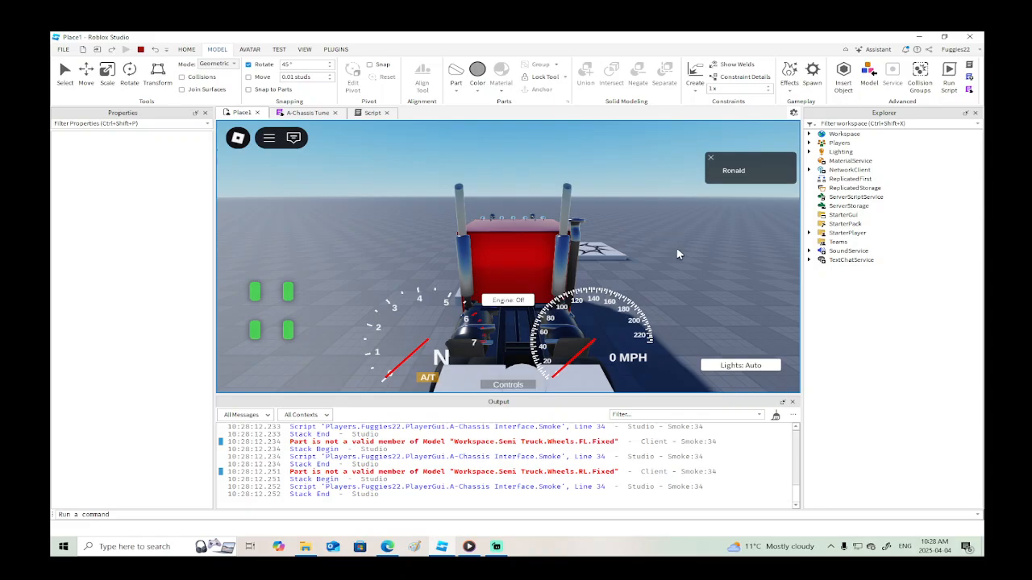
pyautogui.moveTo(675, 262); pyautogui.dragTo(675, 262, button='right')
# Pull the truck ahead of the trailer and reverse it under the trailer's front to couple them.
pyautogui.press('w')
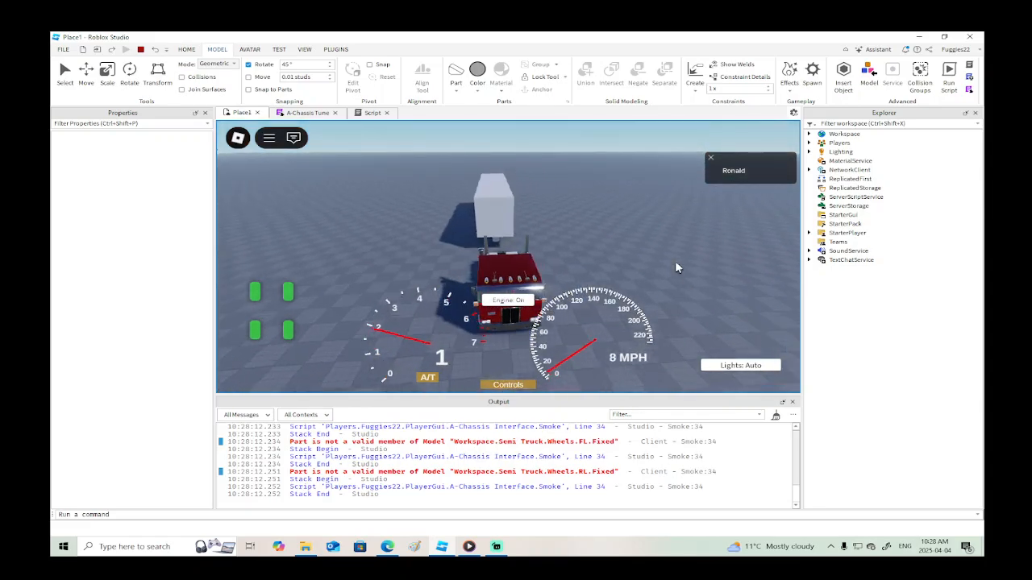
pyautogui.press('s')
pyautogui.press('s')
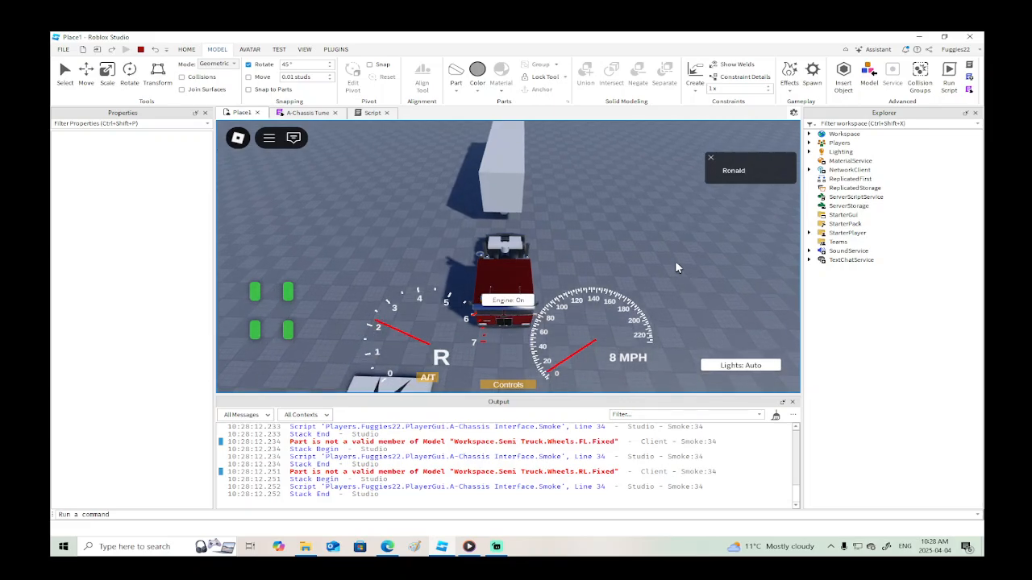
pyautogui.moveTo(676, 262); pyautogui.dragTo(675, 262, button='right')
pyautogui.press('w')
pyautogui.press('w')
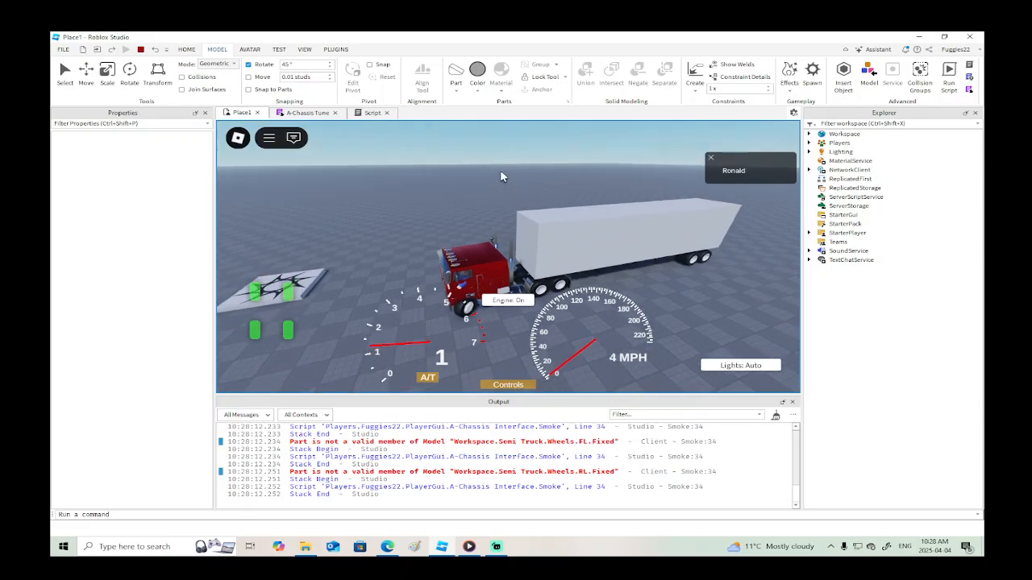
# Drive the coupled truck and trailer around the baseplate through turns to check the towing, and stop the playtest.
pyautogui.moveTo(629, 234); pyautogui.dragTo(633, 239, button='right')
pyautogui.press('w')
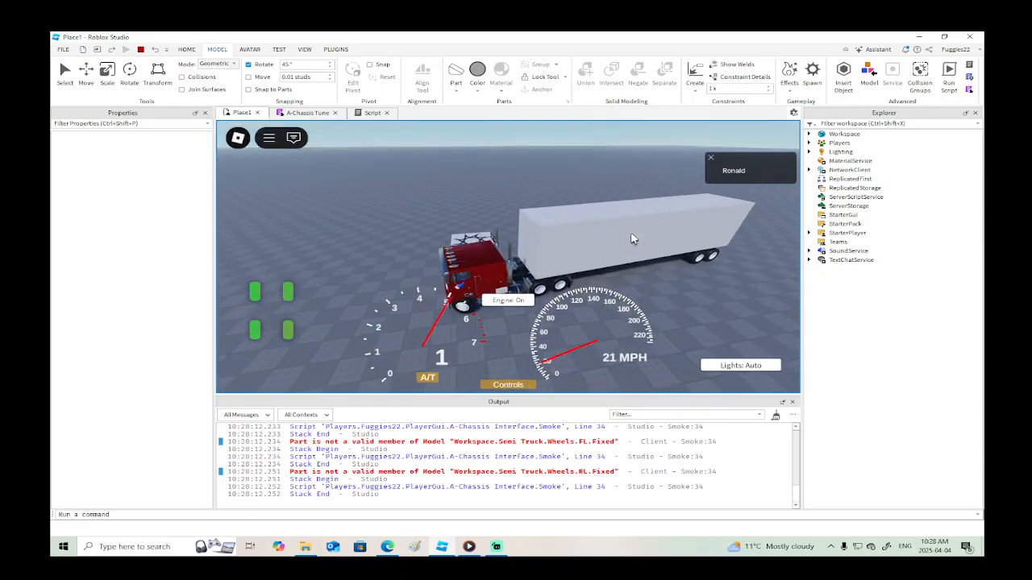
pyautogui.press('w')
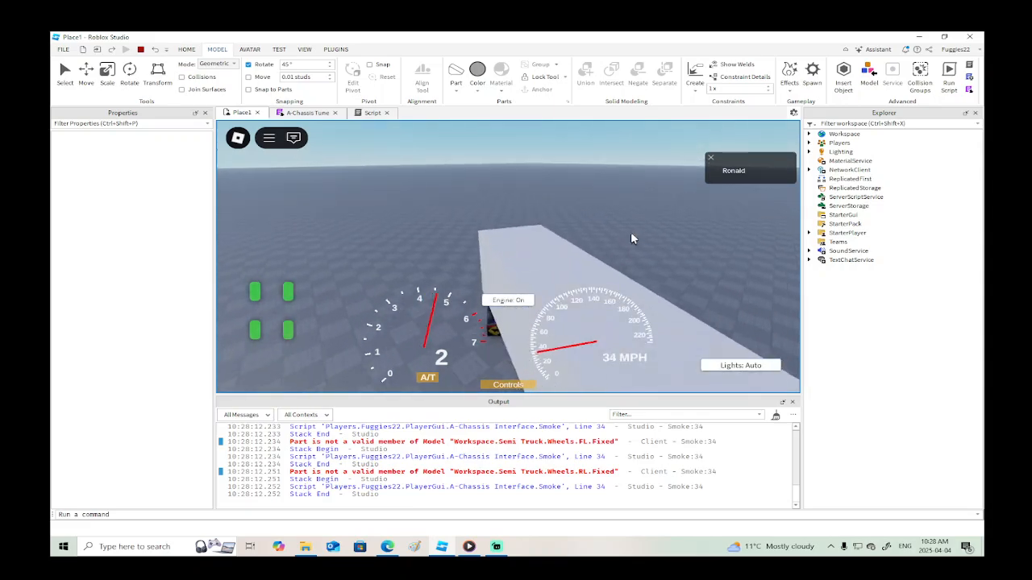
pyautogui.press('w')
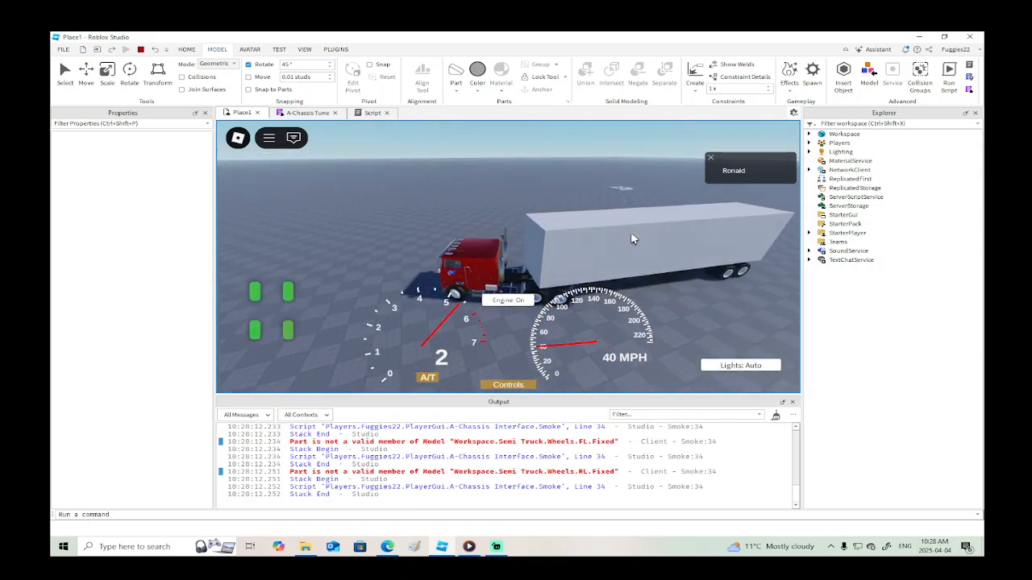
pyautogui.press('w')
pyautogui.press('s')
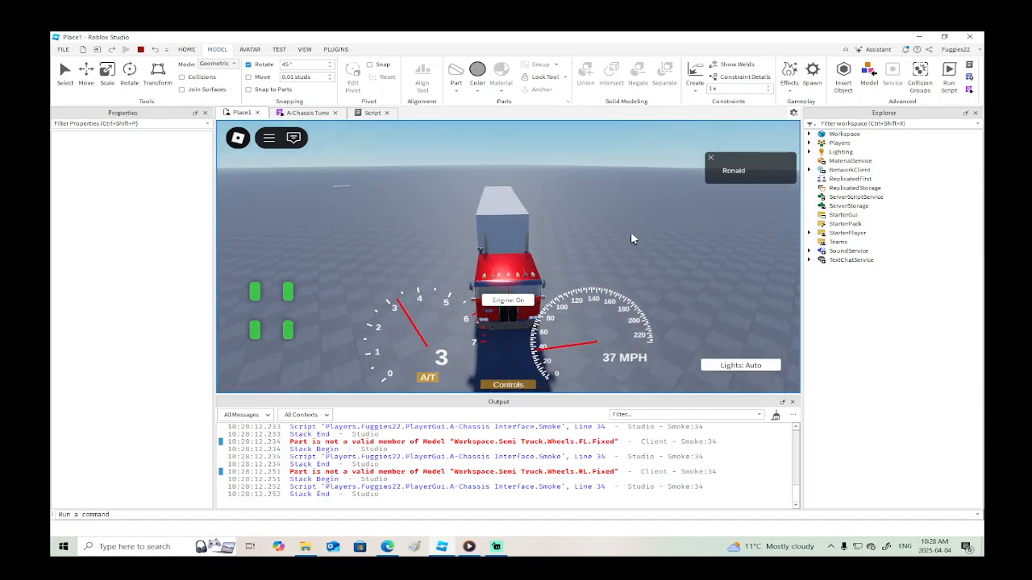
pyautogui.press('a')
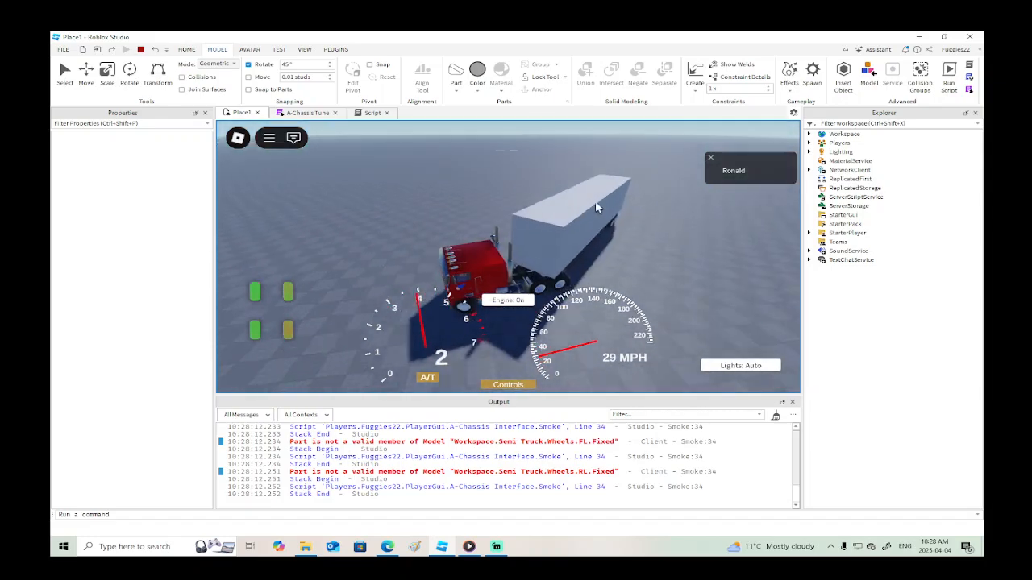
pyautogui.press('w')
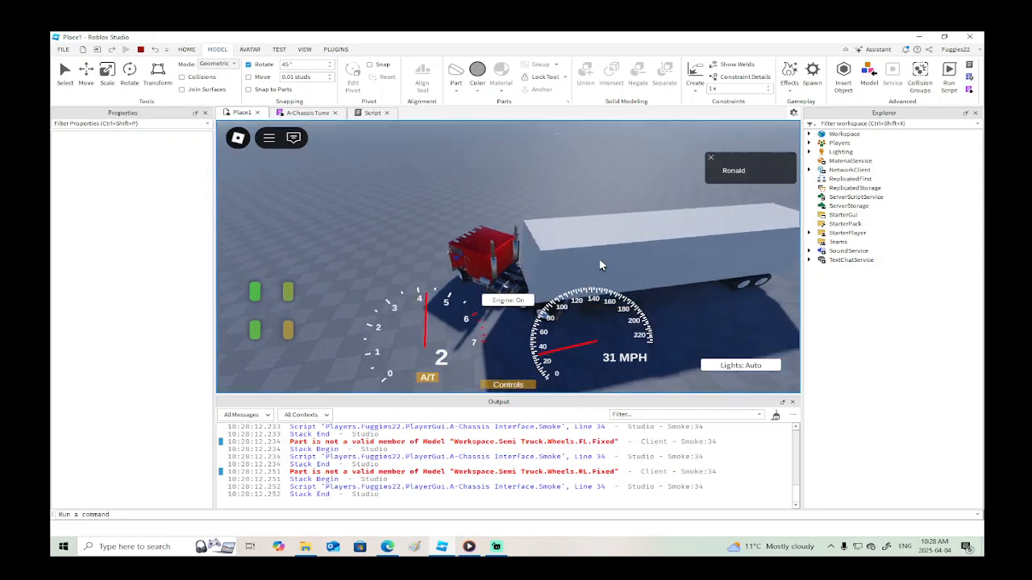
pyautogui.press('w')
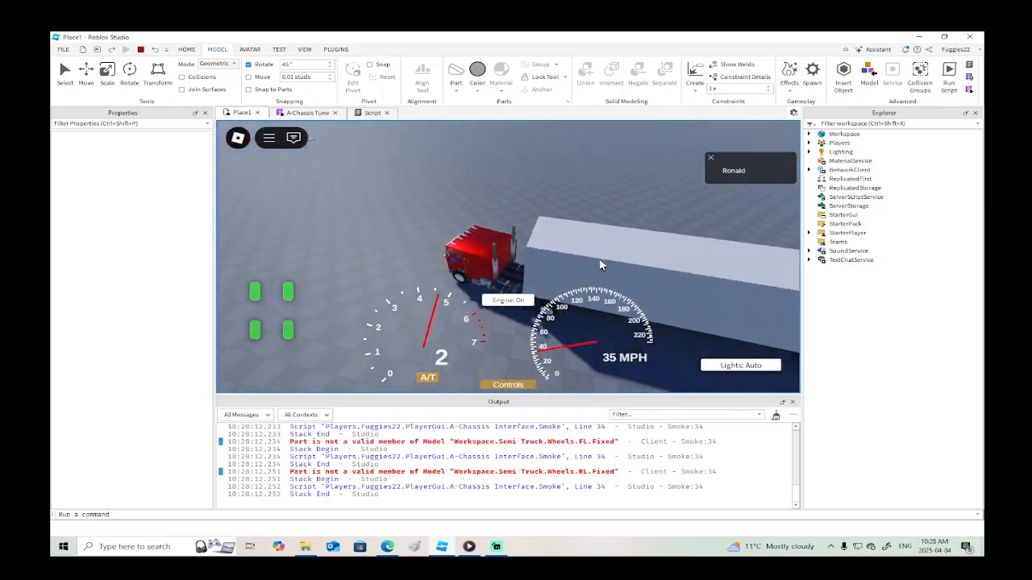
pyautogui.moveTo(599, 265); pyautogui.dragTo(599, 265, button='right')
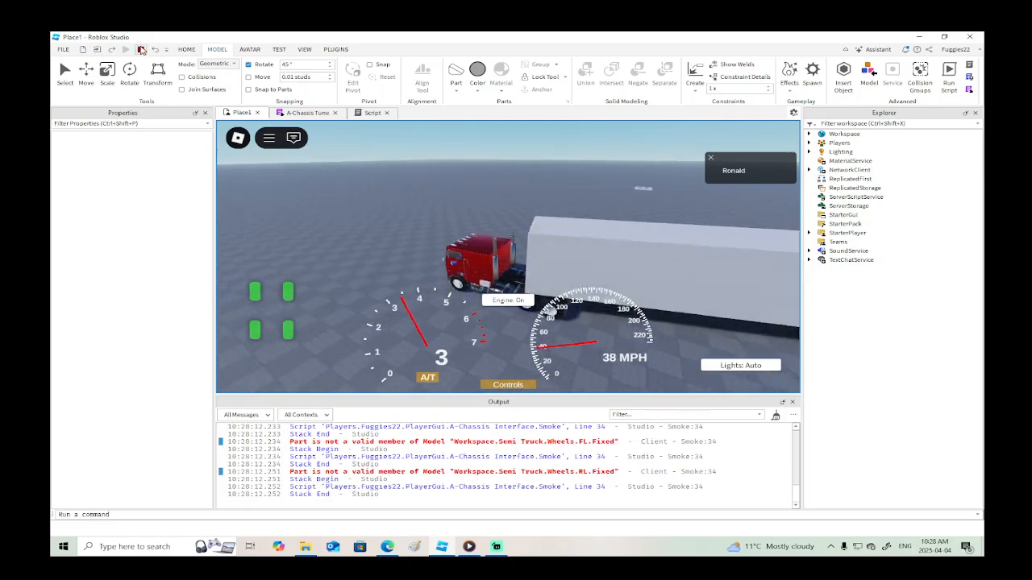
pyautogui.hotkey('shift', 'F5')
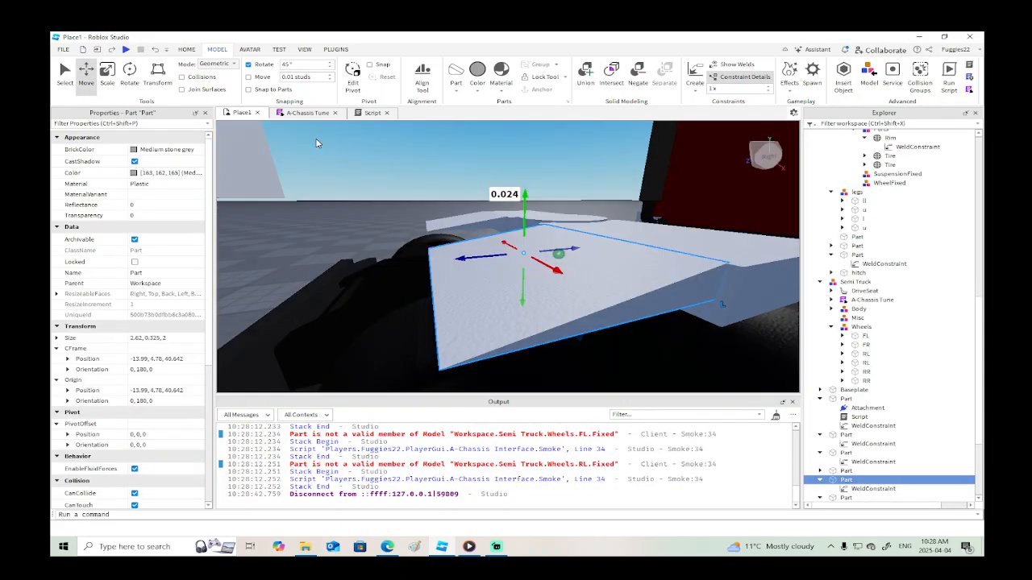
# Examine the parked truck and the trailer's underside, legs and rear wheels from the side.
pyautogui.scroll(-10, 517, 208)
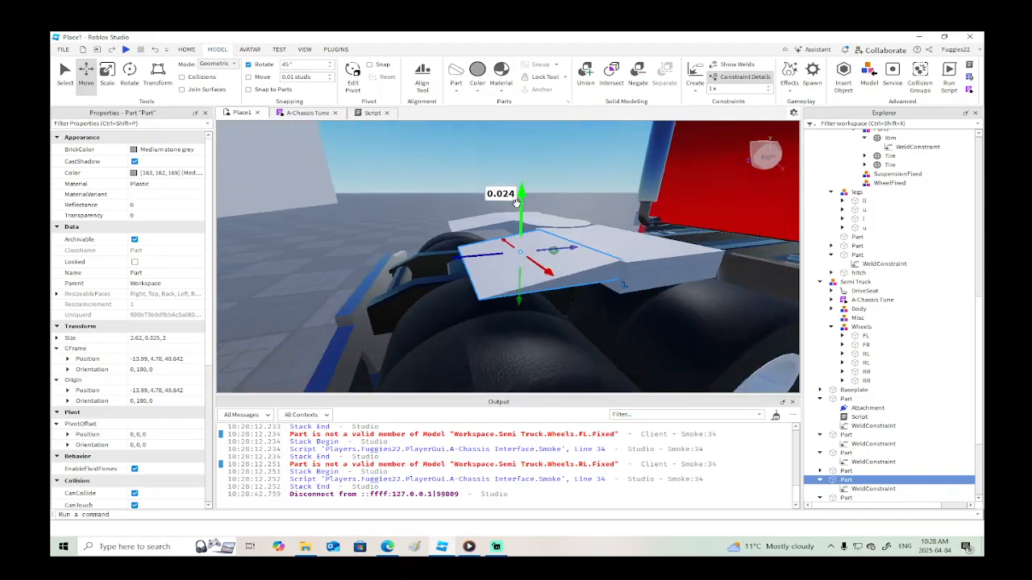
pyautogui.moveTo(518, 208); pyautogui.dragTo(518, 208, button='right')
pyautogui.click(593, 332)
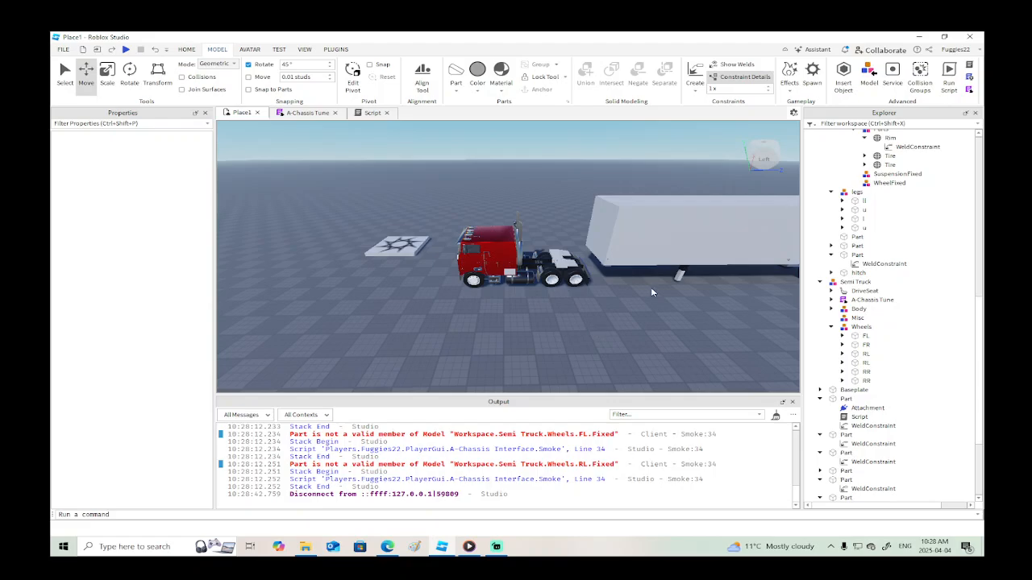
pyautogui.press('w')
pyautogui.moveTo(653, 292); pyautogui.dragTo(653, 292, button='right')
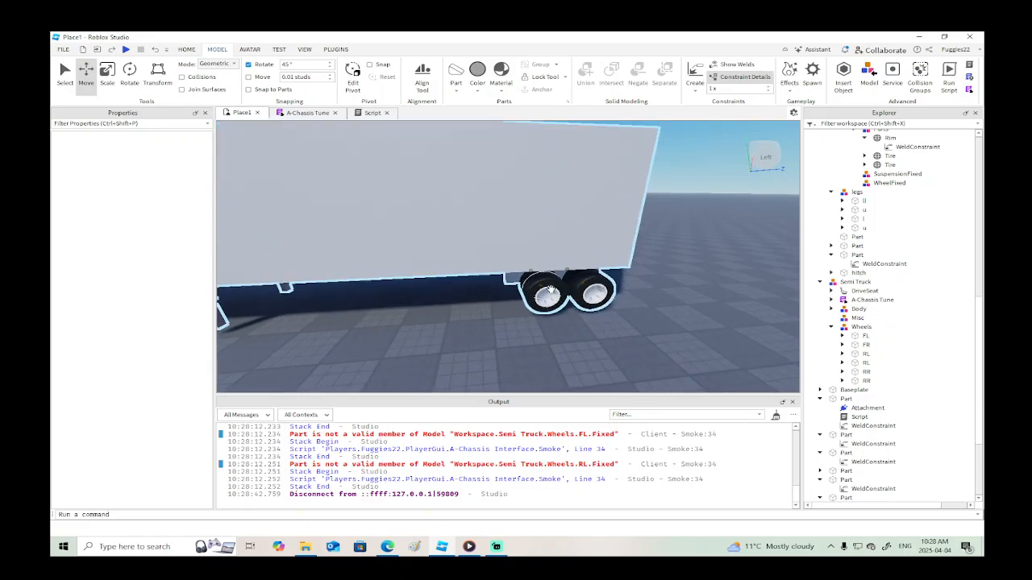
pyautogui.press('s')
pyautogui.moveTo(581, 286); pyautogui.dragTo(542, 288, button='right')
pyautogui.press('w')
pyautogui.press('s')
# Lower the coupling cylinder between the truck's support plates by about 0.044 studs.
pyautogui.press('w')
pyautogui.press('w')
pyautogui.press('w')
pyautogui.press('s')
pyautogui.click(460, 272)
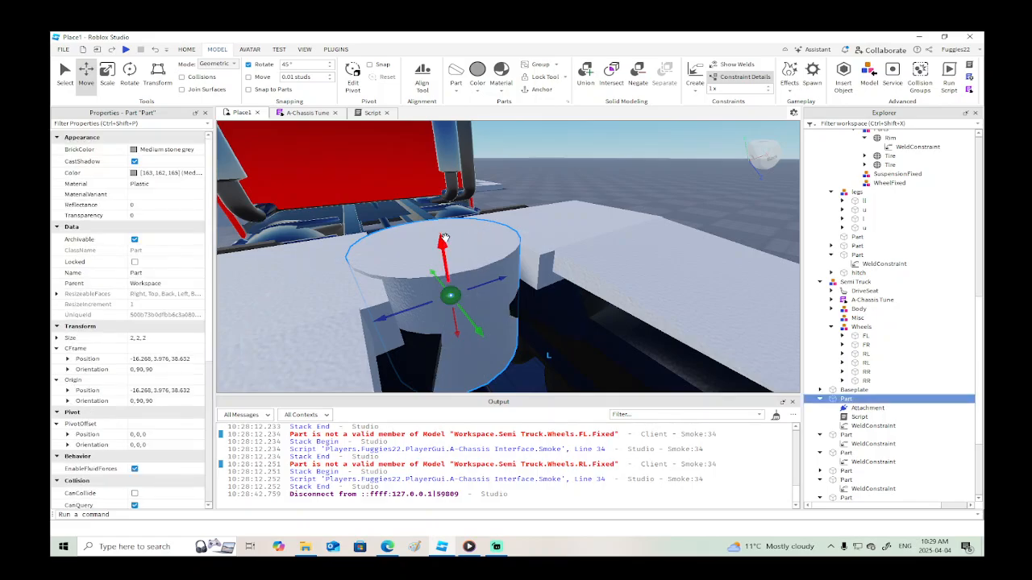
pyautogui.moveTo(440, 242)
pyautogui.mouseDown()
pyautogui.moveTo(445, 233)
pyautogui.moveTo(442, 247)
pyautogui.mouseUp()
pyautogui.scroll(-10, 457, 226)
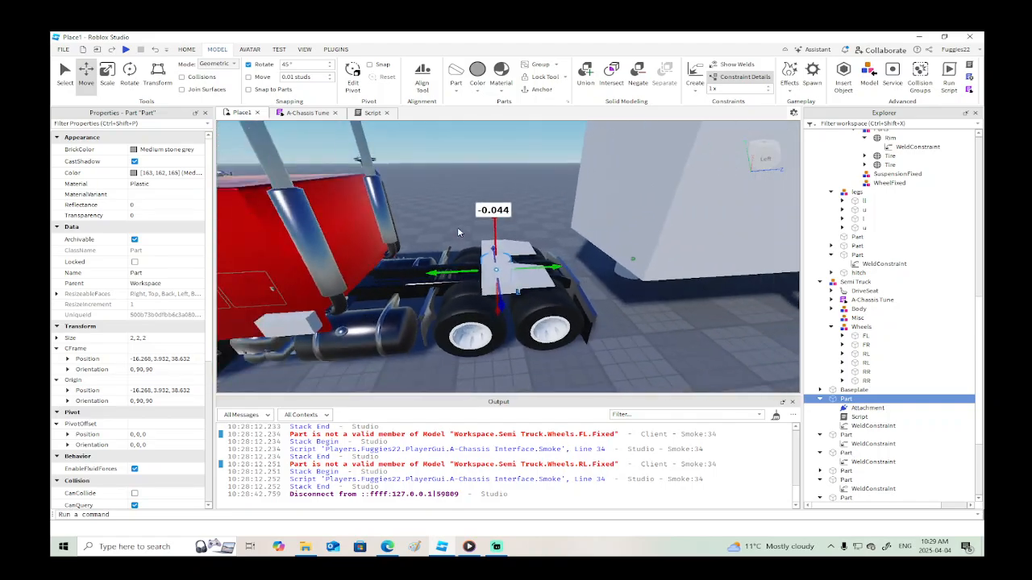
pyautogui.click(501, 312)
pyautogui.scroll(8, 459, 290)
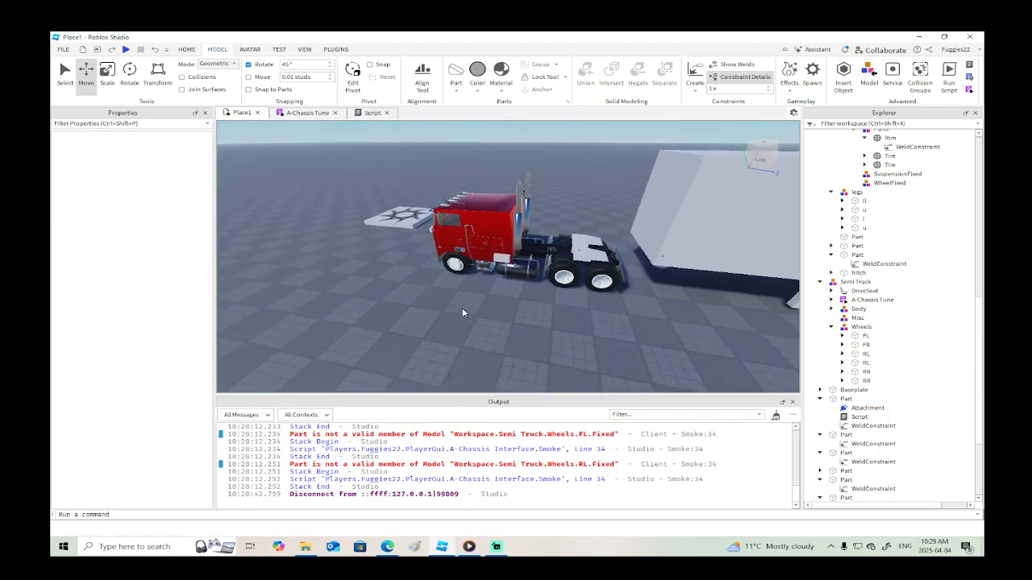
pyautogui.click(433, 258)
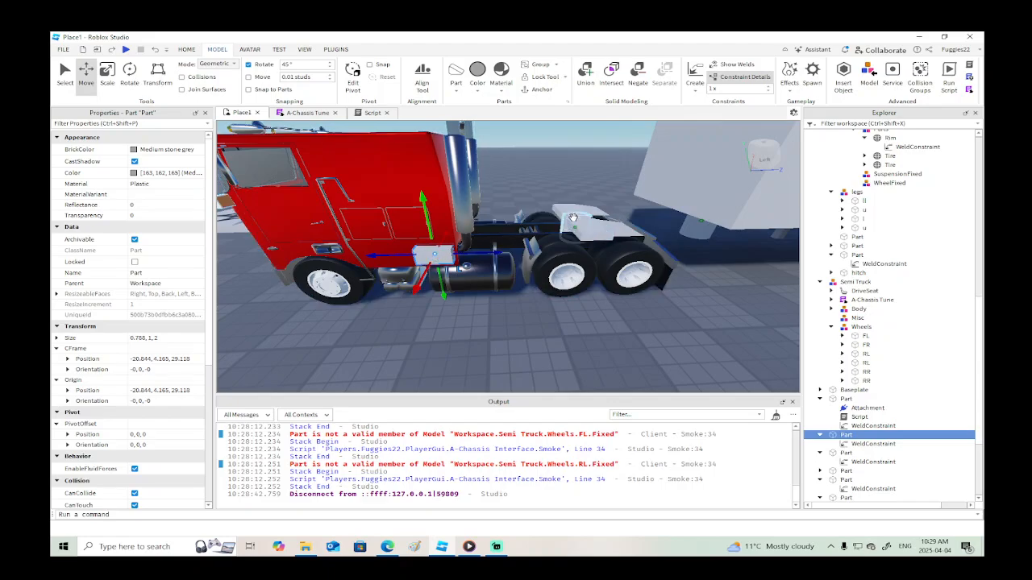
# Start another playtest, walk from the spawn to the truck and take the driver's seat.
pyautogui.click(125, 49)
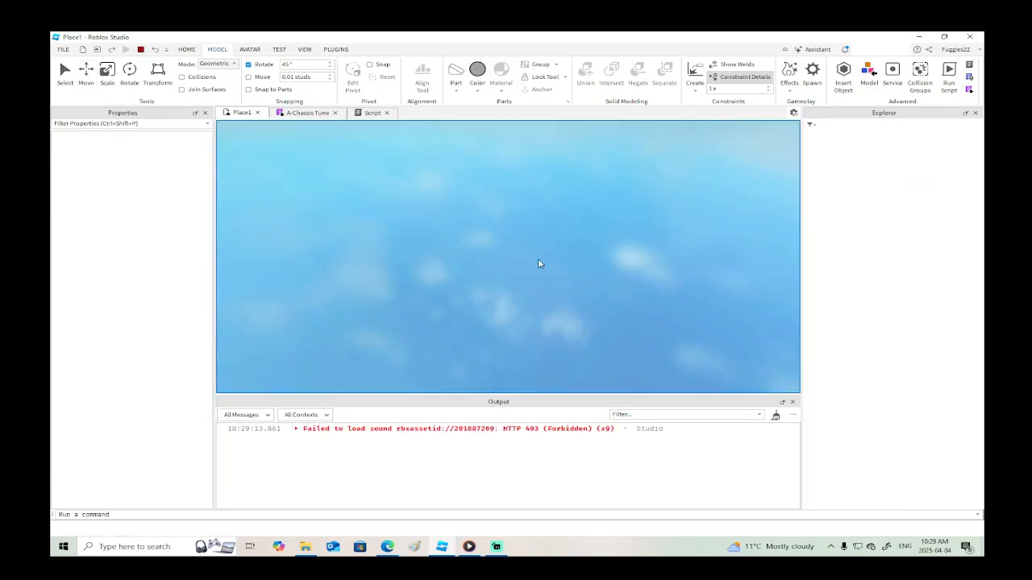
pyautogui.press('w')
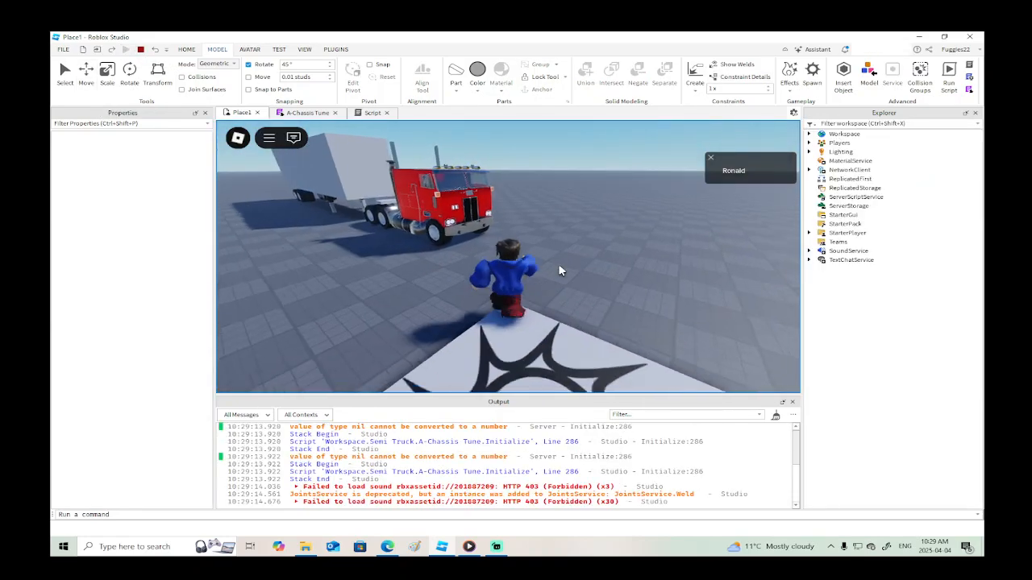
pyautogui.moveTo(558, 266); pyautogui.dragTo(559, 266, button='right')
pyautogui.press('space')
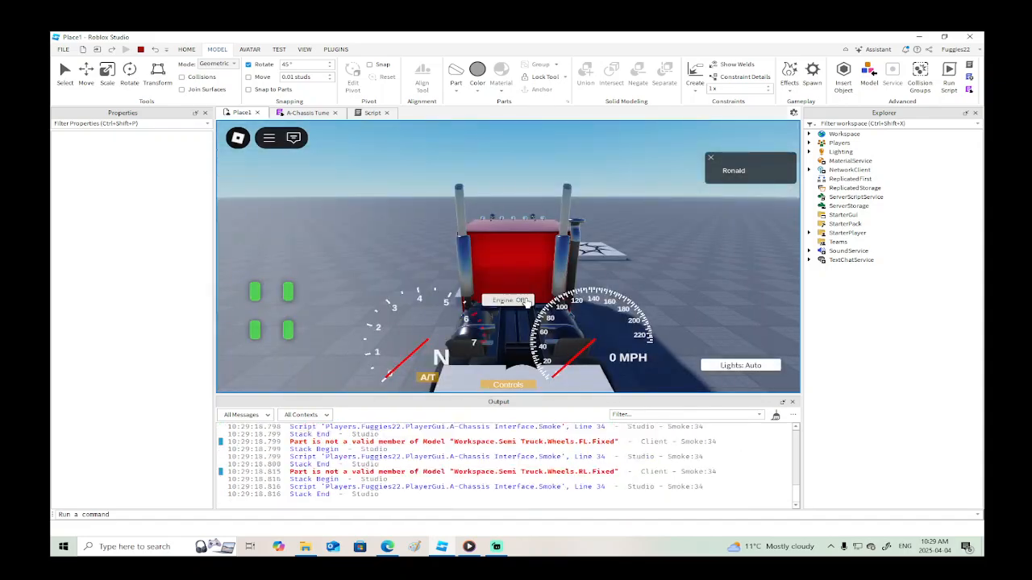
# Start the truck's engine, reverse it under the trailer's front to couple them, and pull forward briefly.
pyautogui.moveTo(668, 256); pyautogui.dragTo(667, 257, button='right')
pyautogui.press('w')
pyautogui.press('s')
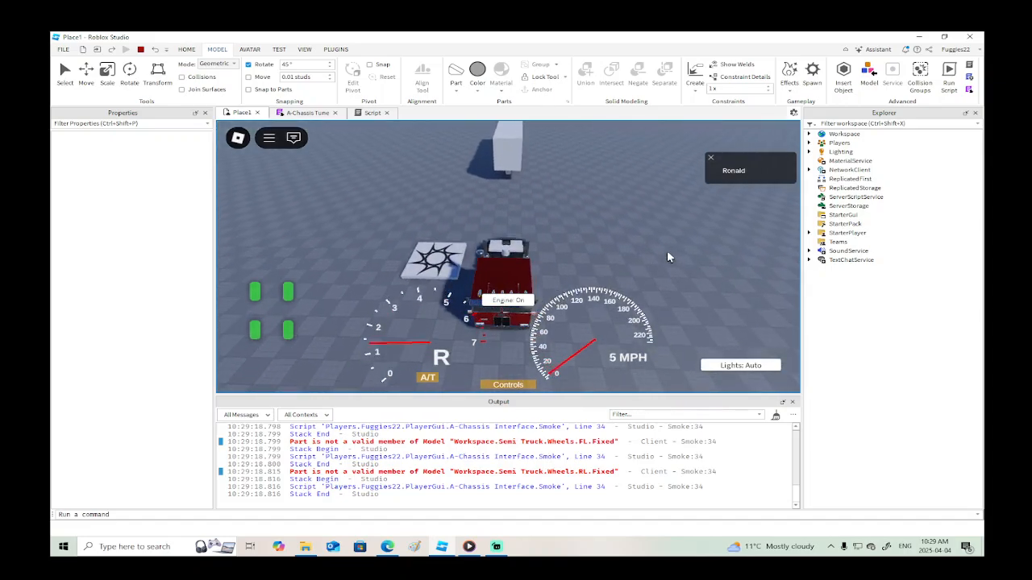
pyautogui.press('s')
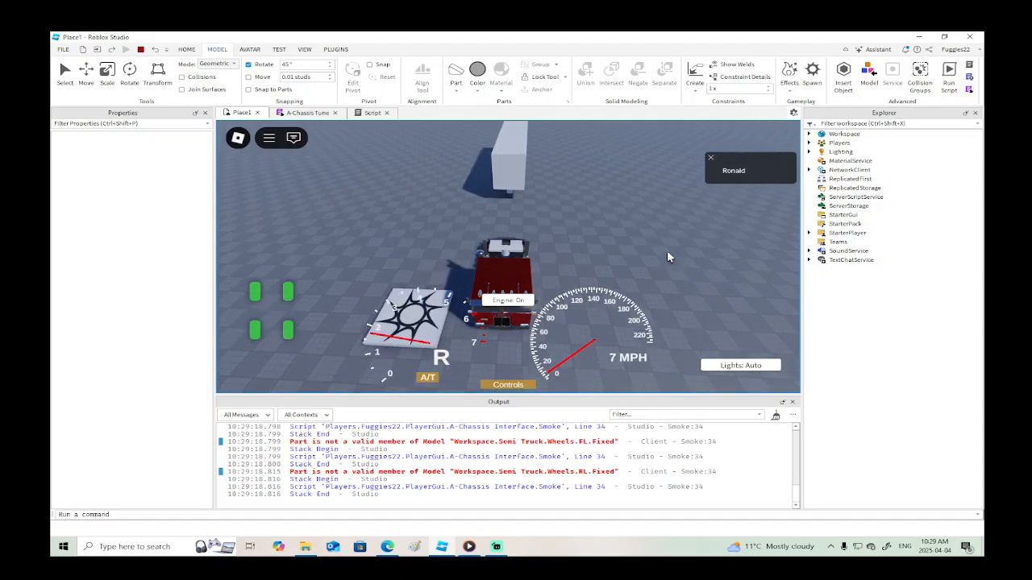
pyautogui.moveTo(668, 257); pyautogui.dragTo(666, 258, button='right')
pyautogui.press('w')
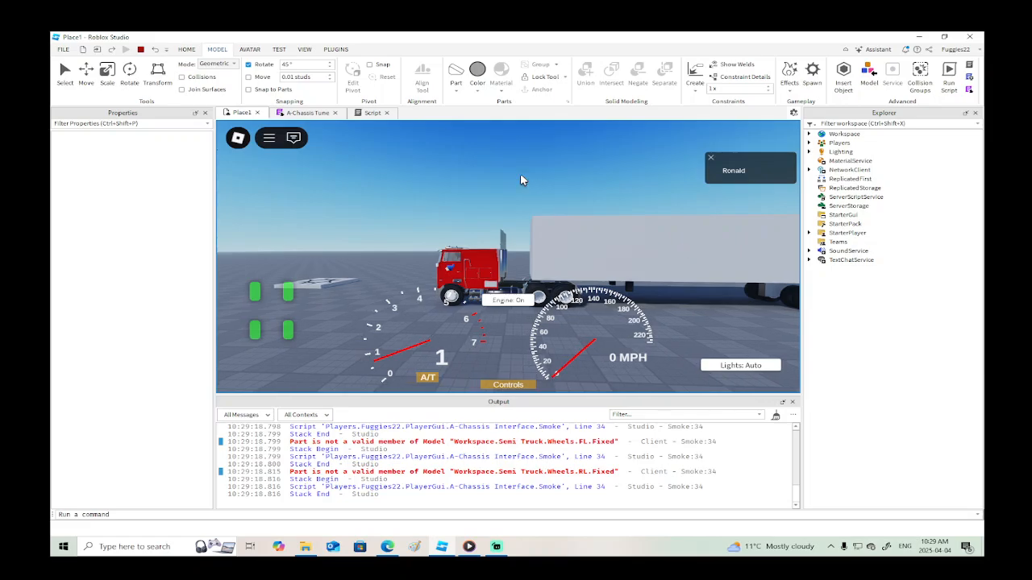
# Review the coupling script and the coupling cylinder's RodConstraint in the running game, and stop the playtest.
pyautogui.click(371, 113)
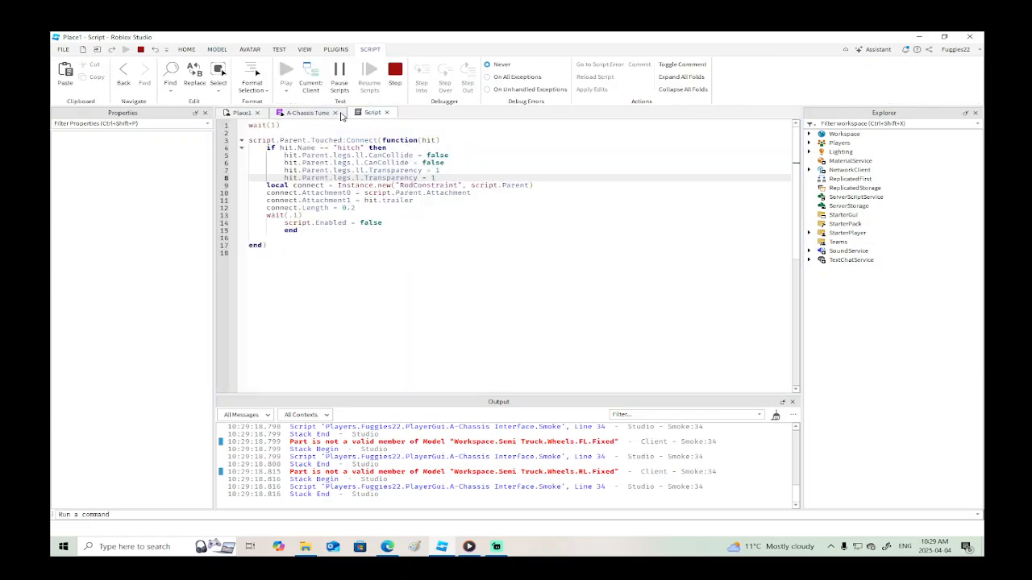
pyautogui.click(241, 113)
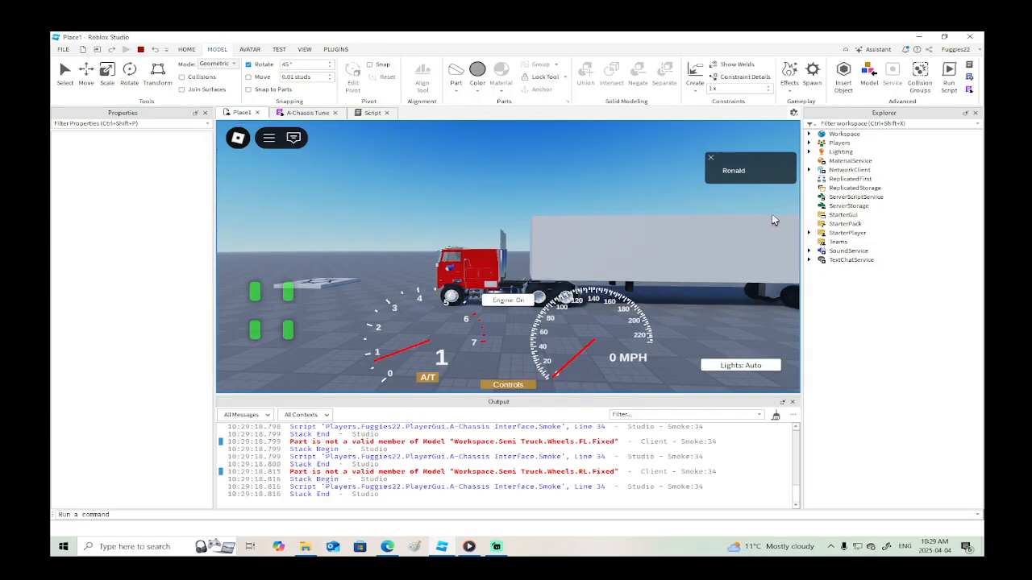
pyautogui.click(810, 133)
pyautogui.click(820, 250)
pyautogui.click(820, 241)
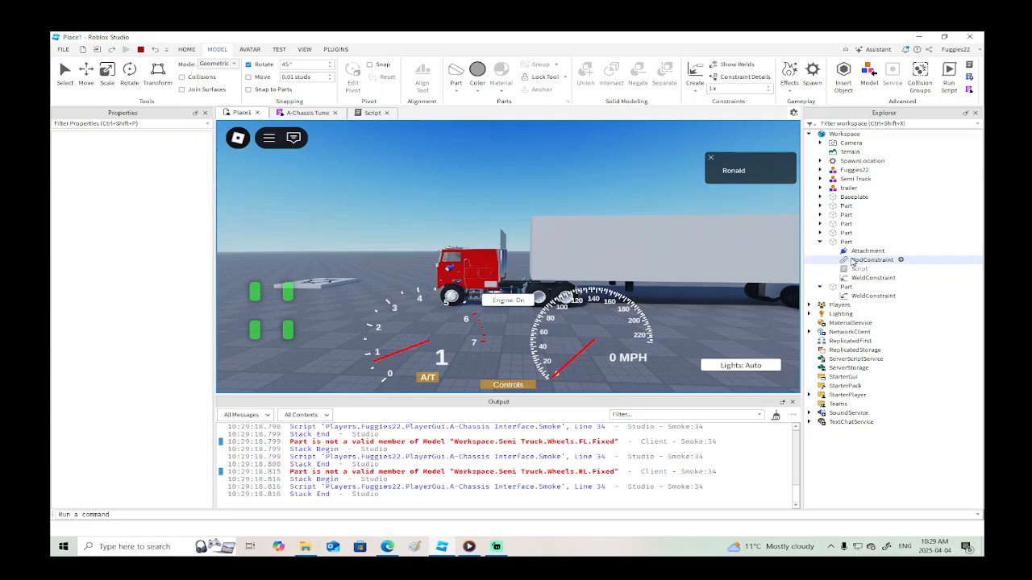
pyautogui.click(846, 241)
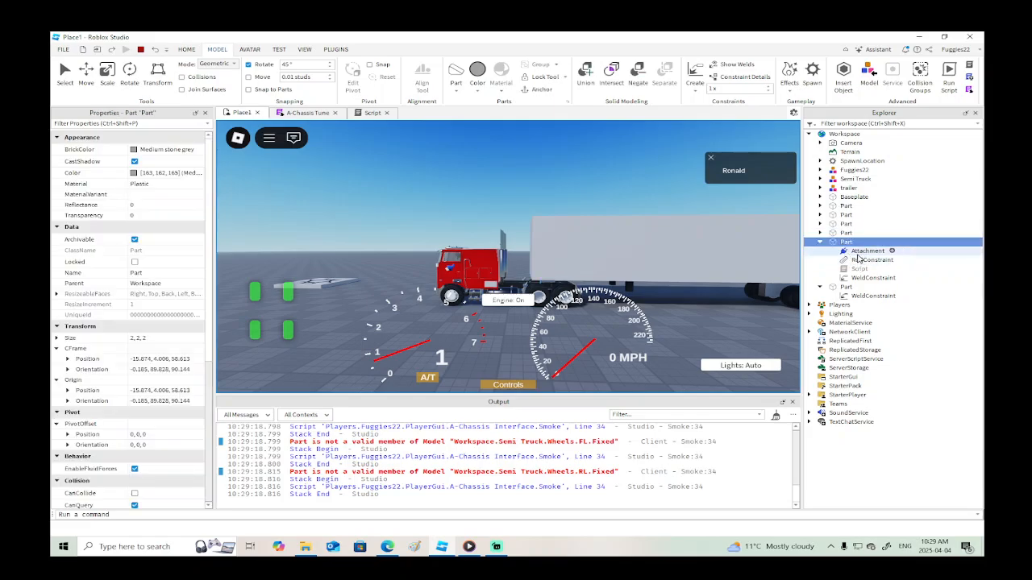
pyautogui.click(140, 50)
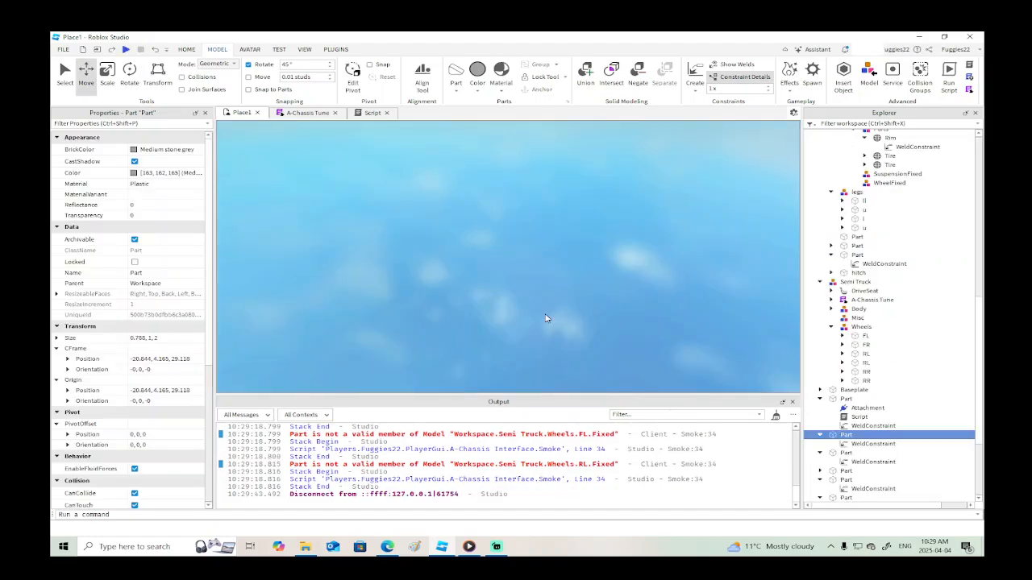
# Insert a ClickDetector and a Script into the small block on the truck's side below the cab.
pyautogui.rightClick(826, 435)
pyautogui.click(841, 326)
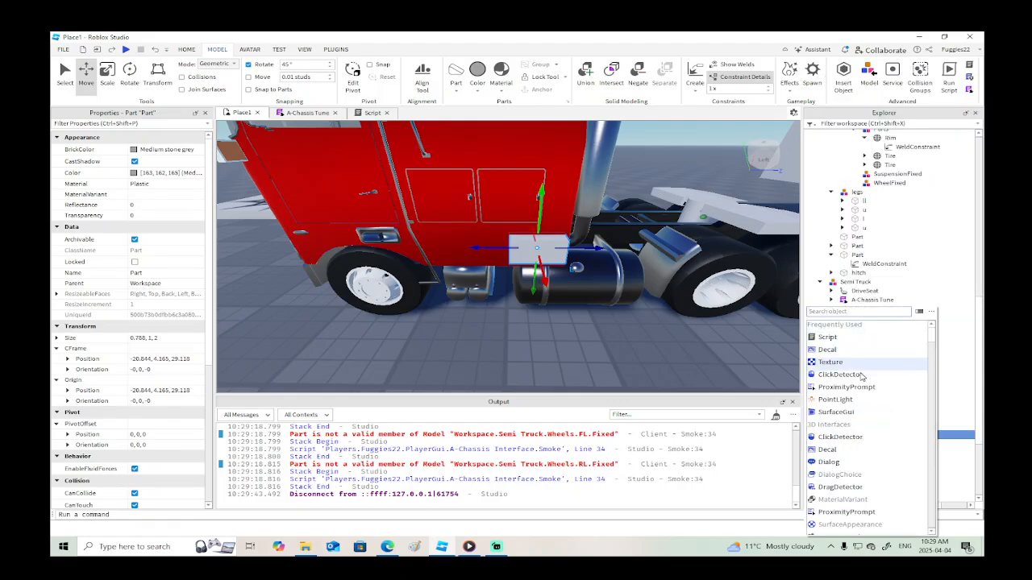
pyautogui.click(840, 375)
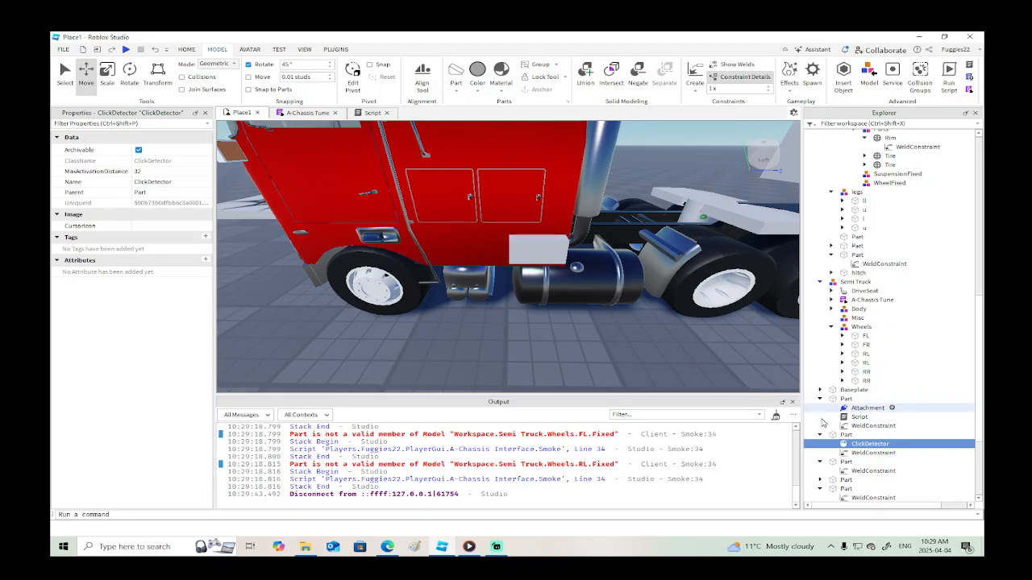
pyautogui.rightClick(846, 436)
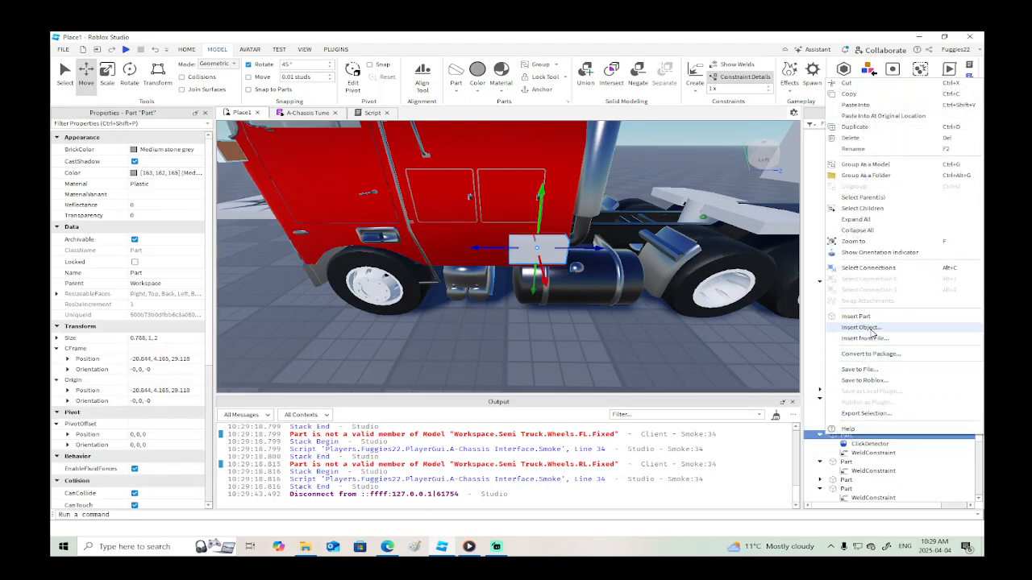
pyautogui.click(843, 332)
pyautogui.click(829, 337)
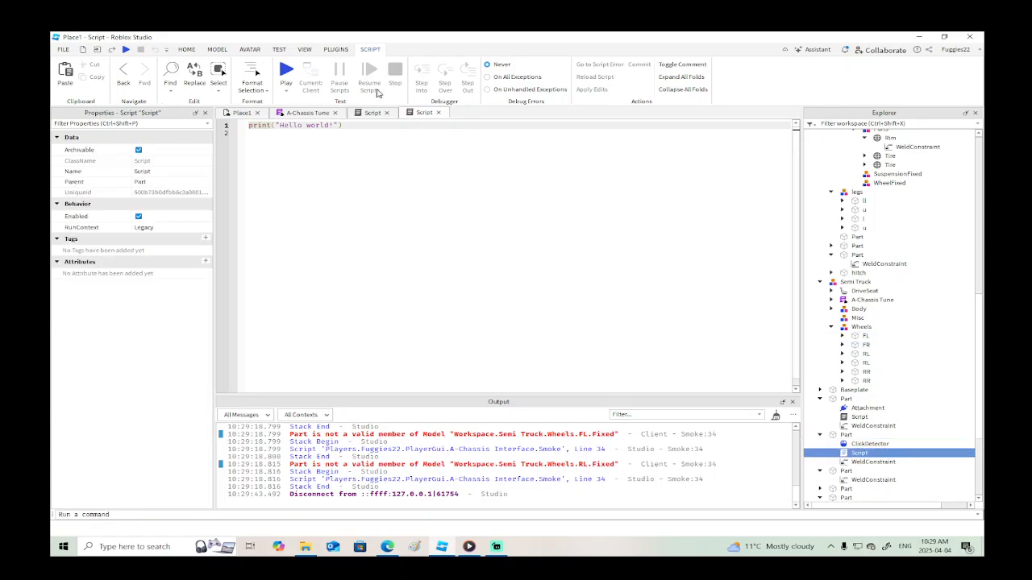
# Group the side block, support plates, ramp wedges and coupling cylinder into a model and move it into the Semi Truck's Misc group.
pyautogui.click(248, 117)
pyautogui.moveTo(506, 260); pyautogui.dragTo(338, 260, button='right')
pyautogui.scroll(3, 518, 266)
pyautogui.click(334, 257)
pyautogui.scroll(-4, 334, 257)
pyautogui.scroll(4, 732, 272)
pyautogui.keyDown('ctrl'); pyautogui.click(703, 278); pyautogui.keyUp('ctrl')
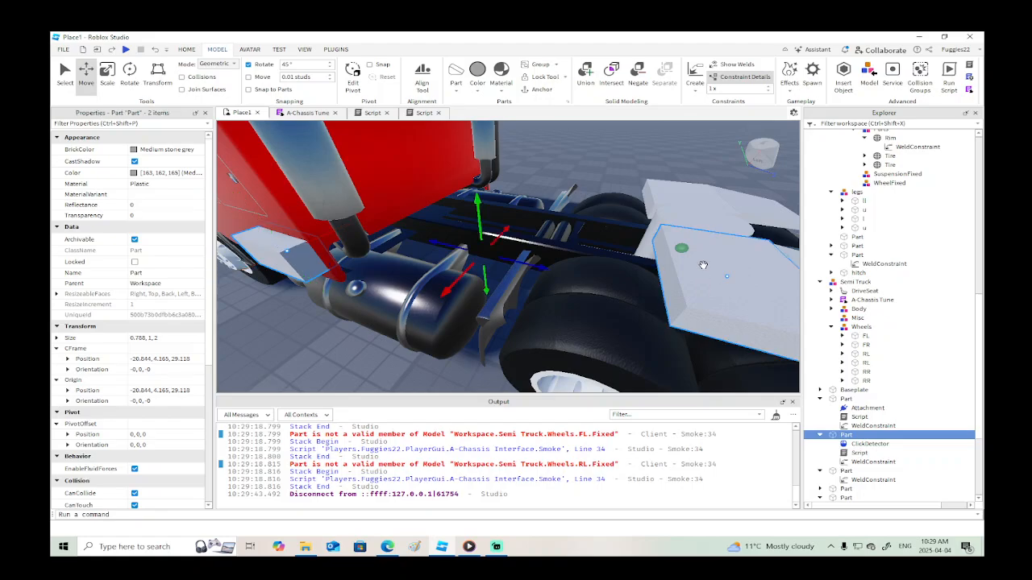
pyautogui.keyDown('ctrl'); pyautogui.click(694, 220); pyautogui.keyUp('ctrl')
pyautogui.keyDown('ctrl'); pyautogui.click(696, 200); pyautogui.keyUp('ctrl')
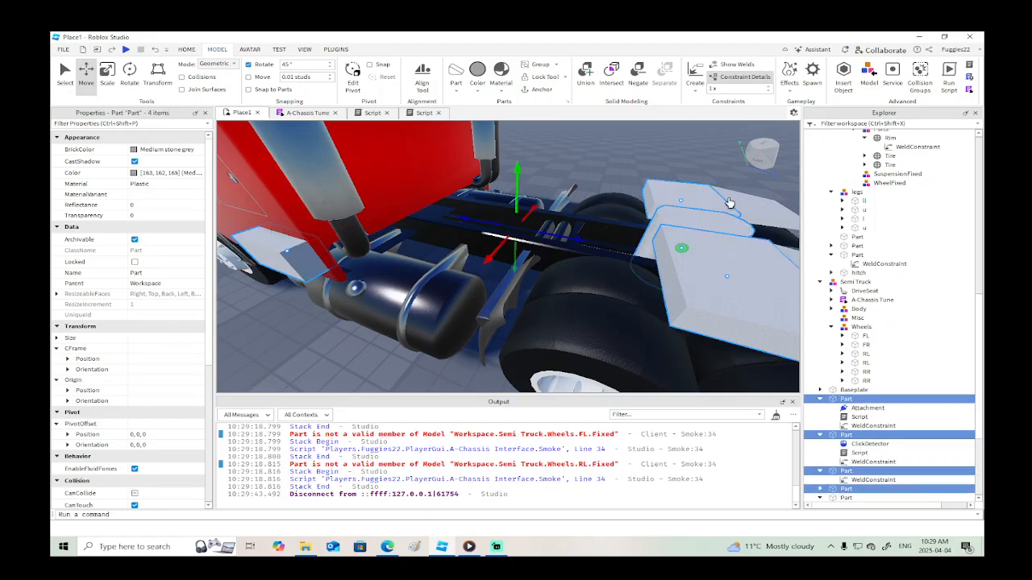
pyautogui.moveTo(729, 203); pyautogui.dragTo(712, 173, button='right')
pyautogui.keyDown('ctrl'); pyautogui.click(652, 203); pyautogui.keyUp('ctrl')
pyautogui.keyDown('ctrl'); pyautogui.click(710, 278); pyautogui.keyUp('ctrl')
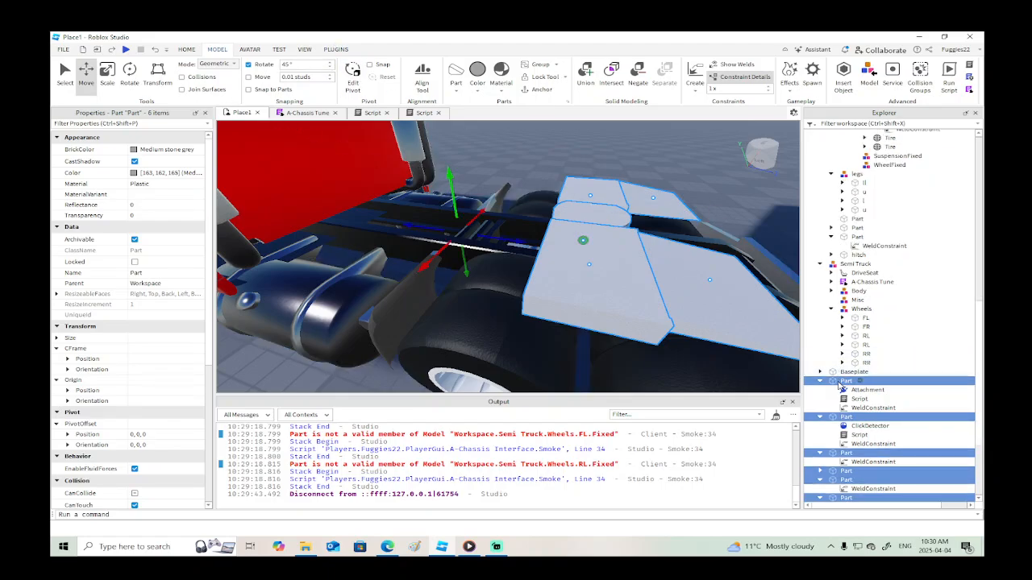
pyautogui.hotkey('ctrl', 'g')
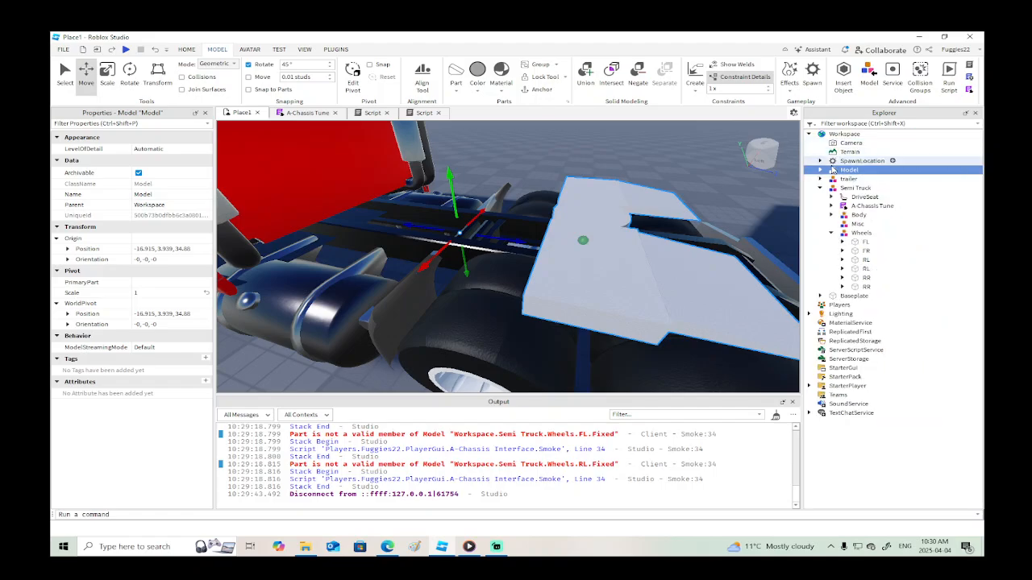
pyautogui.press('f')
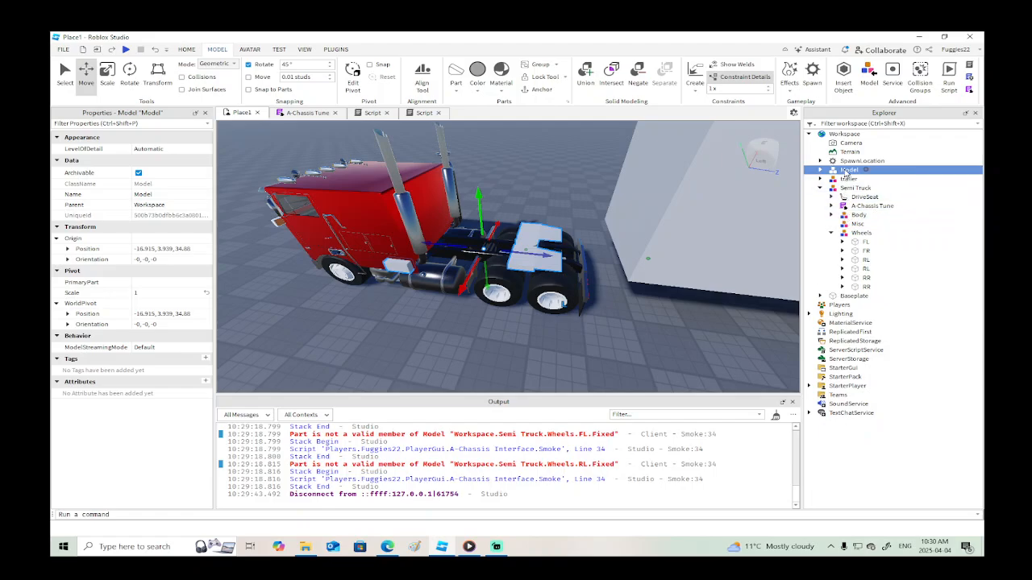
pyautogui.moveTo(848, 171); pyautogui.dragTo(844, 225)
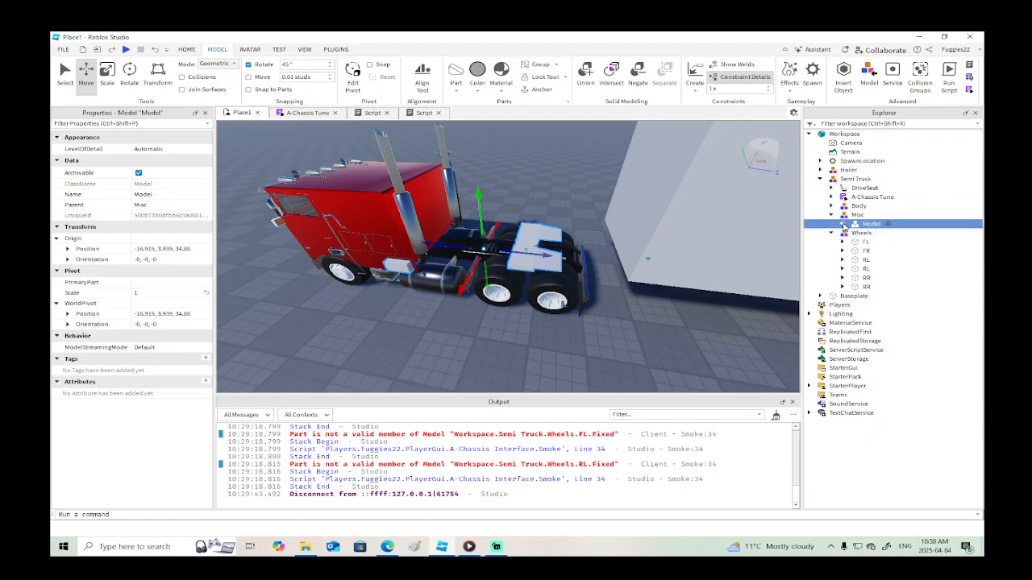
# Expand all parts of the model inside Misc and rename the coupling cylinder to hitchpart.
pyautogui.click(843, 224)
pyautogui.click(854, 277)
pyautogui.click(853, 269)
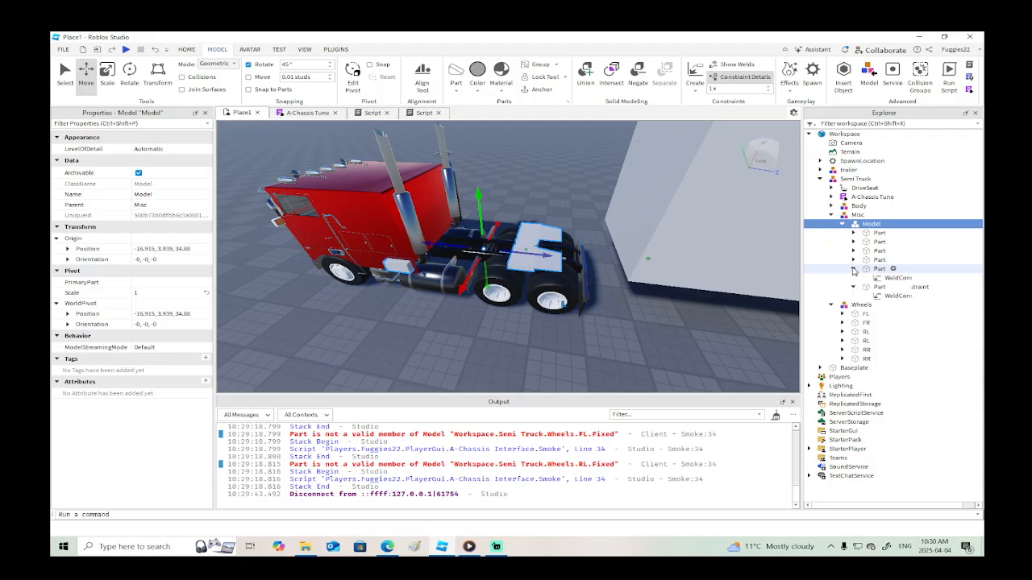
pyautogui.click(854, 259)
pyautogui.click(853, 251)
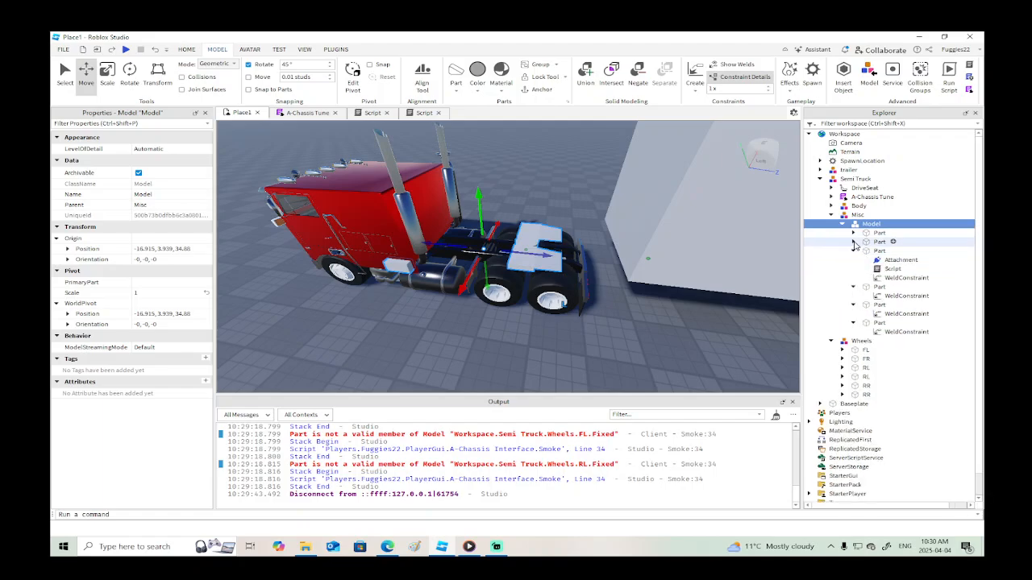
pyautogui.click(854, 242)
pyautogui.click(854, 232)
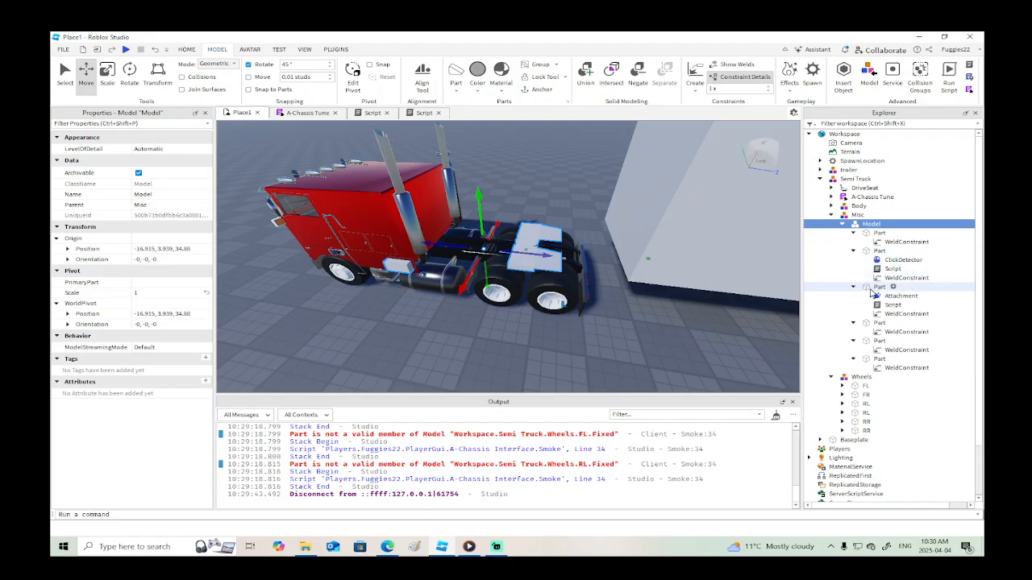
pyautogui.click(875, 287)
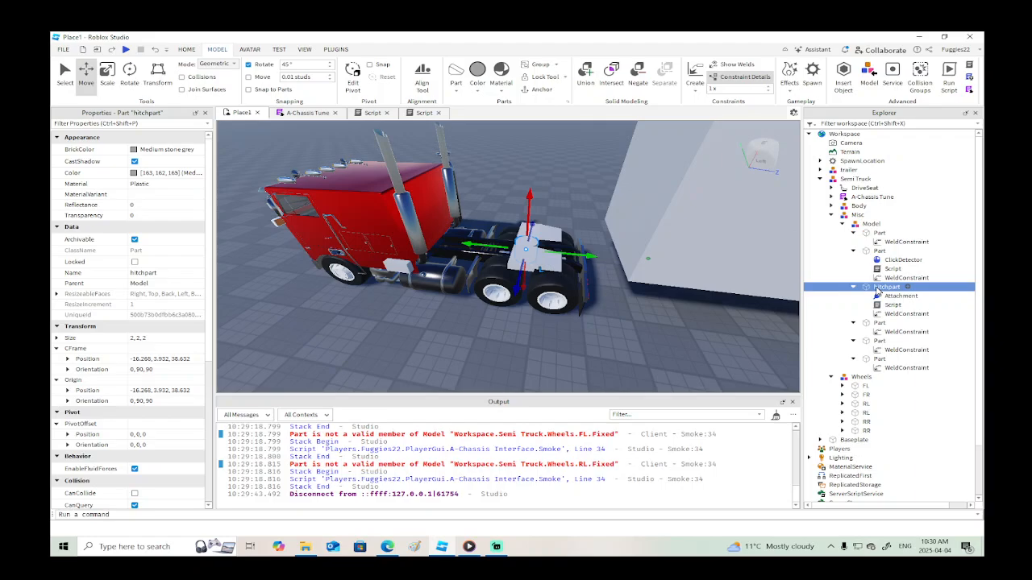
# Replace the default code in the side block's script with wait(1).
pyautogui.doubleClick(892, 269)
pyautogui.moveTo(352, 129); pyautogui.dragTo(223, 137)
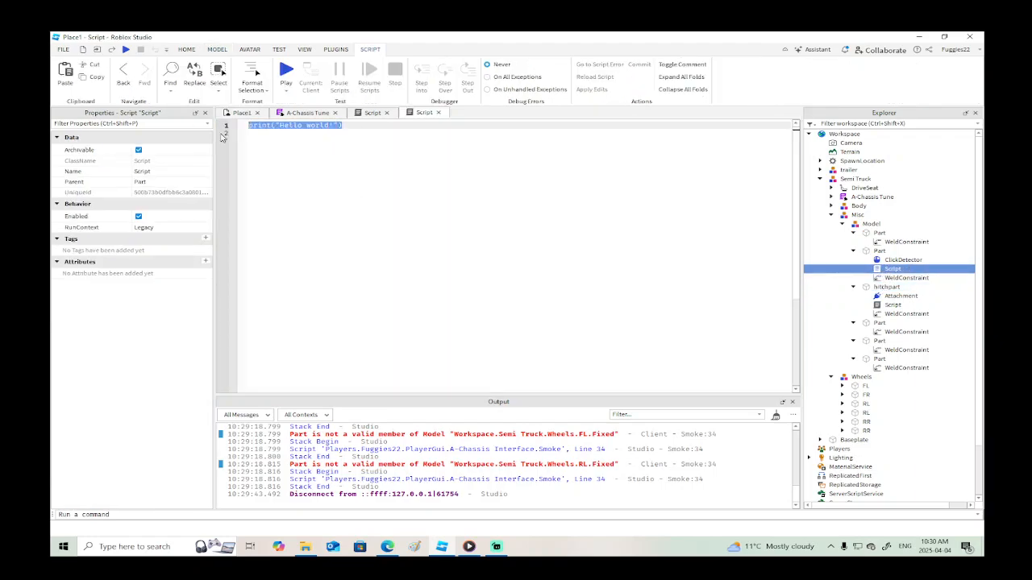
pyautogui.press('BackSpace')
pyautogui.press('Return')
pyautogui.press('Return')
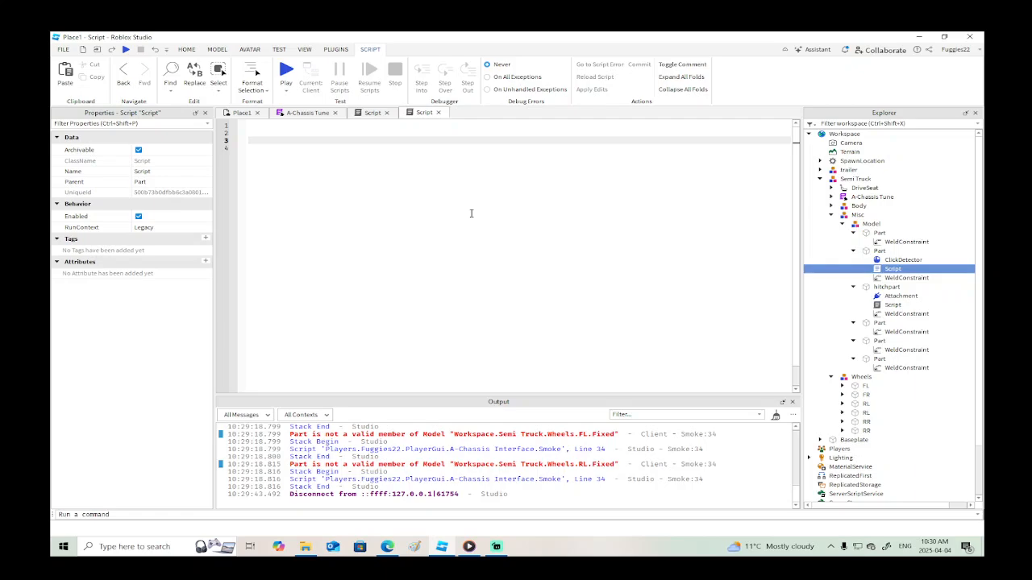
pyautogui.press('BackSpace')
pyautogui.press('BackSpace')
pyautogui.write('wait(1)')
pyautogui.click(468, 547)
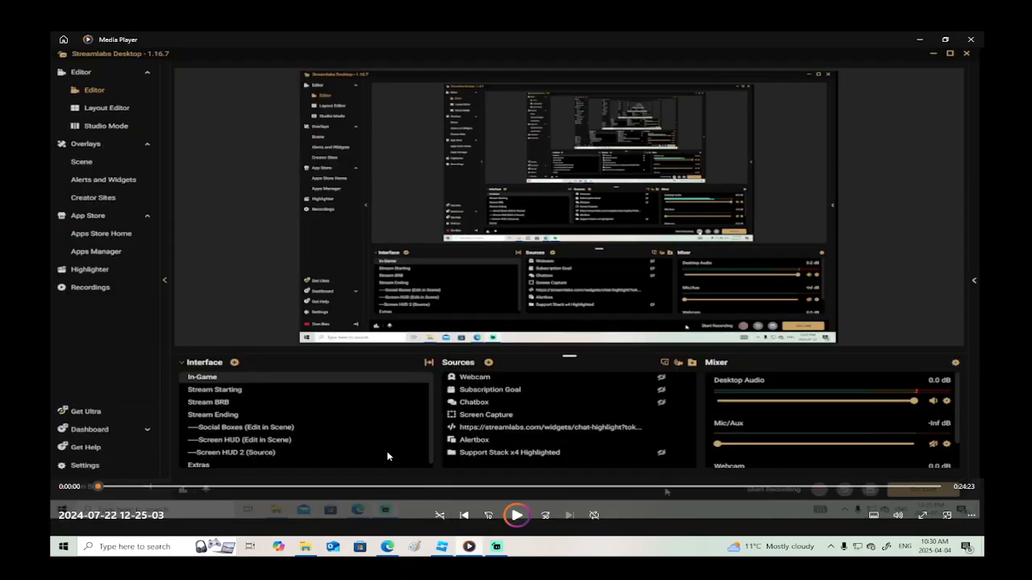
pyautogui.click(238, 487)
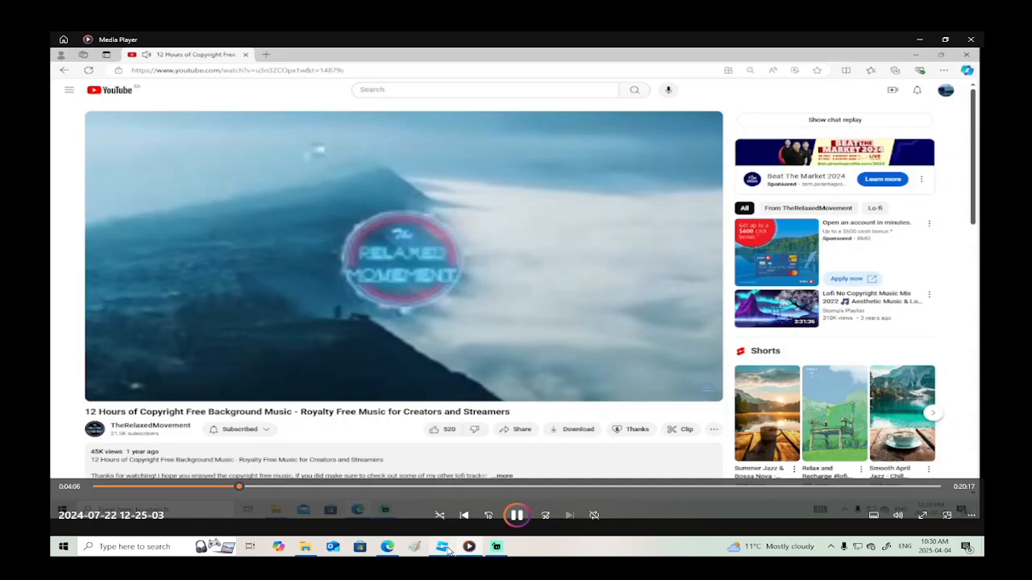
pyautogui.hotkey('alt', 'Tab')
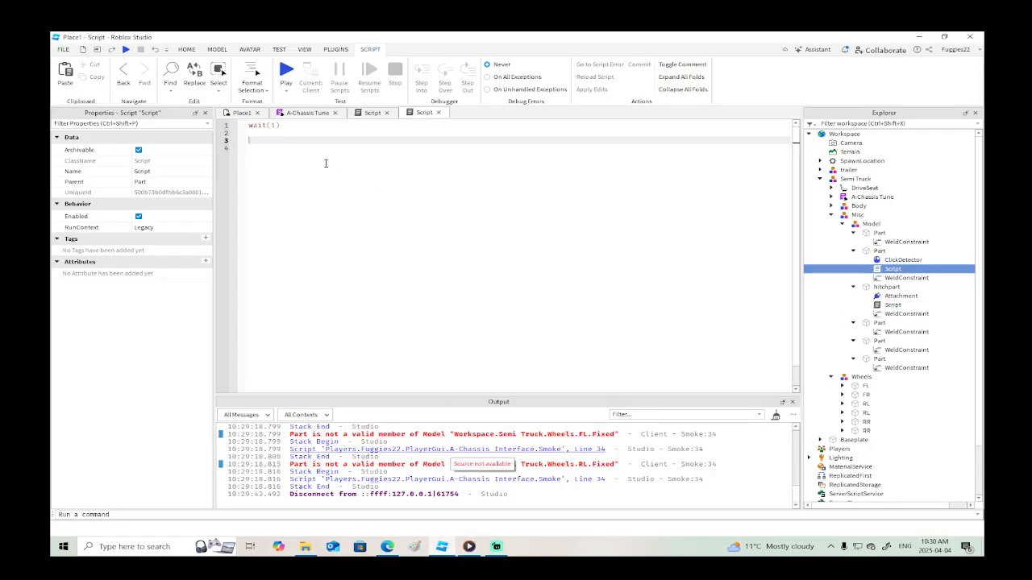
# Declare a local variable button in the side block's script that refers to script.Parent.ClickDetector.
pyautogui.write('local butt')
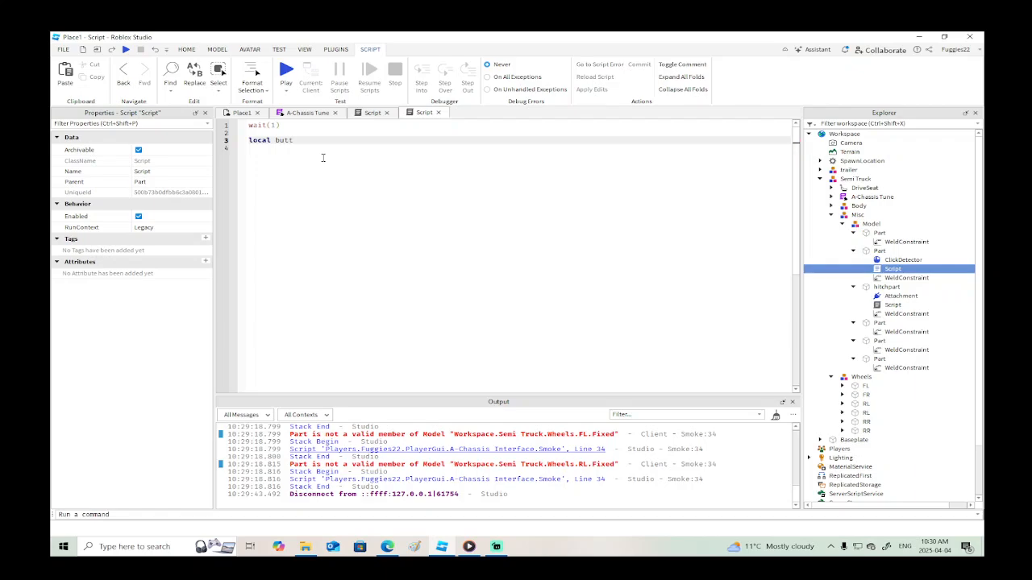
pyautogui.write('on  = script.Parent.ClickDetector')
pyautogui.press('Return')
pyautogui.press('Return')
# Connect button.MouseClick to an empty function with :Connect(function() and a closing end).
pyautogui.write('butto')
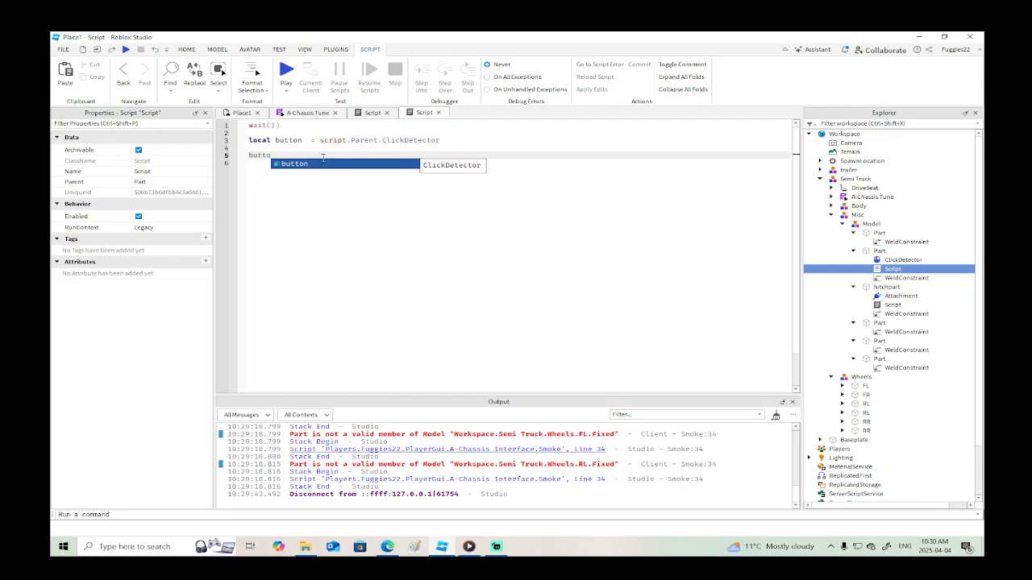
pyautogui.write('n.m')
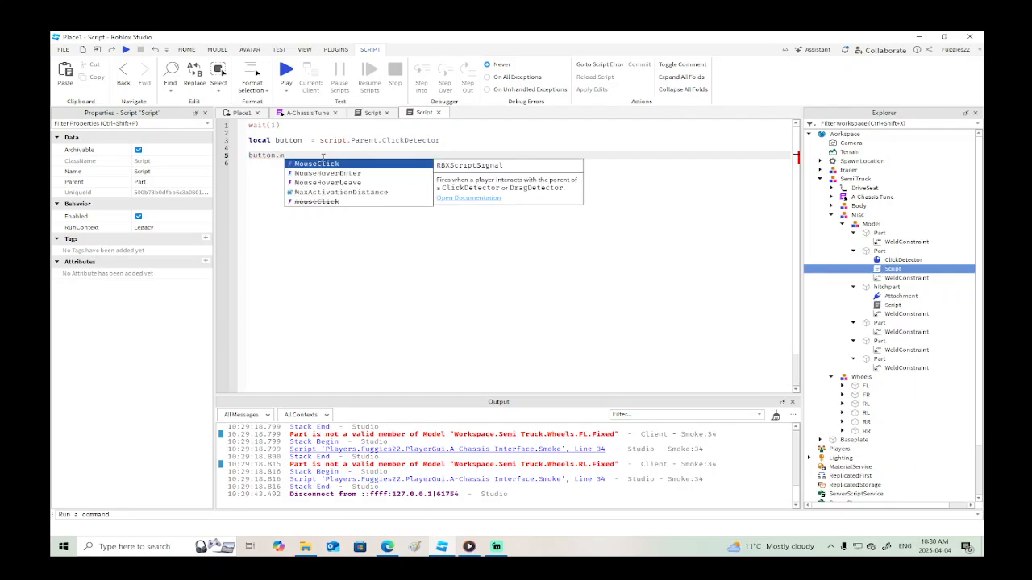
pyautogui.press('Tab')
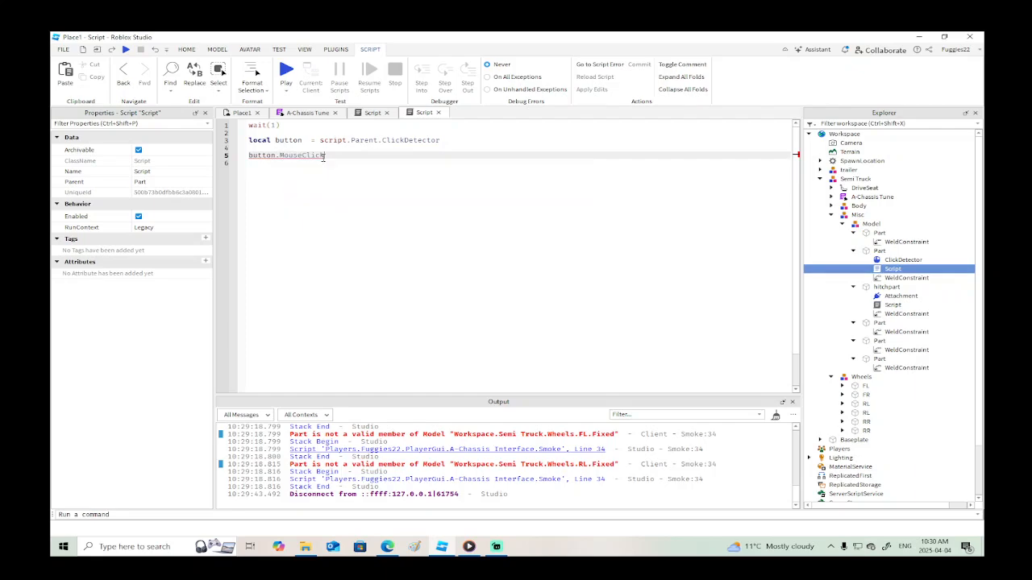
pyautogui.write(':Connect(function)')
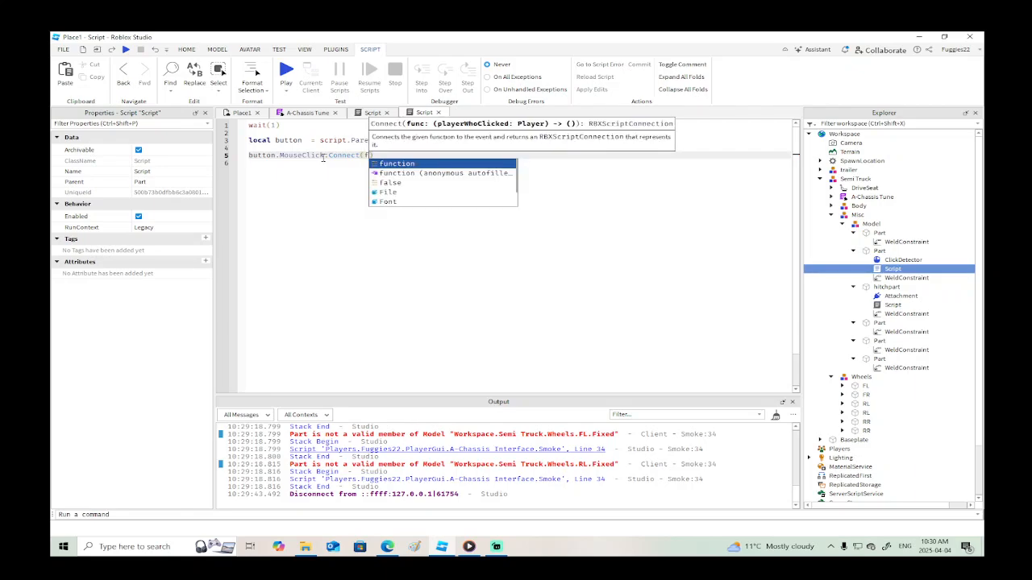
pyautogui.write('()')
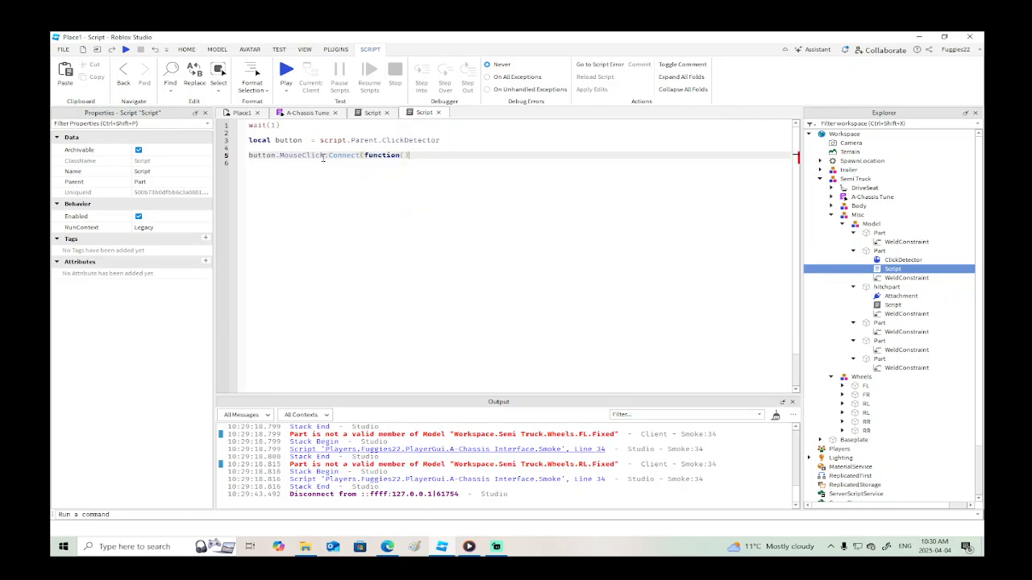
pyautogui.press('Return')
pyautogui.press('Return')
pyautogui.press('Up')
# Inside the MouseClick function, write a reference to script.Parent.Parent.hitchpart.
pyautogui.write('script.p')
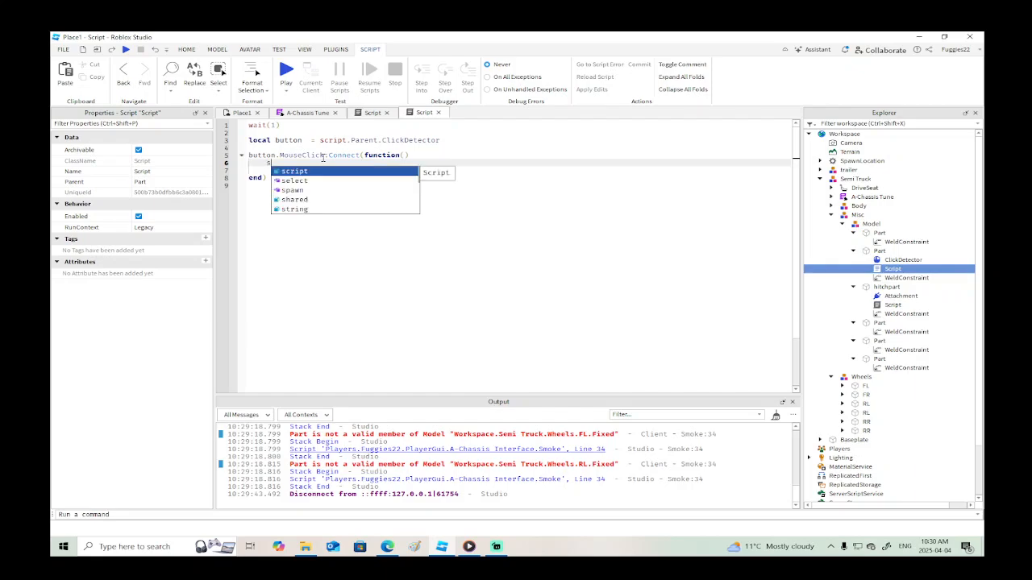
pyautogui.press('Return')
pyautogui.press('BackSpace')
pyautogui.press('BackSpace')
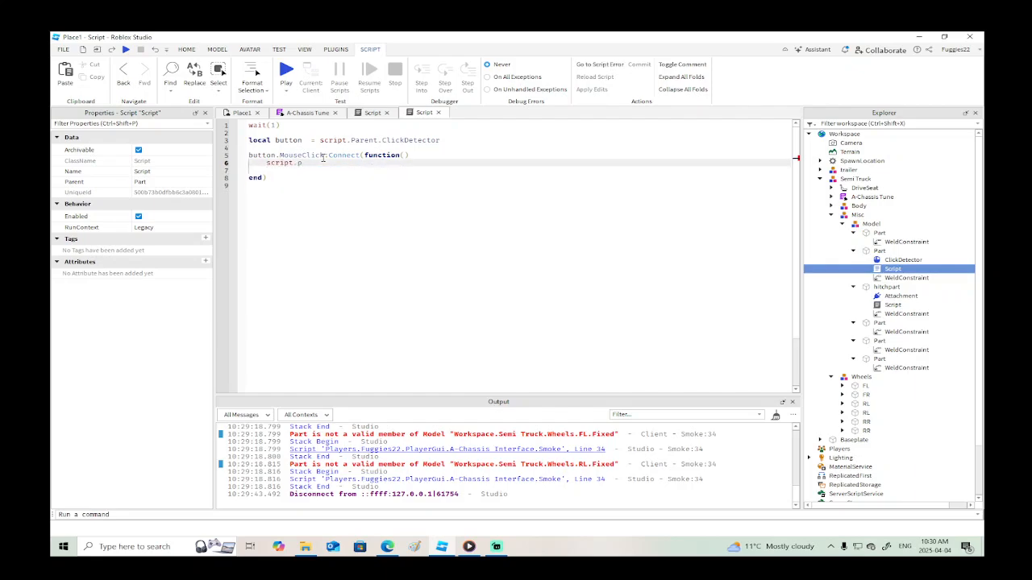
pyautogui.write('p')
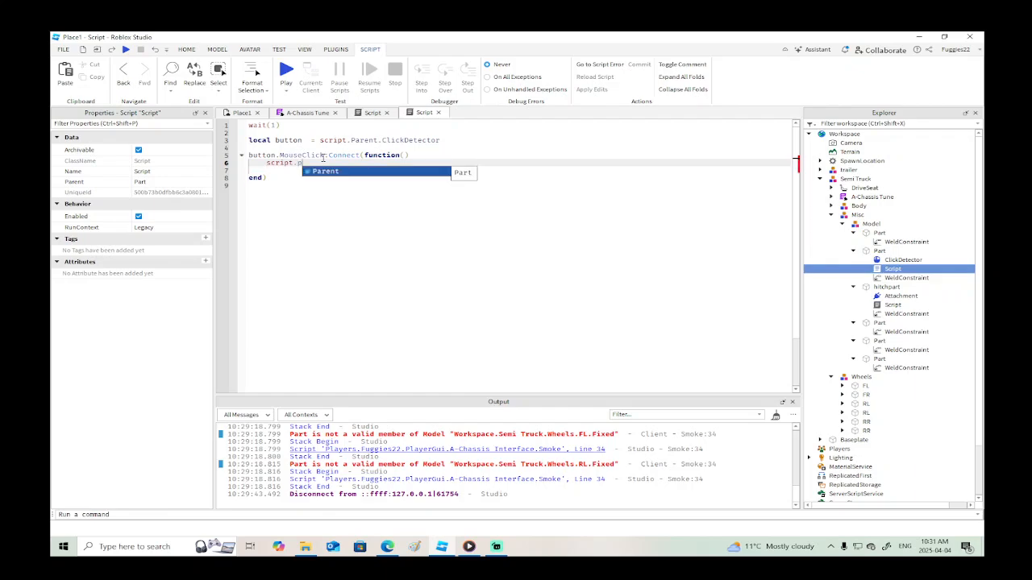
pyautogui.press('Tab')
pyautogui.write('.p')
pyautogui.press('Tab')
pyautogui.write('.h')
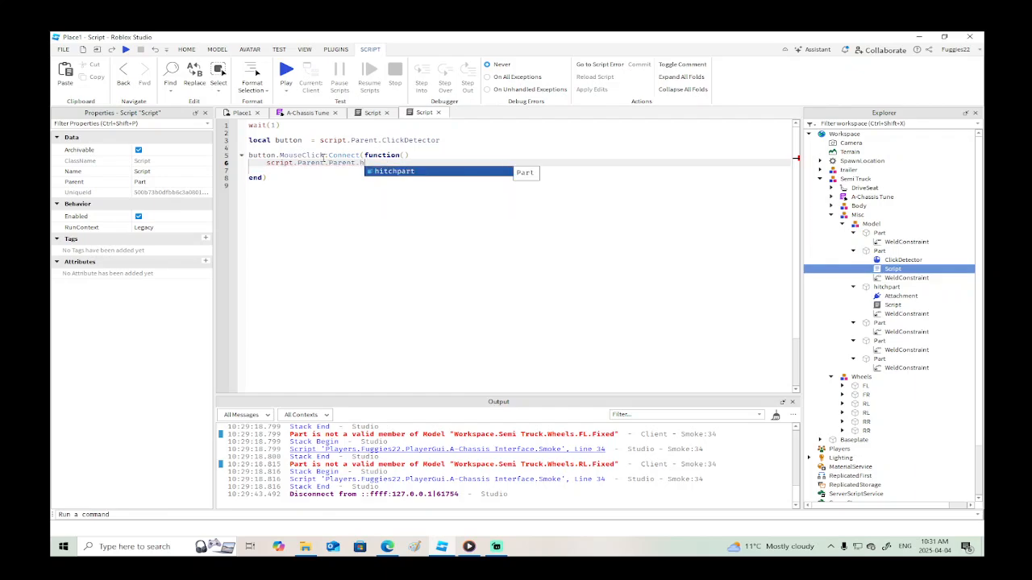
pyautogui.press('Tab')
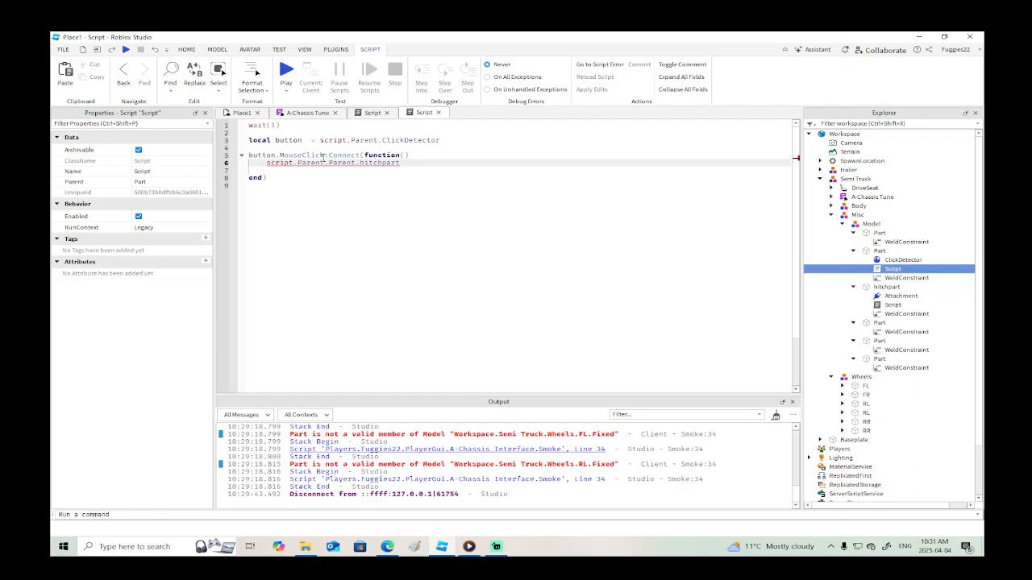
# Append :FindFirstChild("RodConstraint") to the hitchpart reference in the click function.
pyautogui.write(':')
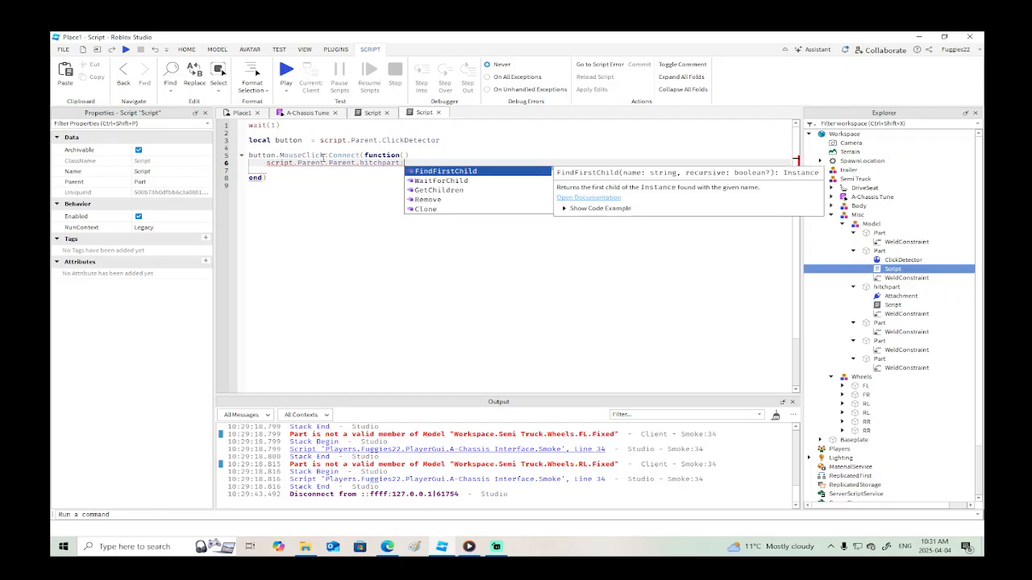
pyautogui.press('Tab')
pyautogui.write('("')
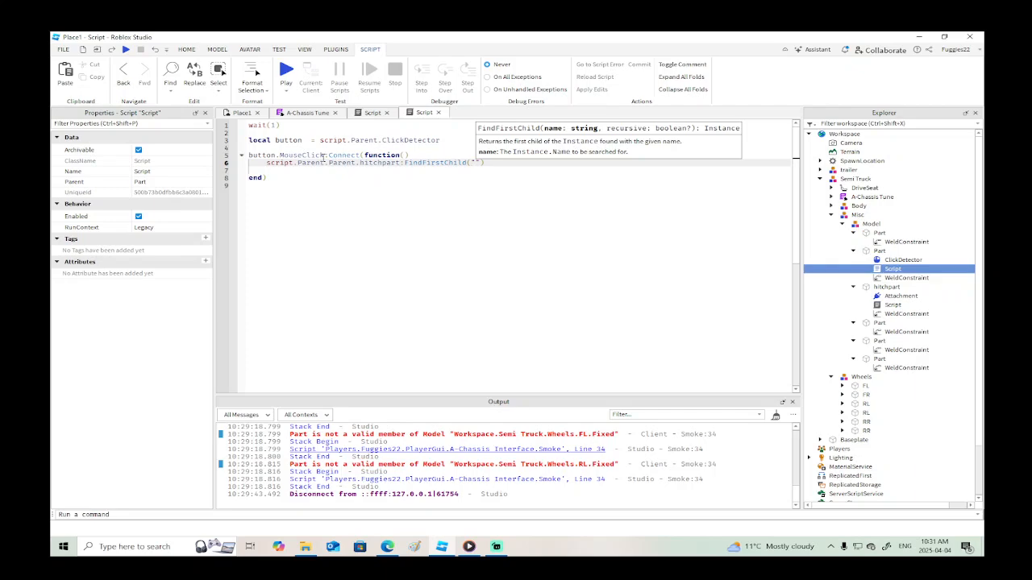
pyautogui.write('Rod')
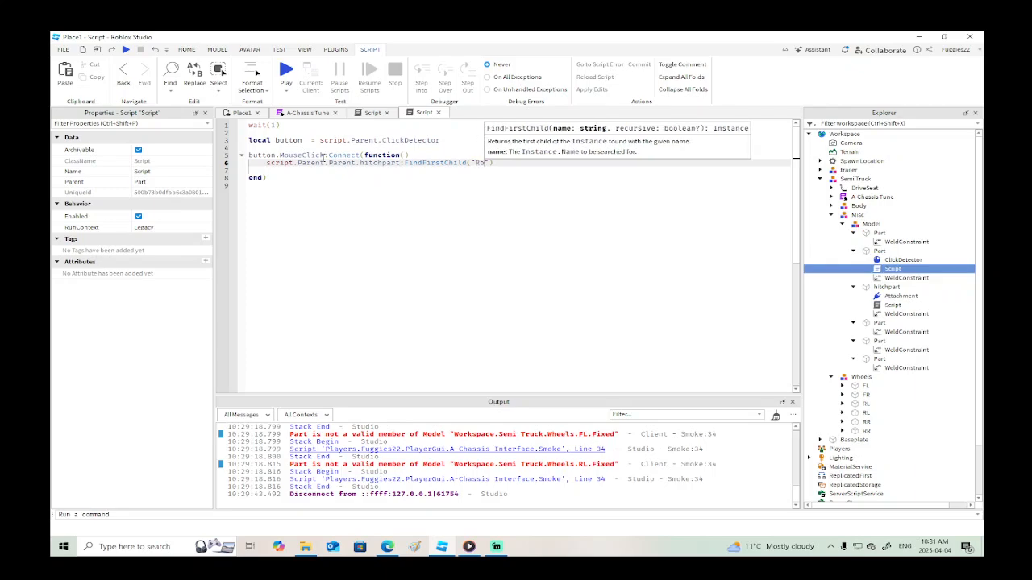
pyautogui.write('Constrai')
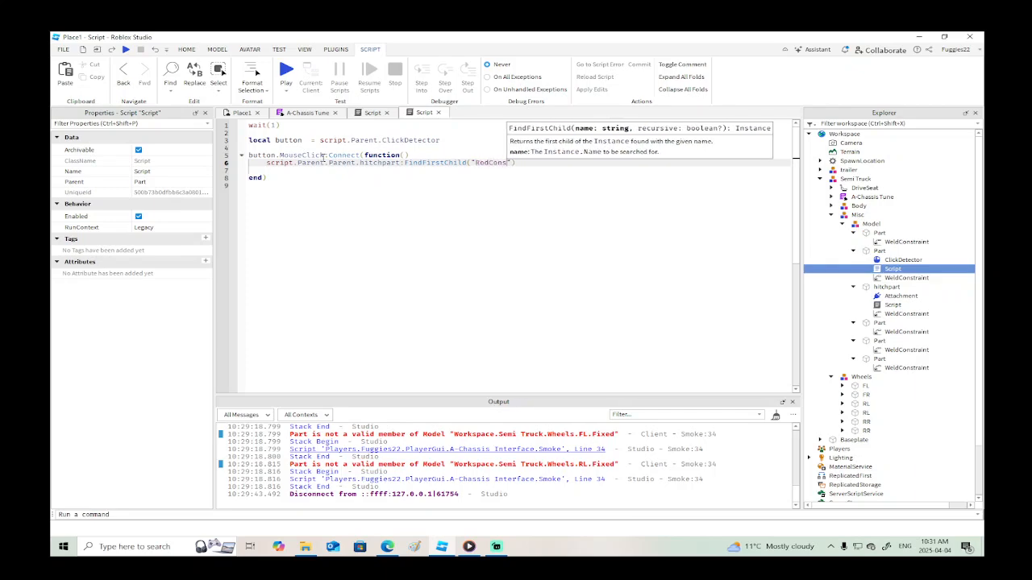
pyautogui.write('nt')
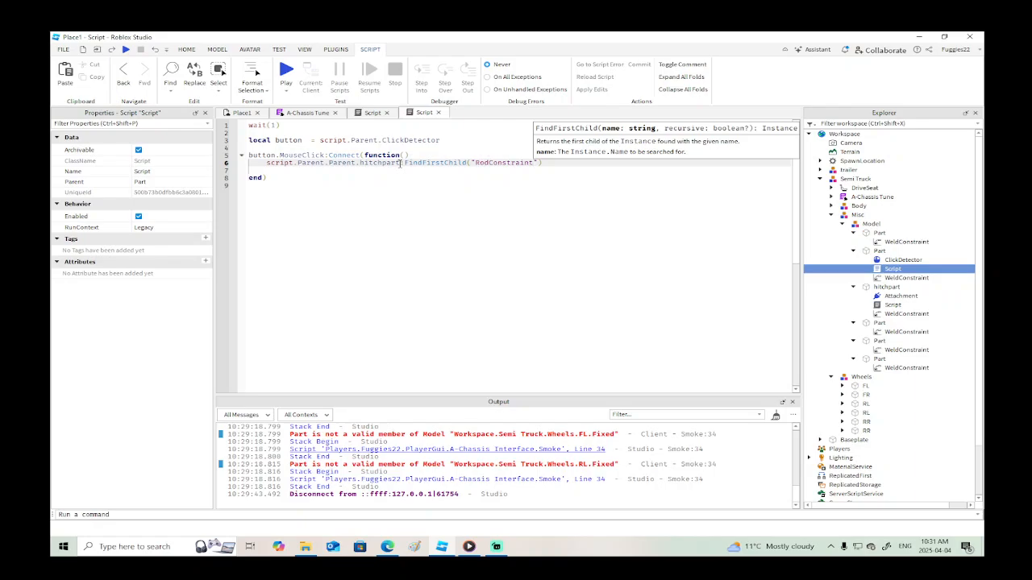
# Assign the RodConstraint lookup to a local variable named connection.
pyautogui.click(274, 164)
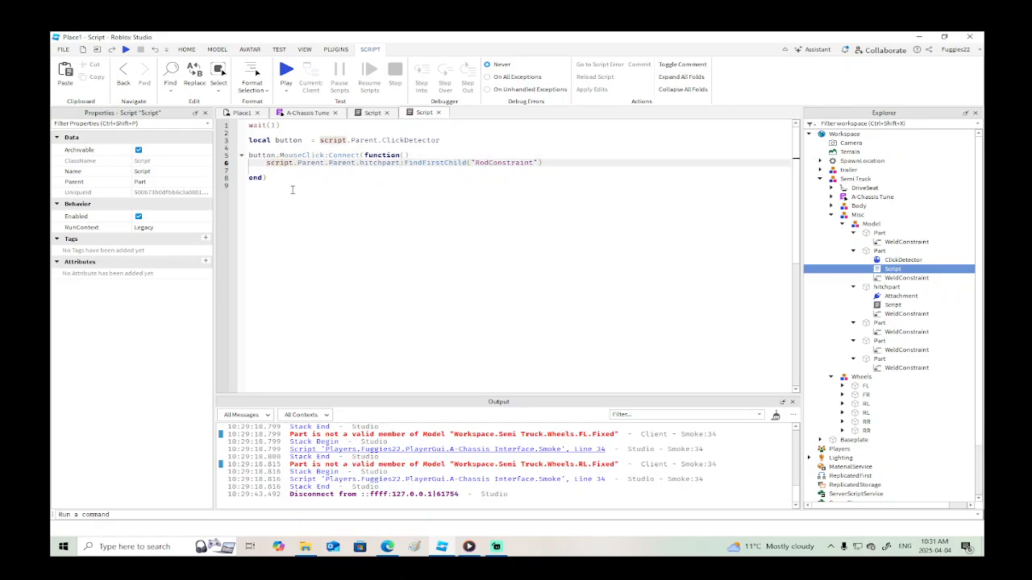
pyautogui.press('Home')
pyautogui.write('local ')
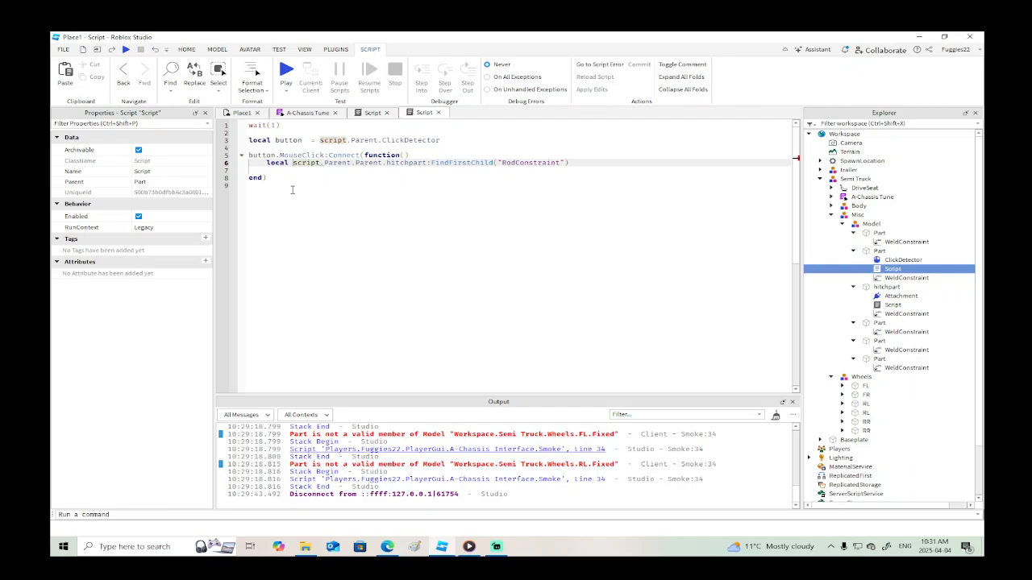
pyautogui.write('connection')
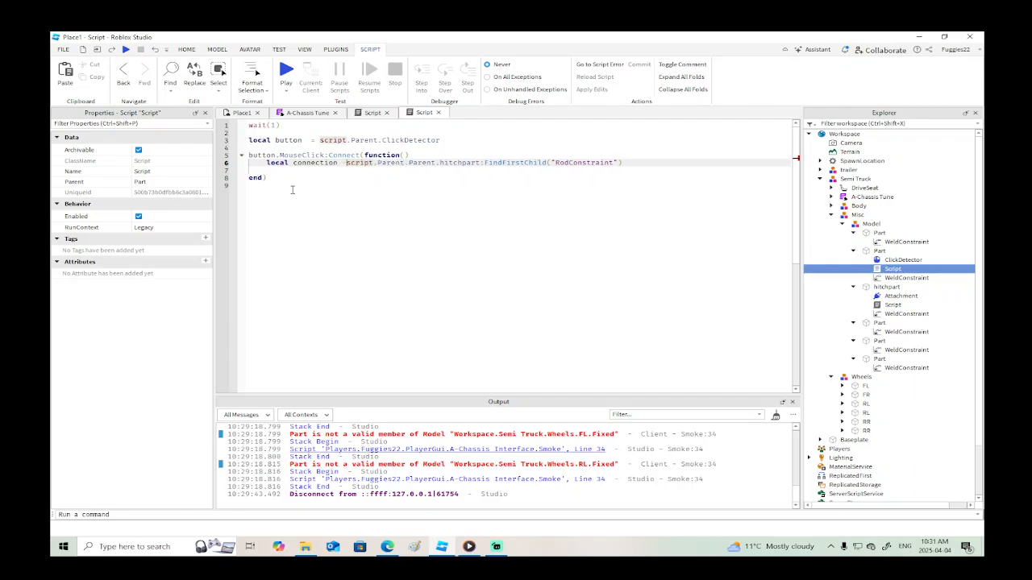
pyautogui.write(' =')
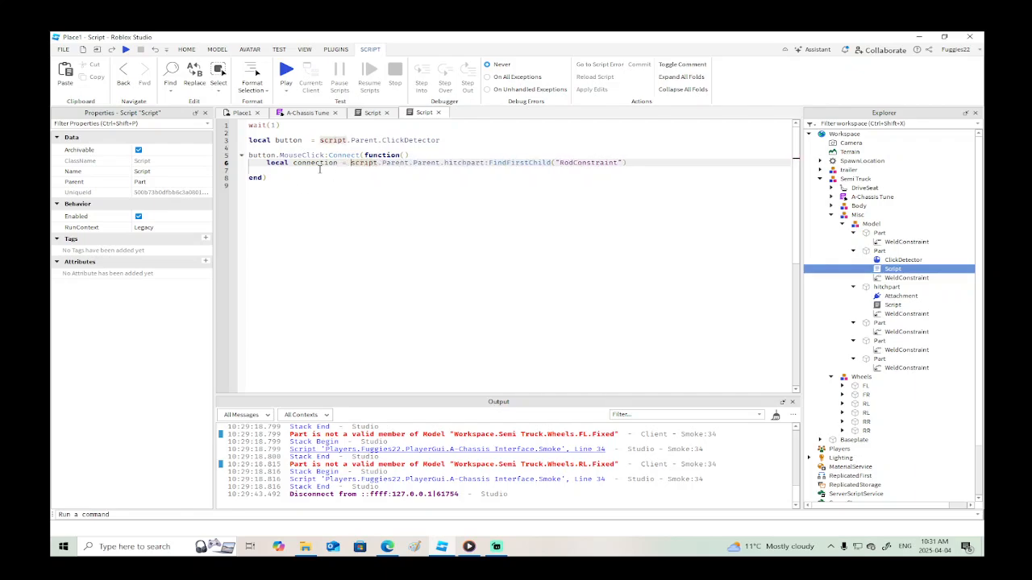
# Below the connection variable, add an if connection then block that calls connection:Remove().
pyautogui.click(319, 169)
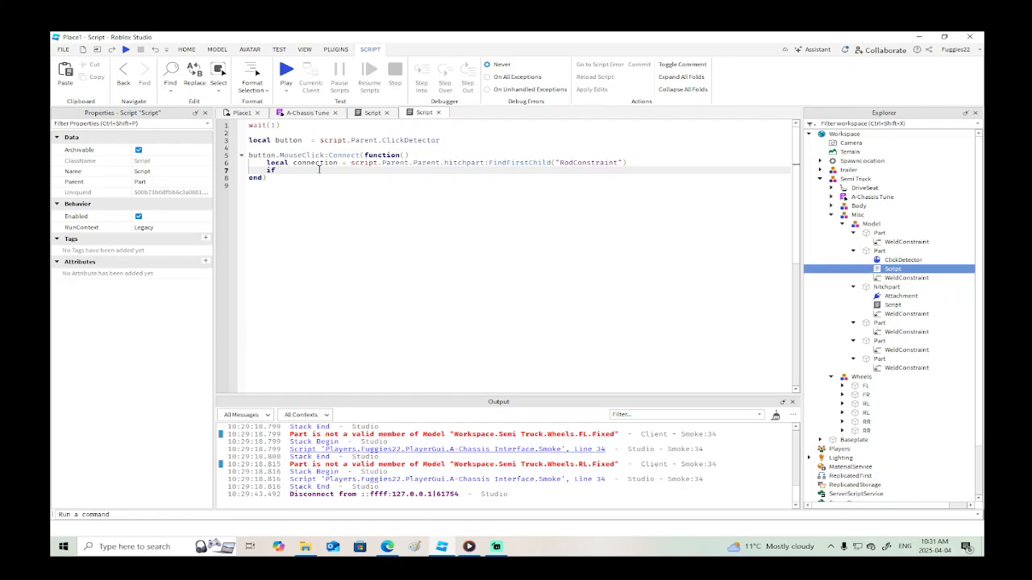
pyautogui.write('if co')
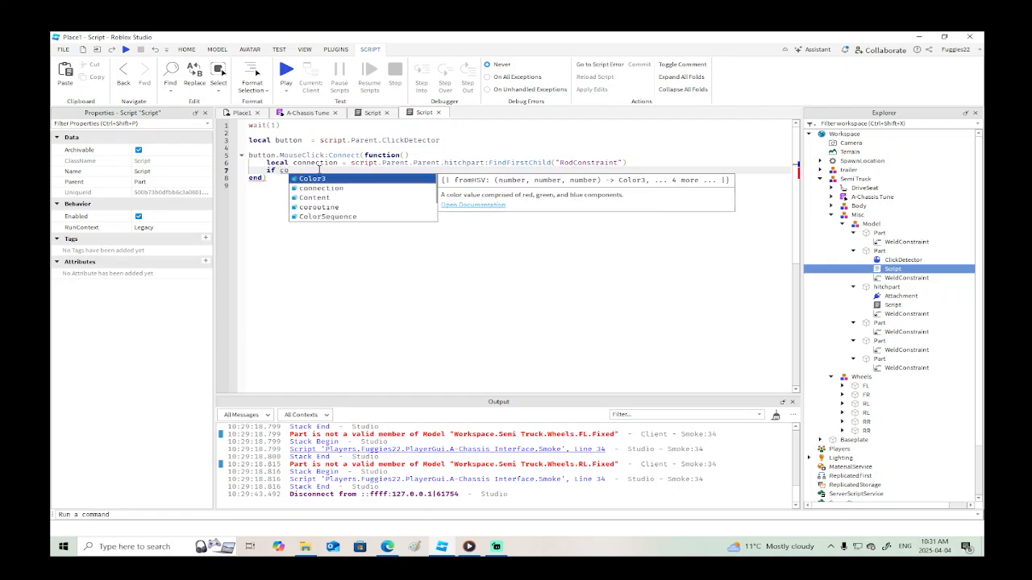
pyautogui.write('nnection')
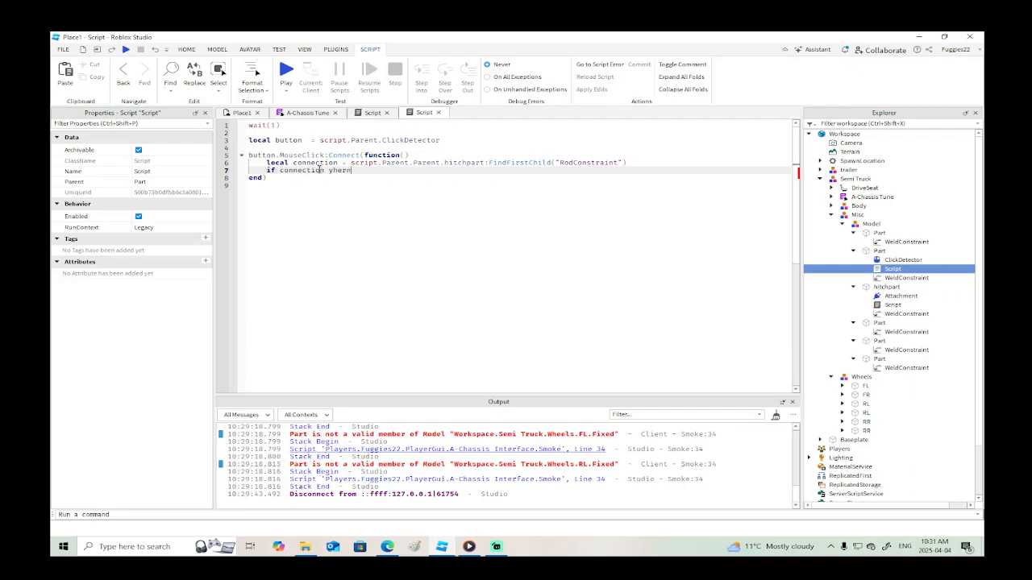
pyautogui.write(' then')
pyautogui.press('Return')
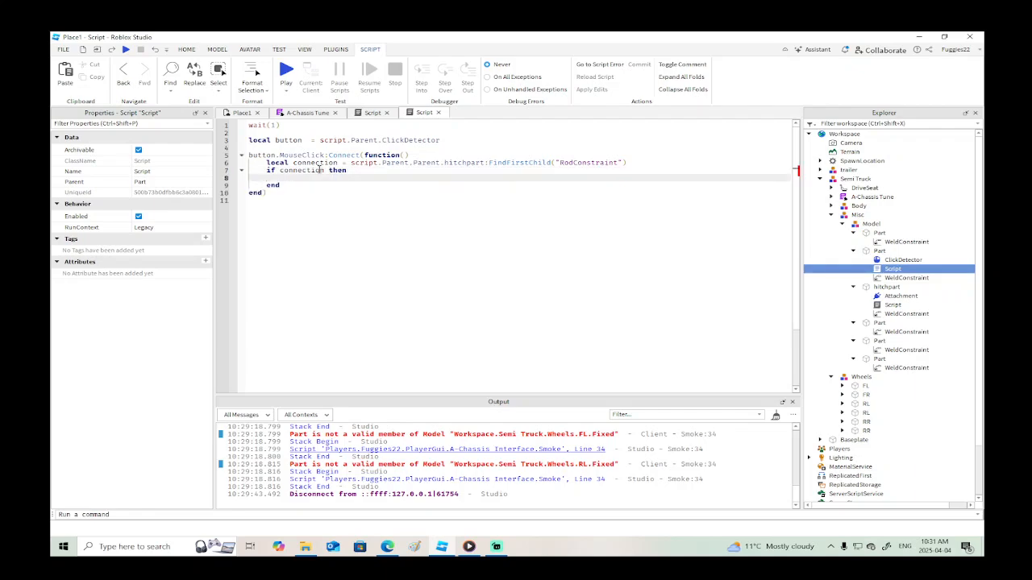
pyautogui.write('c')
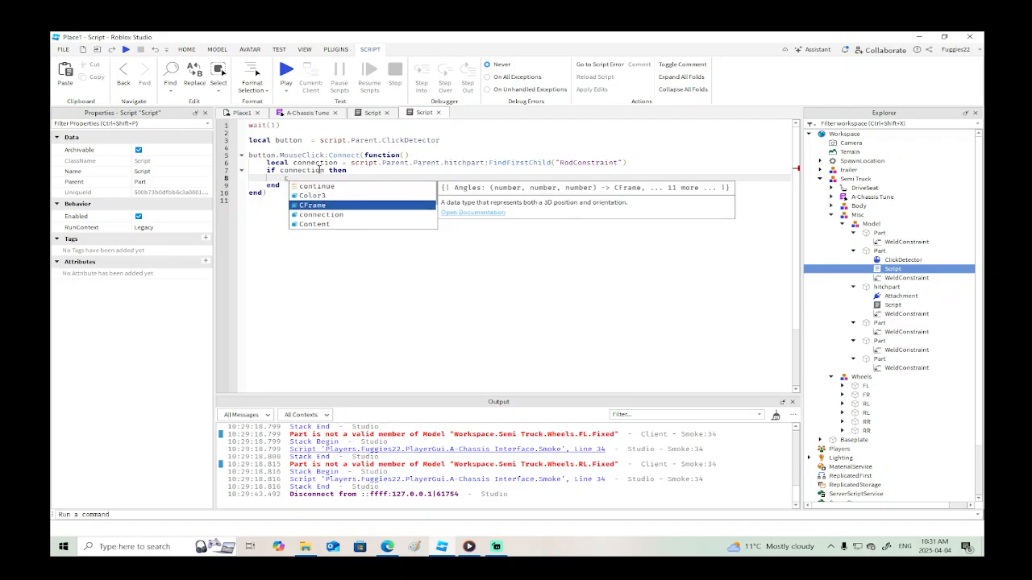
pyautogui.write('onnection:Remove()')
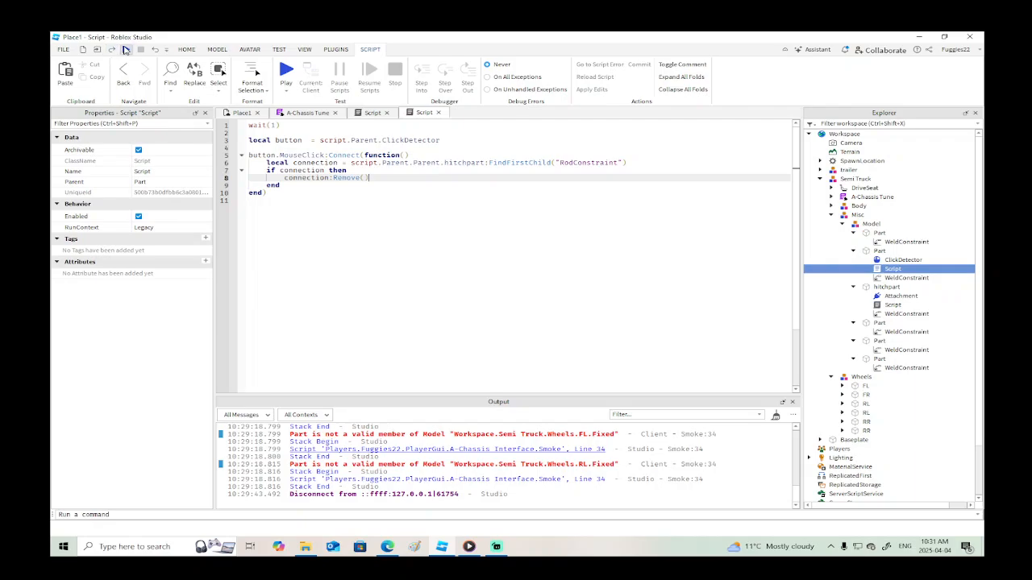
# Playtest briefly by walking the character near the truck, stop the test and return to the side block's script.
pyautogui.click(125, 50)
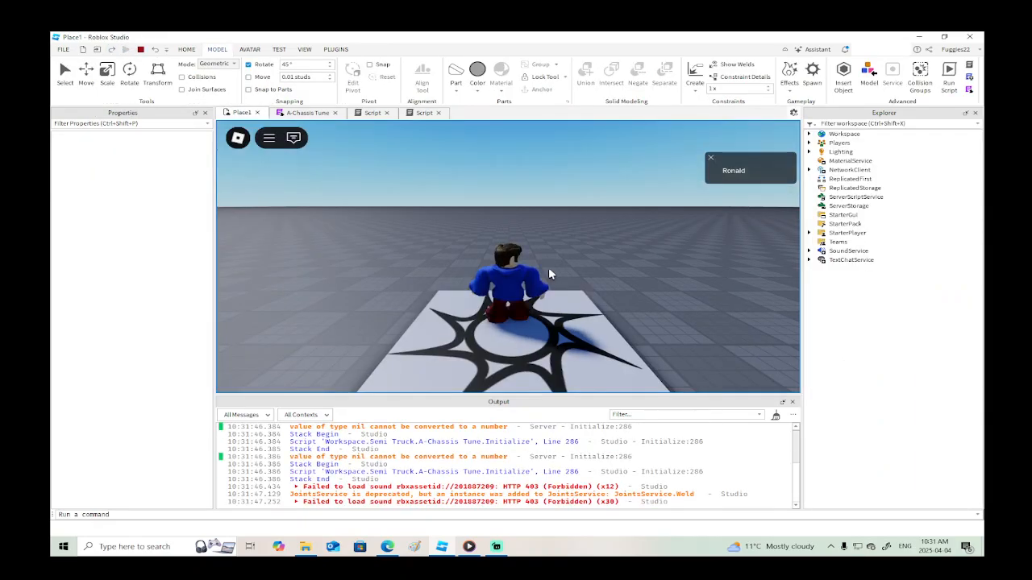
pyautogui.press('a')
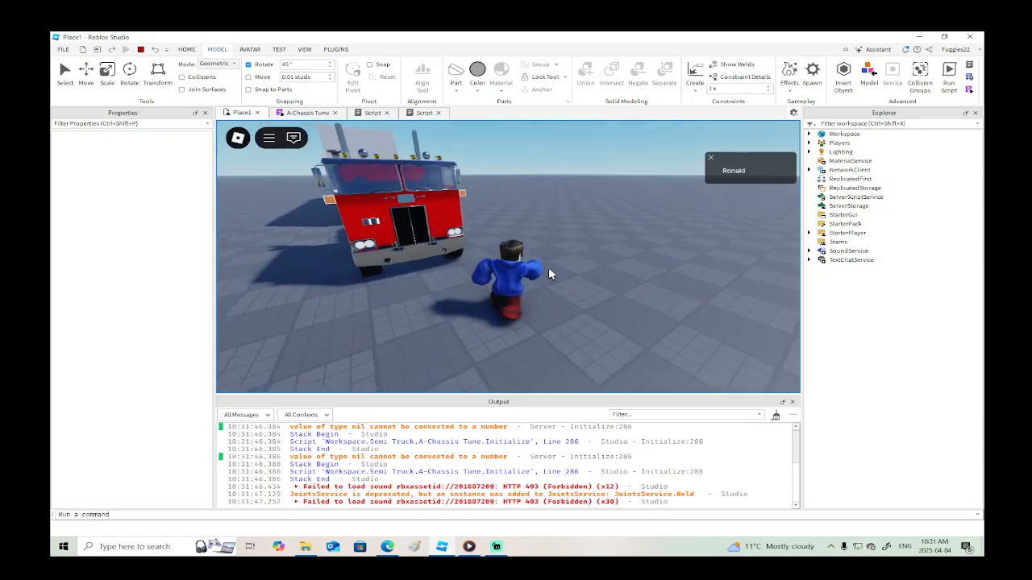
pyautogui.click(141, 49)
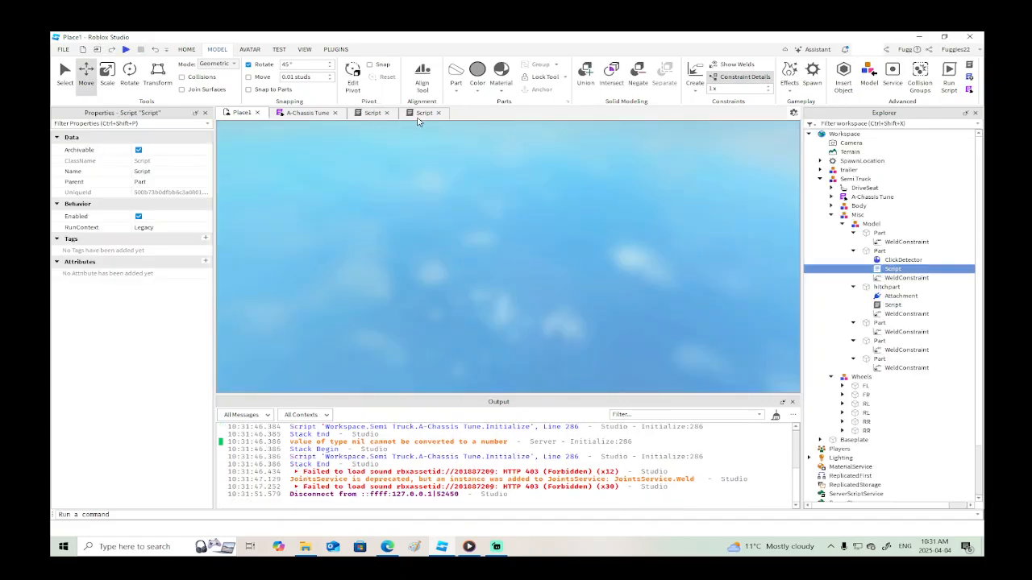
pyautogui.click(418, 114)
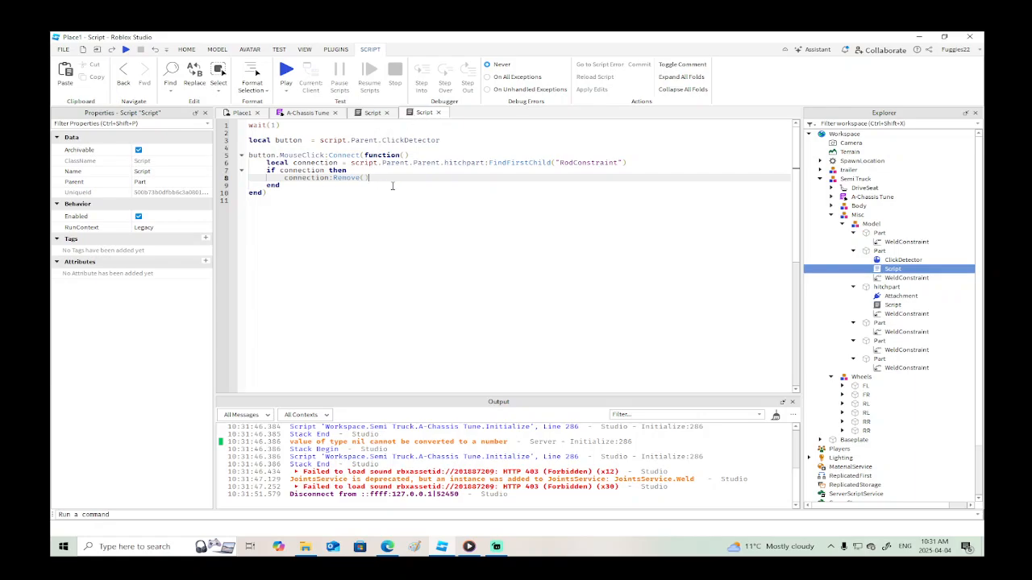
# After connection:Remove(), add wait(10) and a line setting script.Parent.Parent.hitchpart.Script.Enabled = true.
pyautogui.press('Return')
pyautogui.write('ait(10)')
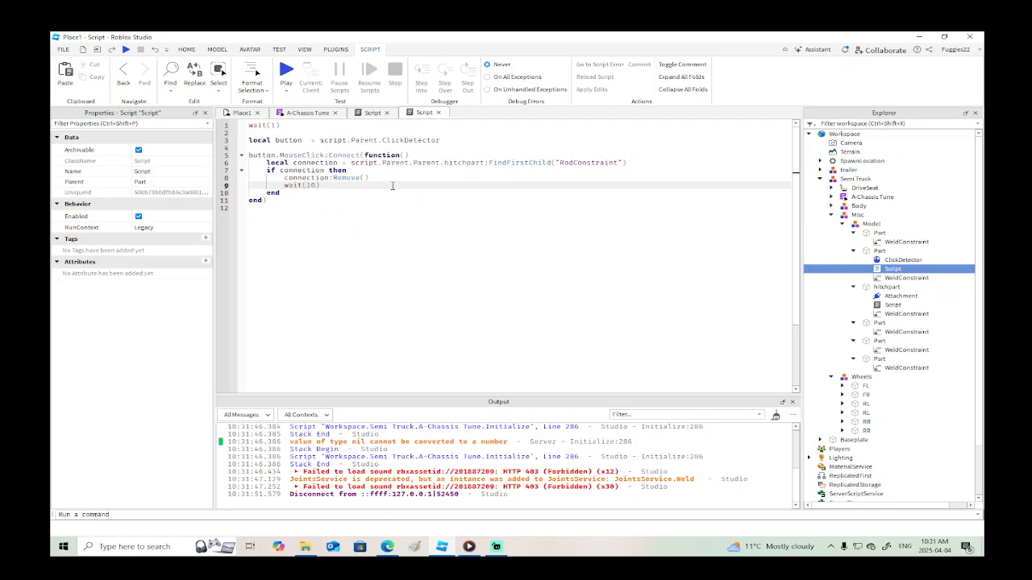
pyautogui.press('Return')
pyautogui.write('script')
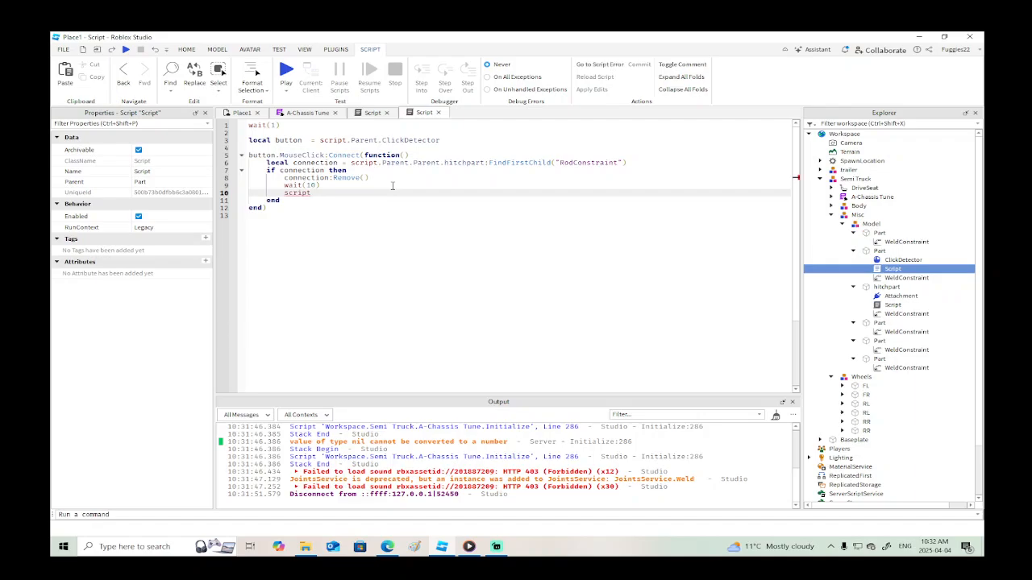
pyautogui.write('.Parent.Parent')
pyautogui.write('.hitchpart.s')
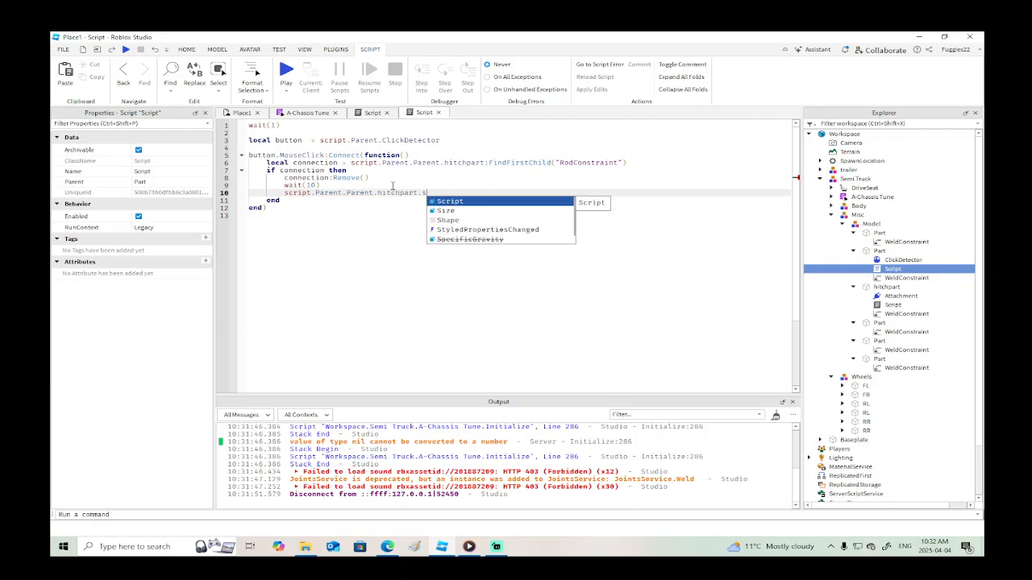
pyautogui.press('Tab')
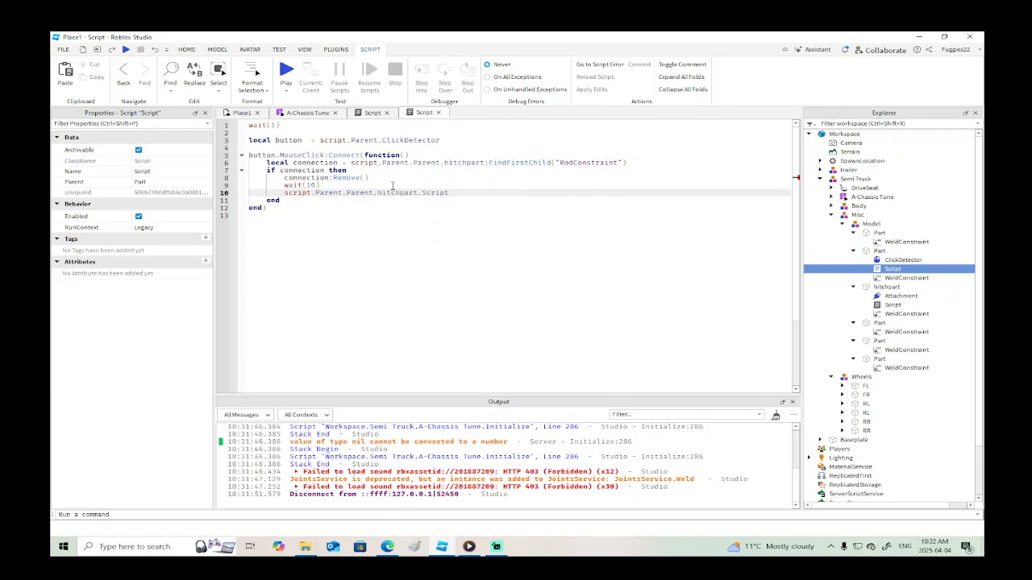
pyautogui.write('.E')
pyautogui.press('Tab')
pyautogui.write('=')
# Directly after connection:Remove(), insert script.Parent.BrickColor = BrickColor.new("Really red").
pyautogui.click(375, 176)
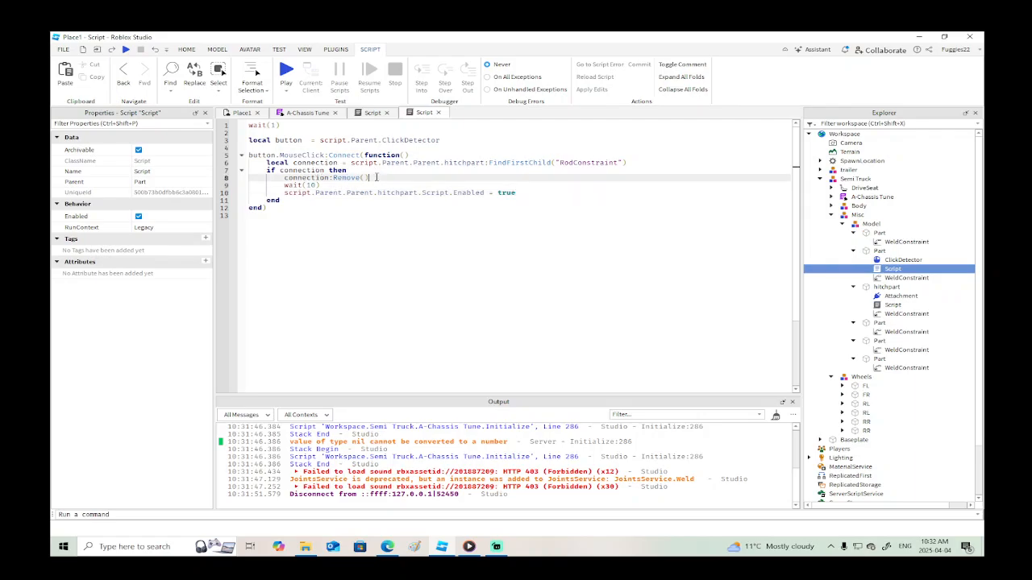
pyautogui.press('Return')
pyautogui.write('script.p')
pyautogui.press('Tab')
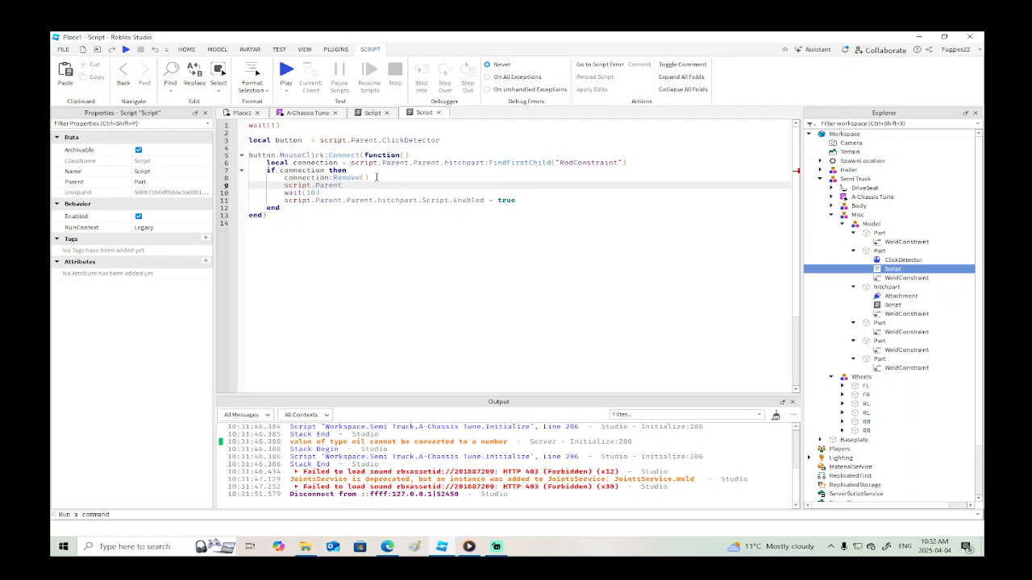
pyautogui.write('.b')
pyautogui.press('Tab')
pyautogui.write('= b')
pyautogui.press('Tab')
pyautogui.write('.n')
pyautogui.press('Tab')
pyautogui.write('(')
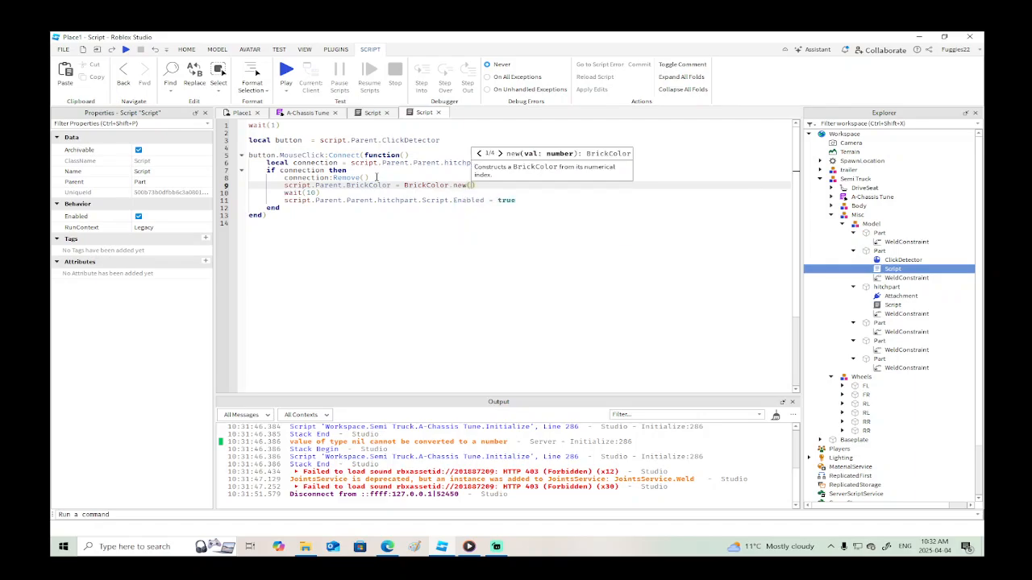
pyautogui.write('"R')
pyautogui.press('Tab')
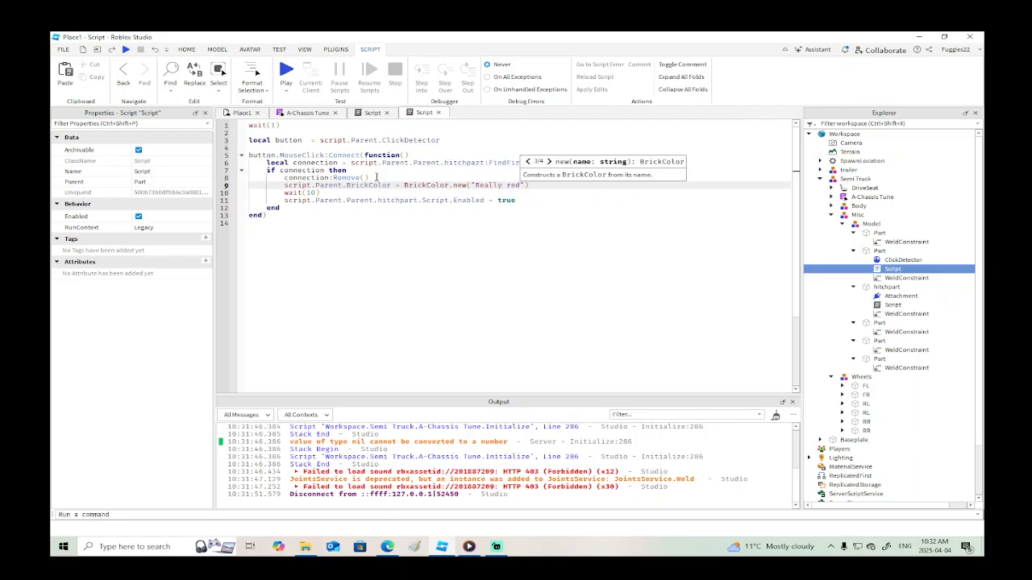
# Below the line enabling the hitchpart script, add script.Parent.BrickColor = BrickColor.new("Gold").
pyautogui.moveTo(534, 184)
pyautogui.mouseDown()
pyautogui.moveTo(282, 186)
pyautogui.moveTo(292, 186)
pyautogui.mouseUp()
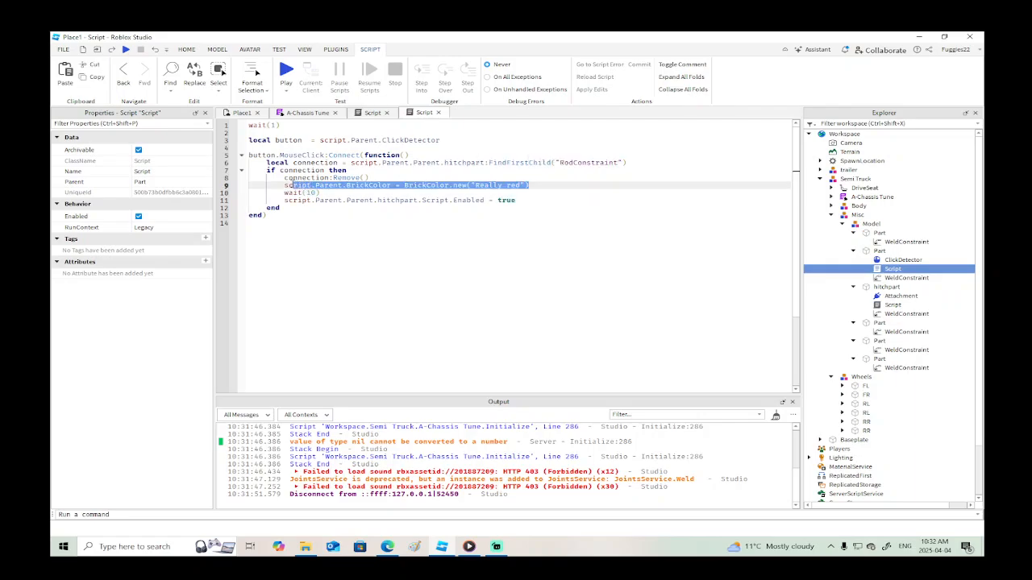
pyautogui.click(520, 200)
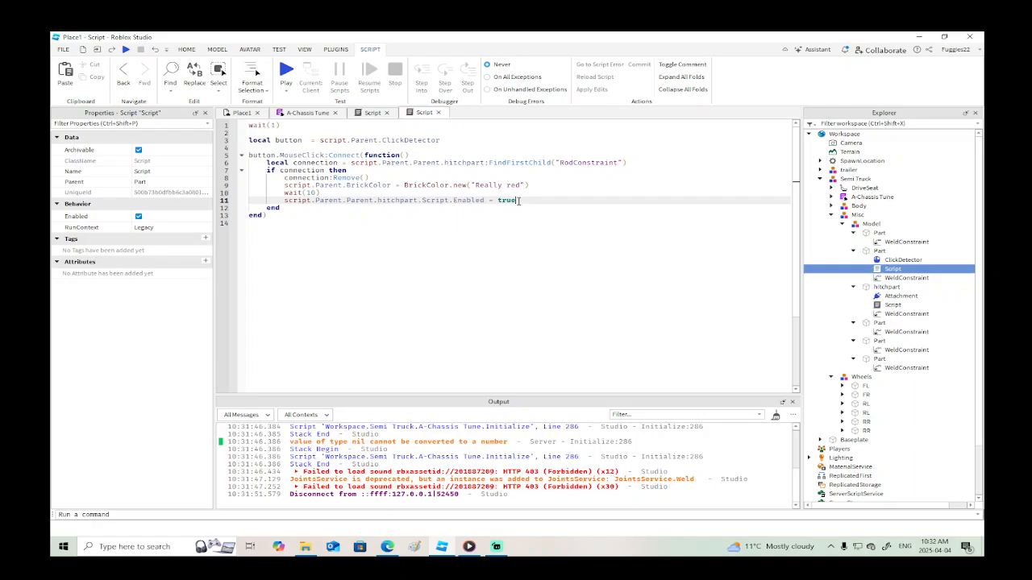
pyautogui.press('Return')
pyautogui.write('script.Parent.BrickColor = BrickColor.new("Really red")')
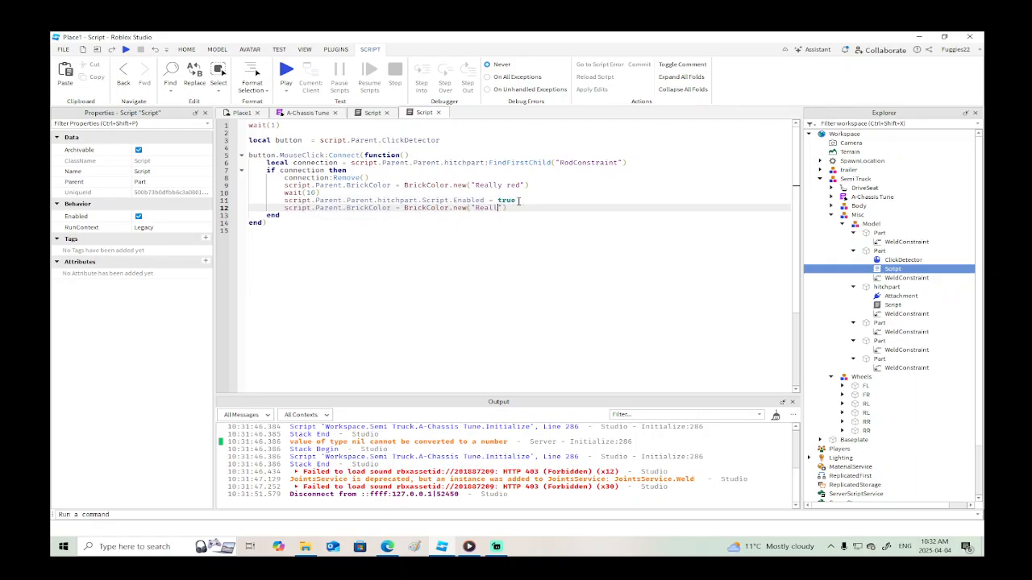
pyautogui.write('Gold')
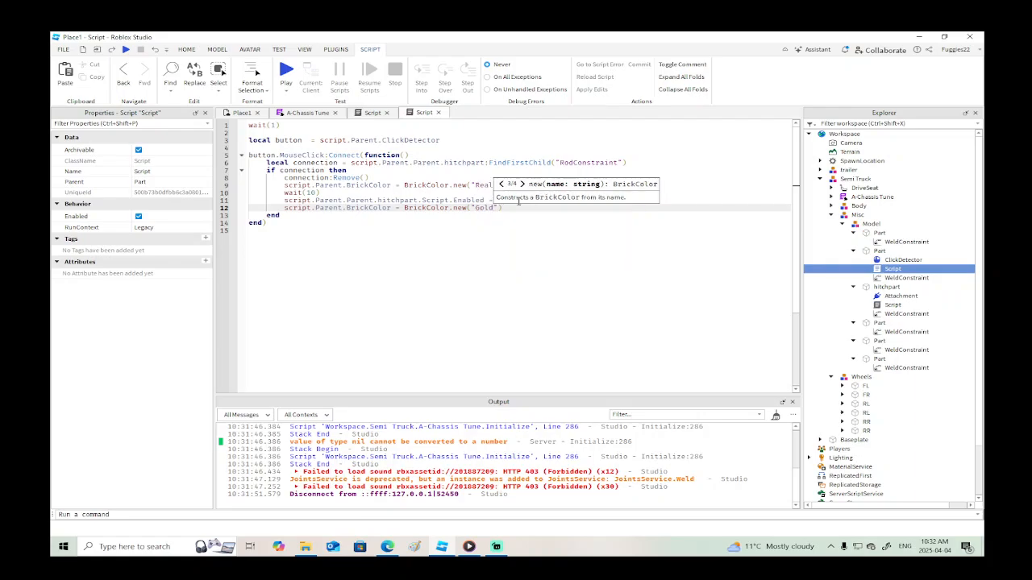
# Start a playtest, walk the character from the spawn pad to the semi truck and get into the driver's seat.
pyautogui.click(126, 50)
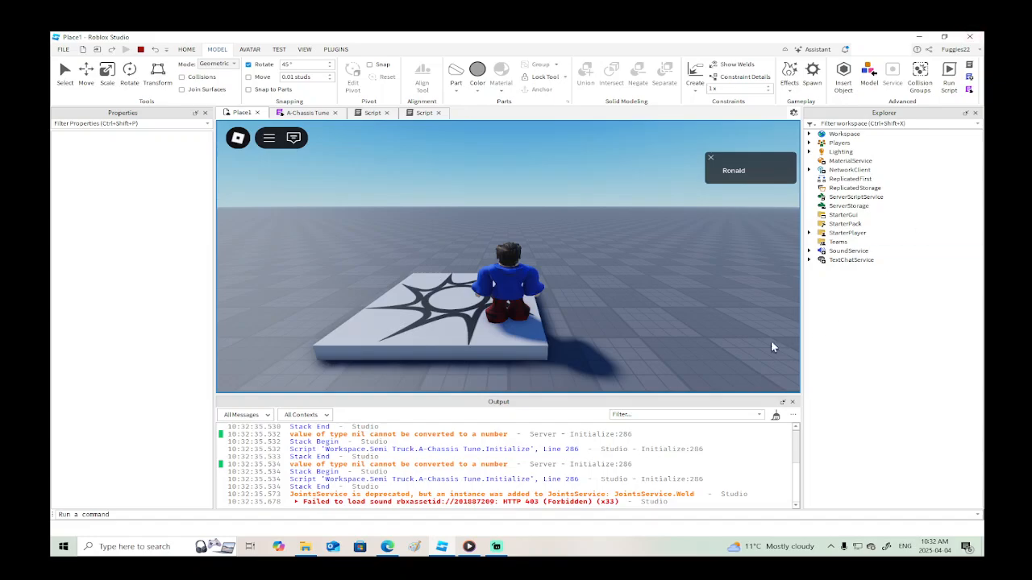
pyautogui.moveTo(677, 284); pyautogui.dragTo(677, 285, button='right')
pyautogui.press('w')
pyautogui.press('w')
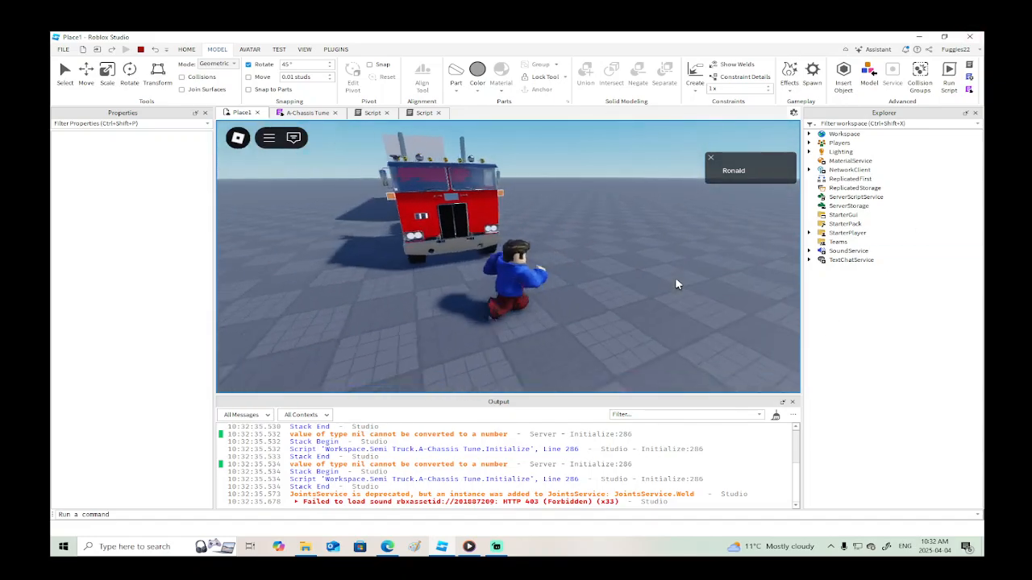
pyautogui.press('w')
pyautogui.moveTo(585, 261); pyautogui.dragTo(584, 261, button='right')
pyautogui.press('space')
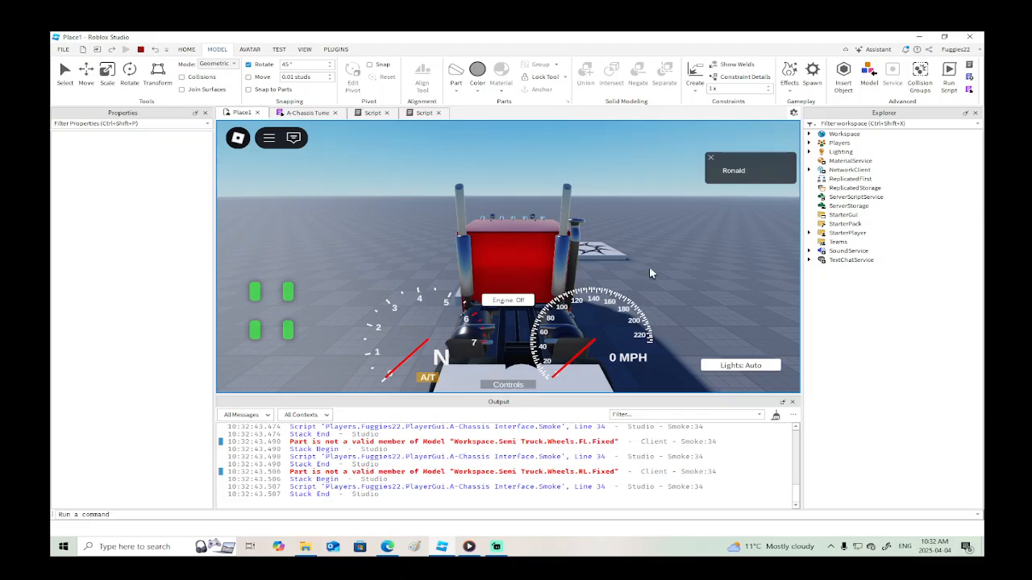
# With the engine on, line the truck up and reverse it under the front of the box trailer.
pyautogui.press('w')
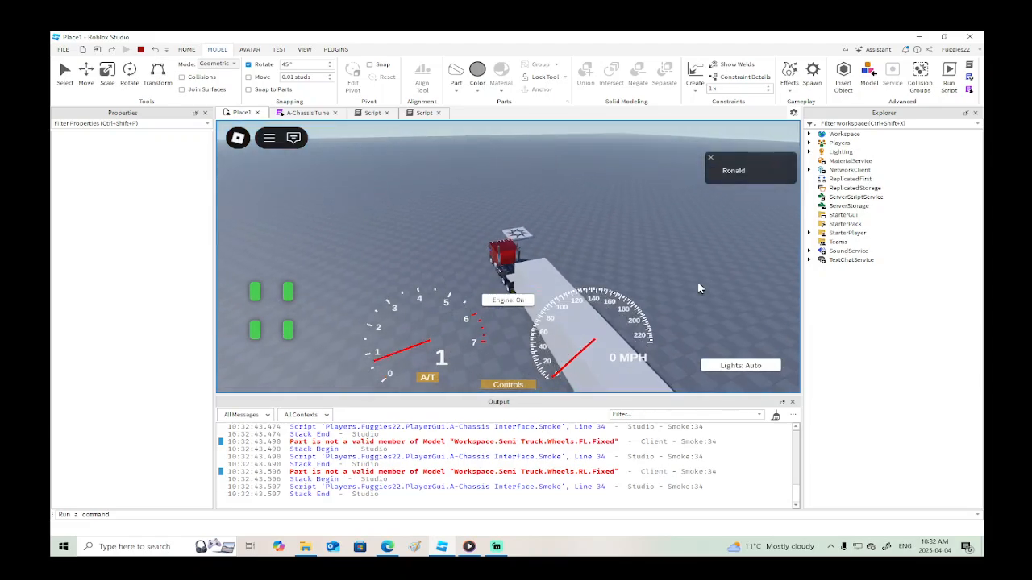
pyautogui.moveTo(659, 250); pyautogui.dragTo(660, 250, button='right')
pyautogui.press('s')
pyautogui.press('s')
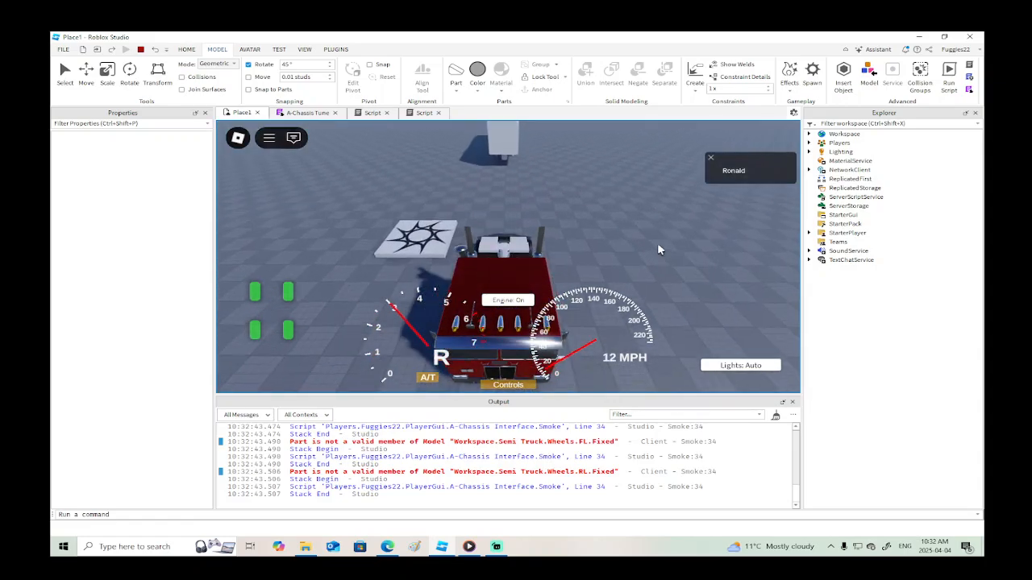
pyautogui.moveTo(659, 250); pyautogui.dragTo(659, 249, button='right')
pyautogui.press('w')
pyautogui.press('s')
pyautogui.press('w')
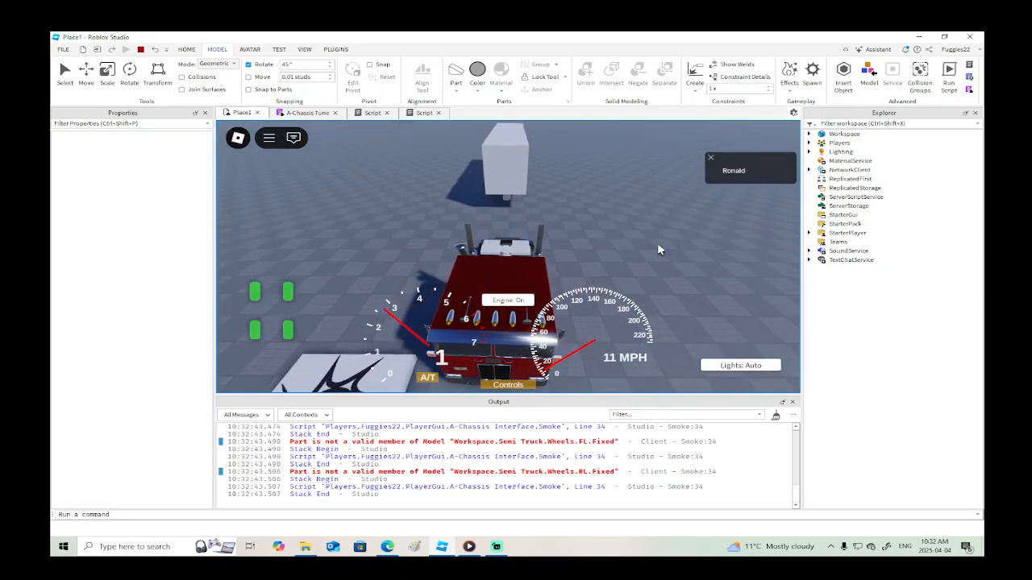
pyautogui.press('s')
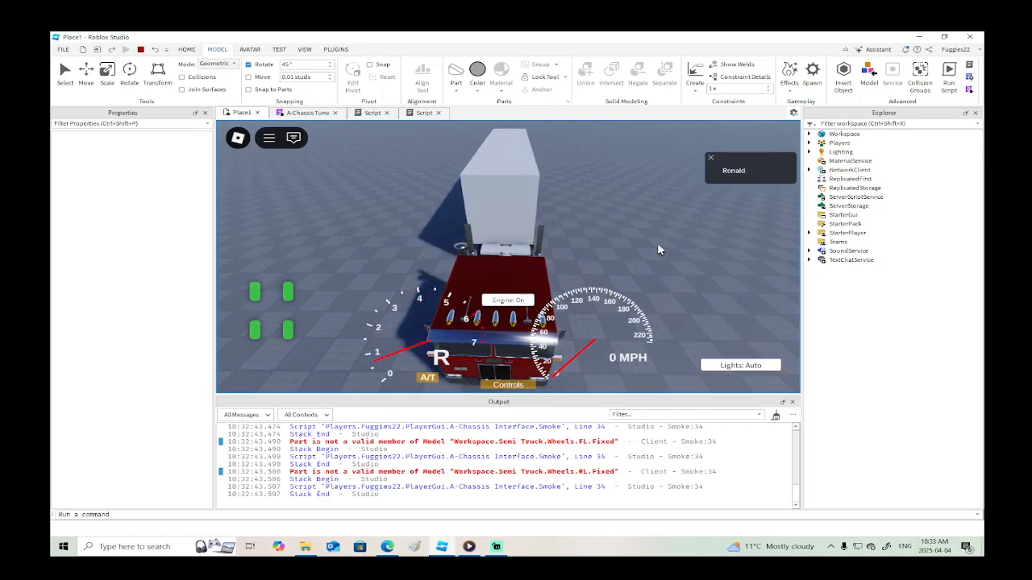
# Move the truck back and forth under the trailer while viewing it from the side to check the coupling.
pyautogui.moveTo(659, 250); pyautogui.dragTo(659, 250, button='right')
pyautogui.press('w')
pyautogui.press('s')
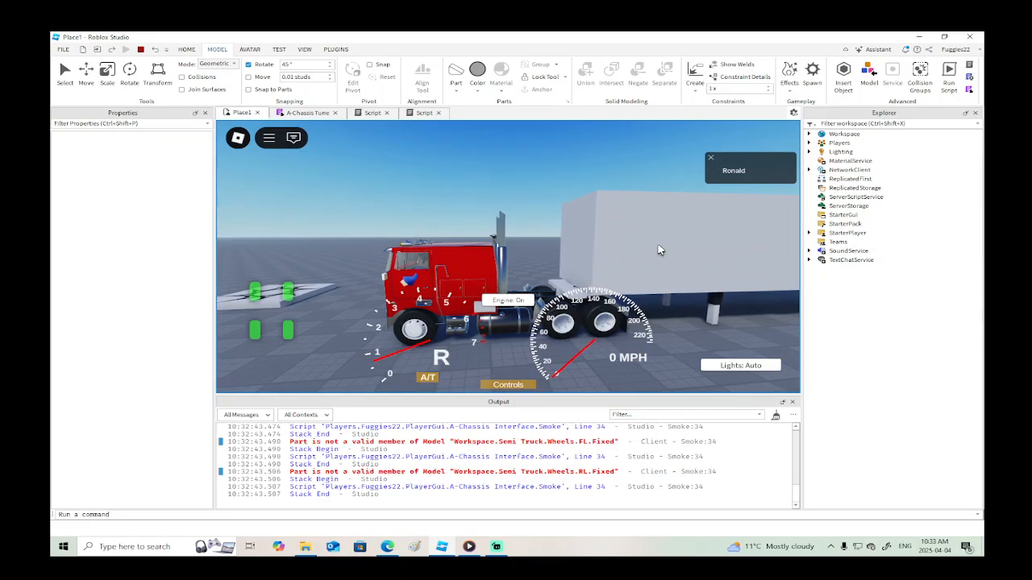
pyautogui.press('w')
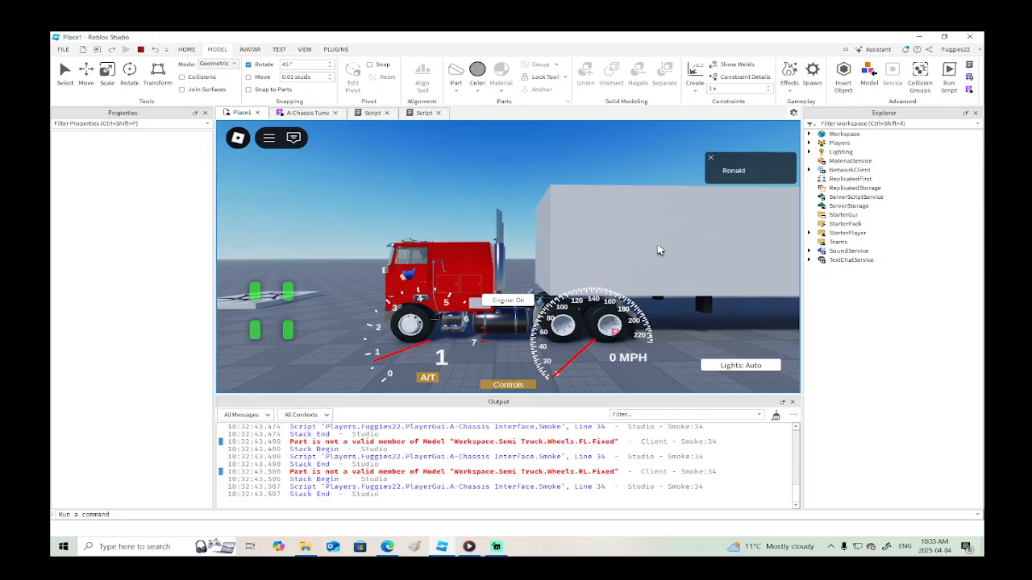
# Leave the truck, walk to its side, trigger the uncoupling block and inspect the block's color.
pyautogui.press('space')
pyautogui.moveTo(659, 250); pyautogui.dragTo(659, 250, button='right')
pyautogui.press('s')
pyautogui.press('w')
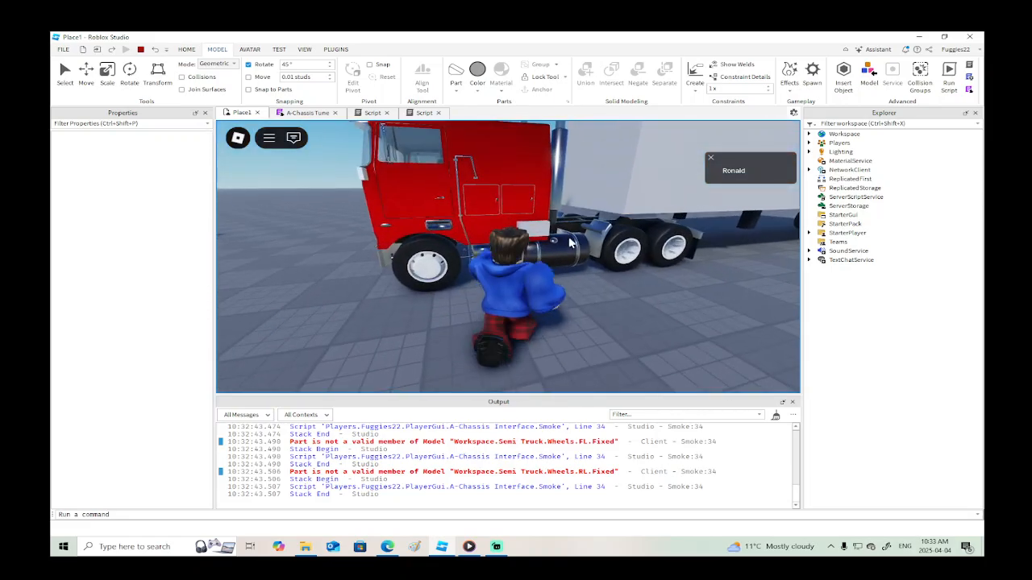
pyautogui.click(542, 232)
pyautogui.scroll(2, 608, 279)
pyautogui.press('a')
pyautogui.moveTo(608, 279); pyautogui.dragTo(608, 279, button='right')
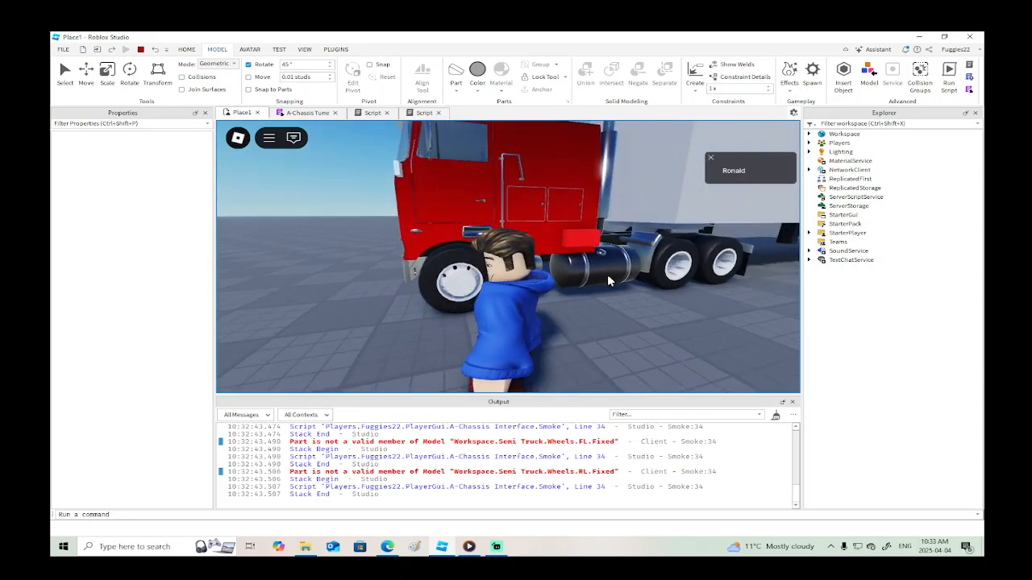
pyautogui.moveTo(607, 275); pyautogui.dragTo(607, 275, button='right')
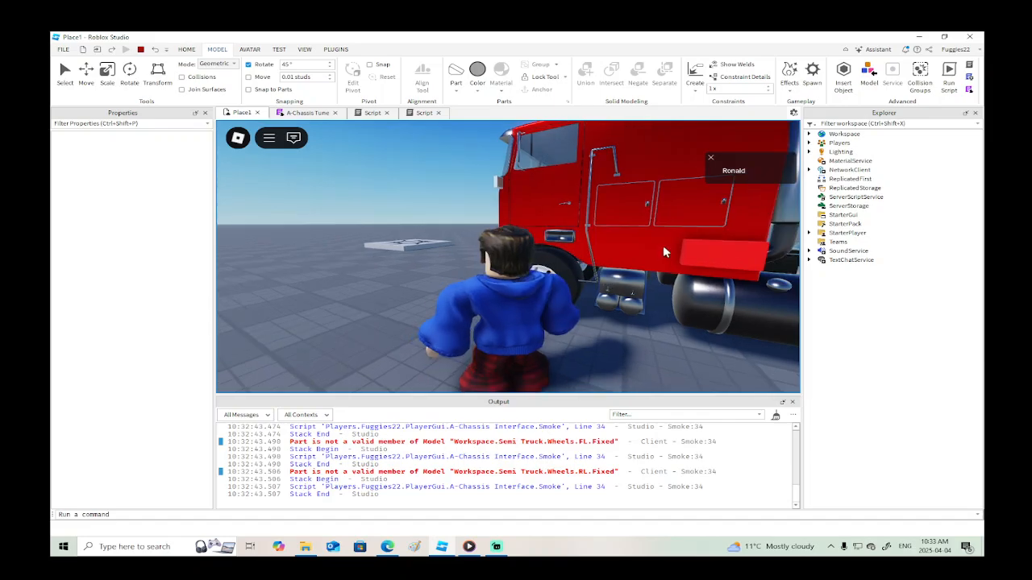
# Get back into the truck, test driving it forward and in reverse near the trailer, and stop the playtest.
pyautogui.press('w')
pyautogui.press('space')
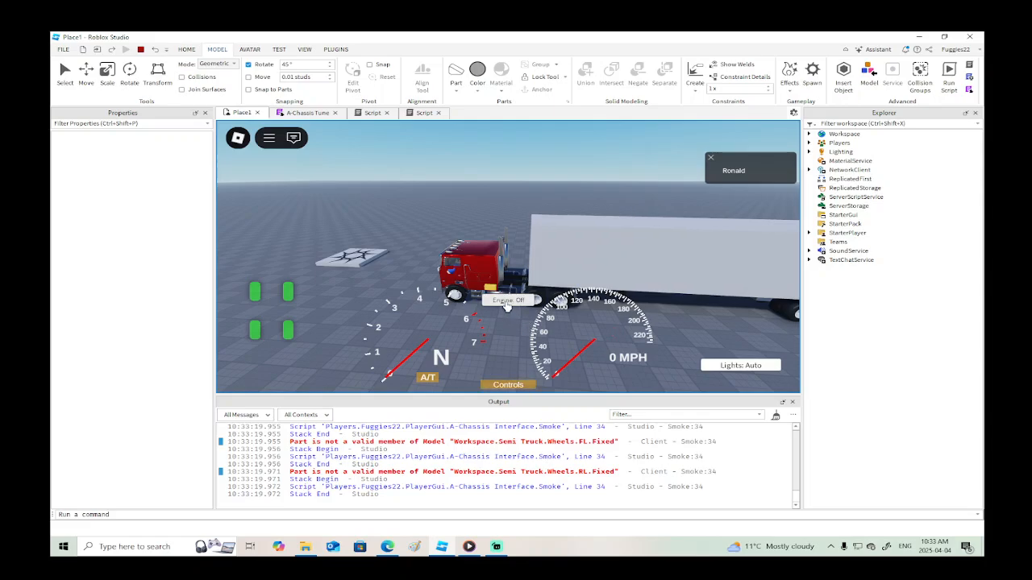
pyautogui.press('w')
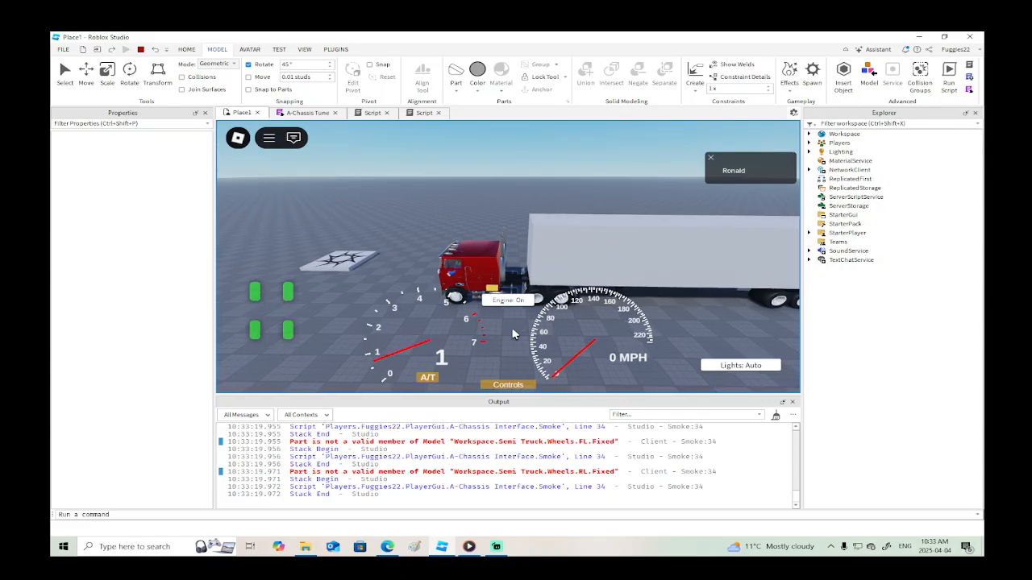
pyautogui.press('s')
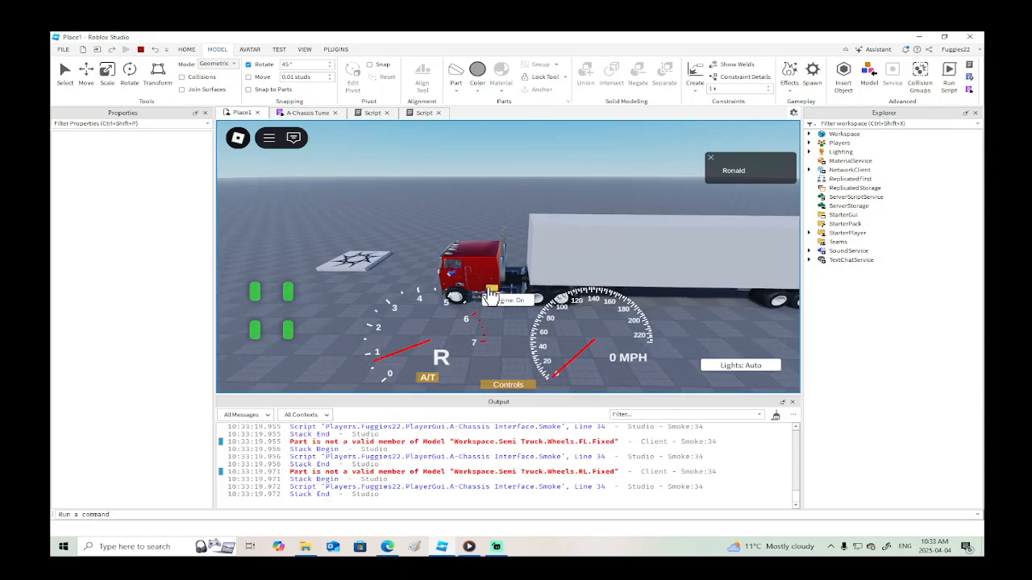
pyautogui.press('w')
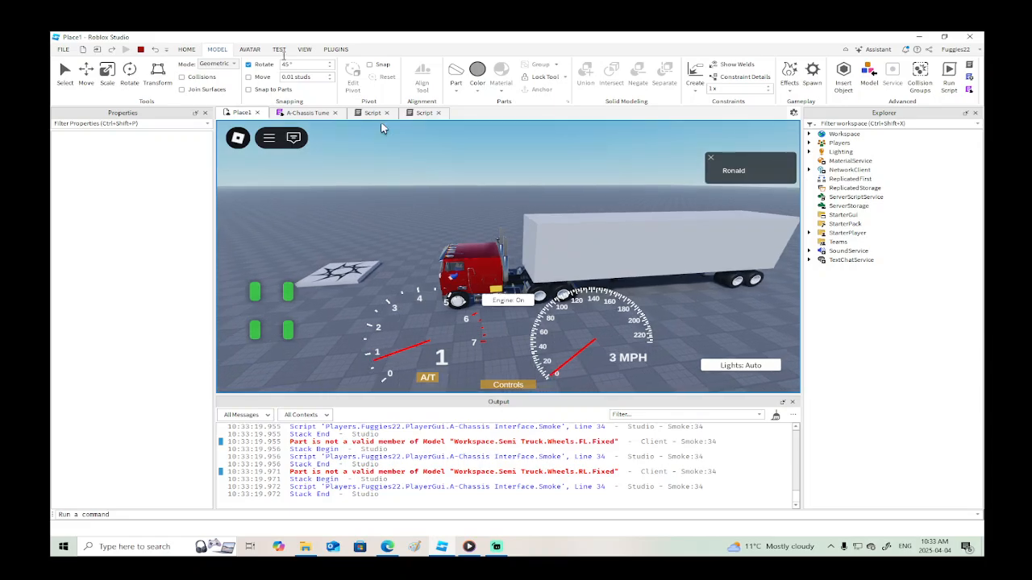
pyautogui.click(140, 49)
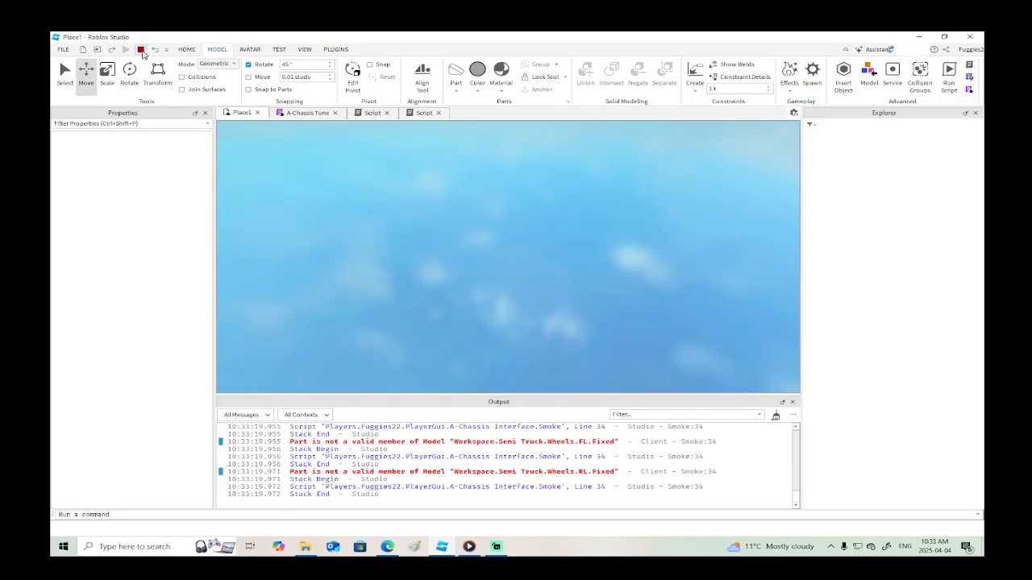
# In the side block's script, move the "Really red" BrickColor line to the start of the MouseClick function and remove the leftover blank line.
pyautogui.click(423, 113)
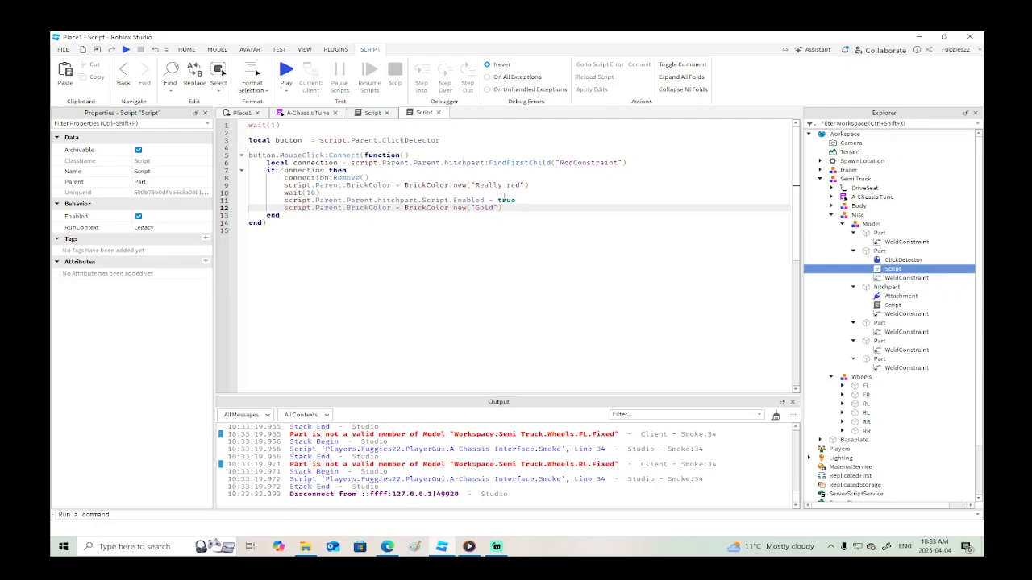
pyautogui.moveTo(530, 186); pyautogui.dragTo(250, 184)
pyautogui.hotkey('ctrl', 'c')
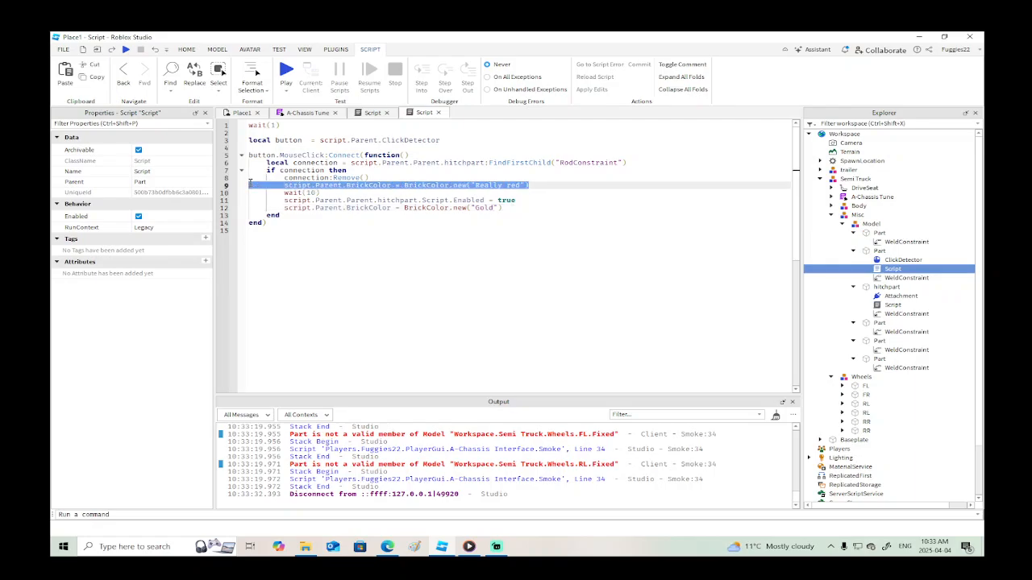
pyautogui.press('BackSpace')
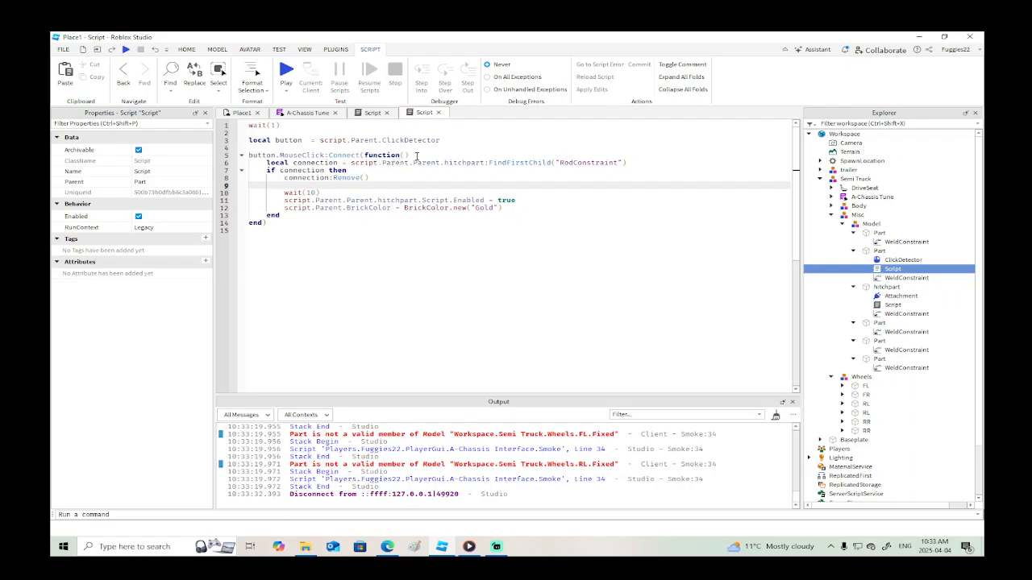
pyautogui.click(417, 156)
pyautogui.press('Return')
pyautogui.hotkey('ctrl', 'v')
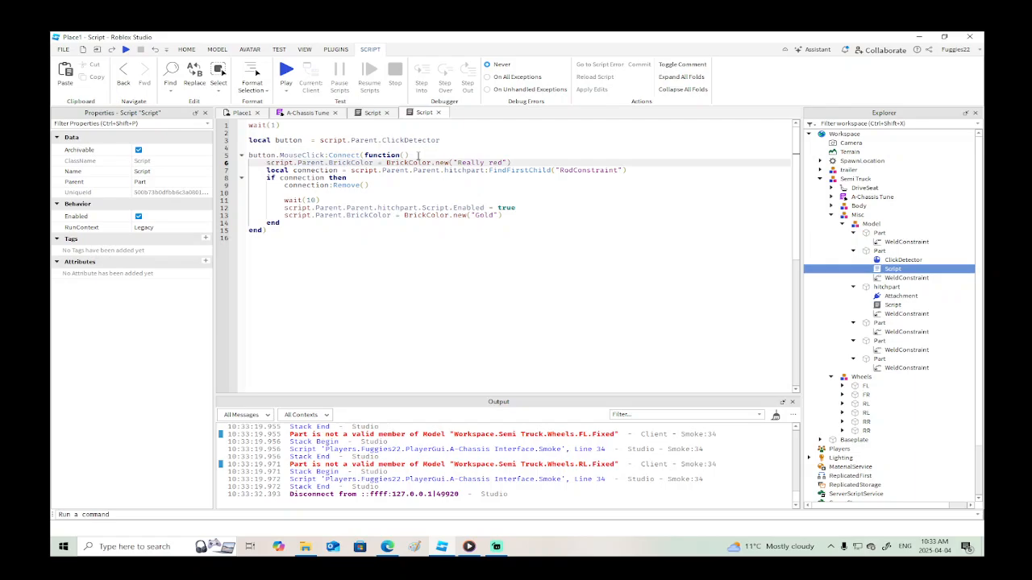
pyautogui.click(317, 192)
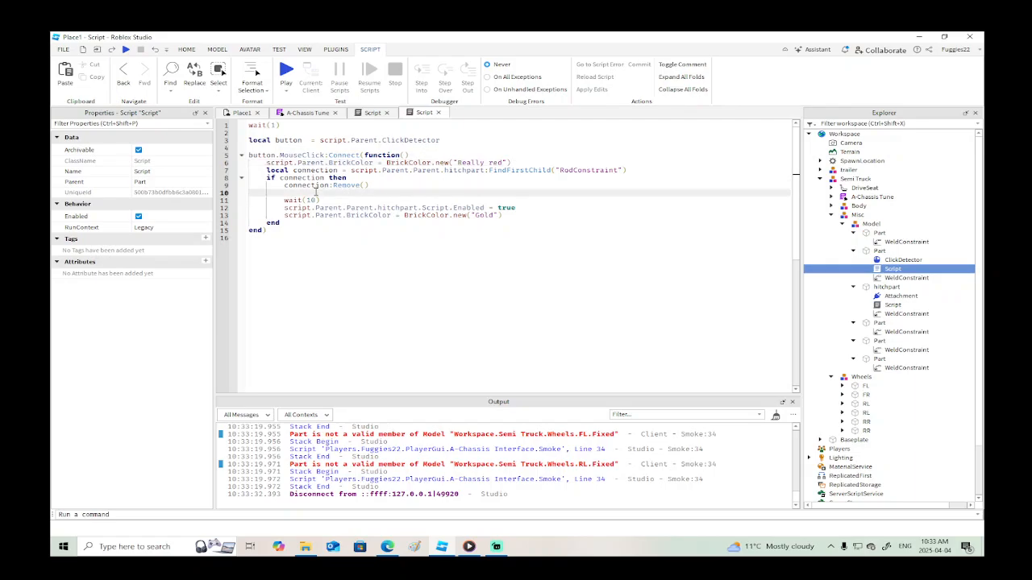
pyautogui.press('BackSpace')
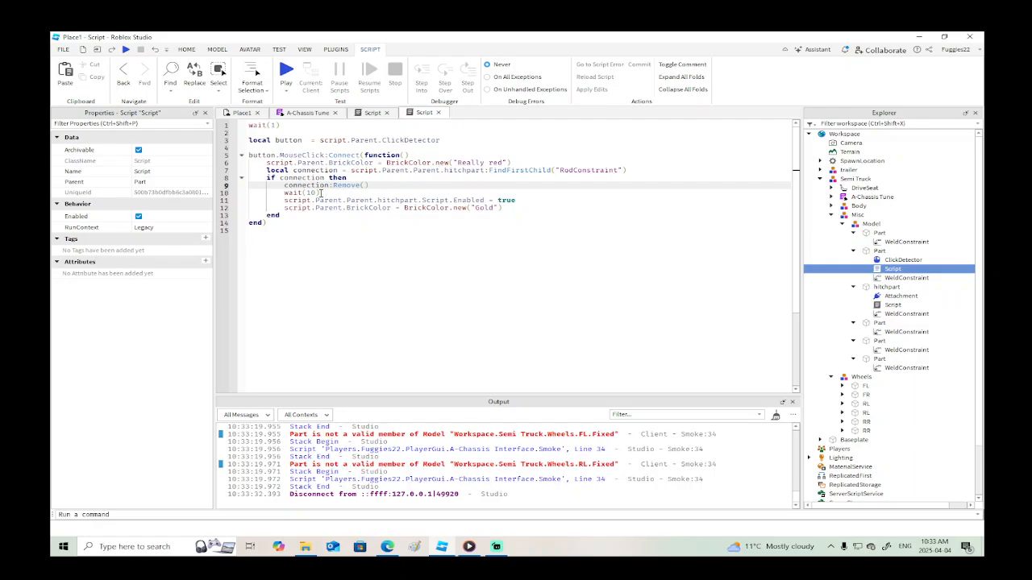
# Move the wait(10), hitchpart script Enabled and "Gold" BrickColor lines below the if block's end, and remove the blank line left inside it.
pyautogui.moveTo(509, 208); pyautogui.dragTo(253, 196)
pyautogui.hotkey('ctrl', 'c')
pyautogui.press('BackSpace')
pyautogui.click(302, 200)
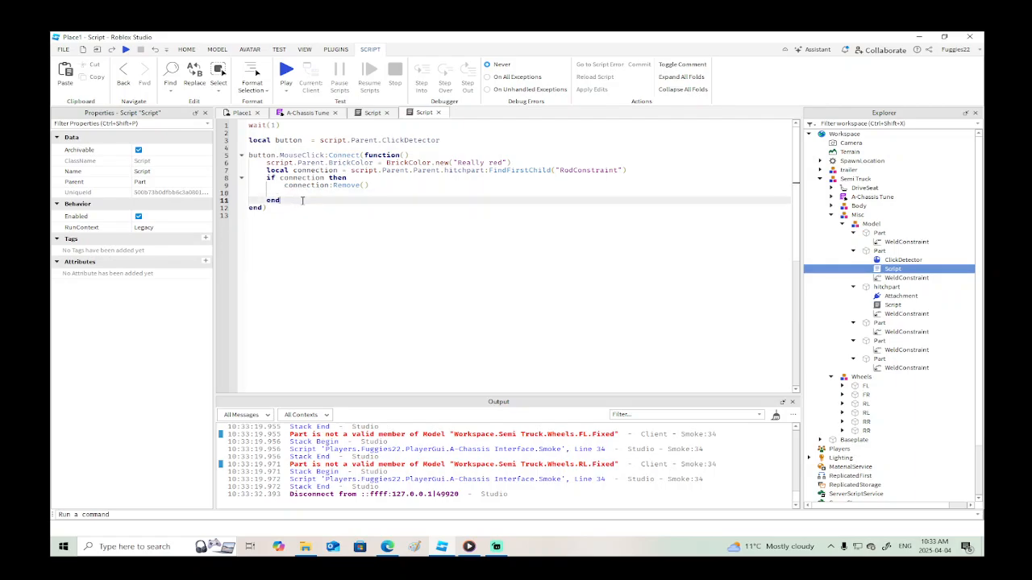
pyautogui.press('Return')
pyautogui.hotkey('ctrl', 'v')
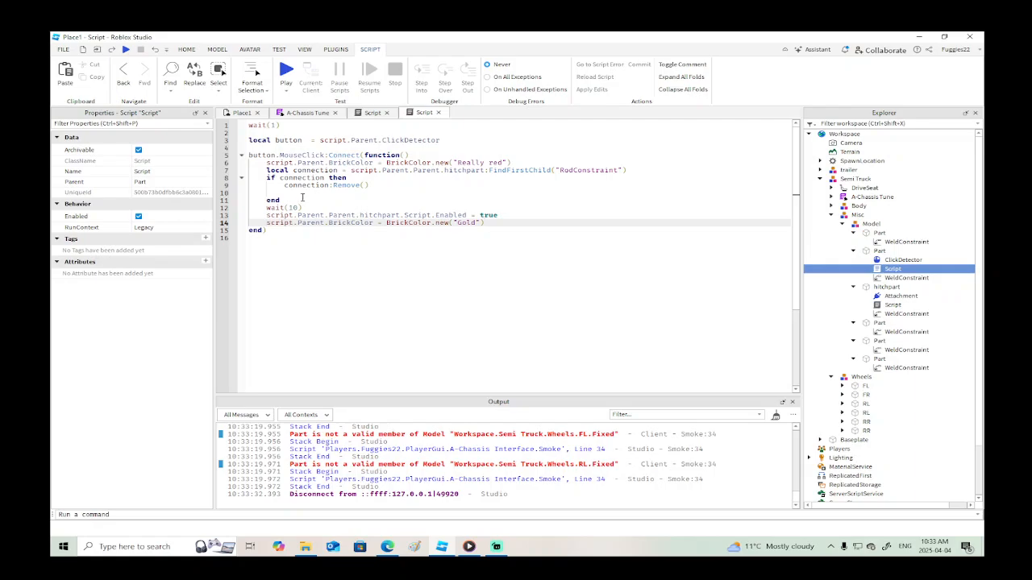
pyautogui.click(302, 194)
pyautogui.press('BackSpace')
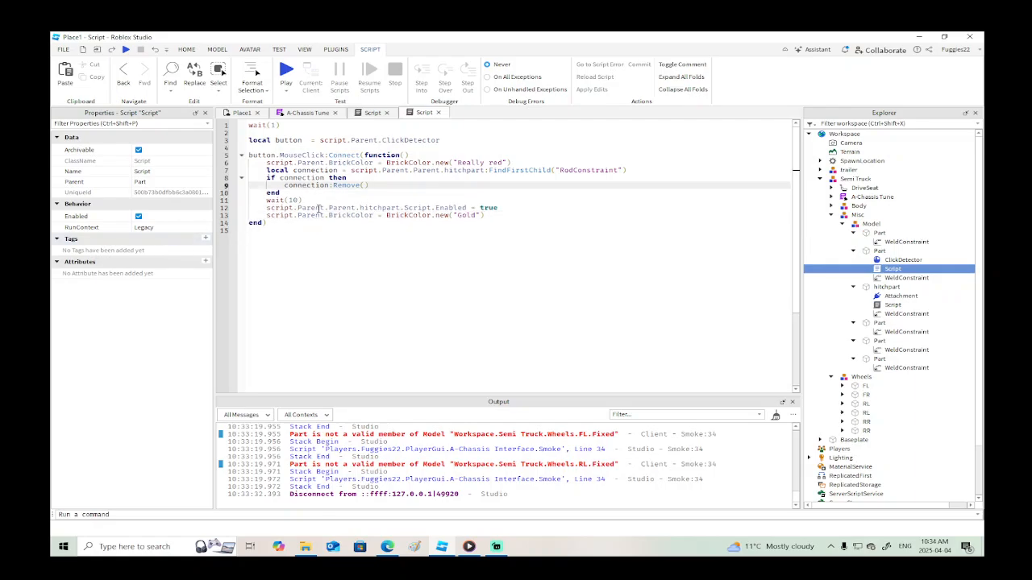
# Run a brief playtest from the spawn pad, stop it and return to the connection:Remove() line in the side block's script.
pyautogui.click(126, 49)
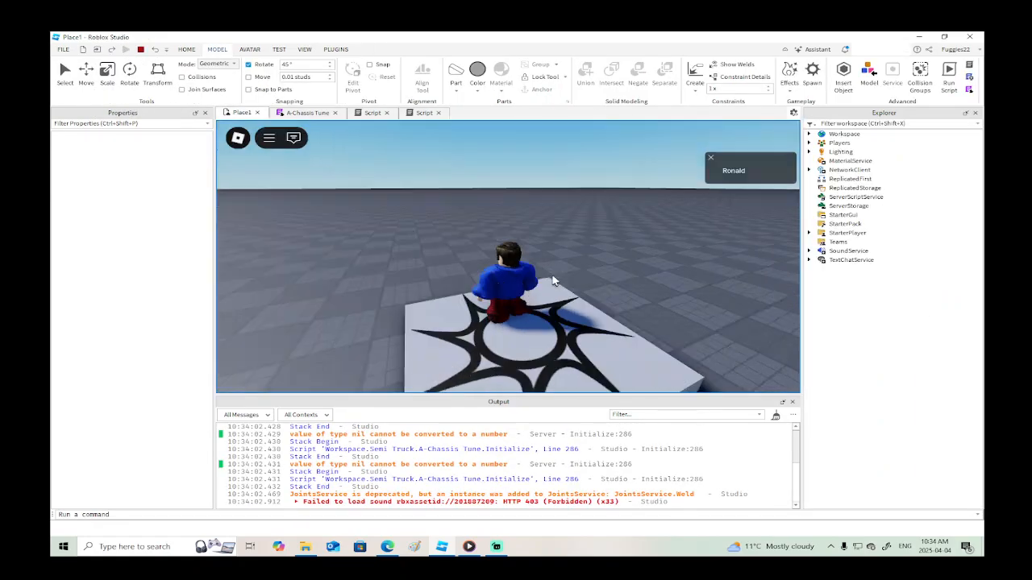
pyautogui.press('w')
pyautogui.moveTo(553, 281); pyautogui.dragTo(558, 282, button='right')
pyautogui.hotkey('shift', 'F5')
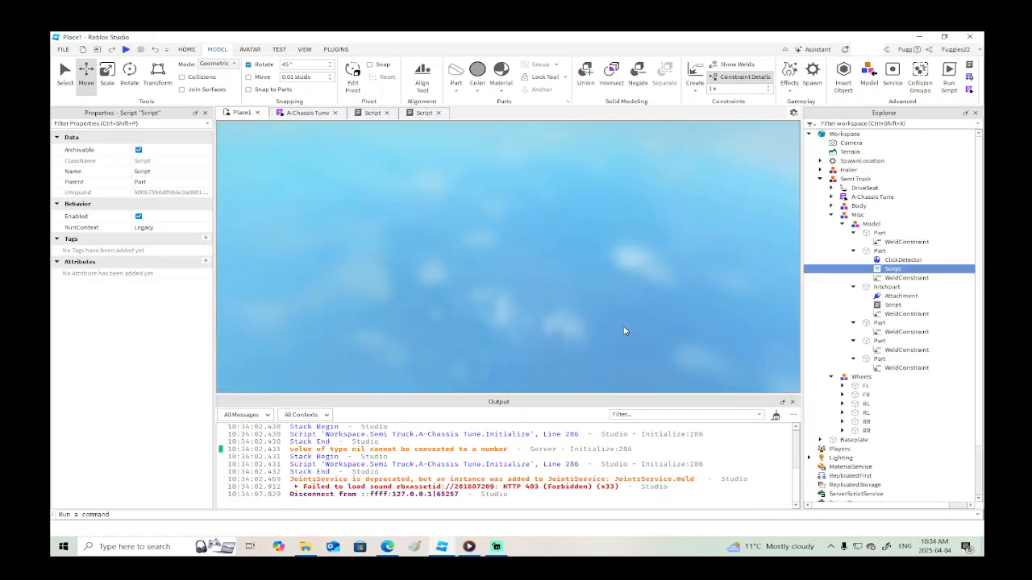
pyautogui.click(418, 115)
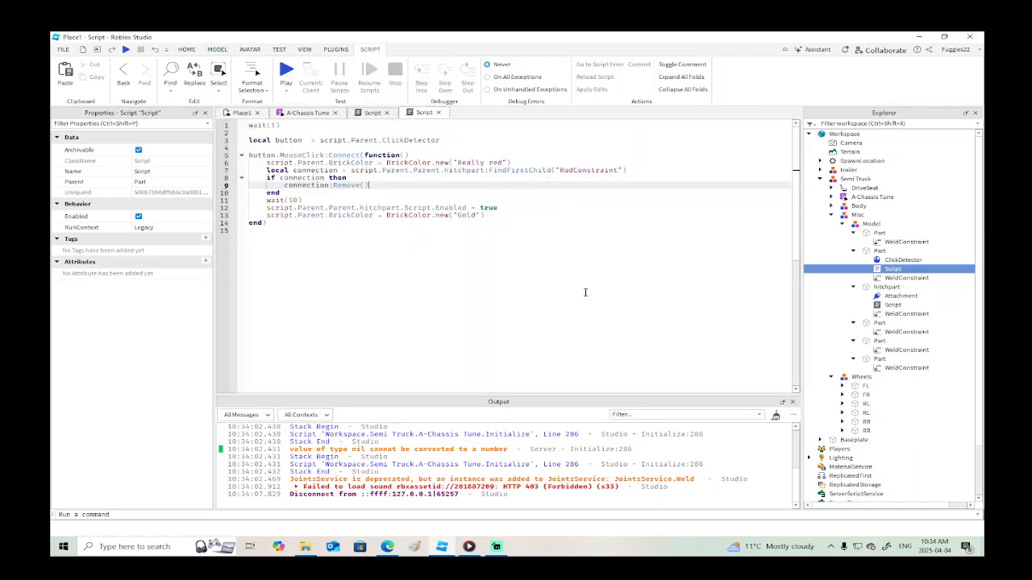
pyautogui.click(488, 215)
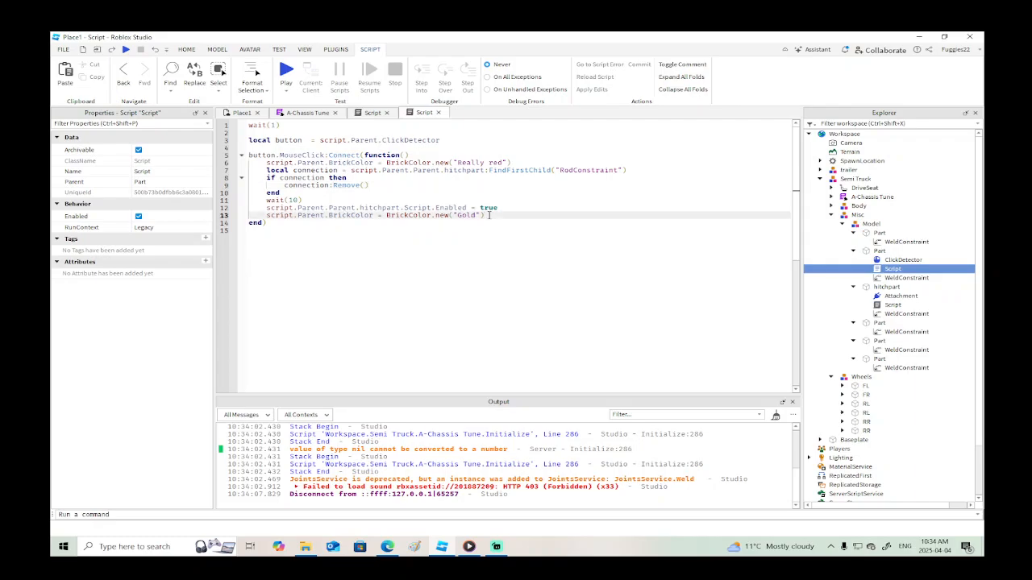
pyautogui.click(374, 186)
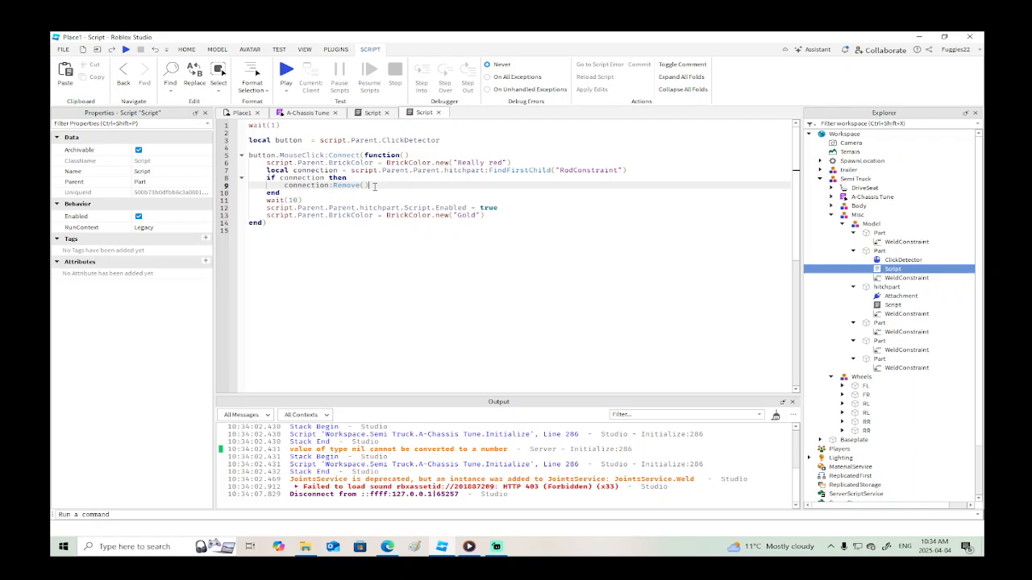
# Start a game.Workspace.trailer. reference below the if block's end, and collapse the trailer's wheel parts in the object tree to expose its legs.
pyautogui.click(312, 193)
pyautogui.press('Return')
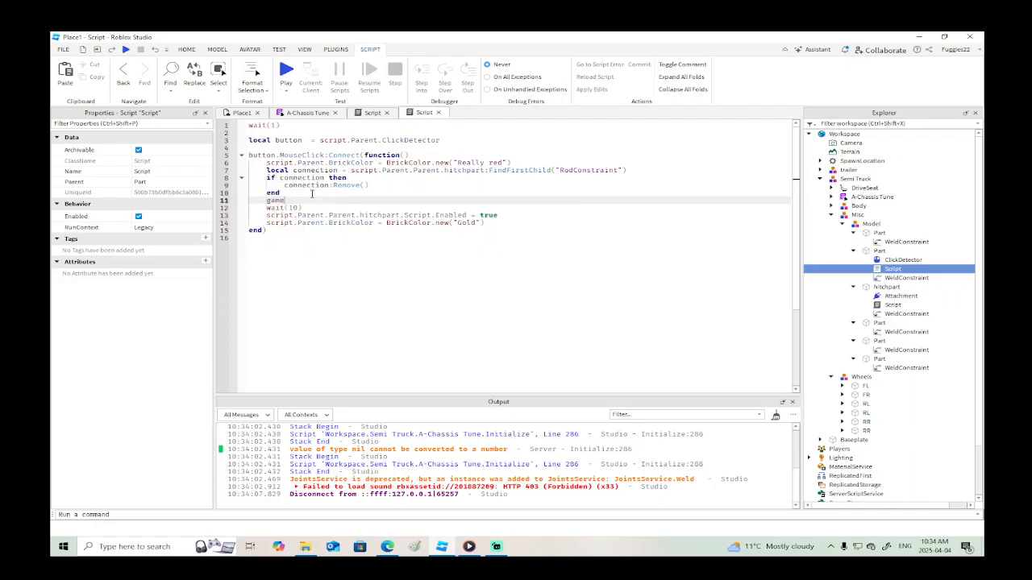
pyautogui.write('game.Workspace.trailer.')
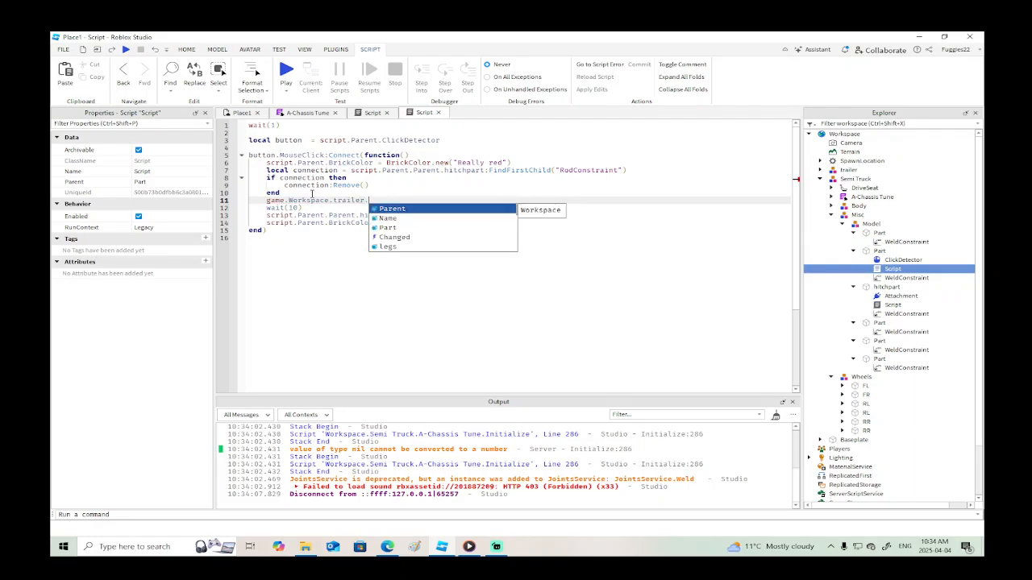
pyautogui.click(820, 170)
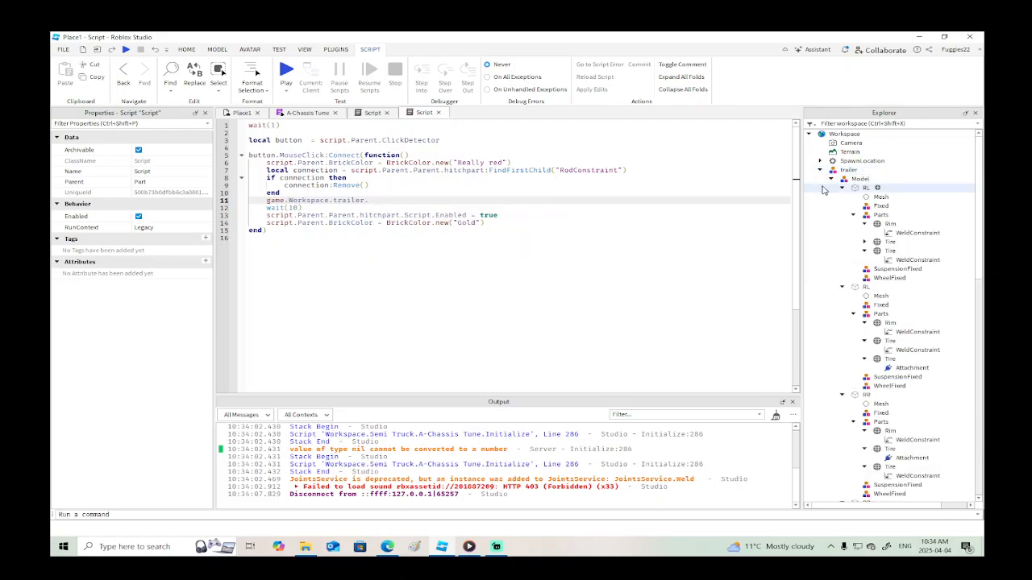
pyautogui.click(843, 188)
pyautogui.click(843, 198)
pyautogui.click(842, 206)
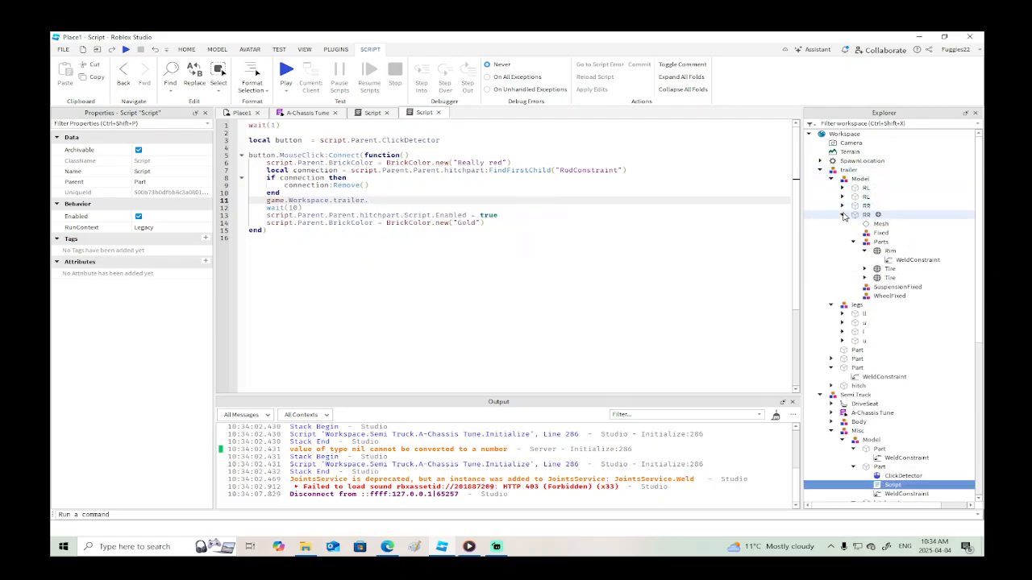
pyautogui.click(842, 215)
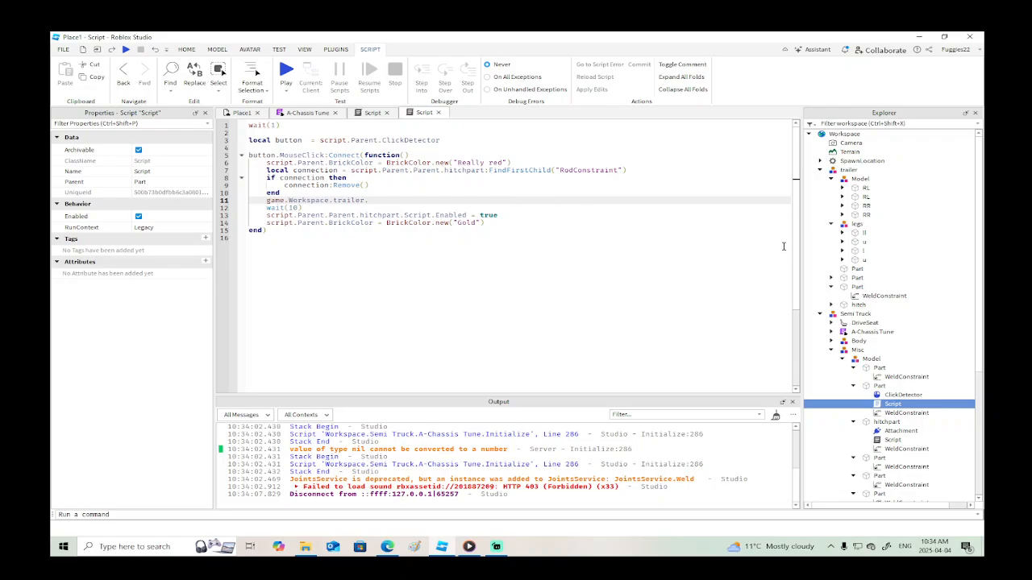
# Complete the new script line as game.Workspace.trailer.legs.ll.Transparency = 0.
pyautogui.click(373, 200)
pyautogui.write('legs')
pyautogui.press('Tab')
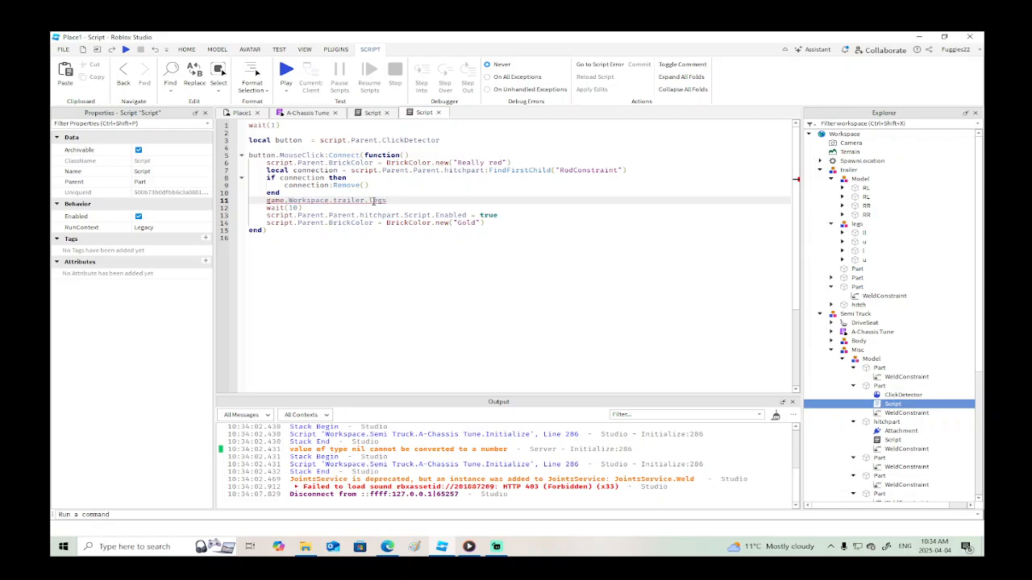
pyautogui.write('.ll.v')
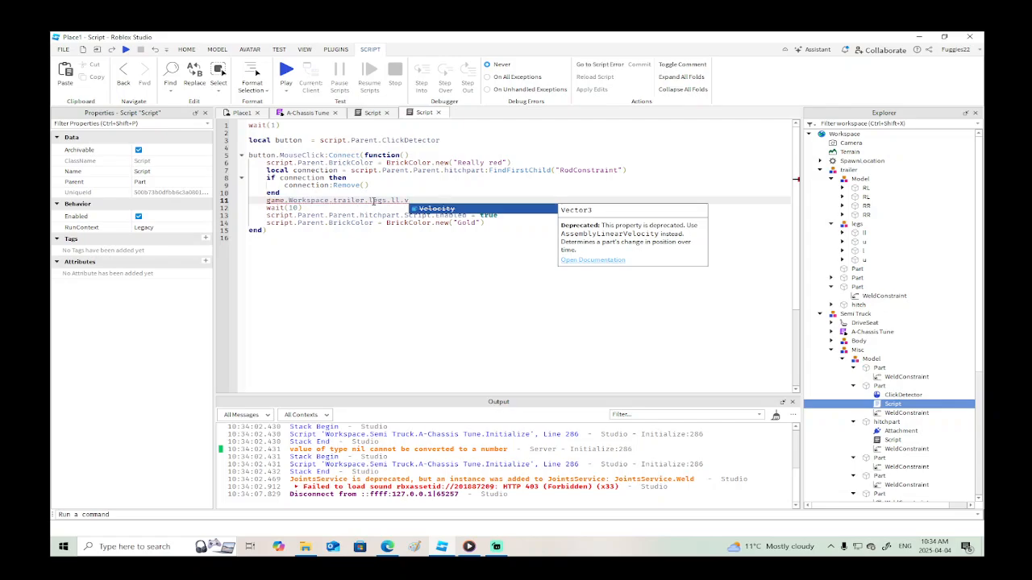
pyautogui.press('Escape')
pyautogui.write('Transparency')
pyautogui.press('Tab')
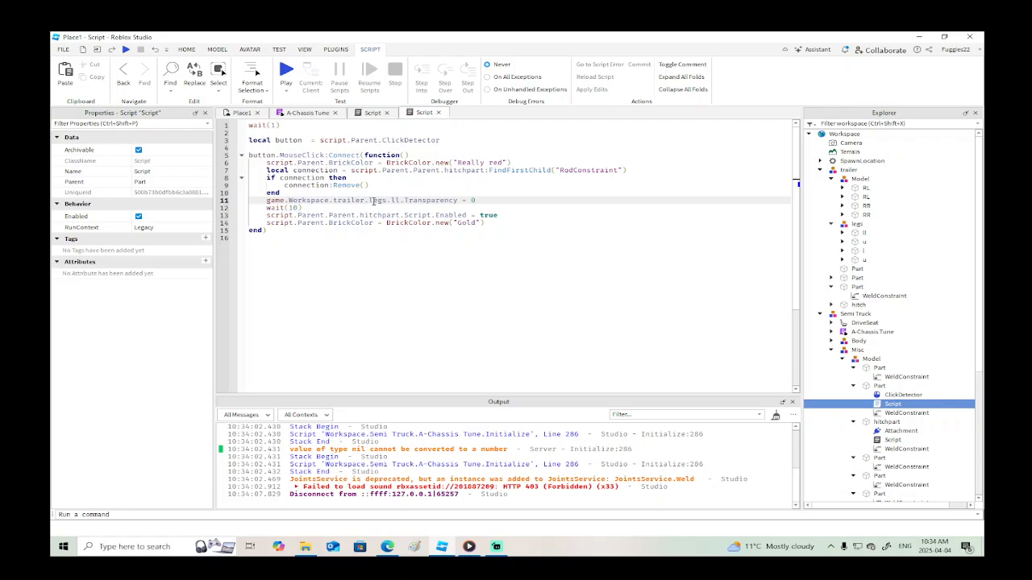
# Duplicate the ll Transparency line directly below it and change the copy to leg l, keeping the value 0.
pyautogui.press('Return')
pyautogui.moveTo(479, 201); pyautogui.dragTo(261, 199)
pyautogui.hotkey('ctrl', 'c')
pyautogui.click(488, 203)
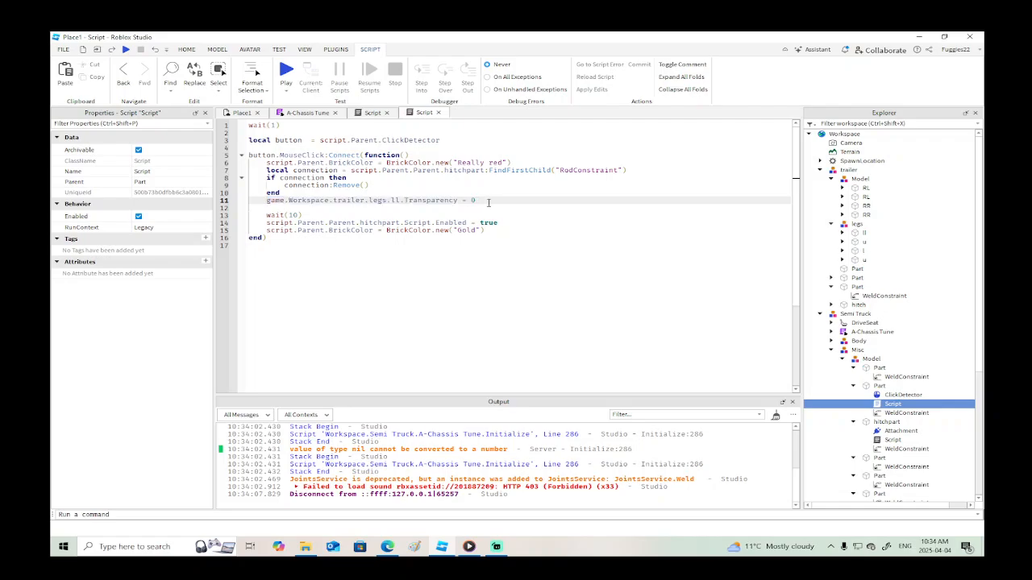
pyautogui.press('Return')
pyautogui.hotkey('ctrl', 'v')
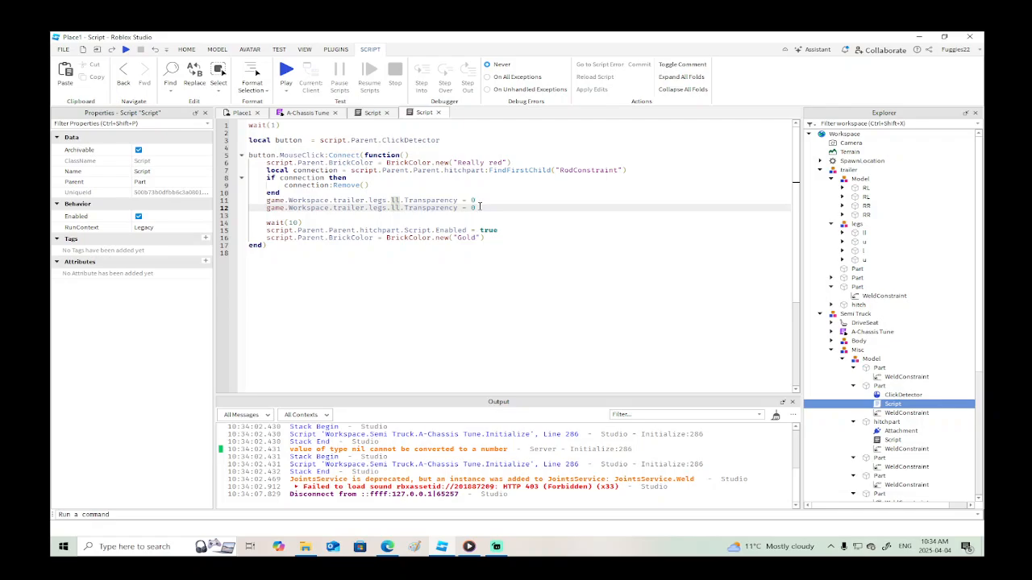
pyautogui.press('BackSpace')
pyautogui.press('BackSpace')
pyautogui.write('.')
pyautogui.click(492, 207)
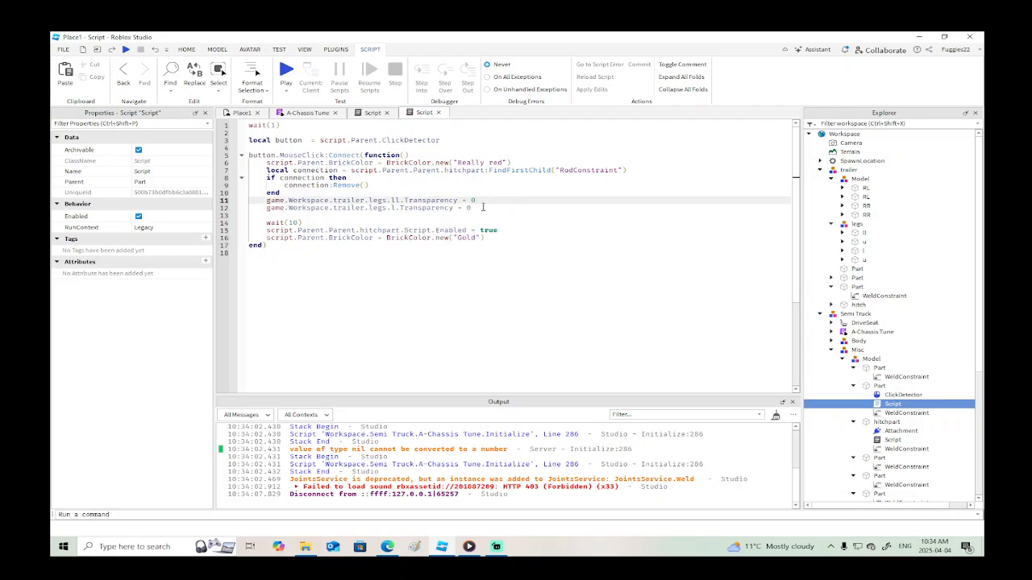
# Duplicate both leg Transparency lines below and change the property in the copies to CanCollide.
pyautogui.moveTo(482, 207); pyautogui.dragTo(252, 200)
pyautogui.hotkey('ctrl', 'c')
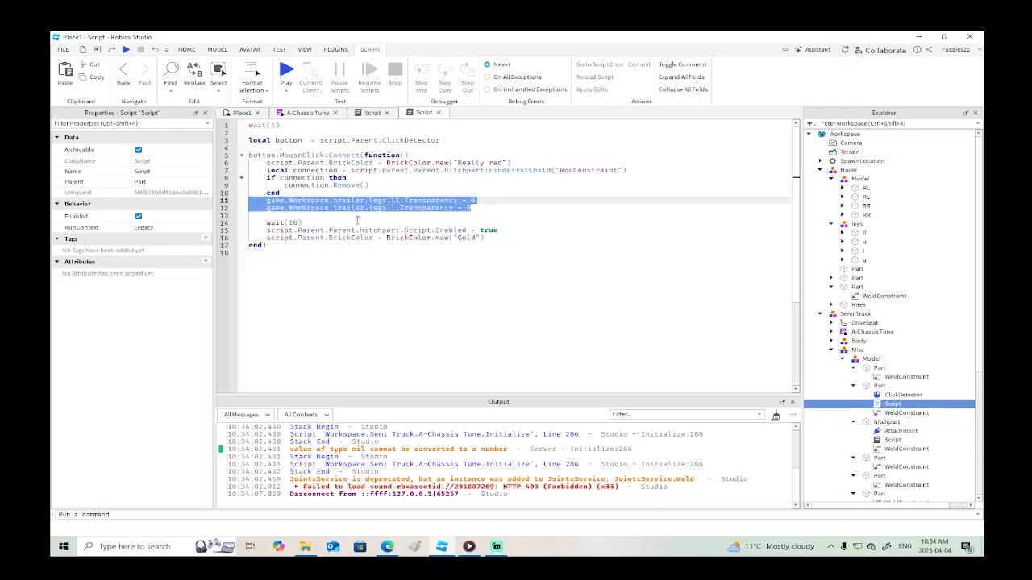
pyautogui.click(486, 210)
pyautogui.press('Return')
pyautogui.hotkey('ctrl', 'v')
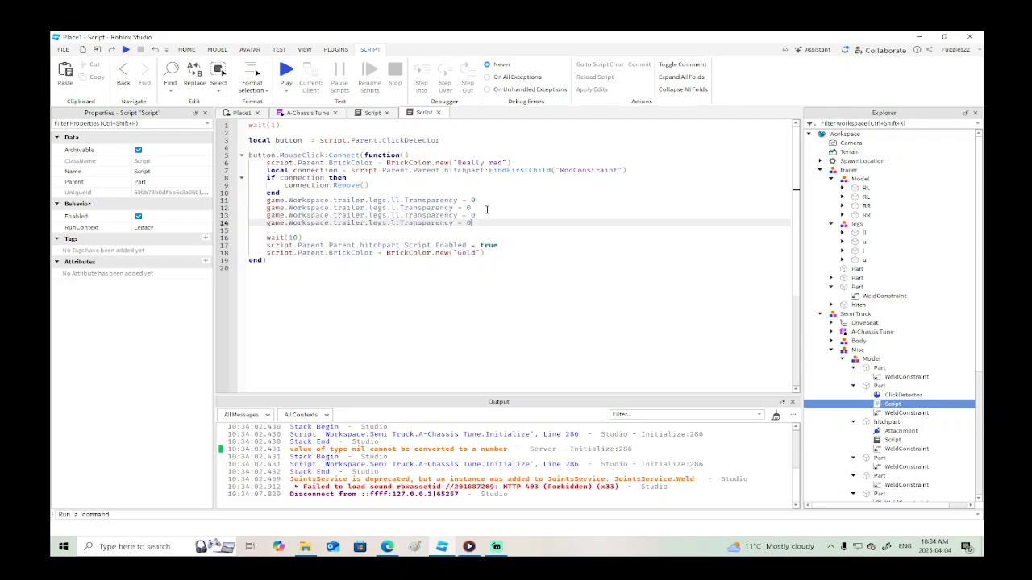
pyautogui.moveTo(459, 216); pyautogui.dragTo(404, 216)
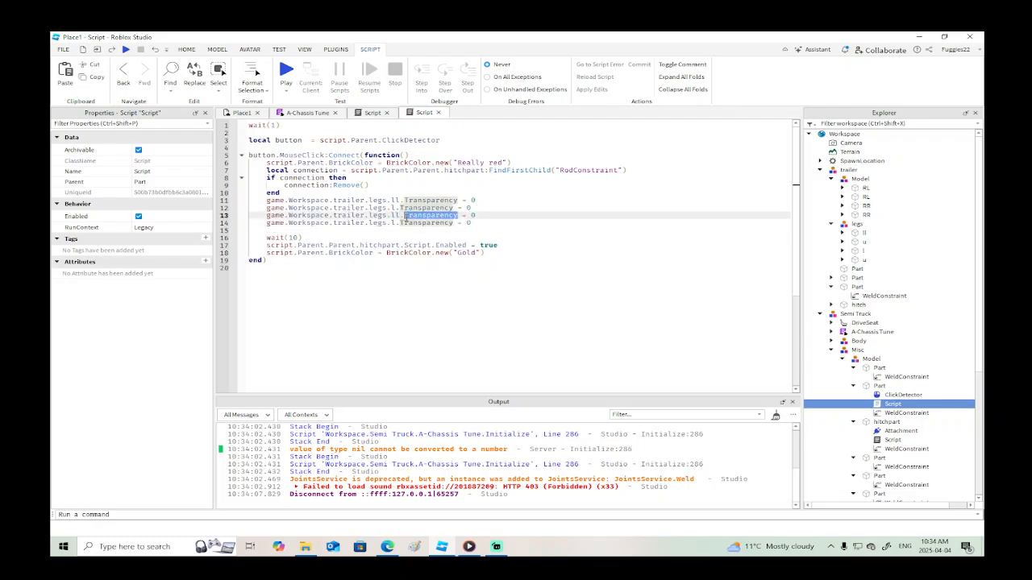
pyautogui.write('Ca')
pyautogui.press('Tab')
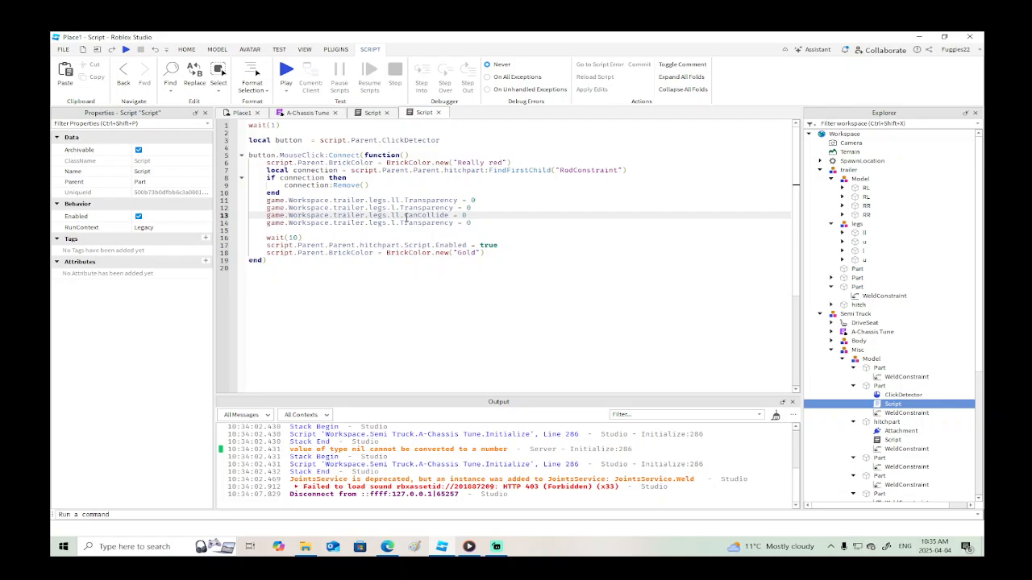
pyautogui.moveTo(457, 223); pyautogui.dragTo(401, 222)
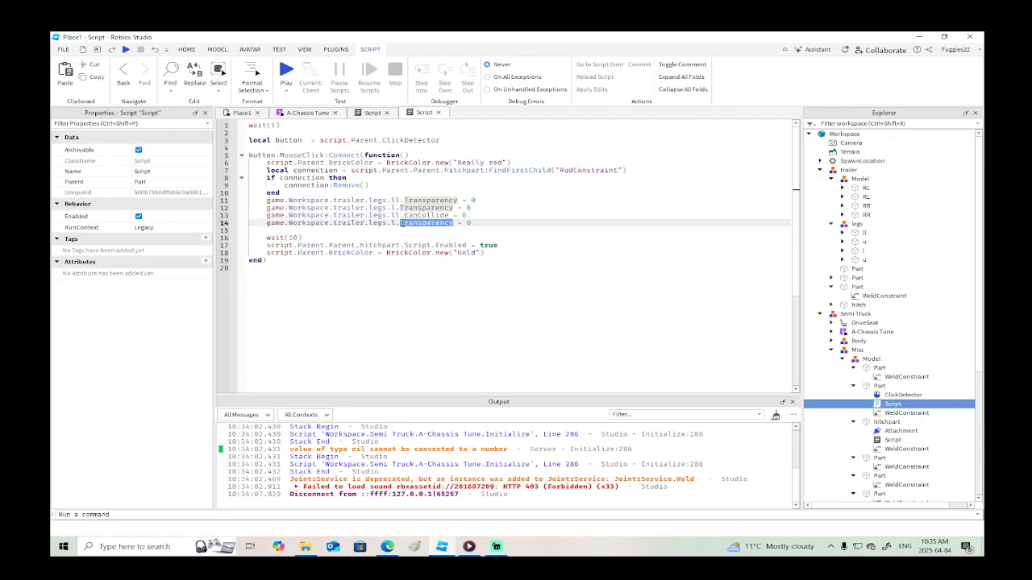
pyautogui.write('Ca')
pyautogui.press('Tab')
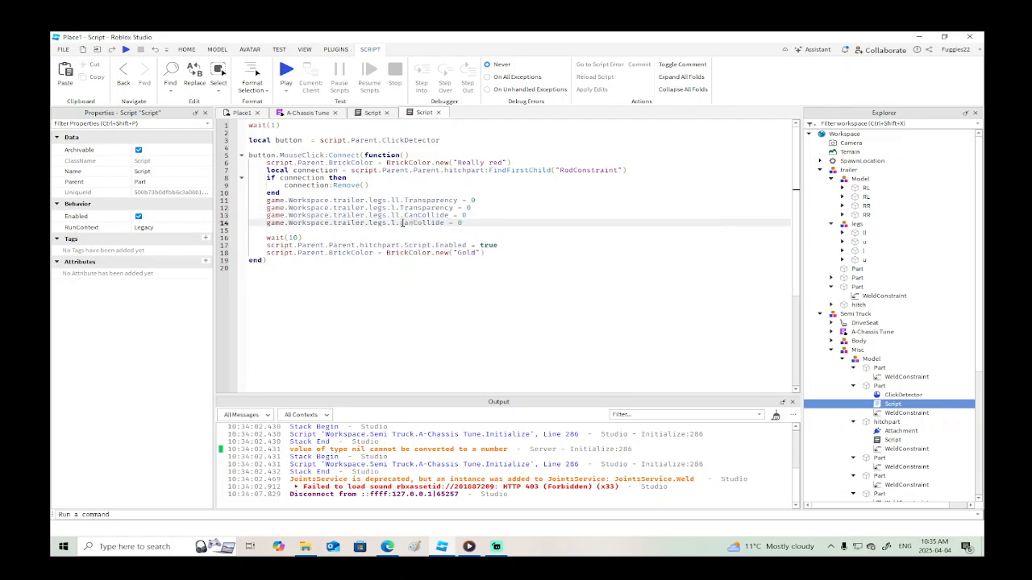
# Set the CanCollide value to true for both trailer legs, ll and l.
pyautogui.click(474, 215)
pyautogui.write('t')
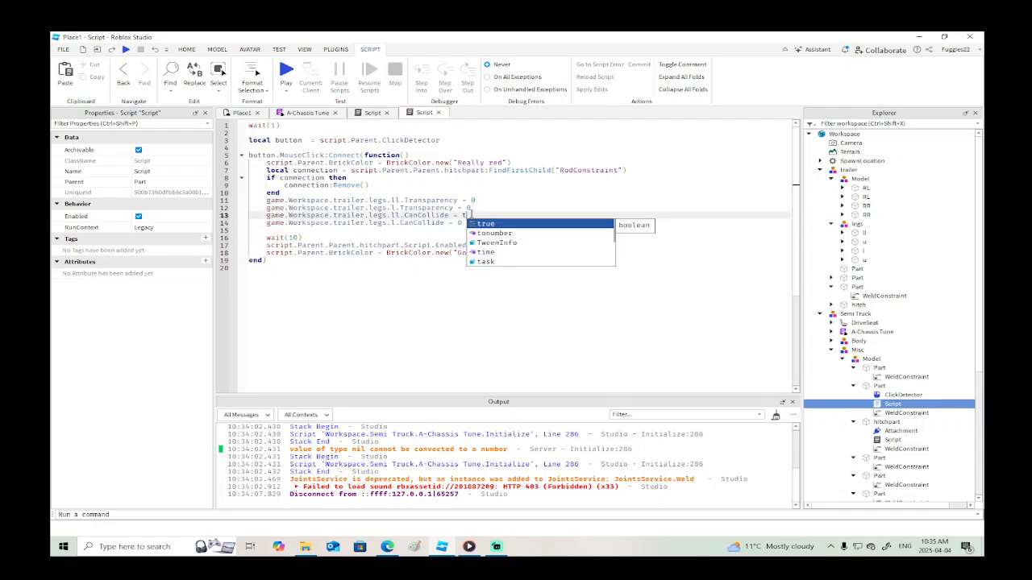
pyautogui.press('Tab')
pyautogui.press('Down')
pyautogui.press('BackSpace')
pyautogui.write('t')
pyautogui.press('Tab')
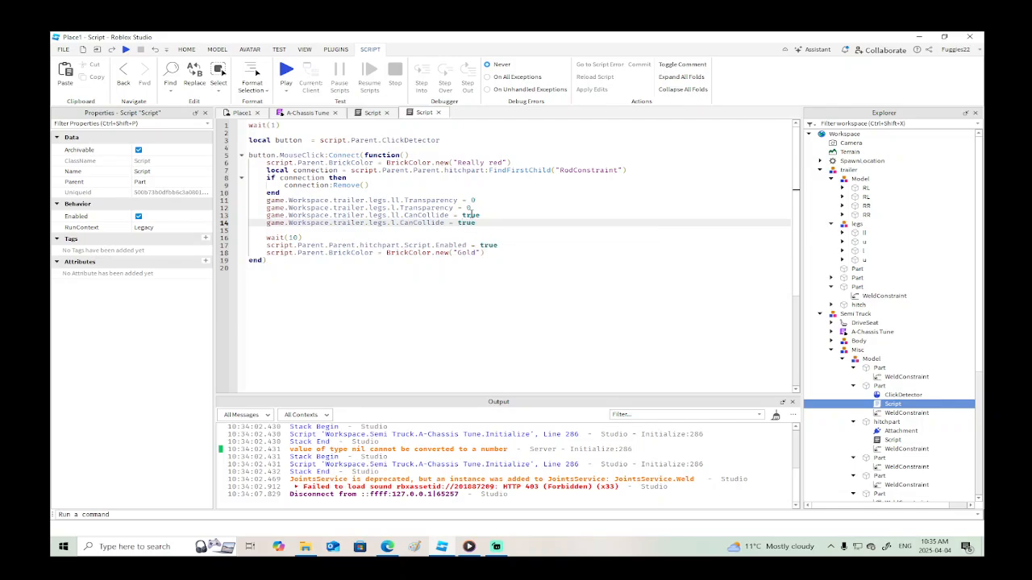
# Start a playtest, walk from the spawn pad to the semi truck, get in and turn the engine on.
pyautogui.click(126, 50)
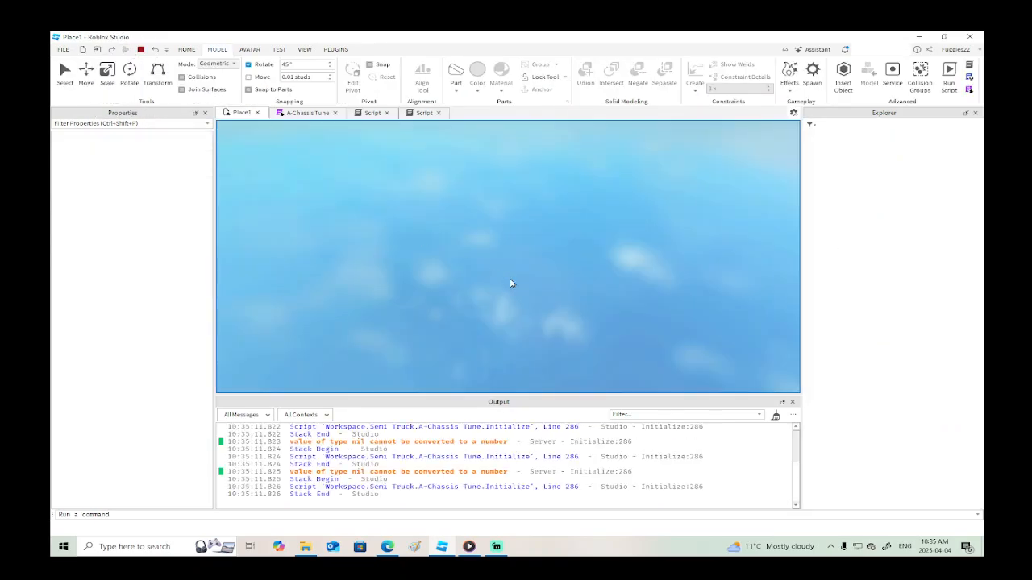
pyautogui.press('w')
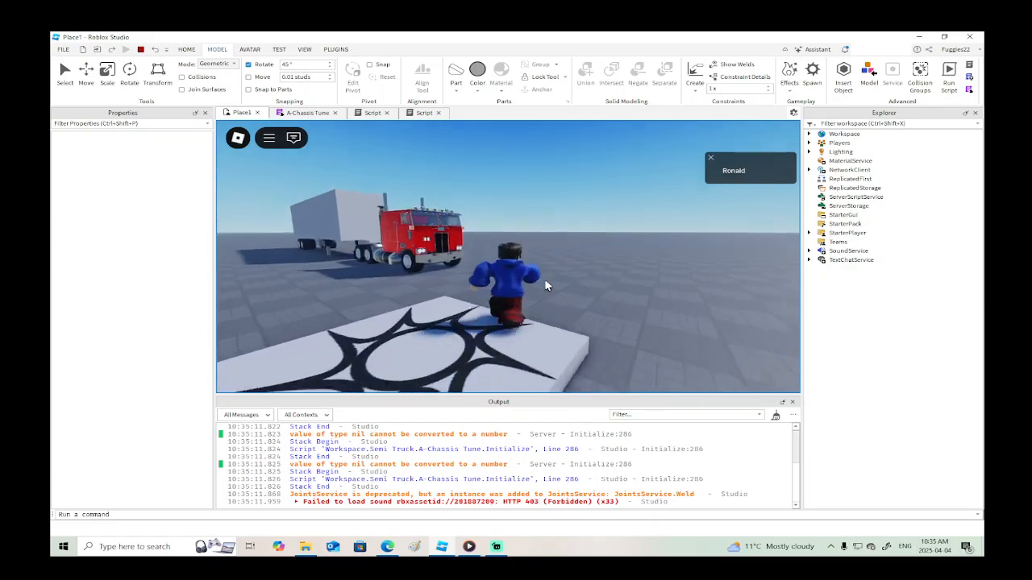
pyautogui.press('a')
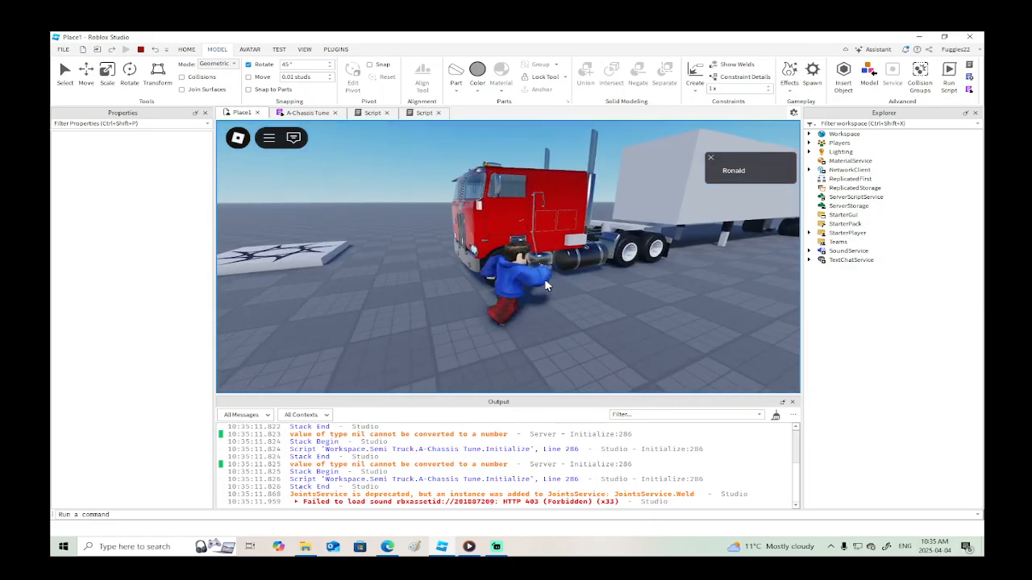
pyautogui.press('w')
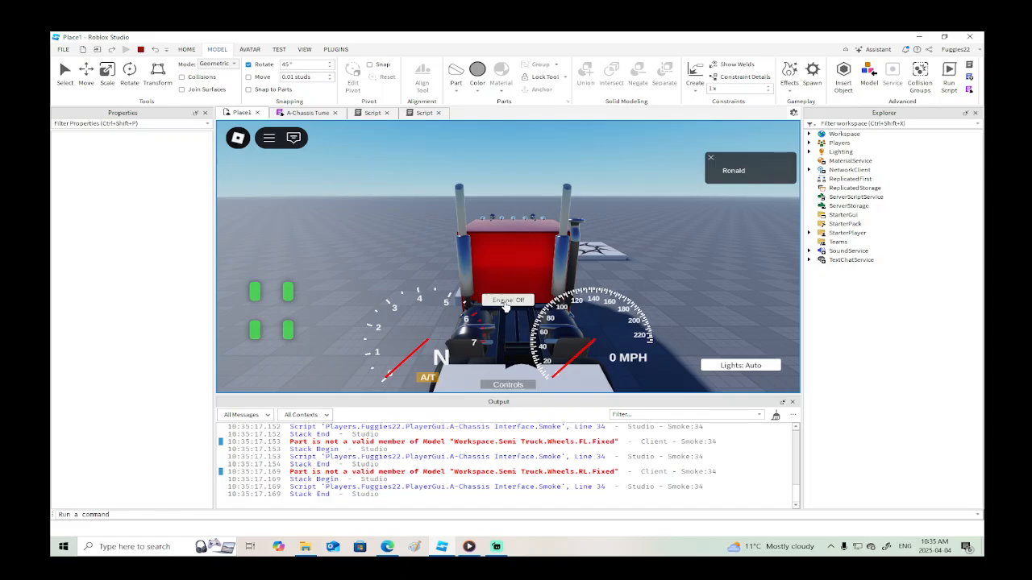
pyautogui.click(505, 306)
# Reverse the truck under the trailer, test pulling it forward, and shift back into reverse to stop.
pyautogui.moveTo(674, 243); pyautogui.dragTo(674, 242, button='right')
pyautogui.press('s')
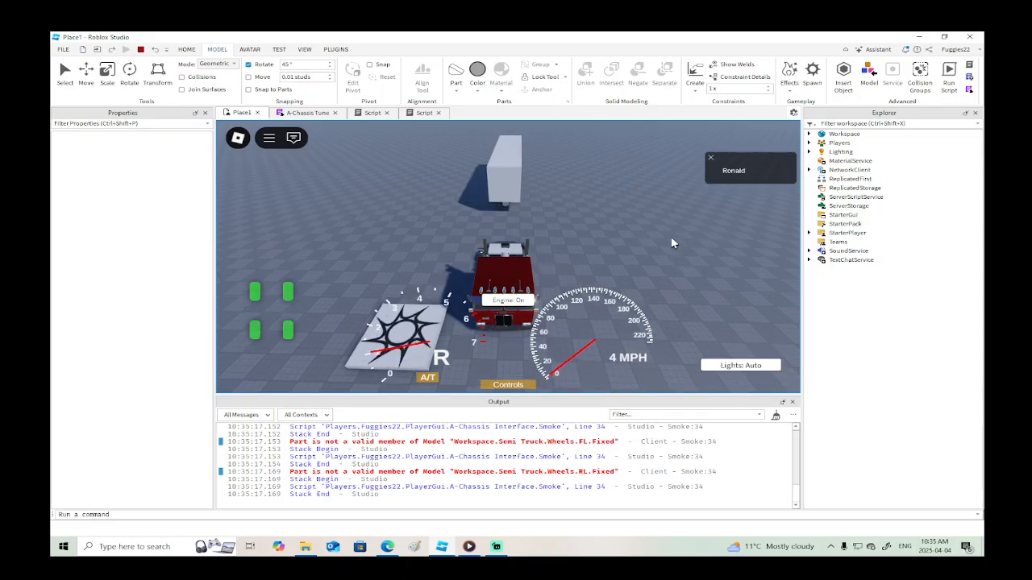
pyautogui.press('s')
pyautogui.moveTo(673, 242); pyautogui.dragTo(674, 242, button='right')
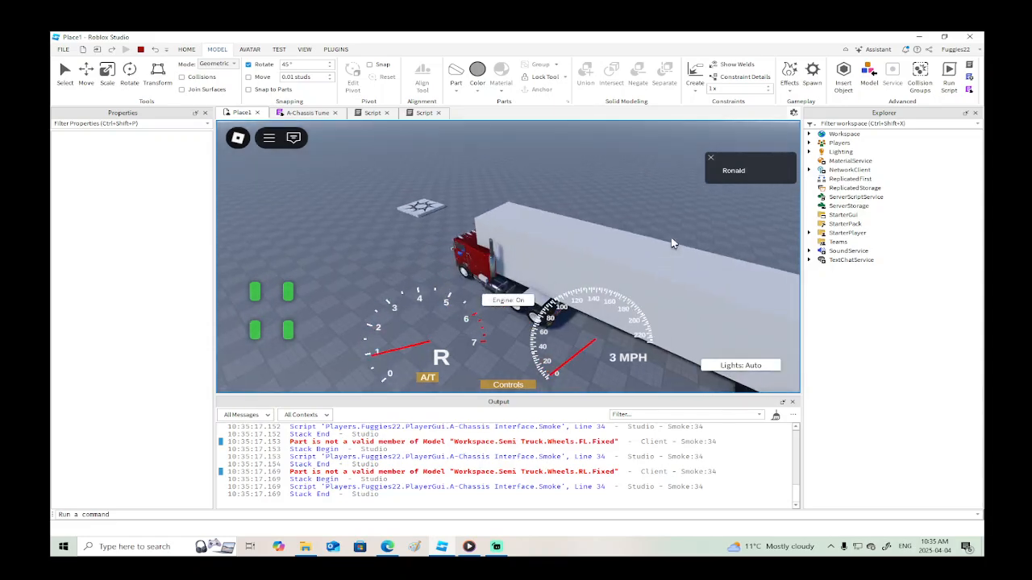
pyautogui.press('w')
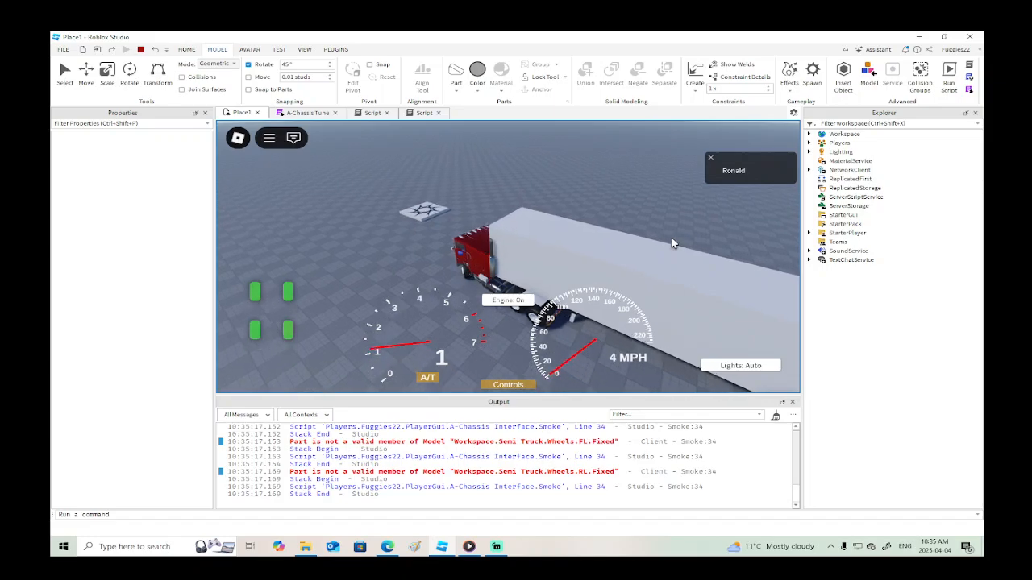
pyautogui.moveTo(674, 242); pyautogui.dragTo(674, 243, button='right')
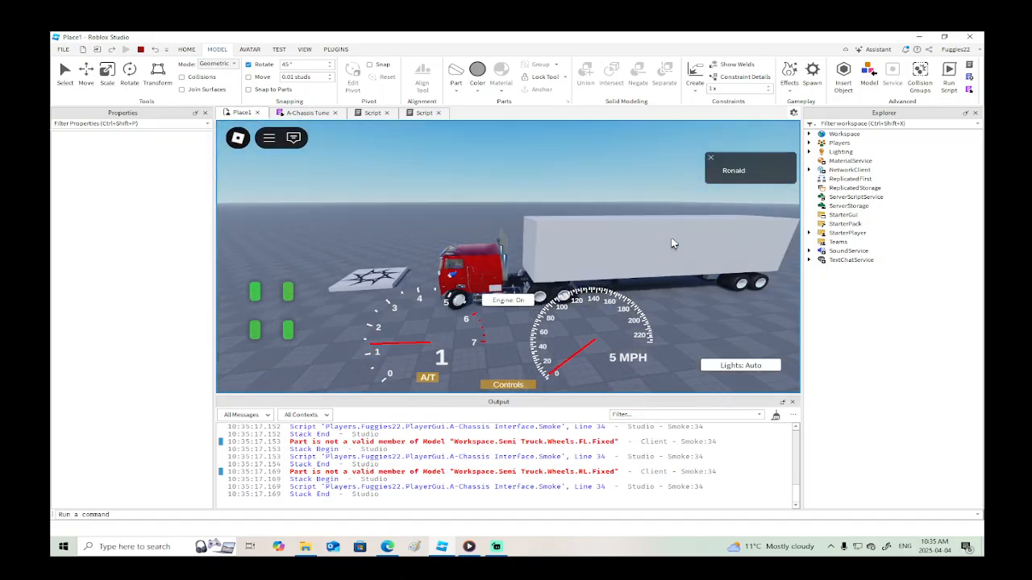
pyautogui.press('s')
pyautogui.scroll(-1, 674, 243)
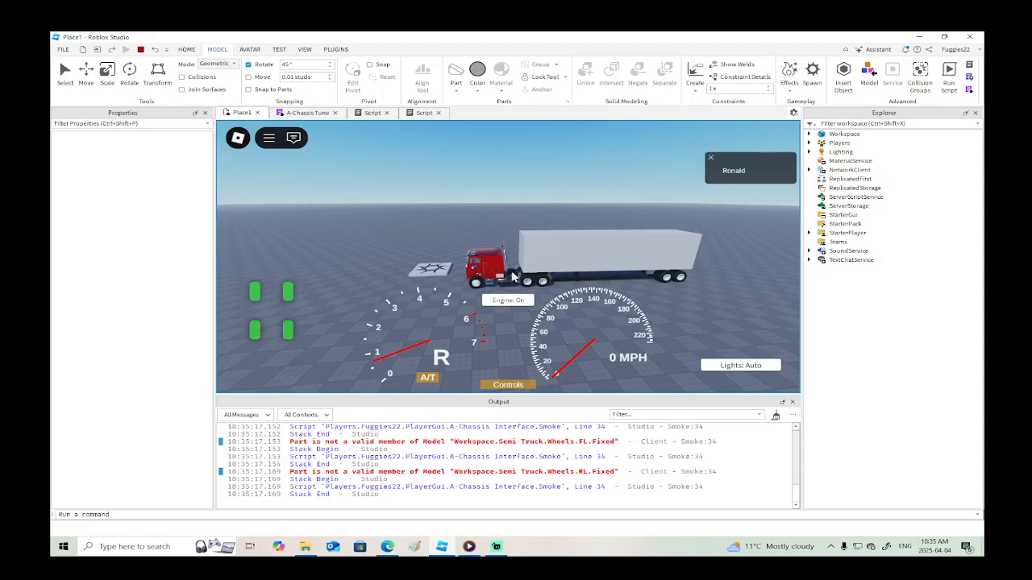
# Test driving the truck away without the trailer, bring it around past the spawn pad and reverse it back under the trailer.
pyautogui.moveTo(579, 193); pyautogui.dragTo(578, 194, button='right')
pyautogui.press('w')
pyautogui.press('s')
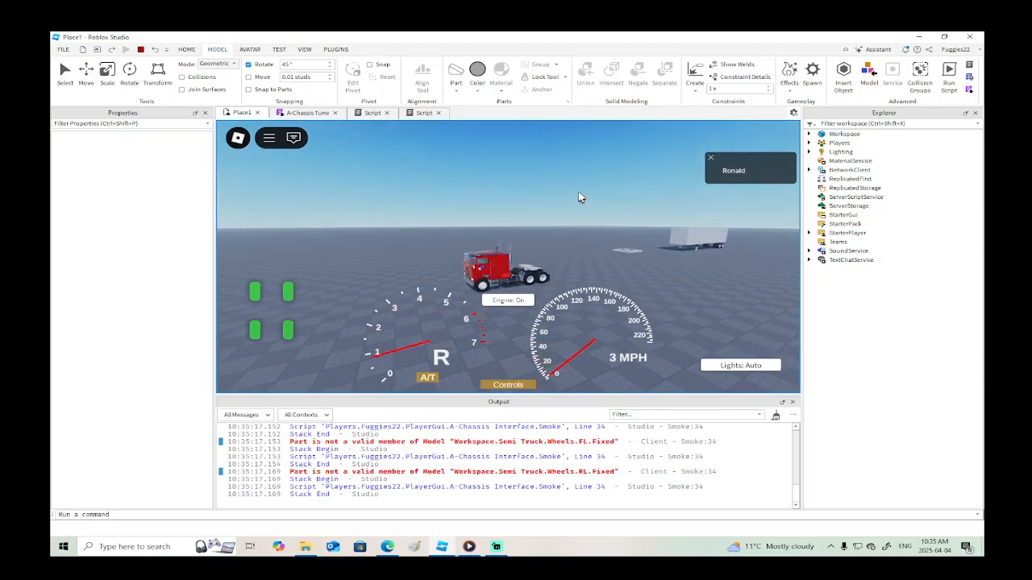
pyautogui.scroll(3, 579, 197)
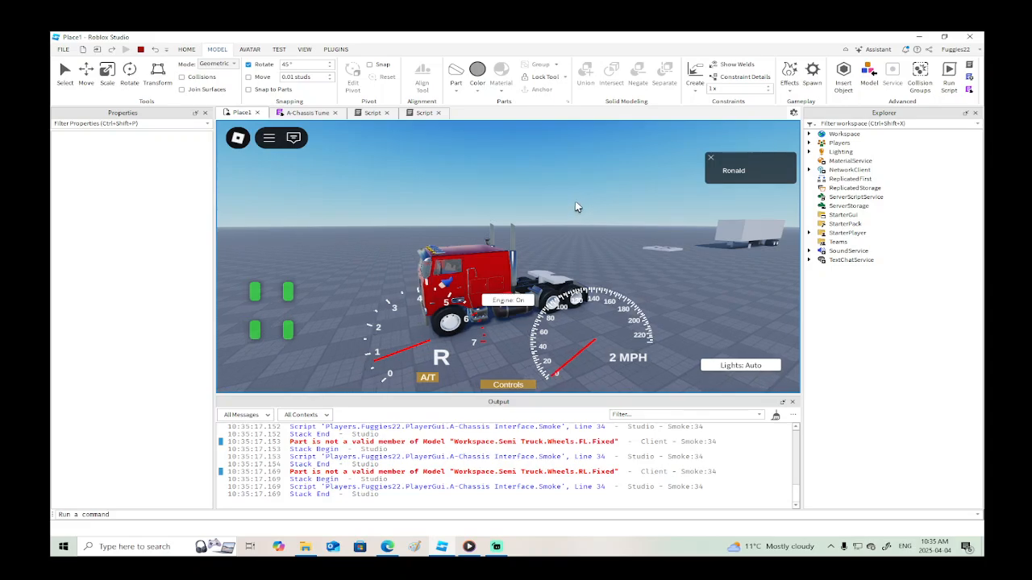
pyautogui.press('s')
pyautogui.press('w')
pyautogui.moveTo(635, 258); pyautogui.dragTo(636, 257, button='right')
pyautogui.press('s')
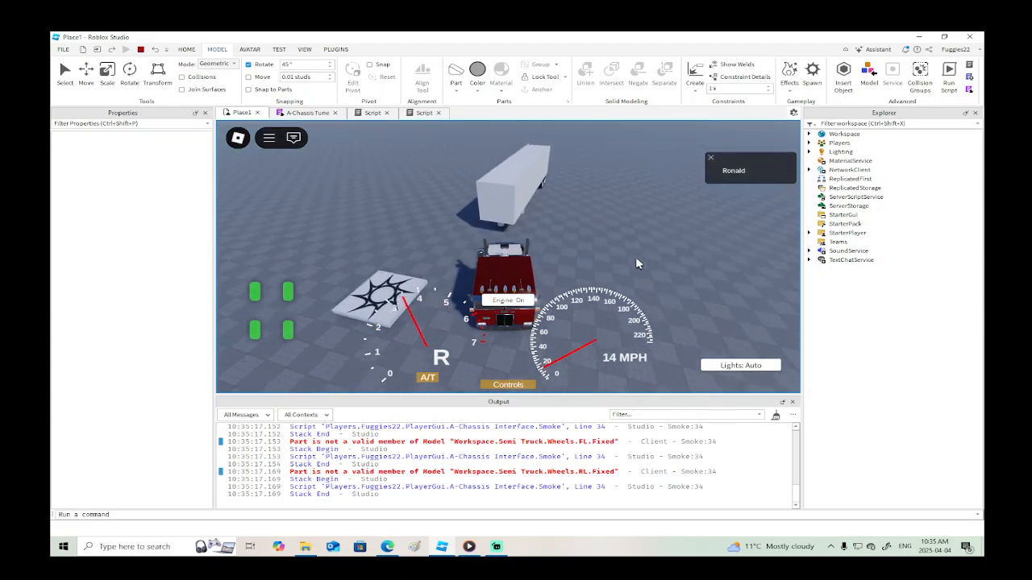
pyautogui.press('s')
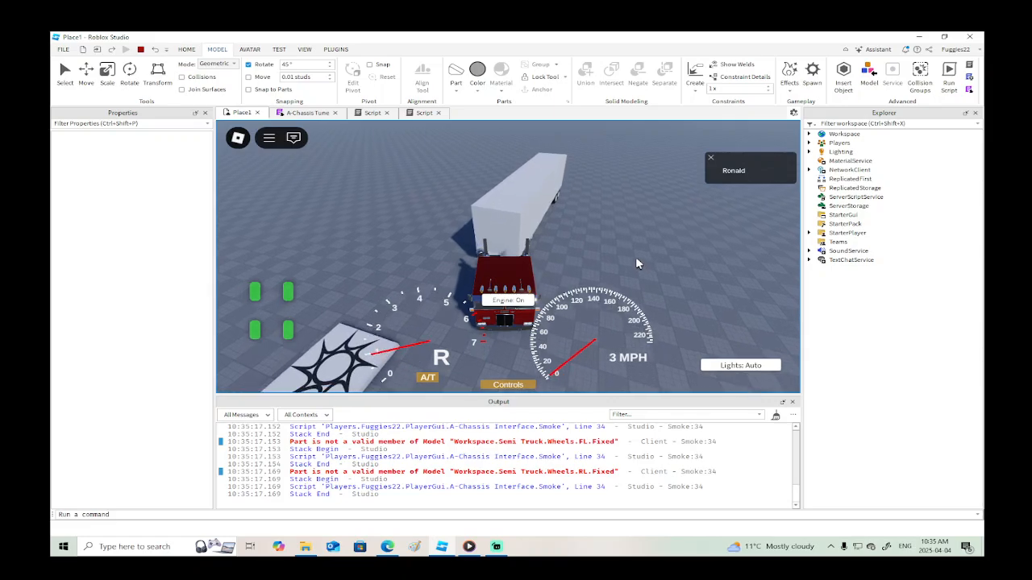
# Inspect the truck and trailer from the side, drive the truck away without the trailer, and stop the playtest.
pyautogui.moveTo(636, 259); pyautogui.dragTo(636, 258, button='right')
pyautogui.press('w')
pyautogui.press('w')
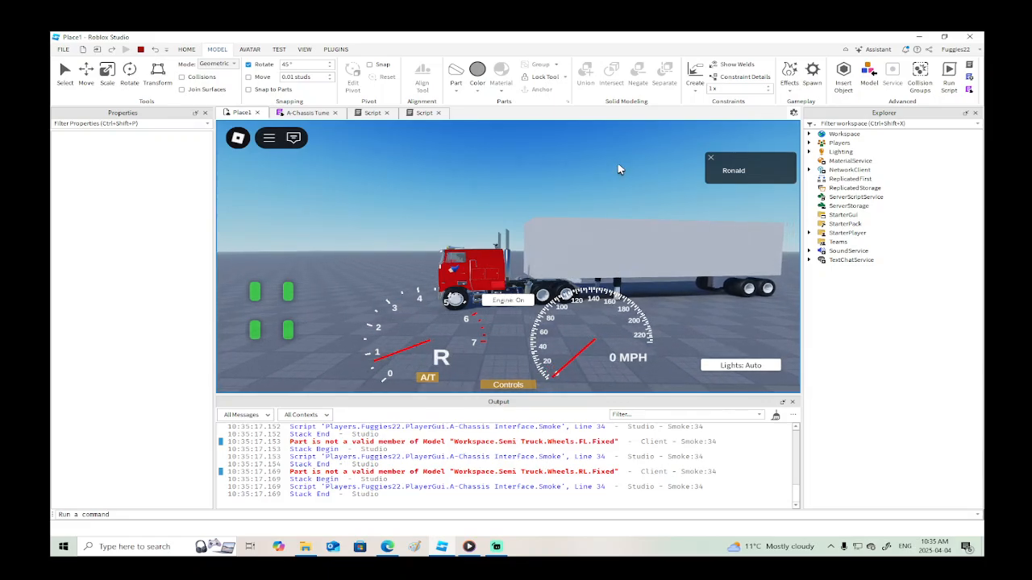
pyautogui.press('w')
pyautogui.moveTo(619, 169); pyautogui.dragTo(619, 170, button='right')
pyautogui.press('d')
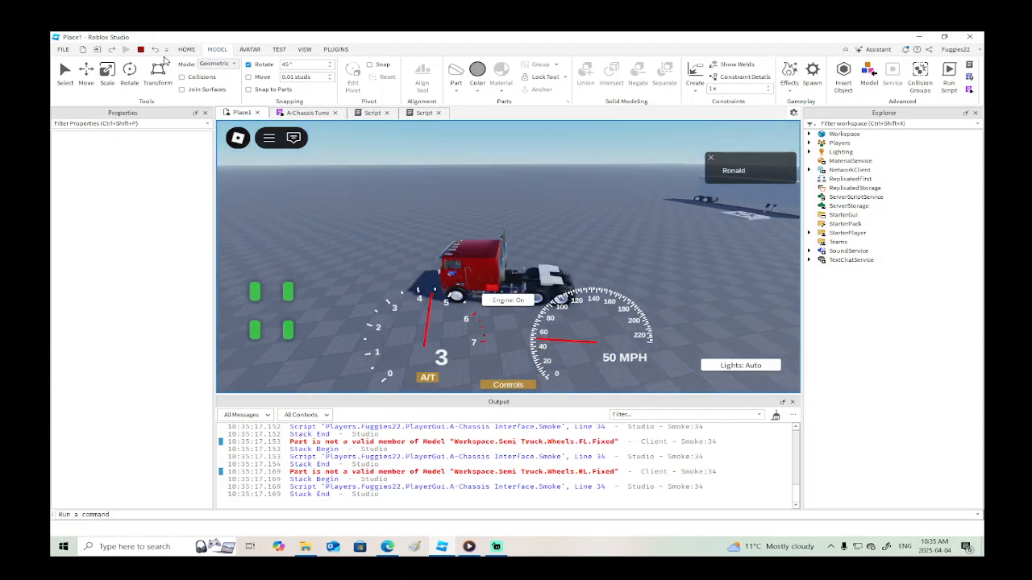
pyautogui.click(140, 50)
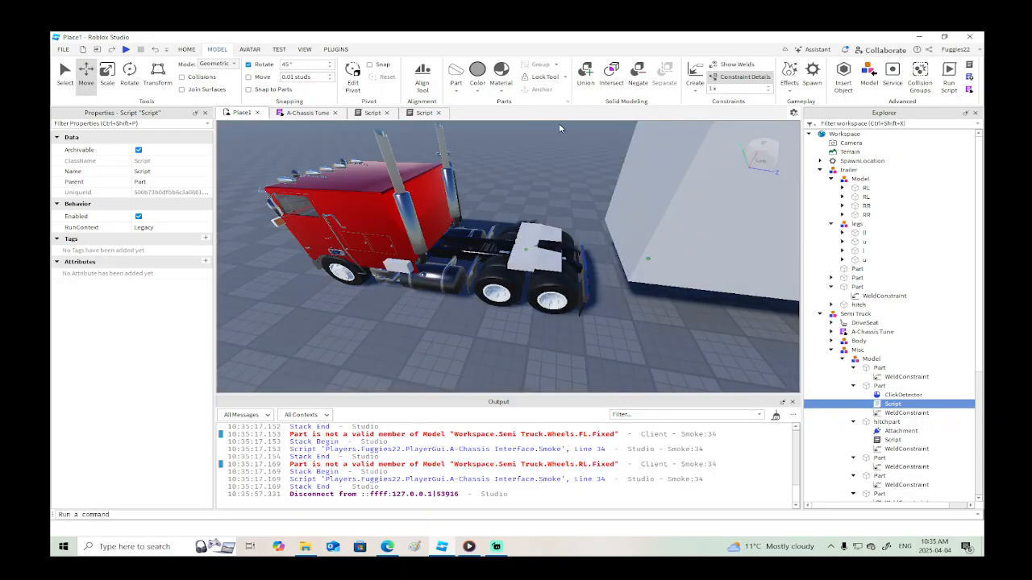
# Examine the trailer's rear wheels, legs and side beside the semi truck, and select the hitch cylinder beneath the trailer's front.
pyautogui.moveTo(532, 156); pyautogui.dragTo(532, 157, button='right')
pyautogui.press('w')
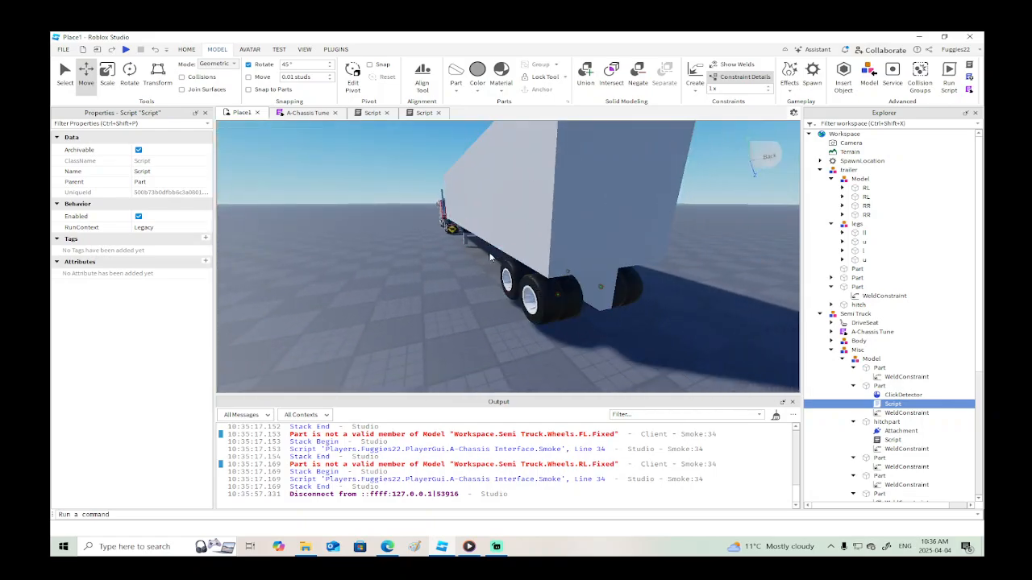
pyautogui.press('w')
pyautogui.moveTo(480, 237); pyautogui.dragTo(479, 237, button='right')
pyautogui.scroll(-5, 480, 238)
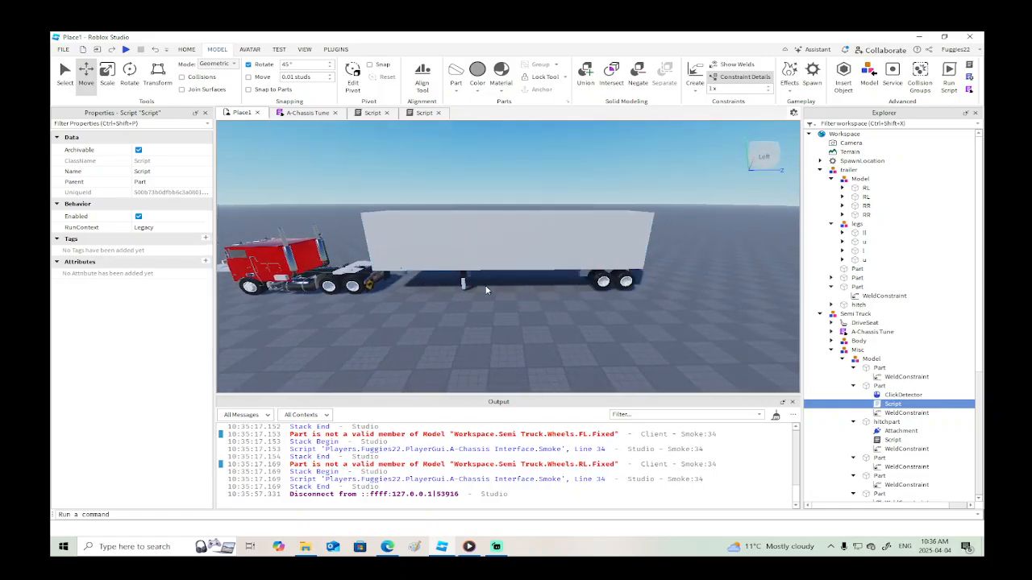
pyautogui.scroll(5, 506, 274)
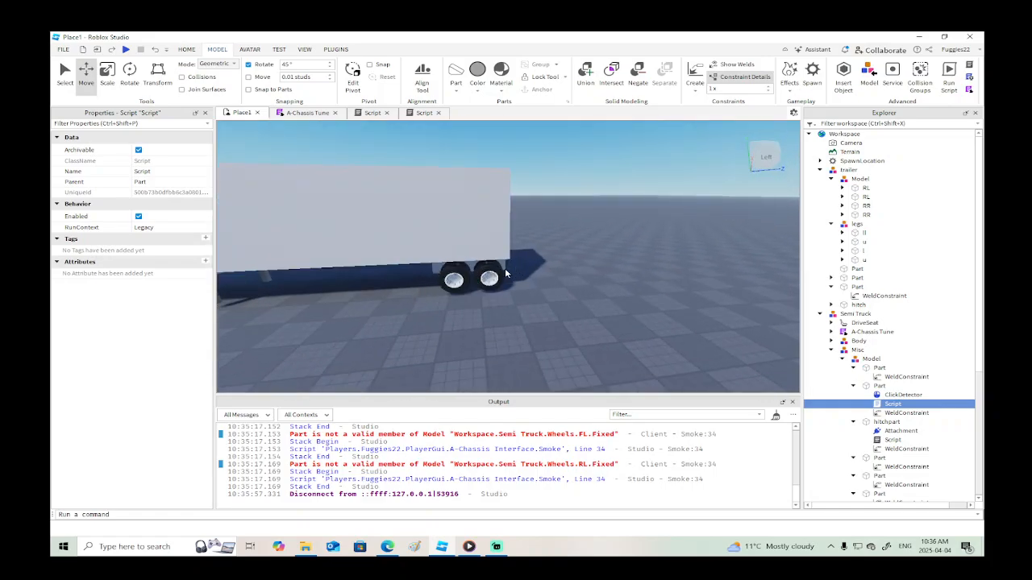
pyautogui.moveTo(506, 274); pyautogui.dragTo(491, 271, button='right')
pyautogui.click(479, 270)
pyautogui.scroll(-5, 130, 339)
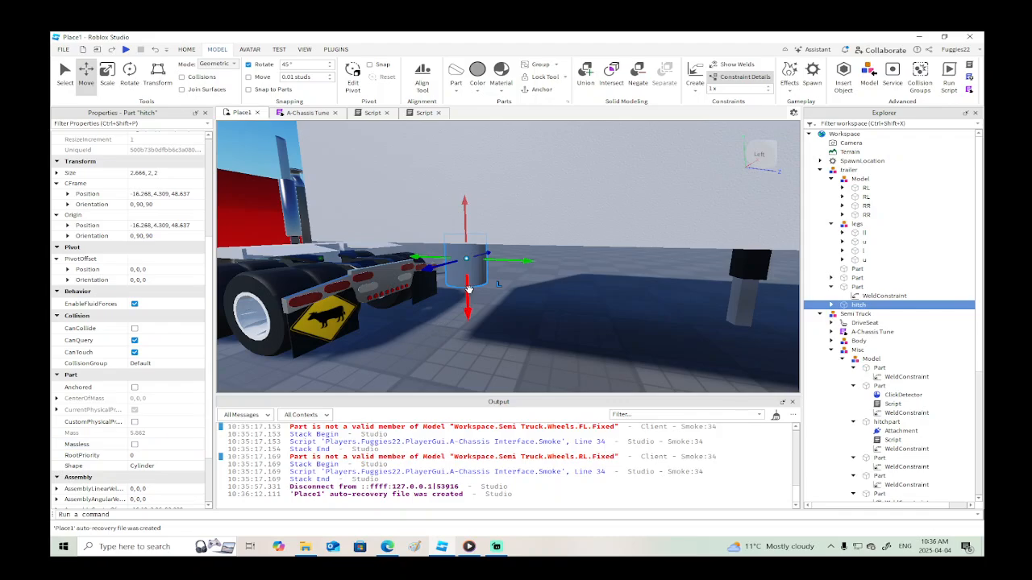
pyautogui.scroll(-10, 468, 289)
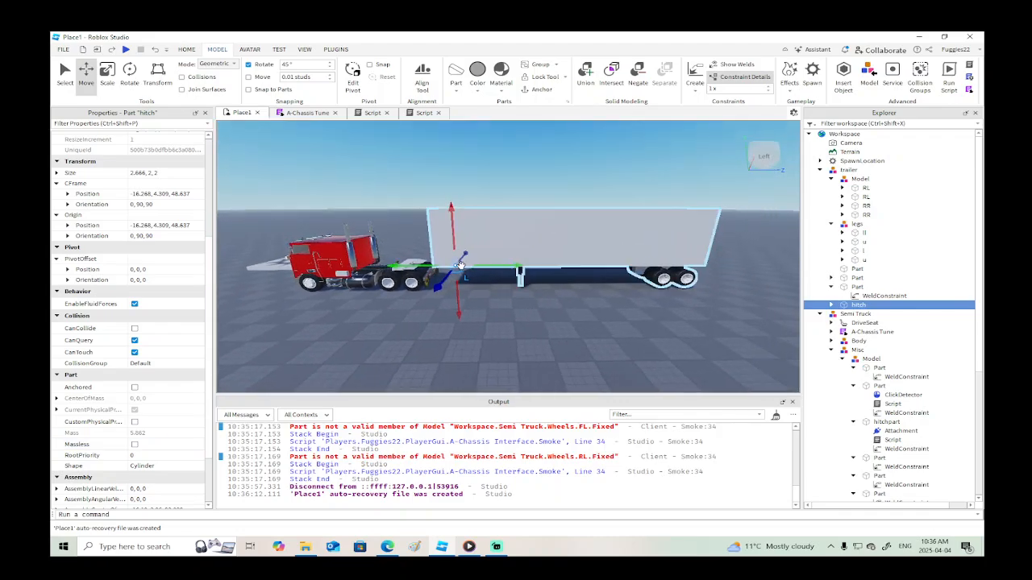
pyautogui.moveTo(584, 291); pyautogui.dragTo(584, 291, button='right')
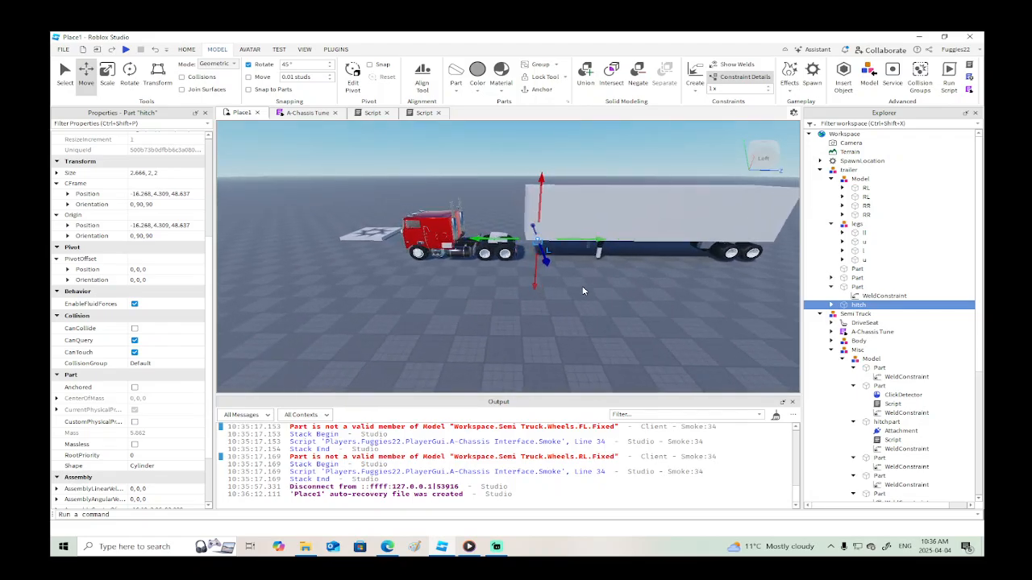